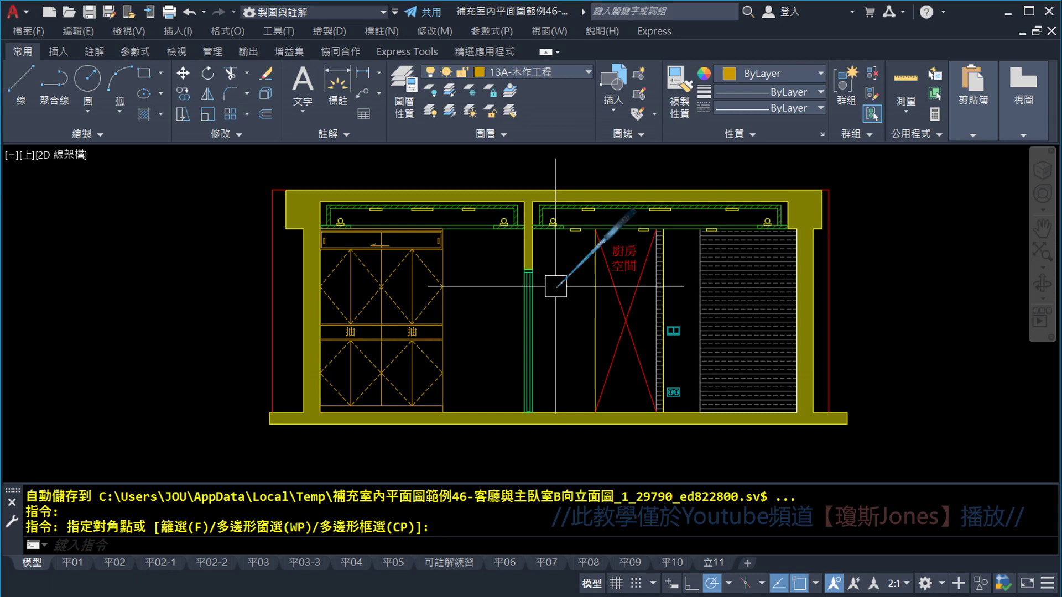
Step: Zoom out from the kitchen ceiling and pan until the annotated living-room elevation A is centred
{"action": "scroll", "coordinate": [556, 286], "scroll_direction": "up", "scroll_amount": 1}
{"action": "scroll", "coordinate": [618, 256], "scroll_direction": "up", "scroll_amount": 3}
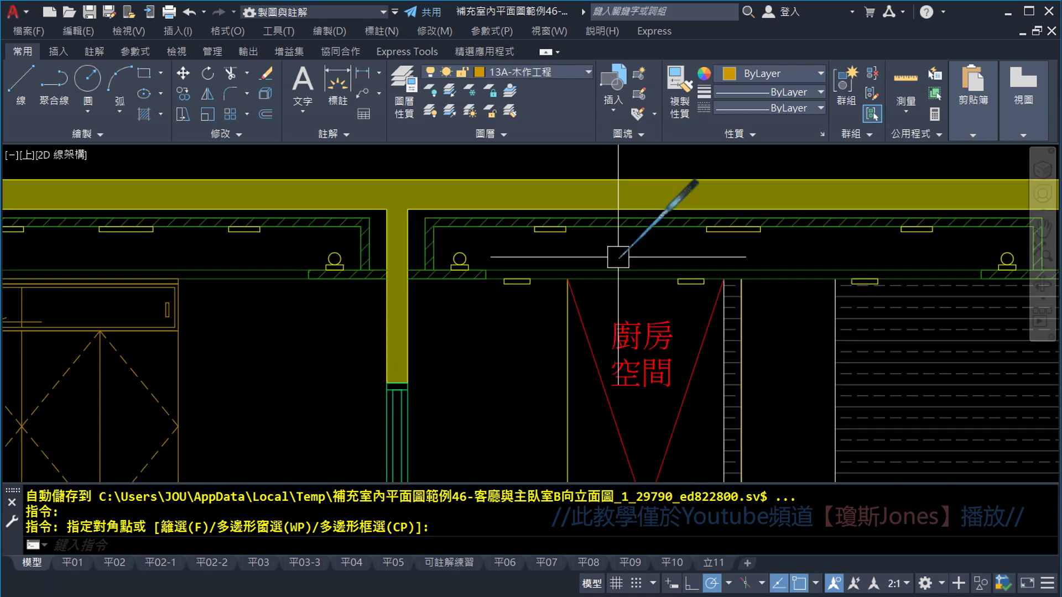
{"action": "scroll", "coordinate": [618, 257], "scroll_direction": "up", "scroll_amount": 2}
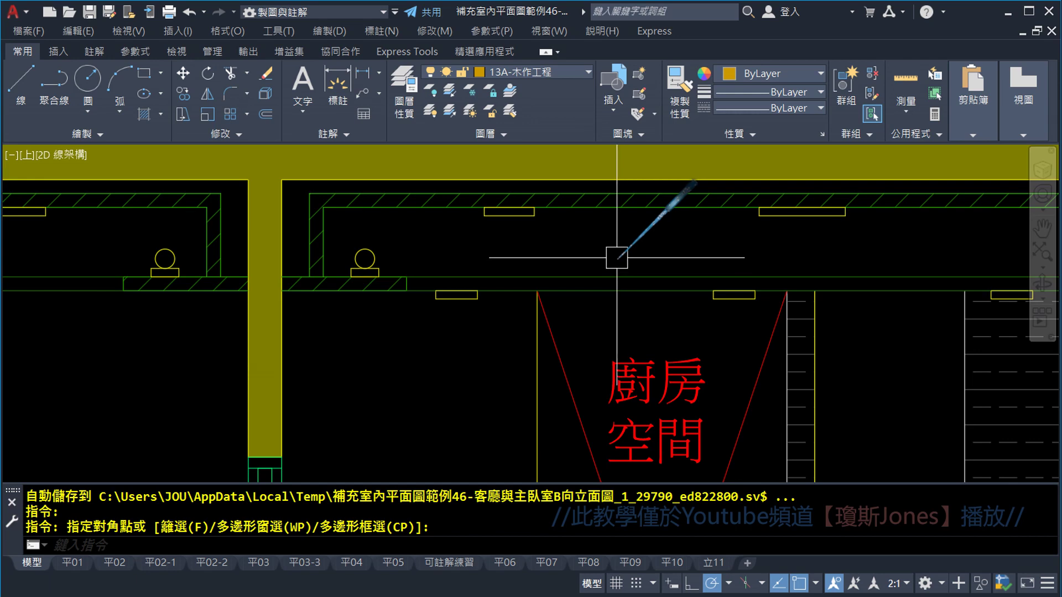
{"action": "scroll", "coordinate": [616, 258], "scroll_direction": "down", "scroll_amount": 1}
{"action": "scroll", "coordinate": [553, 251], "scroll_direction": "down", "scroll_amount": 1}
{"action": "scroll", "coordinate": [525, 250], "scroll_direction": "down", "scroll_amount": 1}
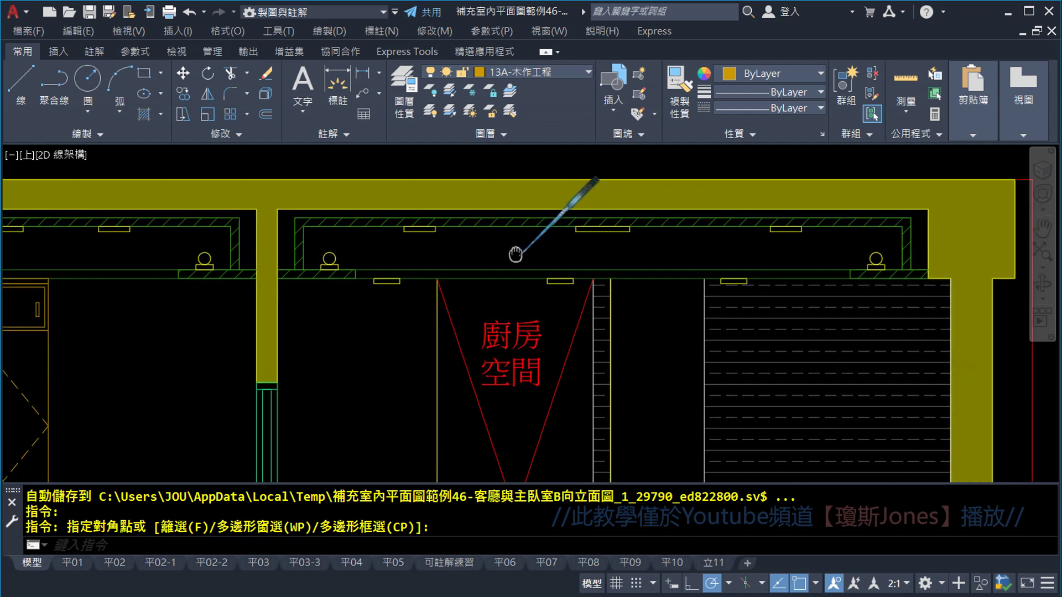
{"action": "scroll", "coordinate": [507, 249], "scroll_direction": "down", "scroll_amount": 1}
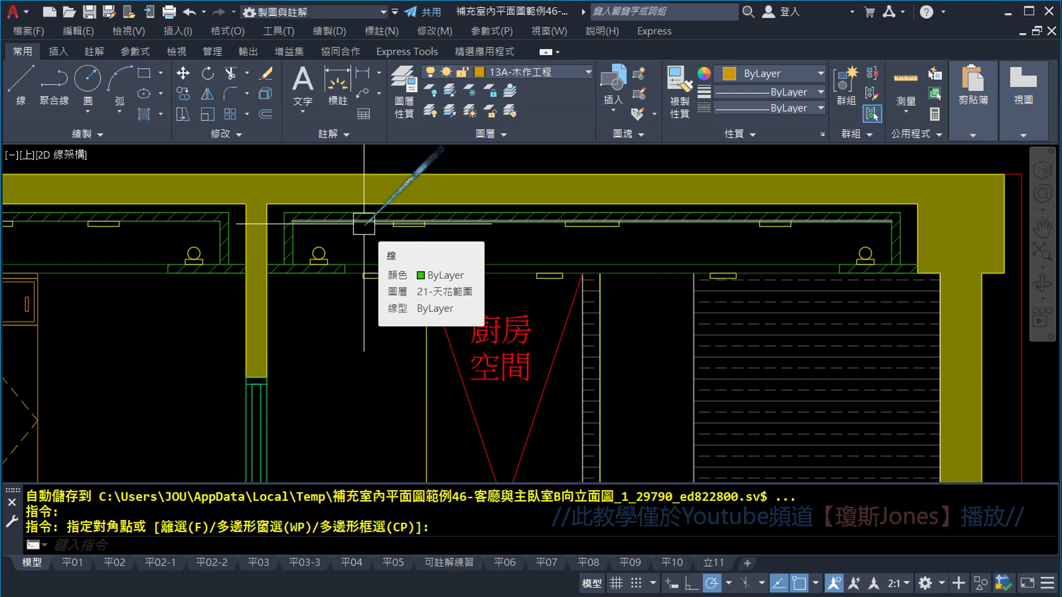
{"action": "scroll", "coordinate": [379, 232], "scroll_direction": "down", "scroll_amount": 3}
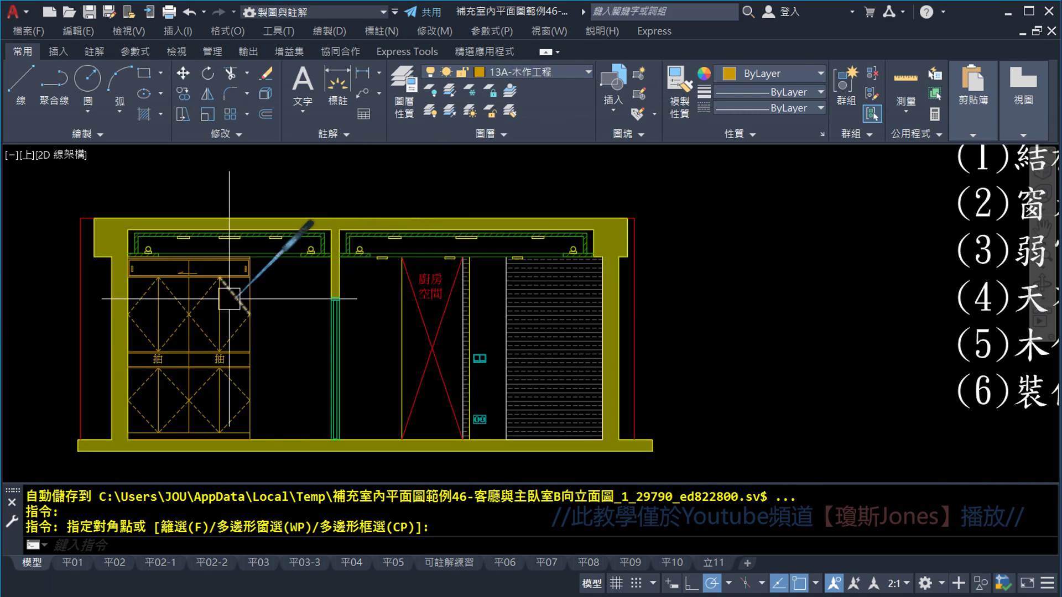
{"action": "middle_click_drag", "start_coordinate": [229, 299], "coordinate": [747, 289]}
{"action": "mouse_move", "coordinate": [450, 238]}
{"action": "middle_mouse_down"}
{"action": "mouse_move", "coordinate": [524, 323]}
{"action": "mouse_move", "coordinate": [877, 321]}
{"action": "middle_mouse_up"}
Step: Zoom onto elevation A's high and low ceiling labels with 12mm calcium silicate board
{"action": "middle_click_drag", "start_coordinate": [612, 325], "coordinate": [828, 324]}
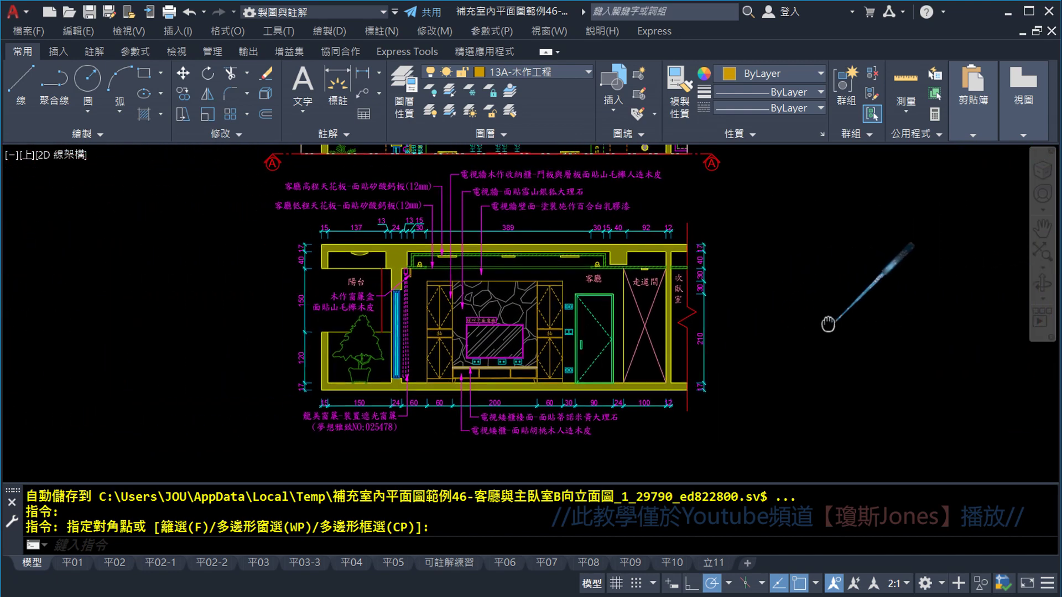
{"action": "scroll", "coordinate": [841, 315], "scroll_direction": "up", "scroll_amount": 3}
{"action": "scroll", "coordinate": [568, 452], "scroll_direction": "up", "scroll_amount": 3}
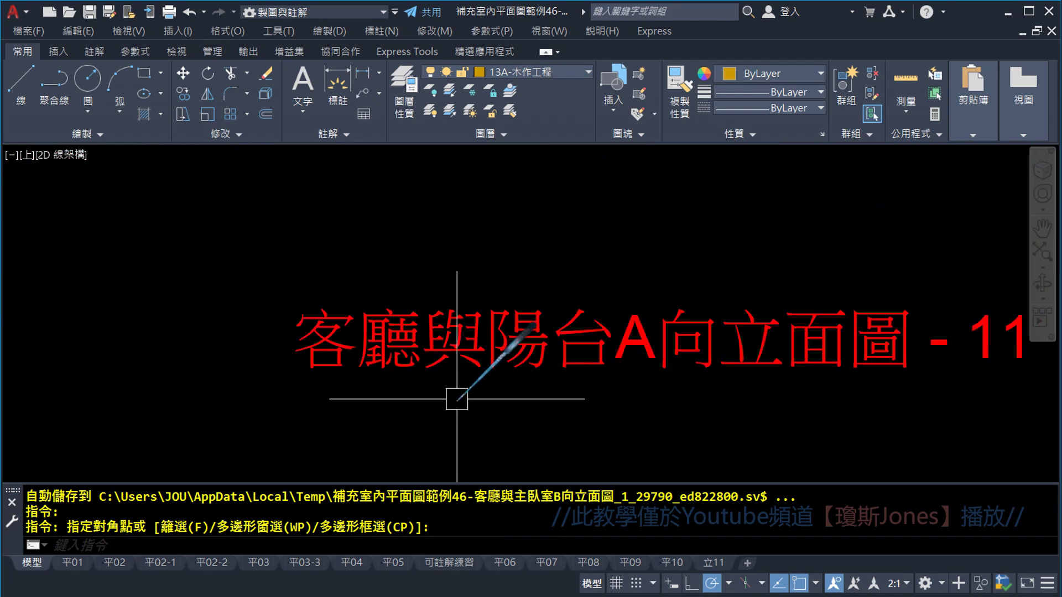
{"action": "scroll", "coordinate": [628, 420], "scroll_direction": "down", "scroll_amount": 3}
{"action": "mouse_move", "coordinate": [645, 237]}
{"action": "middle_mouse_down"}
{"action": "mouse_move", "coordinate": [662, 349]}
{"action": "mouse_move", "coordinate": [658, 476]}
{"action": "middle_mouse_up"}
{"action": "scroll", "coordinate": [531, 233], "scroll_direction": "up", "scroll_amount": 2}
{"action": "scroll", "coordinate": [531, 227], "scroll_direction": "up", "scroll_amount": 2}
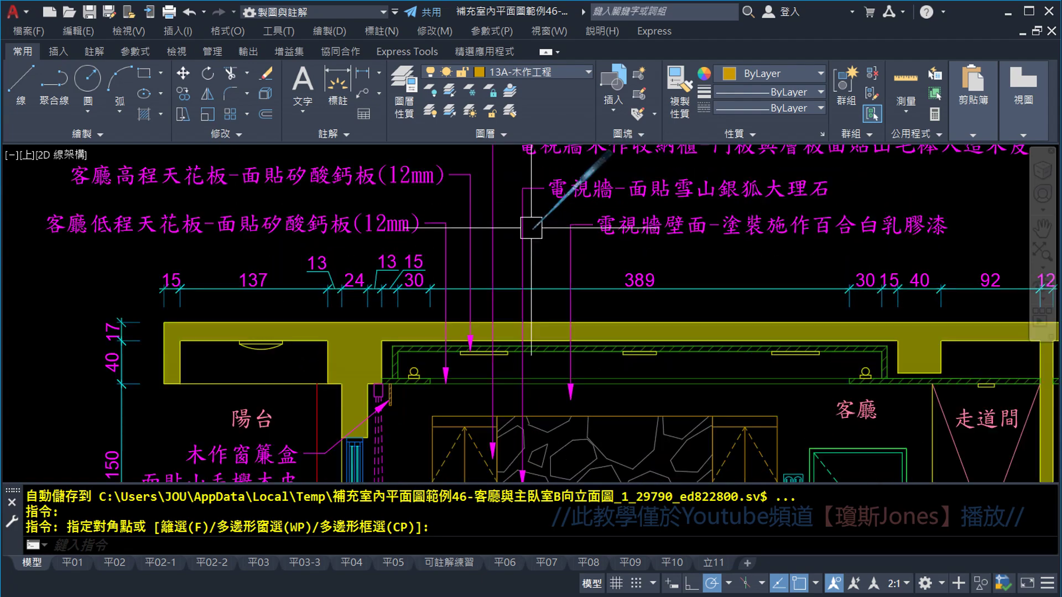
{"action": "scroll", "coordinate": [531, 227], "scroll_direction": "down", "scroll_amount": 2}
{"action": "scroll", "coordinate": [382, 287], "scroll_direction": "up", "scroll_amount": 2}
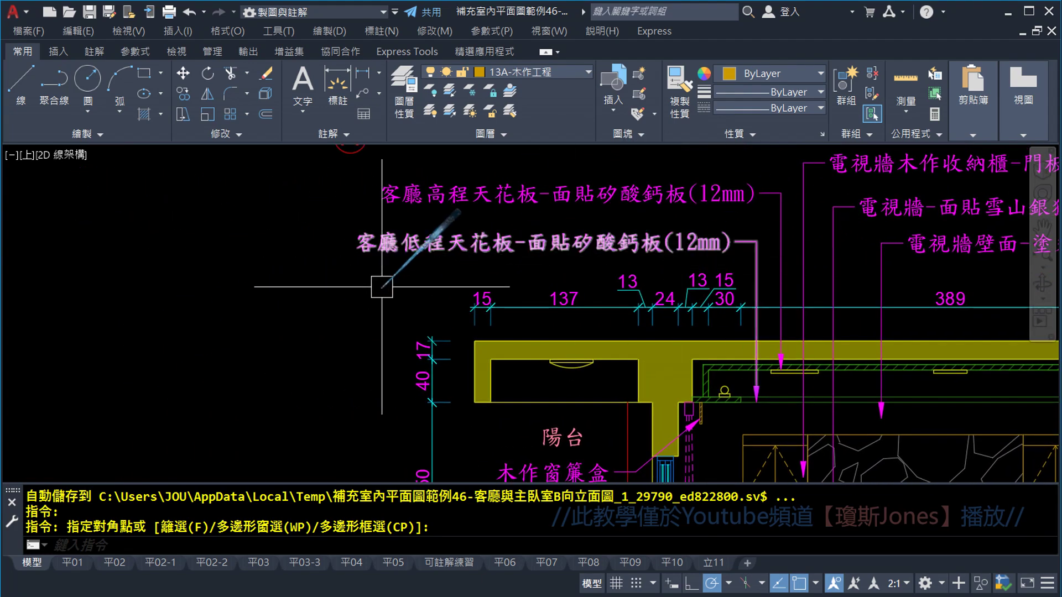
{"action": "middle_click_drag", "start_coordinate": [381, 287], "coordinate": [372, 300]}
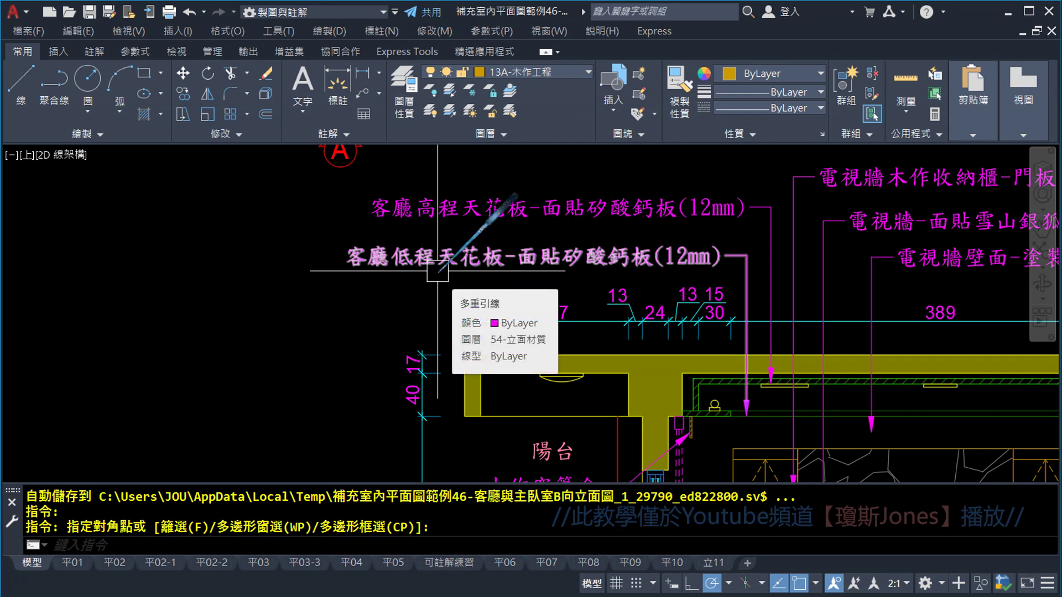
Step: Copy the 客廳低程天花板 and 客廳高程天花板 leader labels, using the arrow tip as base point
{"action": "left_click", "coordinate": [184, 92]}
{"action": "left_click", "coordinate": [493, 263]}
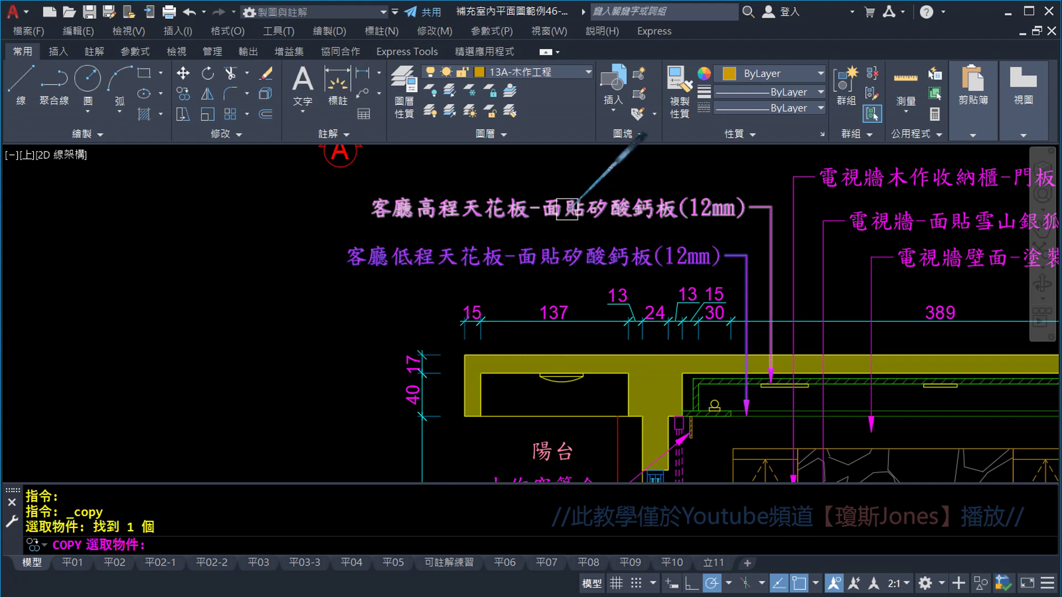
{"action": "left_click", "coordinate": [547, 213]}
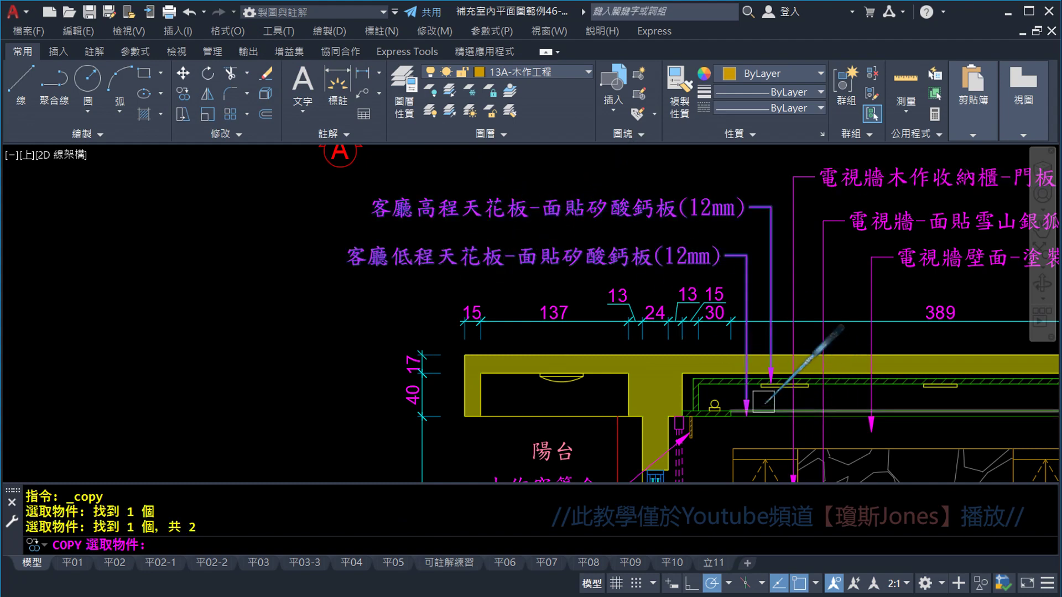
{"action": "scroll", "coordinate": [763, 398], "scroll_direction": "up", "scroll_amount": 5}
{"action": "key", "text": "Return"}
{"action": "middle_click_drag", "start_coordinate": [764, 399], "coordinate": [775, 317]}
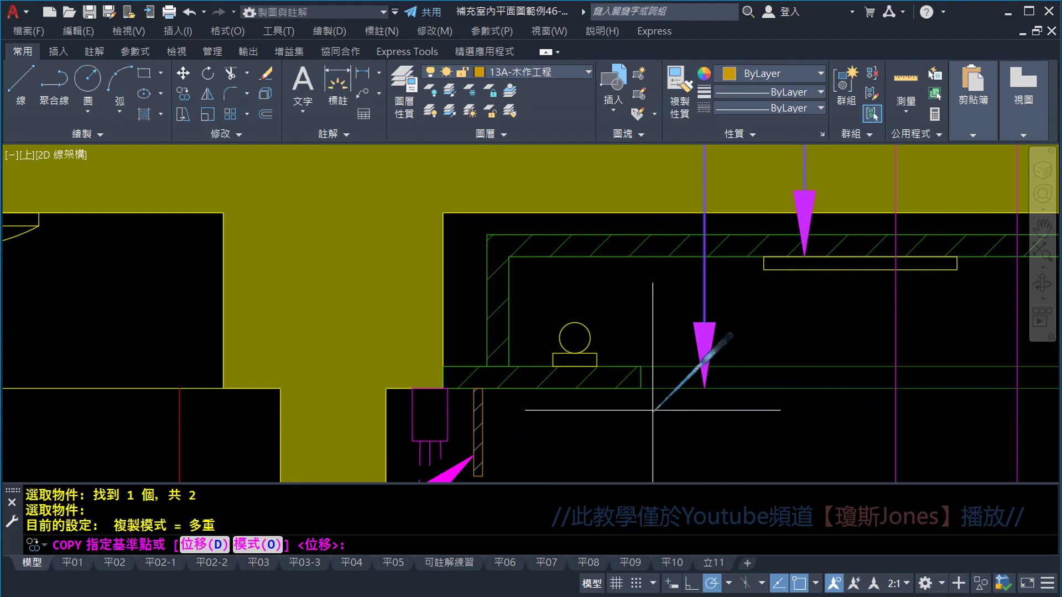
{"action": "scroll", "coordinate": [646, 402], "scroll_direction": "up", "scroll_amount": 2}
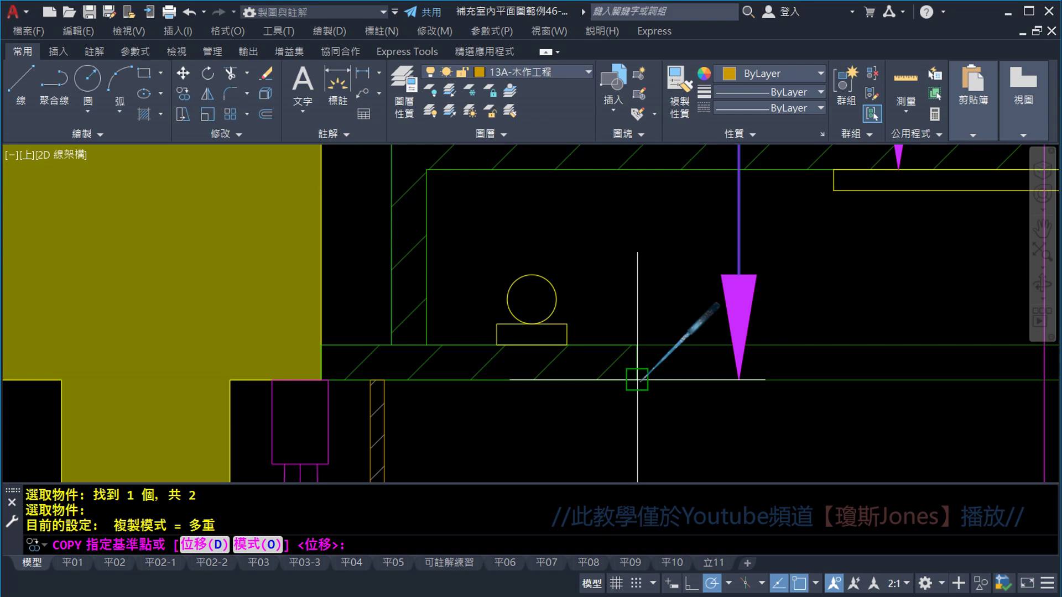
{"action": "left_click", "coordinate": [637, 380]}
{"action": "scroll", "coordinate": [639, 377], "scroll_direction": "down", "scroll_amount": 3}
{"action": "scroll", "coordinate": [680, 337], "scroll_direction": "down", "scroll_amount": 2}
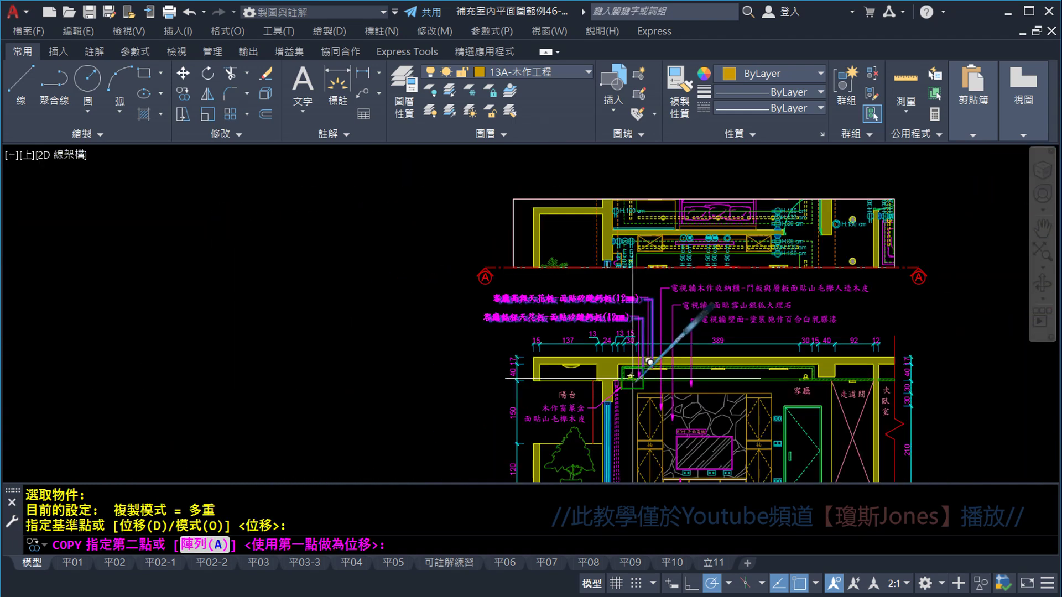
Step: Place the copied ceiling leader labels on the kitchen (B) elevation ceiling
{"action": "middle_click_drag", "start_coordinate": [925, 361], "coordinate": [423, 360]}
{"action": "scroll", "coordinate": [426, 365], "scroll_direction": "down", "scroll_amount": 2}
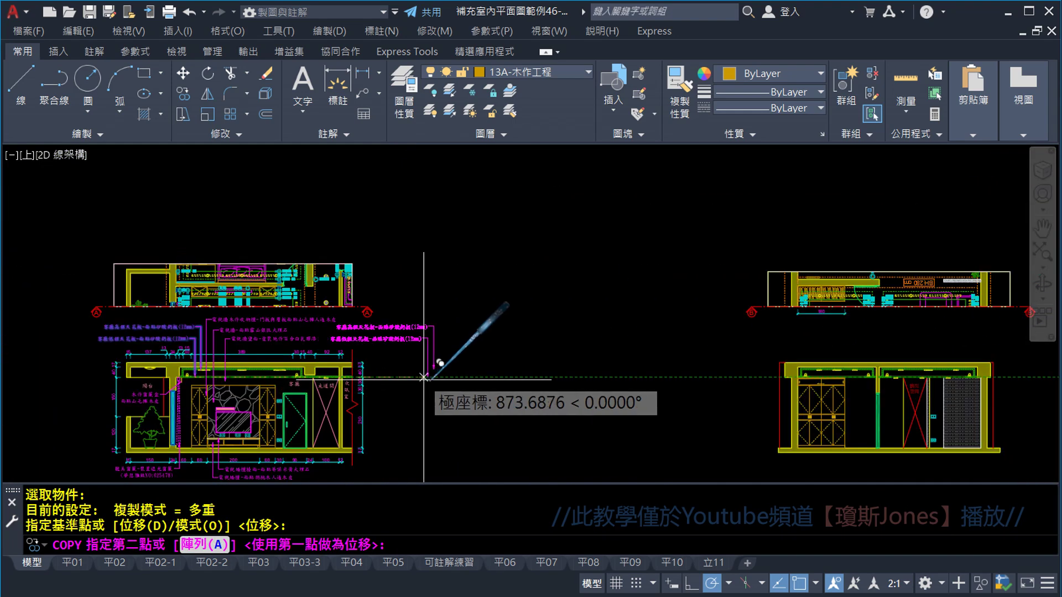
{"action": "scroll", "coordinate": [876, 394], "scroll_direction": "up", "scroll_amount": 3}
{"action": "scroll", "coordinate": [907, 332], "scroll_direction": "up", "scroll_amount": 2}
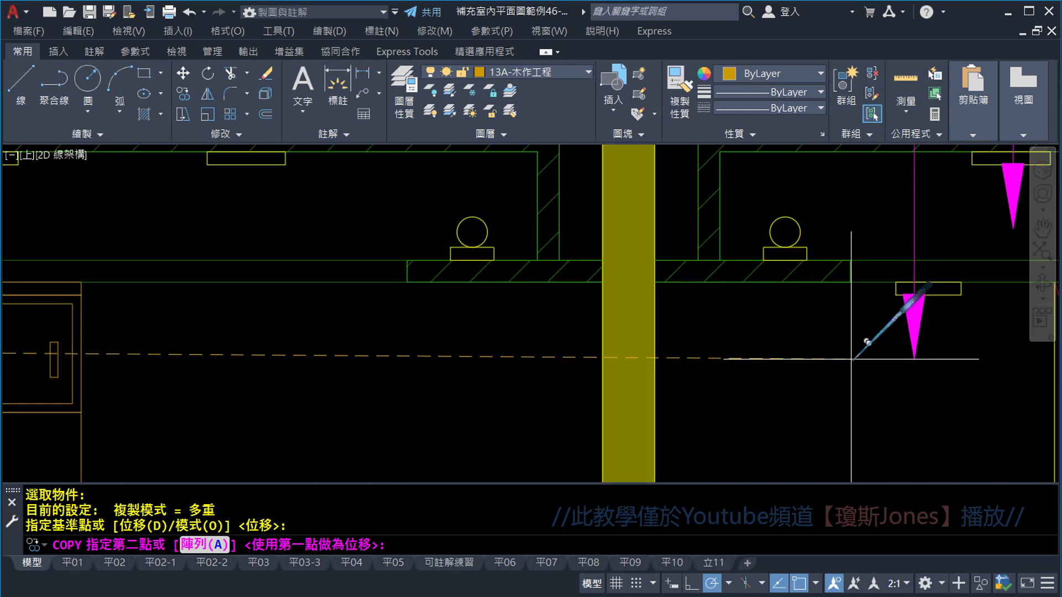
{"action": "middle_click_drag", "start_coordinate": [908, 351], "coordinate": [760, 439]}
{"action": "scroll", "coordinate": [769, 421], "scroll_direction": "up", "scroll_amount": 4}
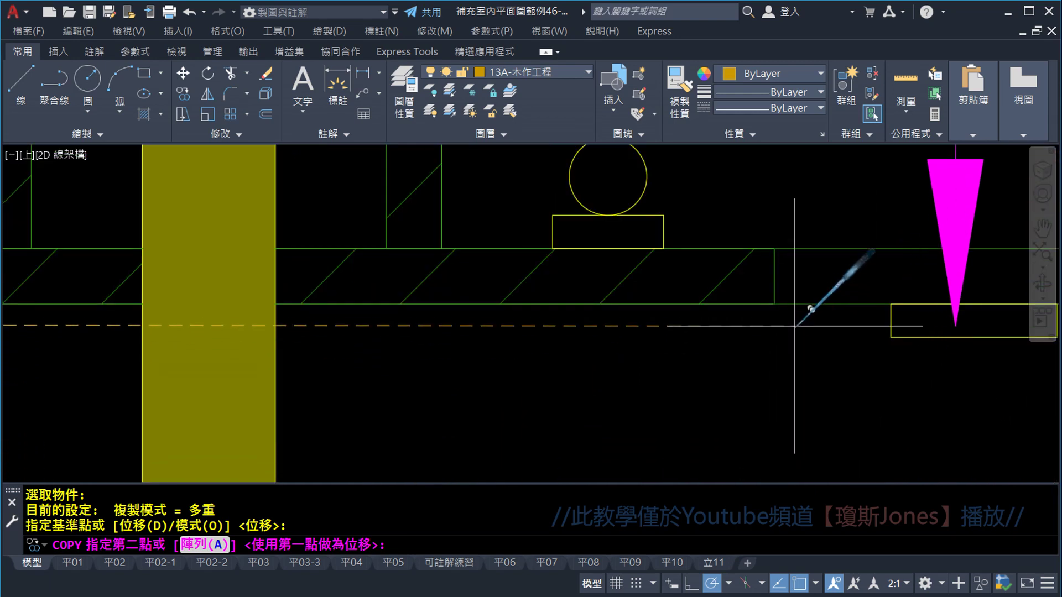
{"action": "left_click", "coordinate": [775, 303]}
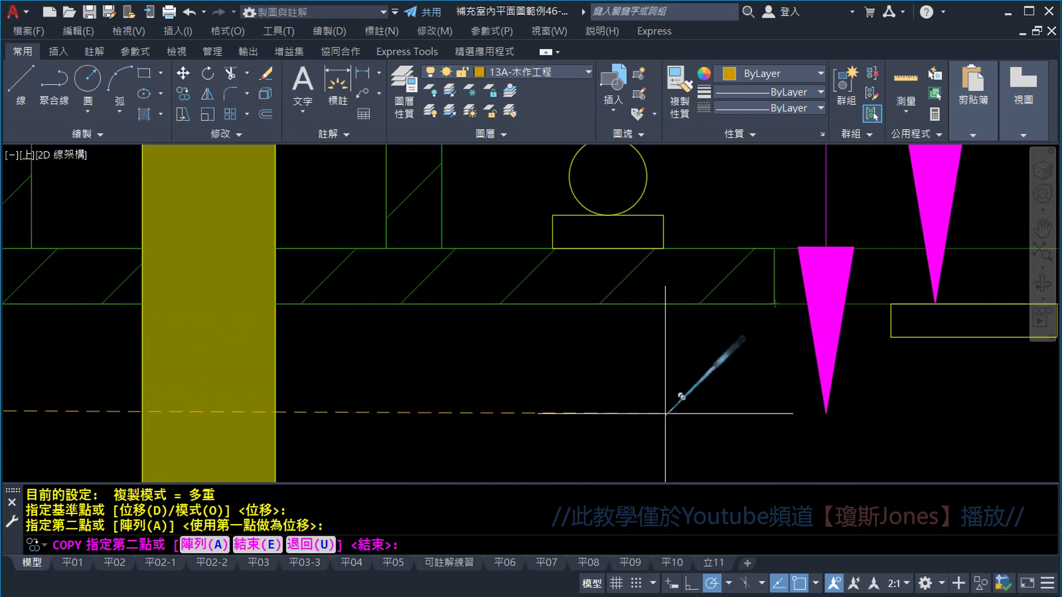
{"action": "key", "text": "Escape"}
{"action": "scroll", "coordinate": [678, 386], "scroll_direction": "down", "scroll_amount": 2}
{"action": "scroll", "coordinate": [715, 404], "scroll_direction": "down", "scroll_amount": 4}
{"action": "scroll", "coordinate": [713, 376], "scroll_direction": "down", "scroll_amount": 2}
Step: Move the low-ceiling leader left so its arrow sits on the kitchen's lower ceiling line
{"action": "scroll", "coordinate": [746, 354], "scroll_direction": "up", "scroll_amount": 2}
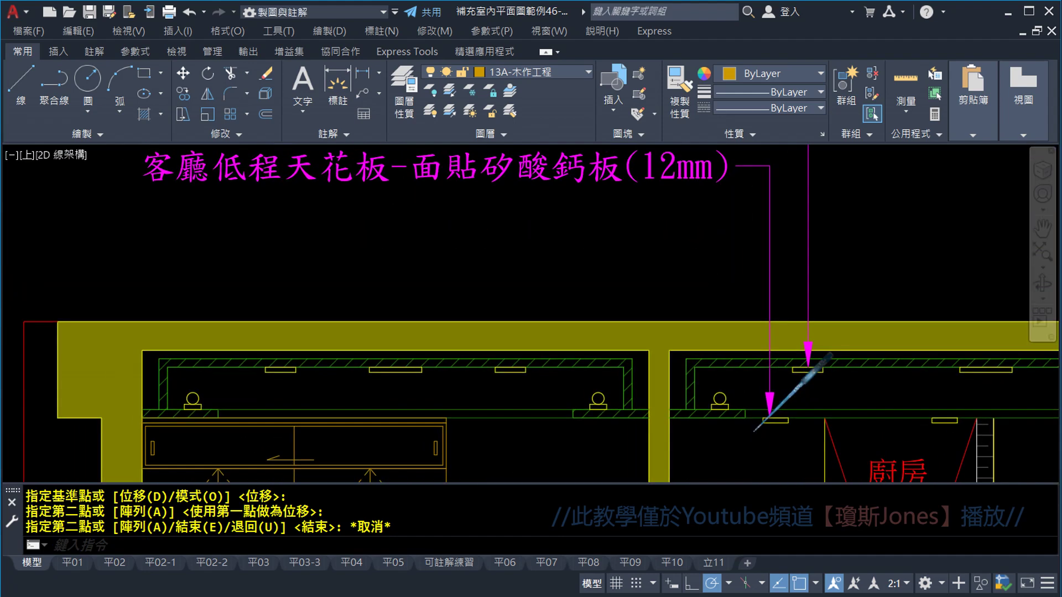
{"action": "scroll", "coordinate": [763, 365], "scroll_direction": "down", "scroll_amount": 2}
{"action": "scroll", "coordinate": [608, 260], "scroll_direction": "up", "scroll_amount": 1}
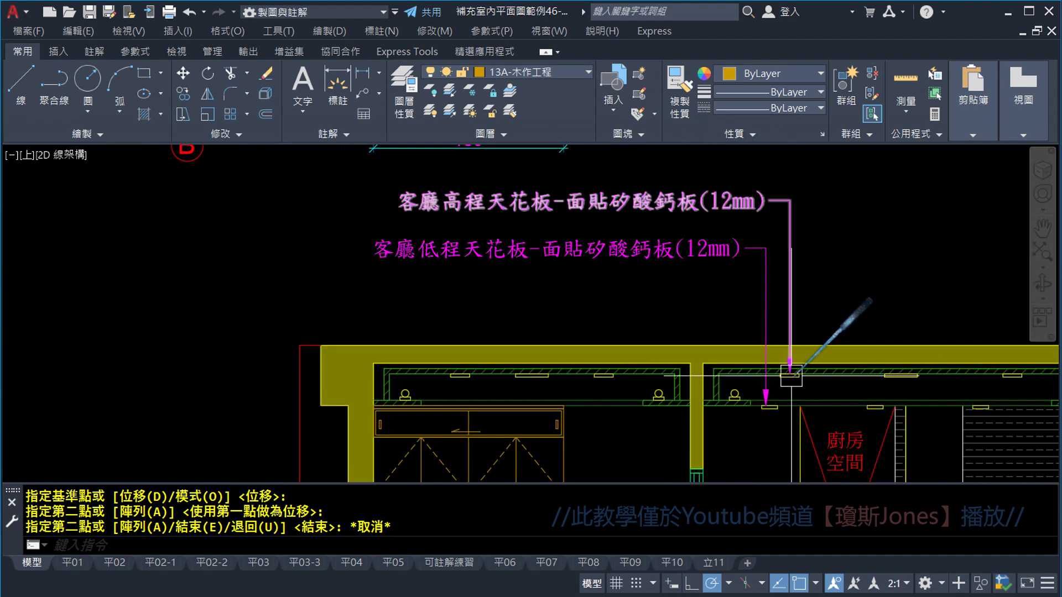
{"action": "scroll", "coordinate": [772, 392], "scroll_direction": "up", "scroll_amount": 6}
{"action": "middle_click_drag", "start_coordinate": [771, 387], "coordinate": [767, 341]}
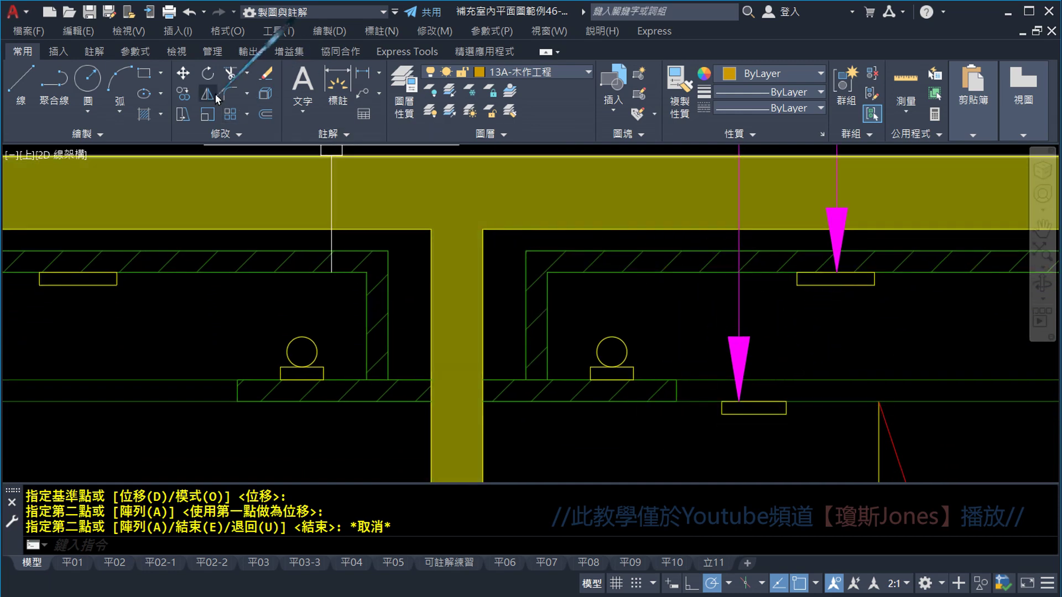
{"action": "left_click", "coordinate": [181, 73]}
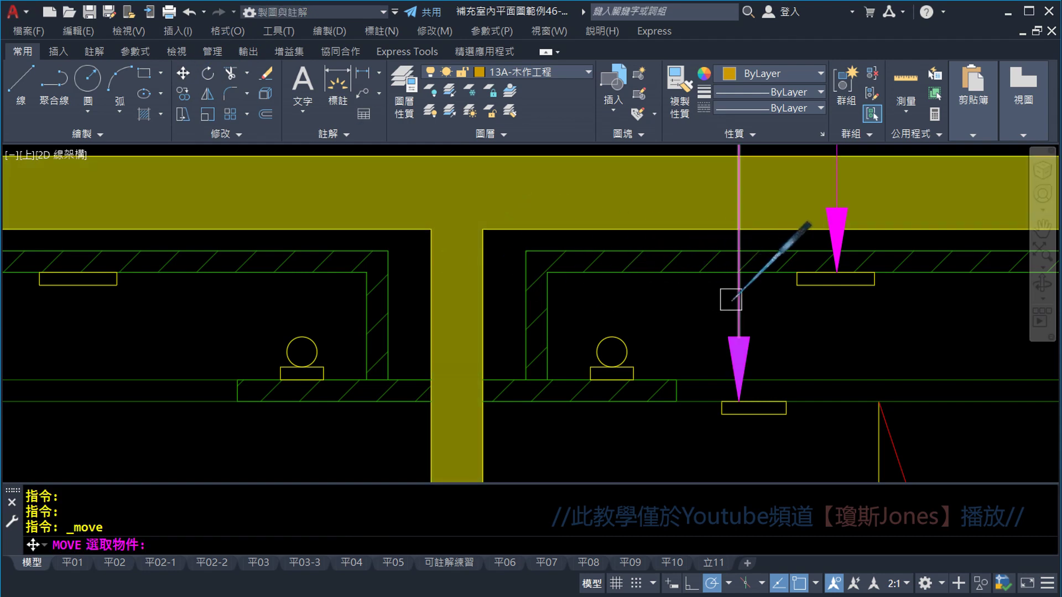
{"action": "key", "text": "Return"}
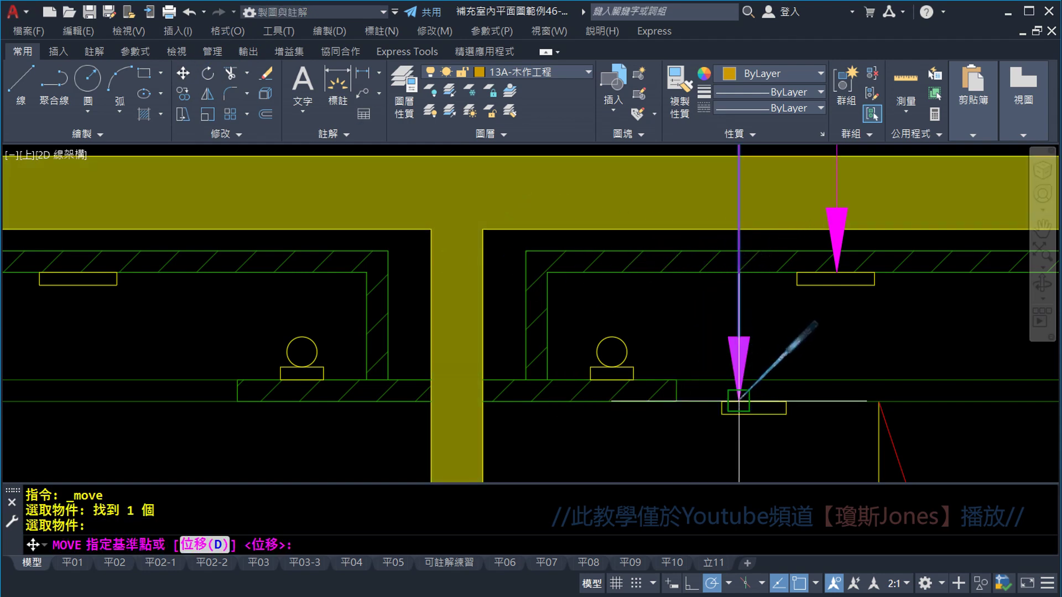
{"action": "left_click", "coordinate": [738, 401]}
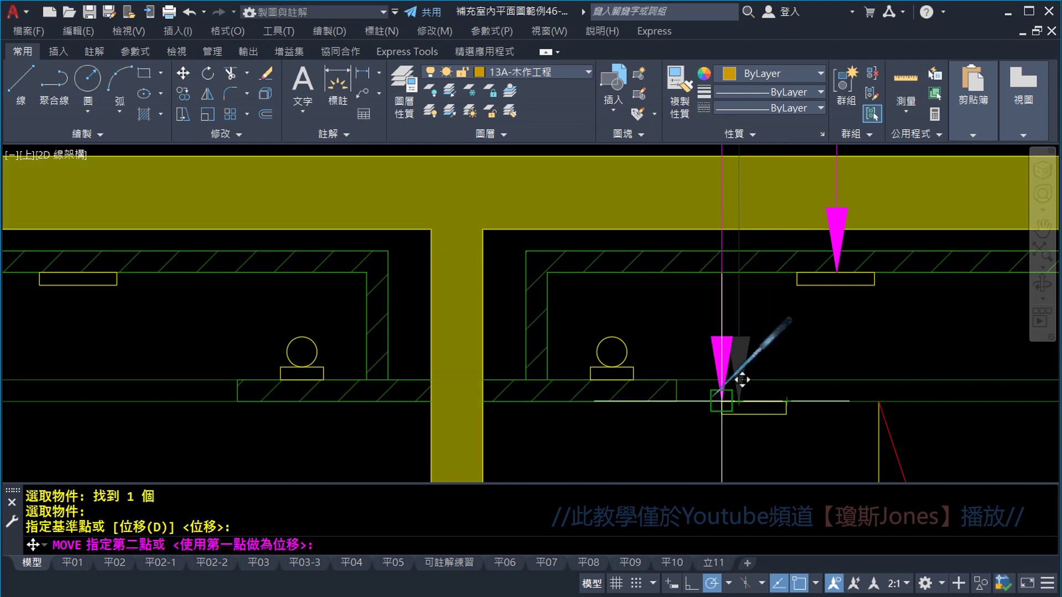
{"action": "left_click", "coordinate": [700, 401]}
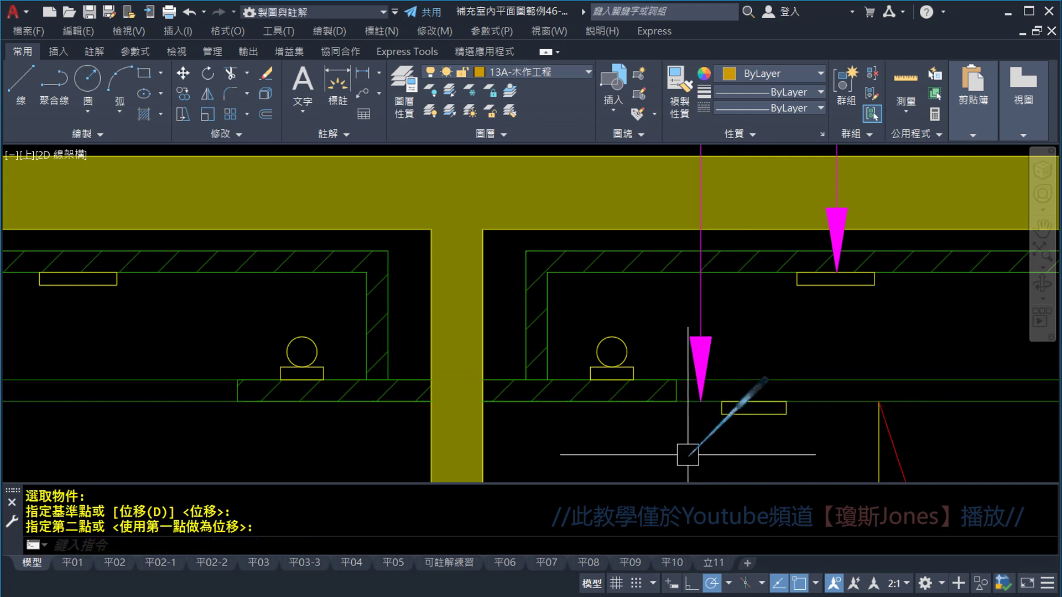
{"action": "key", "text": "Escape"}
{"action": "scroll", "coordinate": [712, 406], "scroll_direction": "down", "scroll_amount": 5}
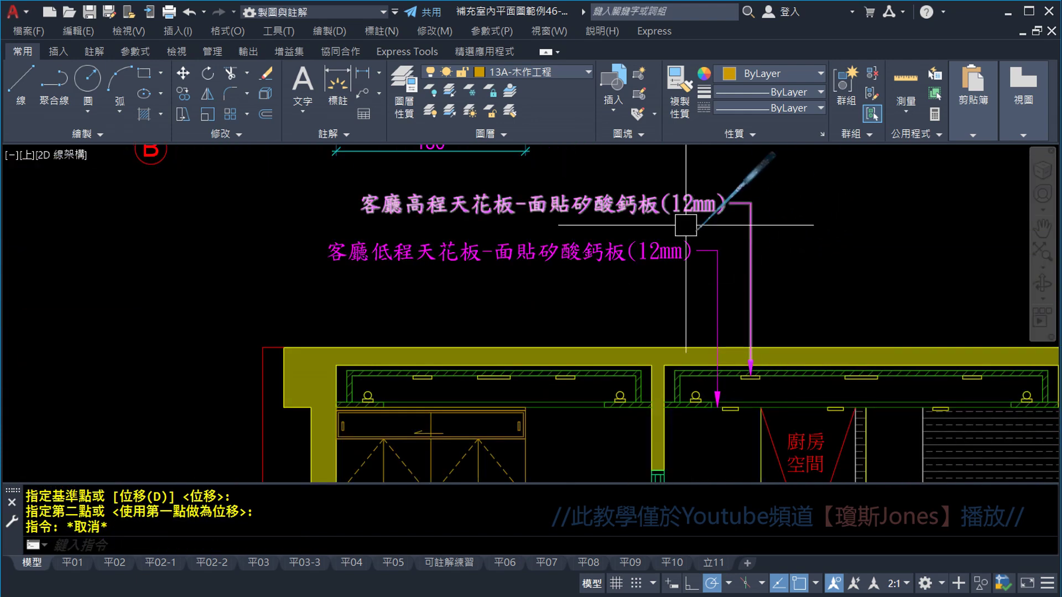
Step: Begin moving the high-ceiling leader from its arrow tip, then cancel the move
{"action": "left_click", "coordinate": [184, 73]}
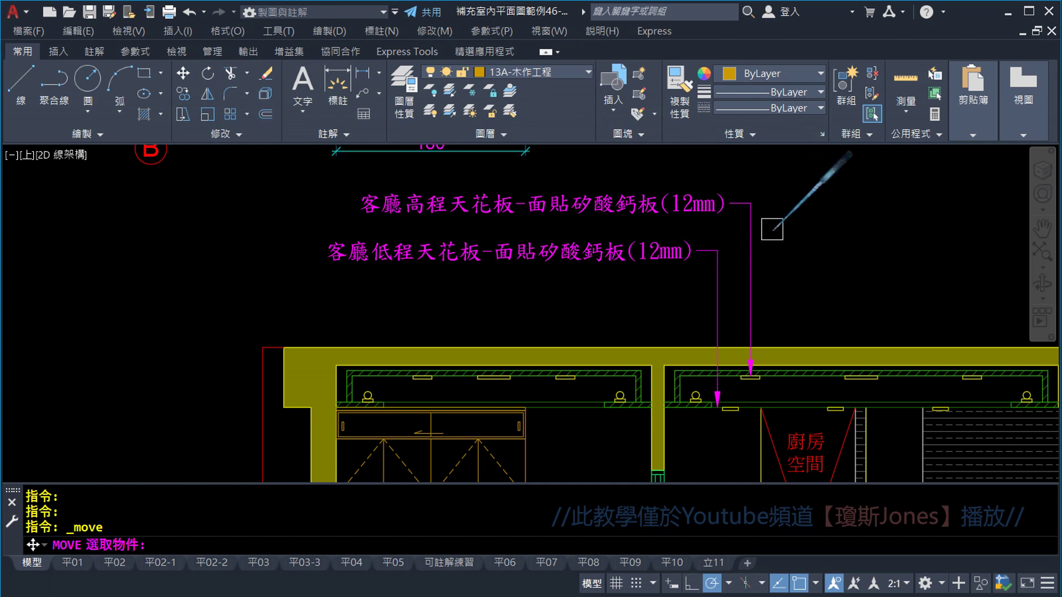
{"action": "left_click", "coordinate": [752, 361]}
{"action": "scroll", "coordinate": [752, 363], "scroll_direction": "up", "scroll_amount": 4}
{"action": "key", "text": "Return"}
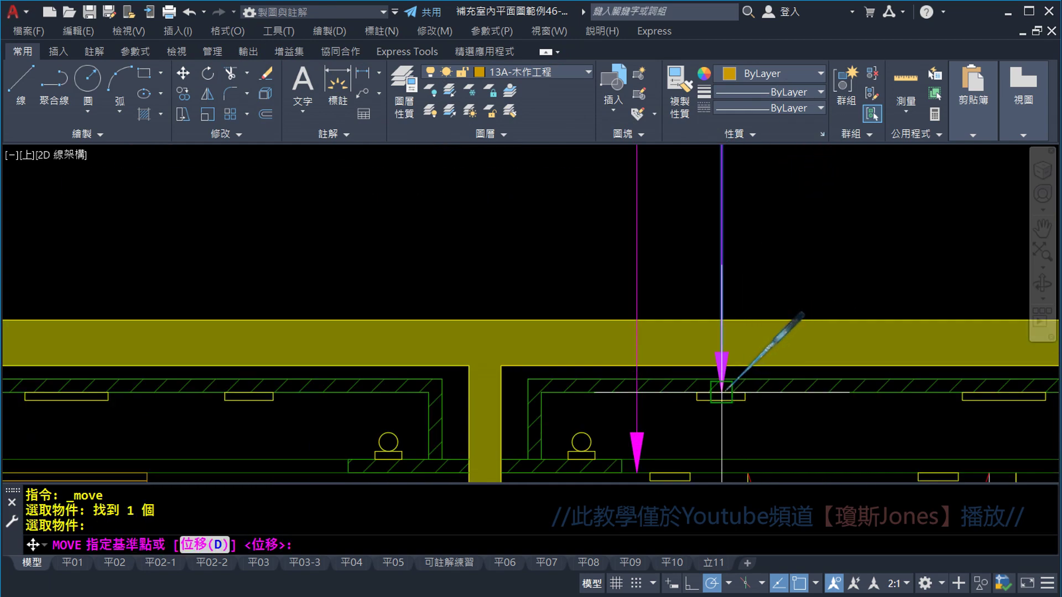
{"action": "left_click", "coordinate": [721, 390]}
{"action": "key", "text": "Escape"}
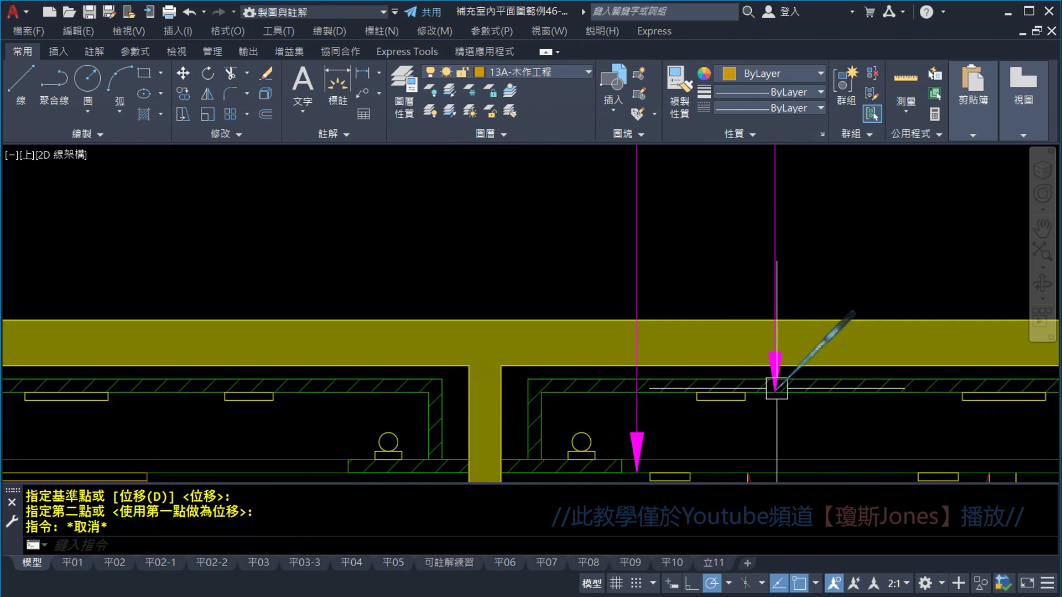
{"action": "scroll", "coordinate": [717, 399], "scroll_direction": "up", "scroll_amount": 2}
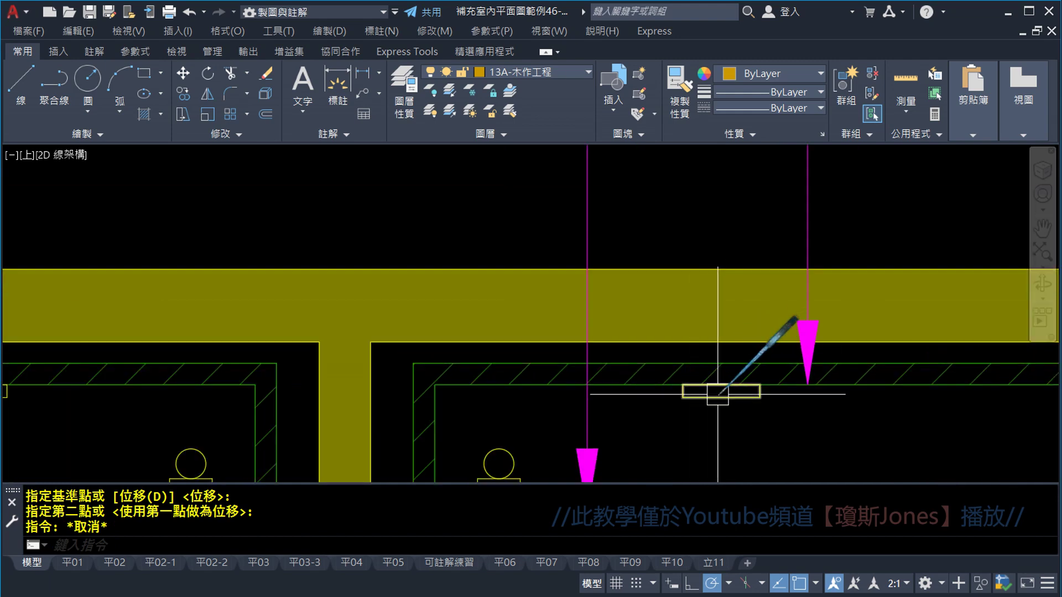
{"action": "scroll", "coordinate": [718, 395], "scroll_direction": "down", "scroll_amount": 2}
{"action": "scroll", "coordinate": [742, 387], "scroll_direction": "down", "scroll_amount": 4}
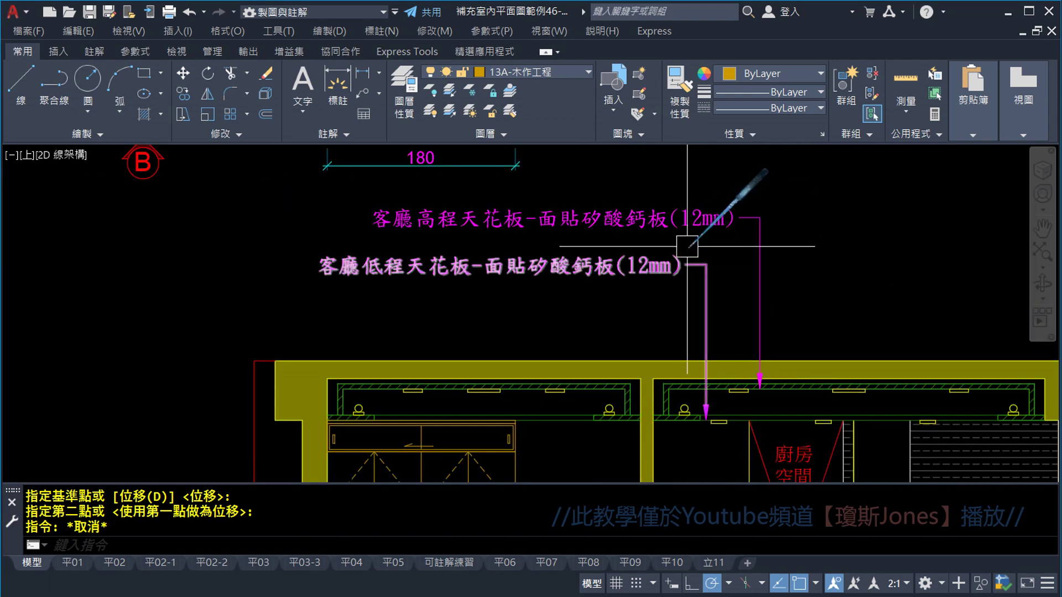
{"action": "scroll", "coordinate": [702, 415], "scroll_direction": "up", "scroll_amount": 2}
{"action": "scroll", "coordinate": [667, 418], "scroll_direction": "up", "scroll_amount": 4}
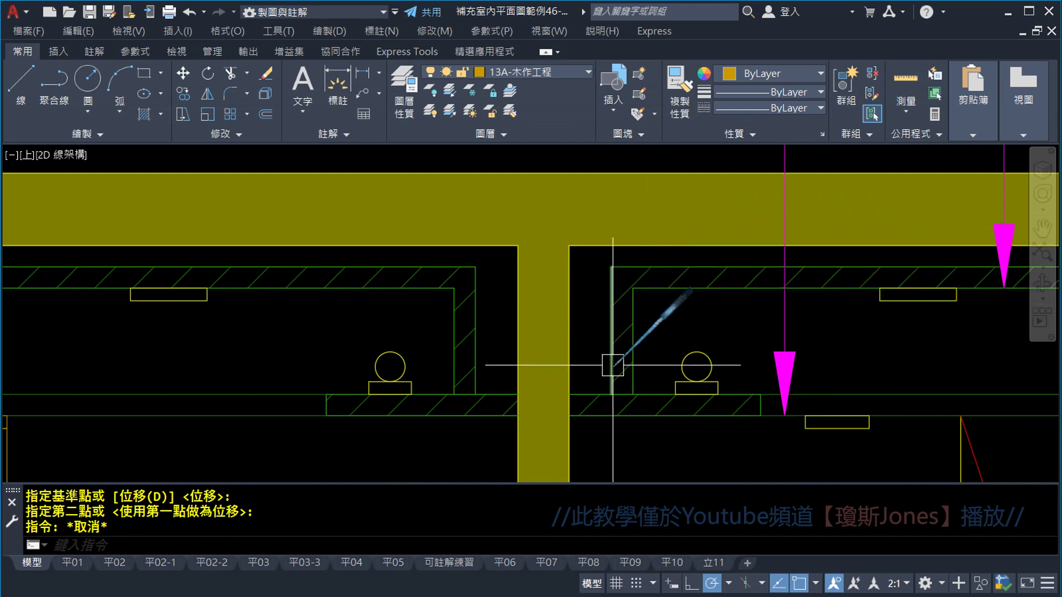
{"action": "scroll", "coordinate": [611, 365], "scroll_direction": "down", "scroll_amount": 2}
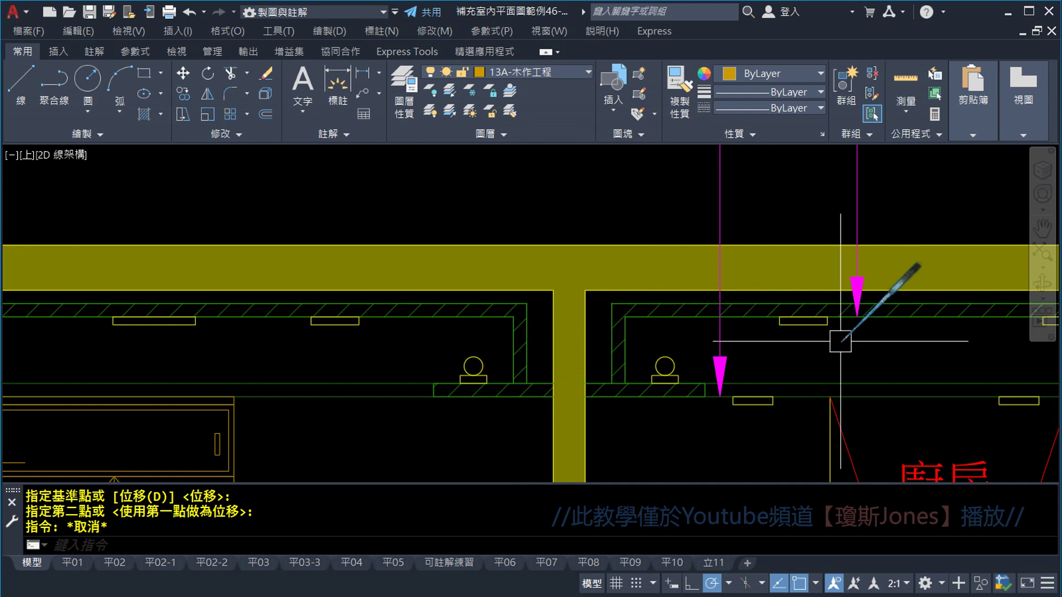
{"action": "scroll", "coordinate": [840, 341], "scroll_direction": "down", "scroll_amount": 2}
{"action": "scroll", "coordinate": [847, 301], "scroll_direction": "down", "scroll_amount": 2}
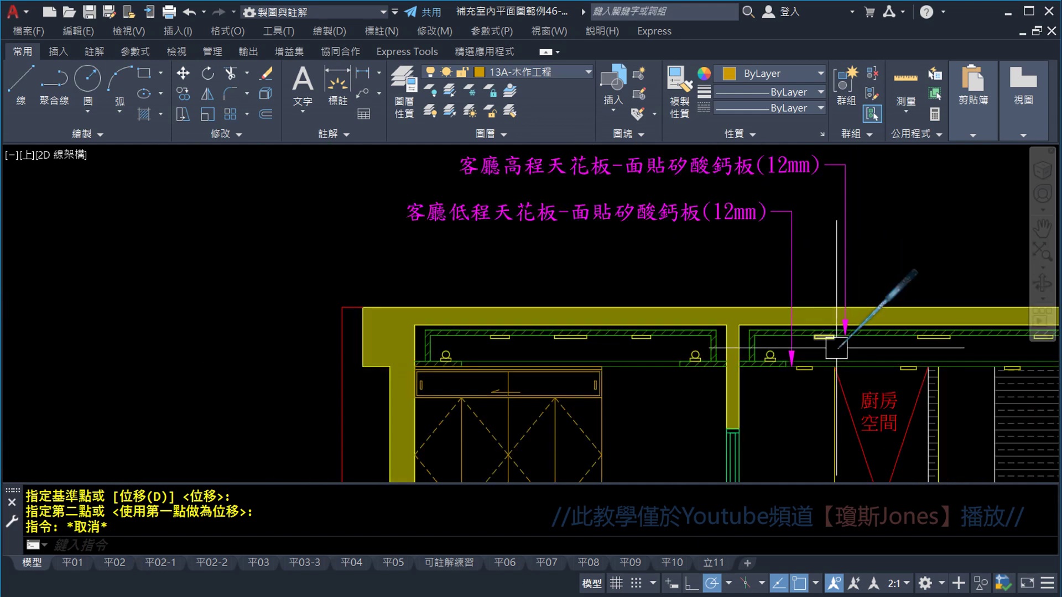
{"action": "mouse_move", "coordinate": [882, 304]}
{"action": "middle_mouse_down"}
{"action": "mouse_move", "coordinate": [759, 280]}
{"action": "mouse_move", "coordinate": [742, 225]}
{"action": "mouse_move", "coordinate": [724, 209]}
{"action": "mouse_move", "coordinate": [872, 209]}
{"action": "mouse_move", "coordinate": [971, 233]}
{"action": "middle_mouse_up"}
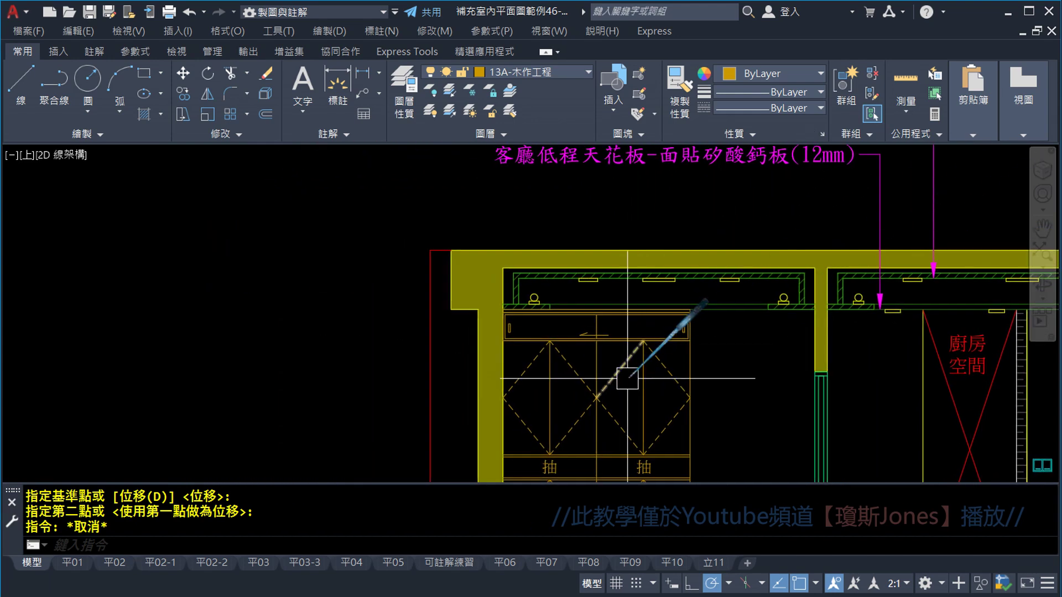
{"action": "scroll", "coordinate": [756, 296], "scroll_direction": "up", "scroll_amount": 3}
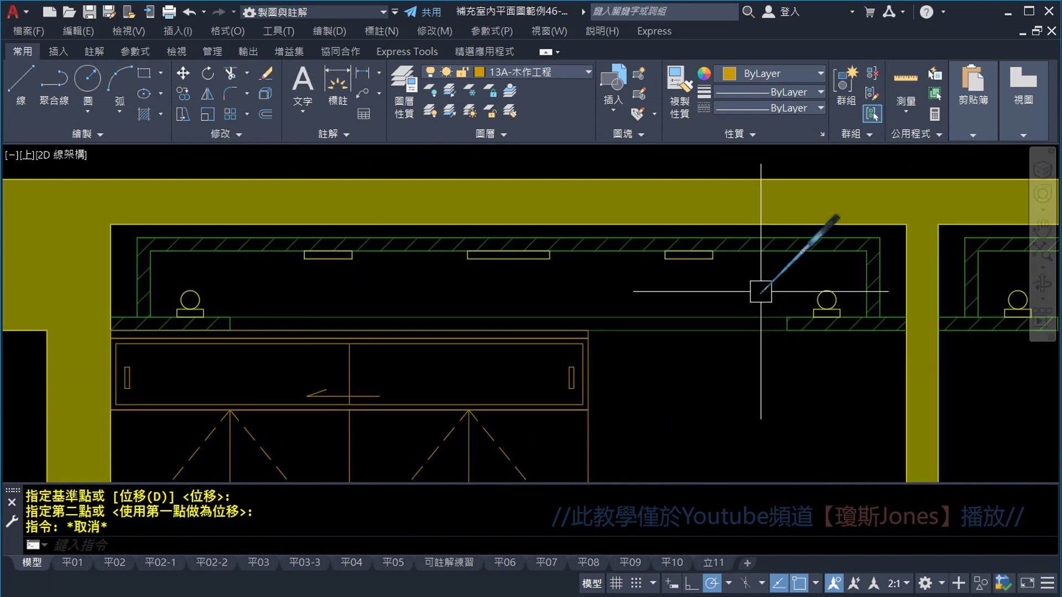
{"action": "scroll", "coordinate": [770, 308], "scroll_direction": "down", "scroll_amount": 4}
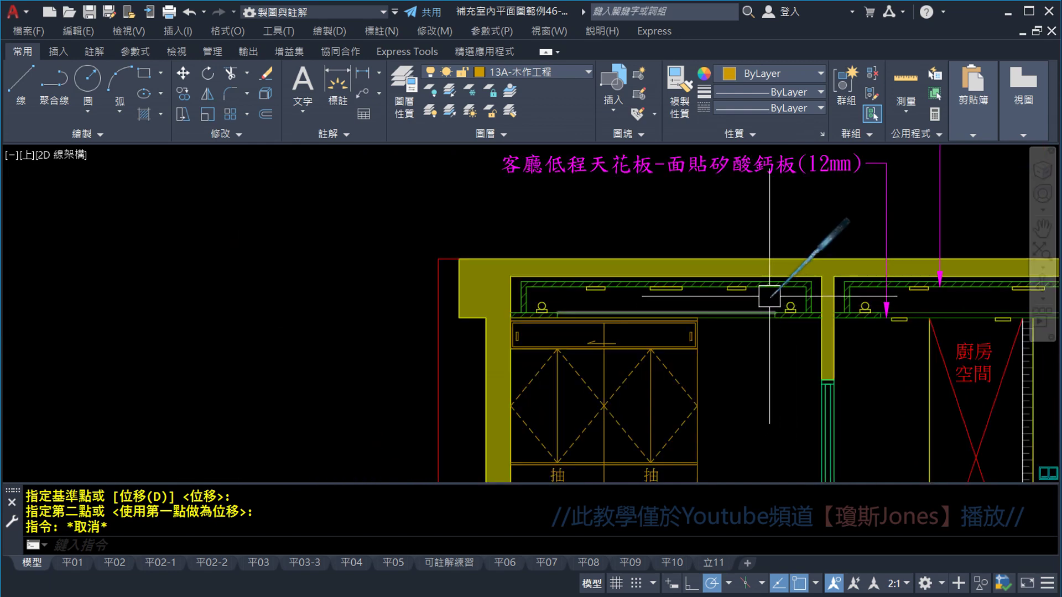
{"action": "middle_click_drag", "start_coordinate": [771, 304], "coordinate": [717, 306]}
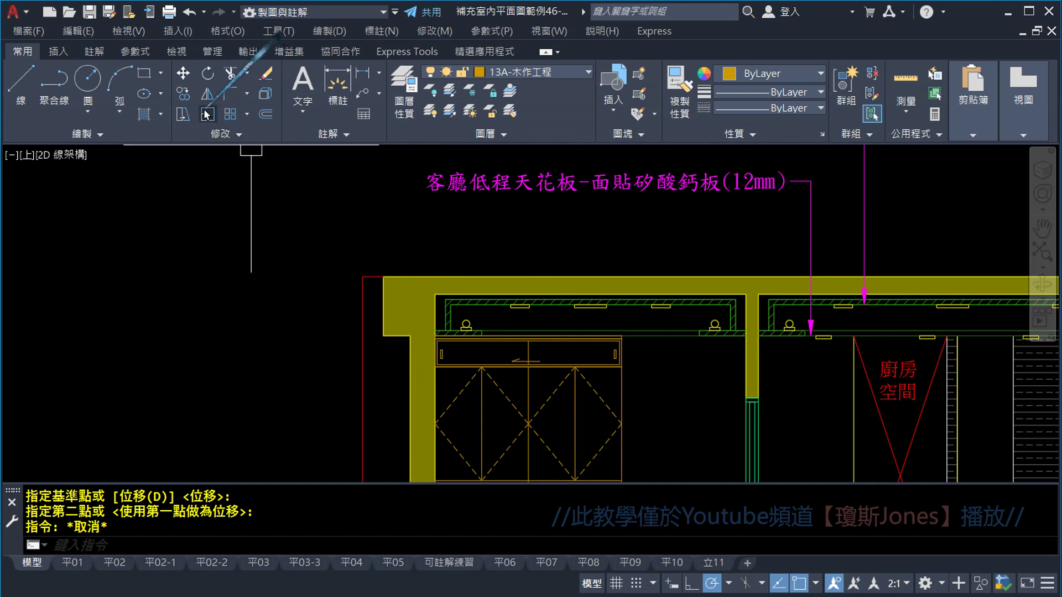
Step: Select the ceiling leader labels for copying, with the arrow tip as base point
{"action": "left_click", "coordinate": [187, 97]}
{"action": "left_click", "coordinate": [704, 191]}
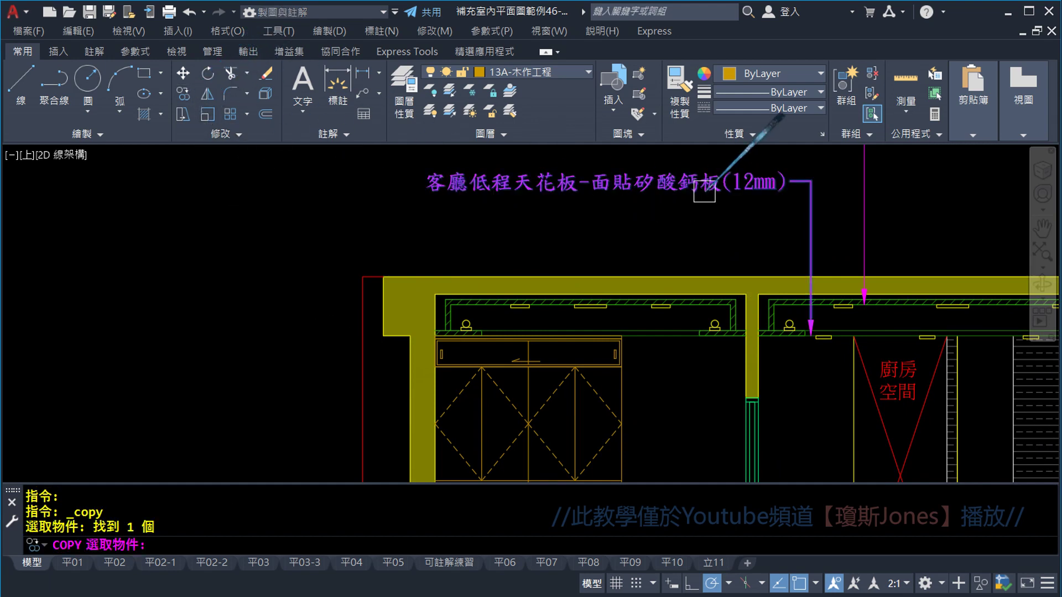
{"action": "scroll", "coordinate": [863, 235], "scroll_direction": "up", "scroll_amount": 3}
{"action": "key", "text": "Return"}
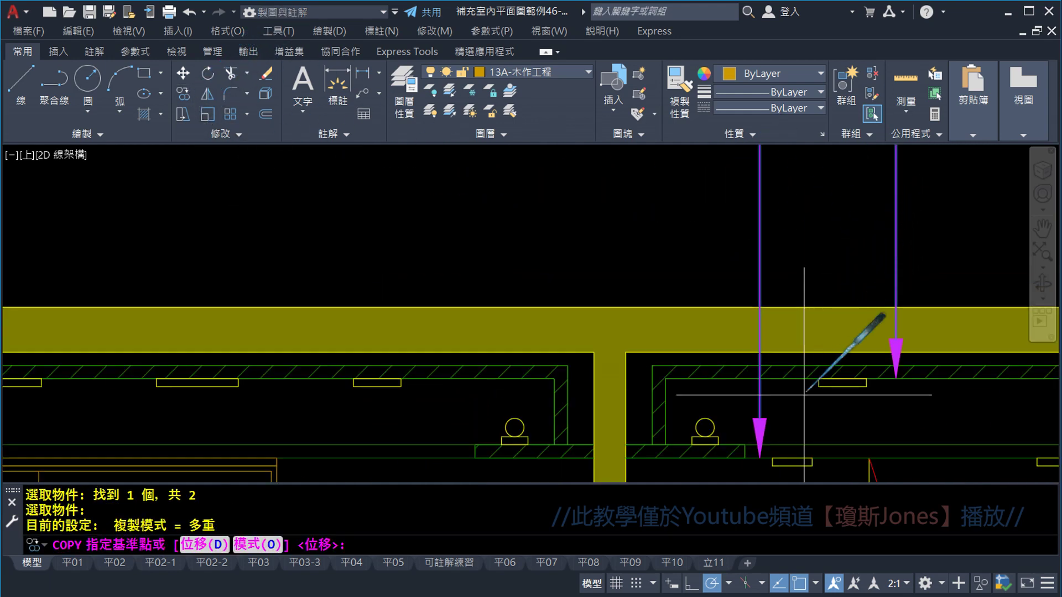
{"action": "scroll", "coordinate": [751, 410], "scroll_direction": "up", "scroll_amount": 3}
{"action": "left_click", "coordinate": [754, 356]}
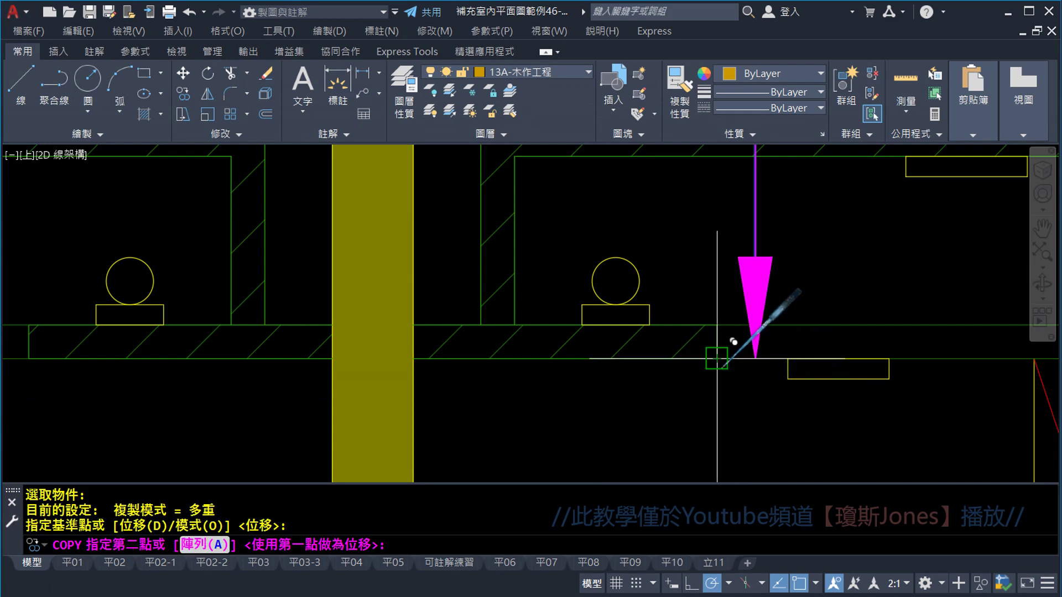
Step: Place the copied high/low ceiling label pair into the left ceiling bay
{"action": "scroll", "coordinate": [719, 356], "scroll_direction": "down", "scroll_amount": 5}
{"action": "scroll", "coordinate": [425, 366], "scroll_direction": "up", "scroll_amount": 7}
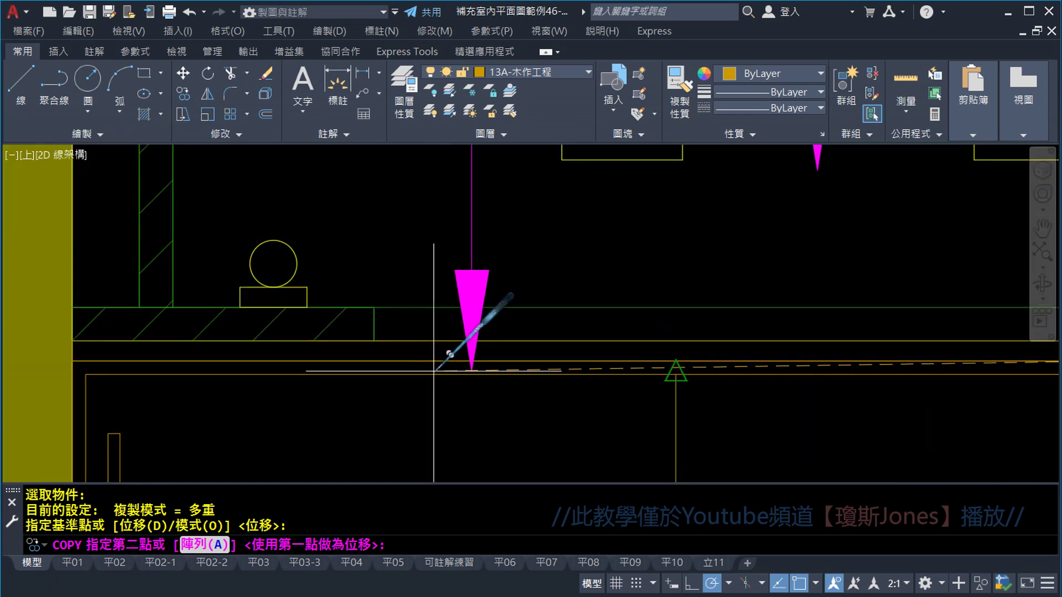
{"action": "left_click", "coordinate": [373, 340]}
{"action": "scroll", "coordinate": [486, 340], "scroll_direction": "down", "scroll_amount": 5}
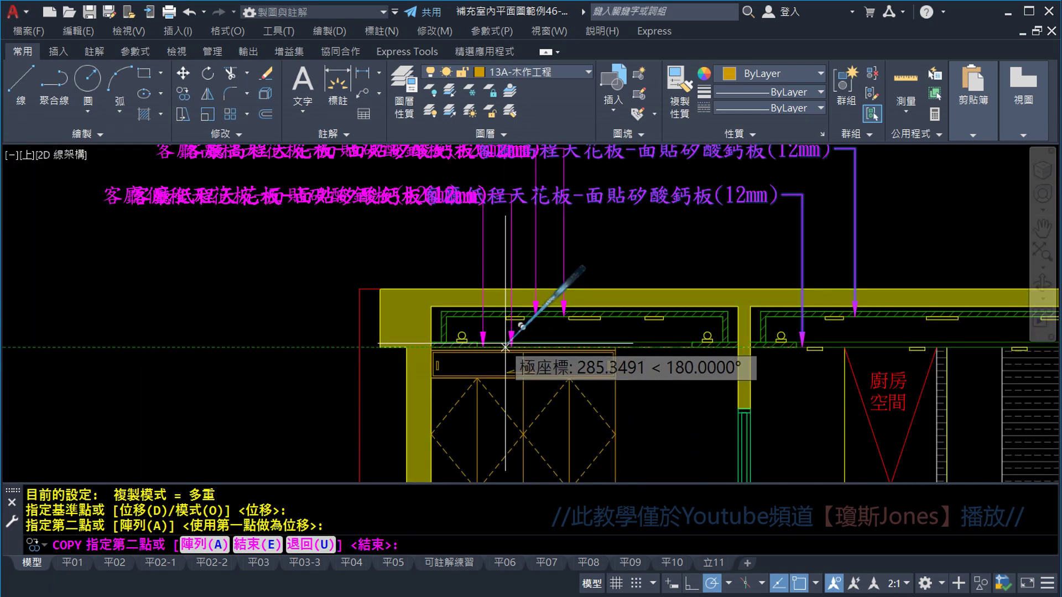
{"action": "key", "text": "Escape"}
{"action": "scroll", "coordinate": [664, 257], "scroll_direction": "up", "scroll_amount": 2}
{"action": "scroll", "coordinate": [619, 281], "scroll_direction": "up", "scroll_amount": 2}
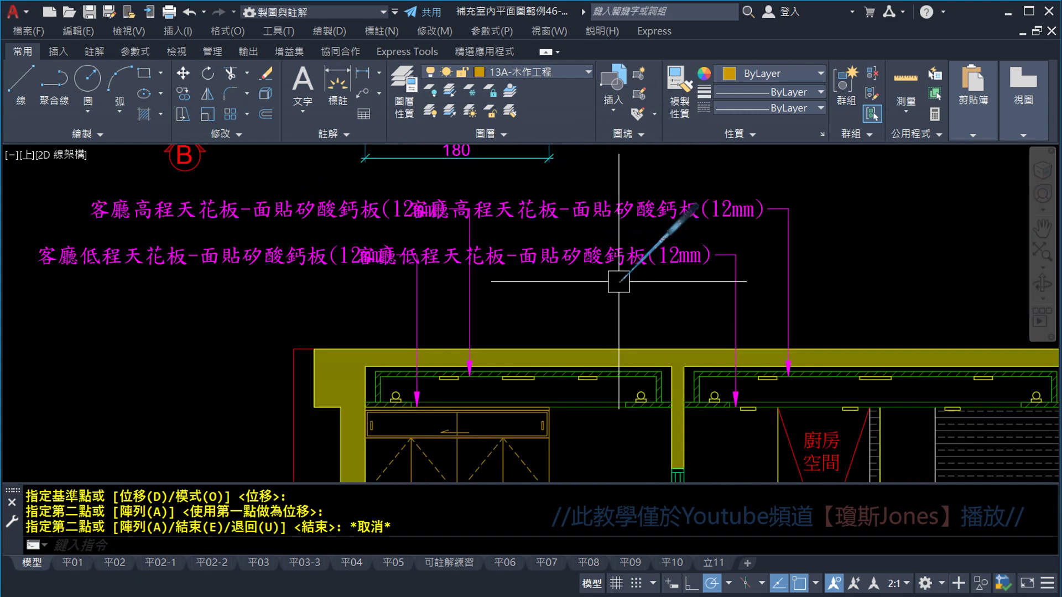
{"action": "middle_click_drag", "start_coordinate": [619, 281], "coordinate": [551, 308]}
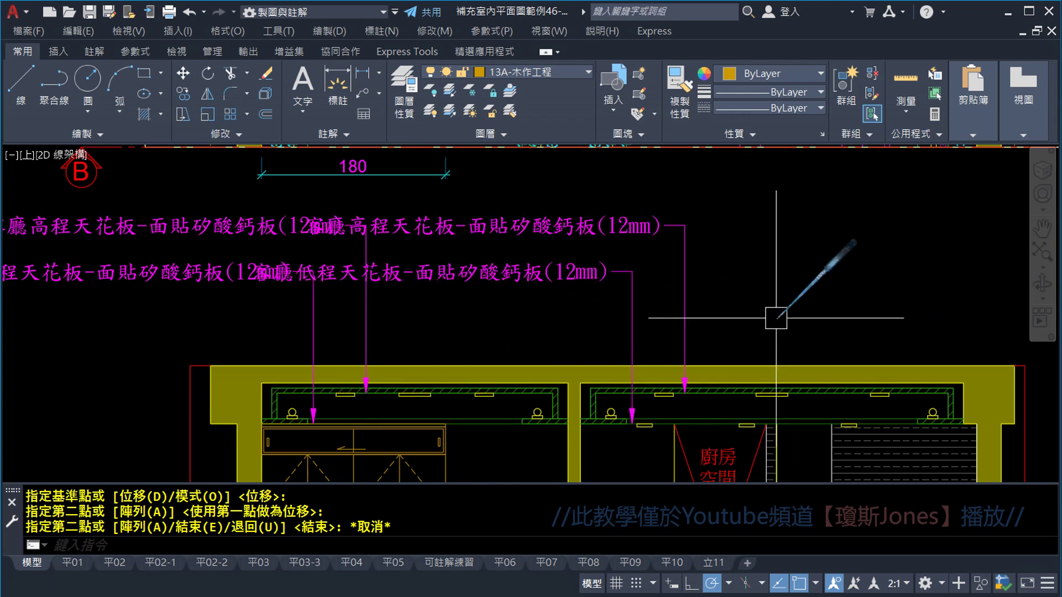
Step: Mirror the right high/low ceiling label pair about a vertical axis, deleting the originals
{"action": "left_click", "coordinate": [212, 97]}
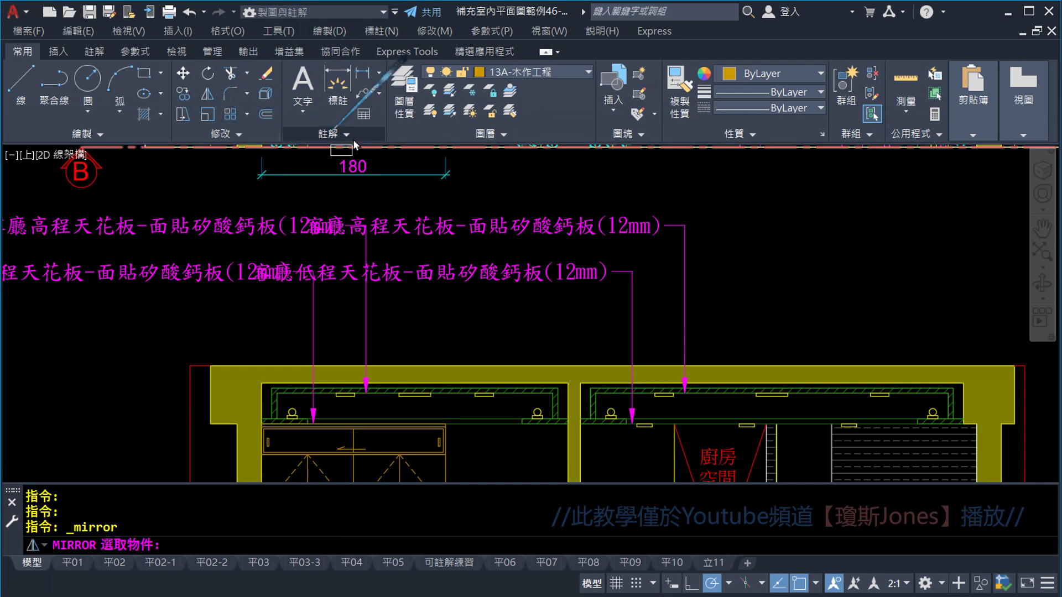
{"action": "left_click", "coordinate": [637, 274]}
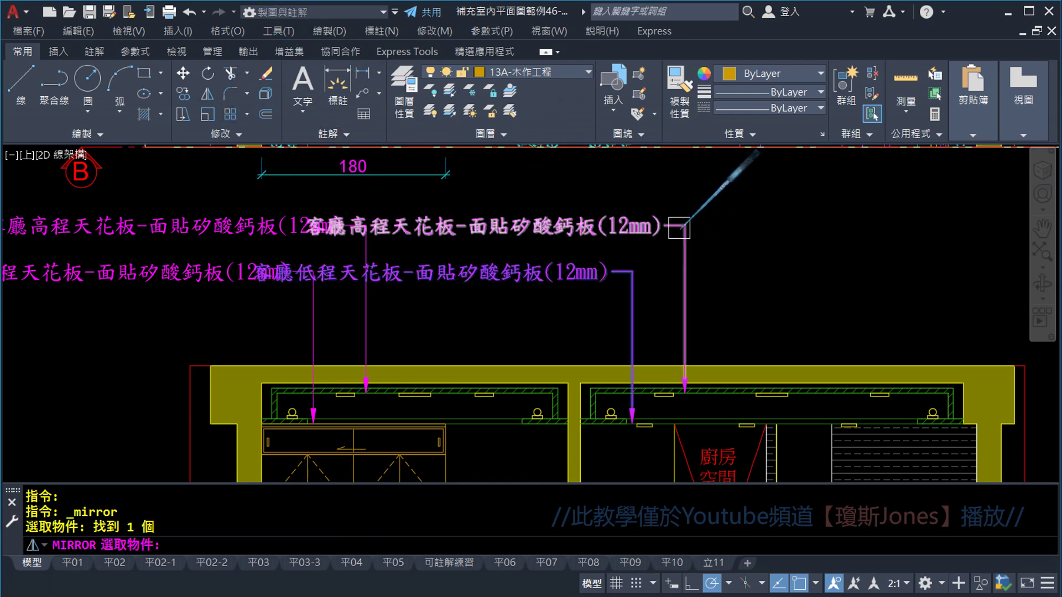
{"action": "left_click", "coordinate": [679, 227]}
{"action": "key", "text": "Return"}
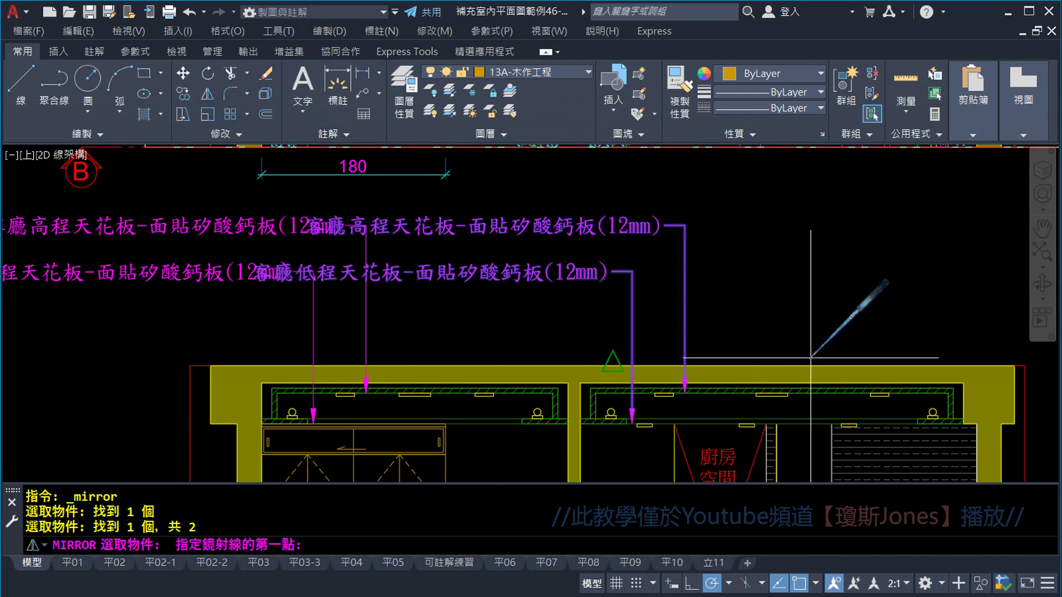
{"action": "scroll", "coordinate": [790, 362], "scroll_direction": "up", "scroll_amount": 4}
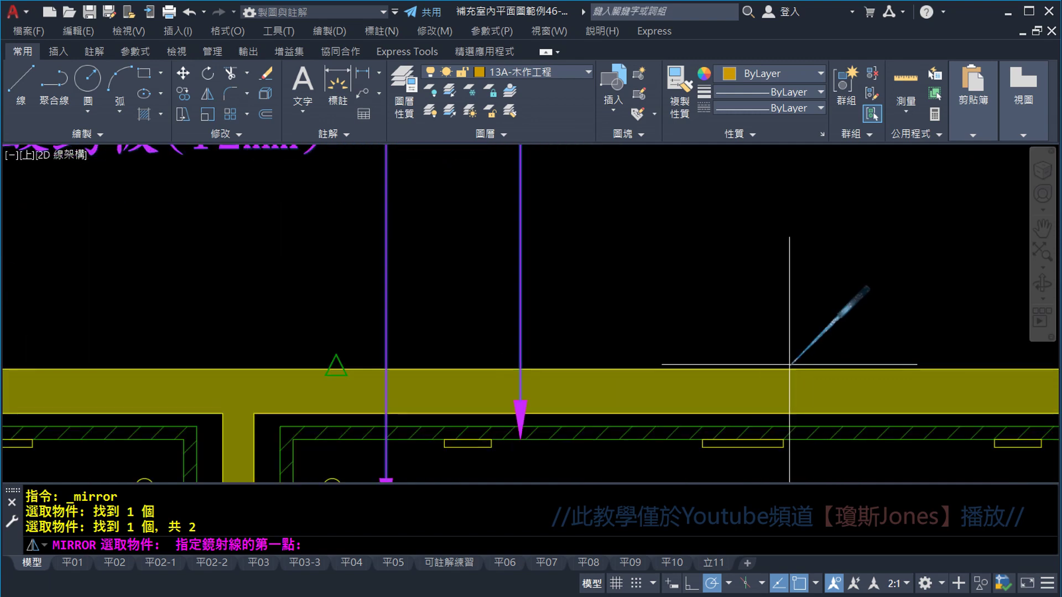
{"action": "left_click", "coordinate": [742, 440]}
{"action": "scroll", "coordinate": [743, 437], "scroll_direction": "down", "scroll_amount": 2}
{"action": "scroll", "coordinate": [743, 426], "scroll_direction": "down", "scroll_amount": 2}
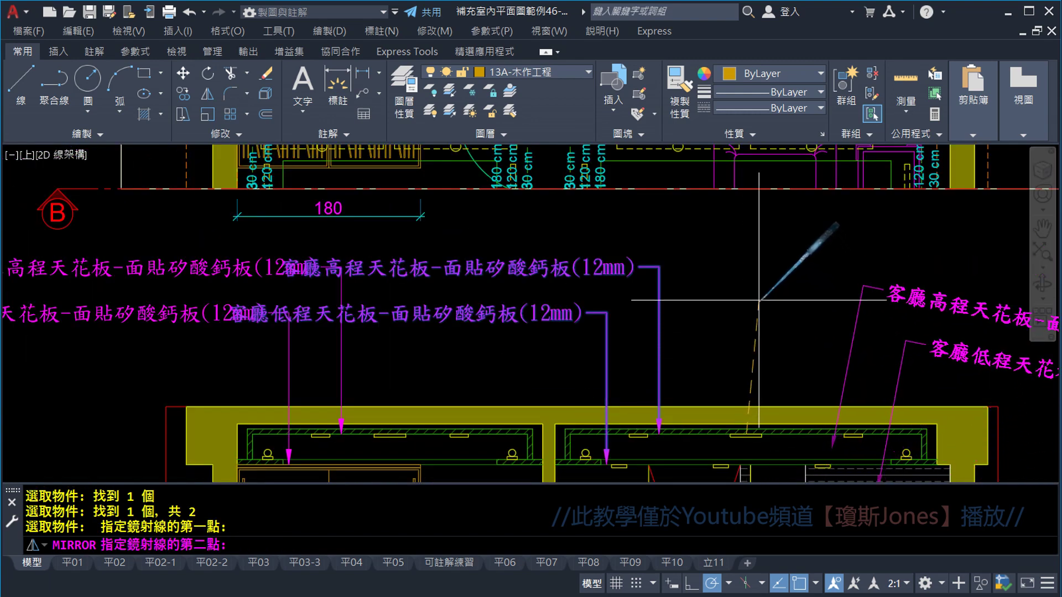
{"action": "left_click", "coordinate": [742, 271]}
{"action": "type", "text": "y"}
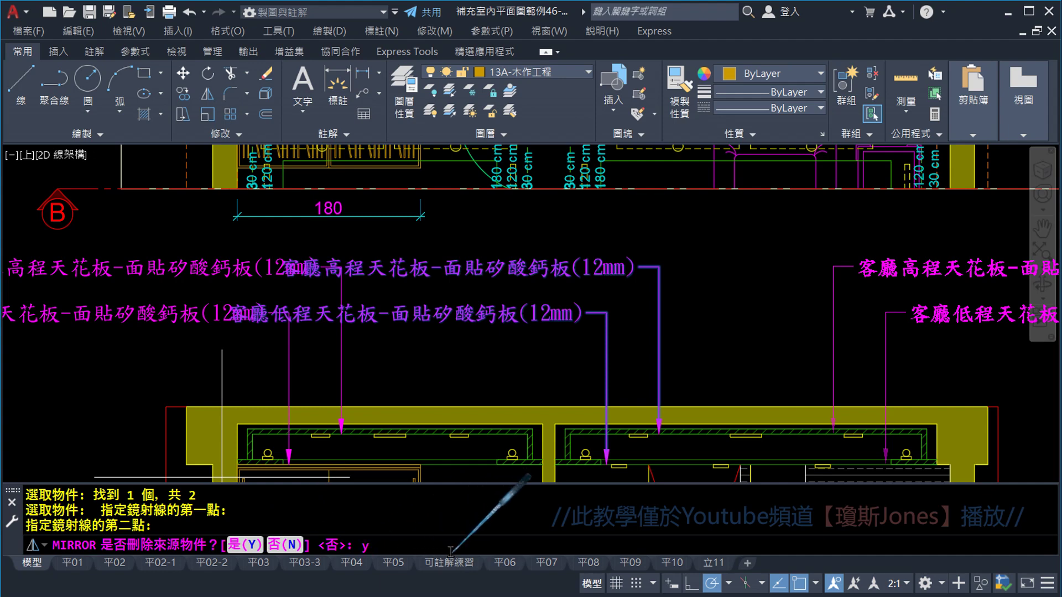
{"action": "key", "text": "Return"}
{"action": "scroll", "coordinate": [639, 310], "scroll_direction": "down", "scroll_amount": 3}
{"action": "scroll", "coordinate": [642, 314], "scroll_direction": "up", "scroll_amount": 1}
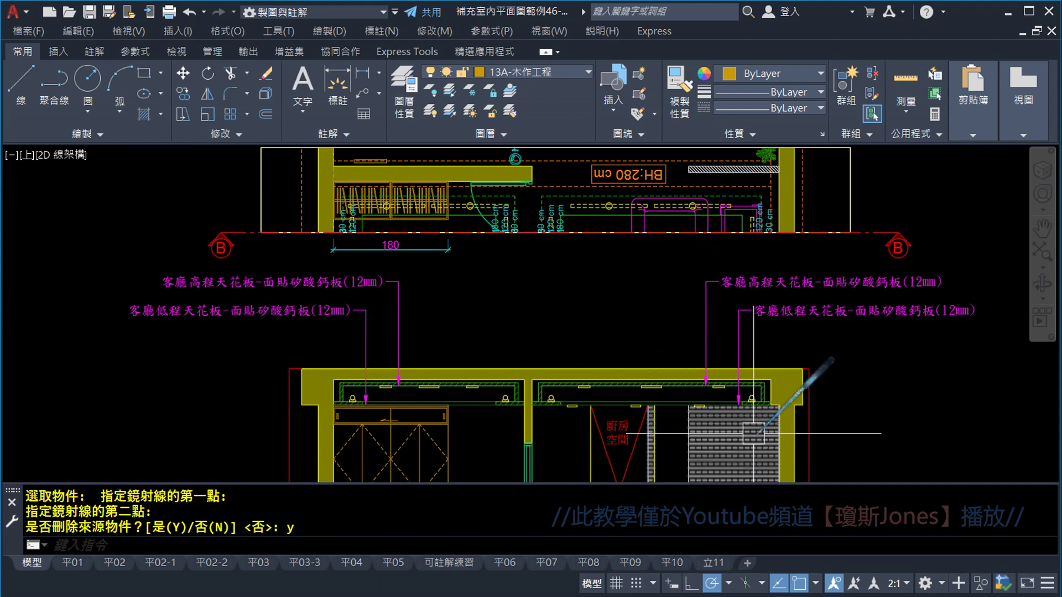
{"action": "scroll", "coordinate": [742, 399], "scroll_direction": "up", "scroll_amount": 4}
{"action": "scroll", "coordinate": [693, 373], "scroll_direction": "down", "scroll_amount": 4}
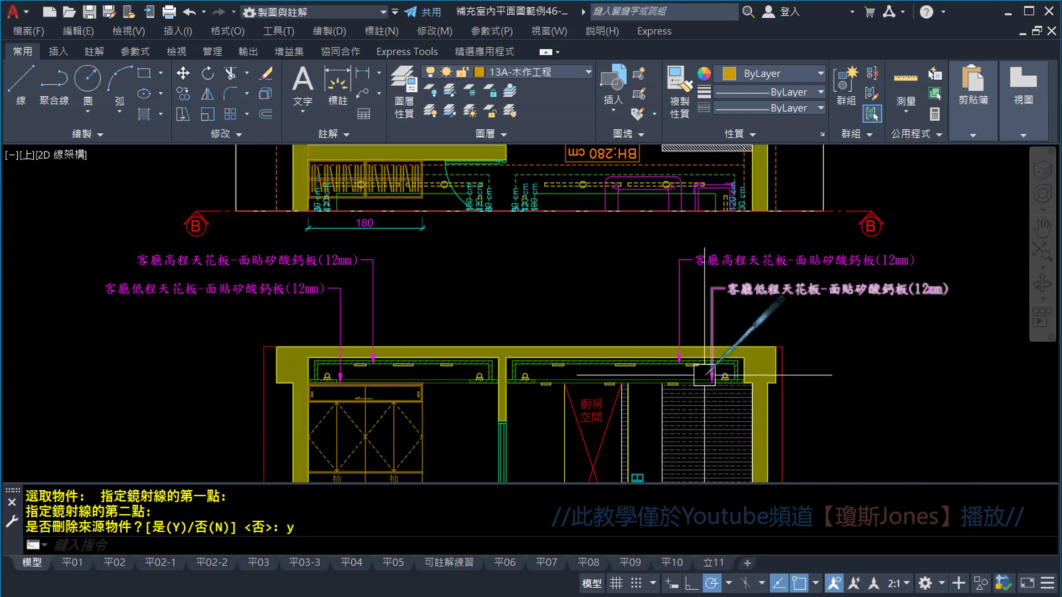
{"action": "middle_click_drag", "start_coordinate": [575, 308], "coordinate": [660, 315]}
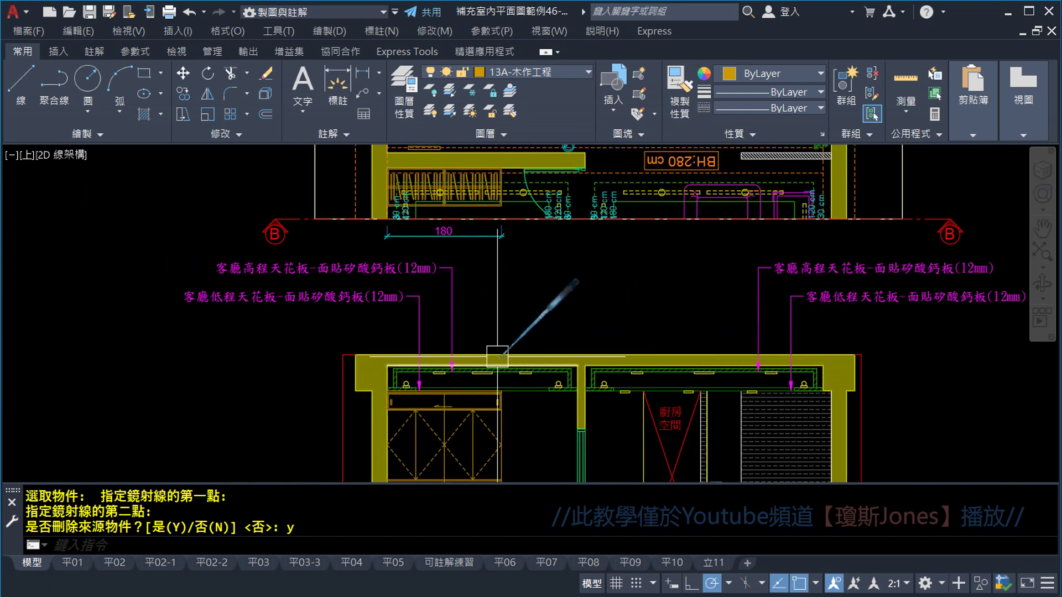
{"action": "middle_click_drag", "start_coordinate": [763, 400], "coordinate": [697, 292]}
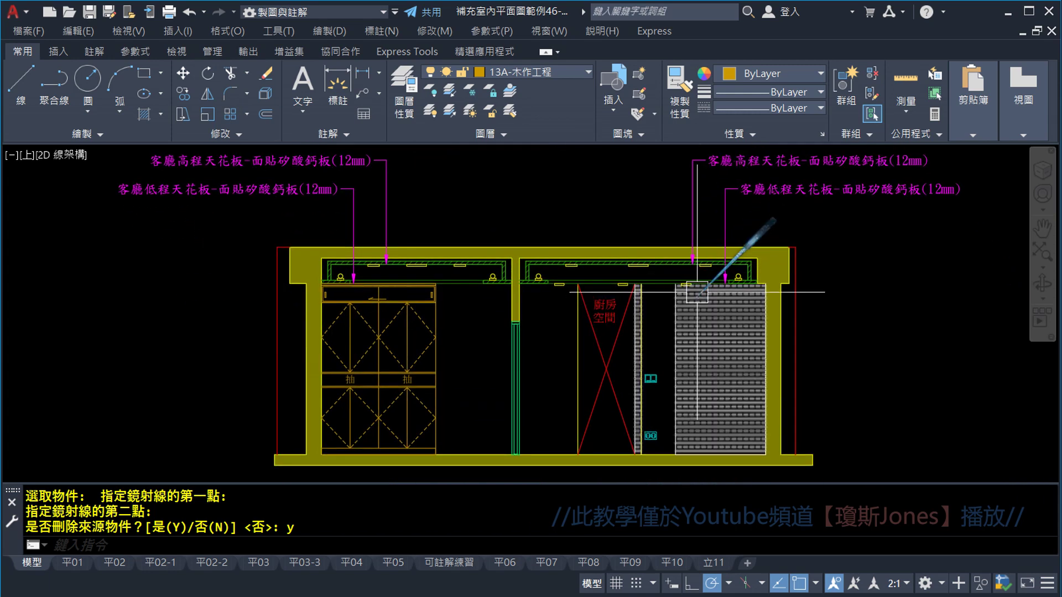
{"action": "scroll", "coordinate": [697, 292], "scroll_direction": "up", "scroll_amount": 2}
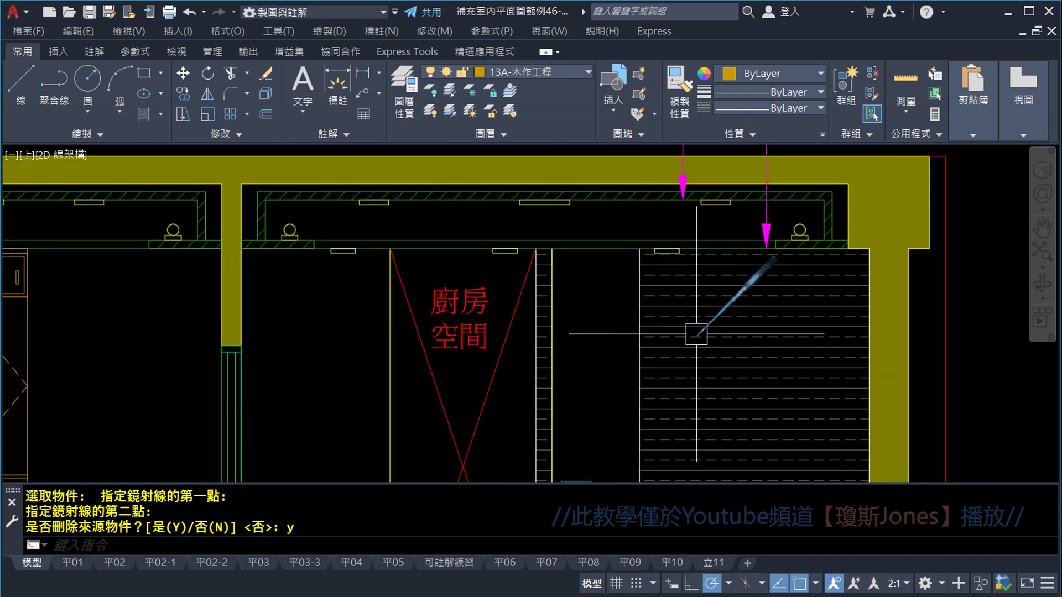
{"action": "scroll", "coordinate": [697, 334], "scroll_direction": "down", "scroll_amount": 3}
{"action": "scroll", "coordinate": [699, 279], "scroll_direction": "down", "scroll_amount": 3}
{"action": "scroll", "coordinate": [706, 194], "scroll_direction": "up", "scroll_amount": 5}
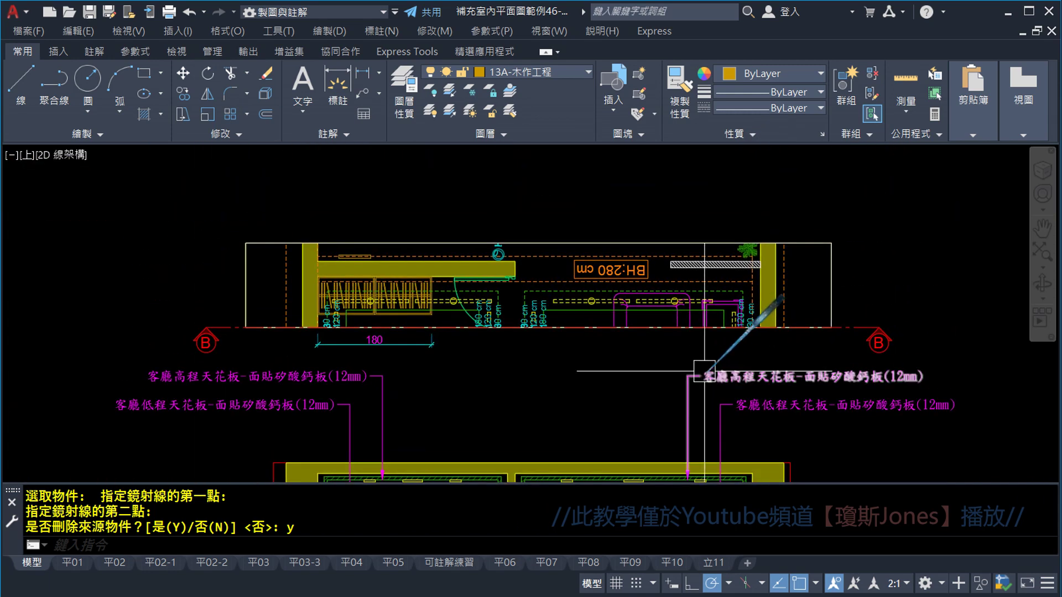
{"action": "scroll", "coordinate": [700, 368], "scroll_direction": "up", "scroll_amount": 3}
{"action": "scroll", "coordinate": [722, 271], "scroll_direction": "up", "scroll_amount": 2}
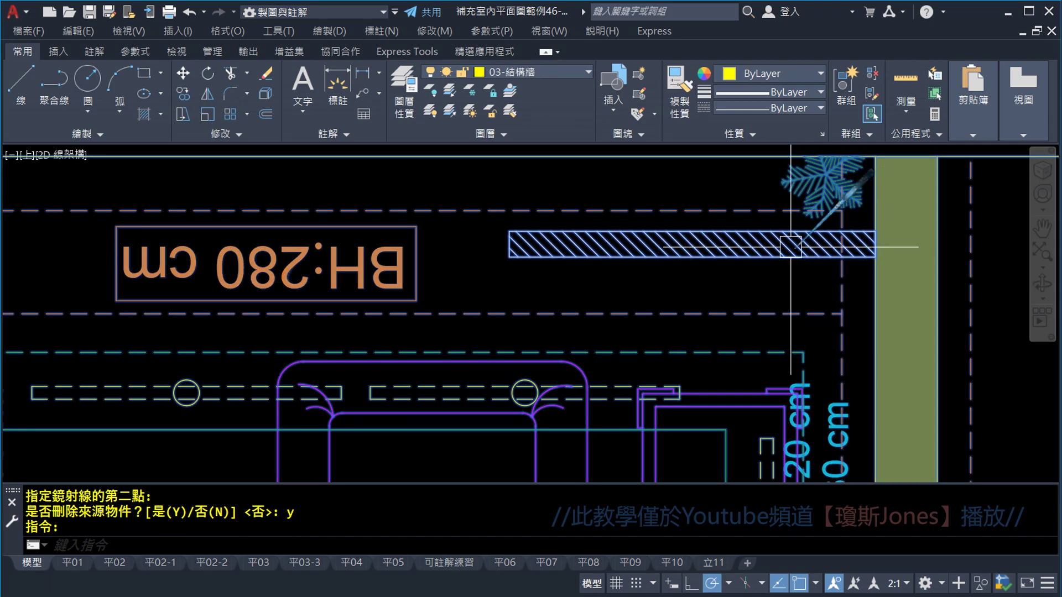
Step: Keep 13A-木作工程 as the current layer and zoom out over the sheet
{"action": "key", "text": "Escape"}
{"action": "left_click", "coordinate": [563, 71]}
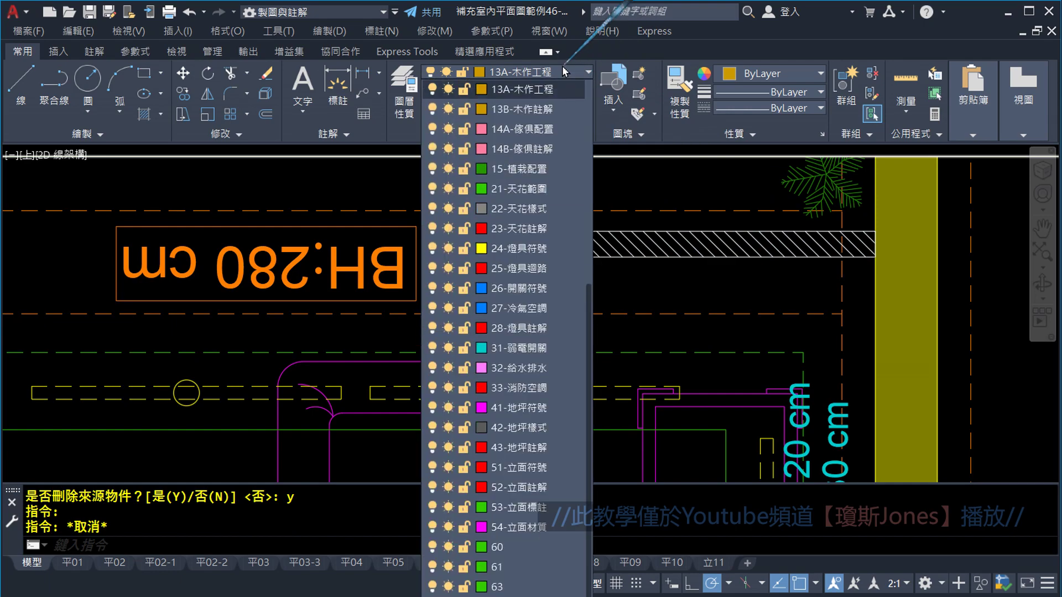
{"action": "left_click", "coordinate": [534, 89]}
{"action": "scroll", "coordinate": [647, 222], "scroll_direction": "down", "scroll_amount": 2}
{"action": "scroll", "coordinate": [658, 265], "scroll_direction": "down", "scroll_amount": 4}
{"action": "scroll", "coordinate": [665, 286], "scroll_direction": "down", "scroll_amount": 3}
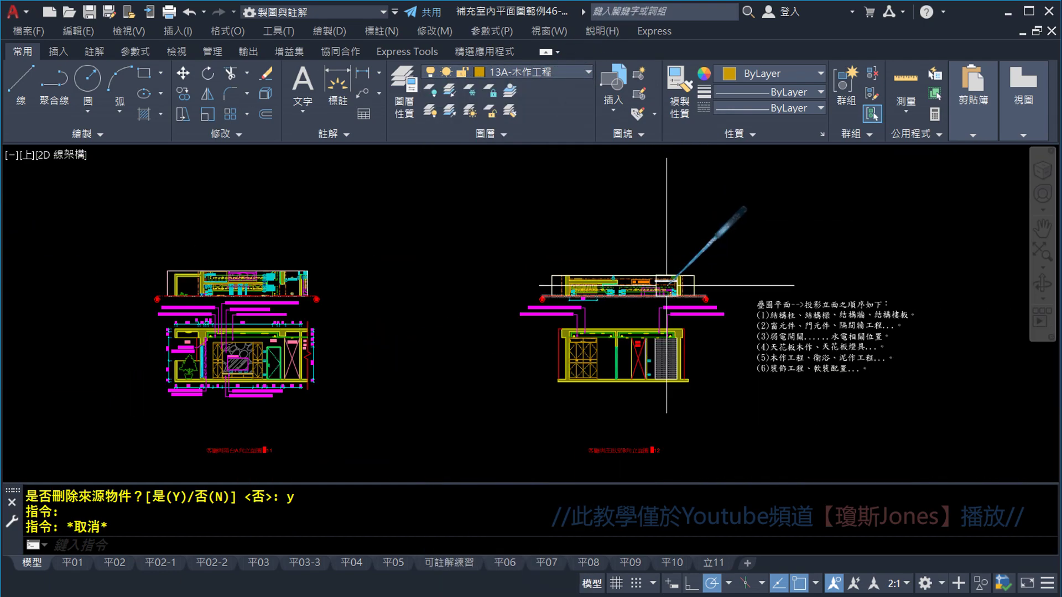
{"action": "scroll", "coordinate": [666, 287], "scroll_direction": "down", "scroll_amount": 1}
{"action": "scroll", "coordinate": [666, 286], "scroll_direction": "down", "scroll_amount": 2}
Step: Find the hatched partition wall on the floor plan and confirm its layer, 12-隔間工程
{"action": "middle_click_drag", "start_coordinate": [592, 249], "coordinate": [668, 362]}
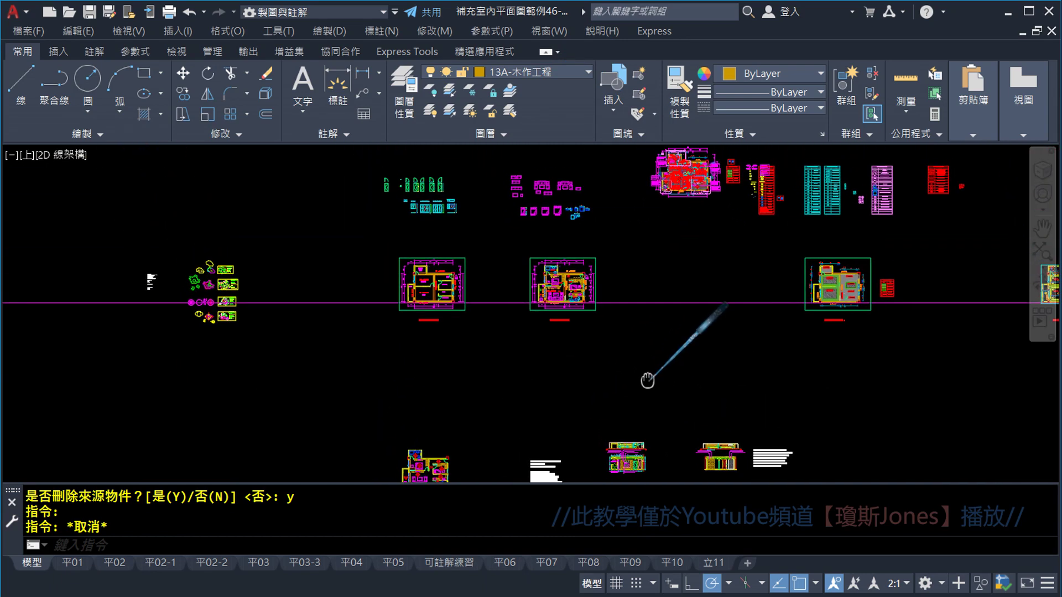
{"action": "scroll", "coordinate": [559, 284], "scroll_direction": "up", "scroll_amount": 1}
{"action": "scroll", "coordinate": [522, 298], "scroll_direction": "up", "scroll_amount": 1}
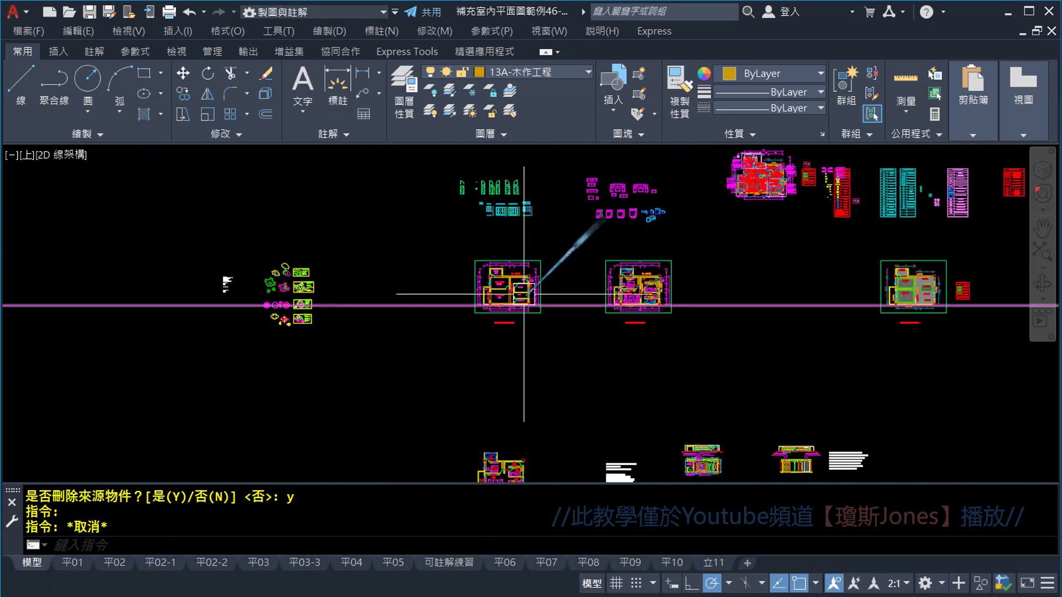
{"action": "scroll", "coordinate": [523, 312], "scroll_direction": "up", "scroll_amount": 5}
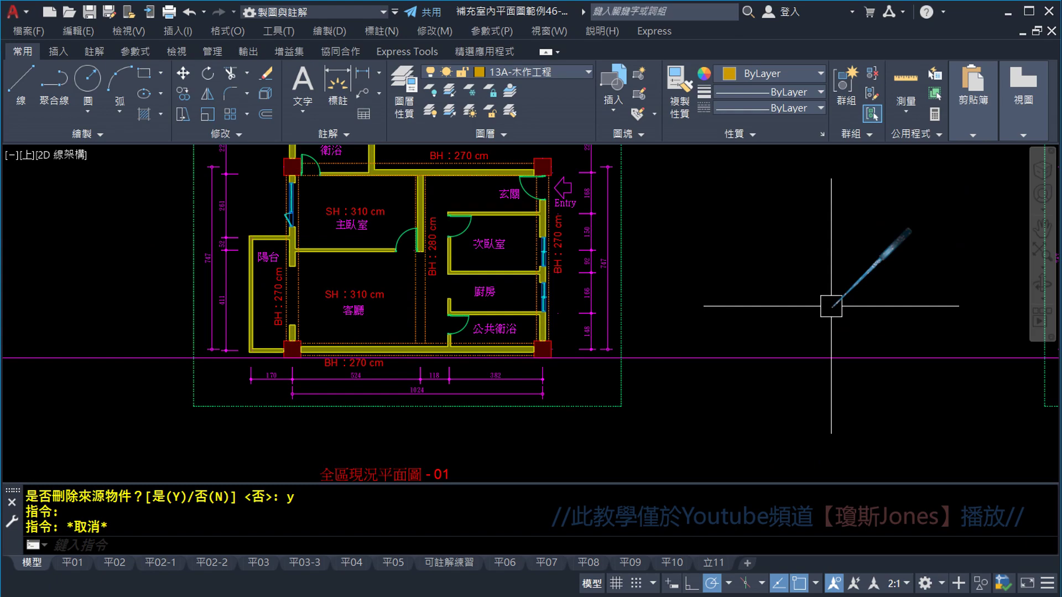
{"action": "middle_click_drag", "start_coordinate": [831, 306], "coordinate": [410, 304]}
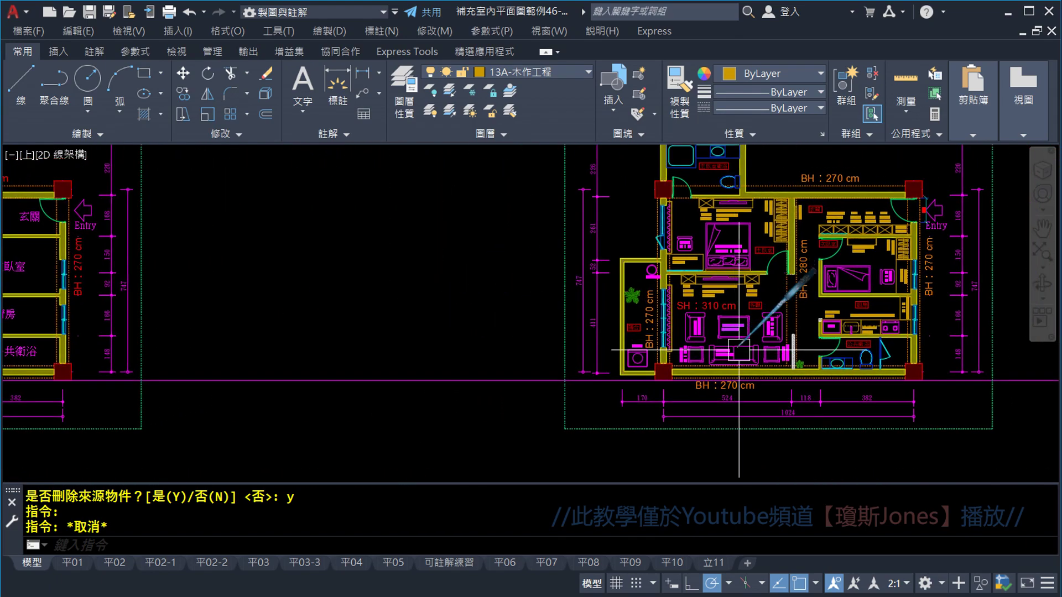
{"action": "scroll", "coordinate": [774, 354], "scroll_direction": "up", "scroll_amount": 3}
{"action": "scroll", "coordinate": [796, 357], "scroll_direction": "up", "scroll_amount": 3}
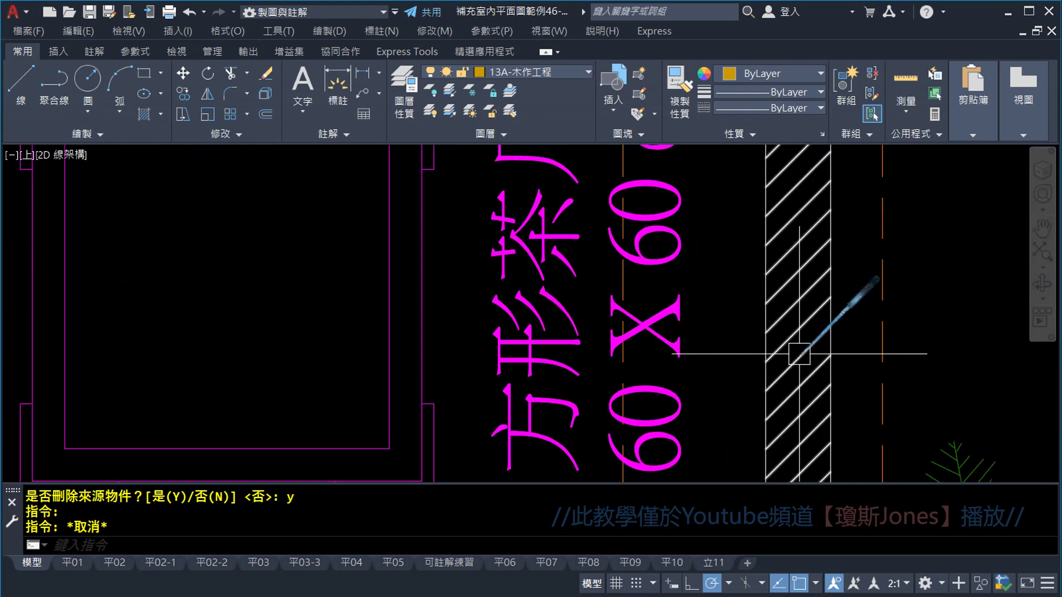
{"action": "left_click", "coordinate": [799, 354]}
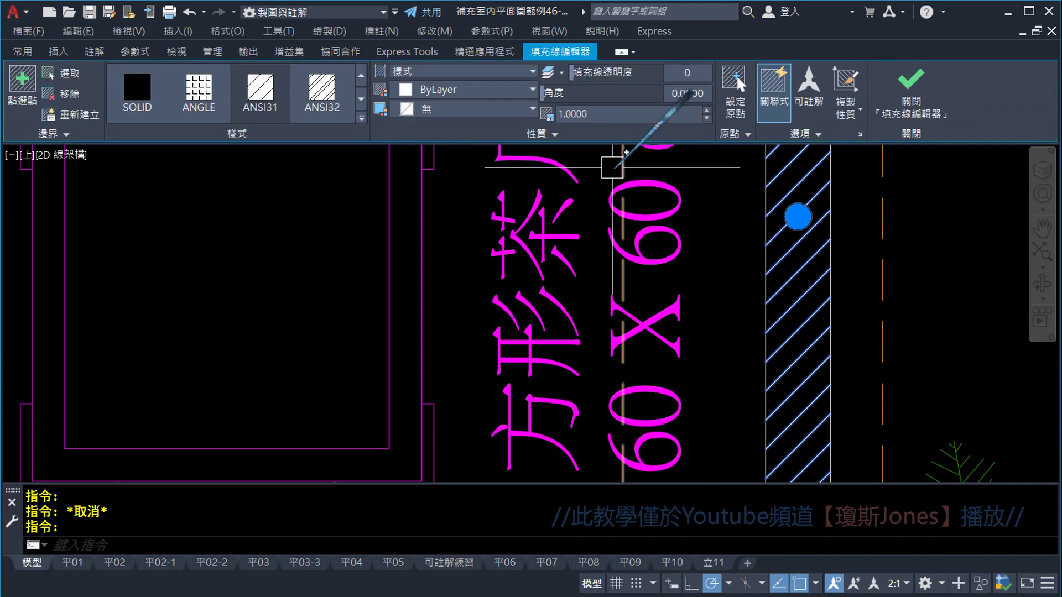
{"action": "left_click", "coordinate": [25, 52]}
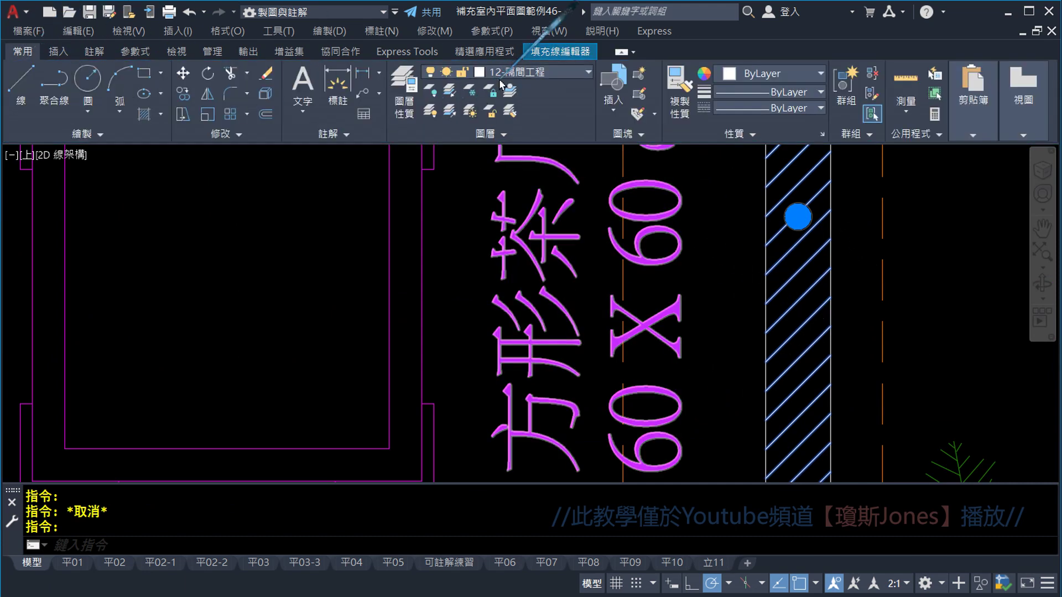
{"action": "left_click", "coordinate": [552, 77]}
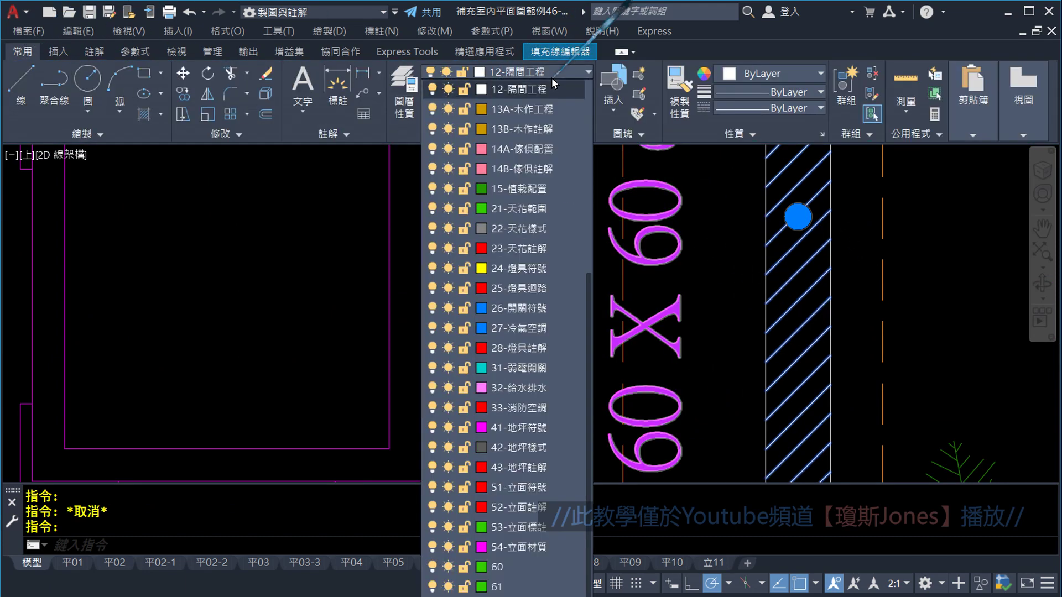
{"action": "left_click", "coordinate": [523, 109]}
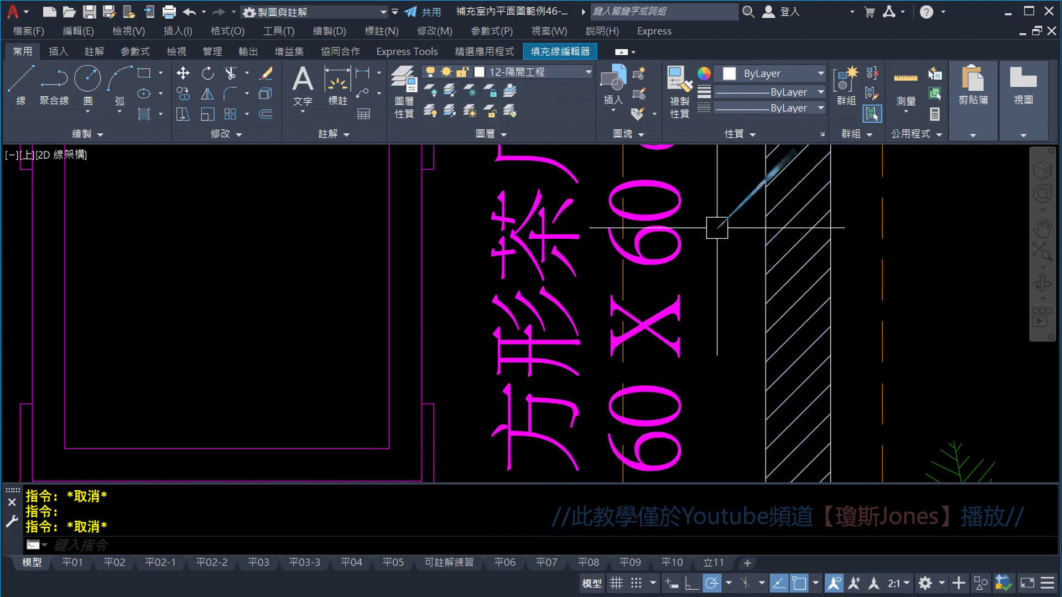
Step: Zoom and pan back to the right interior elevation's ceiling labels
{"action": "scroll", "coordinate": [739, 267], "scroll_direction": "down", "scroll_amount": 5}
{"action": "scroll", "coordinate": [739, 267], "scroll_direction": "down", "scroll_amount": 1}
{"action": "scroll", "coordinate": [738, 310], "scroll_direction": "down", "scroll_amount": 1}
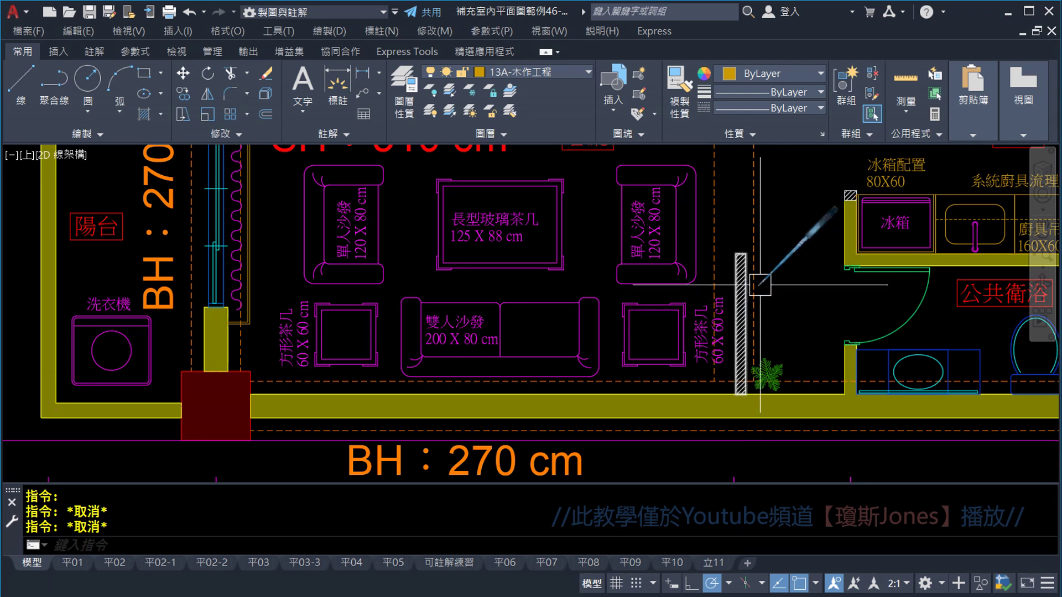
{"action": "scroll", "coordinate": [767, 285], "scroll_direction": "down", "scroll_amount": 10}
{"action": "scroll", "coordinate": [766, 265], "scroll_direction": "down", "scroll_amount": 2}
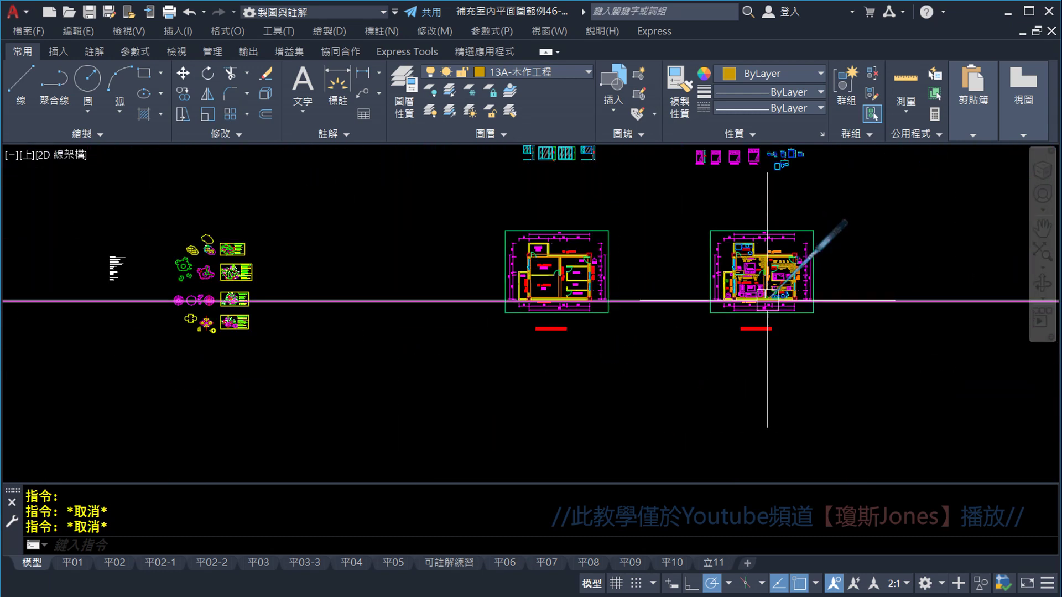
{"action": "middle_click_drag", "start_coordinate": [760, 342], "coordinate": [687, 273]}
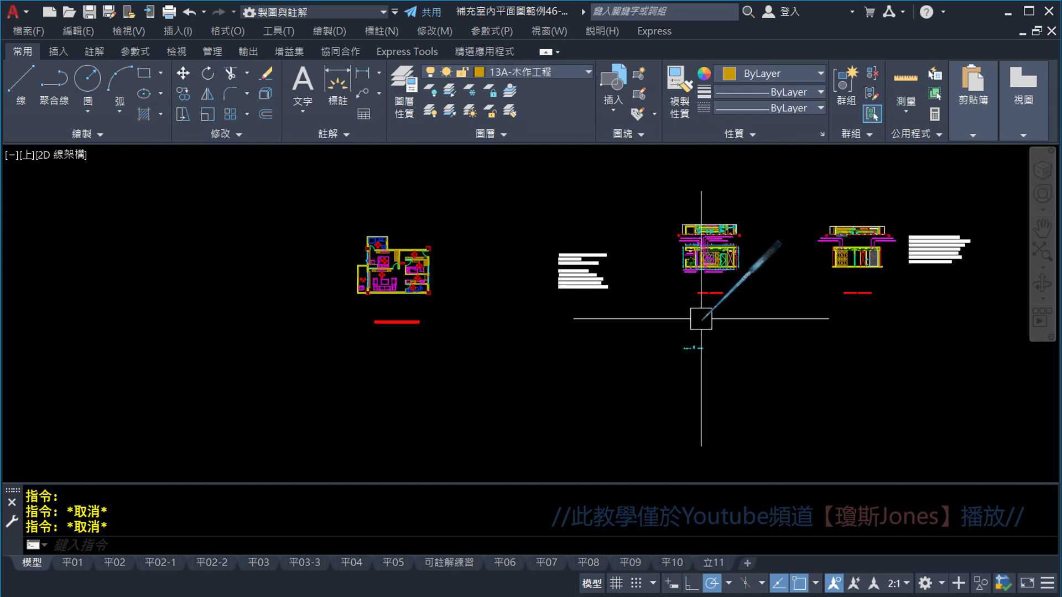
{"action": "scroll", "coordinate": [885, 230], "scroll_direction": "up", "scroll_amount": 6}
{"action": "scroll", "coordinate": [893, 226], "scroll_direction": "up", "scroll_amount": 3}
Step: Centre the elevation's ceiling labels and make 54-立面材質 the current layer
{"action": "scroll", "coordinate": [929, 225], "scroll_direction": "down", "scroll_amount": 2}
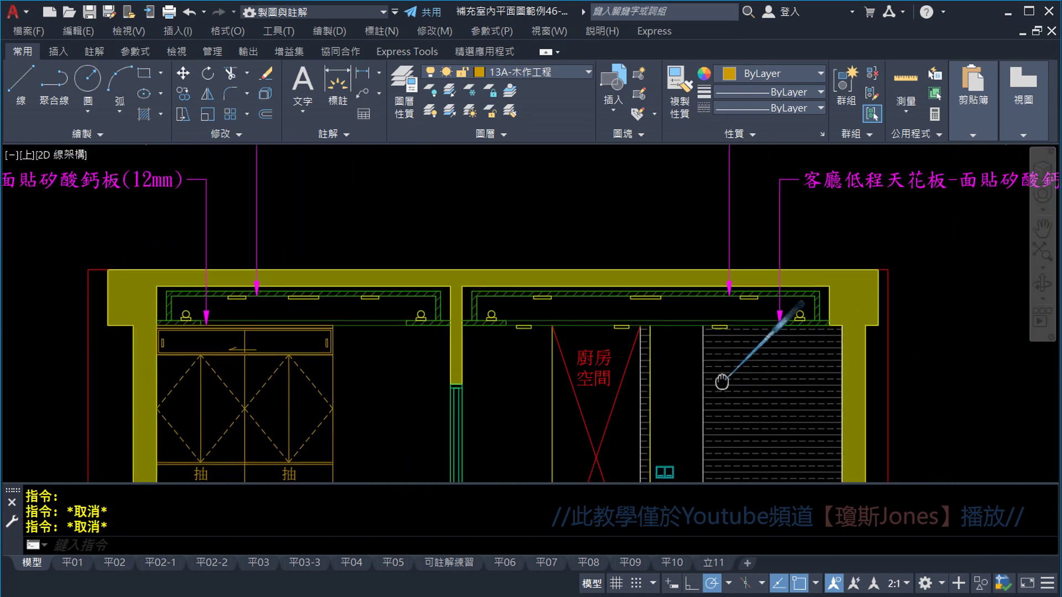
{"action": "middle_click_drag", "start_coordinate": [723, 313], "coordinate": [659, 402]}
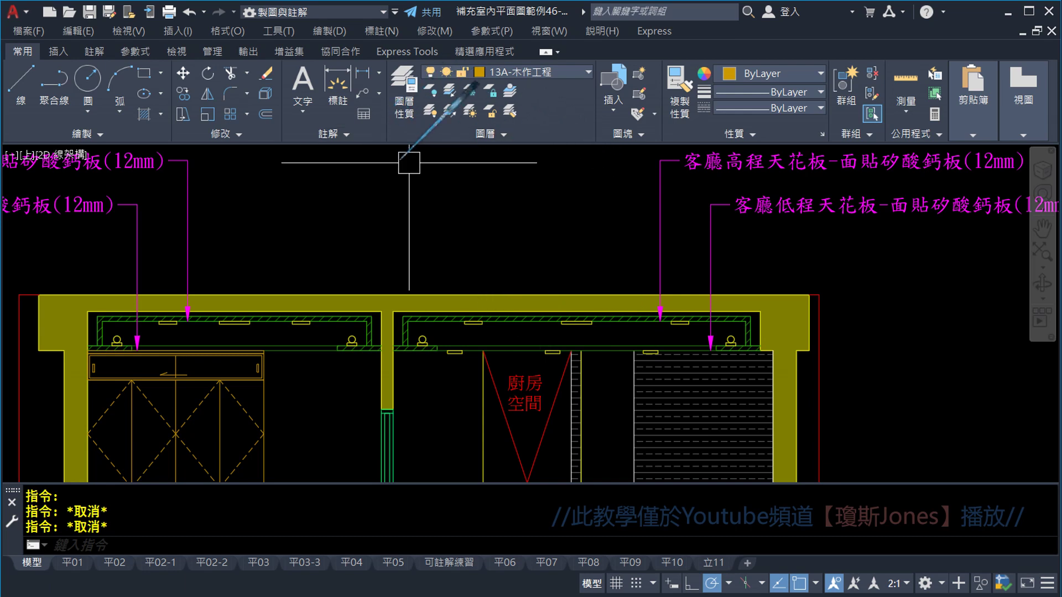
{"action": "scroll", "coordinate": [734, 204], "scroll_direction": "up", "scroll_amount": 2}
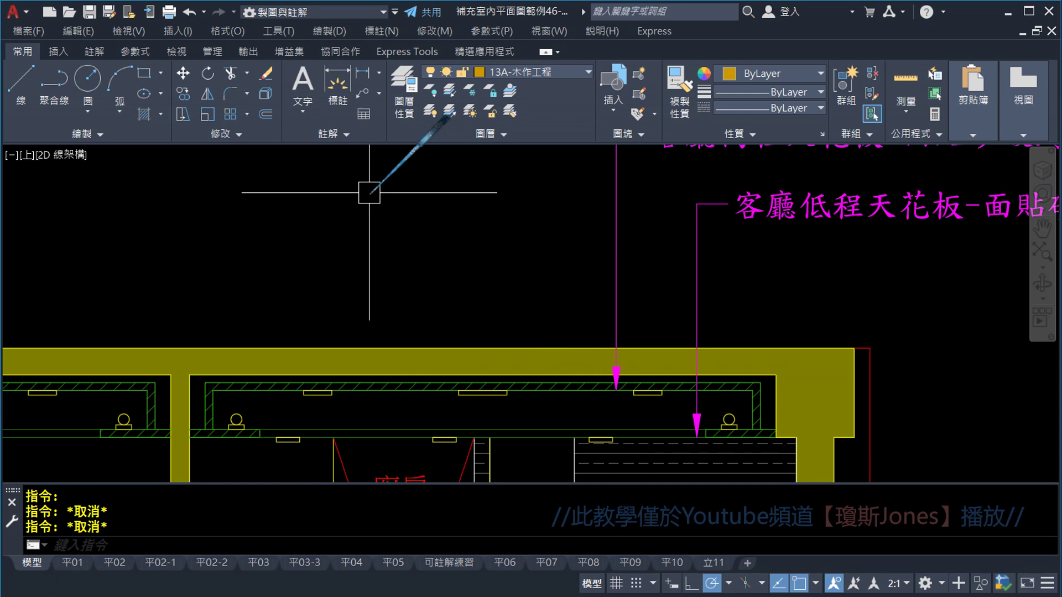
{"action": "left_click", "coordinate": [570, 72]}
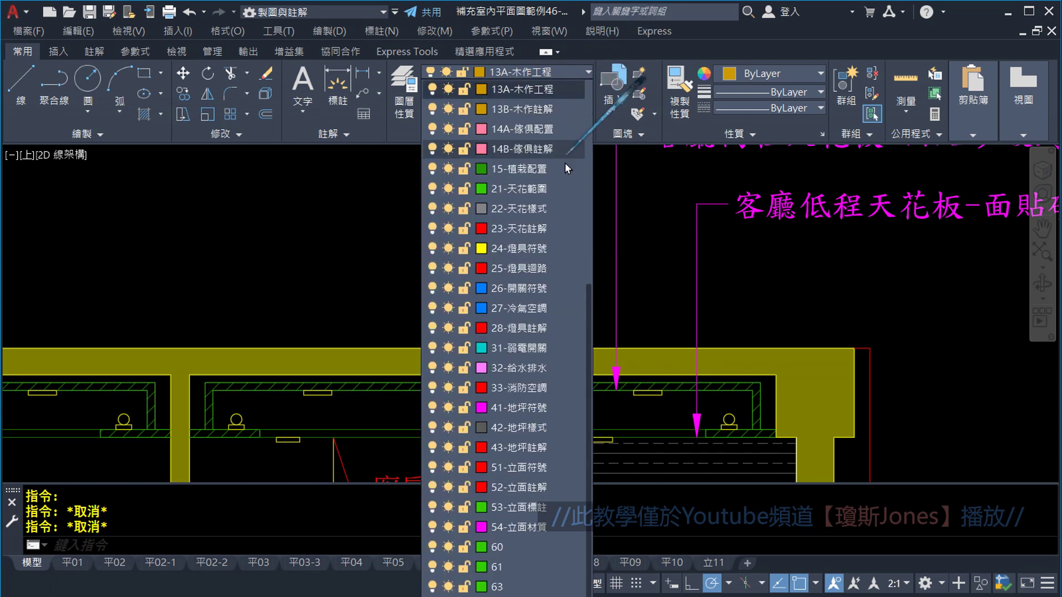
{"action": "left_click", "coordinate": [532, 525]}
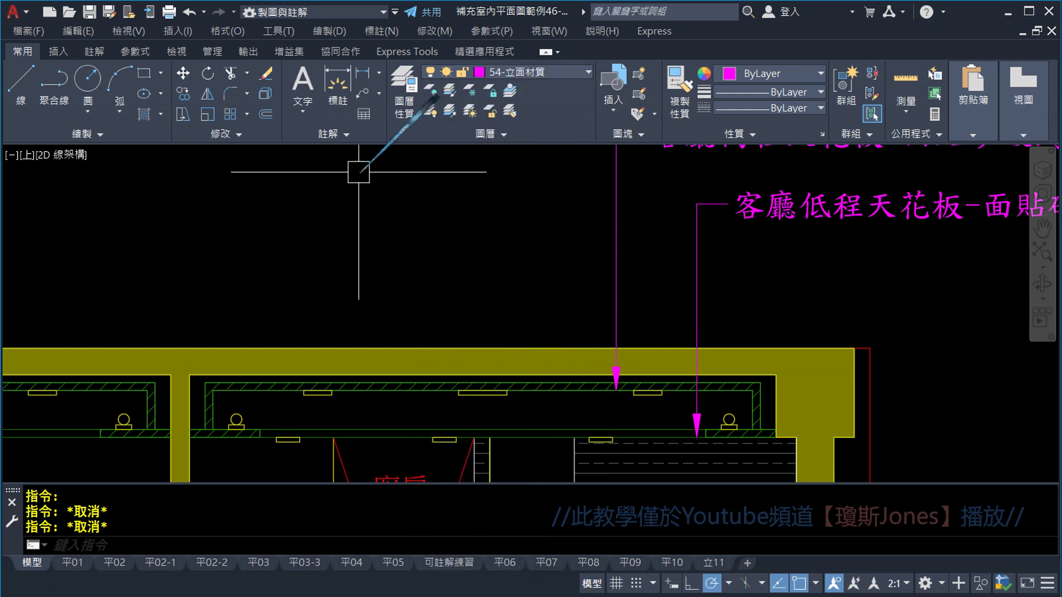
Step: Set the current multileader style to 立面材質圖說
{"action": "left_click", "coordinate": [347, 134]}
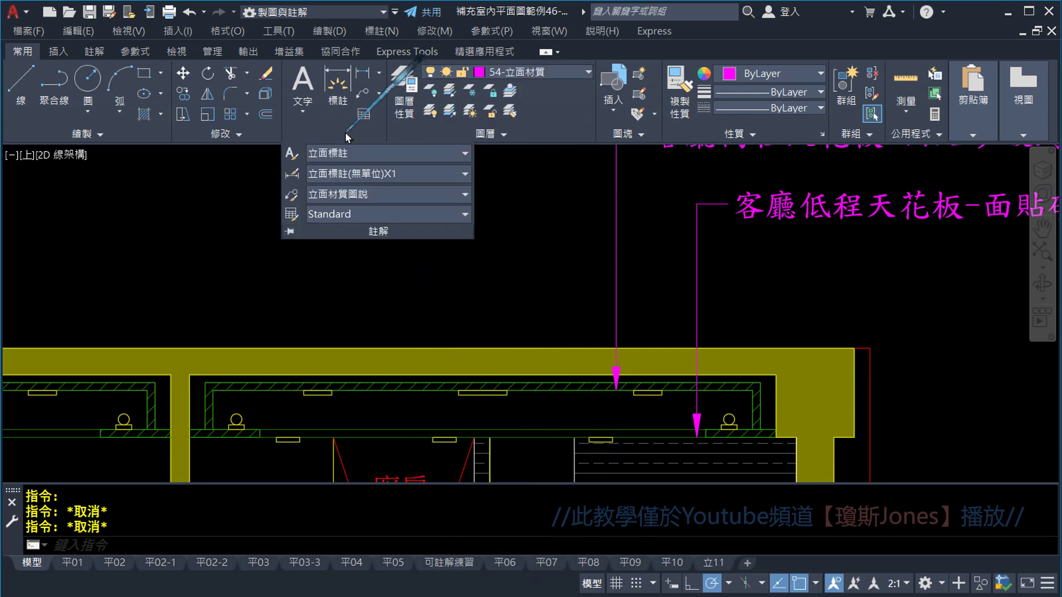
{"action": "left_click", "coordinate": [321, 198]}
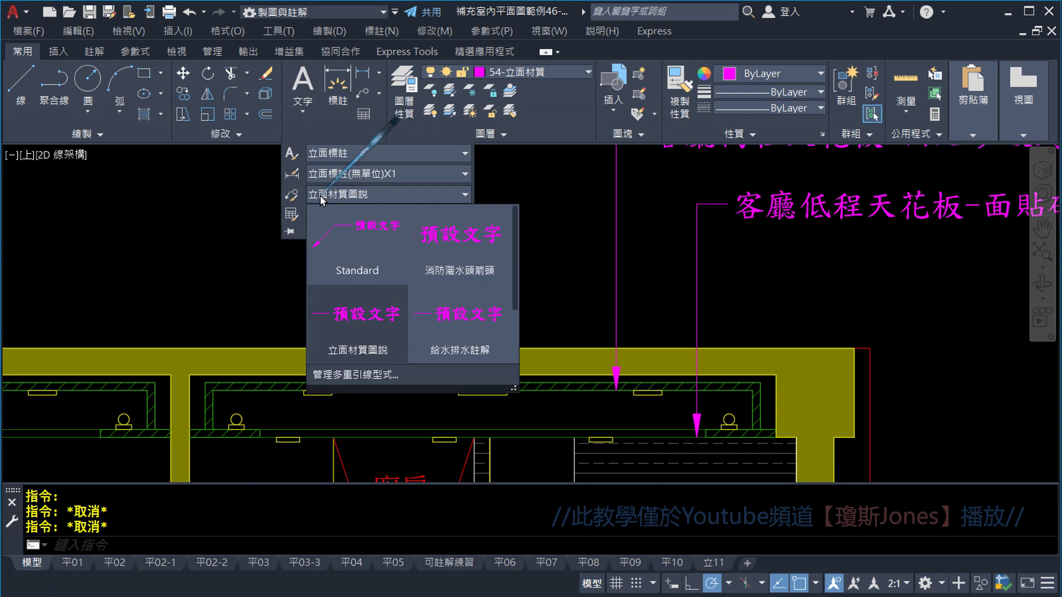
{"action": "left_click", "coordinate": [355, 343]}
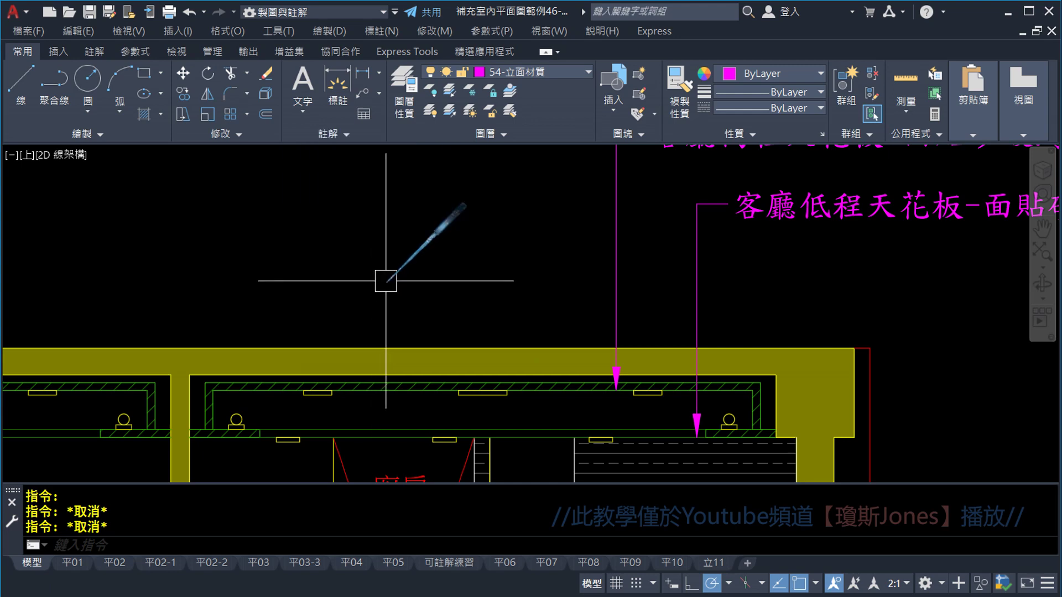
{"action": "left_click", "coordinate": [380, 94]}
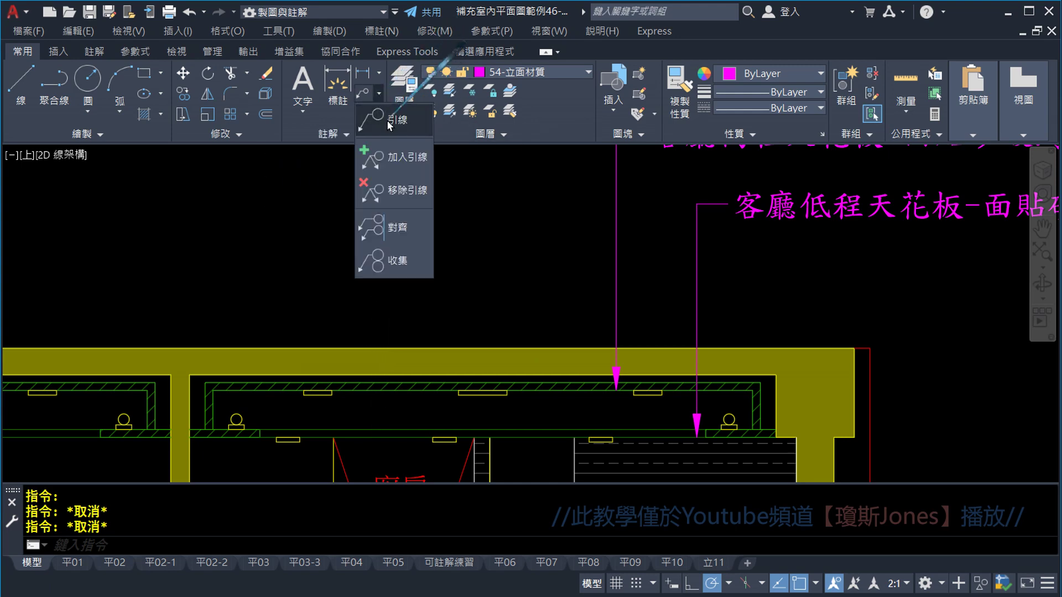
Step: Draw a trial multileader at the kitchen ceiling, then delete it because it has no text
{"action": "left_click", "coordinate": [386, 120]}
{"action": "middle_click_drag", "start_coordinate": [672, 287], "coordinate": [632, 190]}
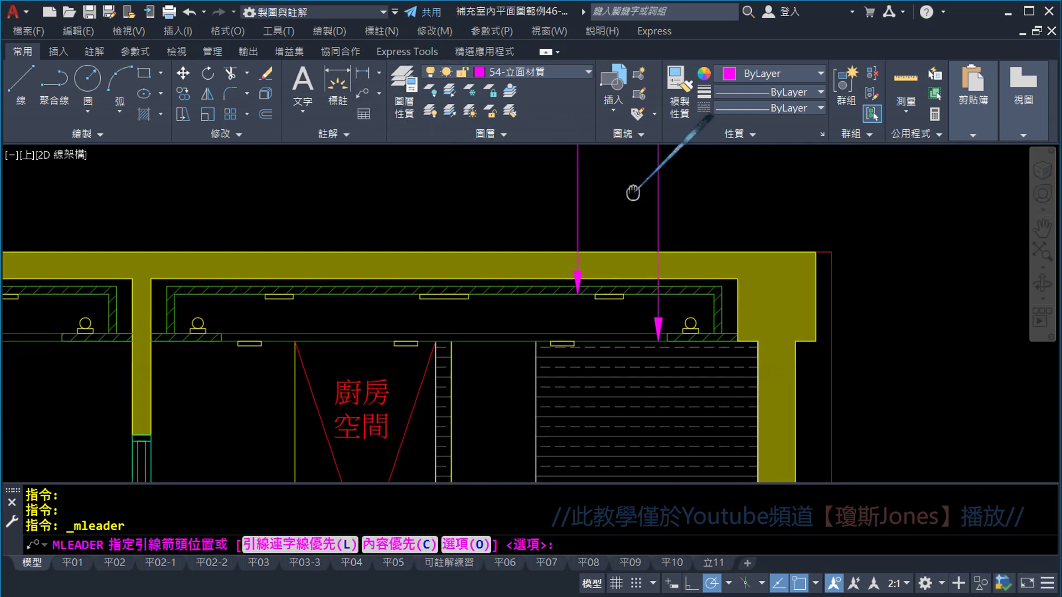
{"action": "scroll", "coordinate": [698, 398], "scroll_direction": "up", "scroll_amount": 2}
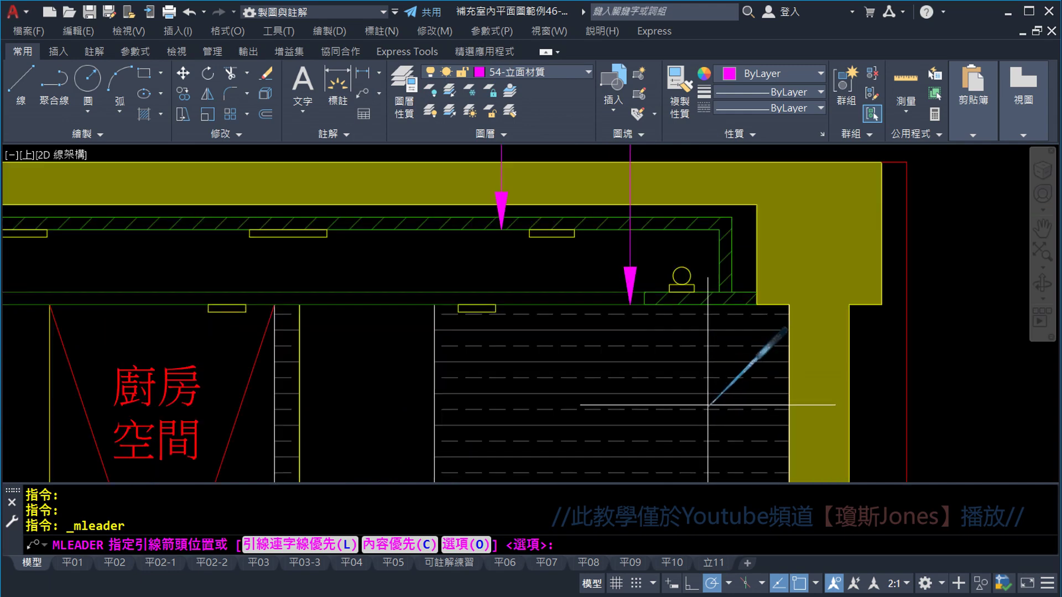
{"action": "left_click", "coordinate": [706, 405]}
{"action": "scroll", "coordinate": [706, 398], "scroll_direction": "down", "scroll_amount": 4}
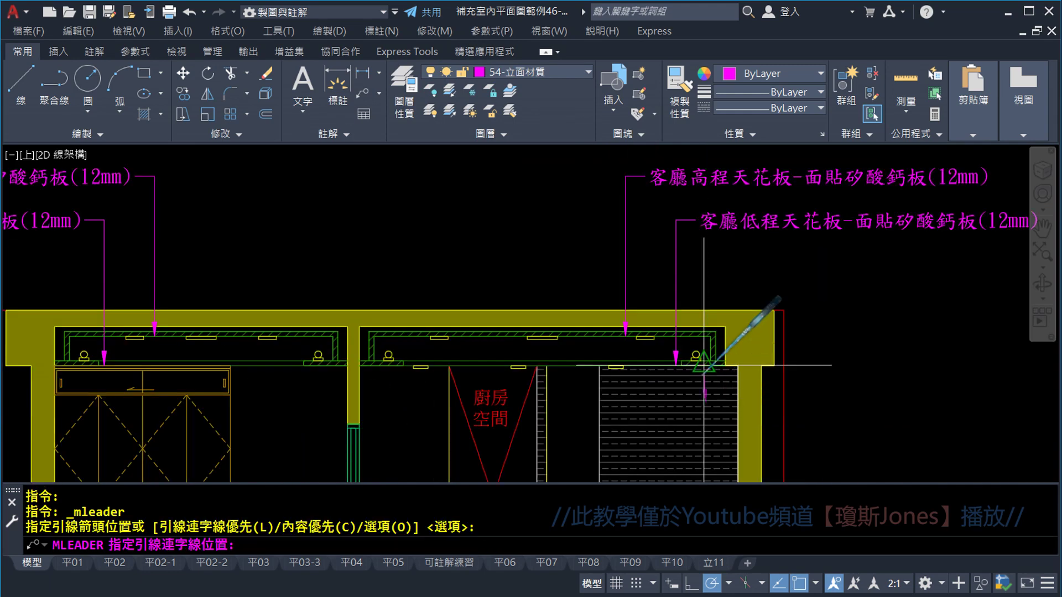
{"action": "scroll", "coordinate": [706, 288], "scroll_direction": "up", "scroll_amount": 2}
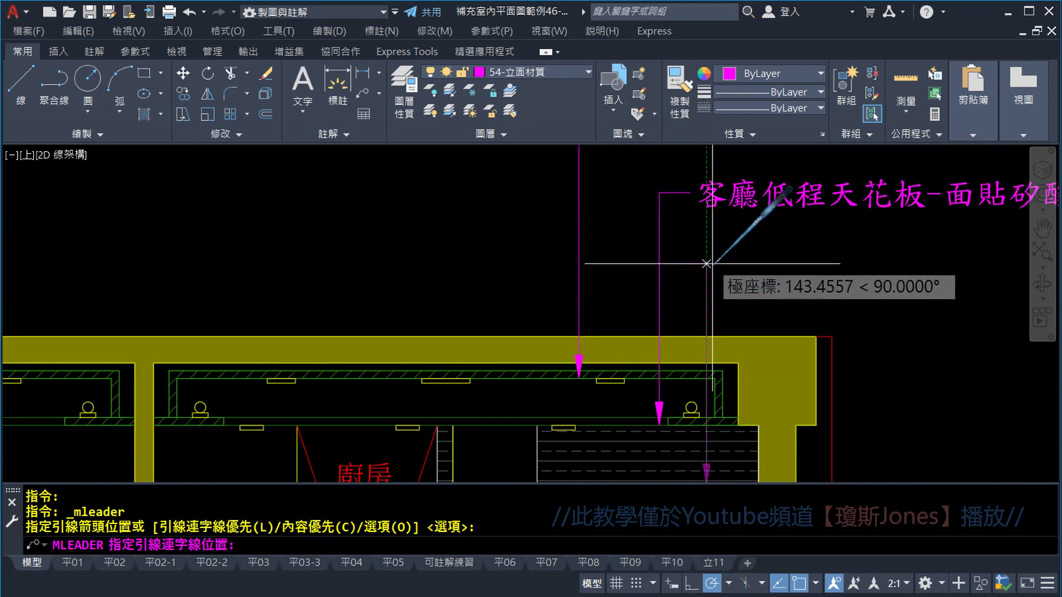
{"action": "left_click", "coordinate": [707, 264]}
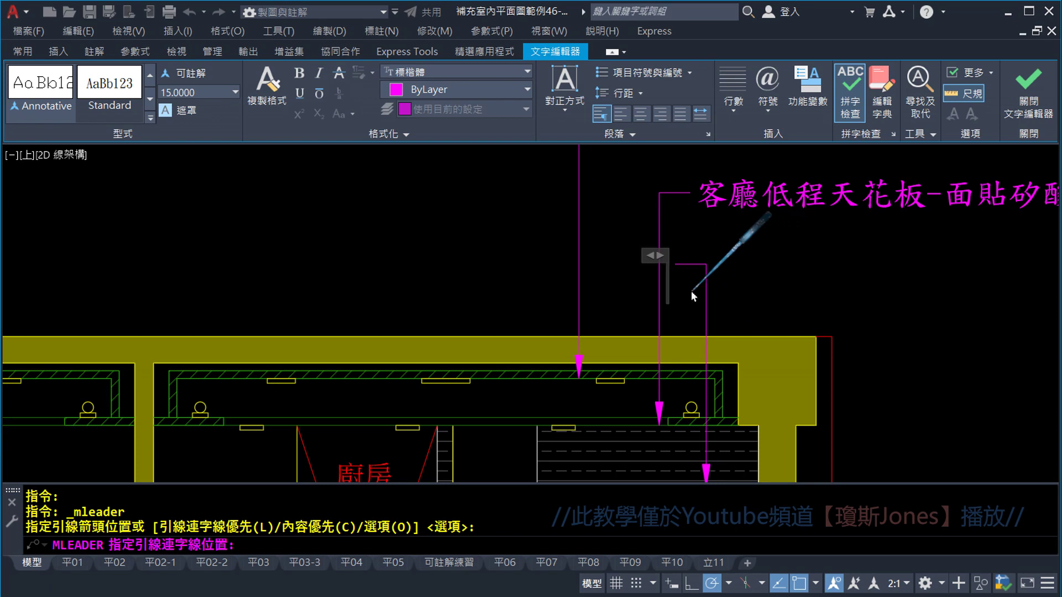
{"action": "left_click", "coordinate": [858, 266]}
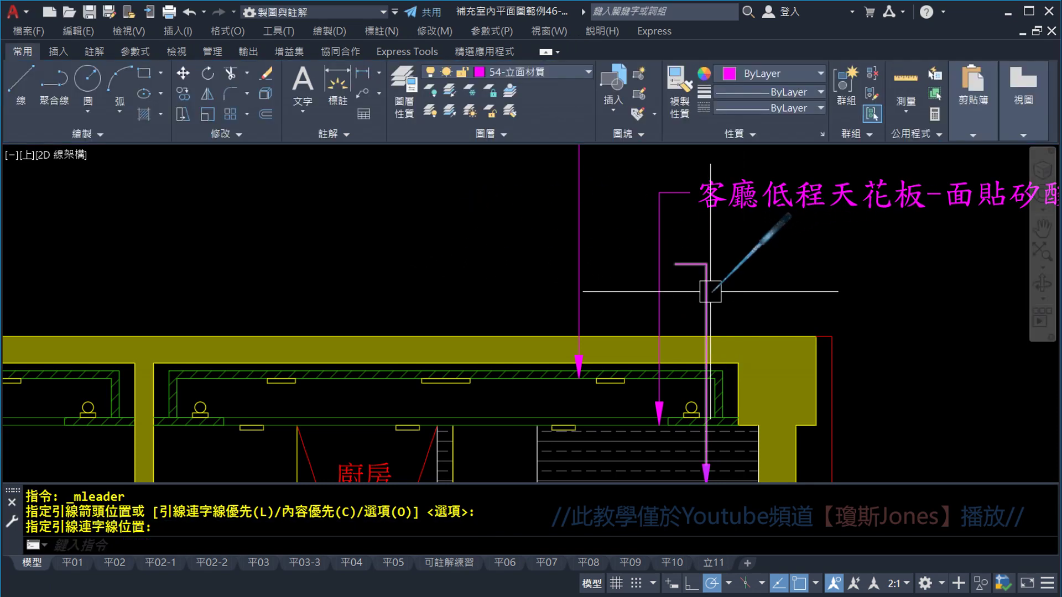
{"action": "left_click", "coordinate": [706, 291]}
{"action": "key", "text": "Delete"}
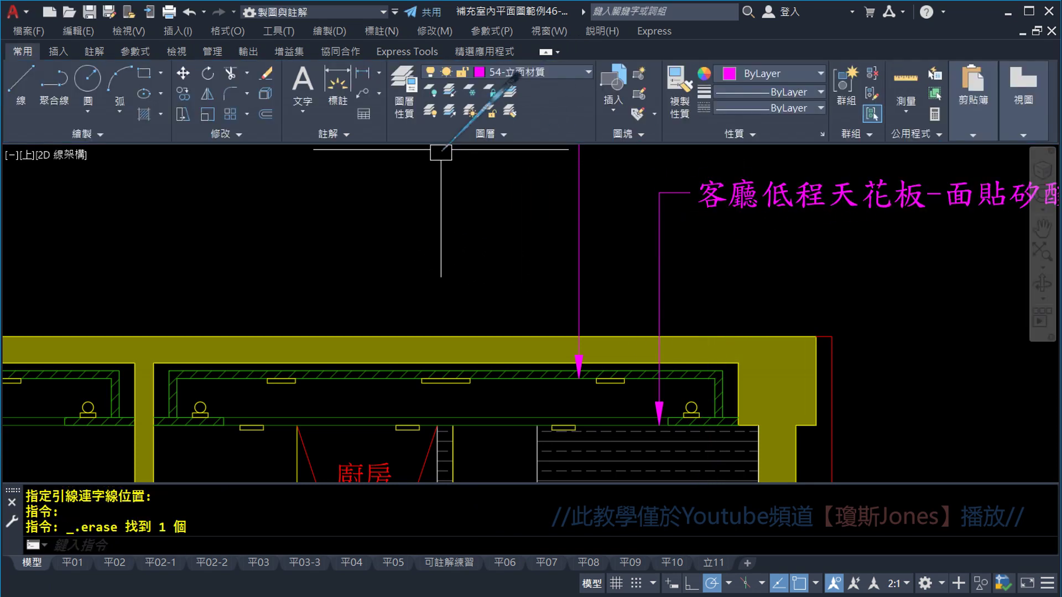
Step: Start a new multileader with its arrowhead on the lined partition wall and landing above the ceiling
{"action": "left_click", "coordinate": [377, 95]}
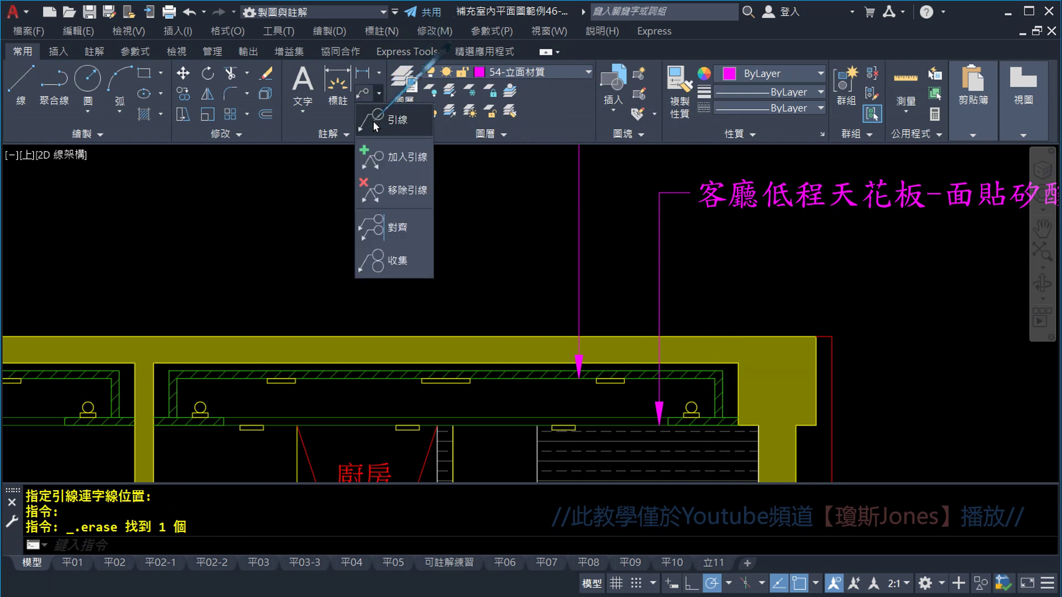
{"action": "left_click", "coordinate": [390, 147]}
{"action": "middle_click_drag", "start_coordinate": [694, 297], "coordinate": [677, 218]}
{"action": "left_click", "coordinate": [689, 442]}
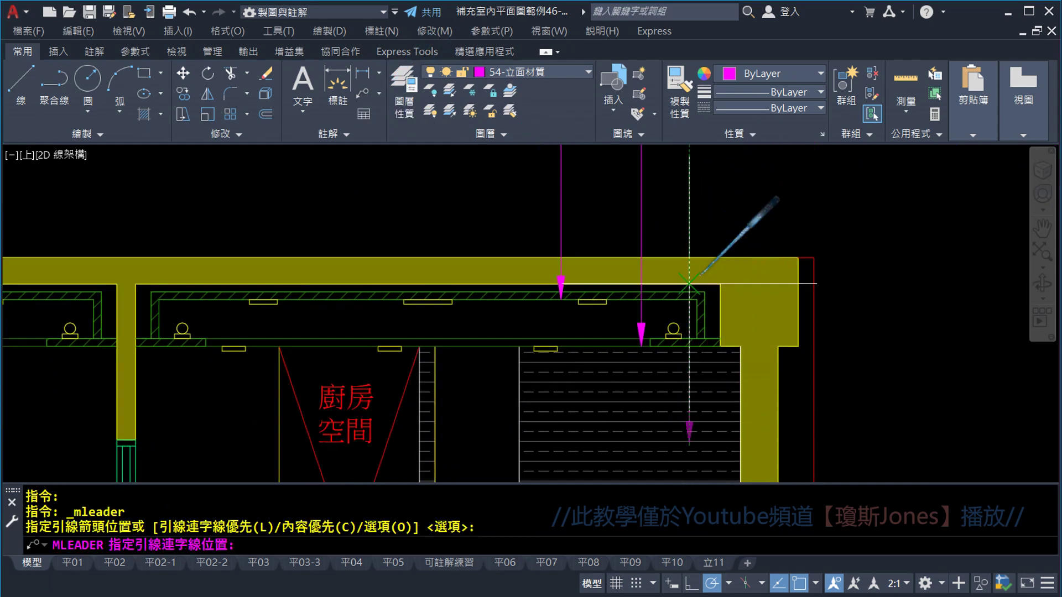
{"action": "left_click", "coordinate": [689, 197]}
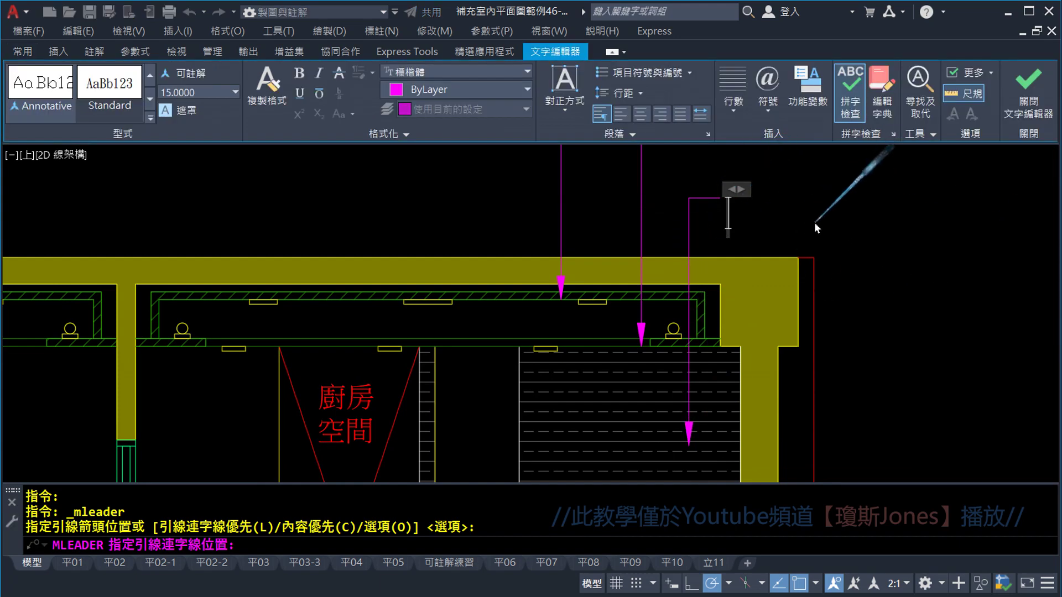
{"action": "middle_click_drag", "start_coordinate": [870, 258], "coordinate": [841, 299]}
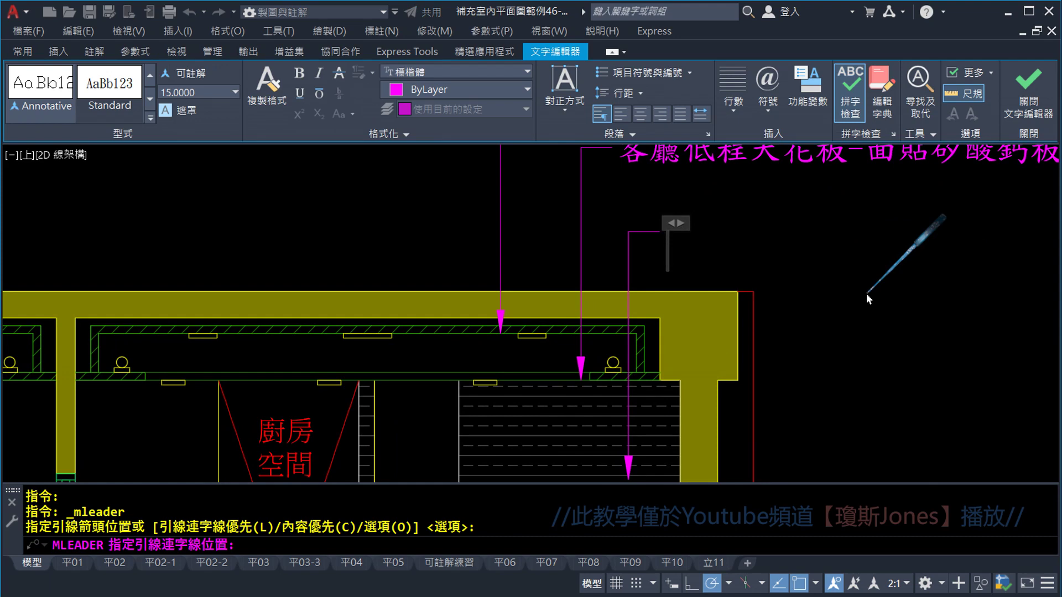
Step: Type the label text 木作隔間工程-面貼山毛櫸木皮, correcting a mis-composed character
{"action": "type", "text": "木作"}
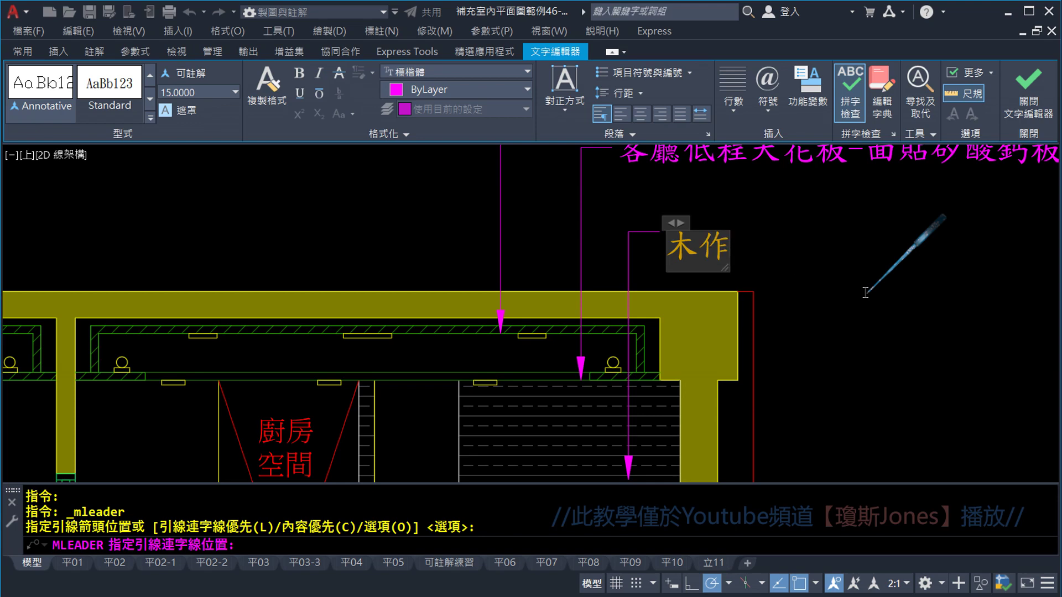
{"action": "type", "text": "隔間"}
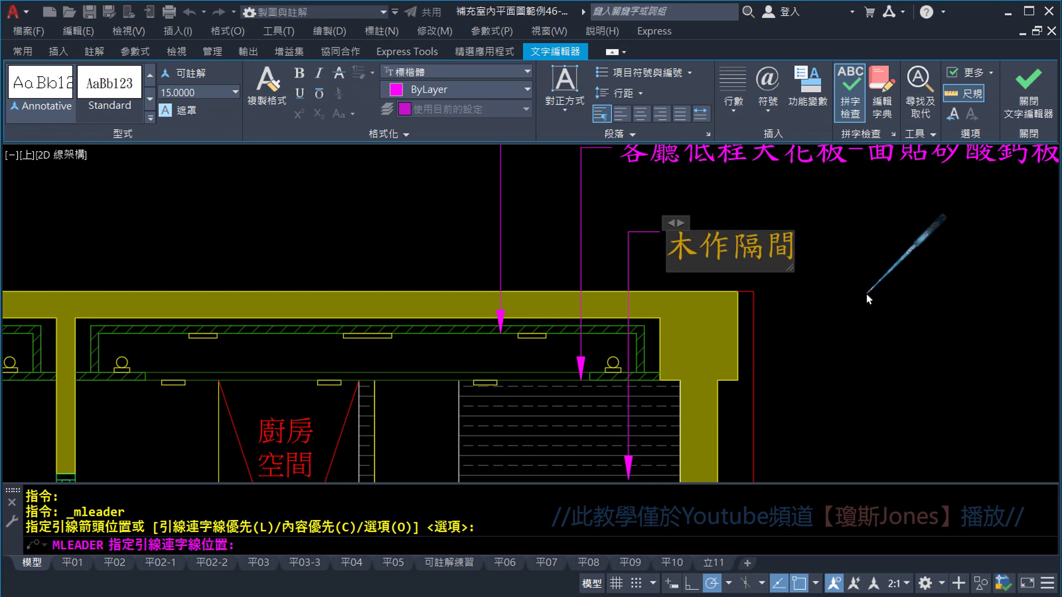
{"action": "type", "text": "工程"}
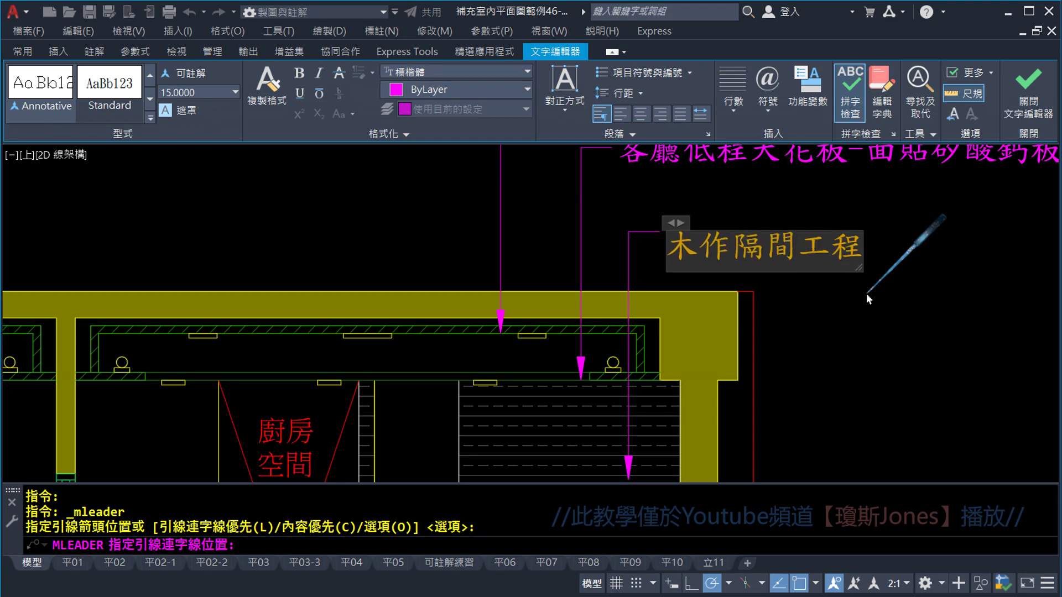
{"action": "type", "text": "－"}
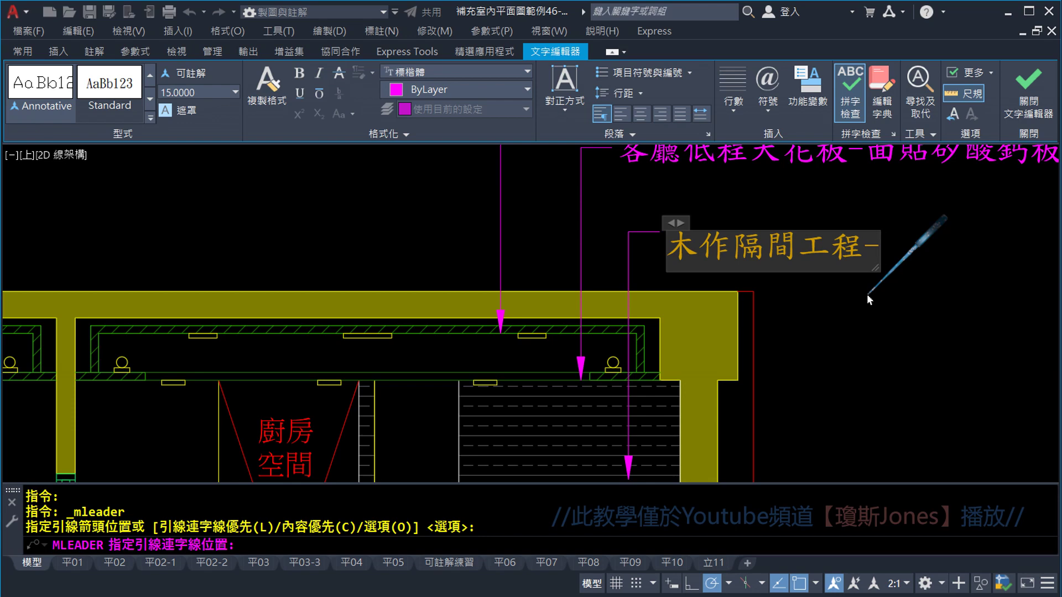
{"action": "type", "text": "面"}
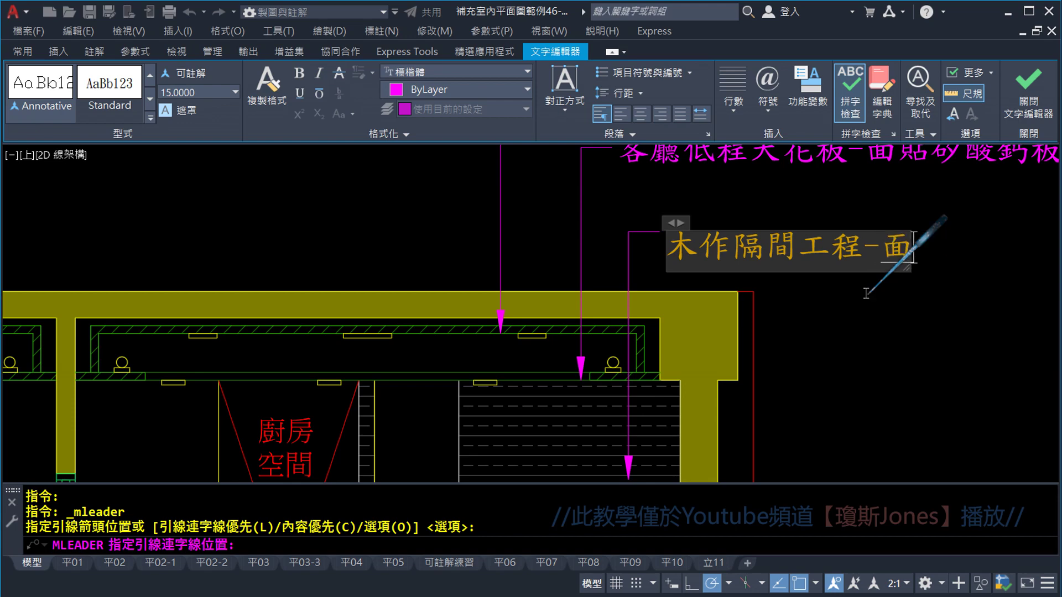
{"action": "type", "text": "貼"}
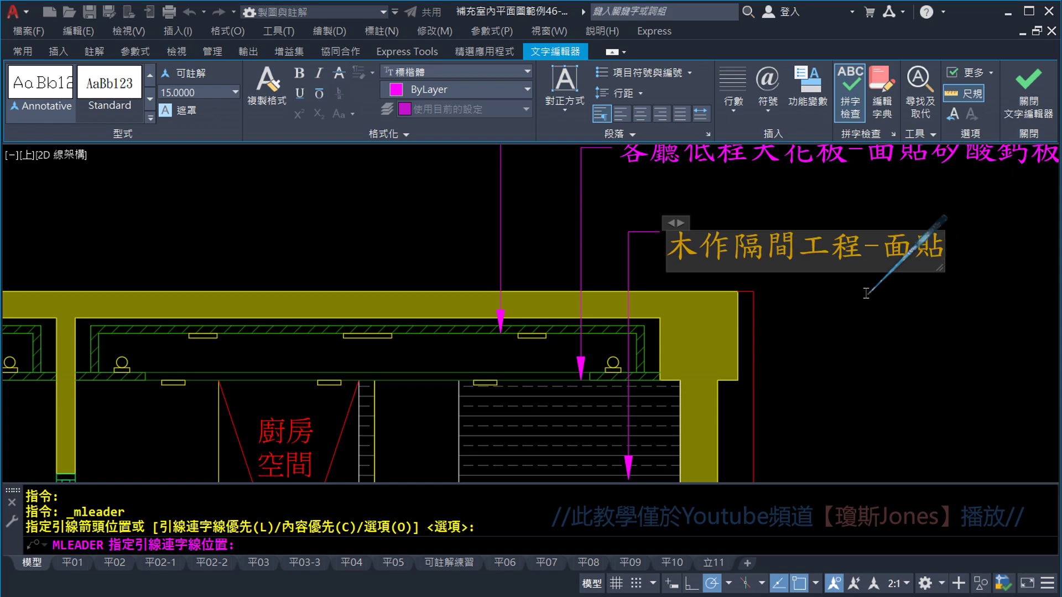
{"action": "type", "text": "燒"}
{"action": "key", "text": "BackSpace"}
{"action": "type", "text": "ㄓ"}
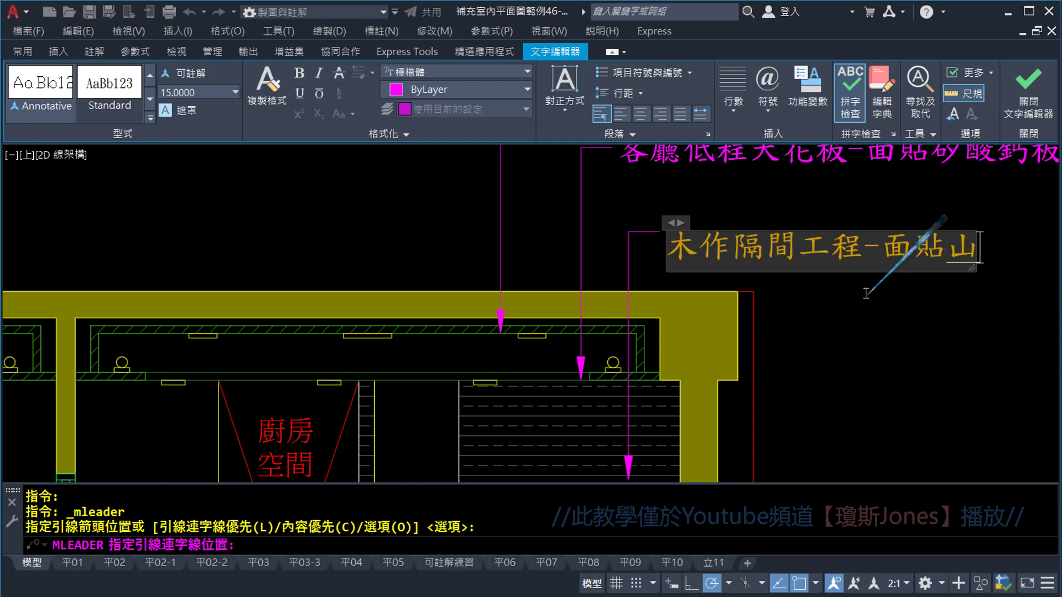
{"action": "type", "text": "ㄇㄠ"}
{"action": "type", "text": "櫸"}
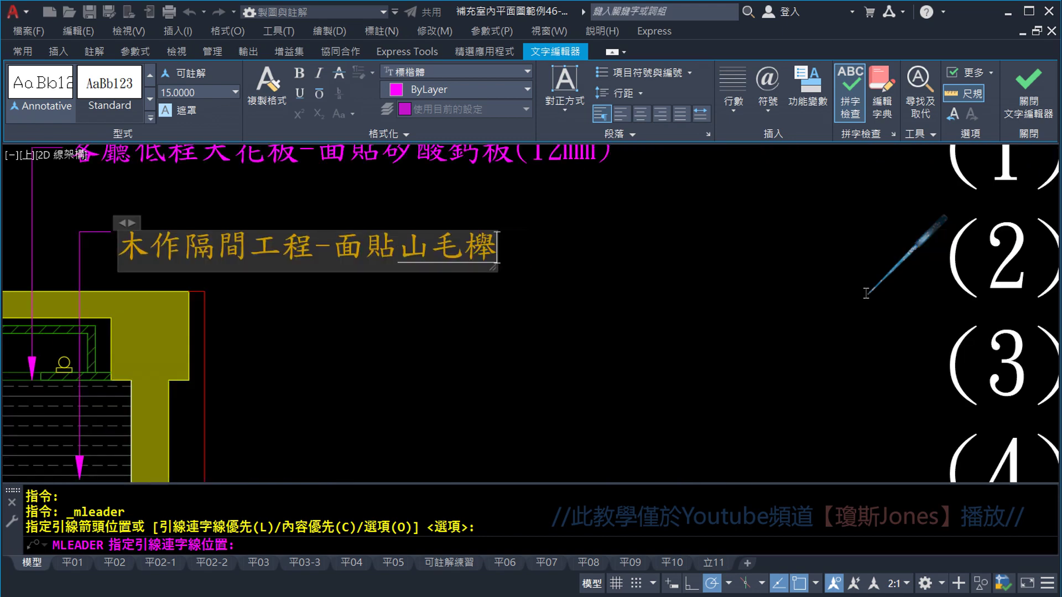
{"action": "type", "text": "ㄇ"}
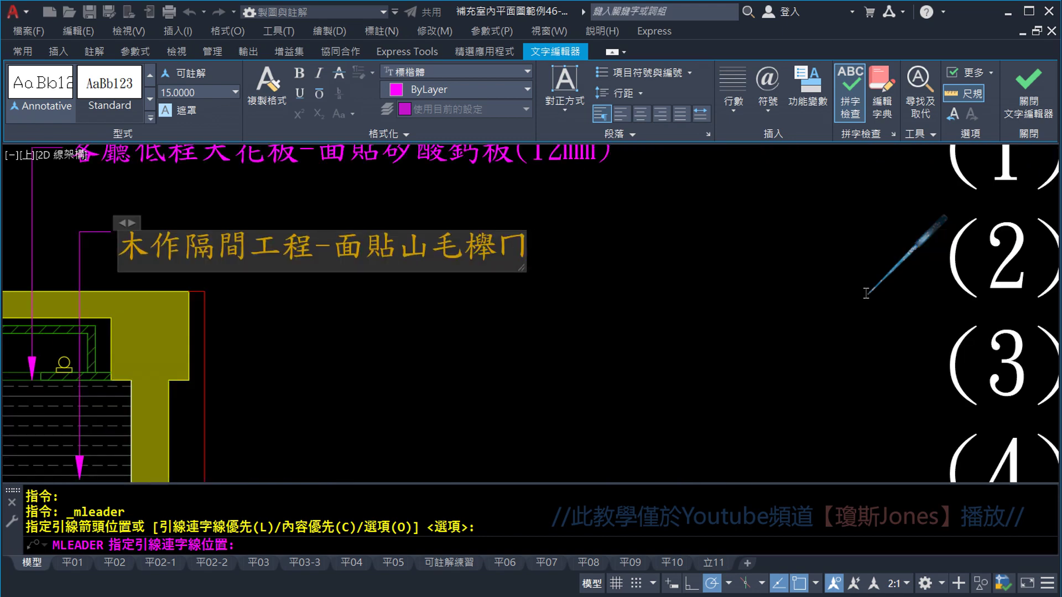
{"action": "type", "text": "木ㄆ"}
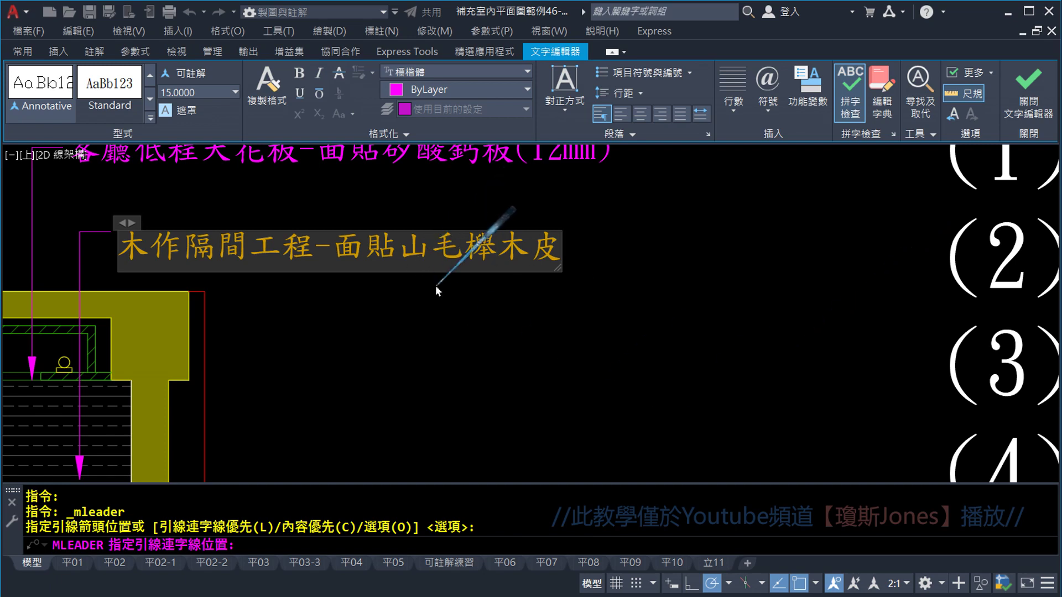
Step: Set the whole label text colour to ByLayer and close the text editor
{"action": "left_click_drag", "start_coordinate": [554, 244], "coordinate": [126, 250]}
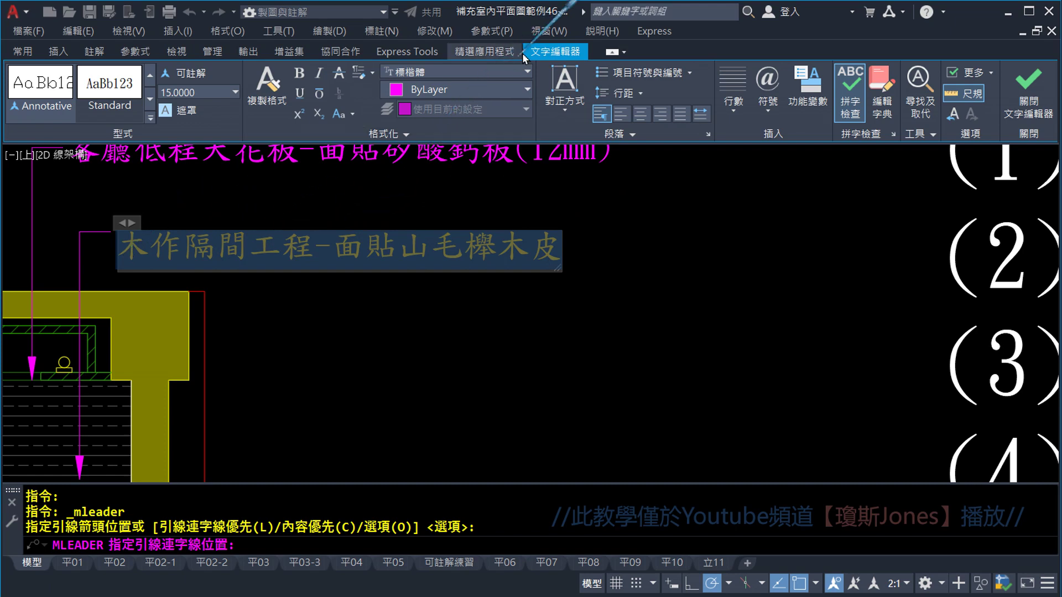
{"action": "left_click", "coordinate": [478, 88]}
{"action": "left_click", "coordinate": [446, 111]}
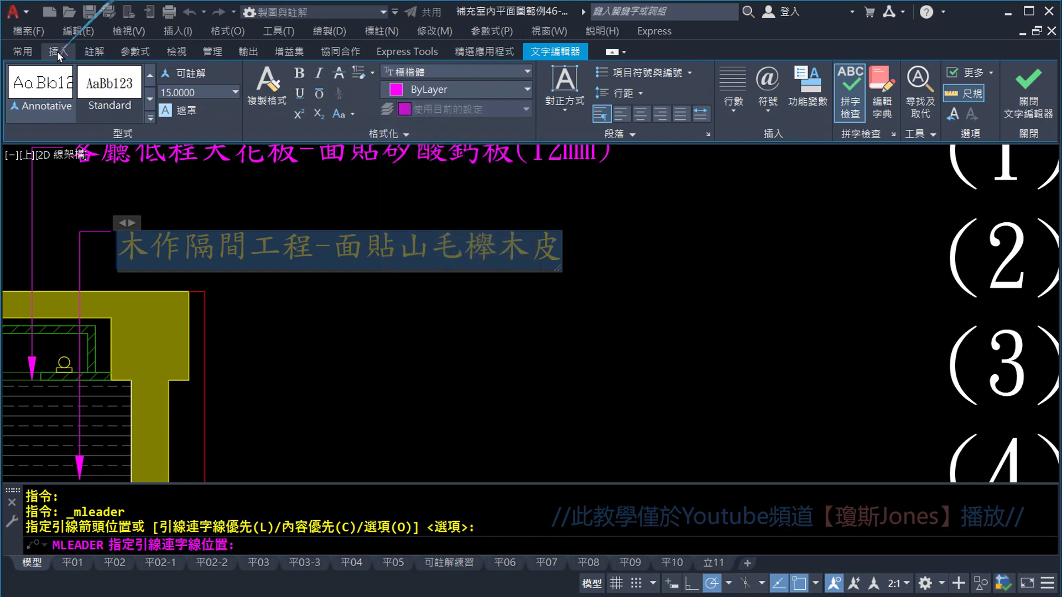
{"action": "left_click", "coordinate": [25, 52]}
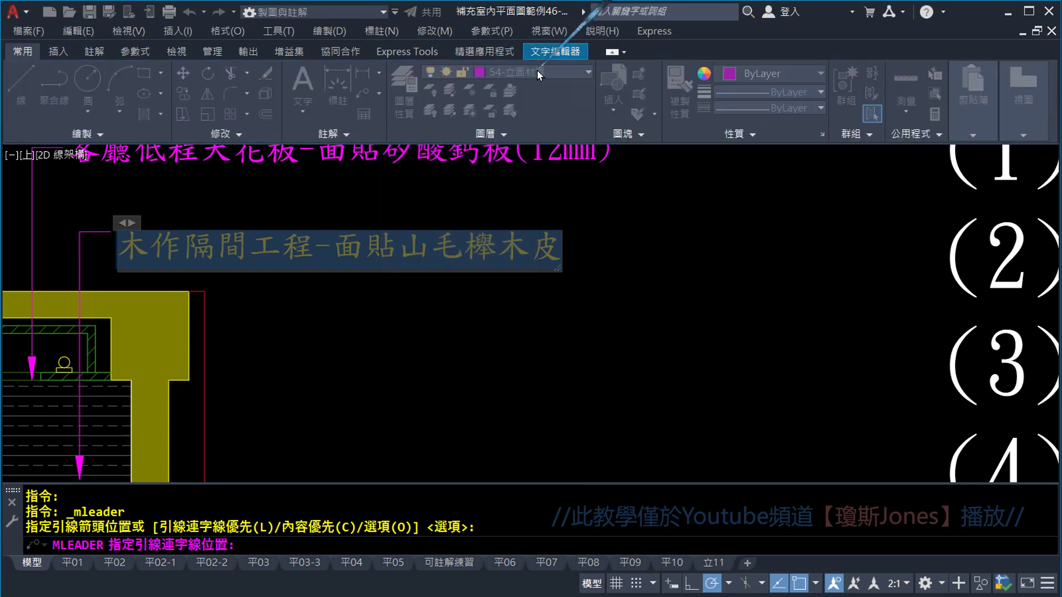
{"action": "left_click", "coordinate": [556, 53]}
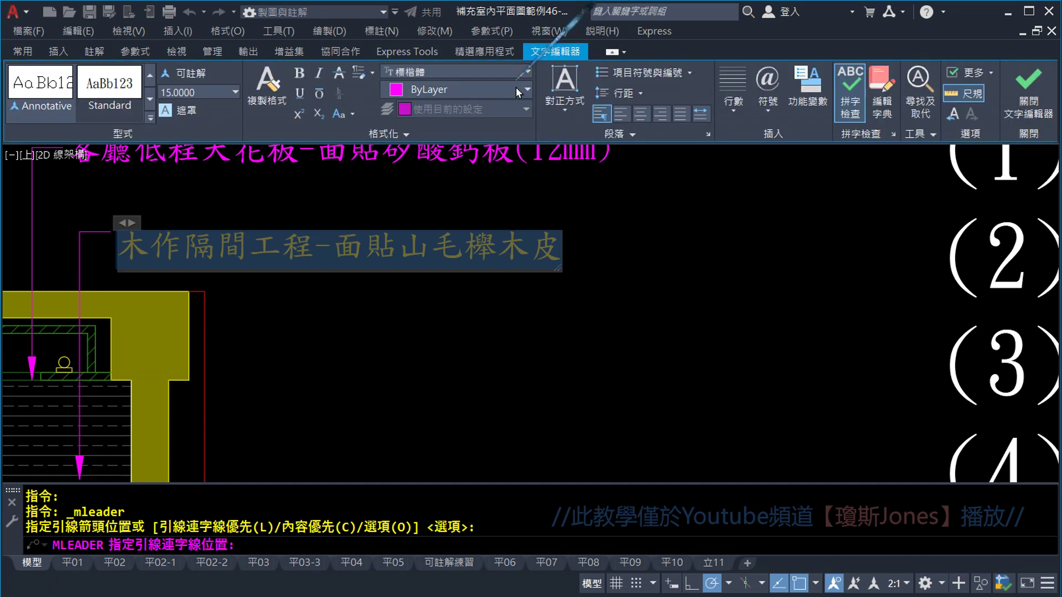
{"action": "left_click", "coordinate": [1026, 97]}
{"action": "scroll", "coordinate": [417, 290], "scroll_direction": "up", "scroll_amount": 2}
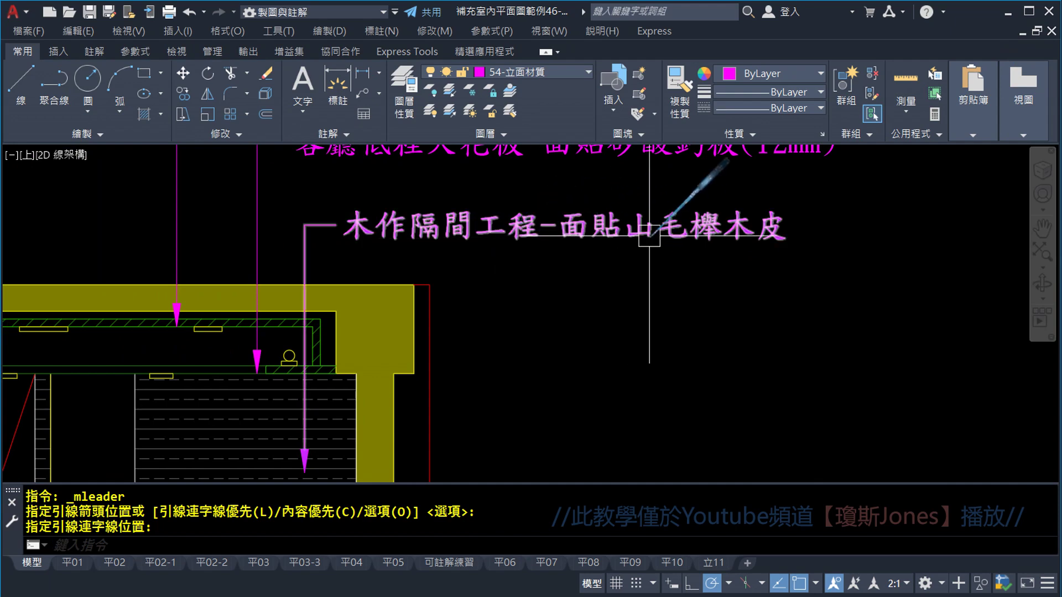
{"action": "scroll", "coordinate": [683, 258], "scroll_direction": "down", "scroll_amount": 2}
{"action": "scroll", "coordinate": [683, 258], "scroll_direction": "down", "scroll_amount": 2}
{"action": "scroll", "coordinate": [675, 254], "scroll_direction": "down", "scroll_amount": 2}
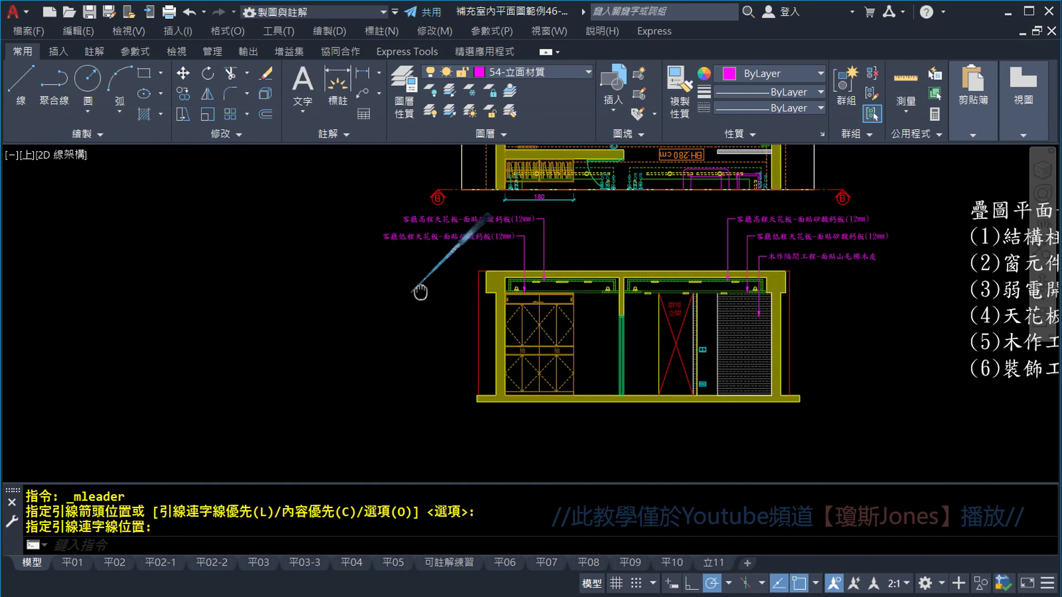
{"action": "scroll", "coordinate": [553, 298], "scroll_direction": "up", "scroll_amount": 3}
{"action": "scroll", "coordinate": [594, 308], "scroll_direction": "down", "scroll_amount": 3}
{"action": "middle_click_drag", "start_coordinate": [553, 298], "coordinate": [595, 299]}
{"action": "scroll", "coordinate": [319, 184], "scroll_direction": "up", "scroll_amount": 5}
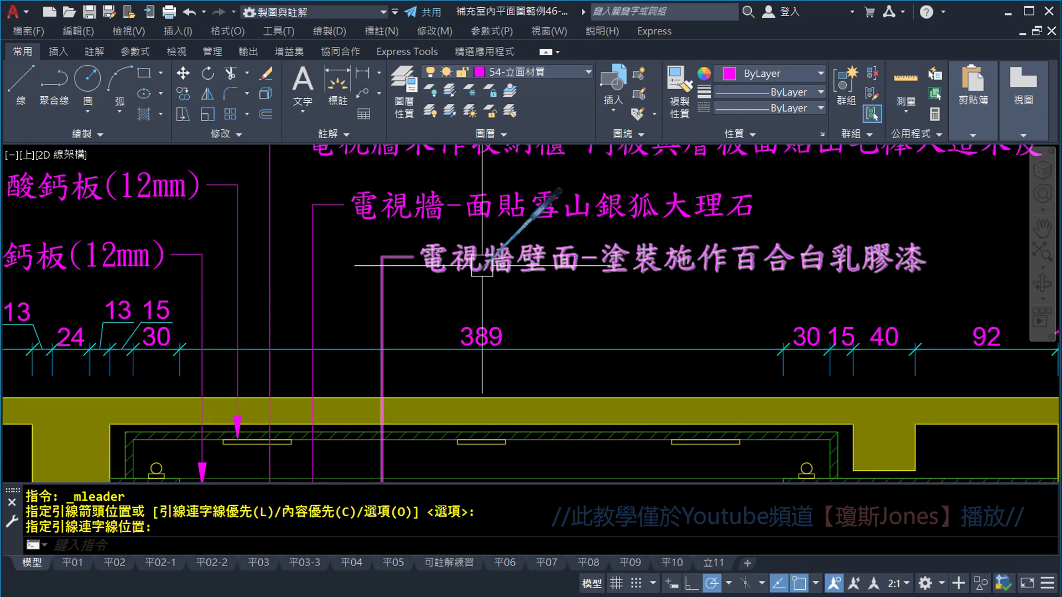
{"action": "mouse_move", "coordinate": [319, 184]}
{"action": "middle_mouse_down"}
{"action": "mouse_move", "coordinate": [482, 339]}
{"action": "mouse_move", "coordinate": [280, 338]}
{"action": "middle_mouse_up"}
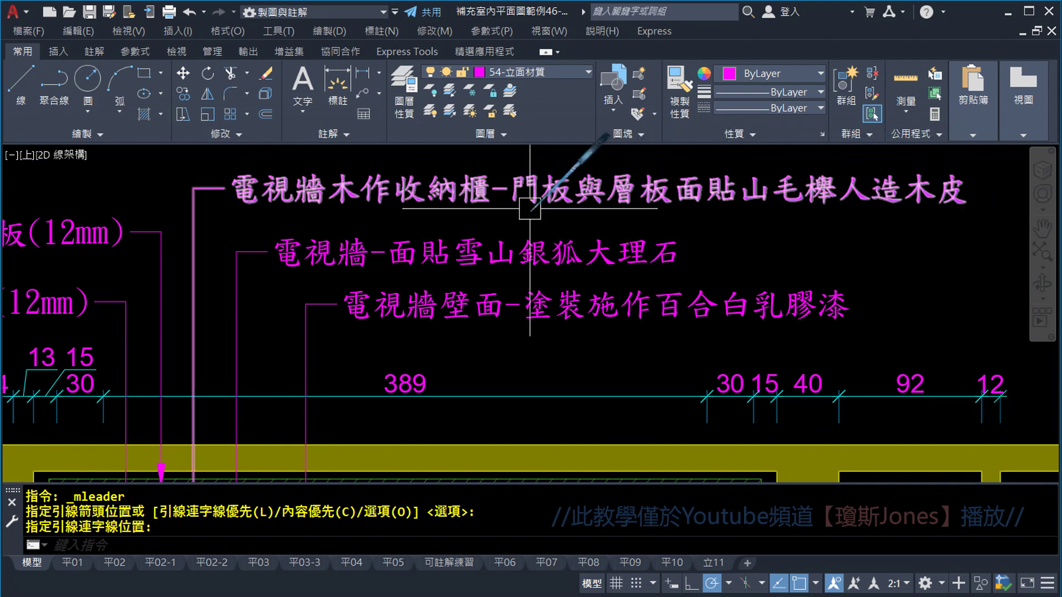
{"action": "scroll", "coordinate": [548, 216], "scroll_direction": "down", "scroll_amount": 8}
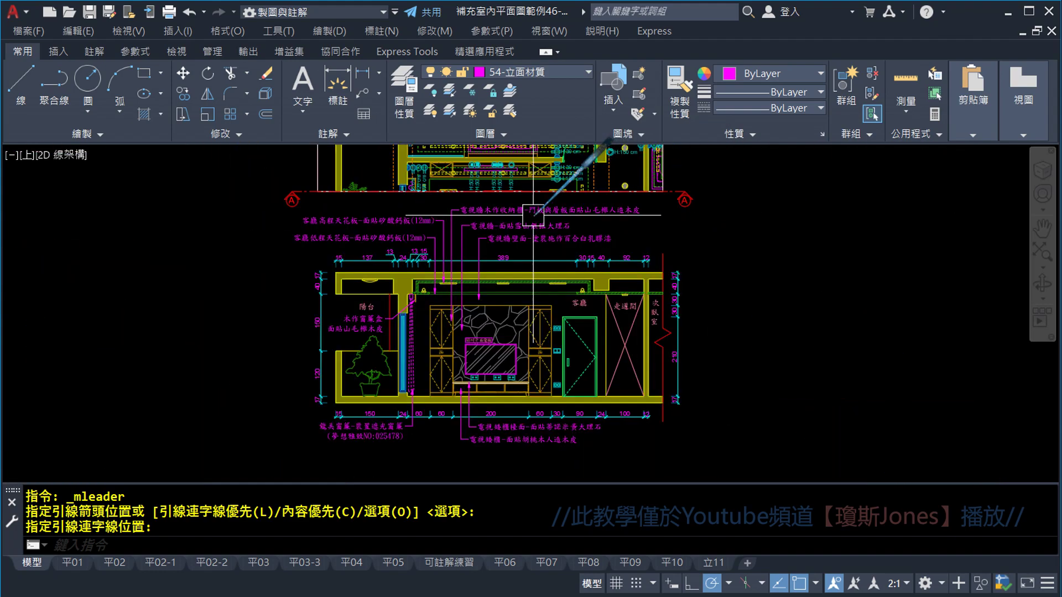
{"action": "middle_click_drag", "start_coordinate": [683, 251], "coordinate": [408, 268]}
{"action": "scroll", "coordinate": [712, 211], "scroll_direction": "up", "scroll_amount": 3}
{"action": "scroll", "coordinate": [712, 212], "scroll_direction": "up", "scroll_amount": 3}
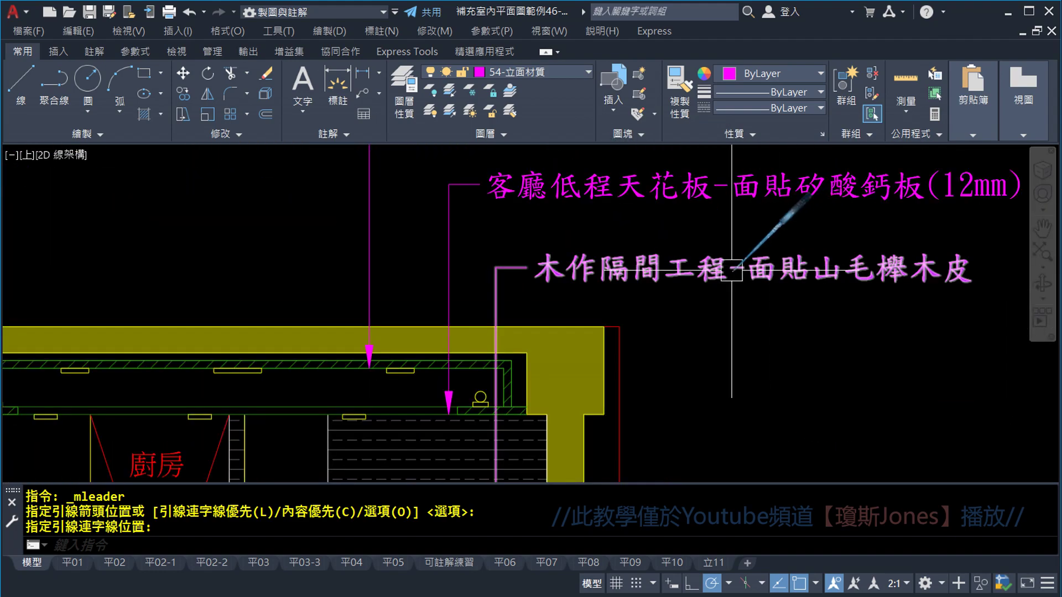
{"action": "scroll", "coordinate": [711, 212], "scroll_direction": "up", "scroll_amount": 2}
{"action": "middle_click_drag", "start_coordinate": [711, 212], "coordinate": [706, 196]}
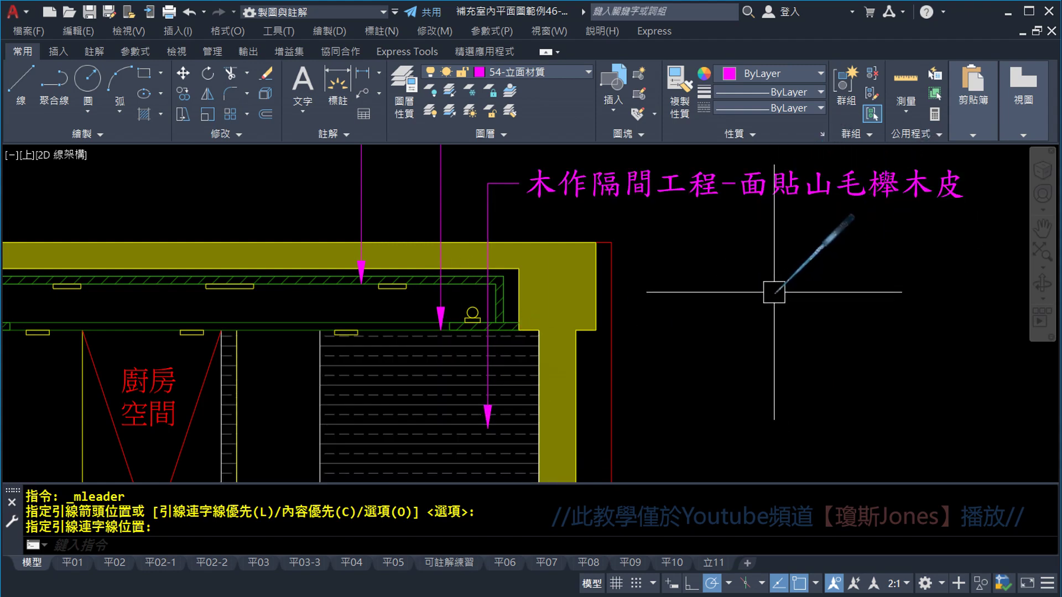
{"action": "scroll", "coordinate": [776, 307], "scroll_direction": "down", "scroll_amount": 1}
{"action": "scroll", "coordinate": [741, 318], "scroll_direction": "down", "scroll_amount": 1}
Step: Grab the wooden partition leader's grip, then cancel so the leader stays in place
{"action": "scroll", "coordinate": [712, 249], "scroll_direction": "up", "scroll_amount": 1}
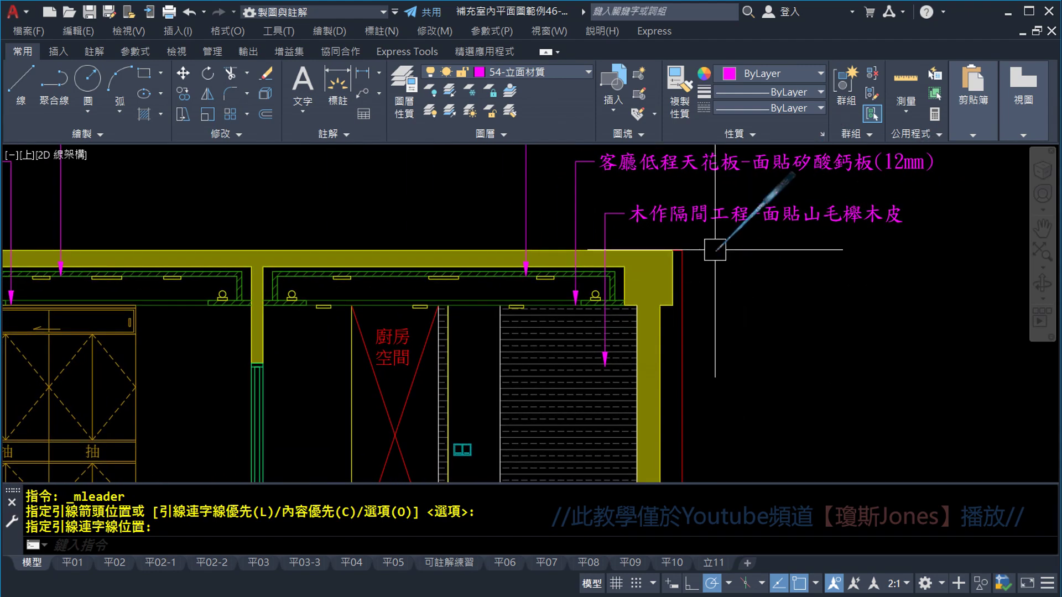
{"action": "scroll", "coordinate": [550, 210], "scroll_direction": "up", "scroll_amount": 1}
{"action": "left_click", "coordinate": [551, 211]}
{"action": "left_click", "coordinate": [550, 211]}
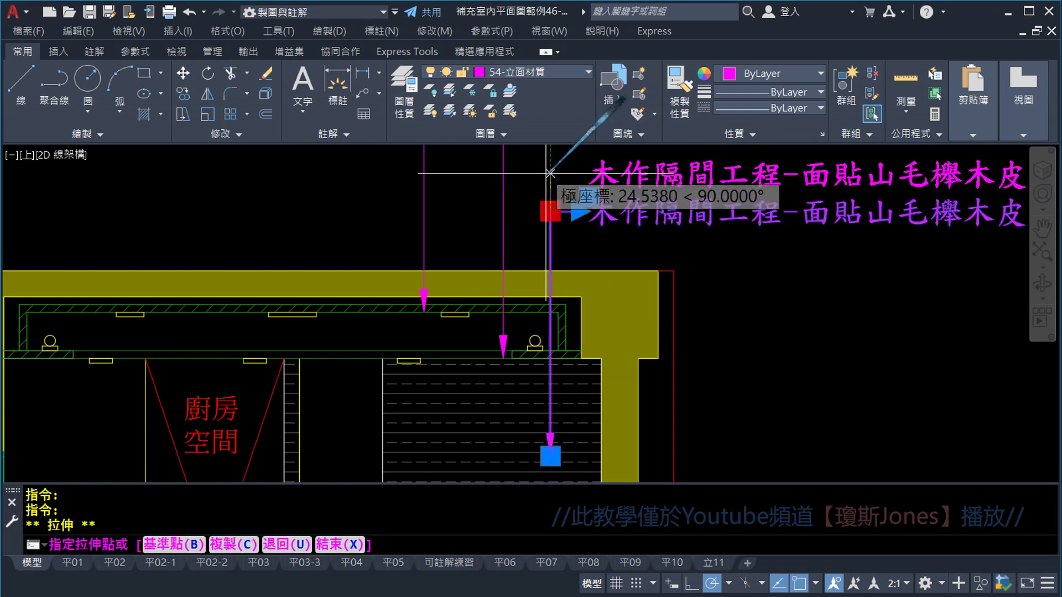
{"action": "scroll", "coordinate": [610, 224], "scroll_direction": "down", "scroll_amount": 2}
{"action": "key", "text": "Escape"}
{"action": "scroll", "coordinate": [610, 224], "scroll_direction": "up", "scroll_amount": 1}
{"action": "scroll", "coordinate": [664, 232], "scroll_direction": "up", "scroll_amount": 1}
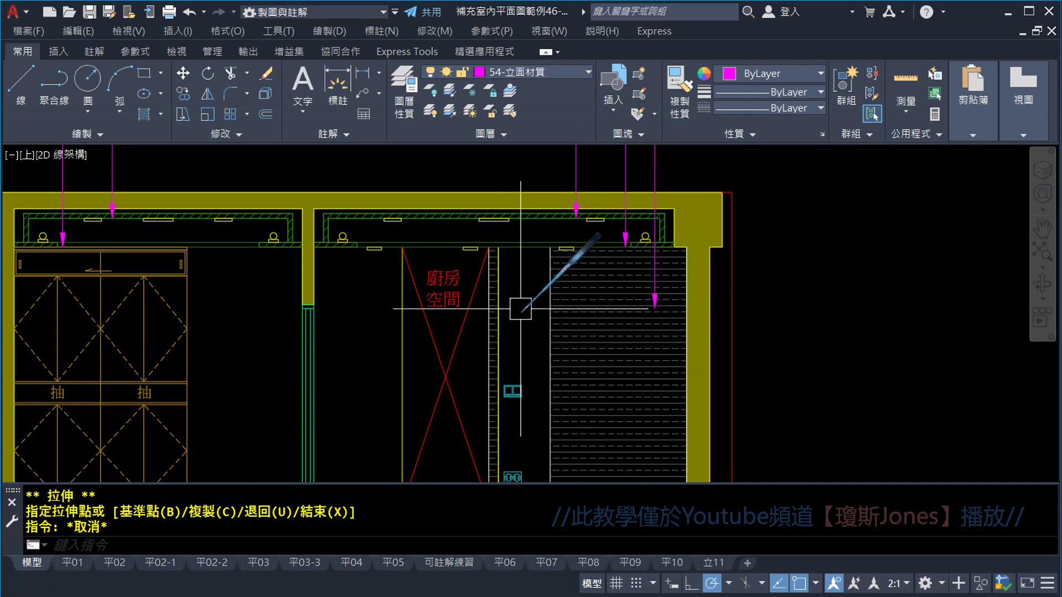
Step: Pan and zoom up to the TV-wall ceiling labels above the elevation
{"action": "middle_click_drag", "start_coordinate": [517, 310], "coordinate": [586, 413]}
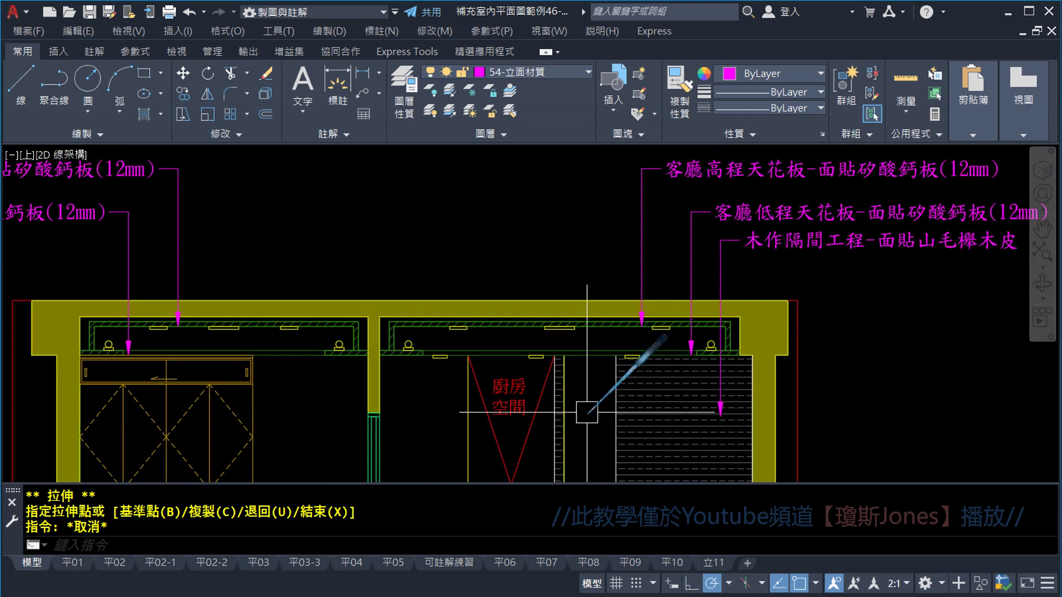
{"action": "scroll", "coordinate": [587, 406], "scroll_direction": "down", "scroll_amount": 5}
{"action": "scroll", "coordinate": [587, 406], "scroll_direction": "down", "scroll_amount": 2}
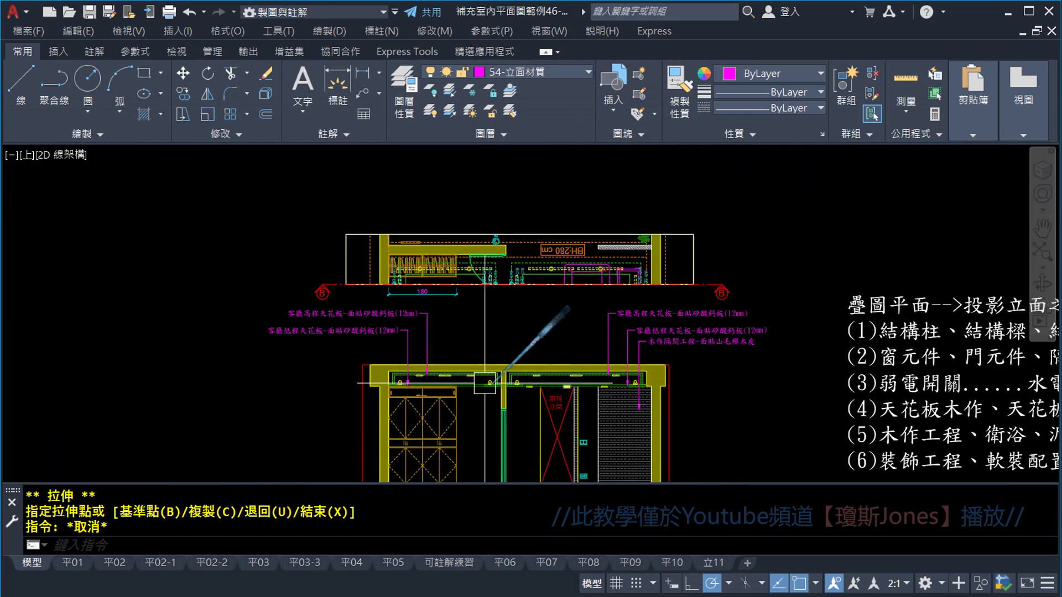
{"action": "scroll", "coordinate": [583, 362], "scroll_direction": "up", "scroll_amount": 3}
{"action": "scroll", "coordinate": [384, 348], "scroll_direction": "up", "scroll_amount": 3}
{"action": "scroll", "coordinate": [782, 351], "scroll_direction": "down", "scroll_amount": 3}
{"action": "scroll", "coordinate": [563, 265], "scroll_direction": "up", "scroll_amount": 3}
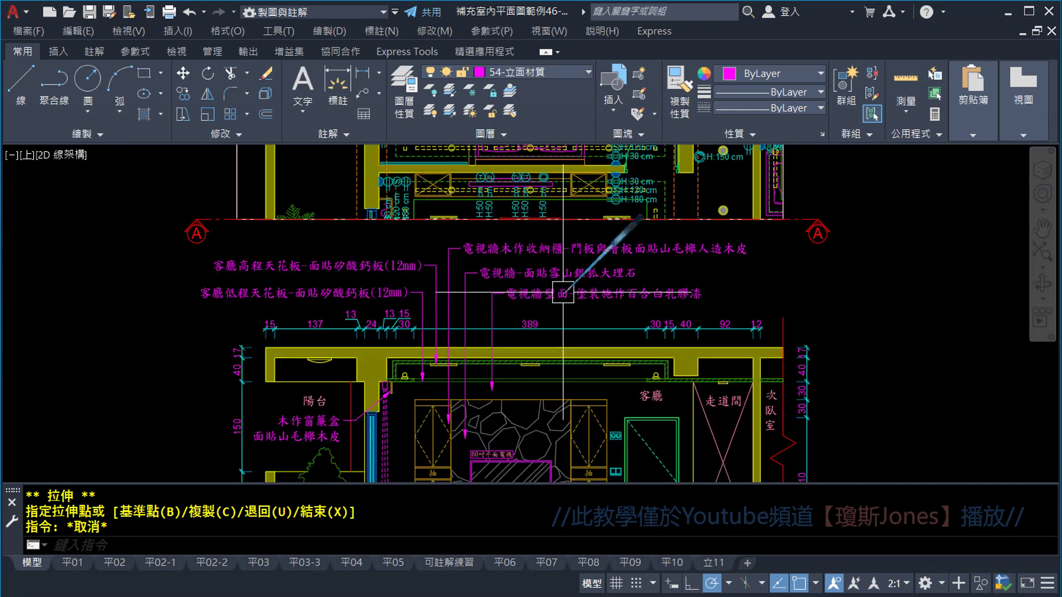
{"action": "scroll", "coordinate": [562, 293], "scroll_direction": "up", "scroll_amount": 2}
{"action": "scroll", "coordinate": [563, 322], "scroll_direction": "up", "scroll_amount": 2}
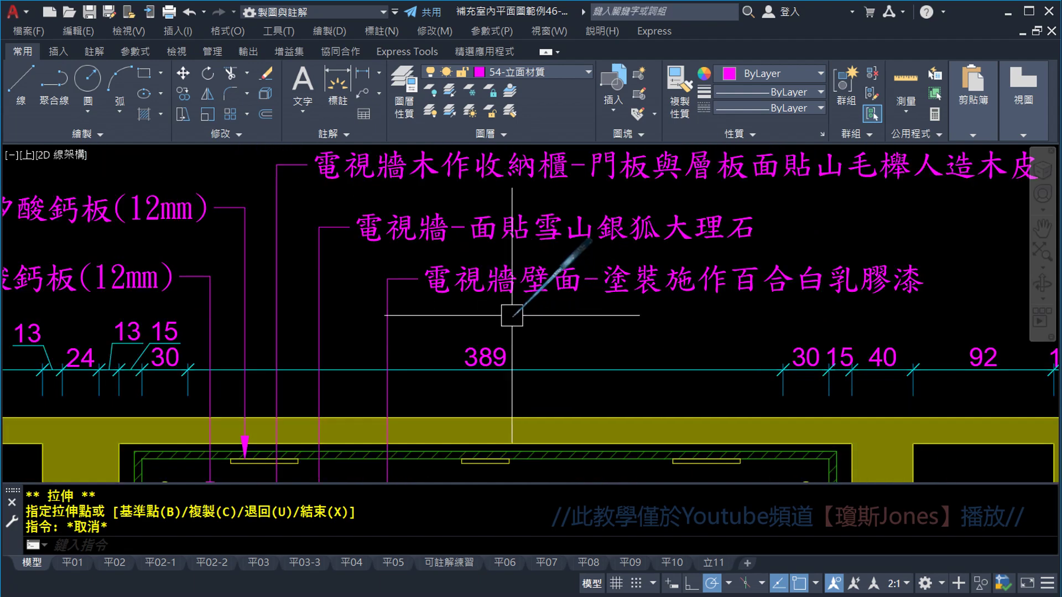
{"action": "scroll", "coordinate": [559, 308], "scroll_direction": "down", "scroll_amount": 1}
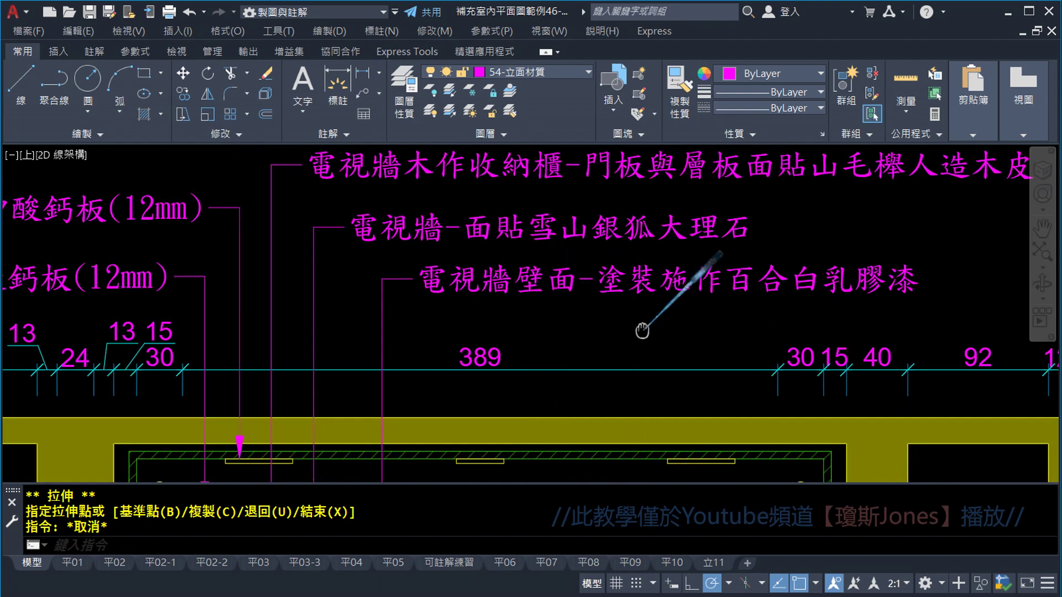
{"action": "scroll", "coordinate": [503, 333], "scroll_direction": "up", "scroll_amount": 1}
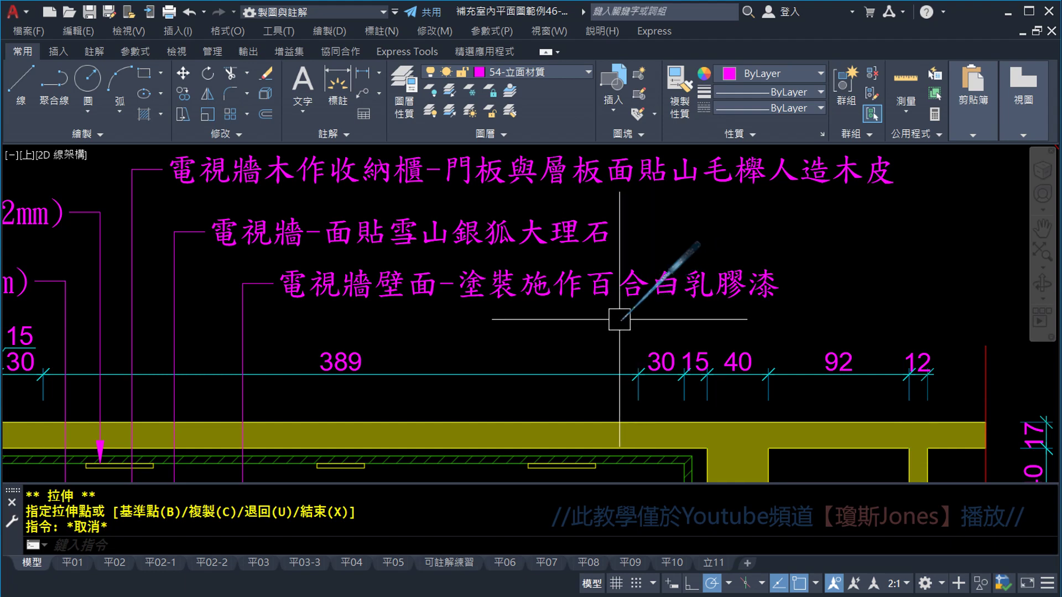
{"action": "scroll", "coordinate": [620, 319], "scroll_direction": "down", "scroll_amount": 6}
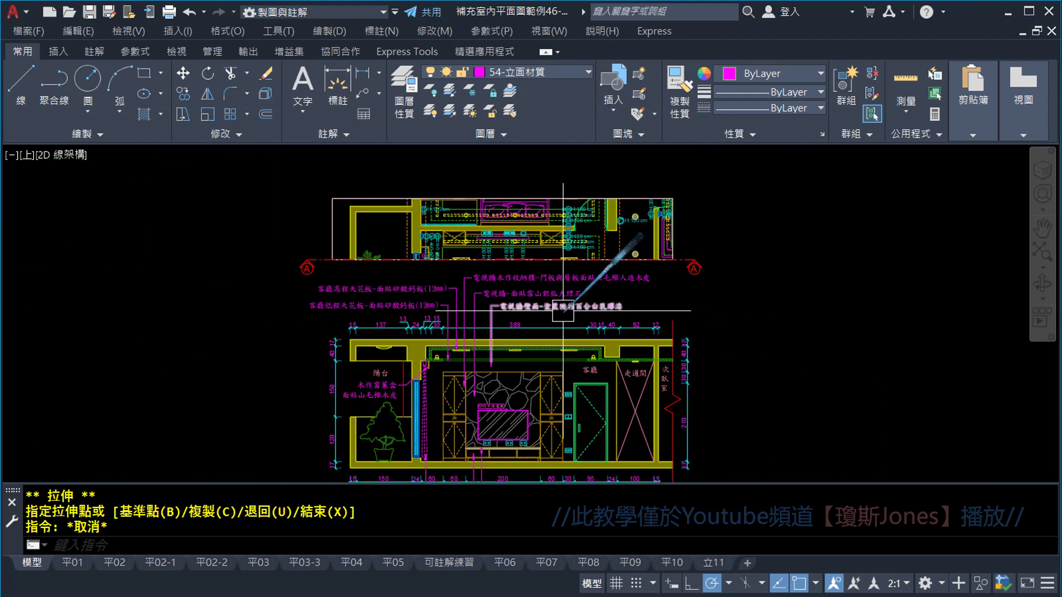
{"action": "scroll", "coordinate": [410, 287], "scroll_direction": "up", "scroll_amount": 3}
{"action": "scroll", "coordinate": [303, 338], "scroll_direction": "down", "scroll_amount": 3}
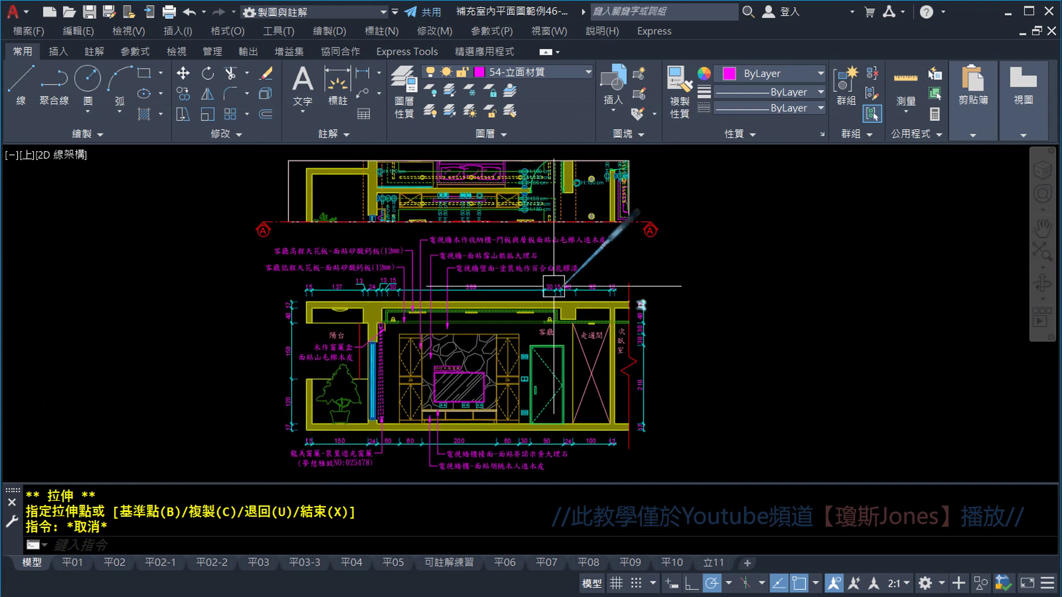
{"action": "scroll", "coordinate": [480, 272], "scroll_direction": "up", "scroll_amount": 6}
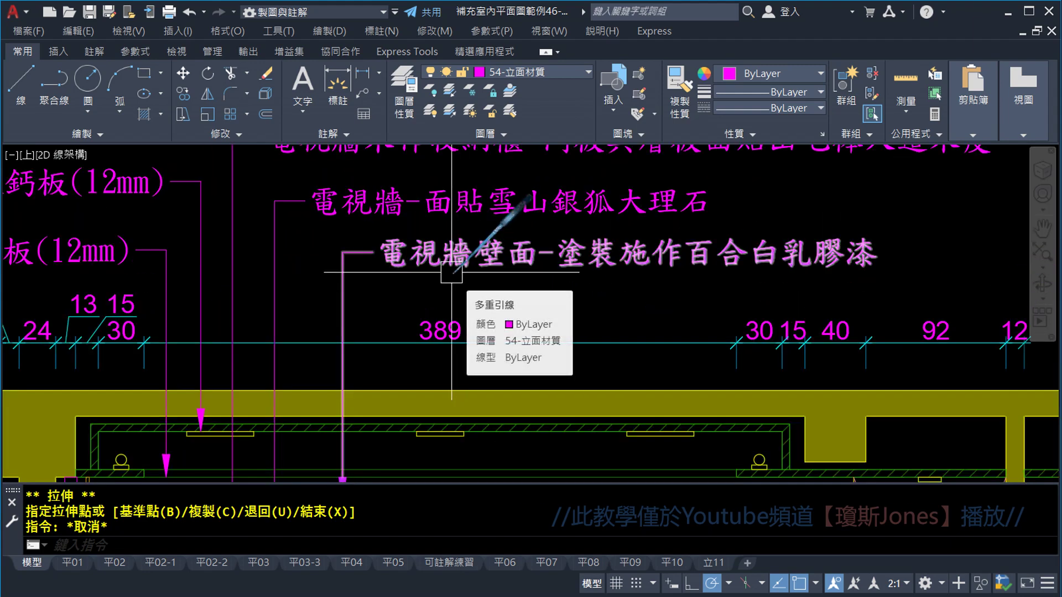
Step: Copy the 電視牆壁面-塗裝施作百合白乳膠漆 leader from the TV-wall labels to the kitchen ceiling labels
{"action": "left_click", "coordinate": [183, 94]}
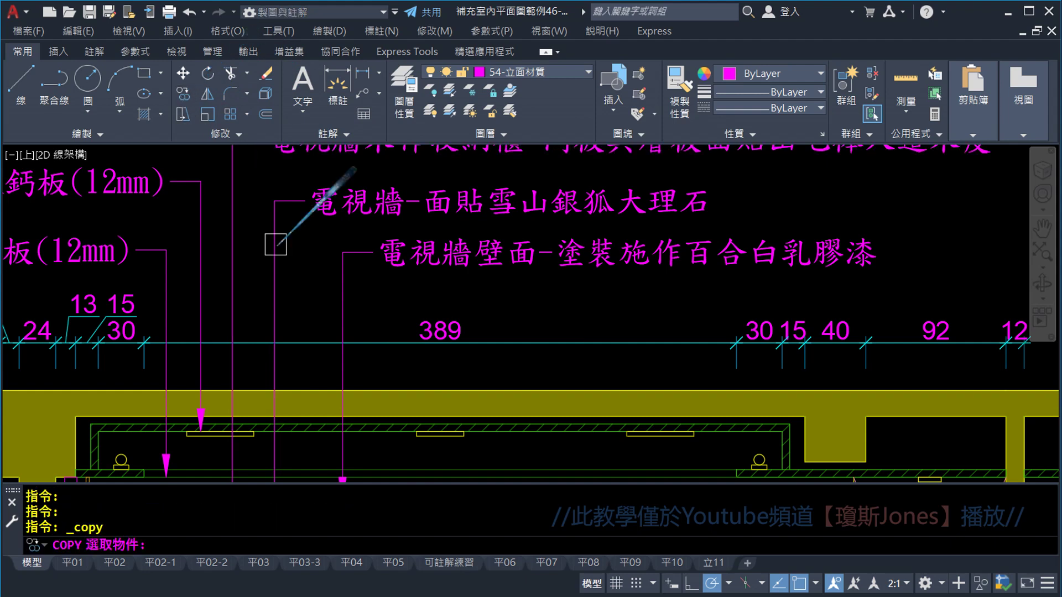
{"action": "left_click", "coordinate": [335, 279]}
{"action": "key", "text": "Return"}
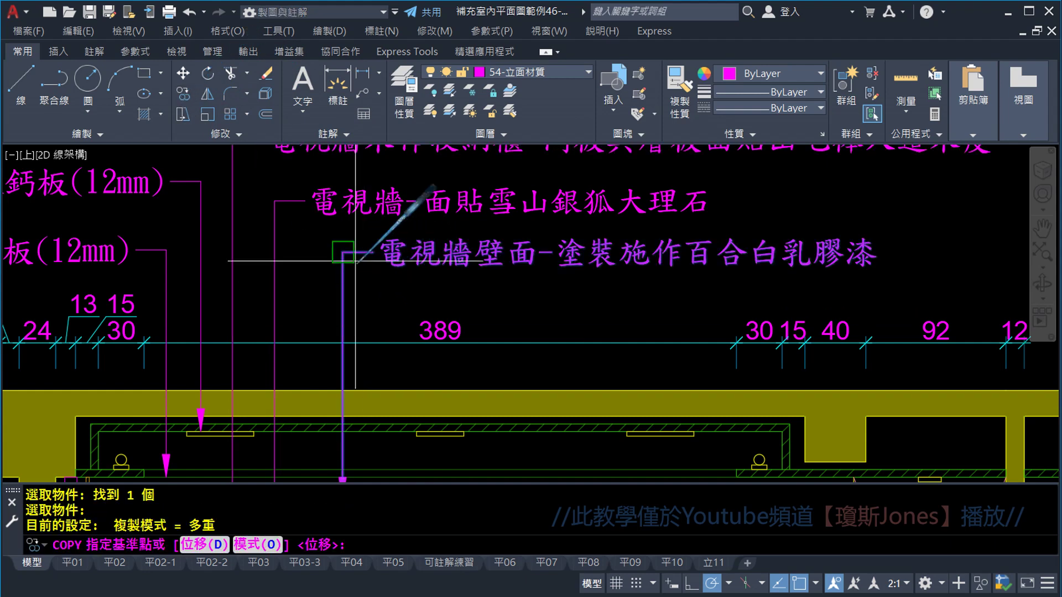
{"action": "left_click", "coordinate": [343, 253]}
{"action": "scroll", "coordinate": [343, 253], "scroll_direction": "down", "scroll_amount": 4}
{"action": "scroll", "coordinate": [635, 256], "scroll_direction": "down", "scroll_amount": 2}
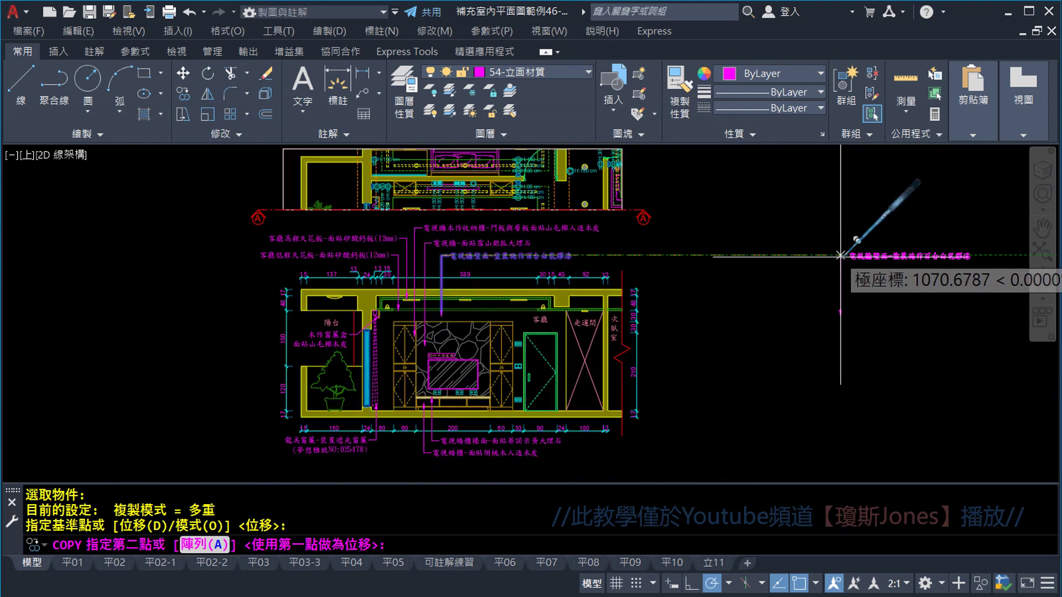
{"action": "middle_click_drag", "start_coordinate": [854, 226], "coordinate": [332, 297]}
{"action": "scroll", "coordinate": [826, 298], "scroll_direction": "up", "scroll_amount": 4}
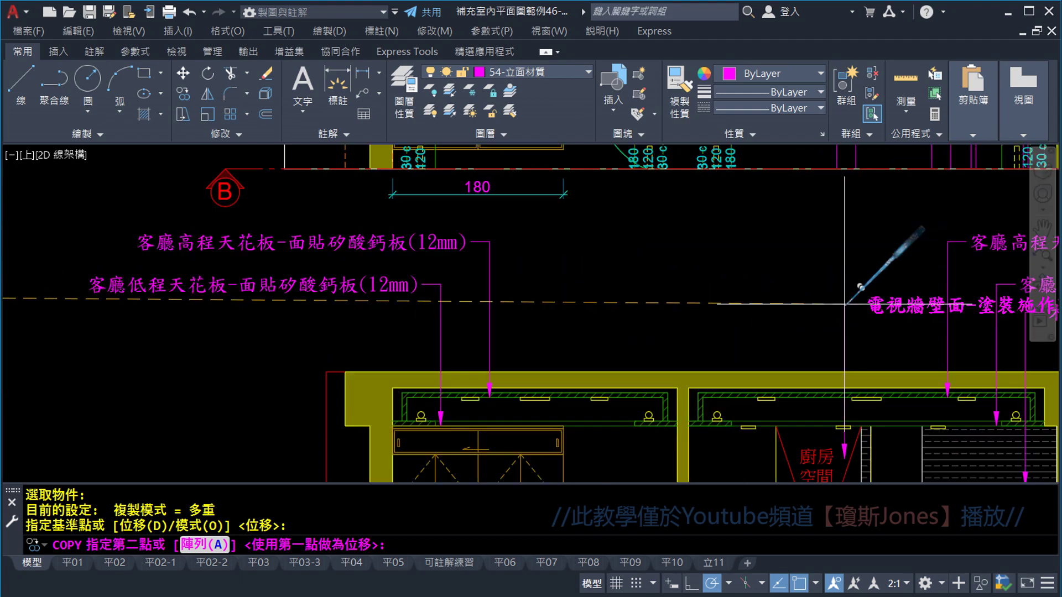
{"action": "middle_click_drag", "start_coordinate": [826, 297], "coordinate": [517, 267]}
{"action": "middle_click_drag", "start_coordinate": [681, 232], "coordinate": [603, 224]}
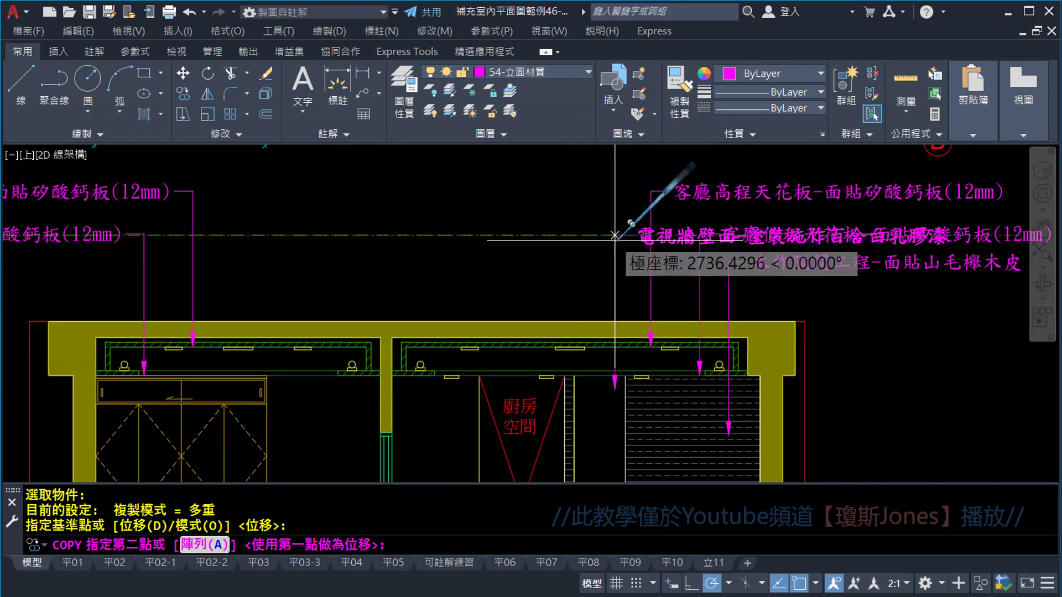
{"action": "left_click", "coordinate": [605, 235]}
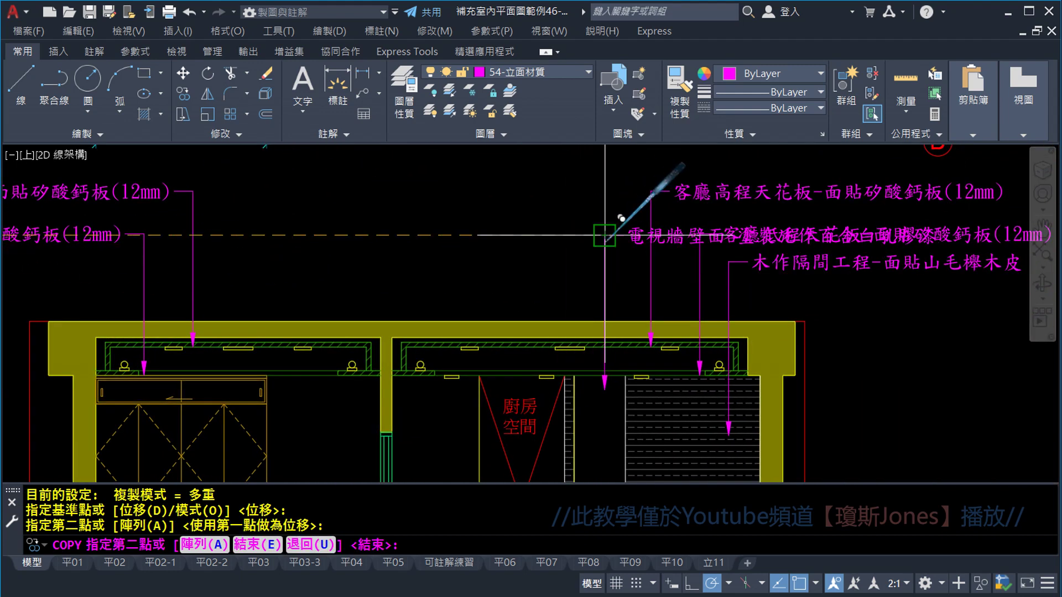
{"action": "key", "text": "Escape"}
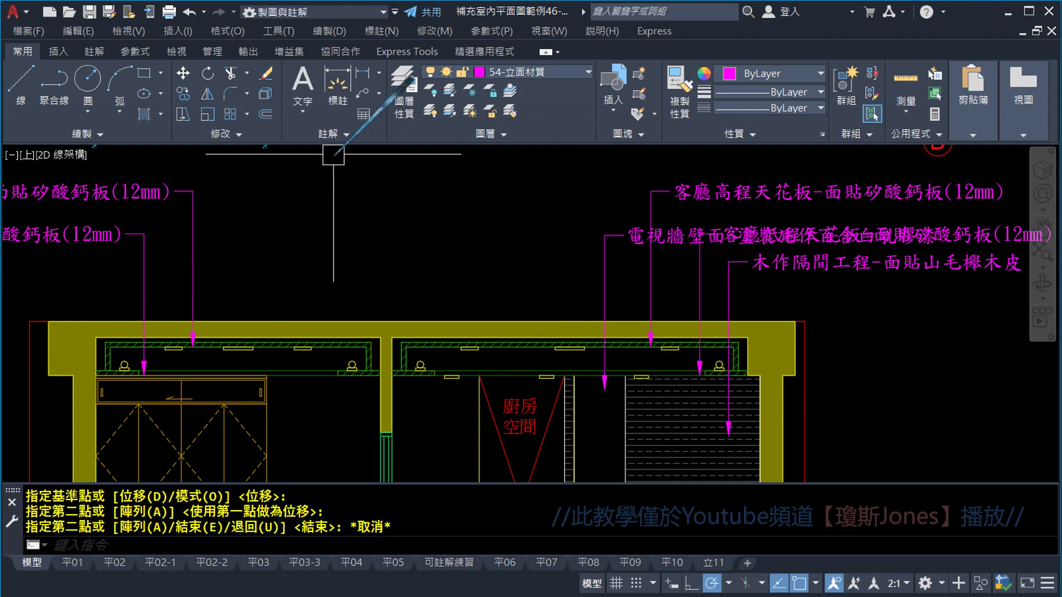
Step: Lower the 木作隔間工程 partition label by one row
{"action": "left_click", "coordinate": [211, 100]}
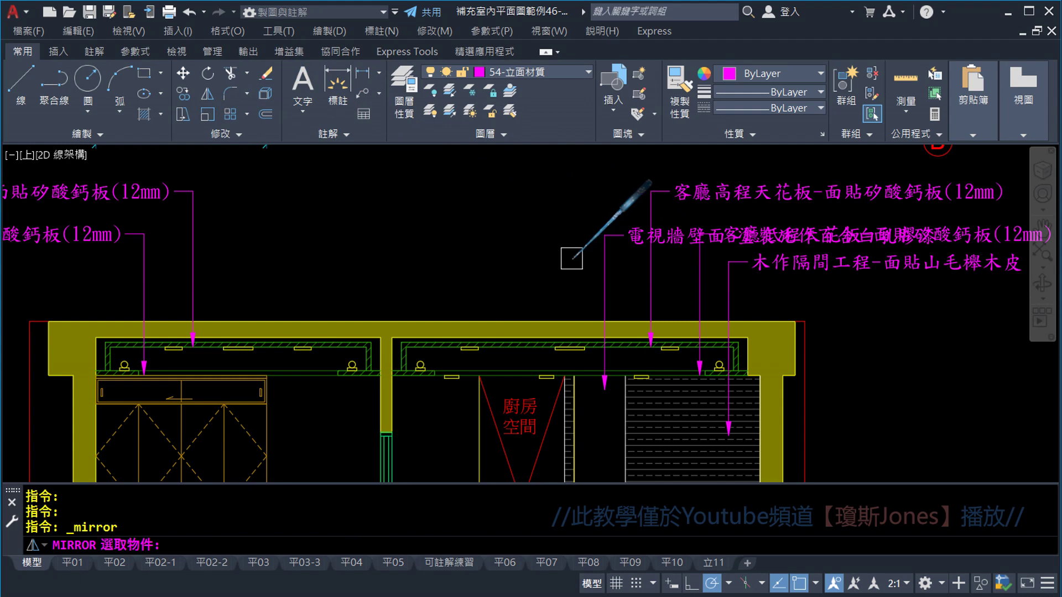
{"action": "key", "text": "Escape"}
{"action": "scroll", "coordinate": [796, 271], "scroll_direction": "up", "scroll_amount": 1}
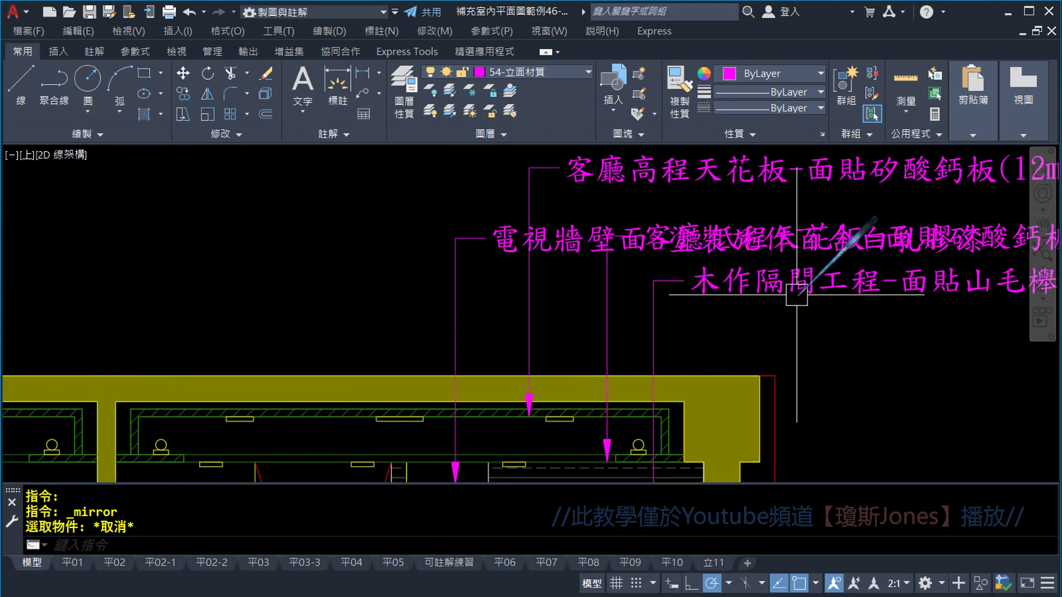
{"action": "scroll", "coordinate": [797, 271], "scroll_direction": "up", "scroll_amount": 1}
{"action": "left_click", "coordinate": [639, 256]}
{"action": "left_click", "coordinate": [639, 255]}
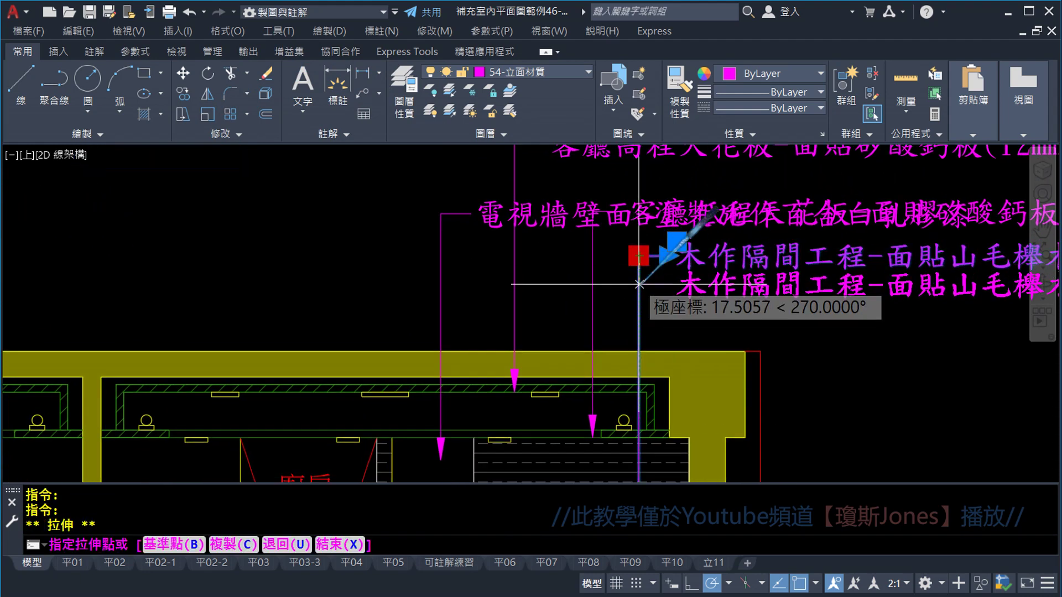
{"action": "left_click", "coordinate": [639, 309]}
{"action": "key", "text": "Escape"}
Step: Lower the 客廳低程天花板 label one row and move 客廳高程天花板 into the second row
{"action": "middle_click_drag", "start_coordinate": [749, 308], "coordinate": [582, 307]}
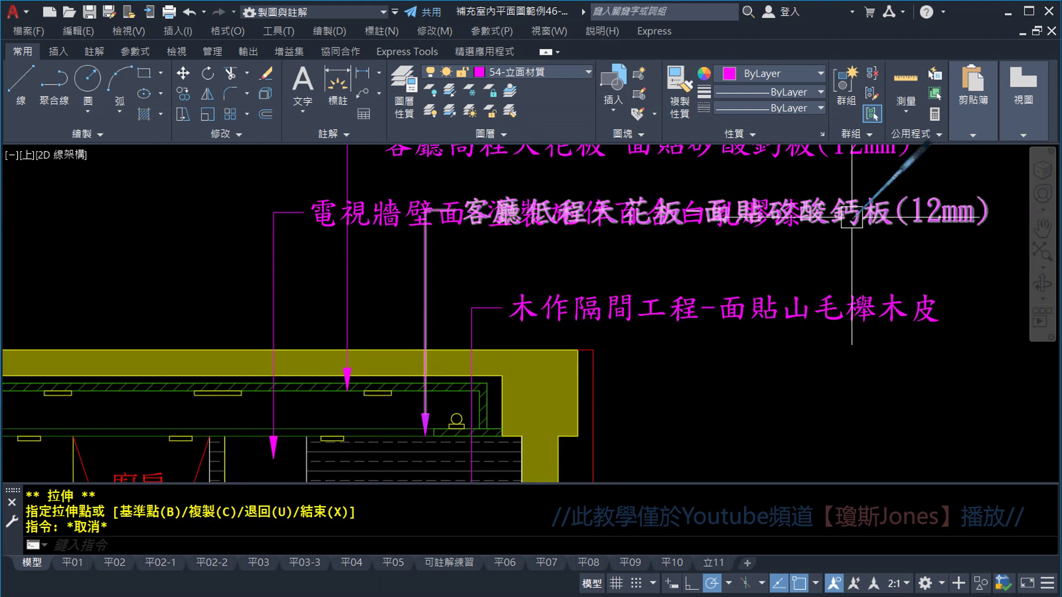
{"action": "left_click", "coordinate": [425, 310]}
{"action": "left_click", "coordinate": [425, 210]}
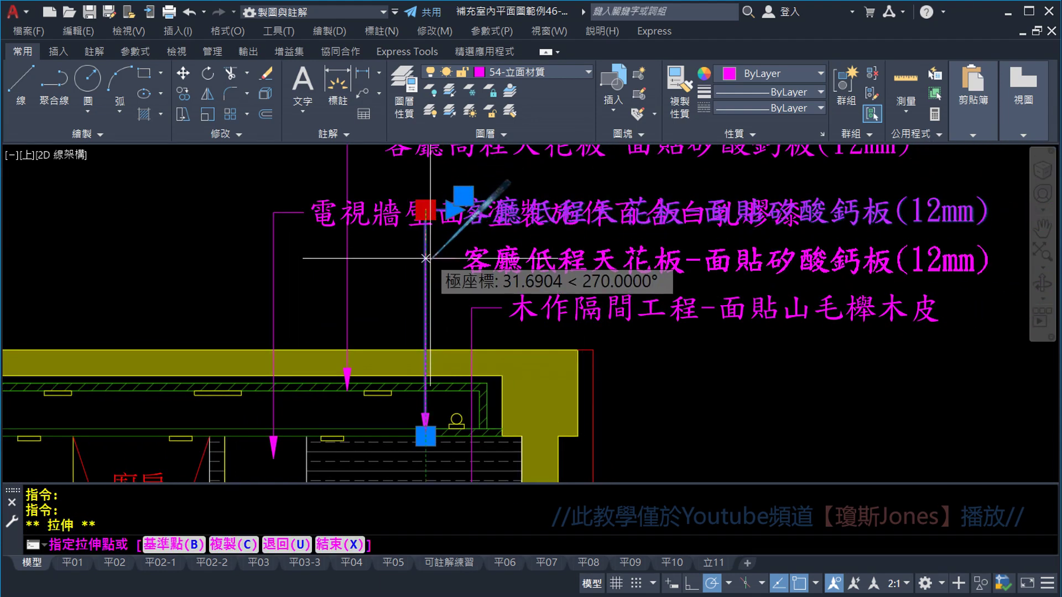
{"action": "left_click", "coordinate": [425, 264]}
{"action": "middle_click_drag", "start_coordinate": [575, 227], "coordinate": [579, 297]}
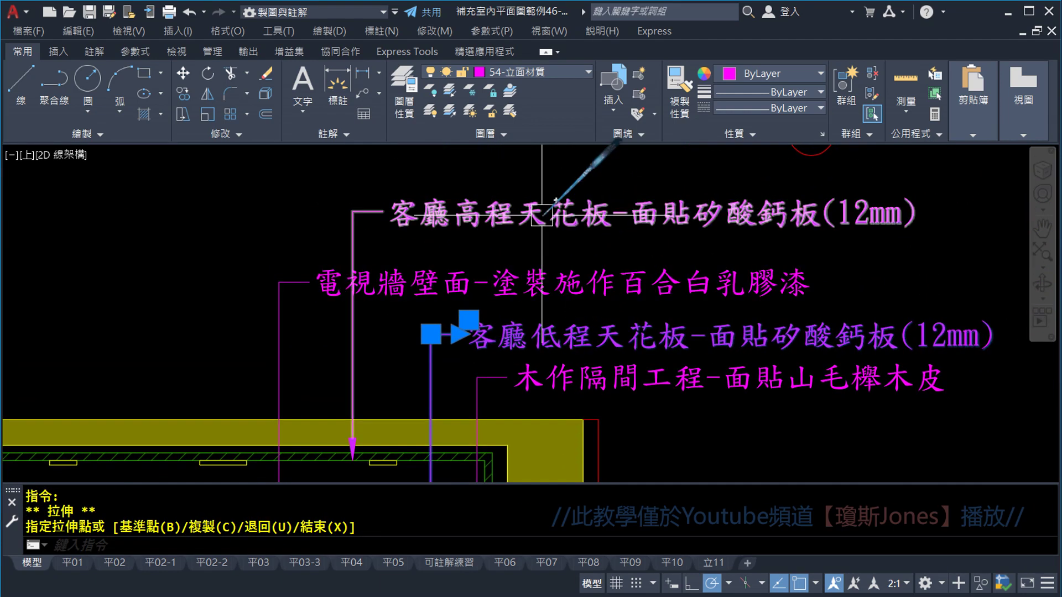
{"action": "left_click", "coordinate": [439, 218]}
{"action": "left_click", "coordinate": [352, 211]}
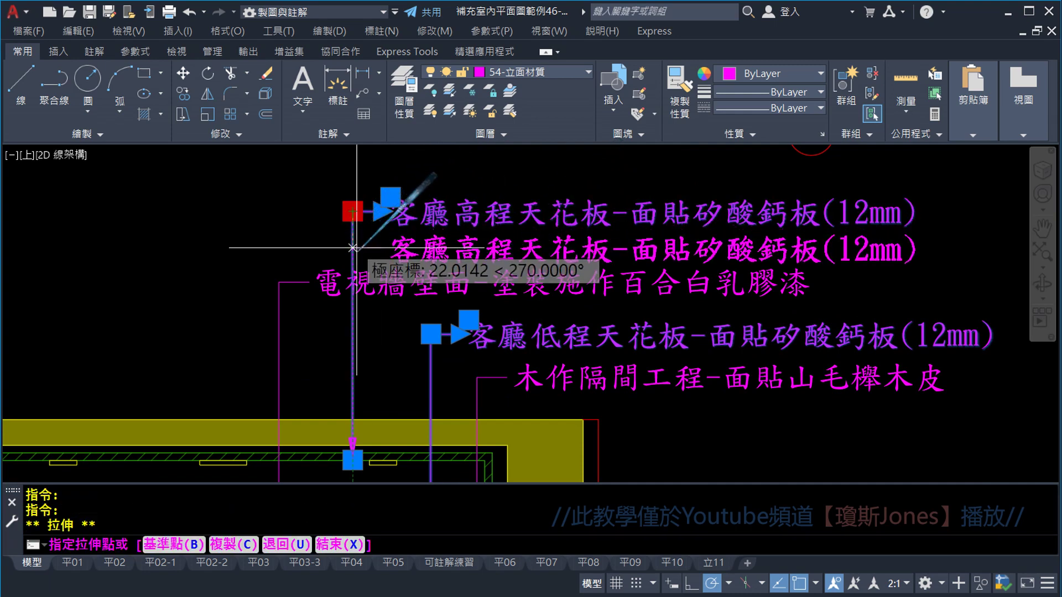
{"action": "left_click", "coordinate": [352, 297]}
{"action": "key", "text": "Escape"}
Step: Raise the TV-wall paint label to the top row of the stack
{"action": "left_click", "coordinate": [274, 295]}
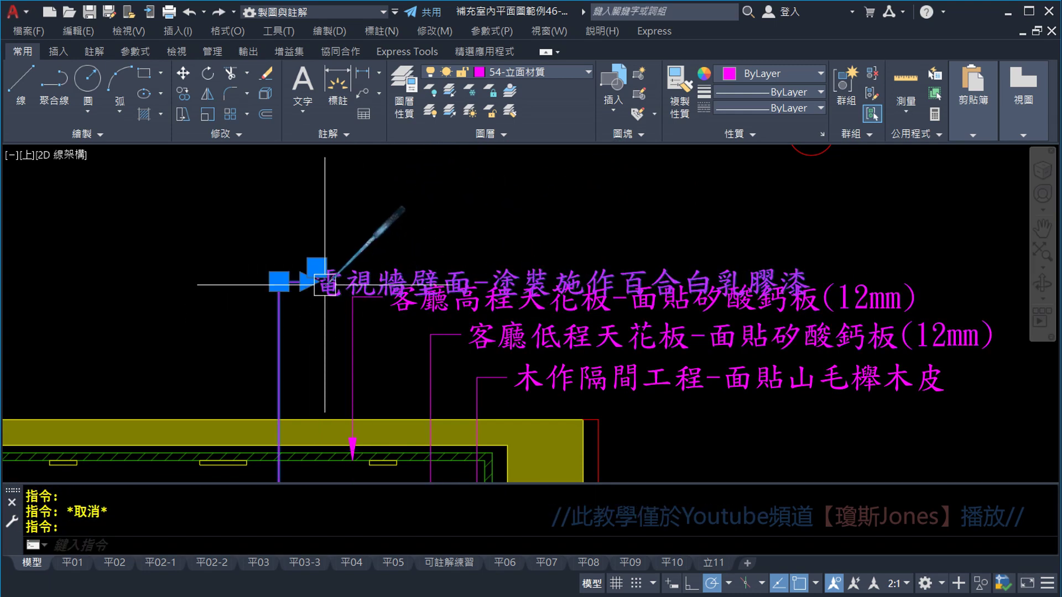
{"action": "left_click", "coordinate": [274, 288]}
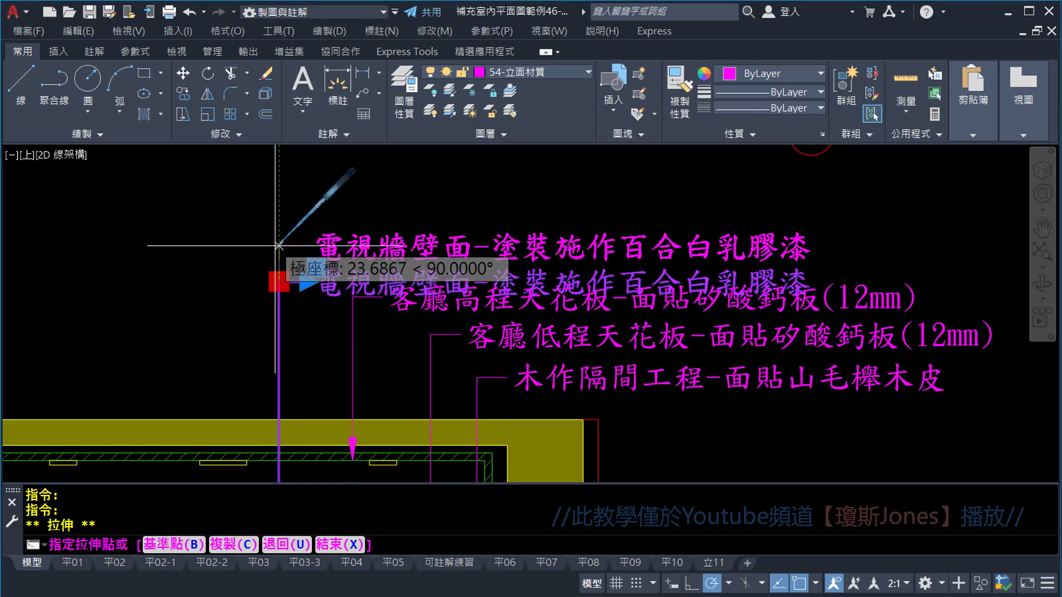
{"action": "left_click", "coordinate": [519, 260]}
{"action": "key", "text": "Escape"}
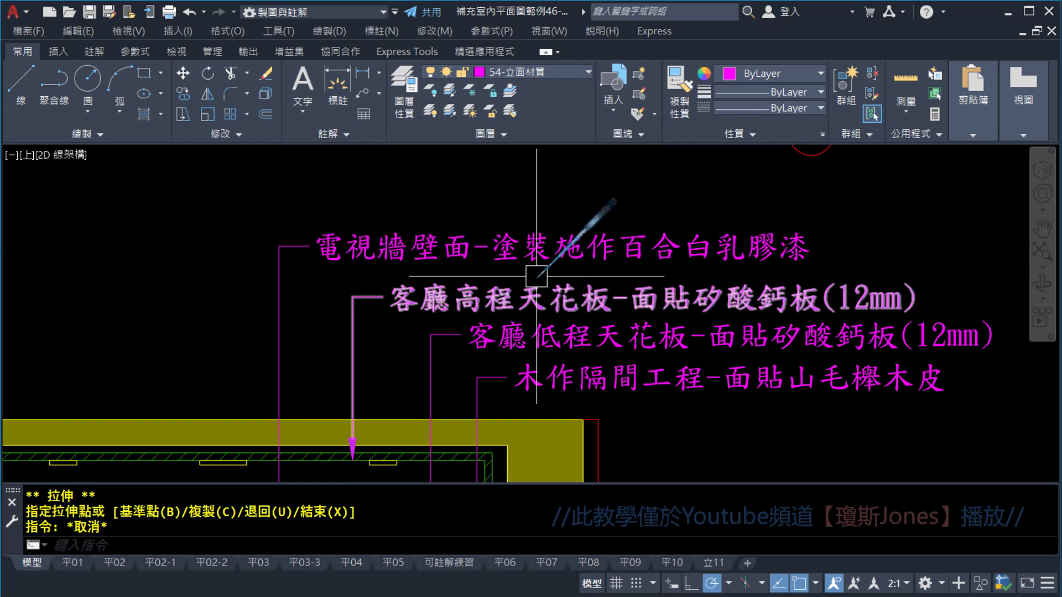
Step: Pan and zoom to the A elevation labels to compare their stacking
{"action": "scroll", "coordinate": [354, 299], "scroll_direction": "down", "scroll_amount": 3}
{"action": "scroll", "coordinate": [252, 320], "scroll_direction": "down", "scroll_amount": 3}
{"action": "middle_click_drag", "start_coordinate": [252, 320], "coordinate": [534, 308]}
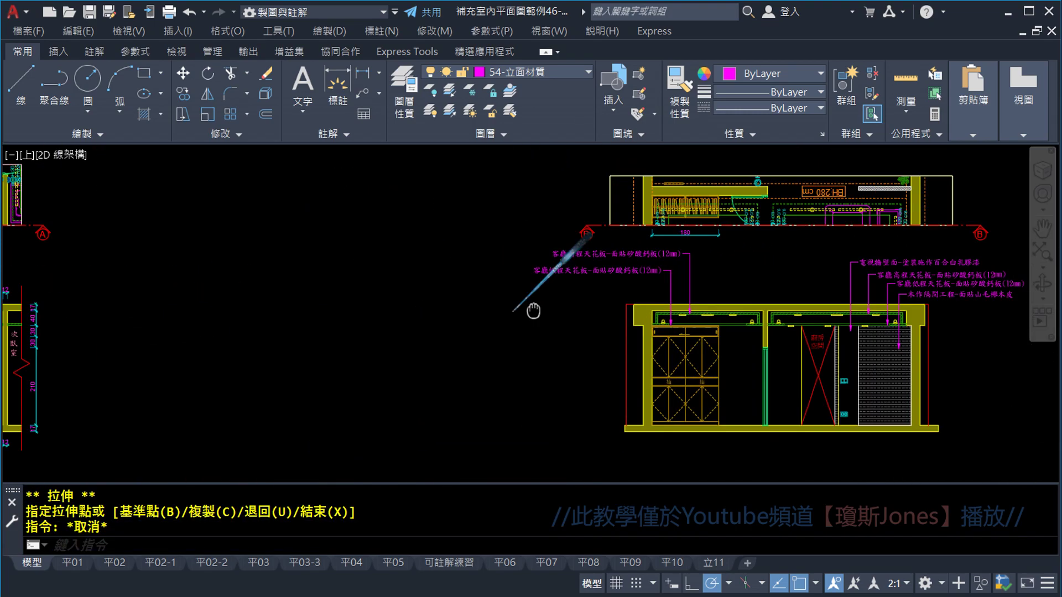
{"action": "middle_click_drag", "start_coordinate": [273, 320], "coordinate": [499, 284]}
{"action": "scroll", "coordinate": [500, 284], "scroll_direction": "up", "scroll_amount": 3}
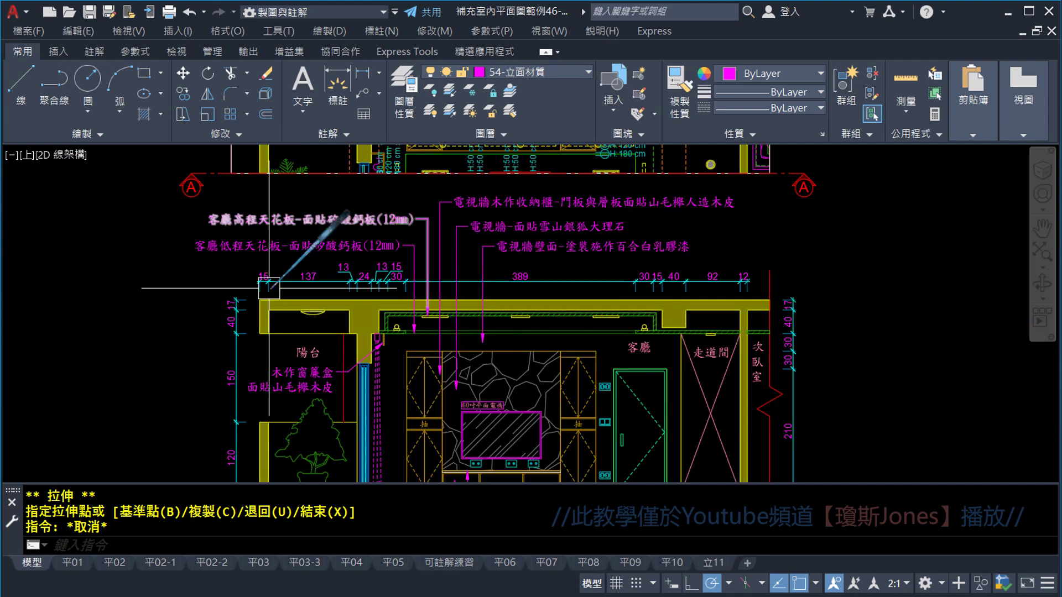
{"action": "scroll", "coordinate": [270, 288], "scroll_direction": "up", "scroll_amount": 2}
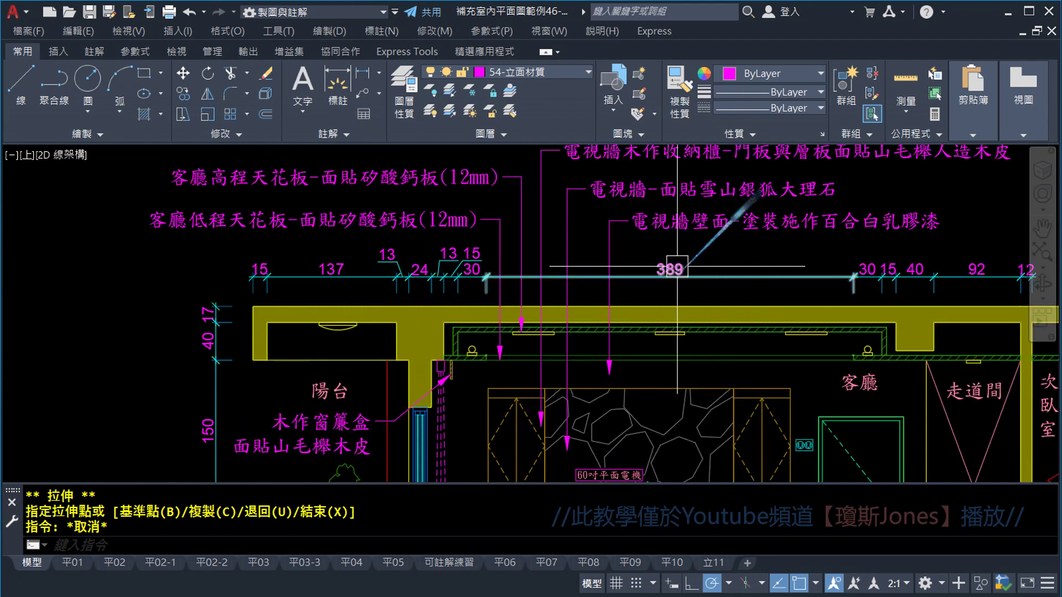
{"action": "middle_click_drag", "start_coordinate": [677, 267], "coordinate": [671, 347]}
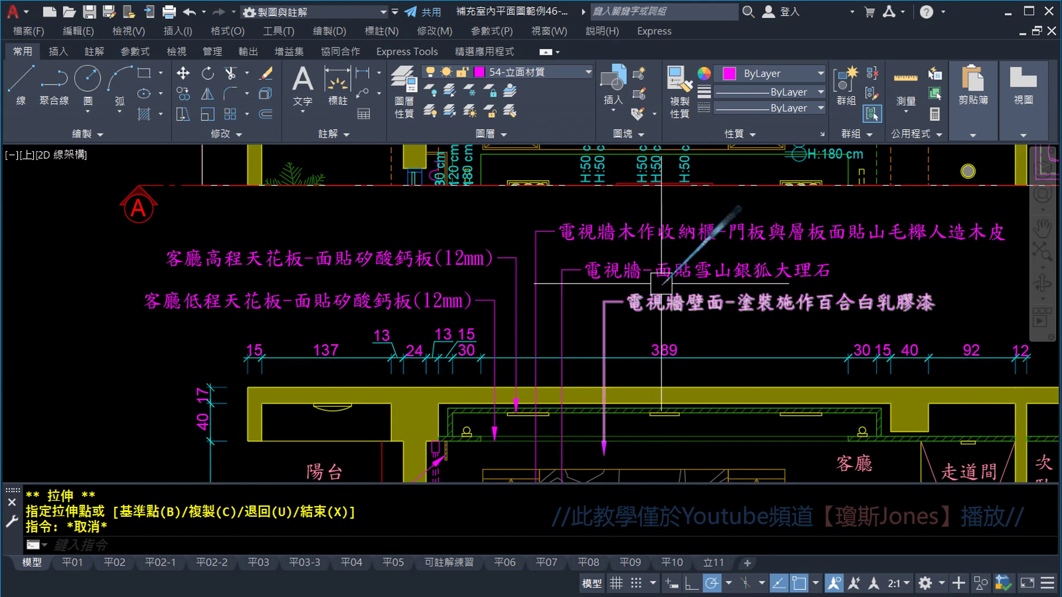
{"action": "scroll", "coordinate": [531, 294], "scroll_direction": "down", "scroll_amount": 3}
{"action": "scroll", "coordinate": [598, 348], "scroll_direction": "down", "scroll_amount": 3}
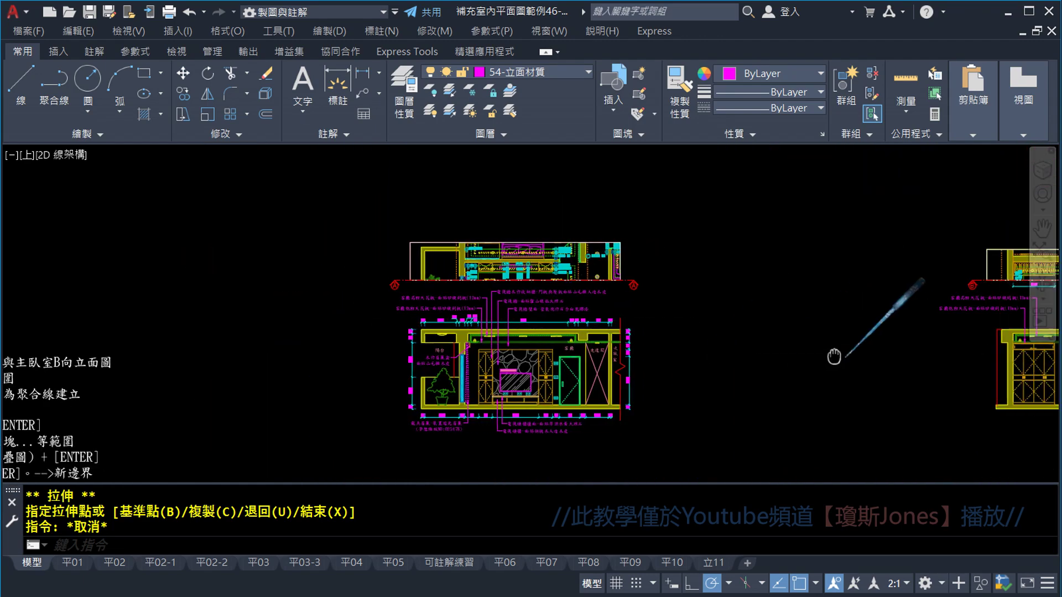
{"action": "scroll", "coordinate": [598, 348], "scroll_direction": "up", "scroll_amount": 4}
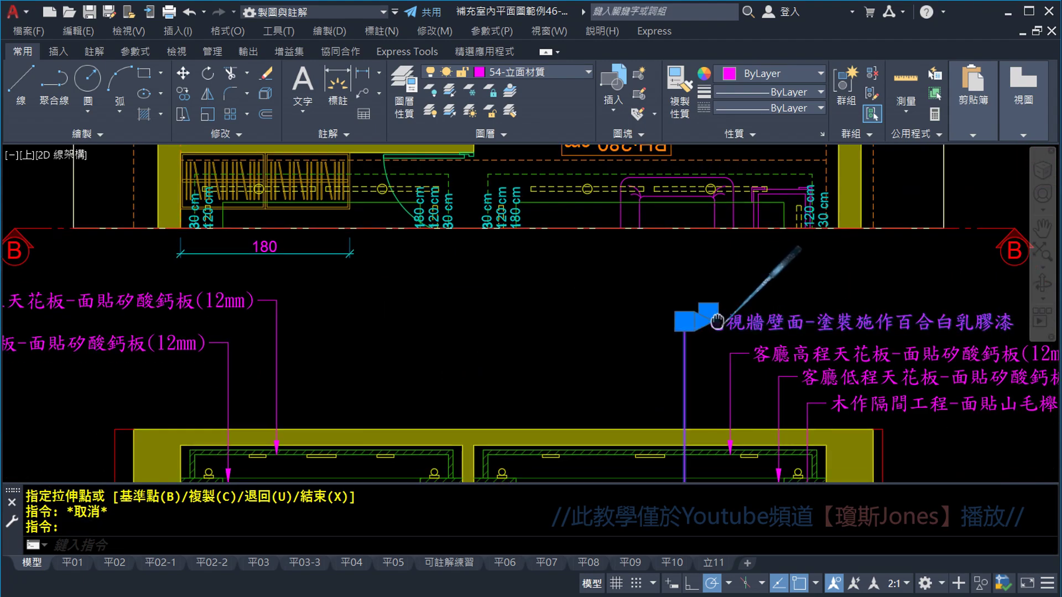
Step: Raise the TV-wall paint label slightly and pull the high-ceiling label closer beneath it
{"action": "scroll", "coordinate": [692, 310], "scroll_direction": "up", "scroll_amount": 2}
{"action": "left_click", "coordinate": [603, 262]}
{"action": "scroll", "coordinate": [603, 262], "scroll_direction": "down", "scroll_amount": 2}
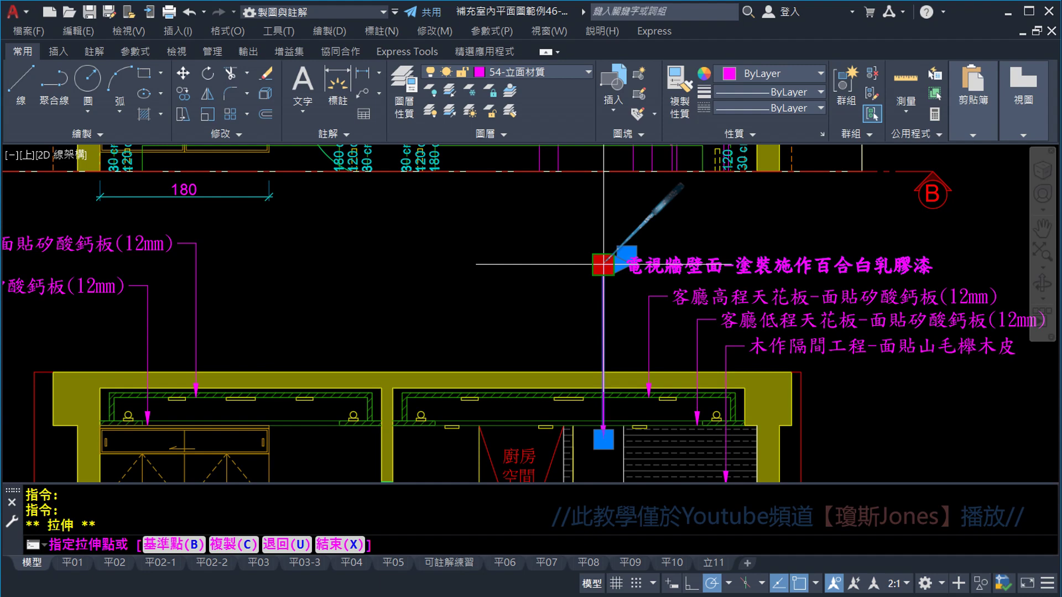
{"action": "left_click", "coordinate": [604, 218]}
{"action": "key", "text": "Escape"}
{"action": "left_click", "coordinate": [707, 297]}
{"action": "left_click", "coordinate": [648, 297]}
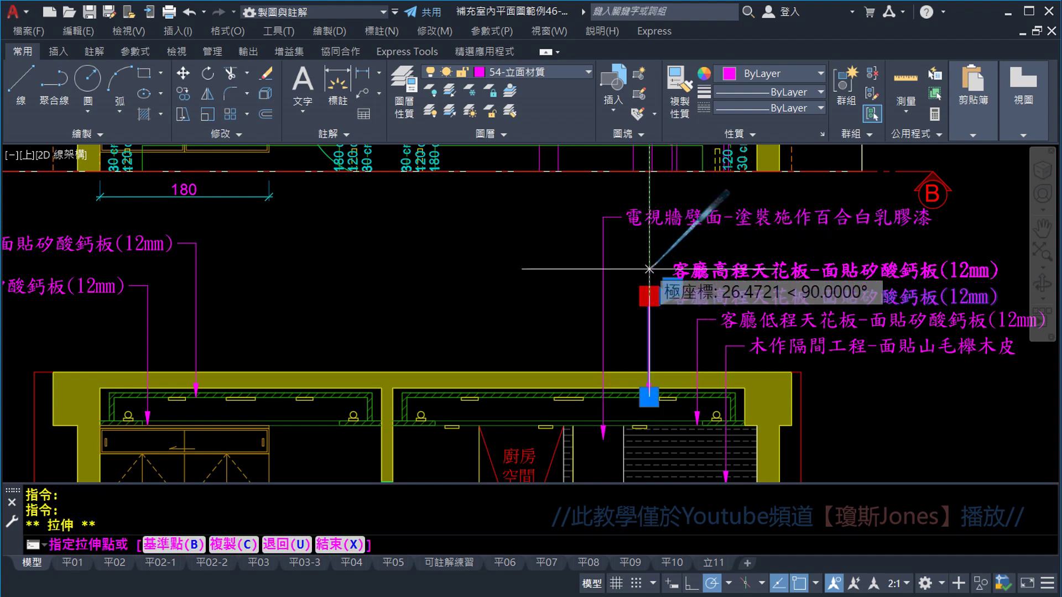
{"action": "key", "text": "Escape"}
Step: Raise the 木作隔間工程 partition label up under the ceiling labels
{"action": "left_click", "coordinate": [743, 321]}
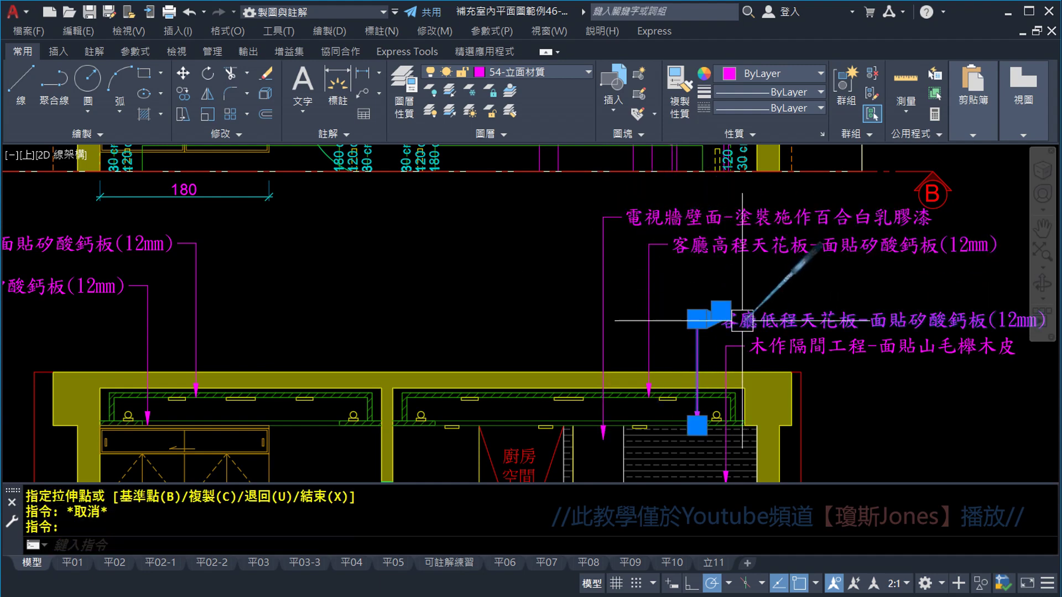
{"action": "left_click", "coordinate": [696, 319]}
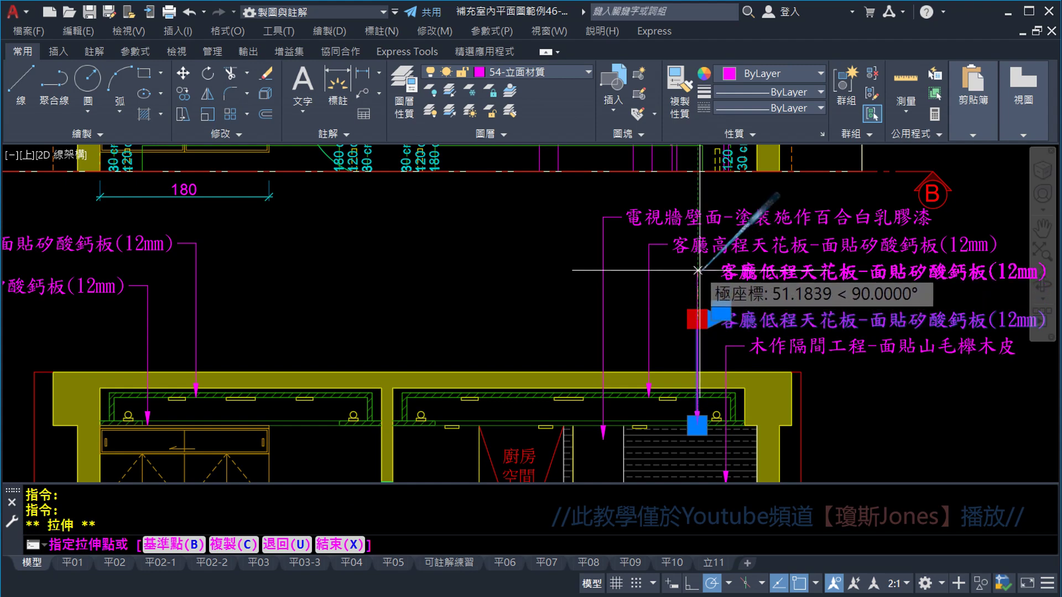
{"action": "scroll", "coordinate": [696, 270], "scroll_direction": "up", "scroll_amount": 2}
{"action": "key", "text": "Escape"}
{"action": "scroll", "coordinate": [681, 210], "scroll_direction": "down", "scroll_amount": 3}
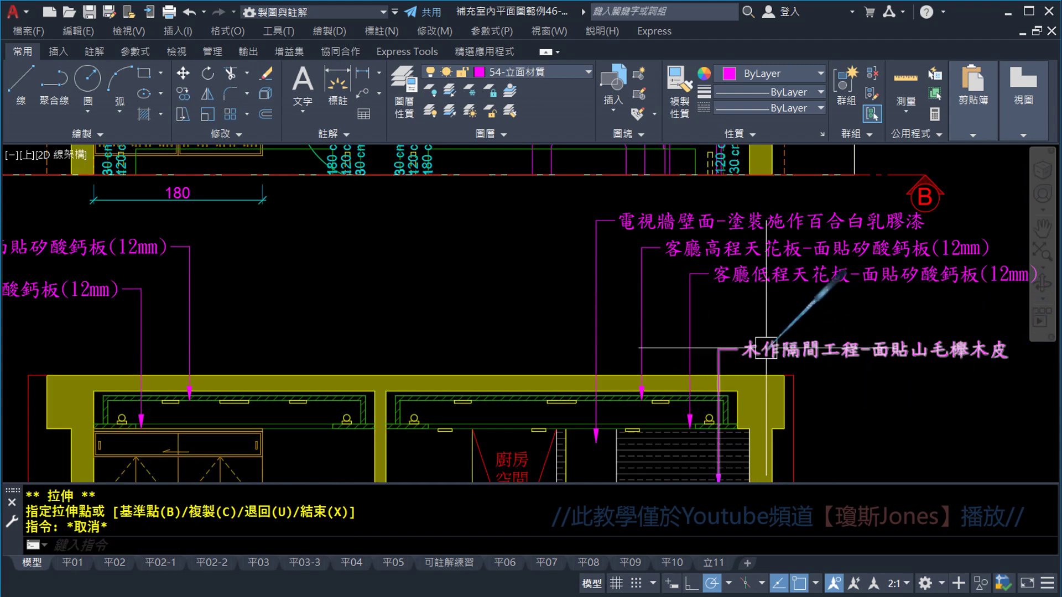
{"action": "scroll", "coordinate": [729, 348], "scroll_direction": "up", "scroll_amount": 3}
{"action": "left_click", "coordinate": [710, 349]}
{"action": "left_click", "coordinate": [710, 271]}
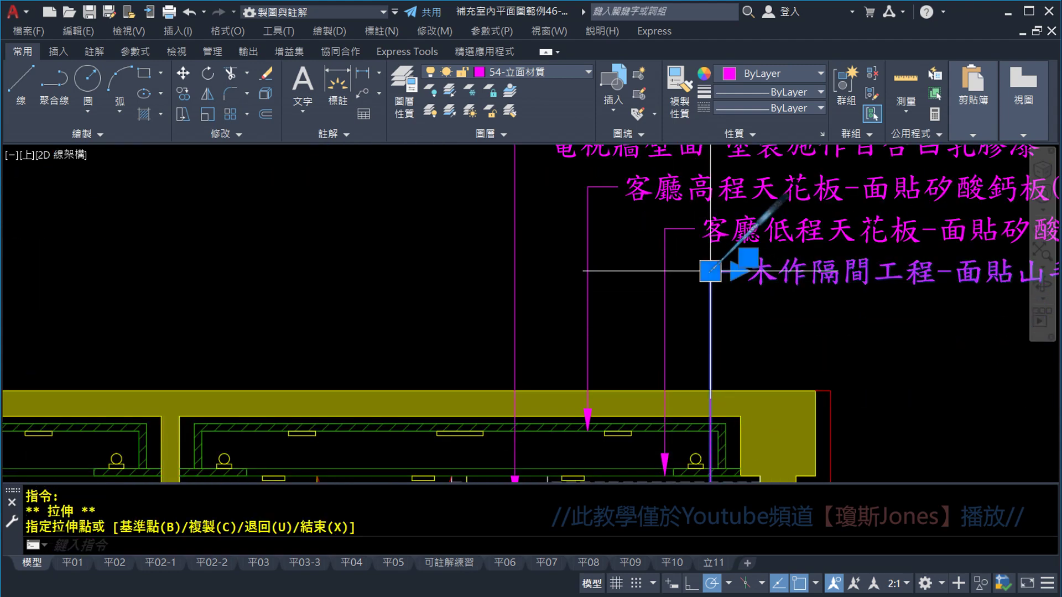
{"action": "key", "text": "Escape"}
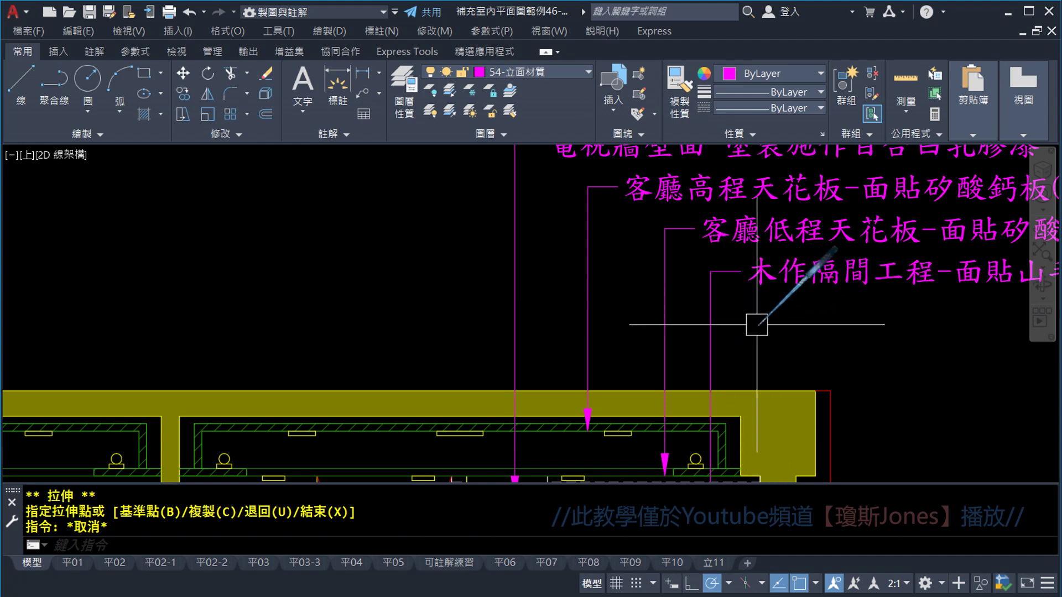
{"action": "scroll", "coordinate": [755, 332], "scroll_direction": "down", "scroll_amount": 2}
{"action": "scroll", "coordinate": [754, 339], "scroll_direction": "down", "scroll_amount": 1}
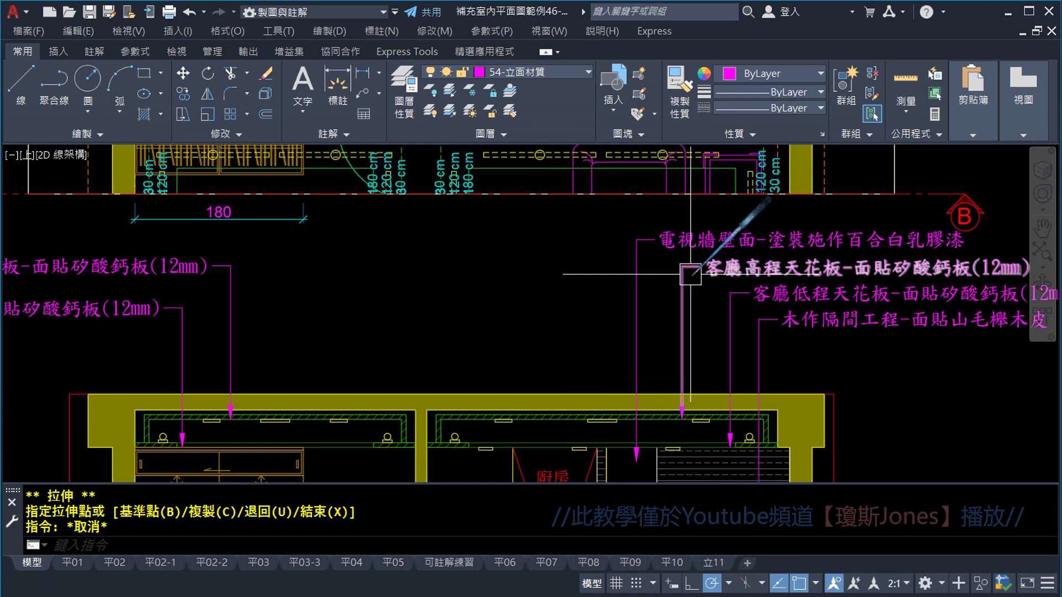
{"action": "scroll", "coordinate": [636, 251], "scroll_direction": "up", "scroll_amount": 3}
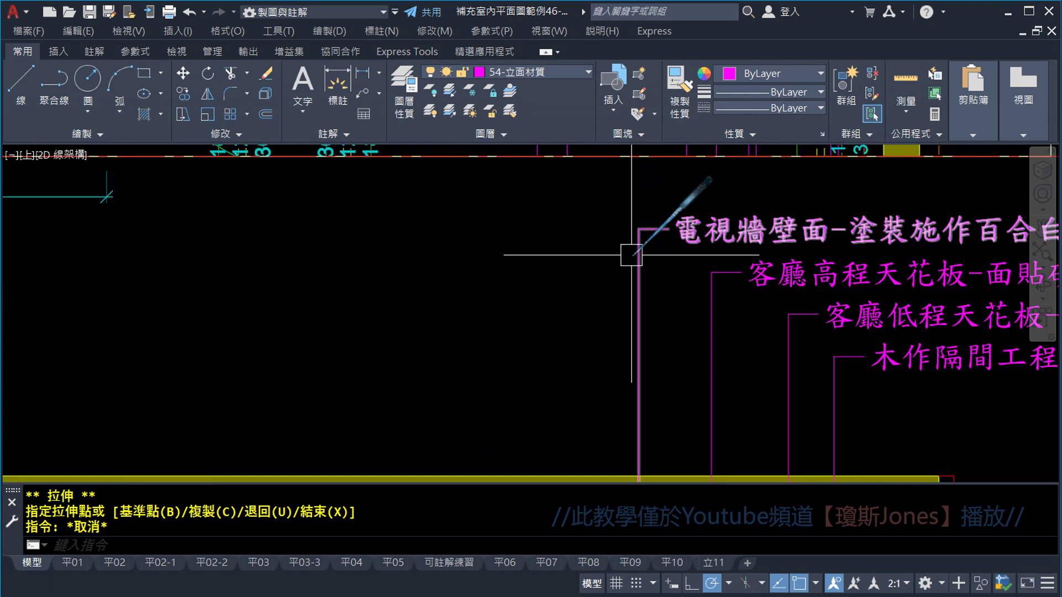
Step: Mirror the TV-wall paint leader across a vertical line at its leader end, deleting the original
{"action": "left_click", "coordinate": [207, 93]}
{"action": "left_click", "coordinate": [630, 264]}
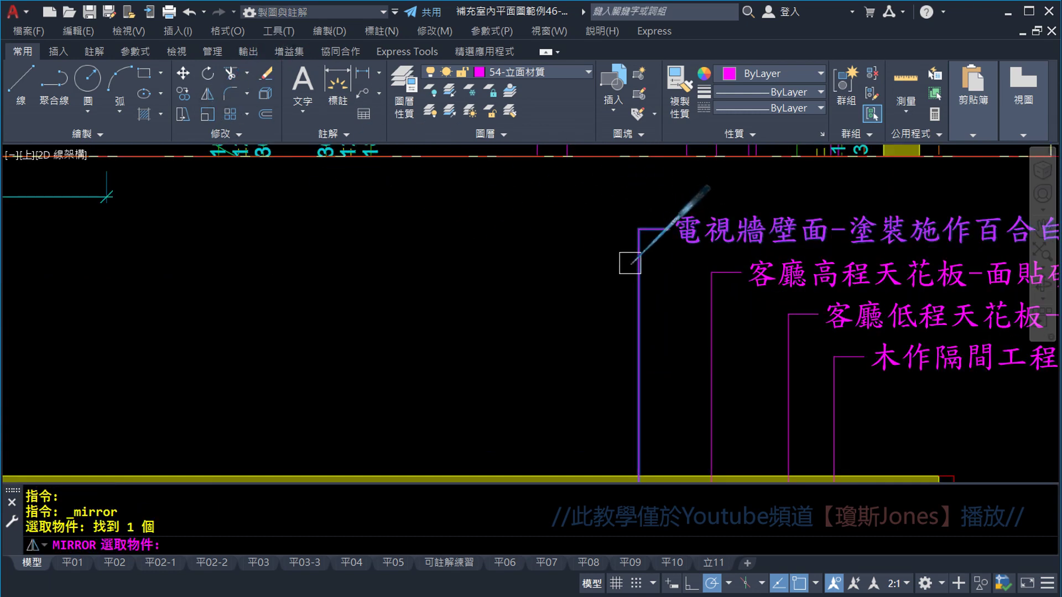
{"action": "left_click", "coordinate": [637, 229]}
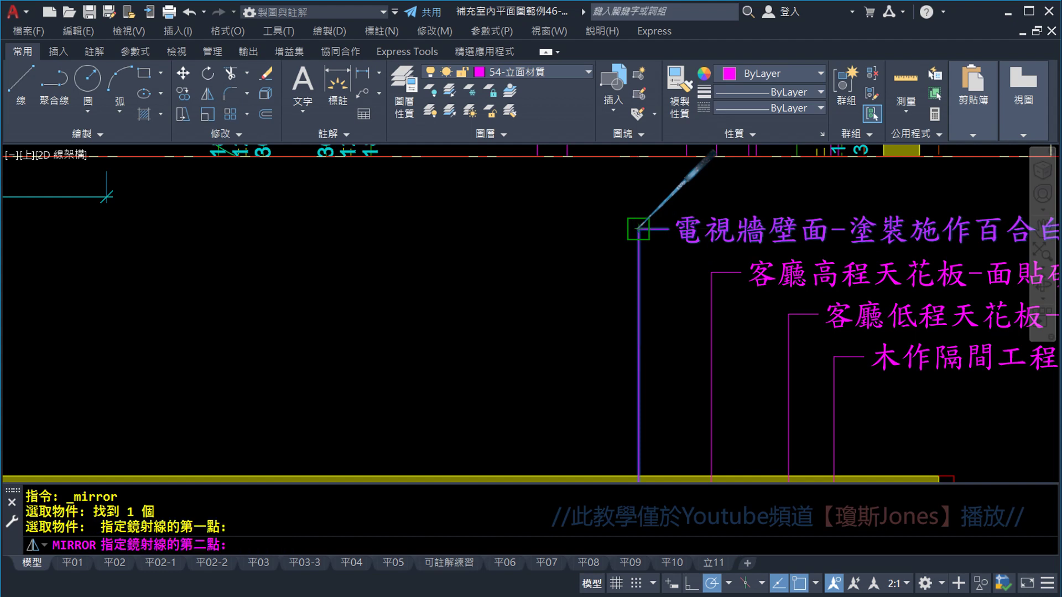
{"action": "left_click", "coordinate": [637, 193]}
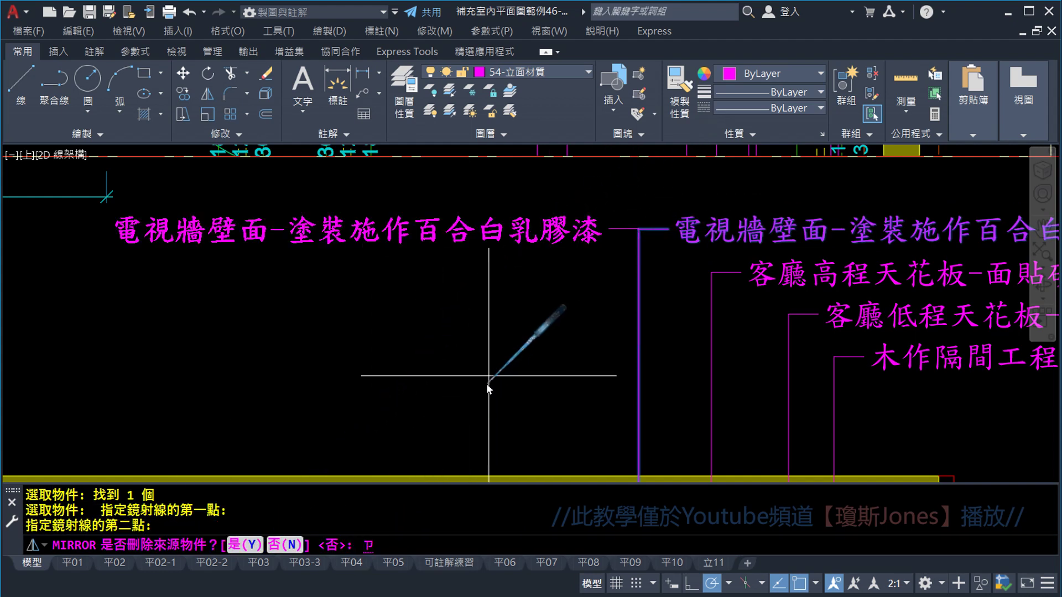
{"action": "type", "text": "y"}
{"action": "key", "text": "Return"}
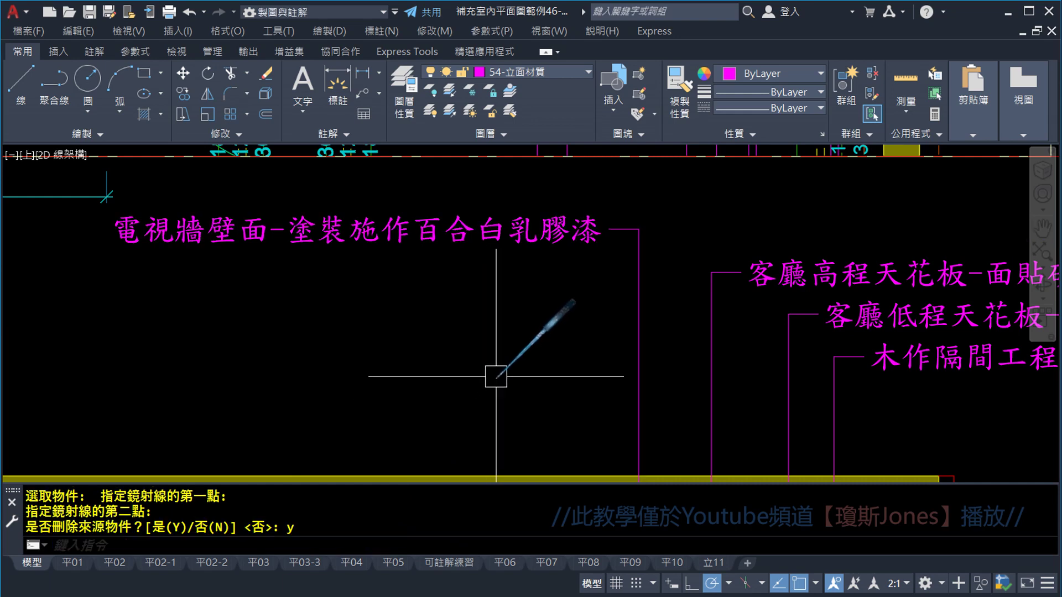
{"action": "scroll", "coordinate": [608, 376], "scroll_direction": "down", "scroll_amount": 2}
{"action": "scroll", "coordinate": [631, 348], "scroll_direction": "up", "scroll_amount": 2}
{"action": "left_click", "coordinate": [641, 340]}
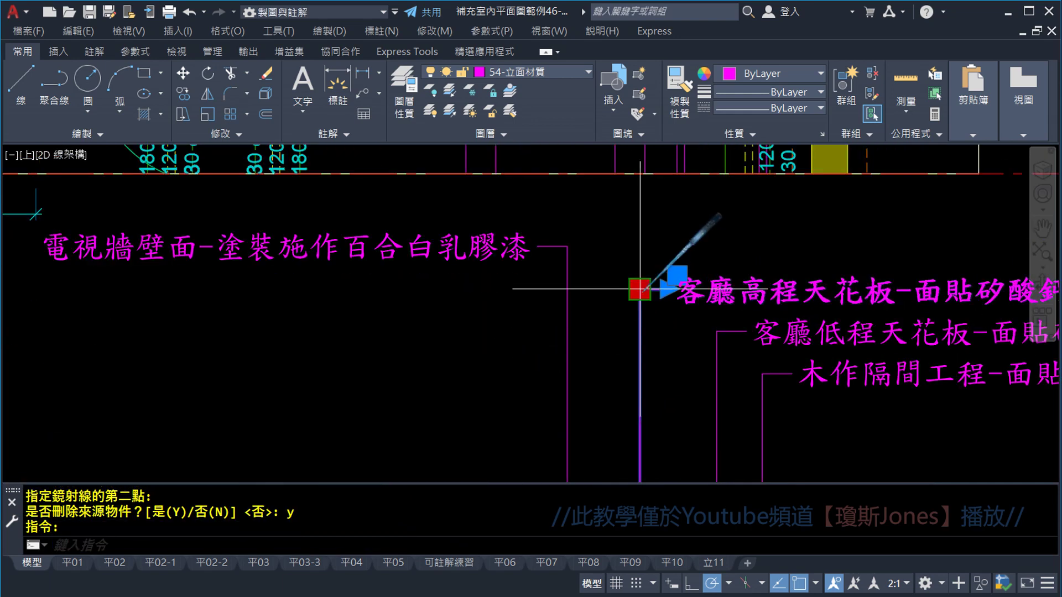
Step: Raise the high-ceiling label to just below the TV-wall label, with the low-ceiling label beneath
{"action": "left_click", "coordinate": [640, 288]}
{"action": "left_click", "coordinate": [640, 246]}
{"action": "left_click", "coordinate": [717, 360]}
{"action": "left_click", "coordinate": [716, 332]}
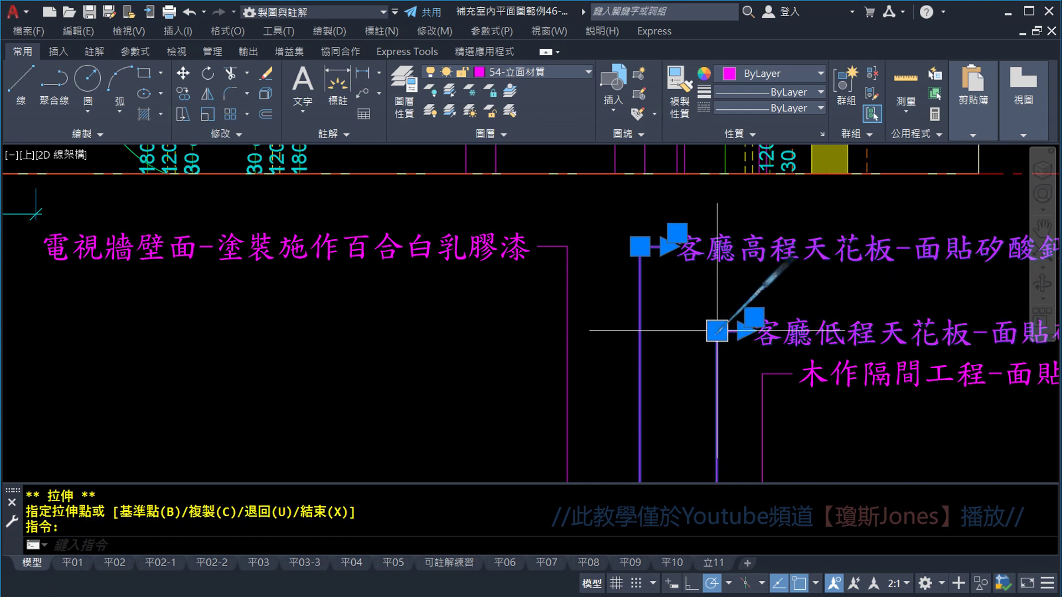
{"action": "left_click", "coordinate": [716, 331]}
Step: Raise the wood partition label into the stack and recentre the view on it
{"action": "left_click", "coordinate": [717, 291]}
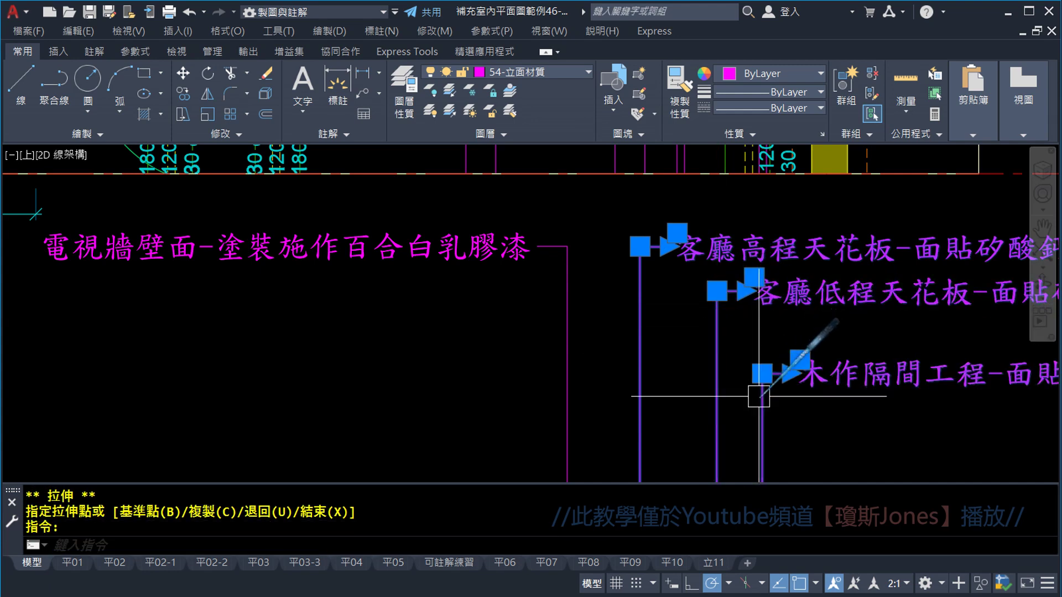
{"action": "left_click", "coordinate": [762, 373]}
{"action": "left_click", "coordinate": [761, 335]}
{"action": "key", "text": "Escape"}
{"action": "scroll", "coordinate": [719, 327], "scroll_direction": "down", "scroll_amount": 2}
{"action": "scroll", "coordinate": [682, 319], "scroll_direction": "down", "scroll_amount": 3}
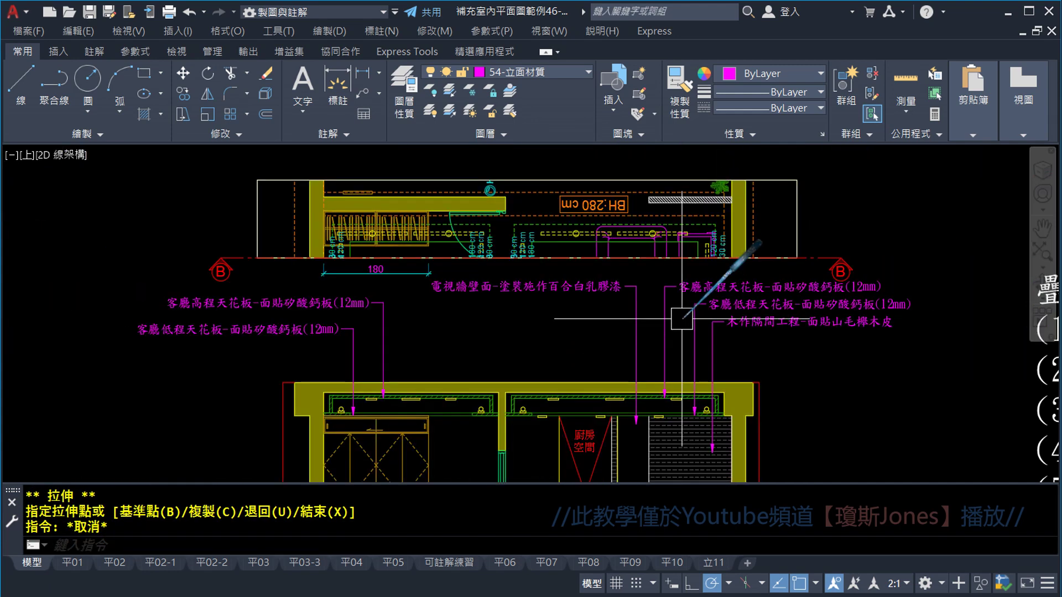
{"action": "scroll", "coordinate": [796, 398], "scroll_direction": "up", "scroll_amount": 1}
{"action": "scroll", "coordinate": [797, 398], "scroll_direction": "up", "scroll_amount": 1}
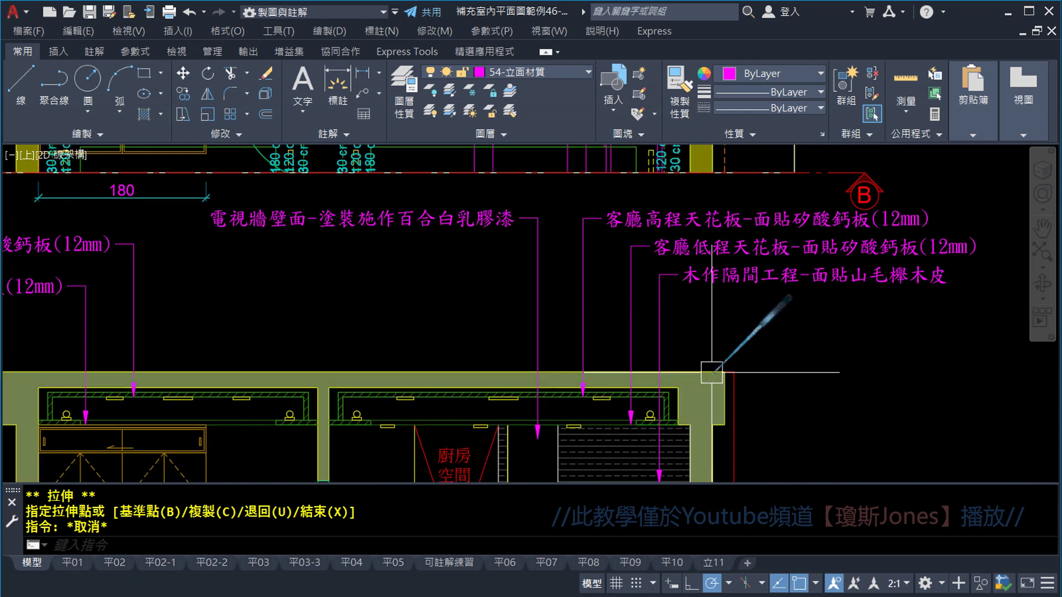
{"action": "scroll", "coordinate": [747, 309], "scroll_direction": "down", "scroll_amount": 1}
{"action": "scroll", "coordinate": [536, 310], "scroll_direction": "up", "scroll_amount": 1}
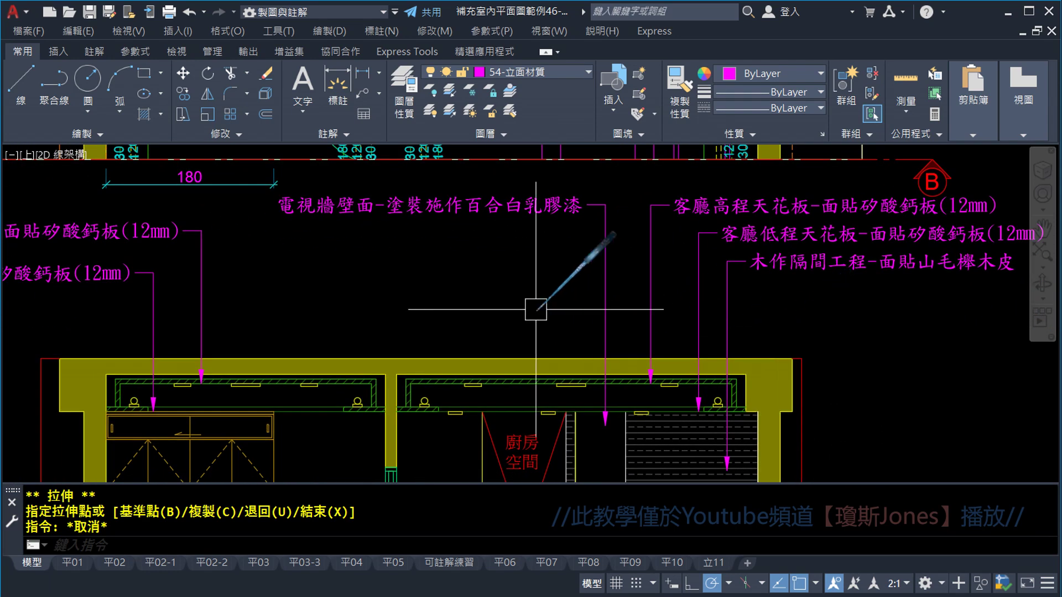
{"action": "middle_click_drag", "start_coordinate": [536, 309], "coordinate": [624, 334]}
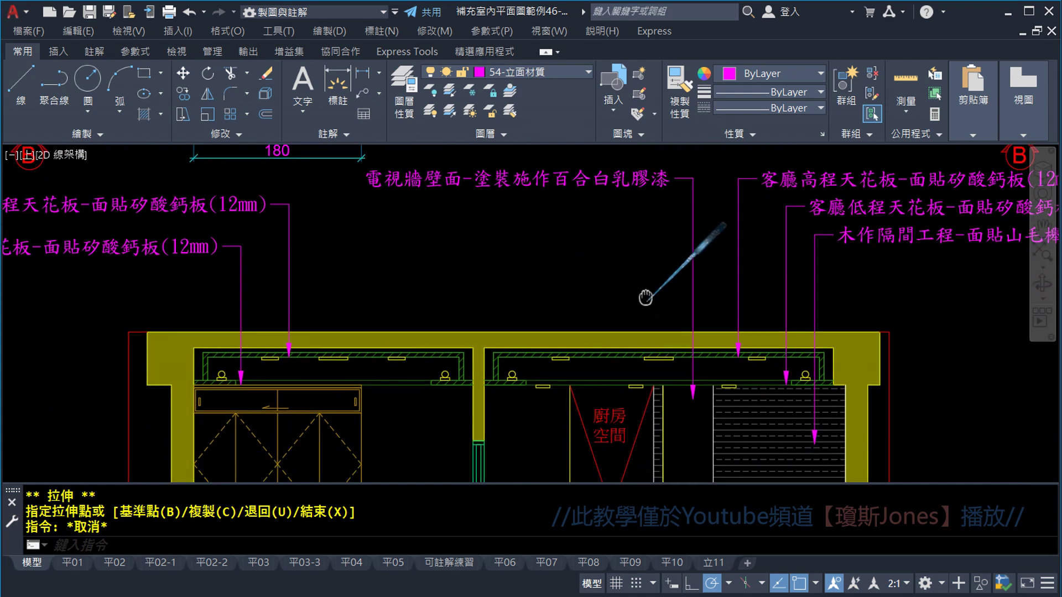
{"action": "scroll", "coordinate": [664, 265], "scroll_direction": "up", "scroll_amount": 1}
{"action": "scroll", "coordinate": [686, 332], "scroll_direction": "up", "scroll_amount": 1}
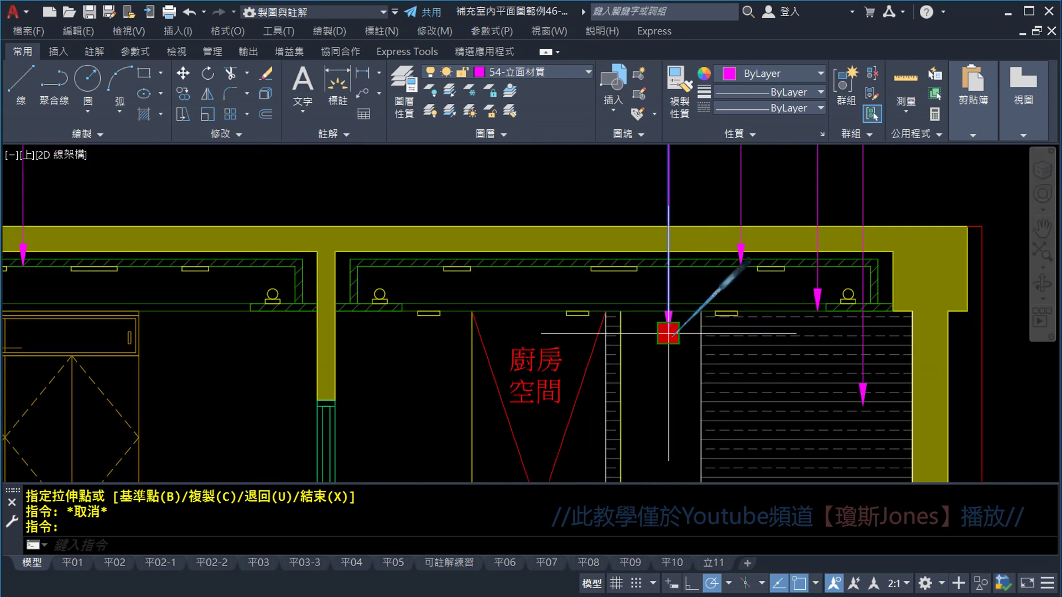
{"action": "left_click", "coordinate": [668, 333]}
{"action": "key", "text": "Escape"}
{"action": "middle_click_drag", "start_coordinate": [645, 350], "coordinate": [813, 337]}
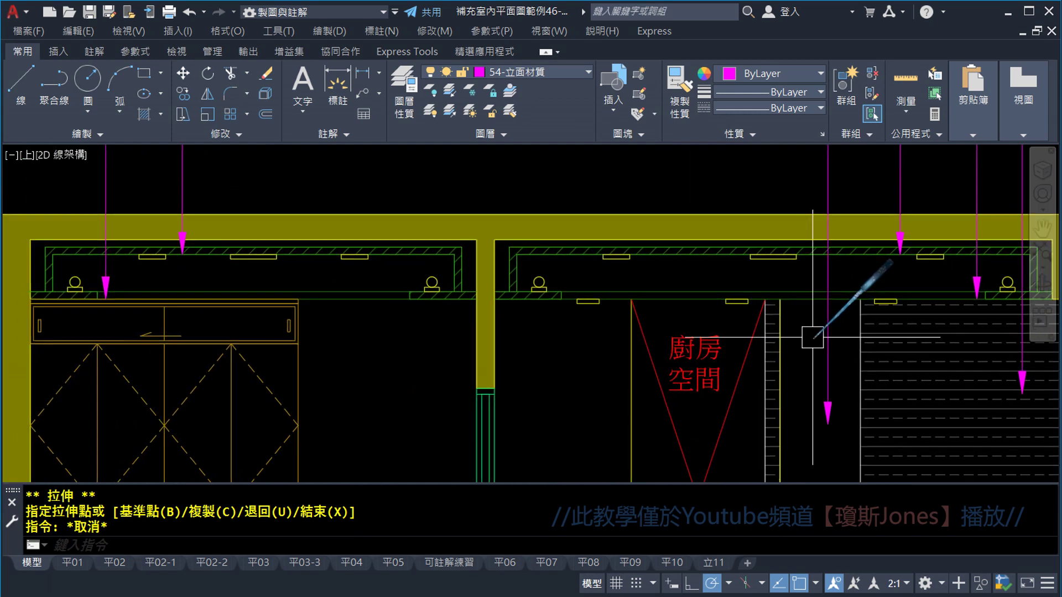
{"action": "scroll", "coordinate": [812, 337], "scroll_direction": "up", "scroll_amount": 1}
{"action": "scroll", "coordinate": [776, 326], "scroll_direction": "up", "scroll_amount": 1}
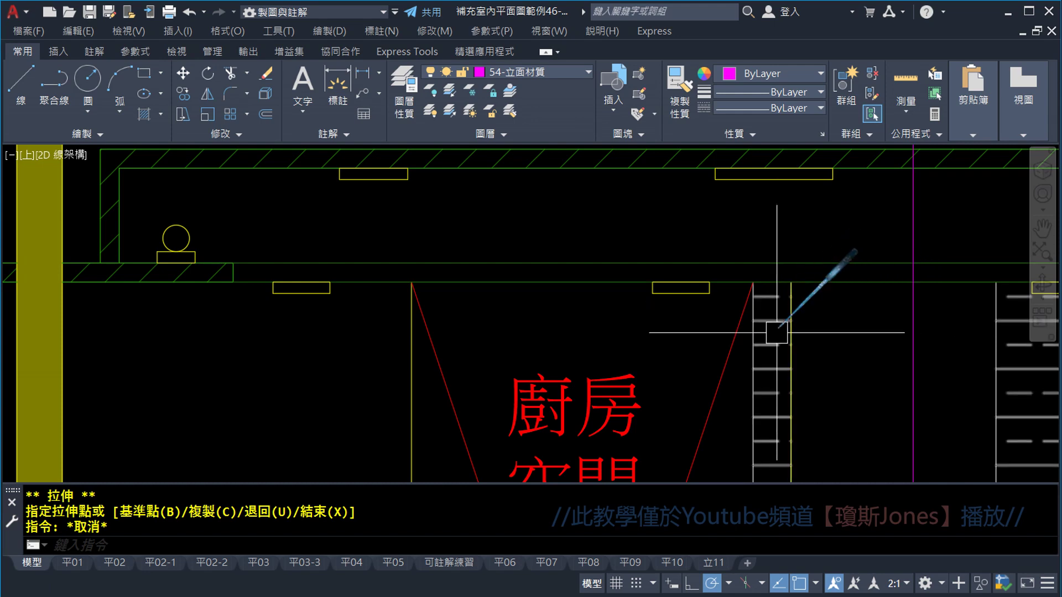
{"action": "scroll", "coordinate": [770, 330], "scroll_direction": "down", "scroll_amount": 1}
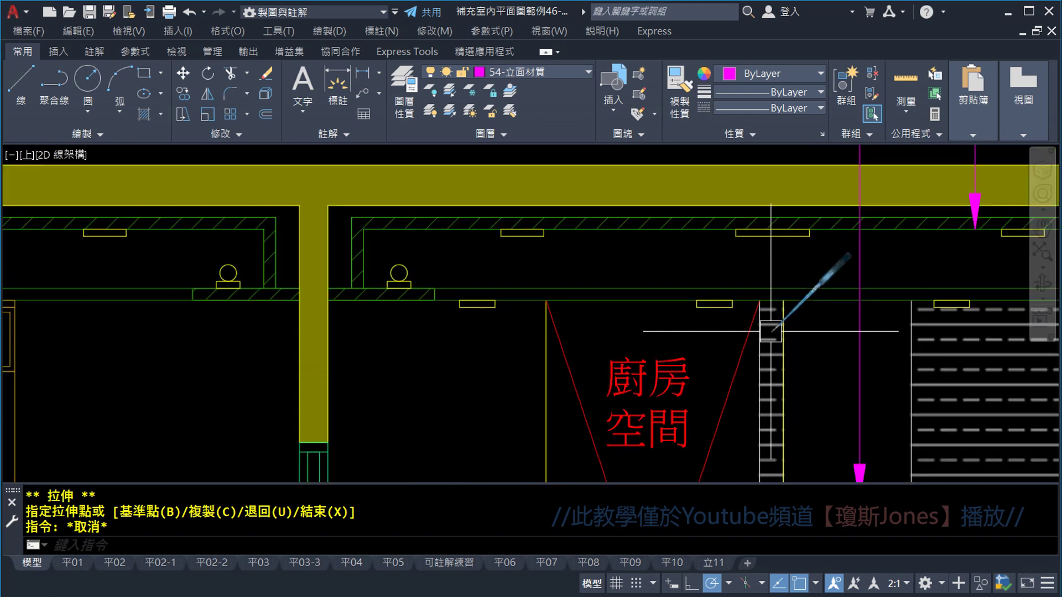
{"action": "scroll", "coordinate": [771, 332], "scroll_direction": "down", "scroll_amount": 1}
{"action": "scroll", "coordinate": [777, 343], "scroll_direction": "up", "scroll_amount": 1}
{"action": "scroll", "coordinate": [777, 343], "scroll_direction": "up", "scroll_amount": 2}
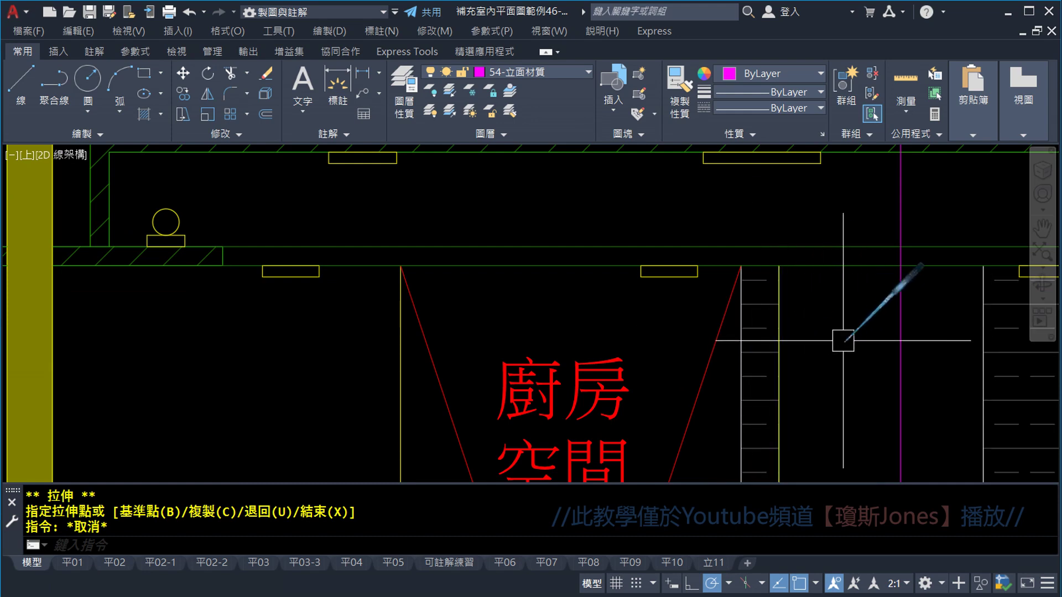
{"action": "scroll", "coordinate": [806, 357], "scroll_direction": "down", "scroll_amount": 1}
{"action": "scroll", "coordinate": [806, 356], "scroll_direction": "down", "scroll_amount": 1}
{"action": "middle_click_drag", "start_coordinate": [778, 242], "coordinate": [753, 368]}
{"action": "scroll", "coordinate": [759, 320], "scroll_direction": "down", "scroll_amount": 1}
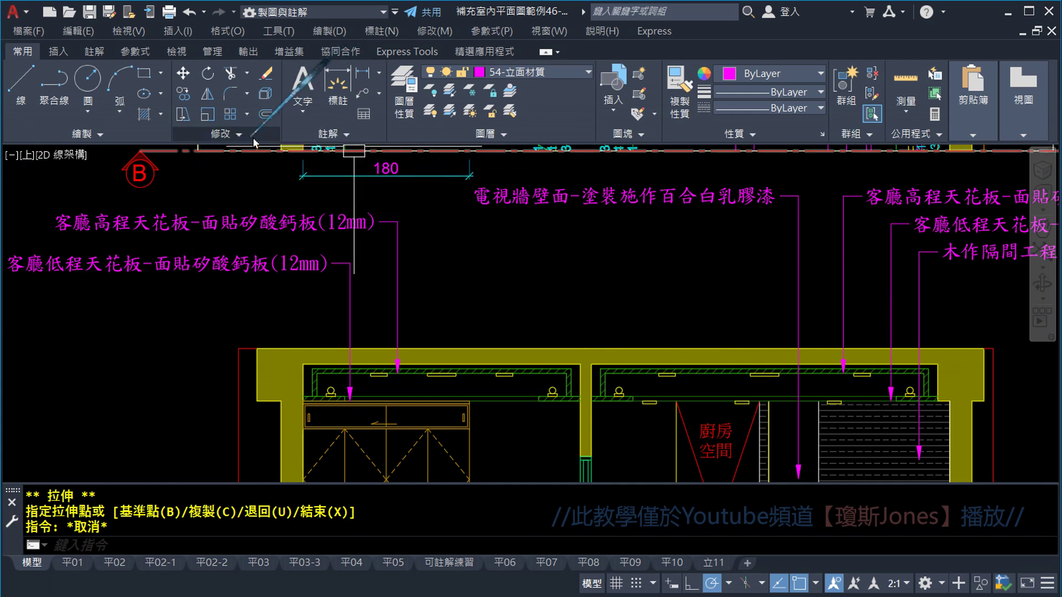
Step: Start a multileader near the kitchen, then cancel it and delete the leftover empty leader
{"action": "left_click", "coordinate": [328, 134]}
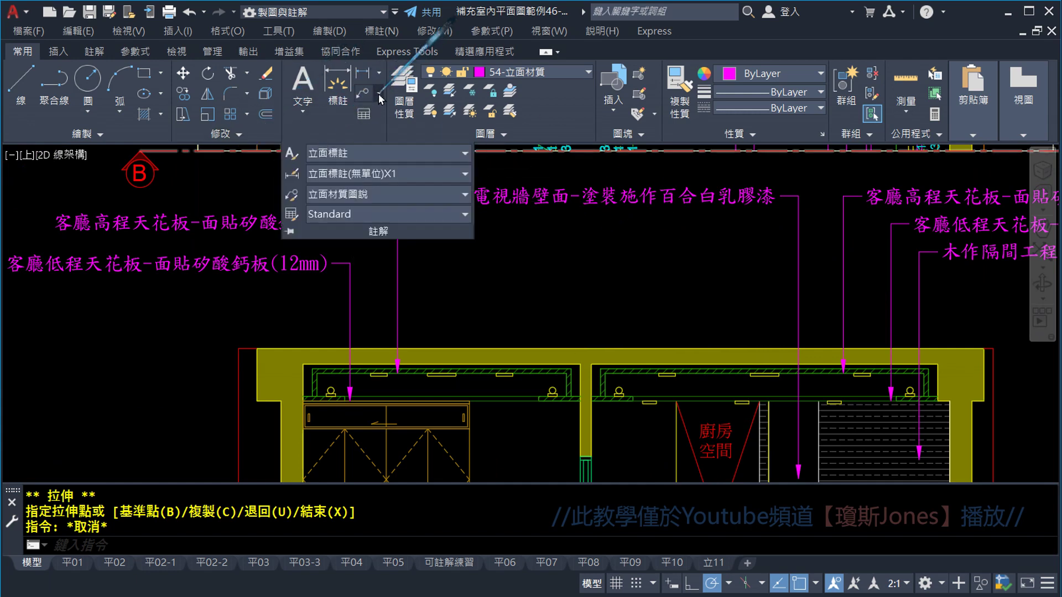
{"action": "left_click", "coordinate": [379, 95]}
{"action": "left_click", "coordinate": [394, 123]}
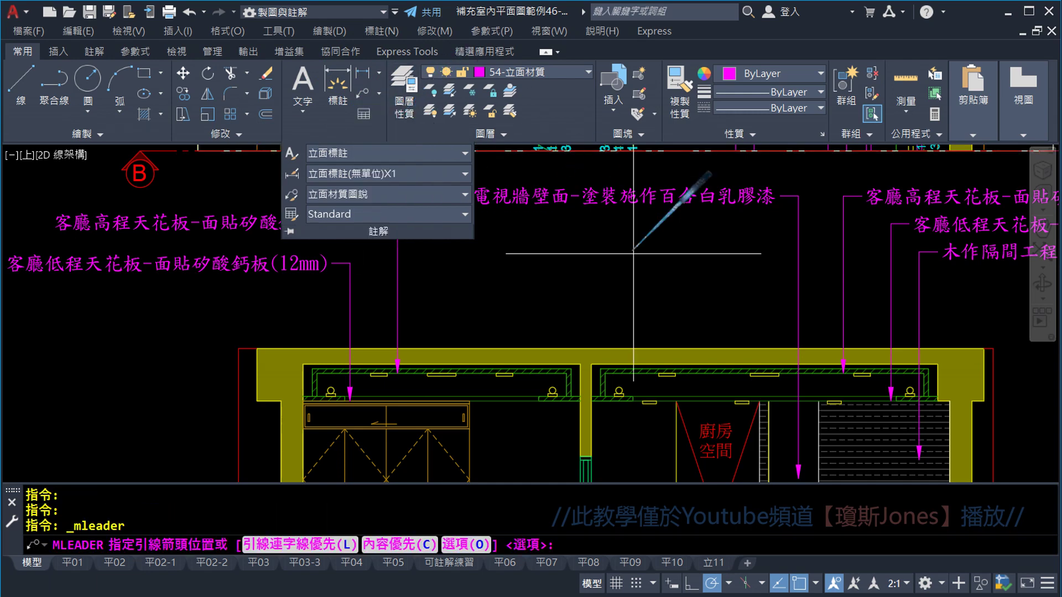
{"action": "scroll", "coordinate": [758, 393], "scroll_direction": "up", "scroll_amount": 3}
{"action": "scroll", "coordinate": [750, 432], "scroll_direction": "up", "scroll_amount": 3}
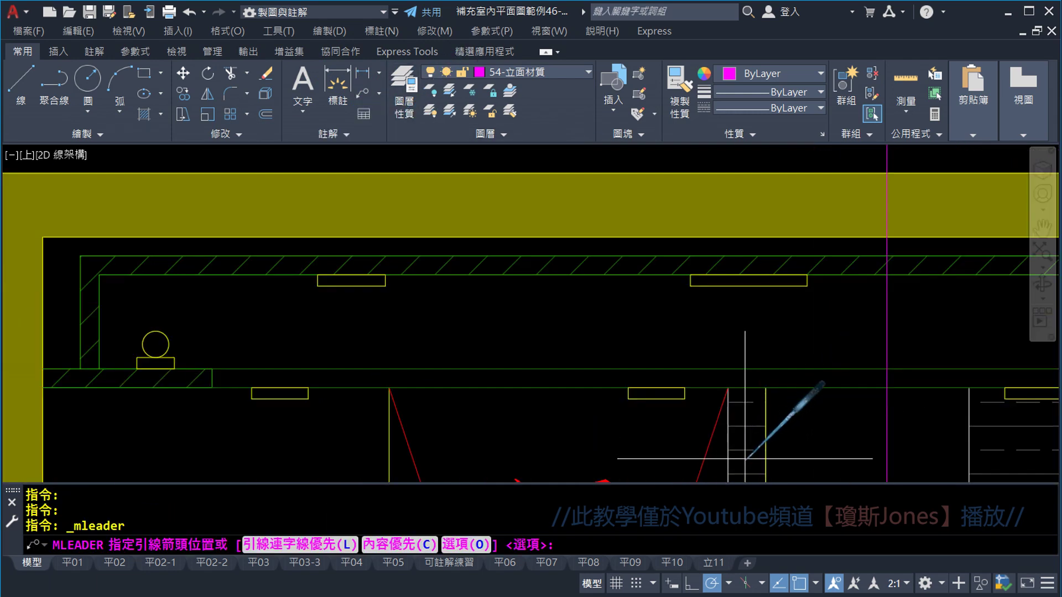
{"action": "middle_click_drag", "start_coordinate": [744, 457], "coordinate": [736, 218]}
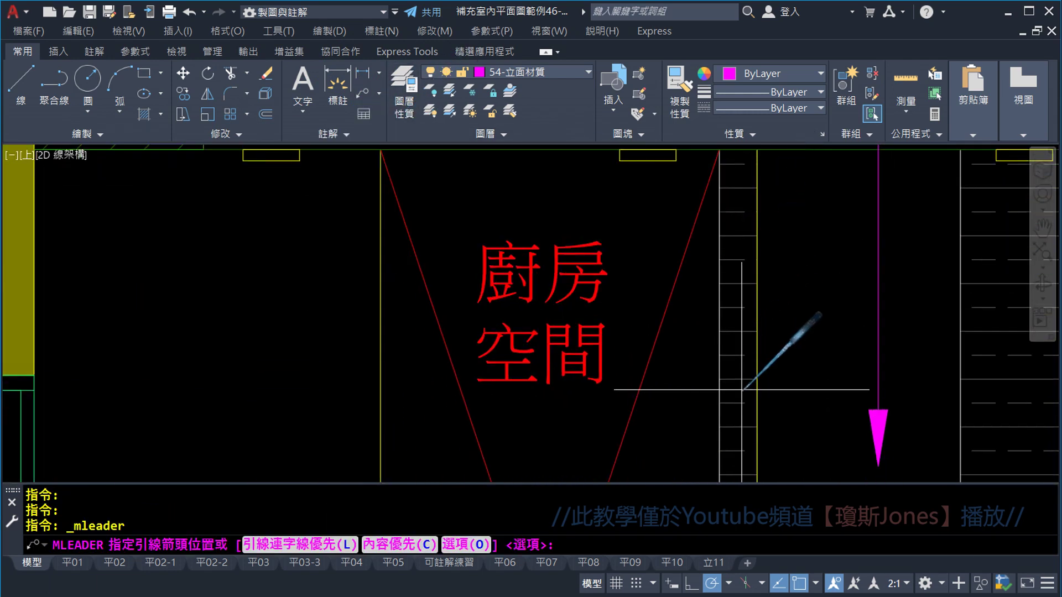
{"action": "left_click", "coordinate": [738, 387]}
{"action": "scroll", "coordinate": [738, 387], "scroll_direction": "down", "scroll_amount": 3}
{"action": "scroll", "coordinate": [736, 332], "scroll_direction": "up", "scroll_amount": 3}
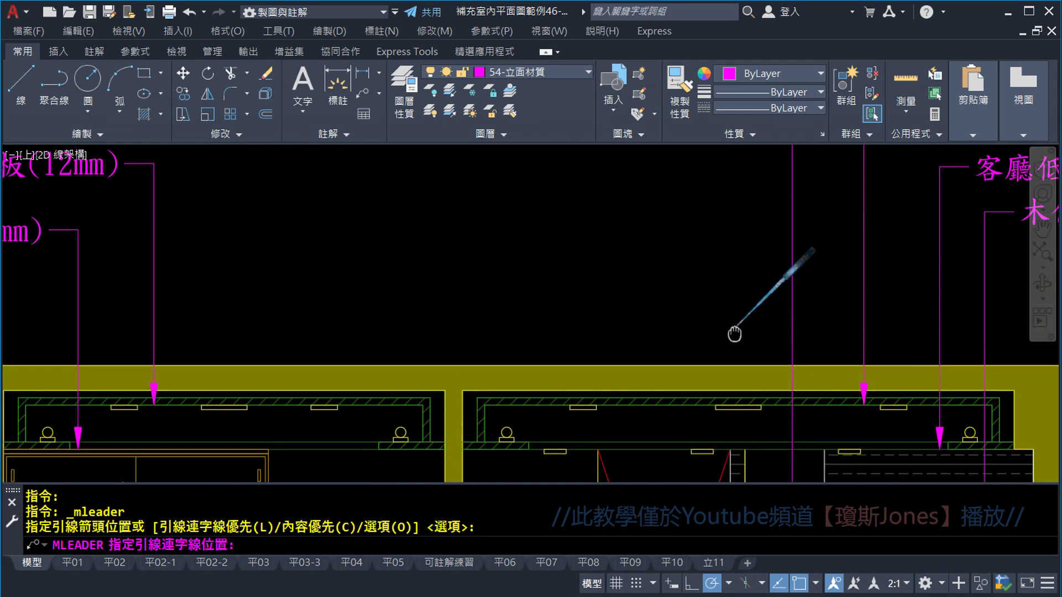
{"action": "left_click", "coordinate": [737, 205]}
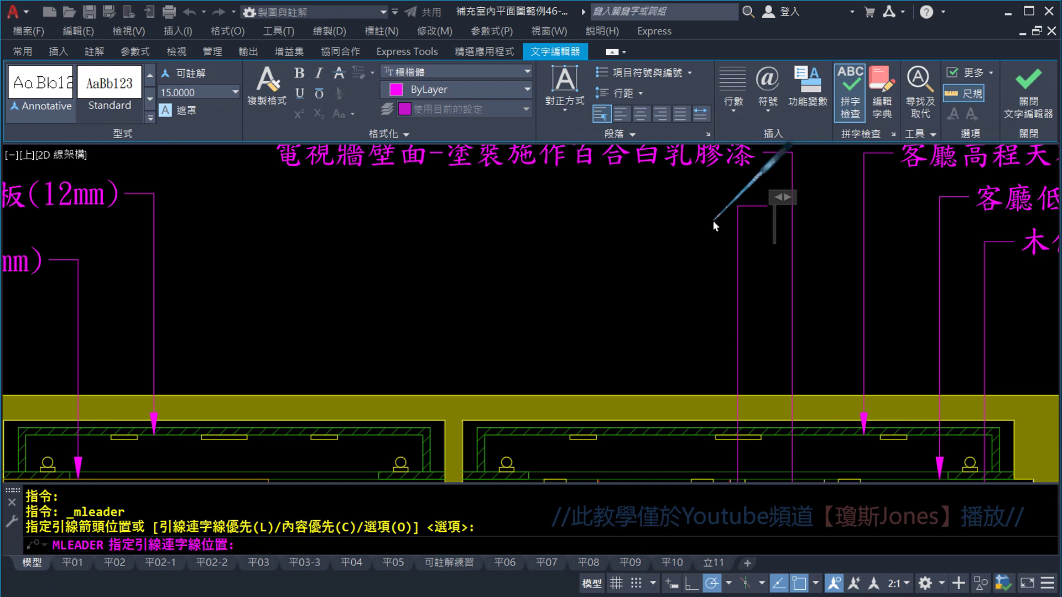
{"action": "middle_click_drag", "start_coordinate": [653, 214], "coordinate": [558, 212]}
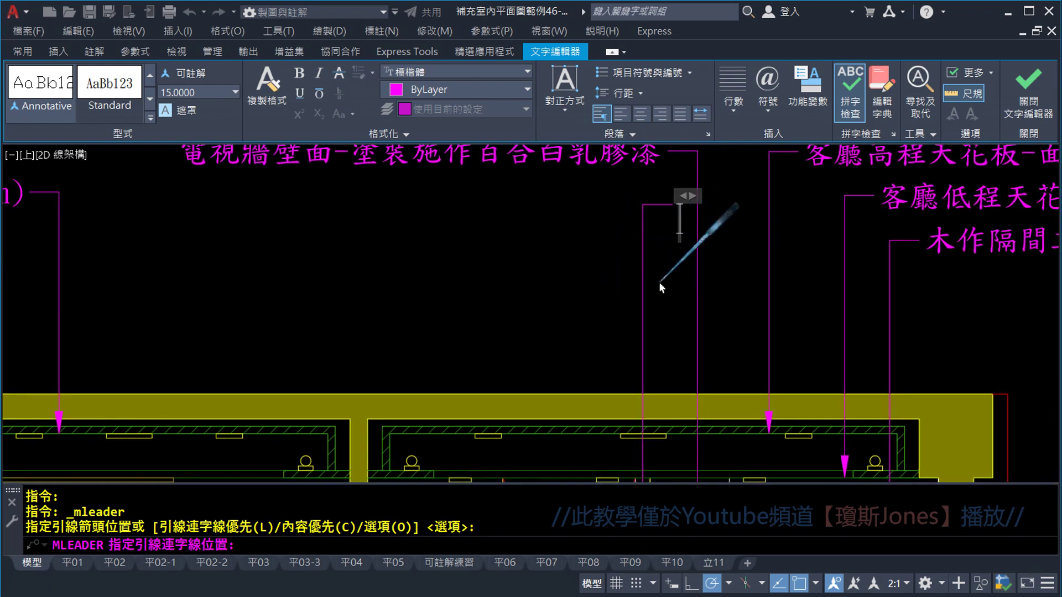
{"action": "middle_click_drag", "start_coordinate": [659, 281], "coordinate": [670, 211]}
{"action": "scroll", "coordinate": [673, 215], "scroll_direction": "down", "scroll_amount": 2}
{"action": "scroll", "coordinate": [670, 258], "scroll_direction": "up", "scroll_amount": 1}
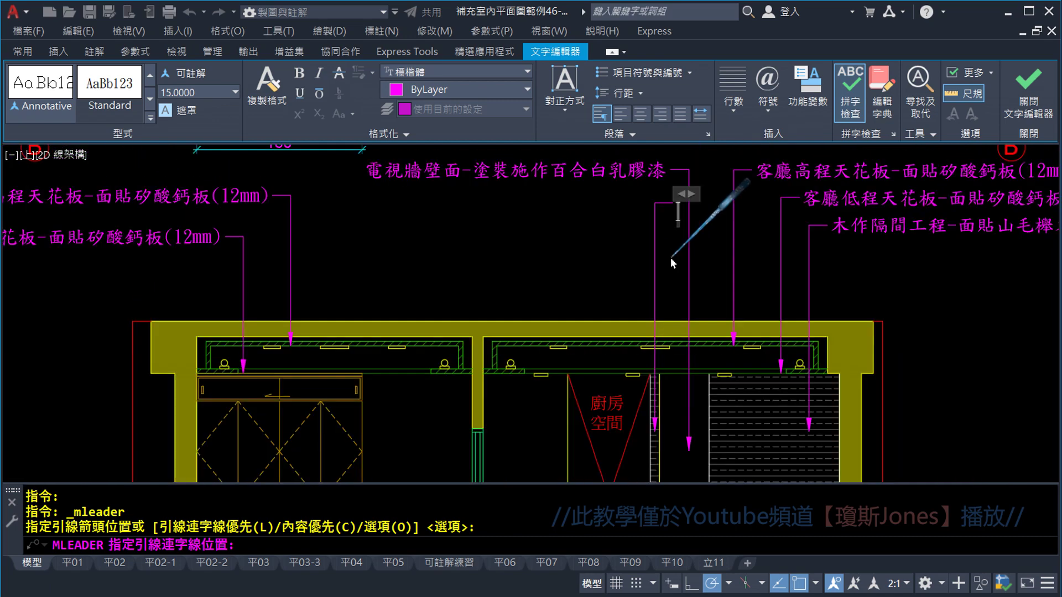
{"action": "key", "text": "Escape"}
{"action": "left_click", "coordinate": [656, 255]}
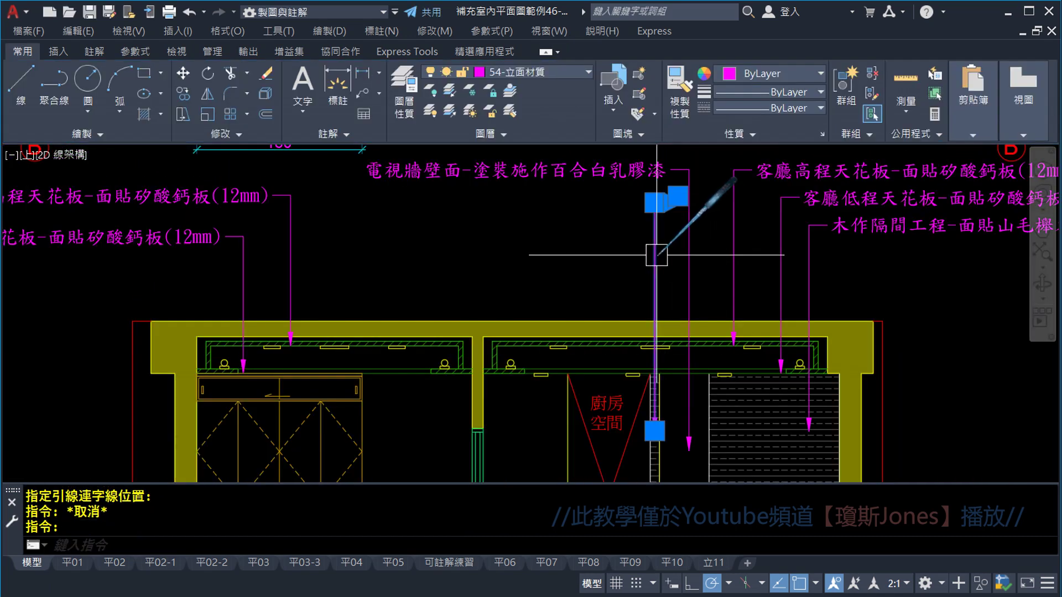
{"action": "key", "text": "Delete"}
Step: Place a new multileader with its arrow on the partition wall and landing beside the TV-wall label
{"action": "left_click", "coordinate": [378, 93]}
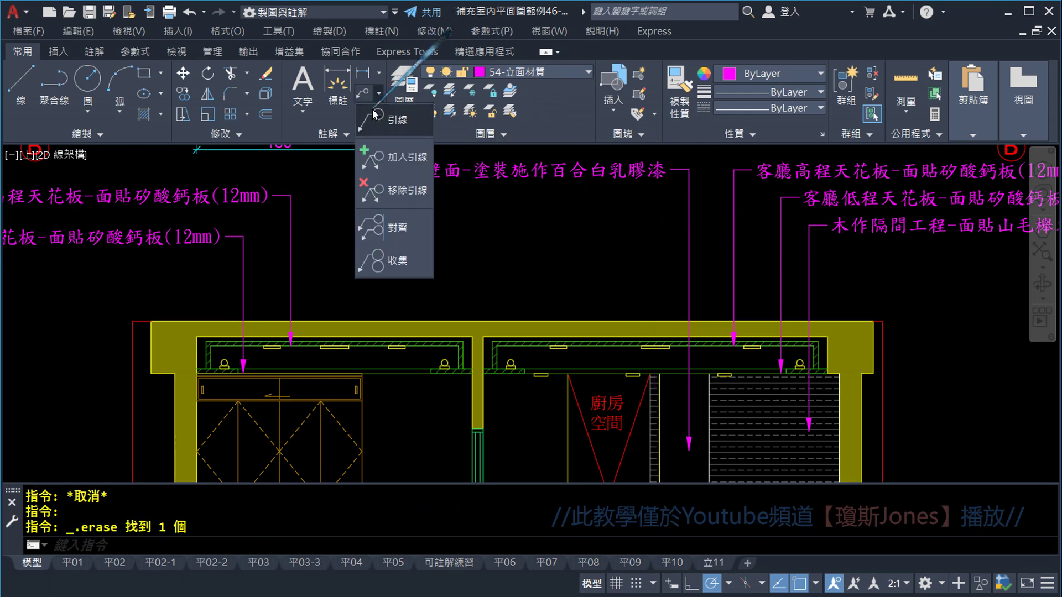
{"action": "left_click", "coordinate": [401, 123]}
{"action": "scroll", "coordinate": [612, 221], "scroll_direction": "up", "scroll_amount": 4}
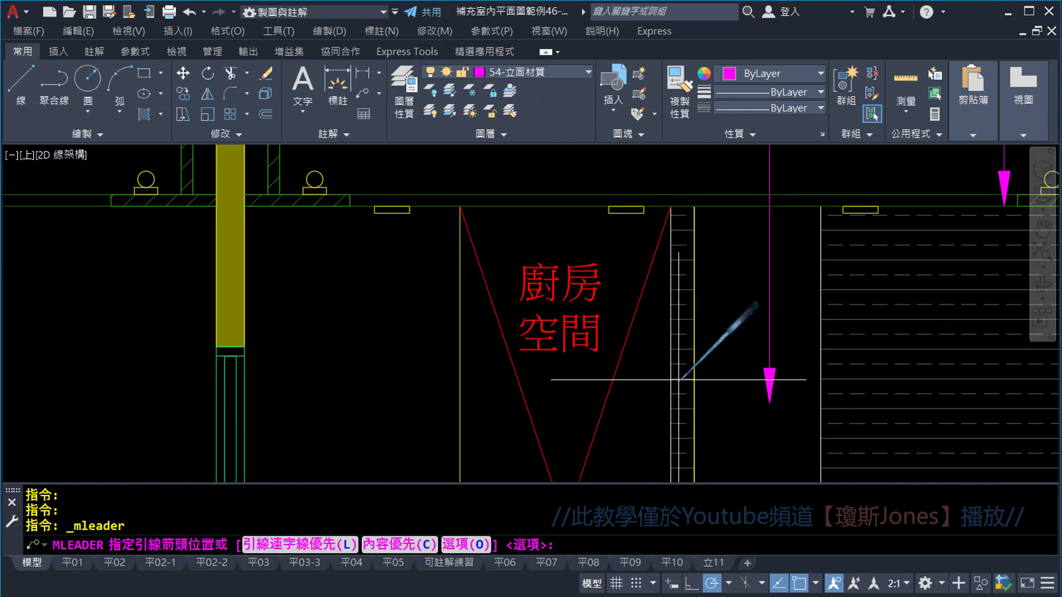
{"action": "left_click", "coordinate": [682, 381]}
{"action": "middle_click_drag", "start_coordinate": [649, 157], "coordinate": [635, 298]}
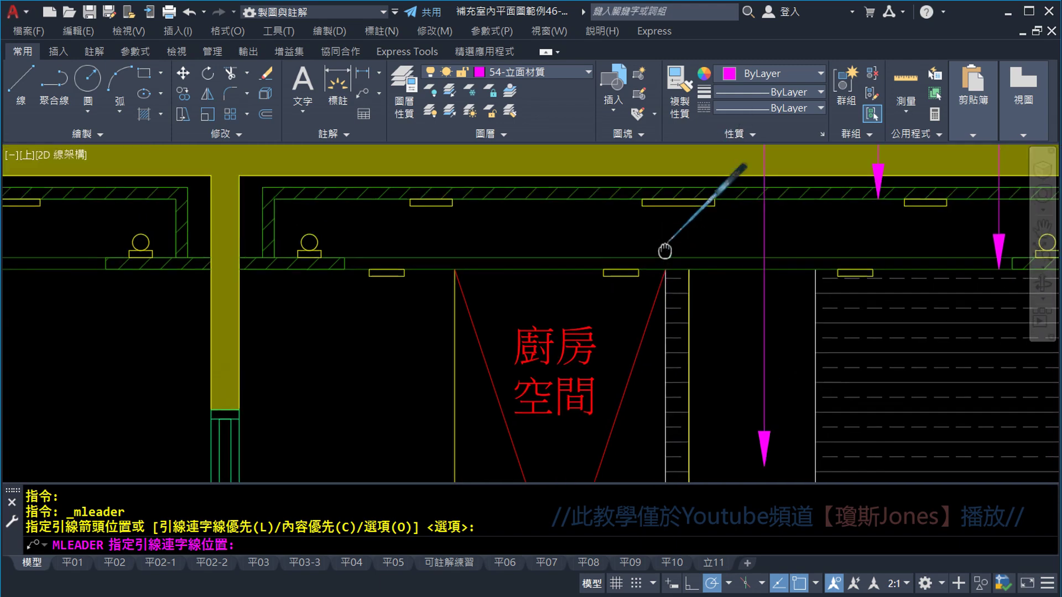
{"action": "scroll", "coordinate": [634, 298], "scroll_direction": "down", "scroll_amount": 3}
{"action": "scroll", "coordinate": [608, 260], "scroll_direction": "up", "scroll_amount": 2}
{"action": "scroll", "coordinate": [639, 253], "scroll_direction": "up", "scroll_amount": 2}
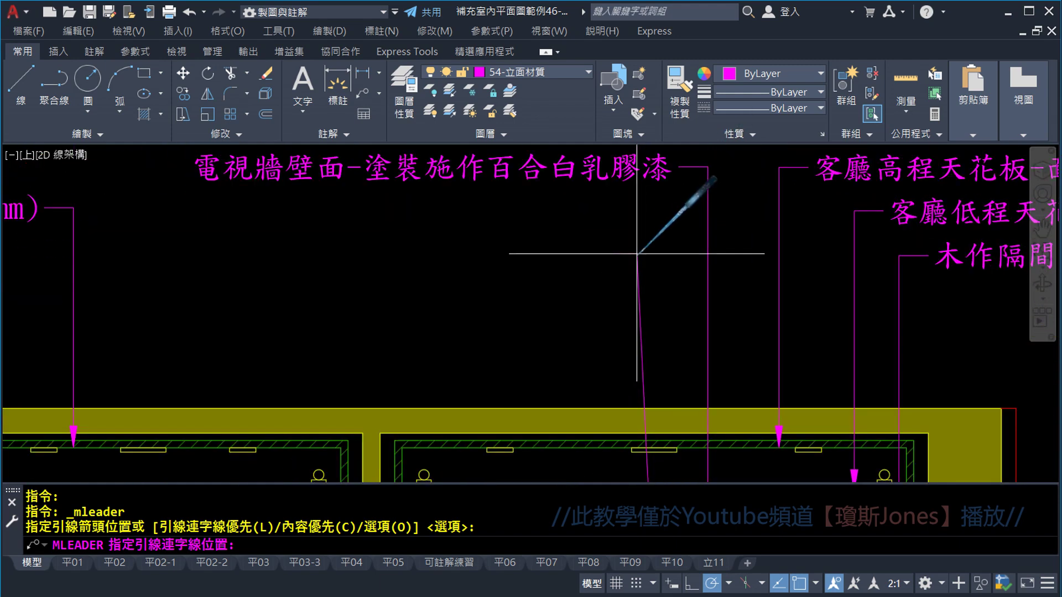
{"action": "left_click", "coordinate": [653, 225]}
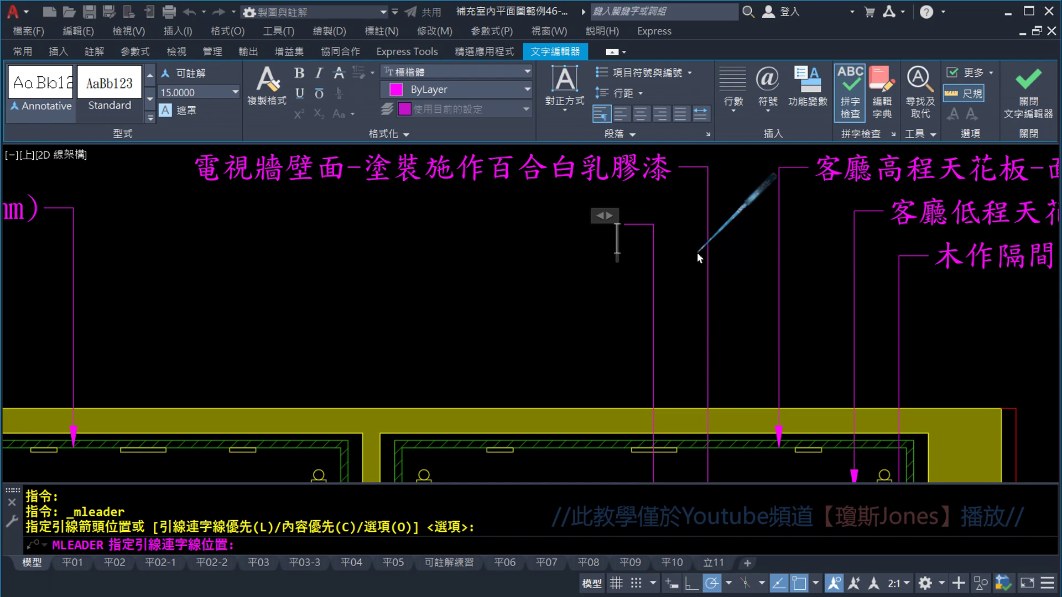
{"action": "middle_click_drag", "start_coordinate": [696, 253], "coordinate": [828, 295]}
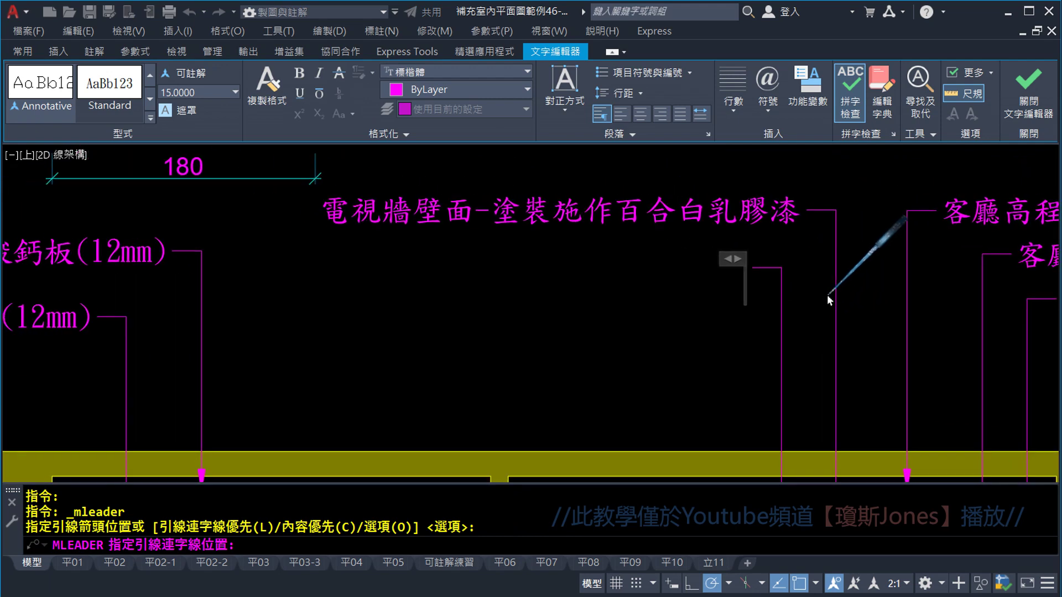
Step: Enter the label text 木作隔間牆-面貼百合白人造木皮, fixing typos, and close the text editor
{"action": "type", "text": "ㄇ"}
{"action": "type", "text": "木"}
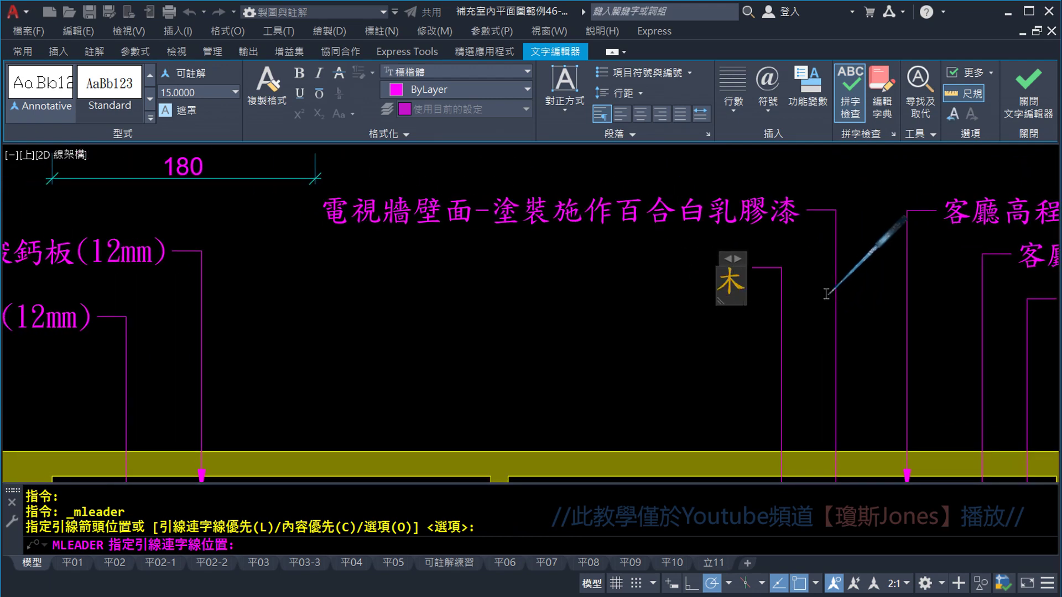
{"action": "type", "text": "隔間牆"}
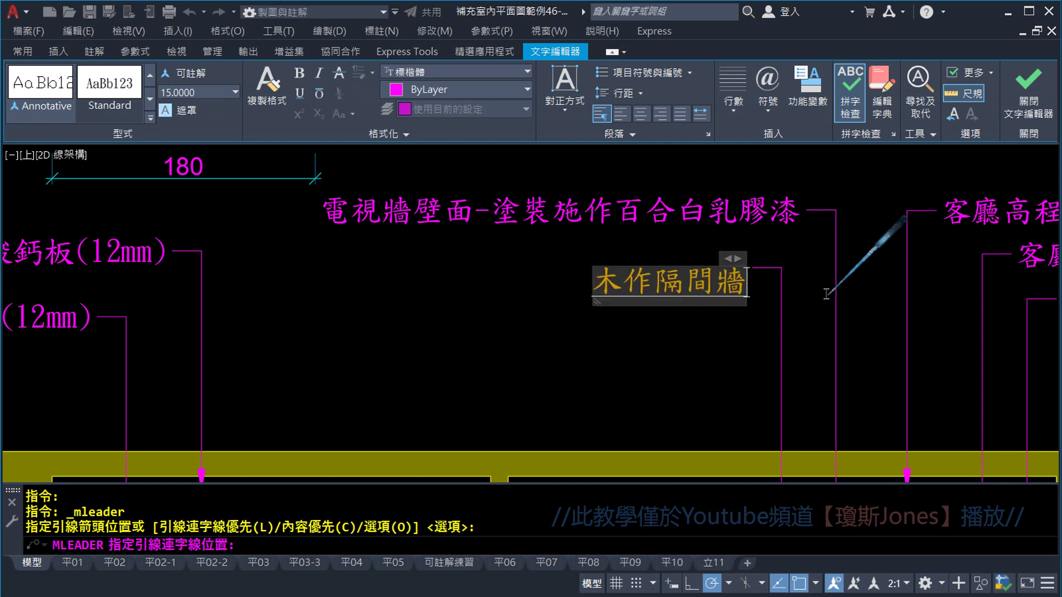
{"action": "type", "text": "-"}
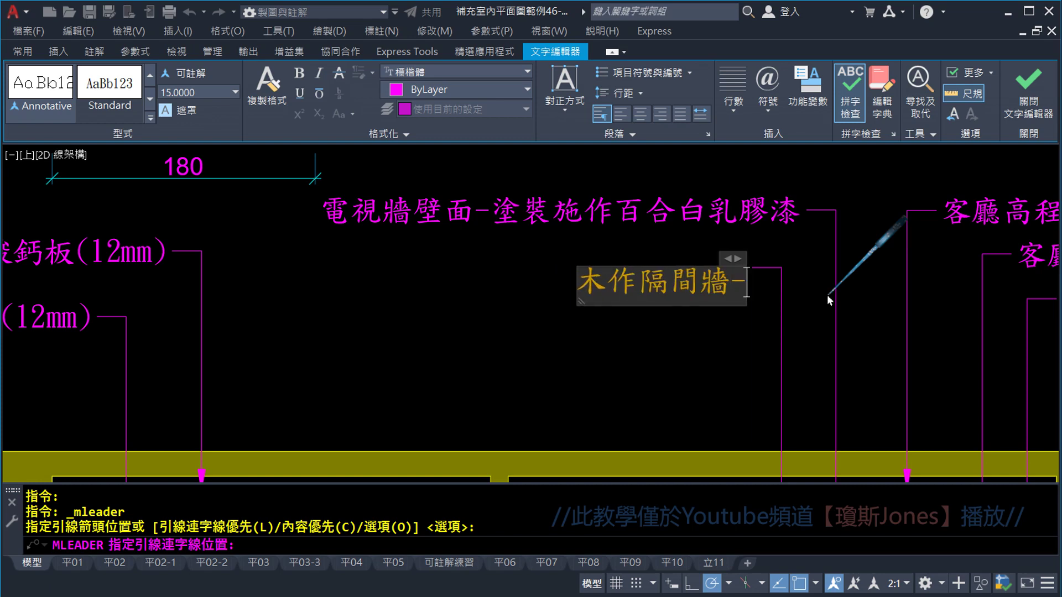
{"action": "type", "text": "面"}
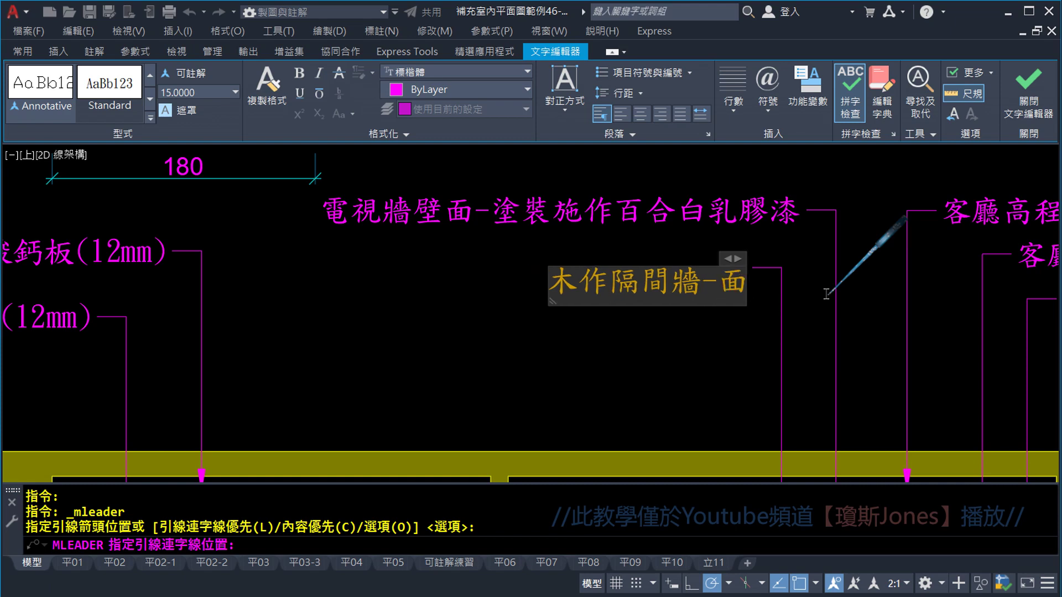
{"action": "type", "text": "貼"}
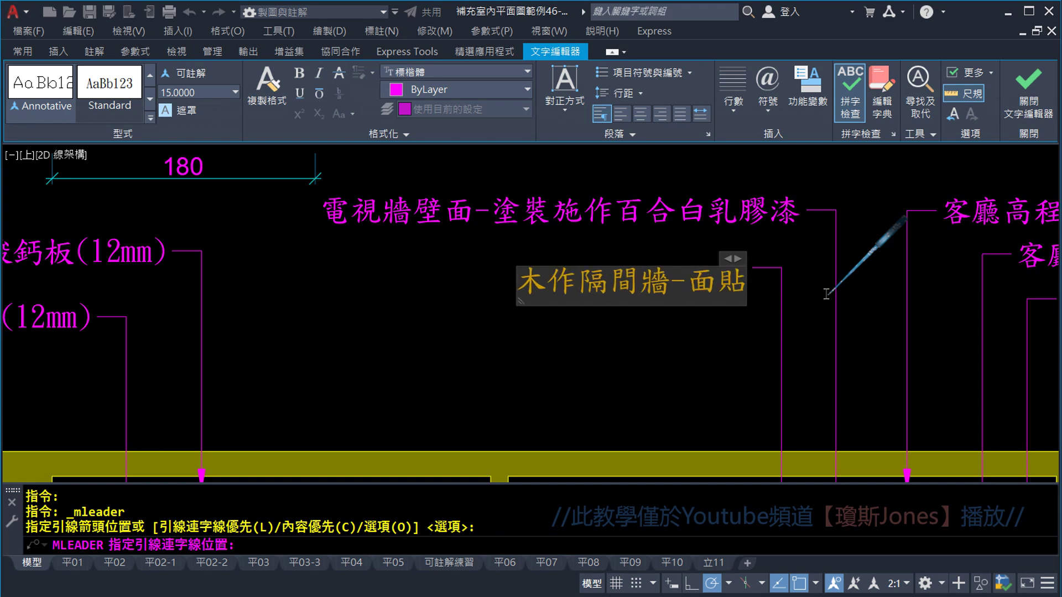
{"action": "type", "text": "白"}
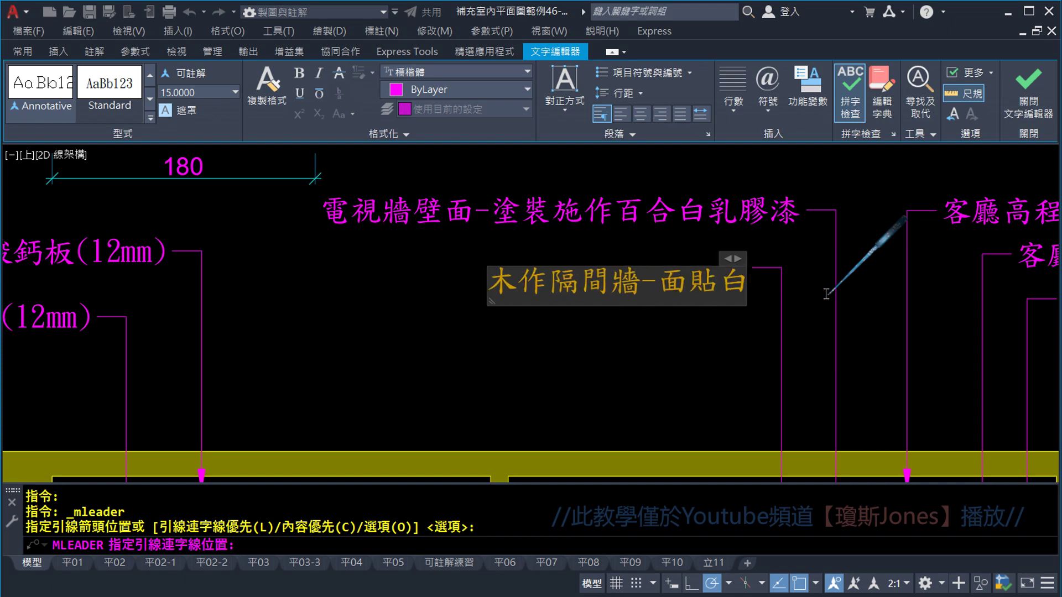
{"action": "type", "text": "河白"}
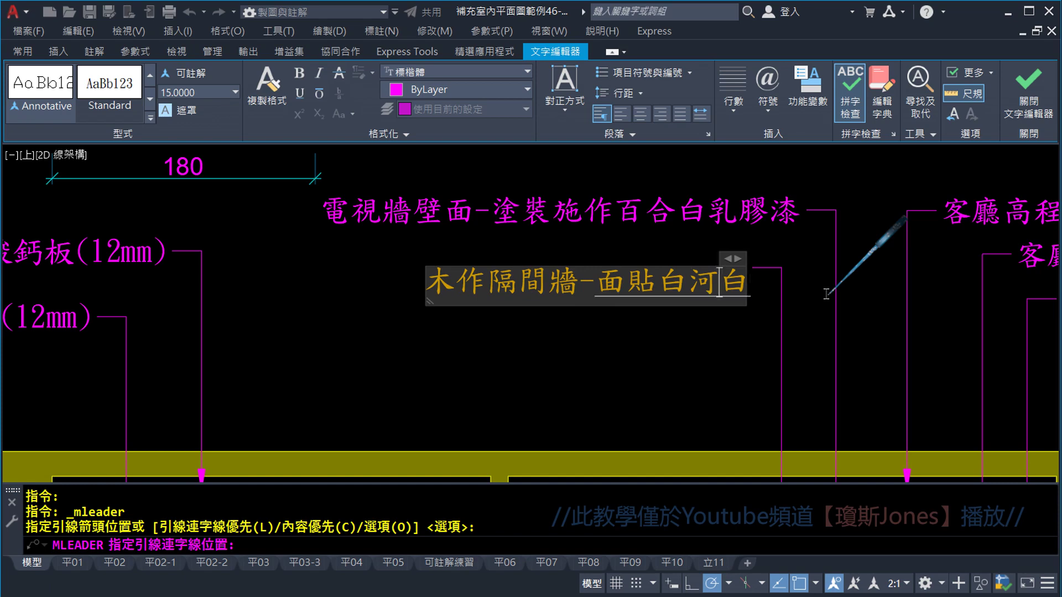
{"action": "key", "text": "BackSpace"}
{"action": "key", "text": "BackSpace"}
{"action": "type", "text": "ㄅ"}
{"action": "type", "text": "合"}
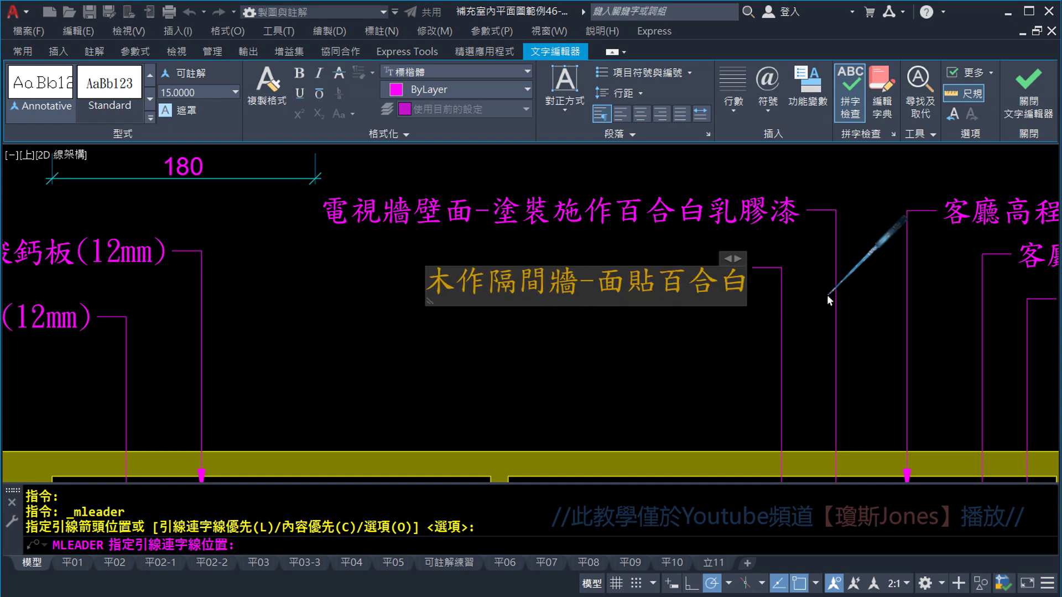
{"action": "type", "text": "ㄖㄣ人ㄗ造木"}
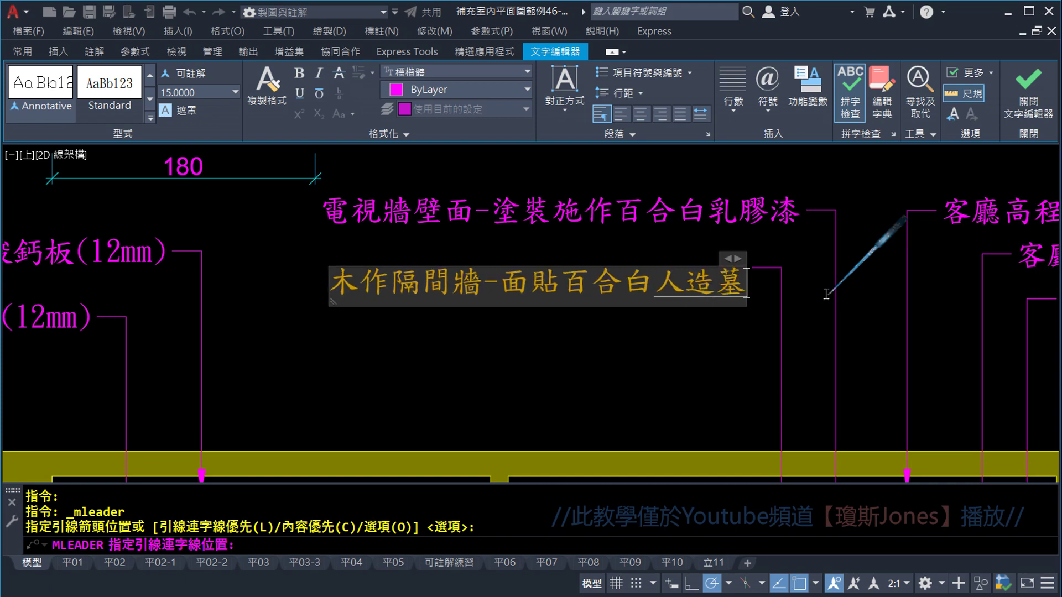
{"action": "type", "text": "皮"}
{"action": "key", "text": "Return"}
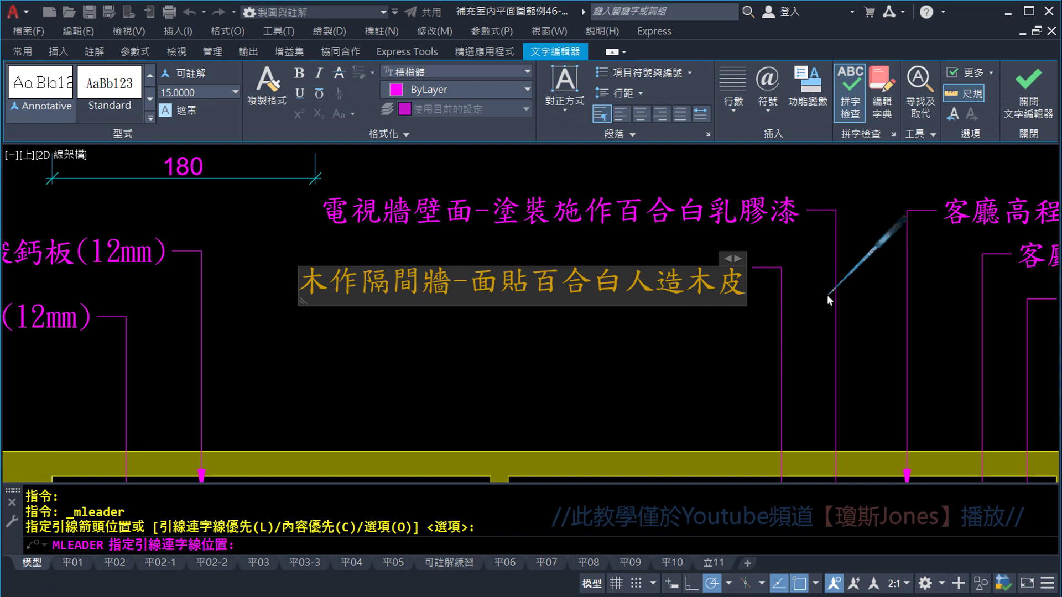
{"action": "left_click", "coordinate": [1015, 107]}
{"action": "left_click", "coordinate": [781, 304]}
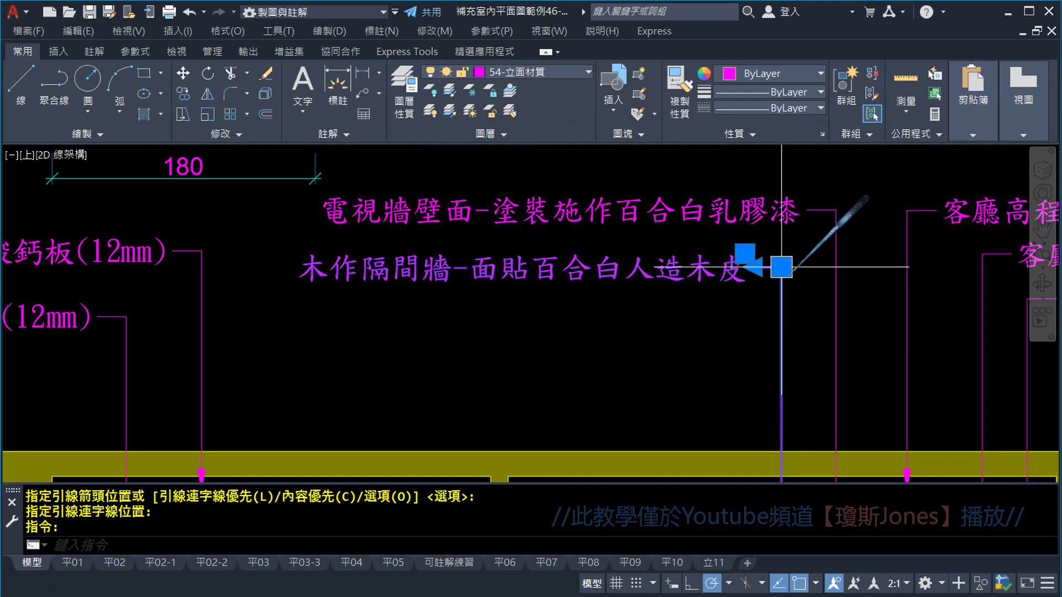
{"action": "left_click", "coordinate": [781, 267]}
{"action": "scroll", "coordinate": [781, 267], "scroll_direction": "up", "scroll_amount": 2}
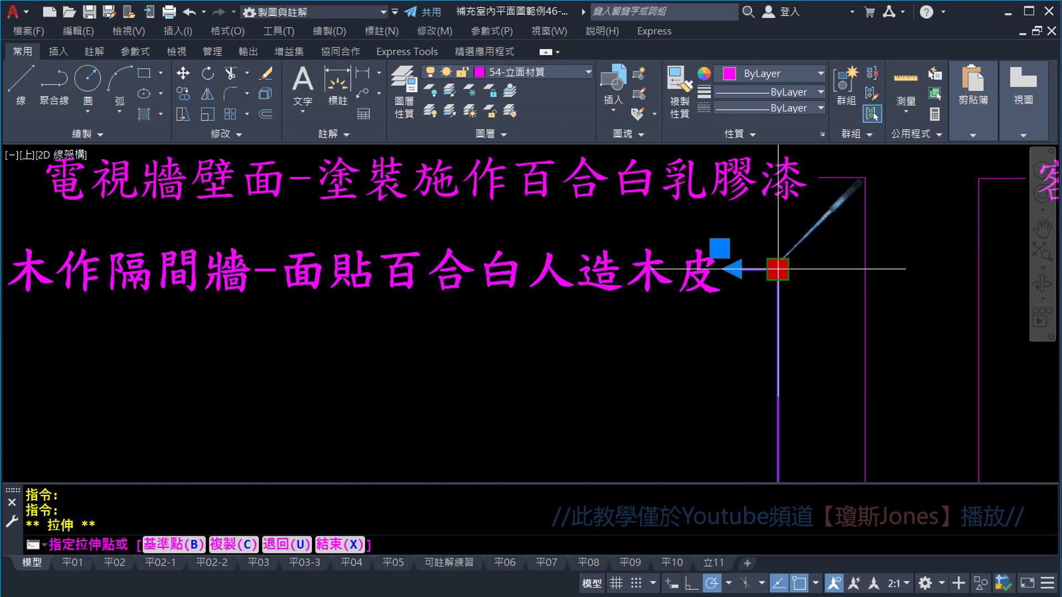
{"action": "key", "text": "Escape"}
{"action": "scroll", "coordinate": [780, 272], "scroll_direction": "down", "scroll_amount": 3}
{"action": "scroll", "coordinate": [785, 277], "scroll_direction": "down", "scroll_amount": 3}
{"action": "scroll", "coordinate": [795, 314], "scroll_direction": "up", "scroll_amount": 2}
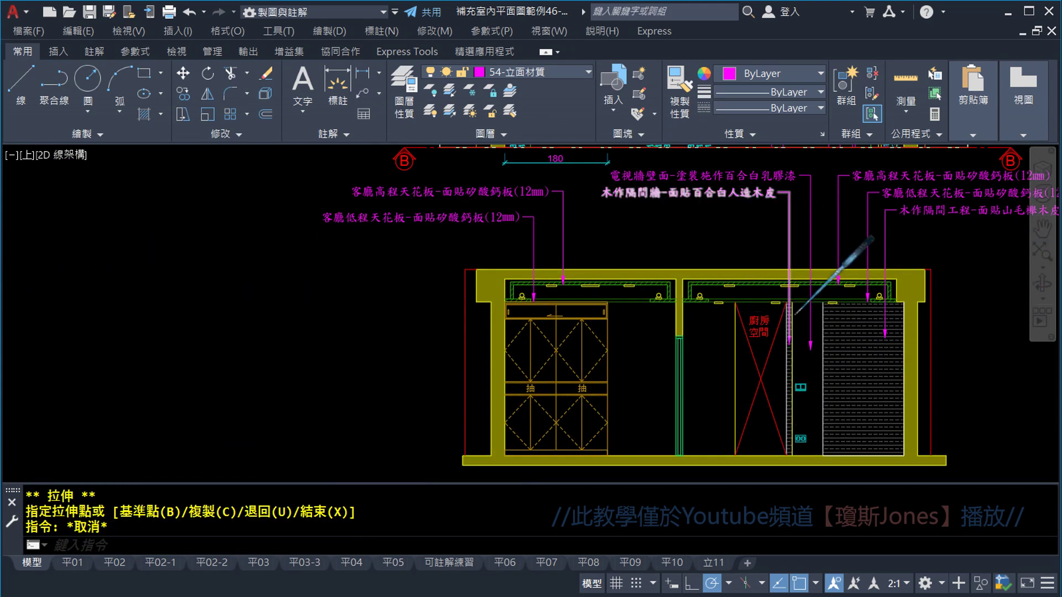
{"action": "scroll", "coordinate": [795, 314], "scroll_direction": "up", "scroll_amount": 2}
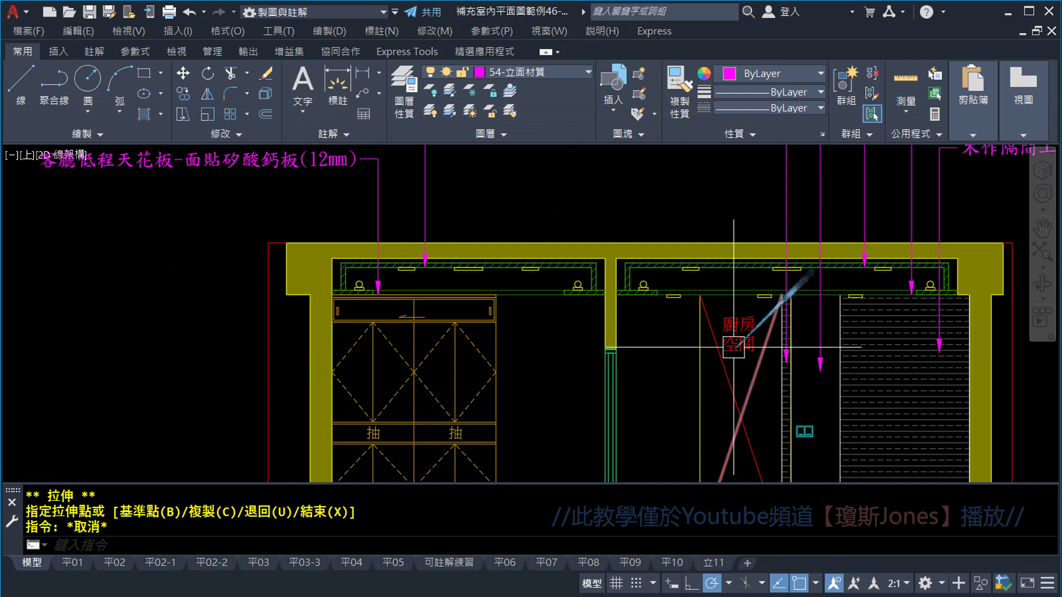
{"action": "middle_click_drag", "start_coordinate": [734, 349], "coordinate": [878, 406]}
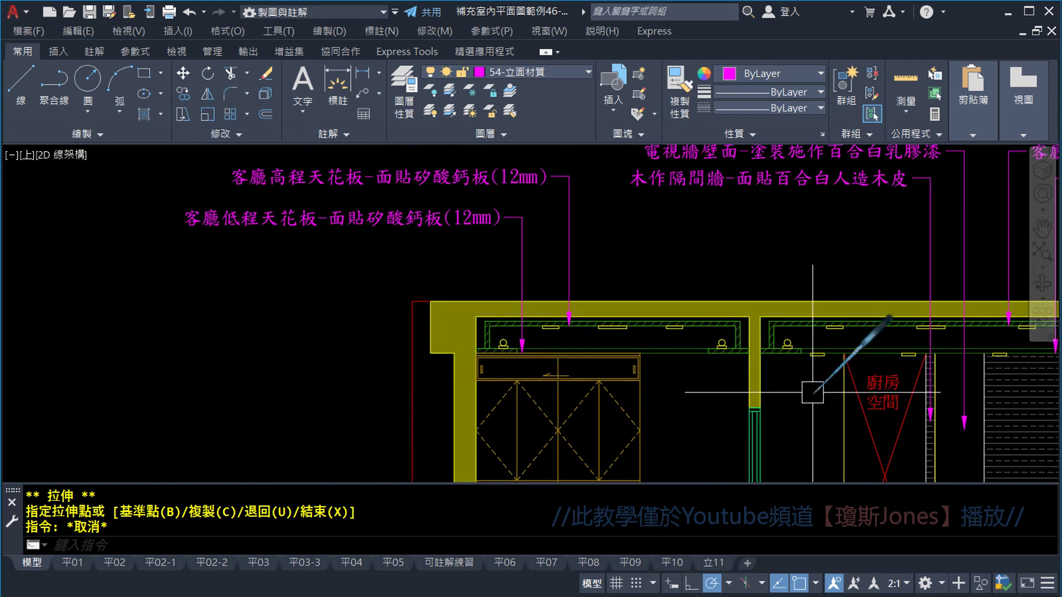
{"action": "scroll", "coordinate": [812, 393], "scroll_direction": "down", "scroll_amount": 3}
{"action": "scroll", "coordinate": [819, 224], "scroll_direction": "up", "scroll_amount": 3}
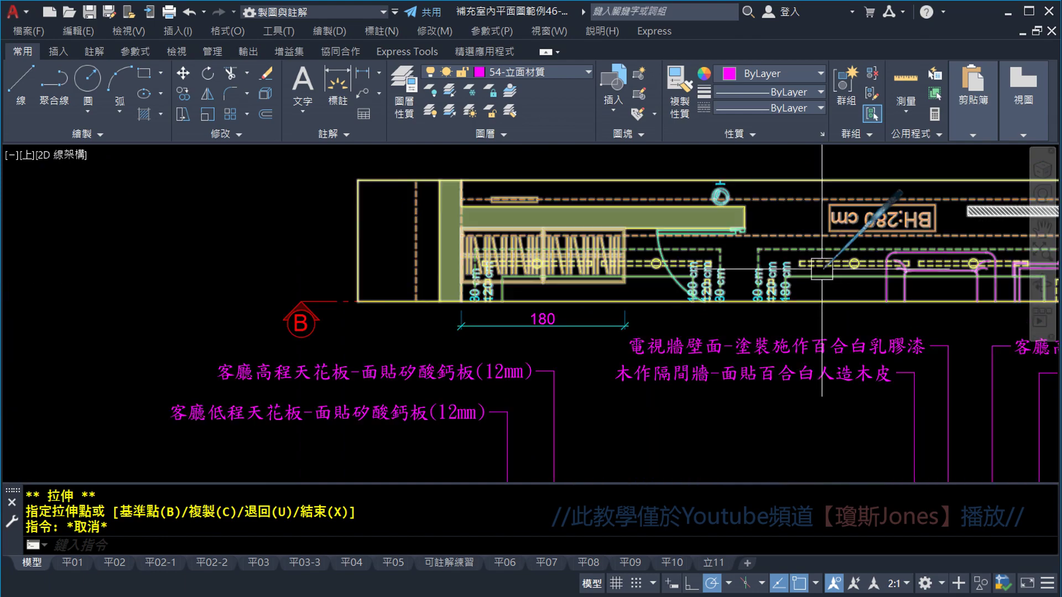
{"action": "middle_click_drag", "start_coordinate": [776, 218], "coordinate": [759, 313]}
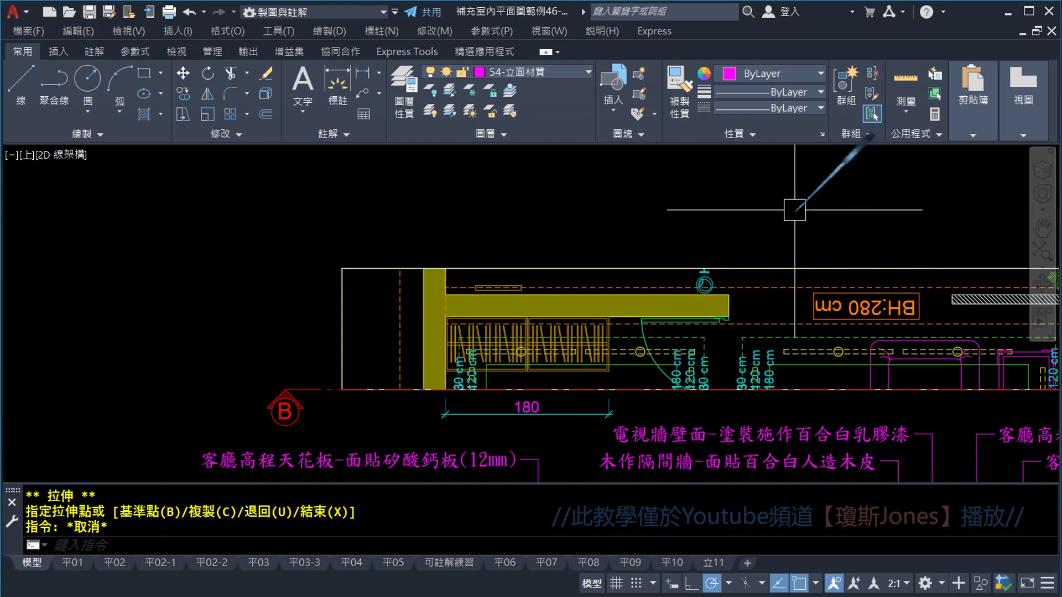
{"action": "mouse_move", "coordinate": [816, 422]}
{"action": "middle_mouse_down"}
{"action": "mouse_move", "coordinate": [816, 394]}
{"action": "mouse_move", "coordinate": [777, 304]}
{"action": "middle_mouse_up"}
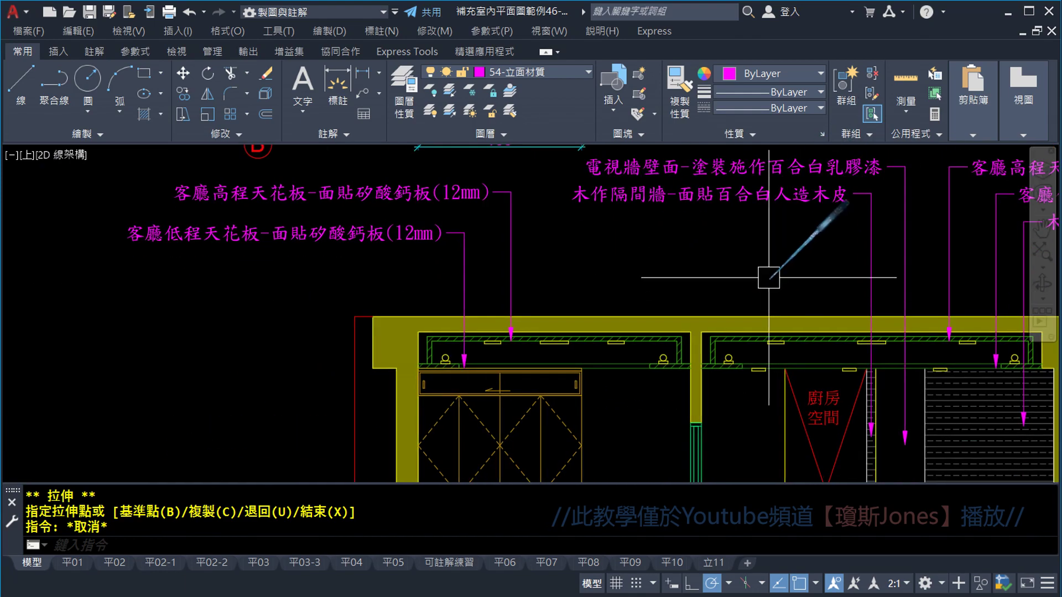
{"action": "middle_click_drag", "start_coordinate": [744, 266], "coordinate": [675, 243]}
{"action": "scroll", "coordinate": [655, 257], "scroll_direction": "up", "scroll_amount": 3}
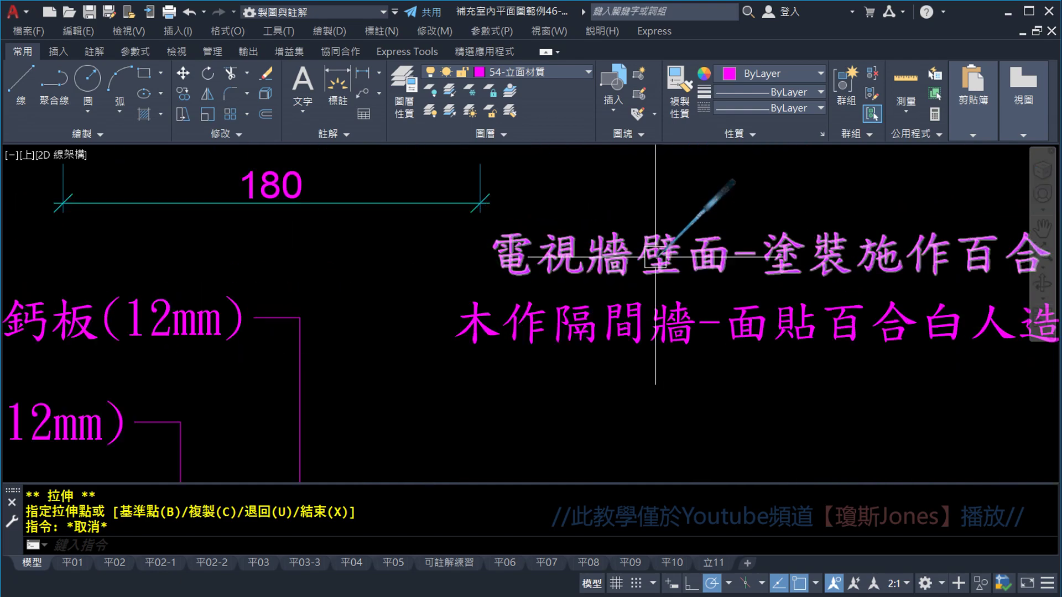
{"action": "scroll", "coordinate": [742, 288], "scroll_direction": "down", "scroll_amount": 2}
{"action": "middle_click_drag", "start_coordinate": [782, 360], "coordinate": [764, 289]}
{"action": "scroll", "coordinate": [746, 266], "scroll_direction": "up", "scroll_amount": 2}
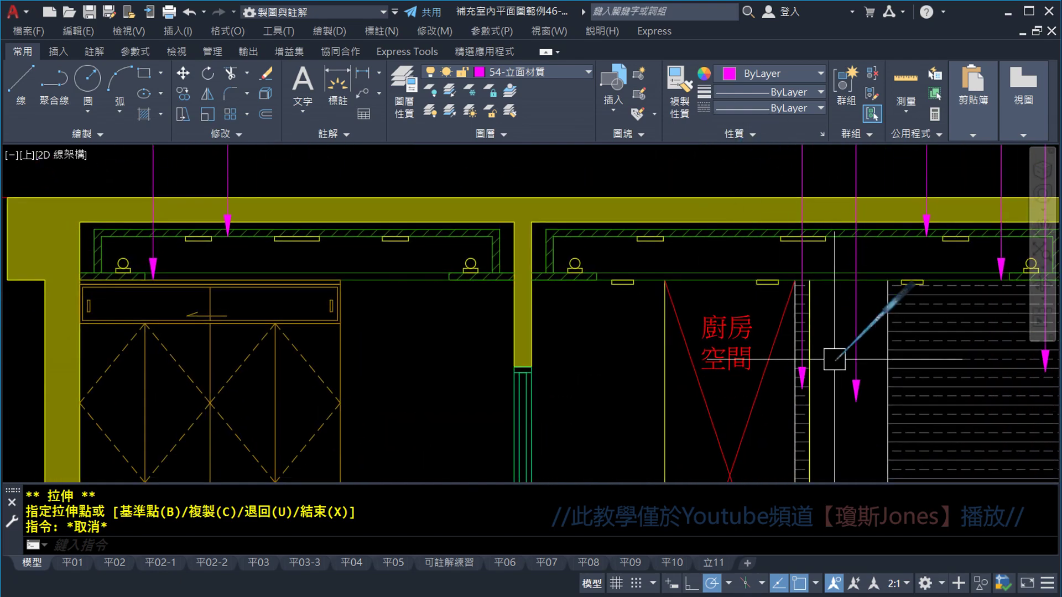
{"action": "scroll", "coordinate": [834, 359], "scroll_direction": "down", "scroll_amount": 2}
{"action": "middle_click_drag", "start_coordinate": [834, 359], "coordinate": [824, 443]}
{"action": "scroll", "coordinate": [844, 376], "scroll_direction": "up", "scroll_amount": 2}
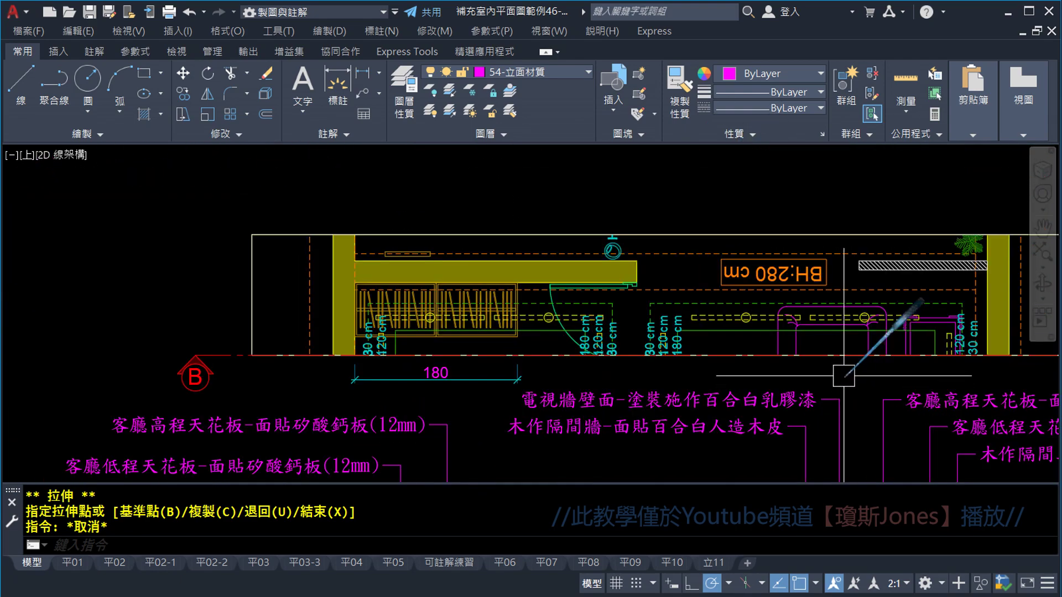
{"action": "middle_click_drag", "start_coordinate": [885, 310], "coordinate": [872, 403]}
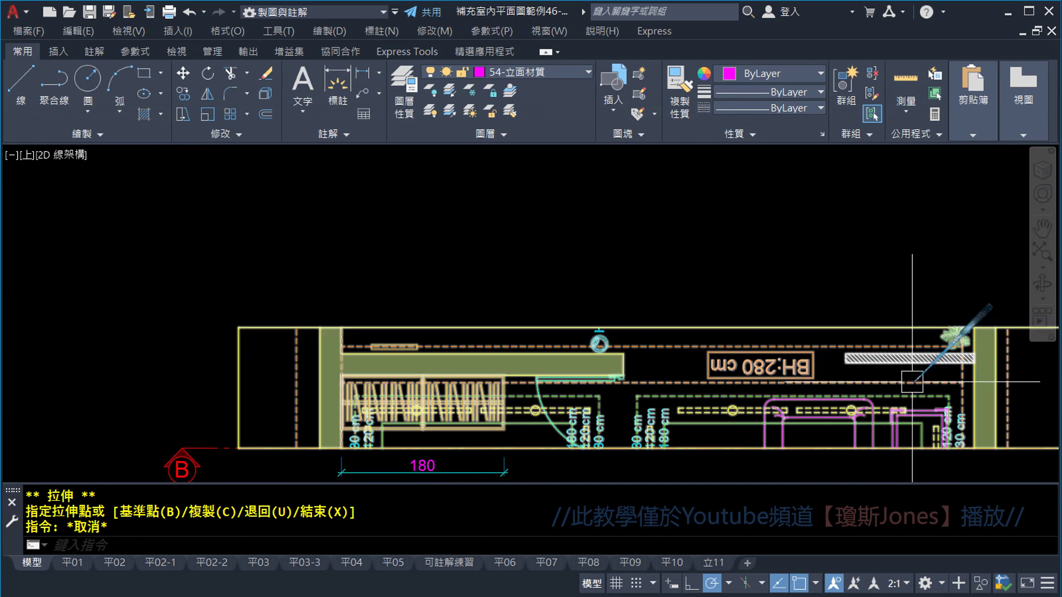
{"action": "left_click", "coordinate": [912, 328]}
{"action": "middle_click_drag", "start_coordinate": [1050, 381], "coordinate": [897, 311]}
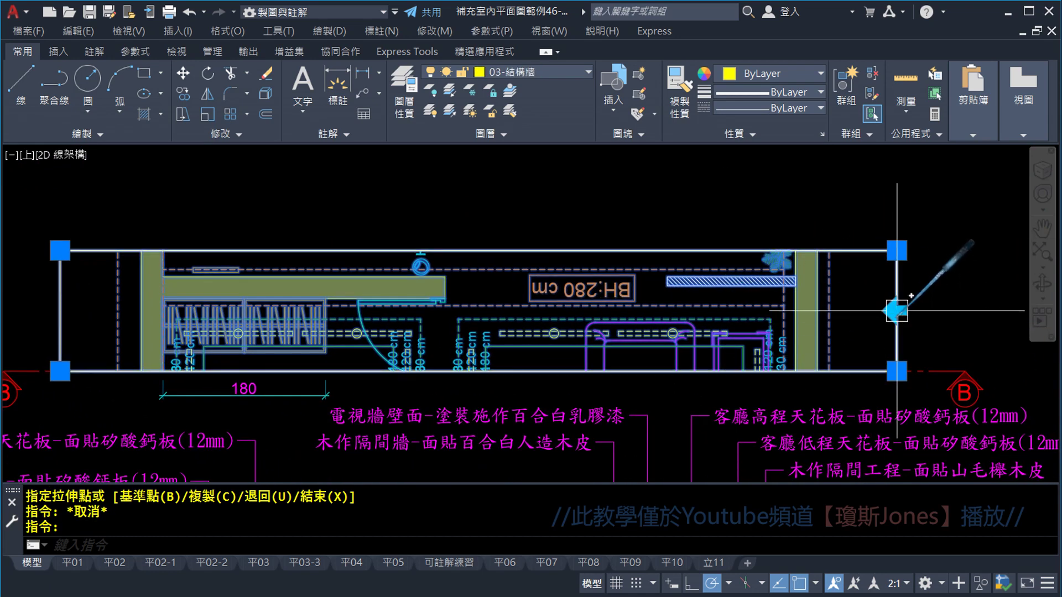
{"action": "middle_click_drag", "start_coordinate": [617, 277], "coordinate": [646, 427]}
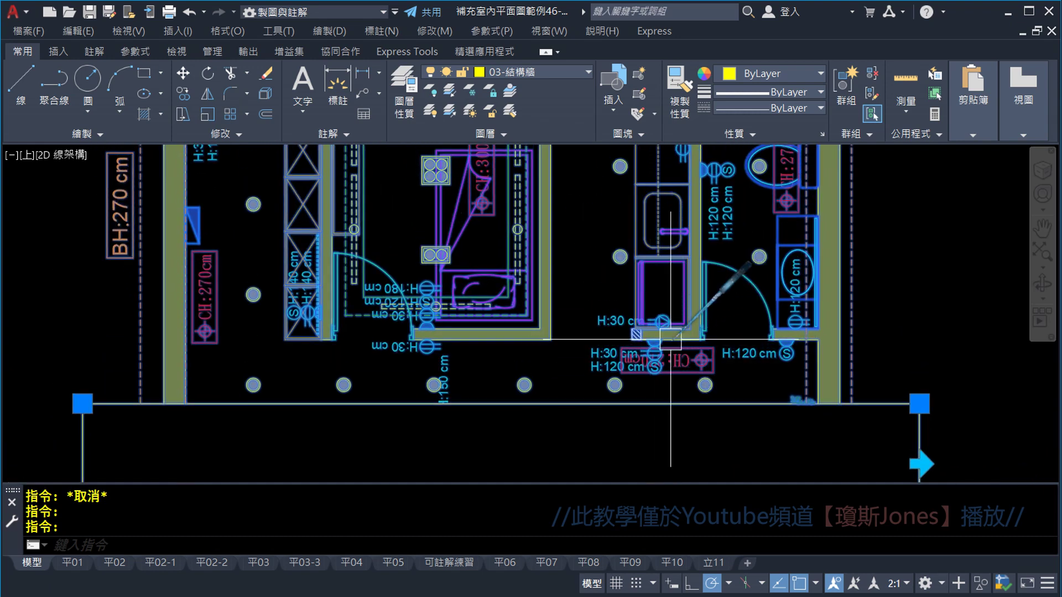
{"action": "mouse_move", "coordinate": [652, 319]}
{"action": "middle_mouse_down"}
{"action": "mouse_move", "coordinate": [661, 382]}
{"action": "mouse_move", "coordinate": [656, 285]}
{"action": "mouse_move", "coordinate": [710, 313]}
{"action": "mouse_move", "coordinate": [846, 315]}
{"action": "middle_mouse_up"}
{"action": "mouse_move", "coordinate": [688, 314]}
{"action": "middle_mouse_down"}
{"action": "mouse_move", "coordinate": [721, 463]}
{"action": "mouse_move", "coordinate": [723, 388]}
{"action": "mouse_move", "coordinate": [647, 280]}
{"action": "middle_mouse_up"}
{"action": "middle_click_drag", "start_coordinate": [868, 372], "coordinate": [661, 304]}
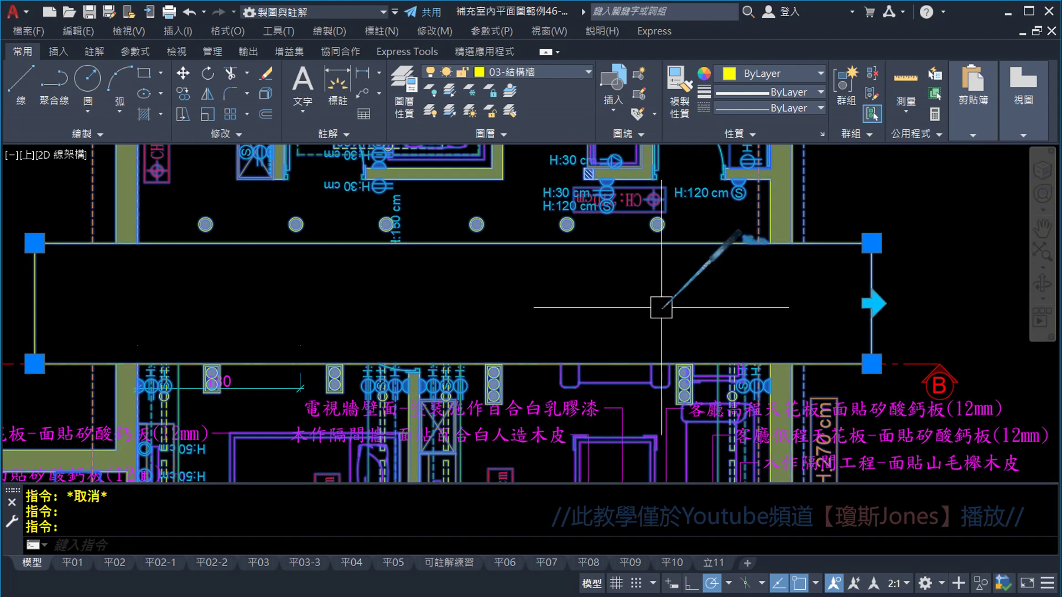
{"action": "middle_click_drag", "start_coordinate": [636, 372], "coordinate": [636, 270]}
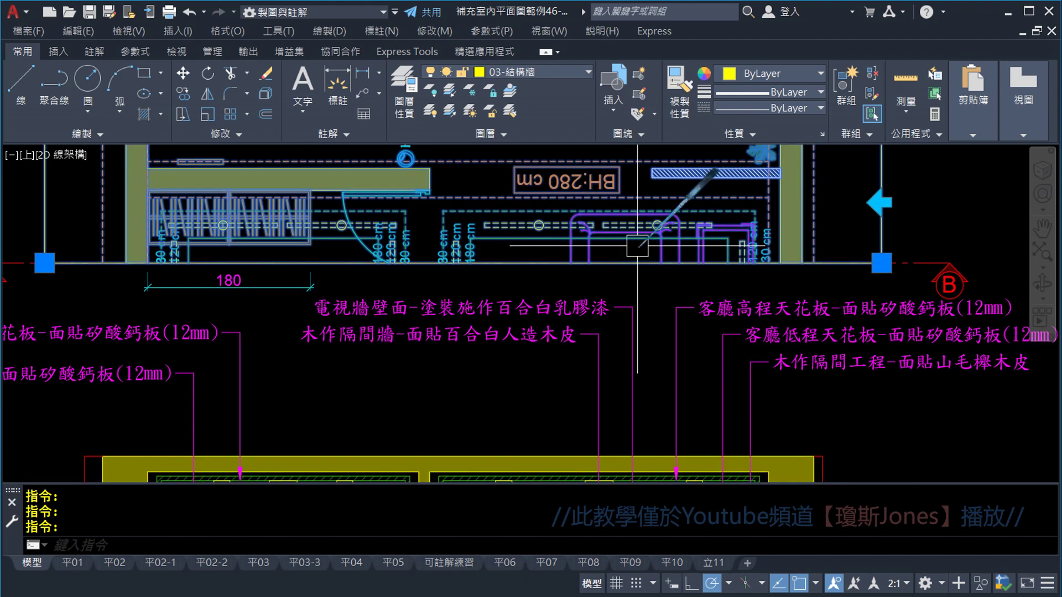
{"action": "key", "text": "Escape"}
{"action": "middle_click_drag", "start_coordinate": [401, 305], "coordinate": [514, 251]}
{"action": "scroll", "coordinate": [514, 250], "scroll_direction": "up", "scroll_amount": 2}
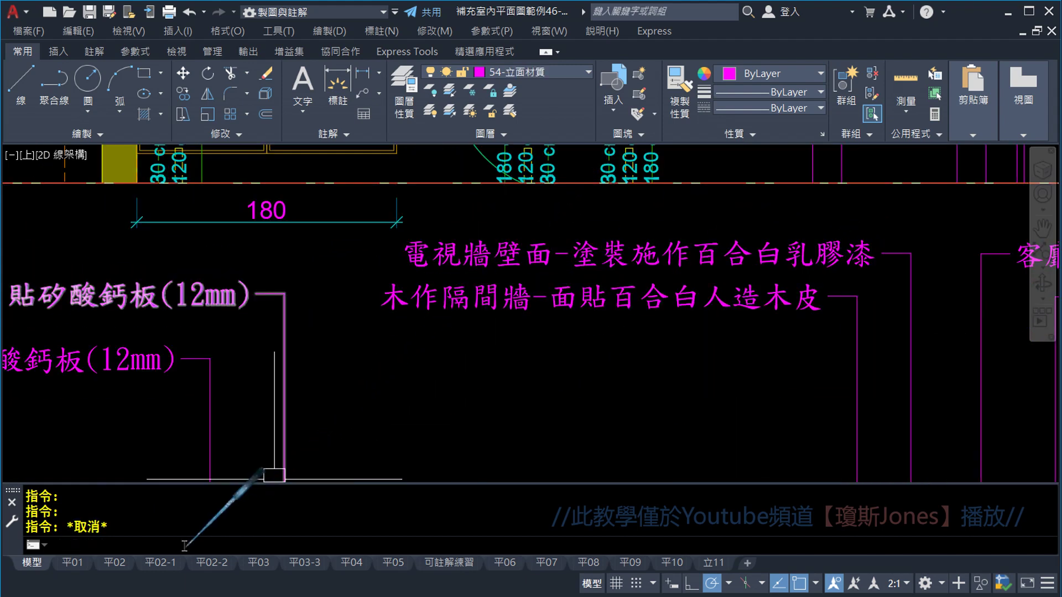
Step: Edit the copied TV-wall label with ED so it reads 廚房隔間牆壁面-塗裝施作百合白乳膠漆
{"action": "type", "text": "ed"}
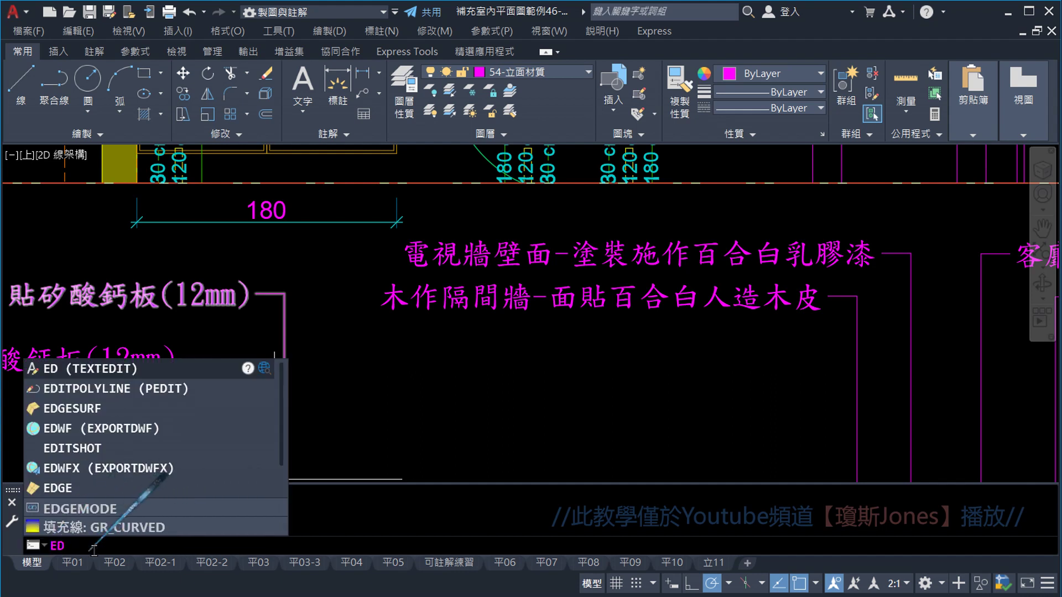
{"action": "key", "text": "Return"}
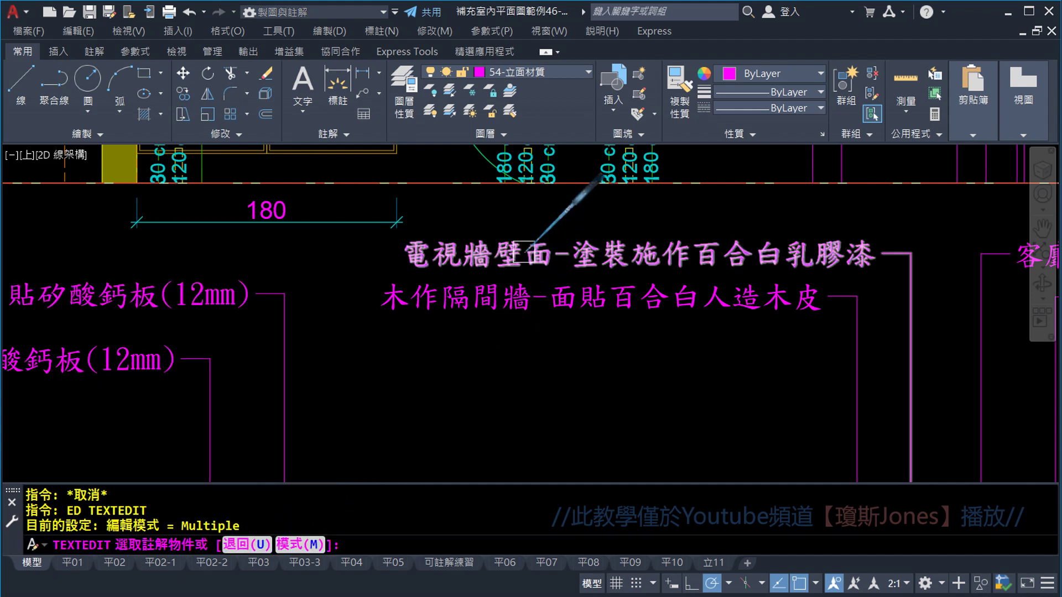
{"action": "left_click", "coordinate": [524, 253]}
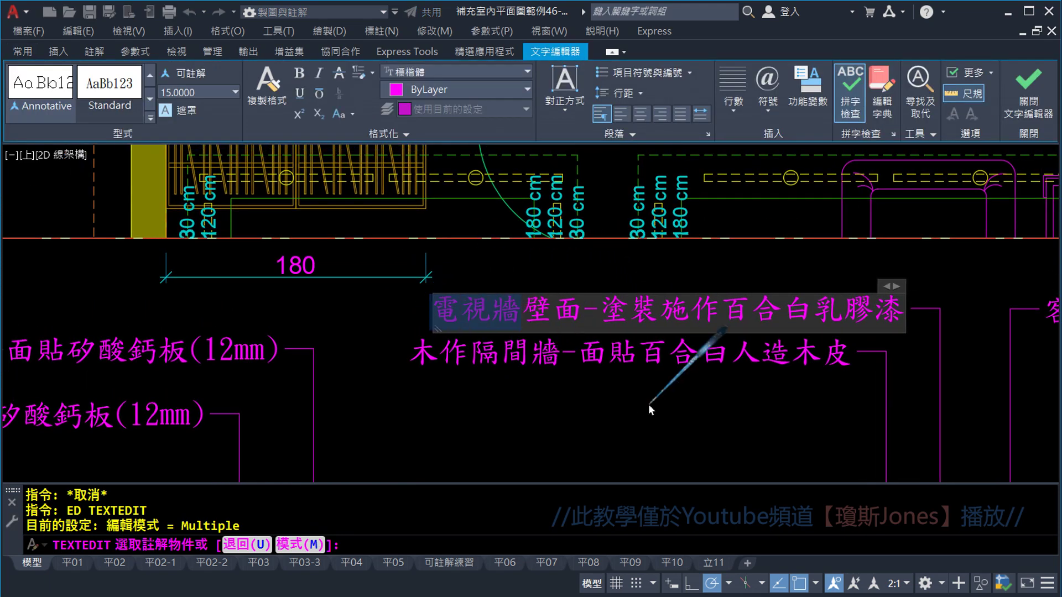
{"action": "key", "text": "BackSpace"}
{"action": "type", "text": "彳"}
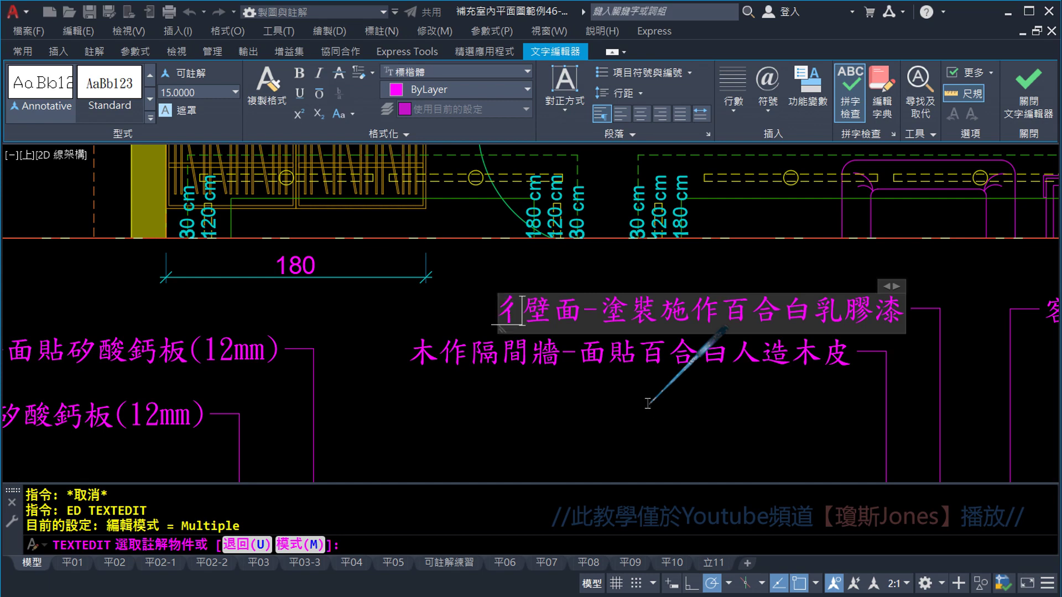
{"action": "type", "text": "除匚"}
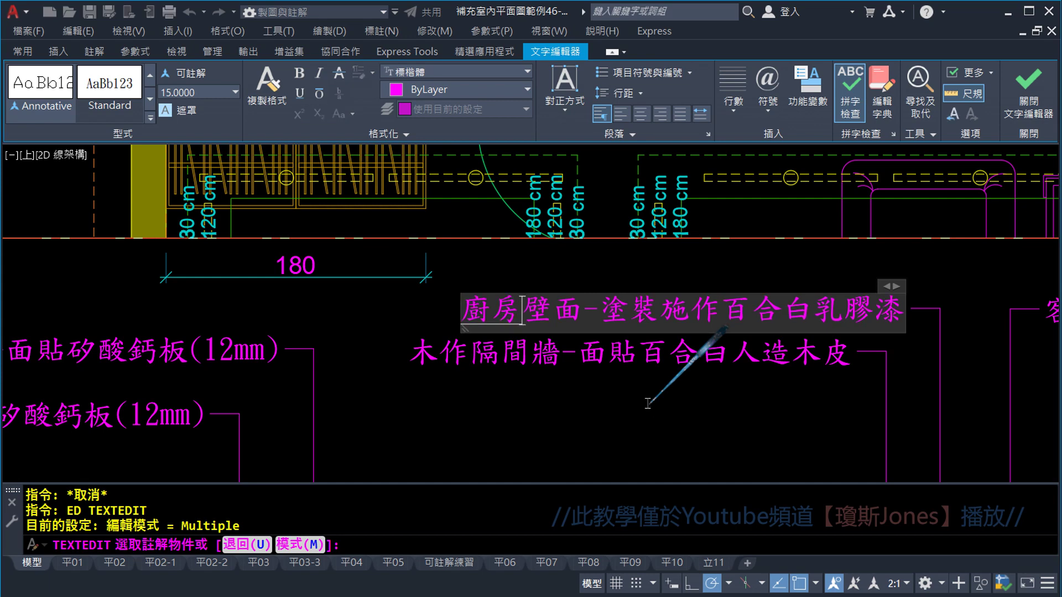
{"action": "type", "text": "ㄍㄜ"}
{"action": "type", "text": "間牆"}
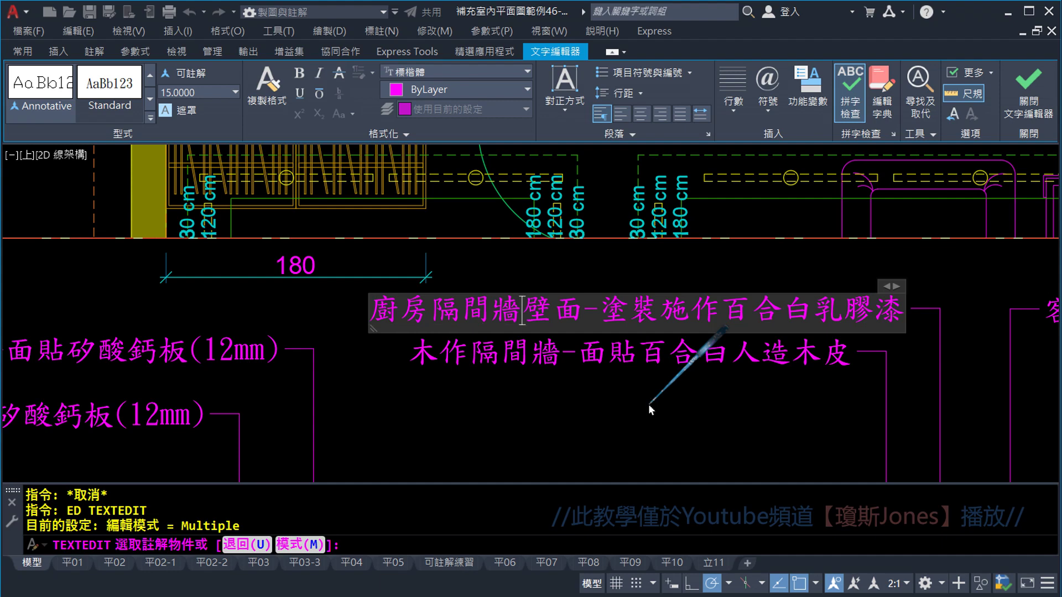
{"action": "left_click", "coordinate": [648, 409]}
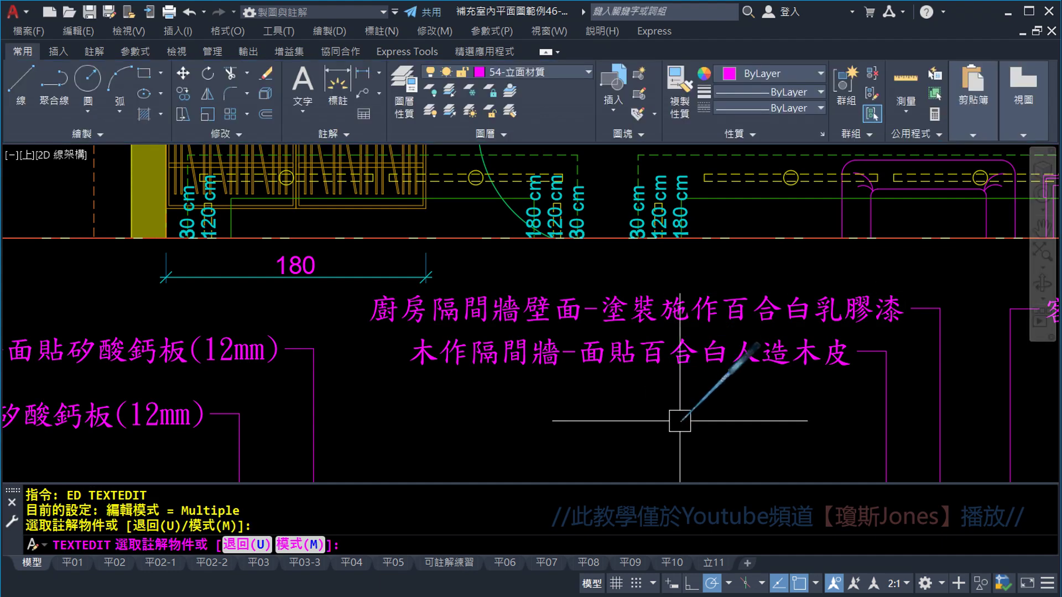
{"action": "key", "text": "Escape"}
{"action": "scroll", "coordinate": [679, 421], "scroll_direction": "down", "scroll_amount": 3}
{"action": "middle_click_drag", "start_coordinate": [763, 420], "coordinate": [755, 275]}
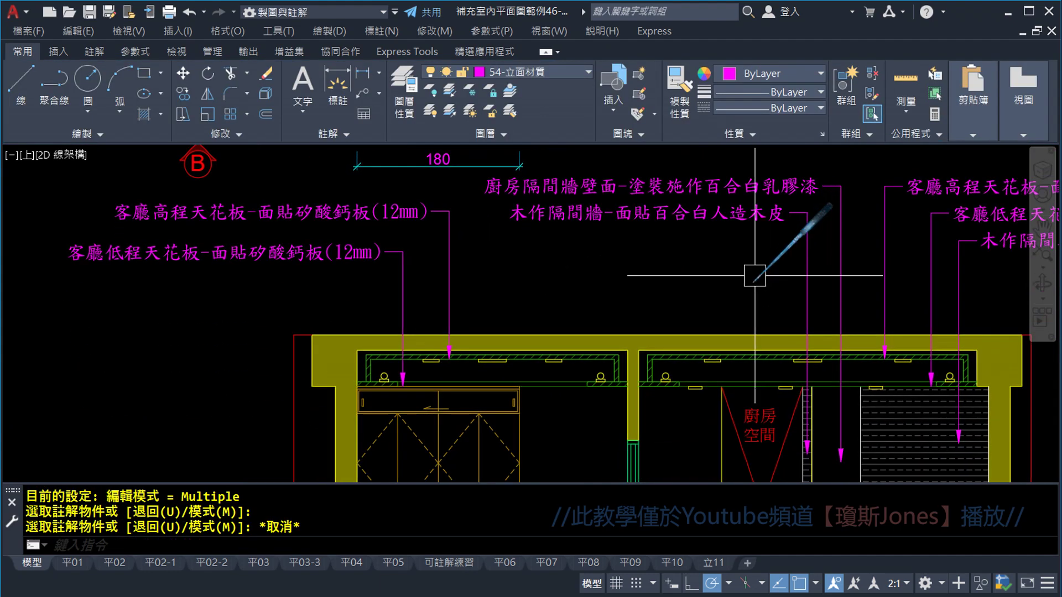
Step: Copy the kitchen partition wall label to the left, using its arrow tip as base point
{"action": "middle_click_drag", "start_coordinate": [679, 288], "coordinate": [676, 339]}
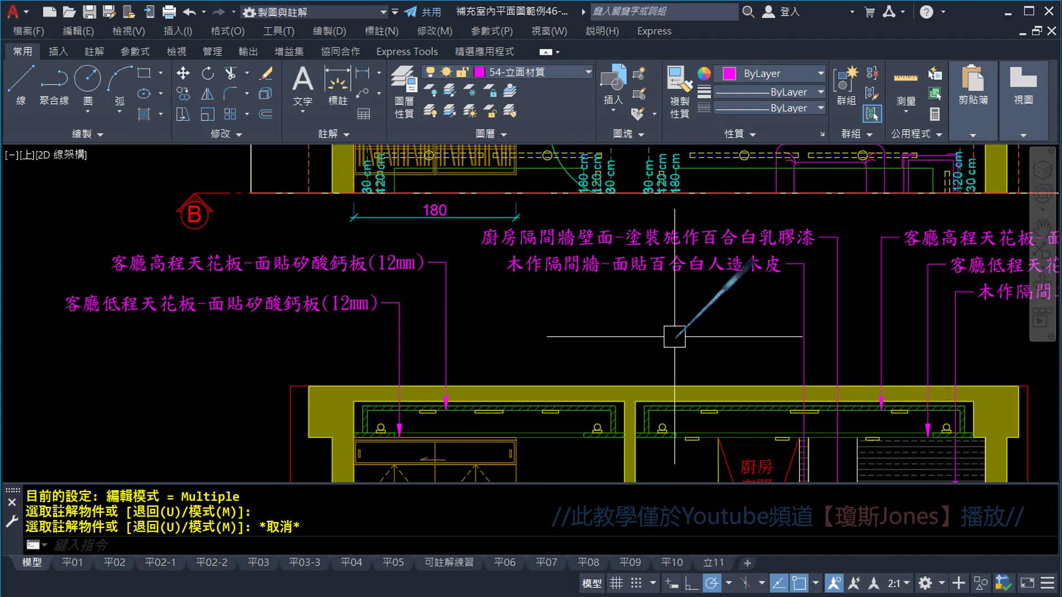
{"action": "left_click", "coordinate": [185, 96]}
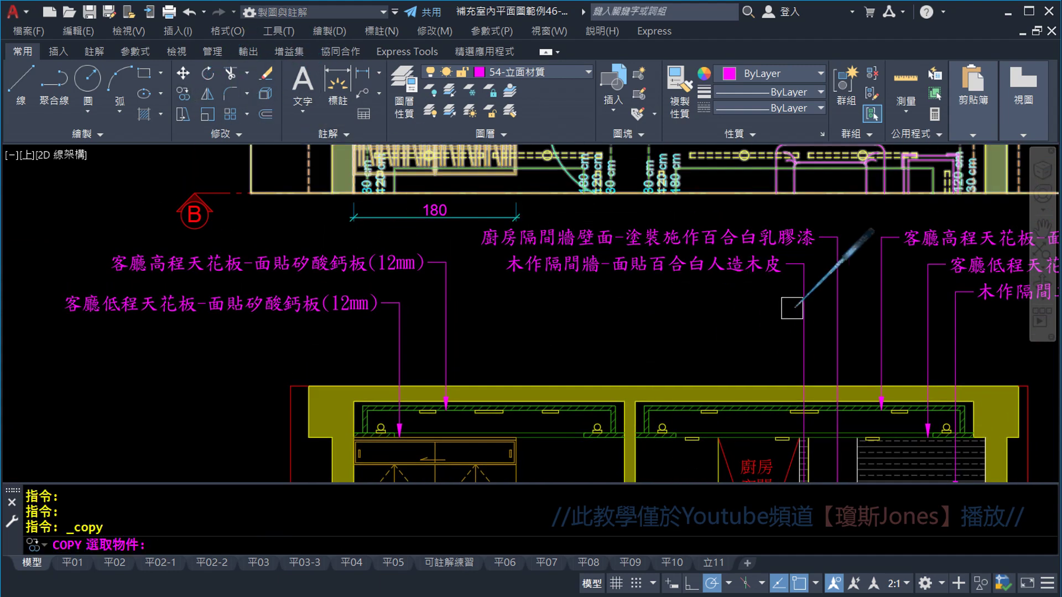
{"action": "left_click", "coordinate": [843, 243]}
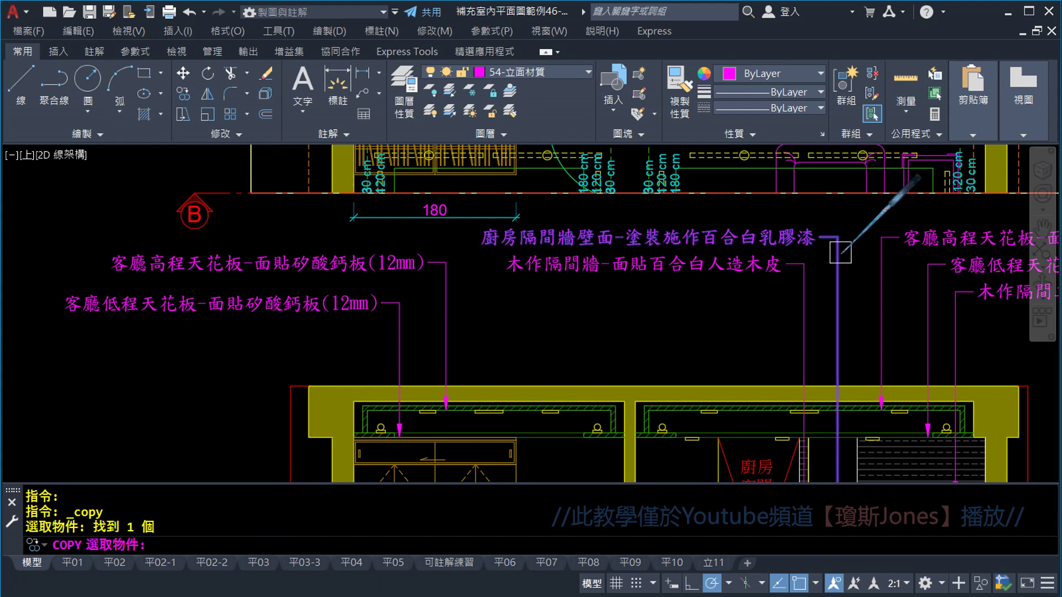
{"action": "key", "text": "Return"}
{"action": "middle_click_drag", "start_coordinate": [846, 388], "coordinate": [828, 319]}
{"action": "left_click", "coordinate": [825, 441]}
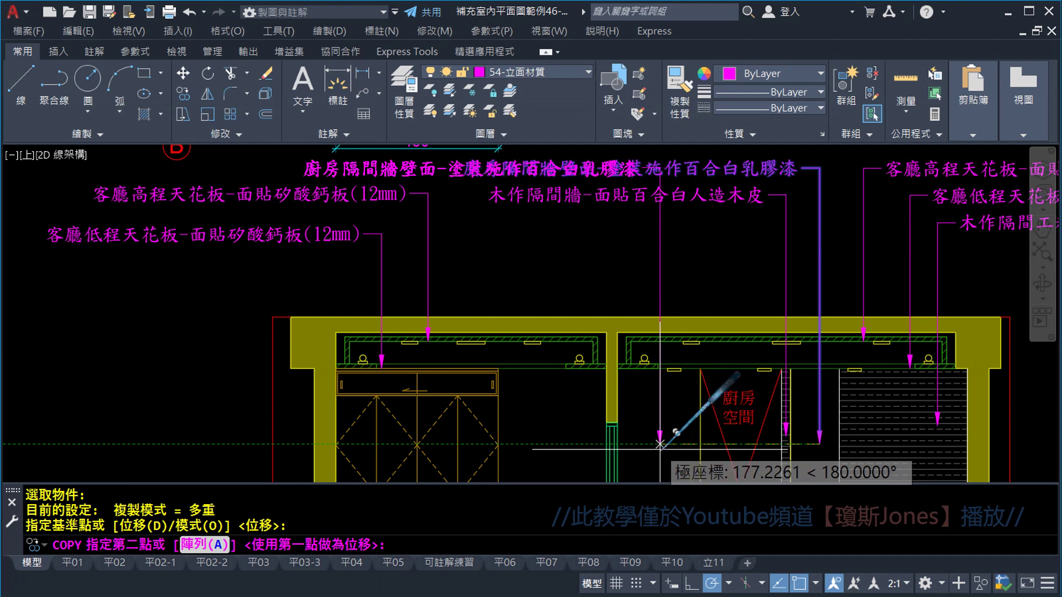
{"action": "left_click", "coordinate": [660, 444]}
{"action": "key", "text": "Escape"}
Step: Bring the copied label into view and open its text for editing
{"action": "middle_click_drag", "start_coordinate": [689, 191], "coordinate": [695, 261]}
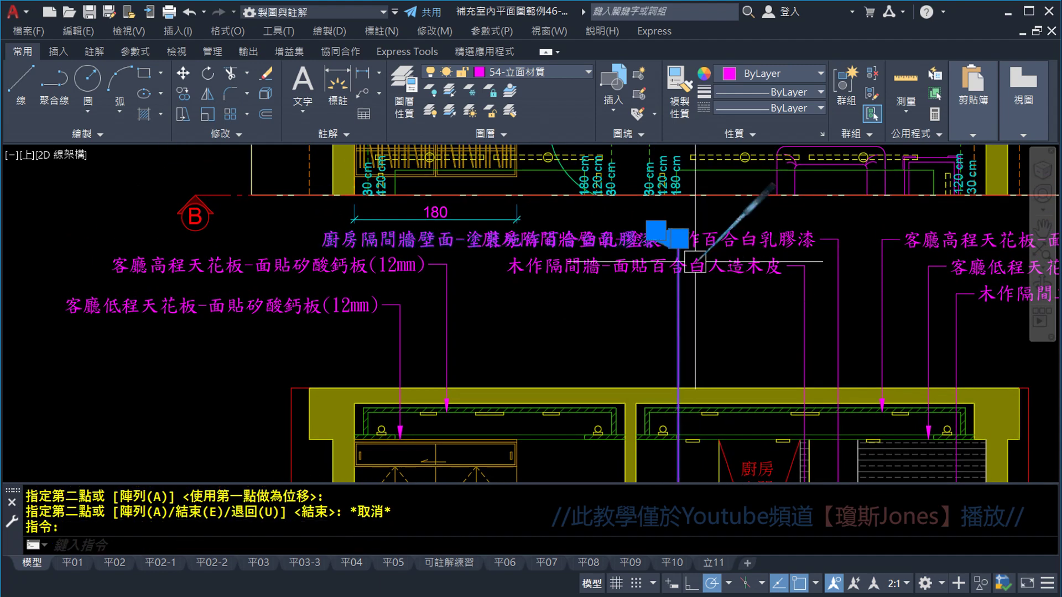
{"action": "scroll", "coordinate": [696, 261], "scroll_direction": "up", "scroll_amount": 2}
{"action": "left_click", "coordinate": [668, 238]}
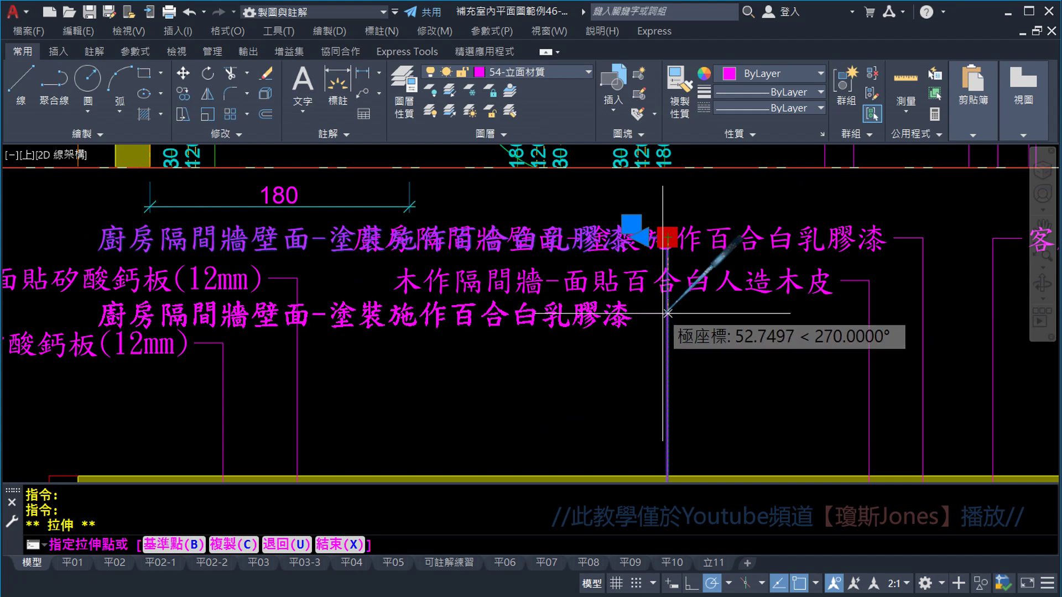
{"action": "key", "text": "Escape"}
{"action": "middle_click_drag", "start_coordinate": [633, 358], "coordinate": [704, 312]}
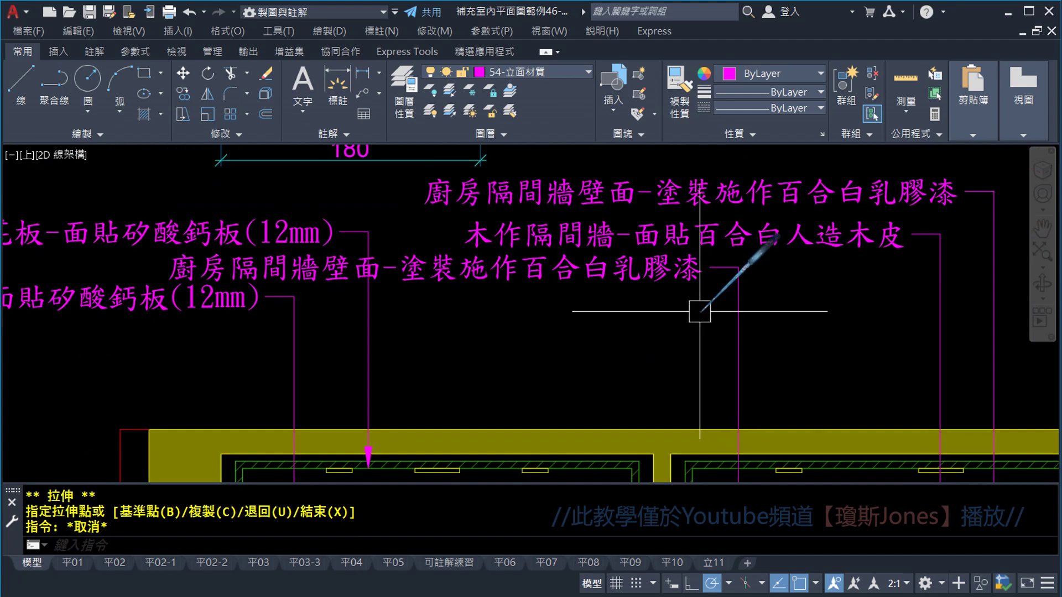
{"action": "middle_click_drag", "start_coordinate": [576, 262], "coordinate": [818, 281]}
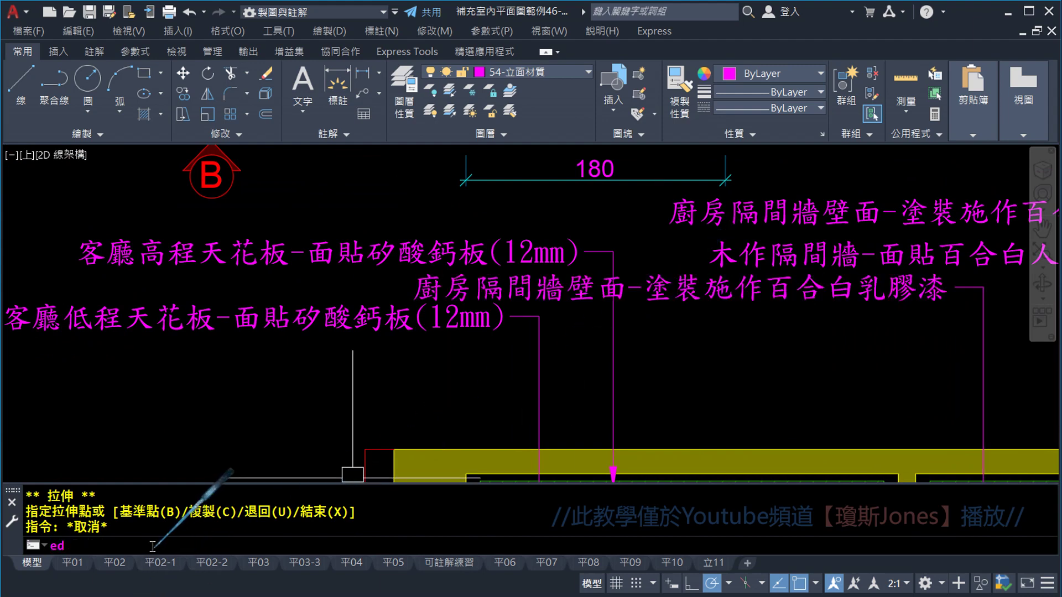
{"action": "key", "text": "Return"}
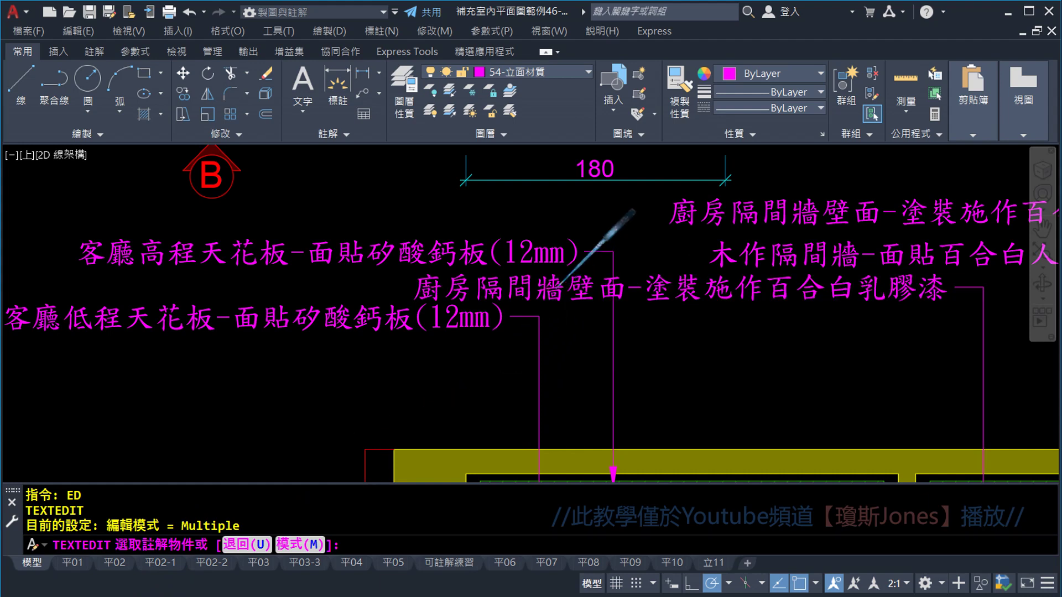
{"action": "left_click", "coordinate": [512, 292]}
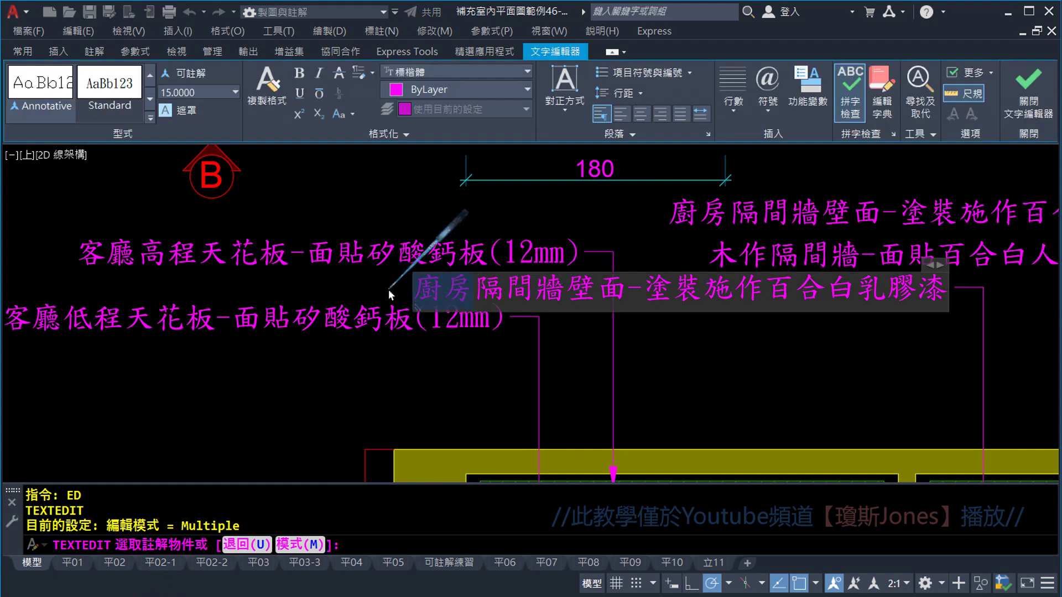
Step: Replace 廚房 with 次臥室 so the copy reads 次臥室隔間牆壁面-塗裝施作百合白乳膠漆
{"action": "type", "text": "ㄘㄨㄛ"}
{"action": "type", "text": "臥室"}
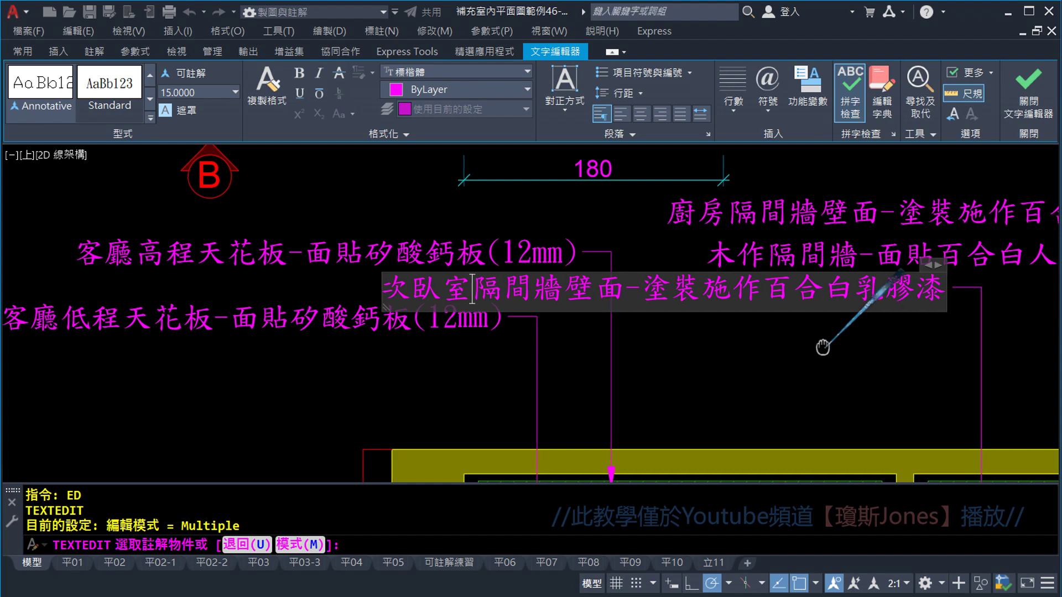
{"action": "middle_click_drag", "start_coordinate": [818, 351], "coordinate": [654, 347]}
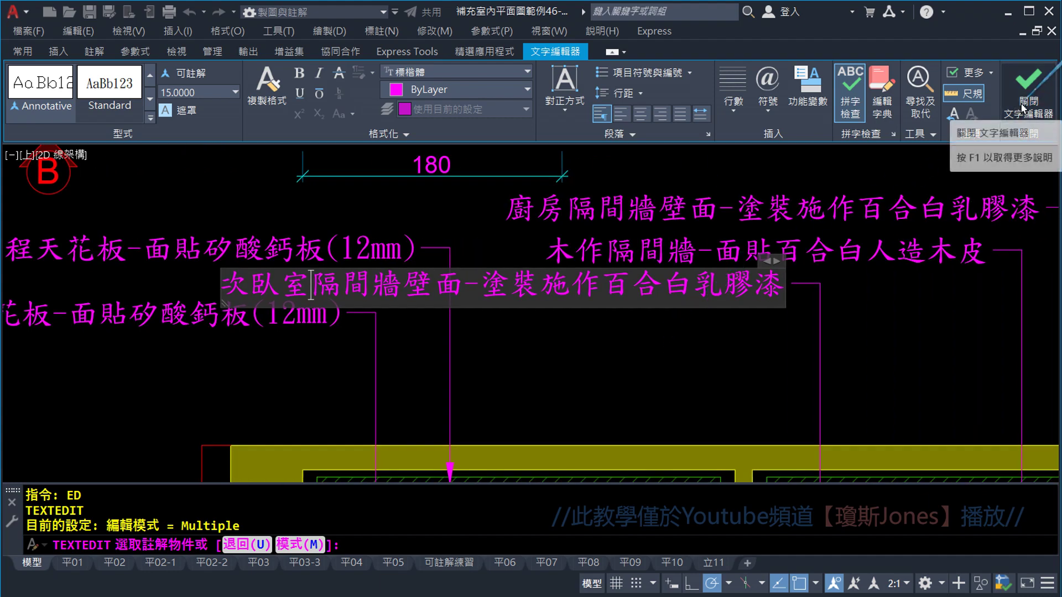
{"action": "scroll", "coordinate": [963, 141], "scroll_direction": "down", "scroll_amount": 1}
{"action": "scroll", "coordinate": [907, 157], "scroll_direction": "down", "scroll_amount": 2}
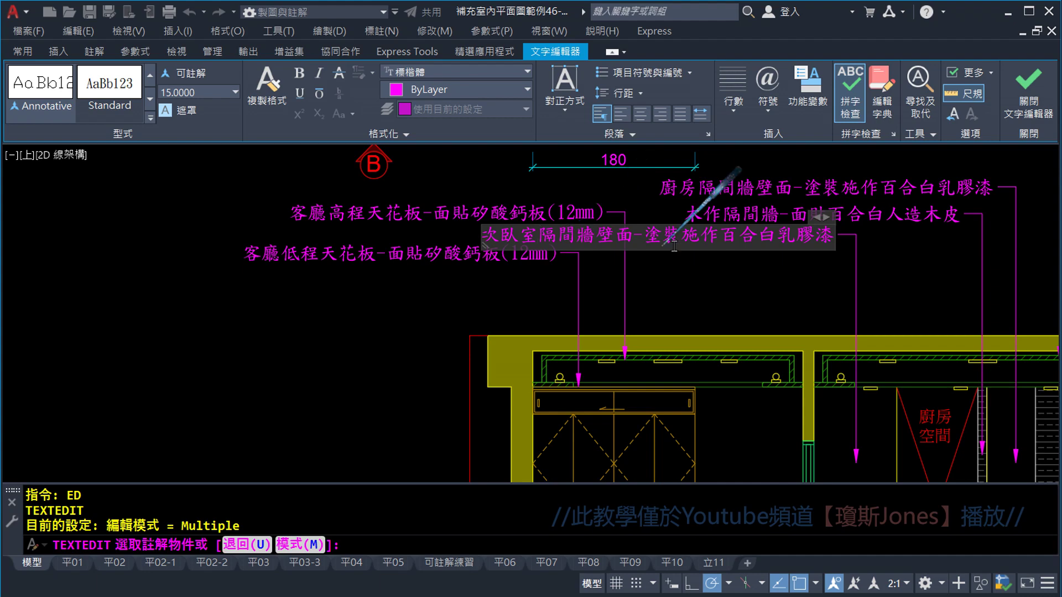
{"action": "left_click", "coordinate": [1030, 100]}
Step: End text editing, abandon a first move of the second-bedroom label, and delete the 180 dimension
{"action": "middle_click_drag", "start_coordinate": [884, 262], "coordinate": [794, 318]}
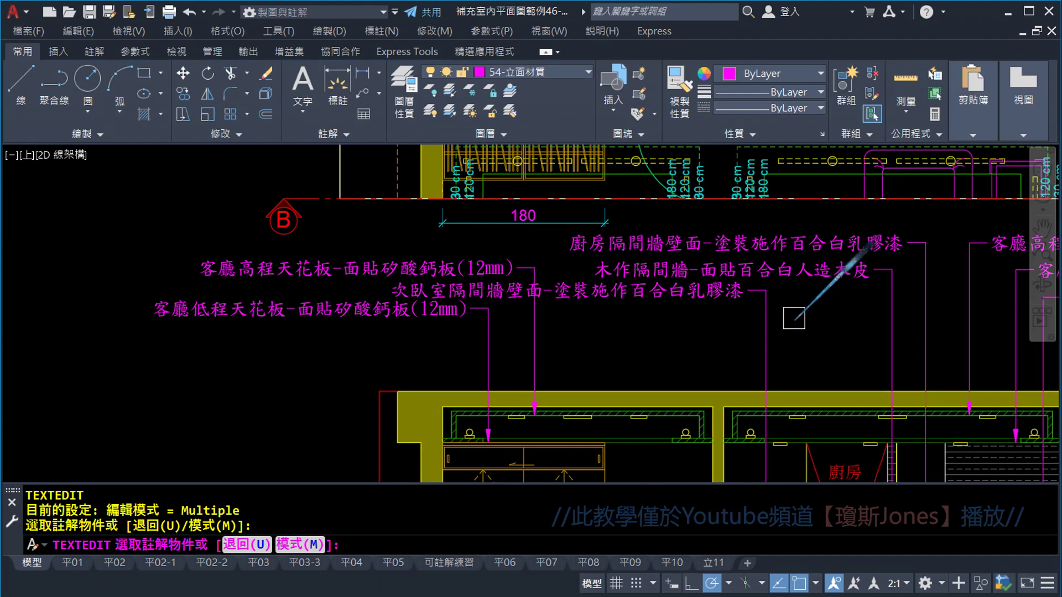
{"action": "key", "text": "Escape"}
{"action": "key", "text": "Escape"}
{"action": "scroll", "coordinate": [794, 318], "scroll_direction": "up", "scroll_amount": 1}
{"action": "scroll", "coordinate": [750, 303], "scroll_direction": "up", "scroll_amount": 1}
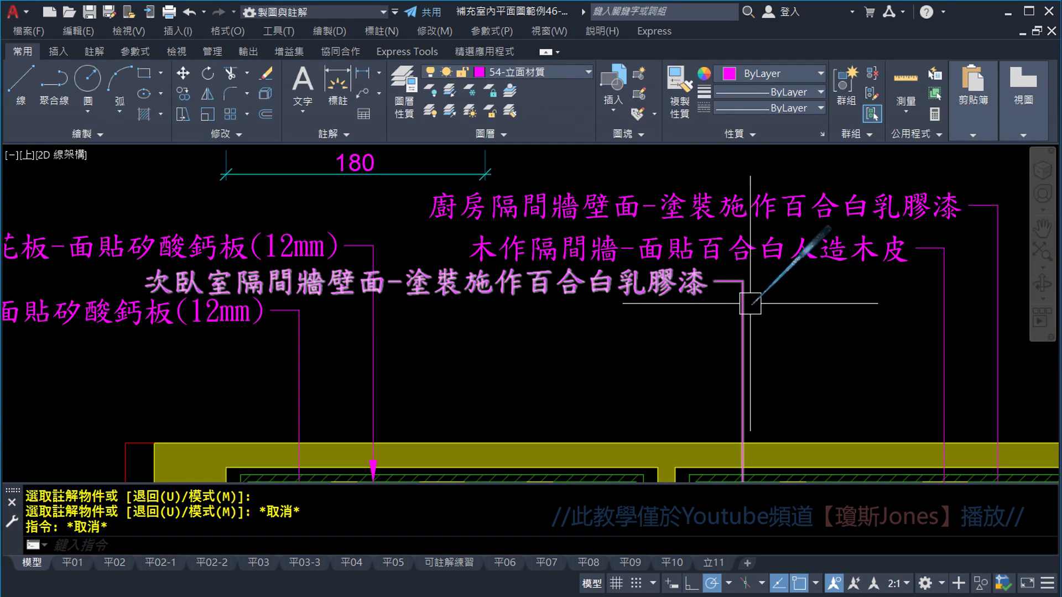
{"action": "left_click", "coordinate": [750, 303]}
{"action": "left_click", "coordinate": [743, 281]}
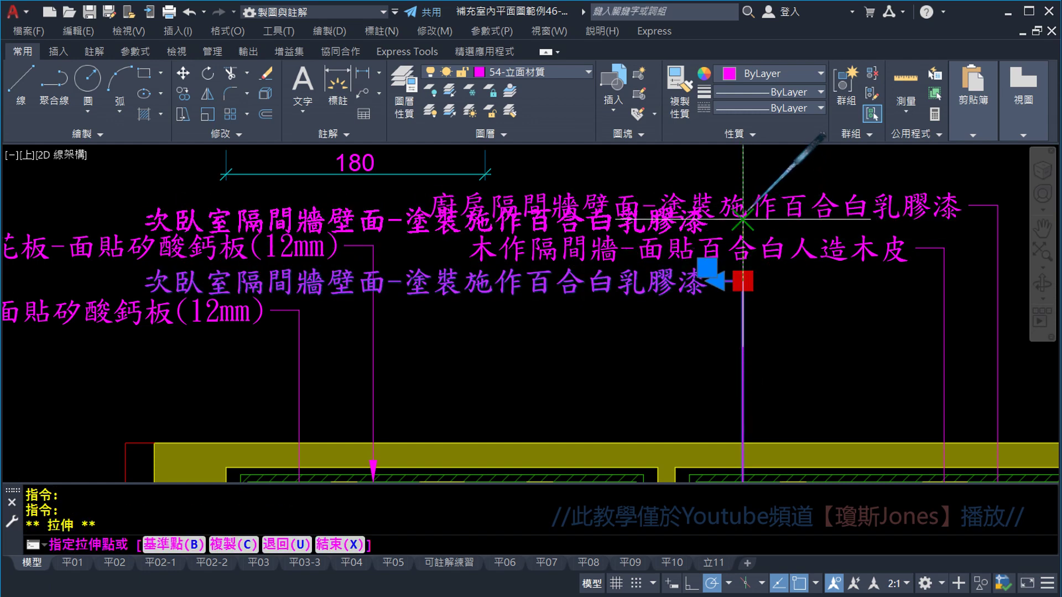
{"action": "right_click", "coordinate": [747, 204]}
{"action": "key", "text": "Escape"}
{"action": "mouse_move", "coordinate": [408, 170]}
{"action": "middle_mouse_down"}
{"action": "mouse_move", "coordinate": [475, 315]}
{"action": "mouse_move", "coordinate": [510, 320]}
{"action": "middle_mouse_up"}
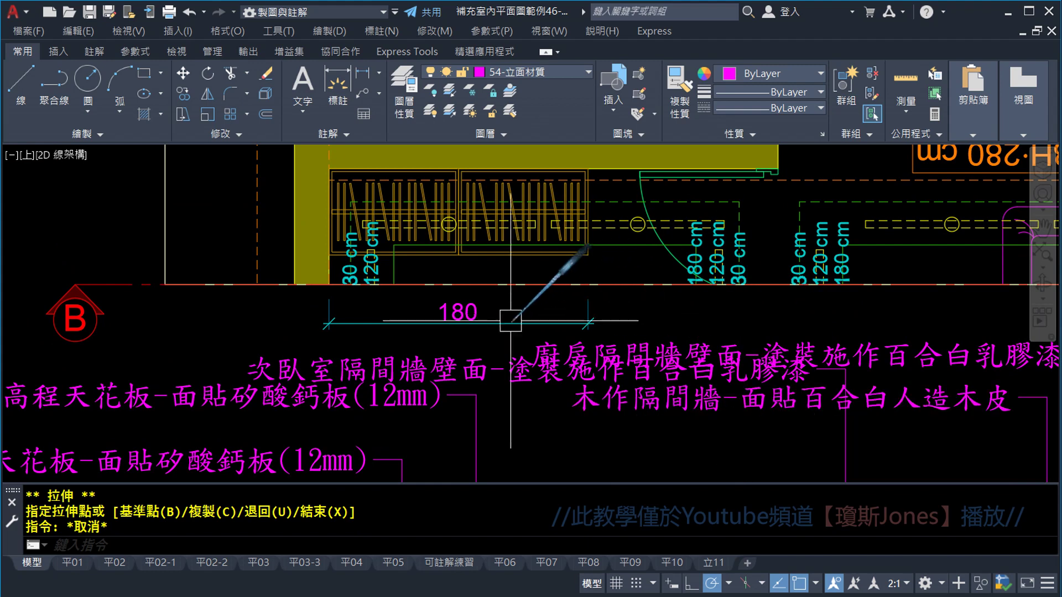
{"action": "left_click", "coordinate": [505, 323]}
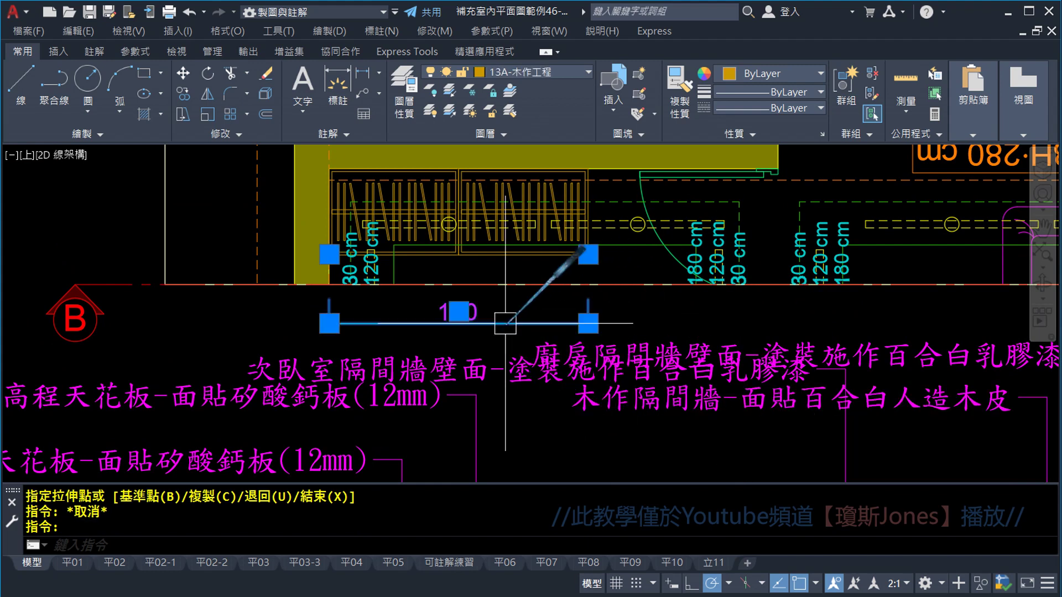
{"action": "key", "text": "Delete"}
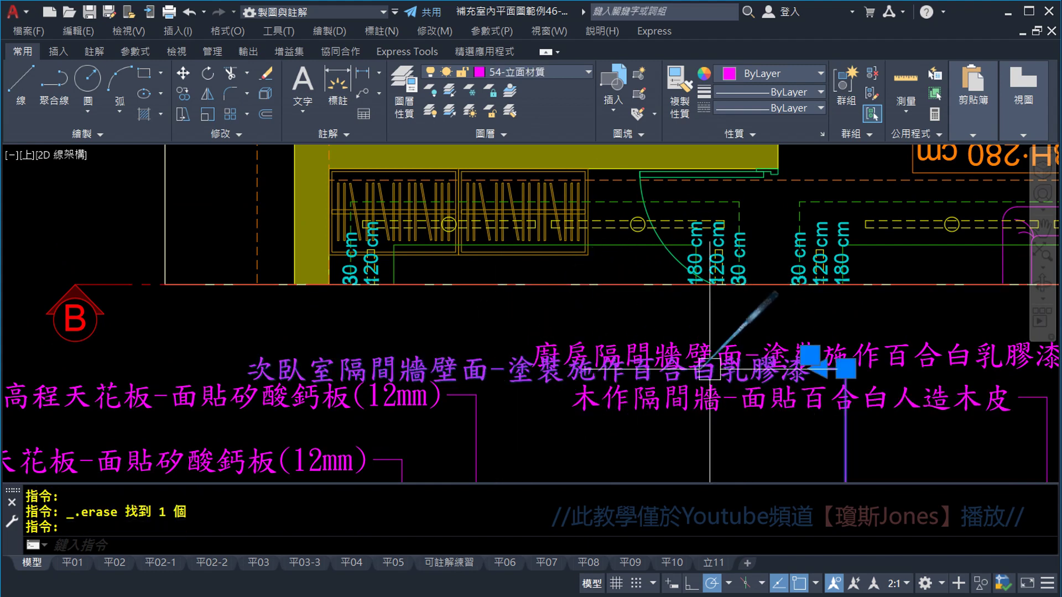
Step: Move the second-bedroom label above the kitchen label and raise the wood partition label slightly
{"action": "left_click", "coordinate": [832, 365]}
{"action": "left_click", "coordinate": [846, 323]}
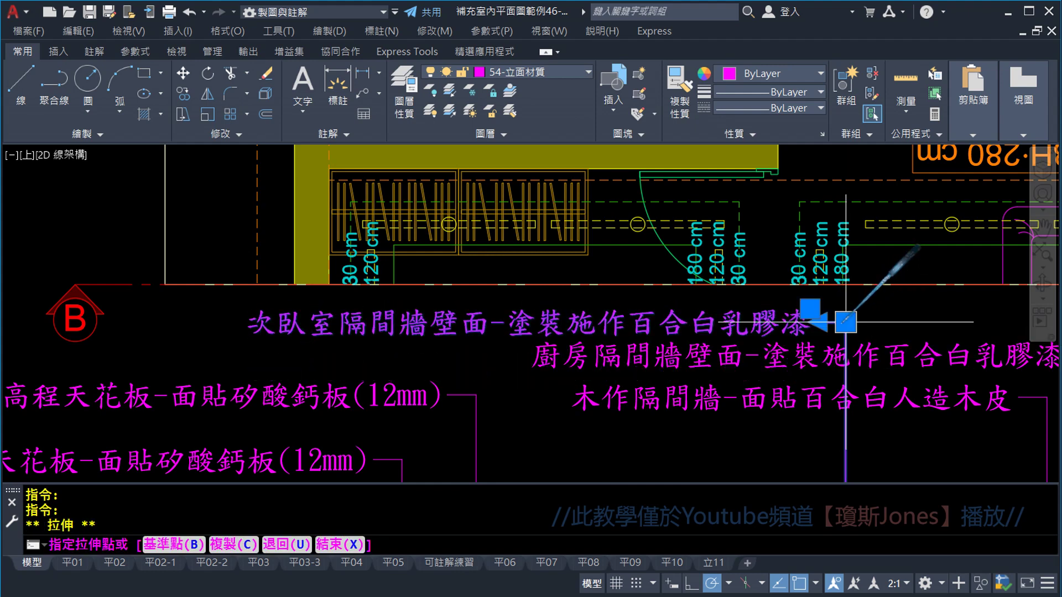
{"action": "key", "text": "Escape"}
{"action": "mouse_move", "coordinate": [911, 381]}
{"action": "middle_mouse_down"}
{"action": "mouse_move", "coordinate": [727, 307]}
{"action": "mouse_move", "coordinate": [754, 280]}
{"action": "middle_mouse_up"}
{"action": "scroll", "coordinate": [750, 312], "scroll_direction": "down", "scroll_amount": 2}
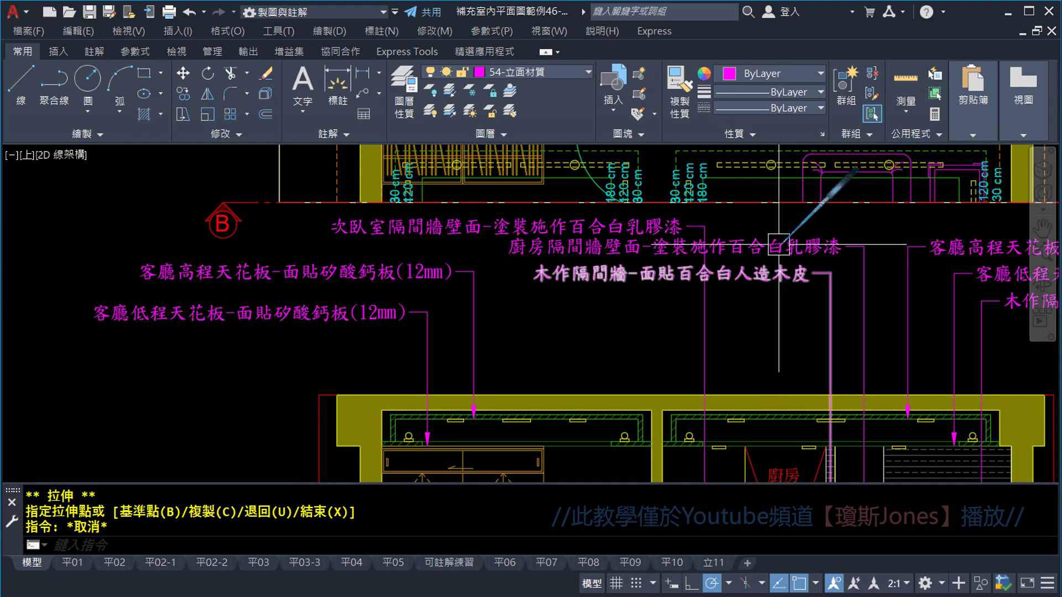
{"action": "scroll", "coordinate": [804, 252], "scroll_direction": "up", "scroll_amount": 2}
{"action": "left_click", "coordinate": [896, 242]}
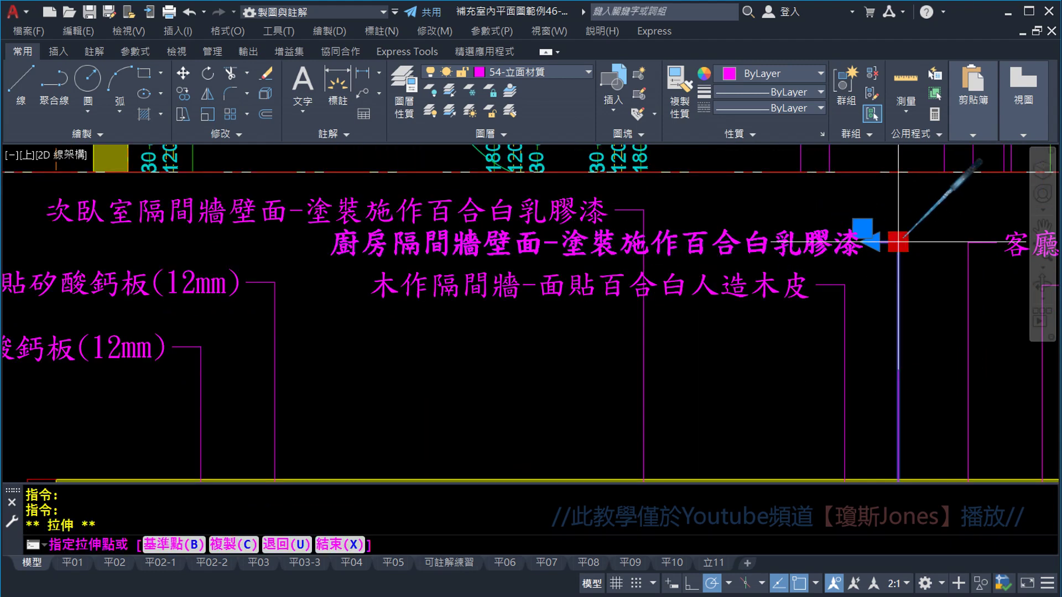
{"action": "key", "text": "Escape"}
{"action": "left_click", "coordinate": [855, 295]}
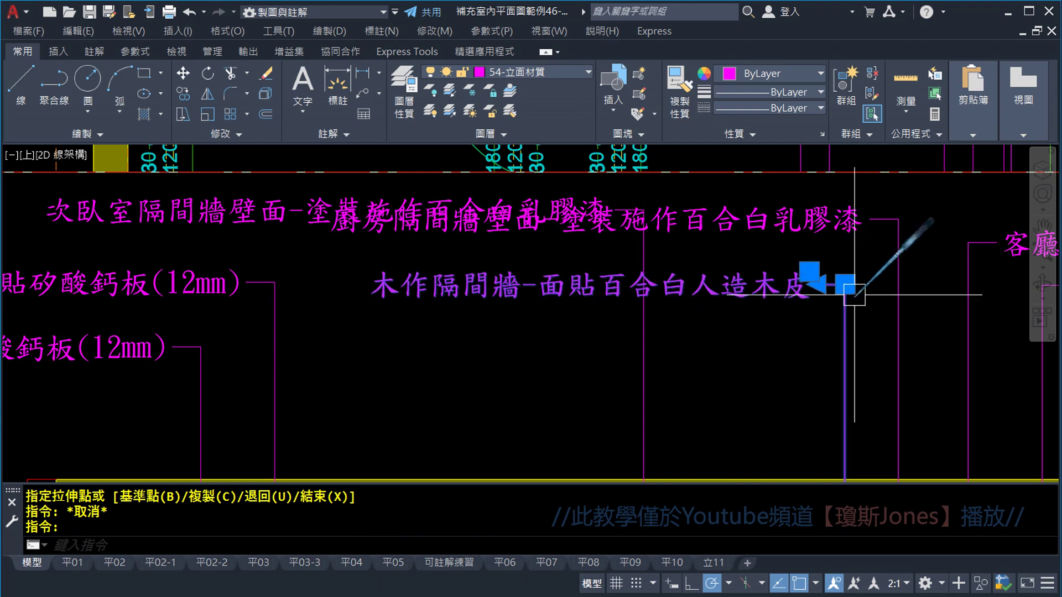
{"action": "left_click", "coordinate": [855, 270]}
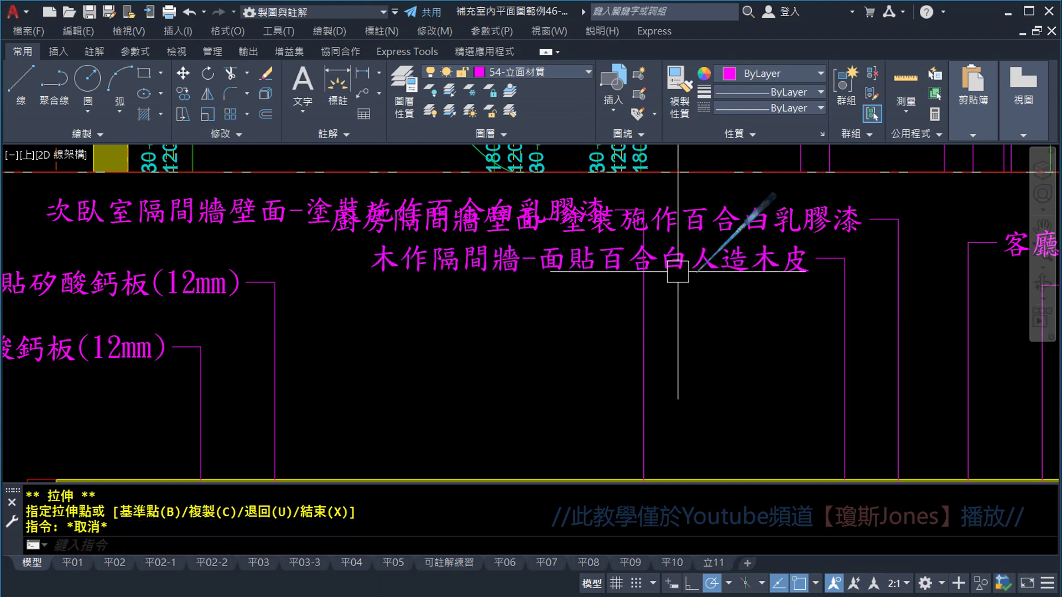
Step: Adjust the kitchen label's grip, try moving the second-bedroom label, and pan to the B elevation marker
{"action": "middle_click_drag", "start_coordinate": [678, 271], "coordinate": [788, 279]}
{"action": "left_click", "coordinate": [755, 221]}
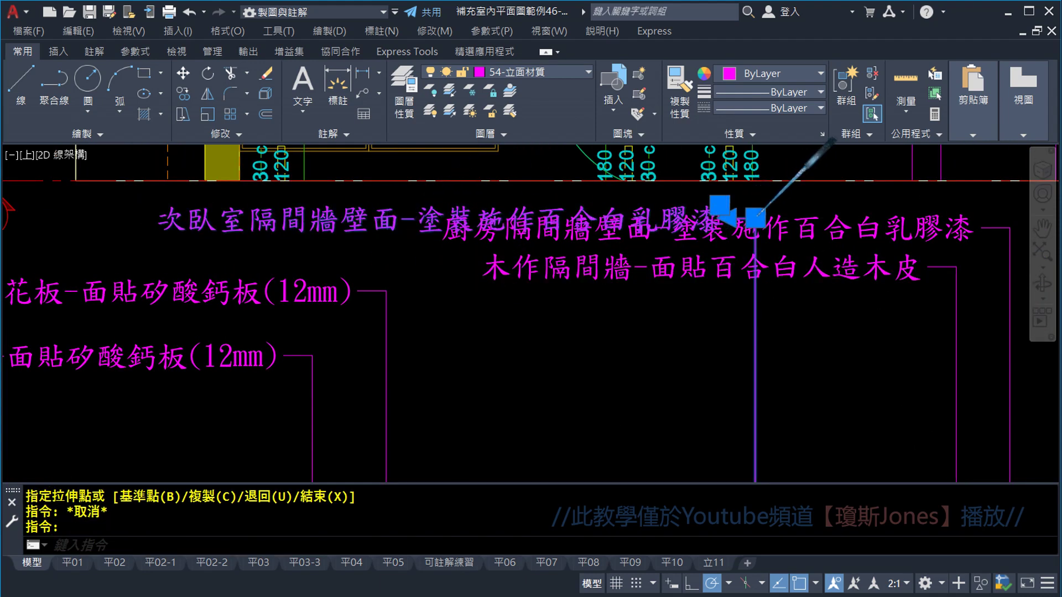
{"action": "left_click", "coordinate": [756, 217]}
{"action": "scroll", "coordinate": [780, 326], "scroll_direction": "down", "scroll_amount": 2}
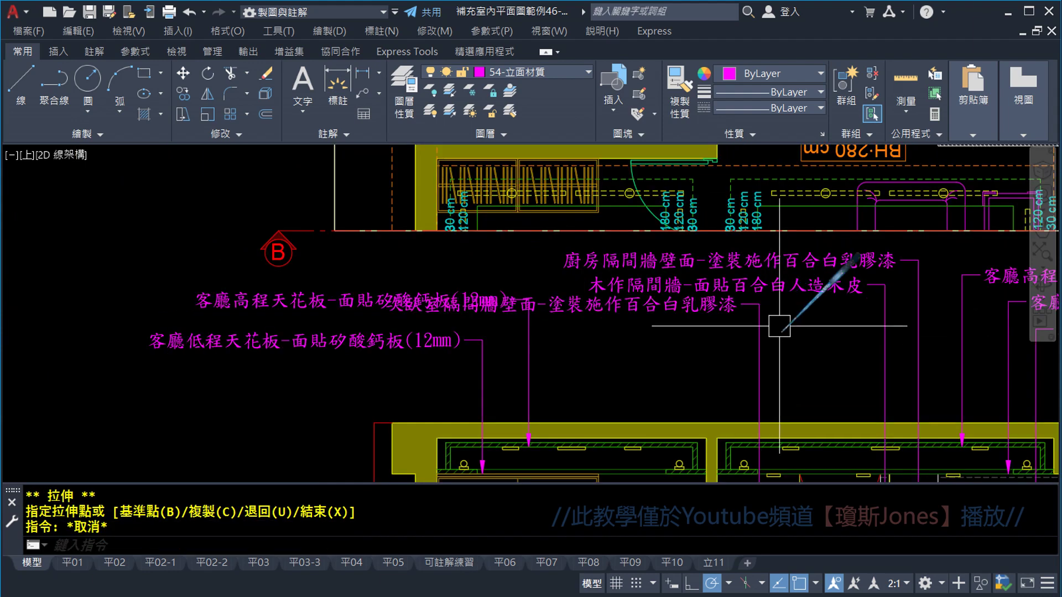
{"action": "middle_click_drag", "start_coordinate": [779, 326], "coordinate": [741, 211]}
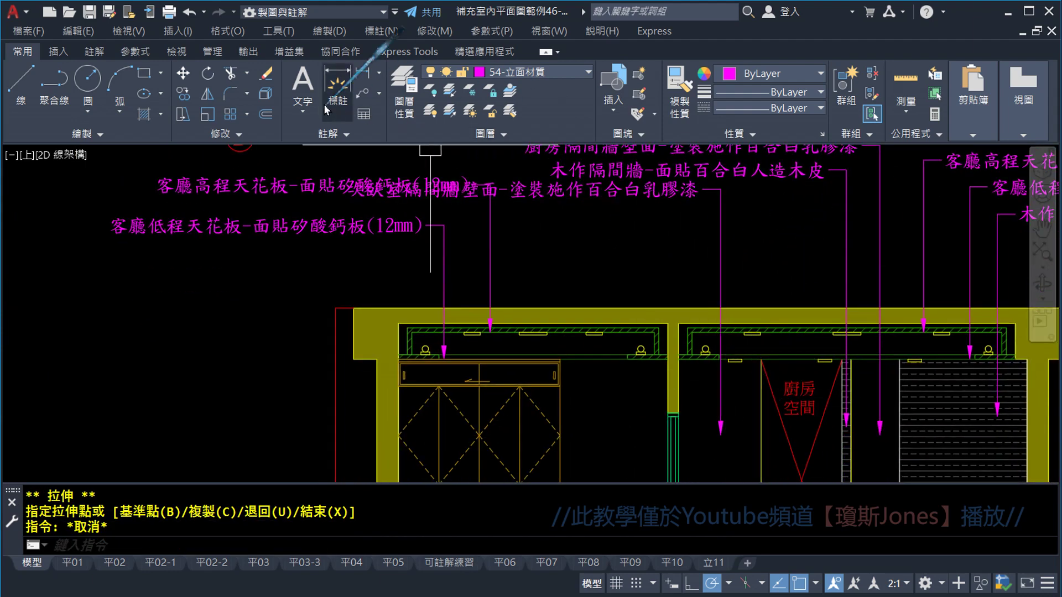
{"action": "left_click", "coordinate": [184, 74]}
{"action": "left_click", "coordinate": [731, 244]}
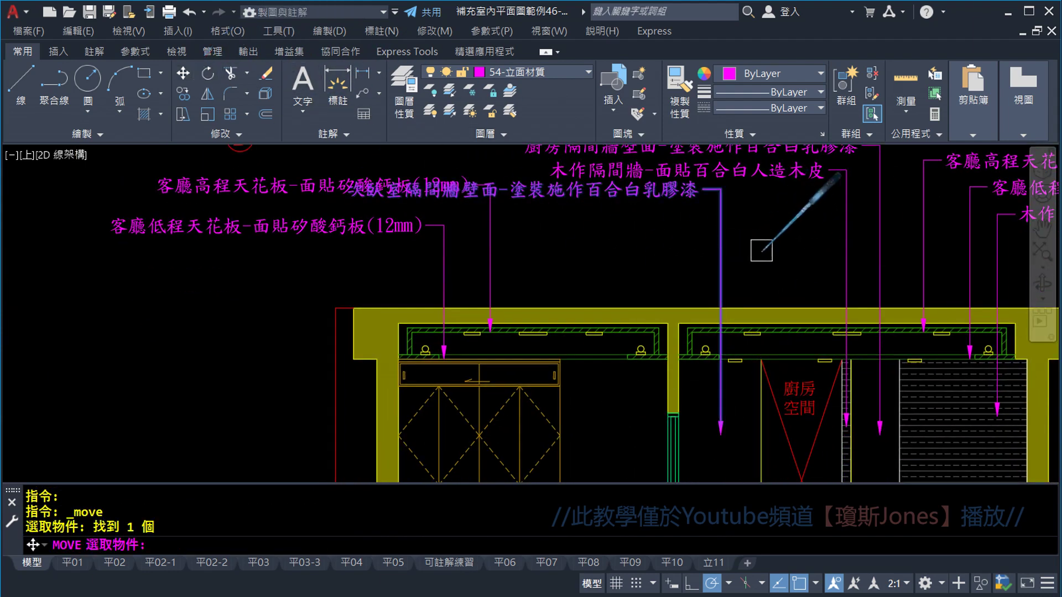
{"action": "key", "text": "Return"}
{"action": "left_click", "coordinate": [720, 189]}
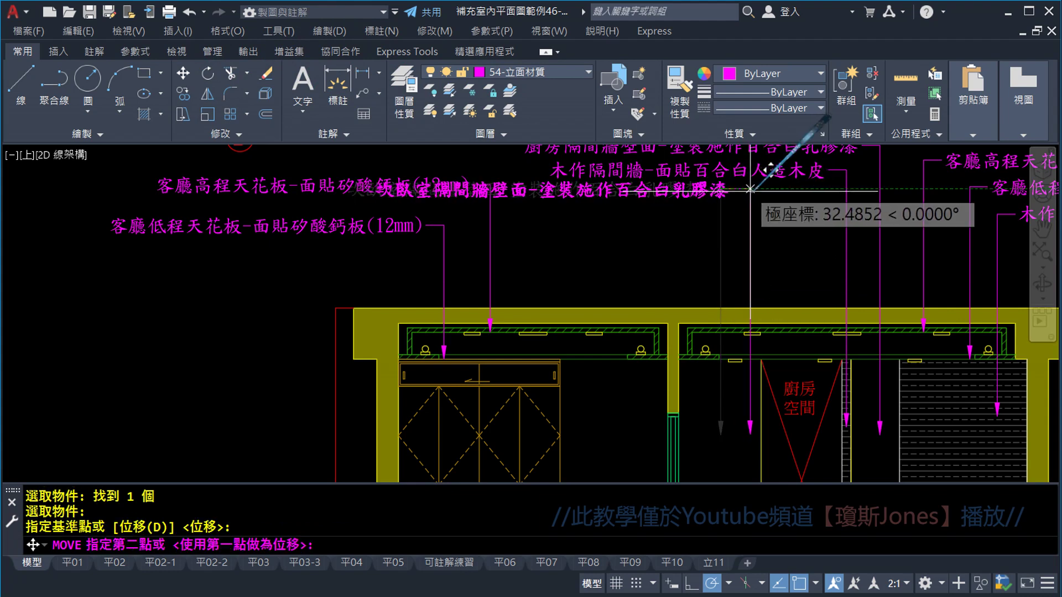
{"action": "key", "text": "Escape"}
{"action": "middle_click_drag", "start_coordinate": [575, 232], "coordinate": [711, 249]}
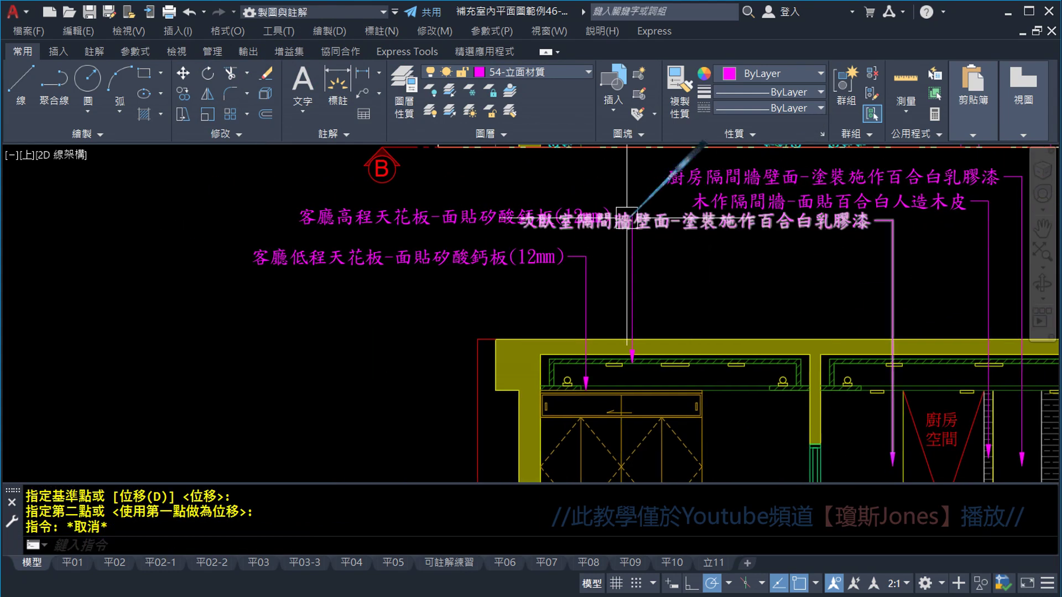
{"action": "scroll", "coordinate": [689, 224], "scroll_direction": "up", "scroll_amount": 2}
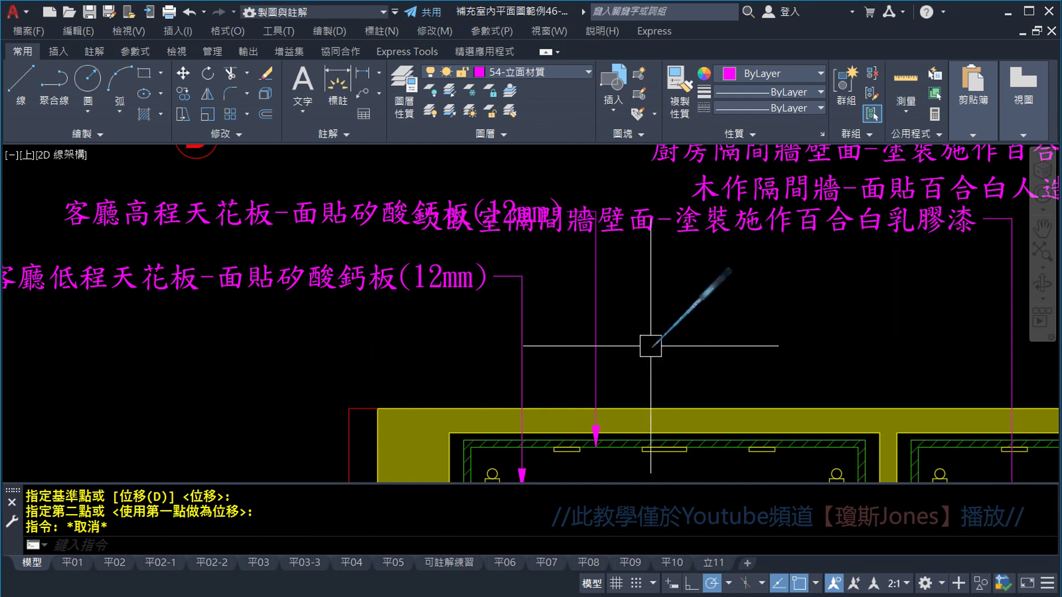
{"action": "middle_click_drag", "start_coordinate": [645, 266], "coordinate": [628, 294]}
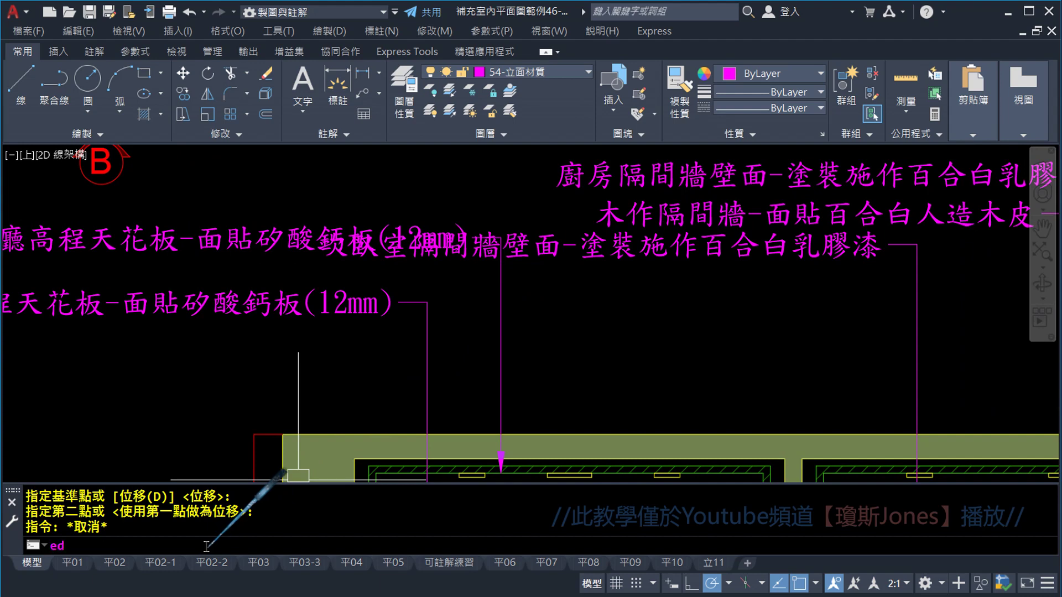
Step: Wrap the 次臥室 partition-wall note onto two lines with a break after 壁面-
{"action": "key", "text": "Return"}
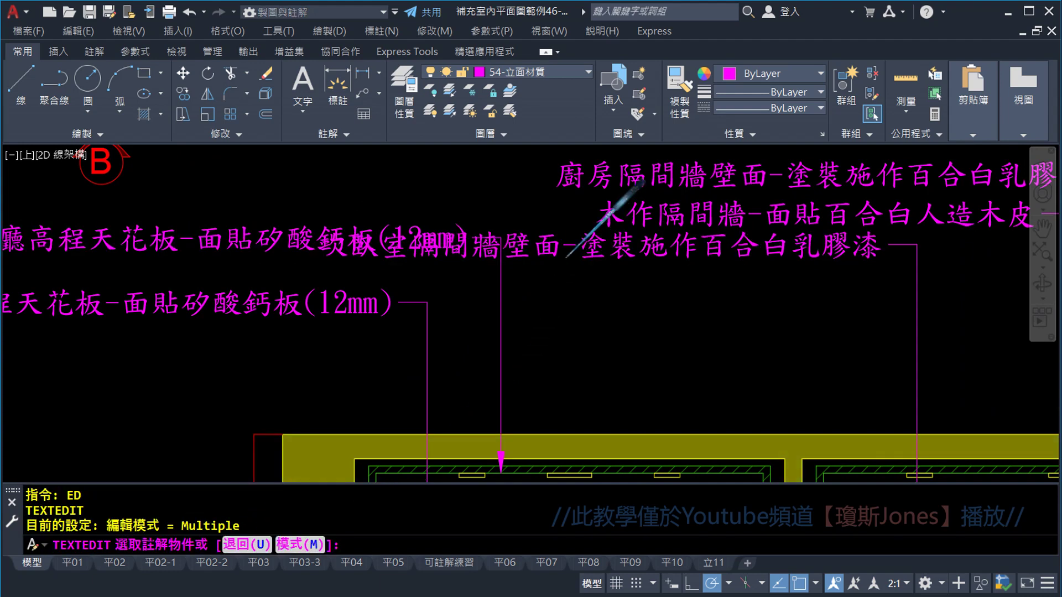
{"action": "left_click", "coordinate": [578, 248]}
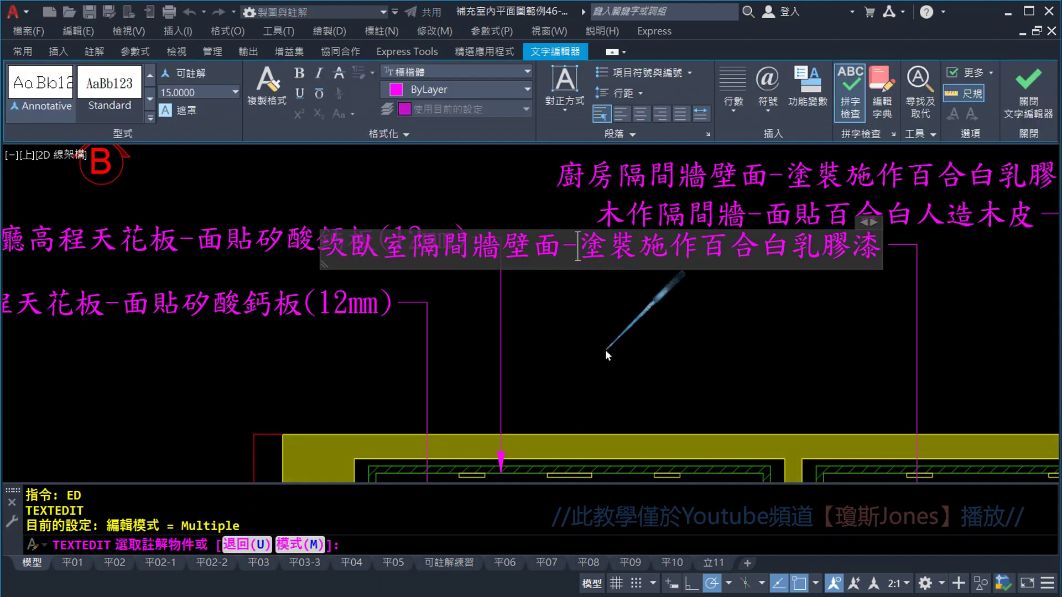
{"action": "key", "text": "Return"}
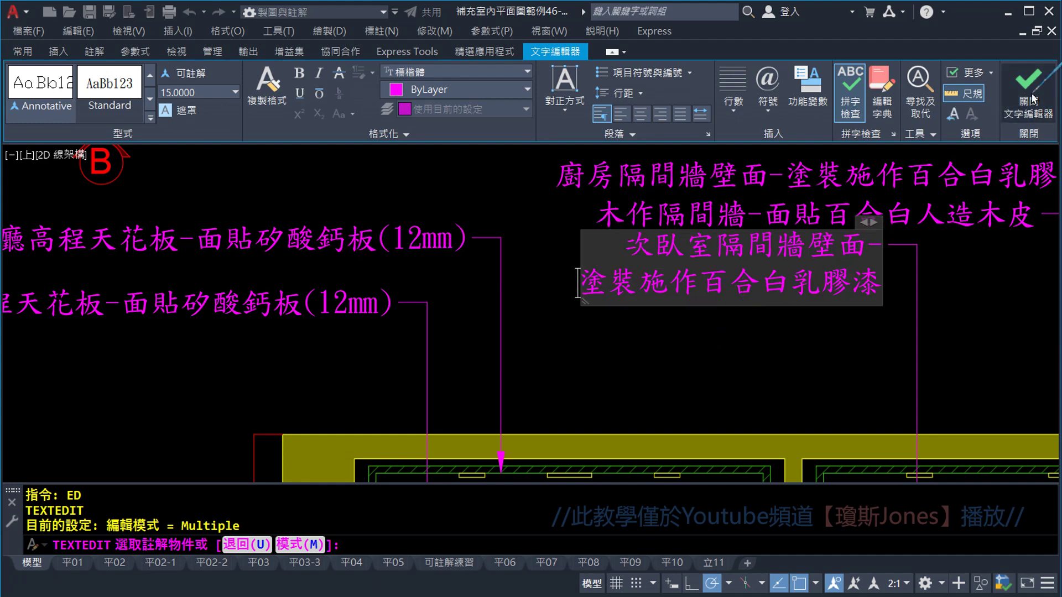
{"action": "key", "text": "Escape"}
{"action": "key", "text": "Escape"}
{"action": "key", "text": "Escape"}
{"action": "mouse_move", "coordinate": [787, 344]}
{"action": "middle_mouse_down"}
{"action": "mouse_move", "coordinate": [737, 338]}
{"action": "mouse_move", "coordinate": [992, 310]}
{"action": "middle_mouse_up"}
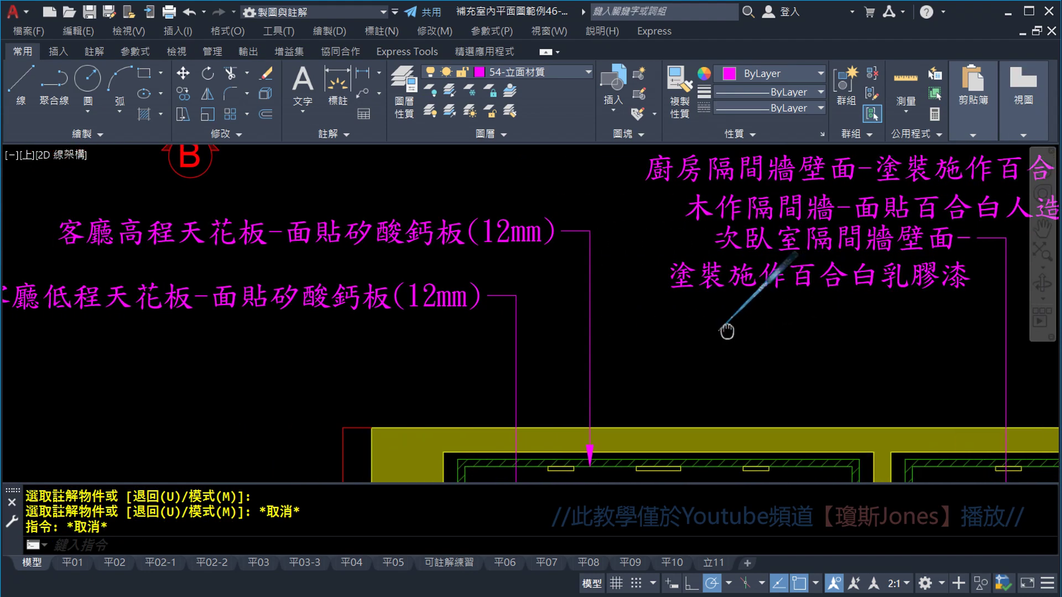
Step: Raise the high-ceiling label and stack the low-ceiling label just beneath it
{"action": "left_click", "coordinate": [716, 243]}
{"action": "left_click", "coordinate": [716, 234]}
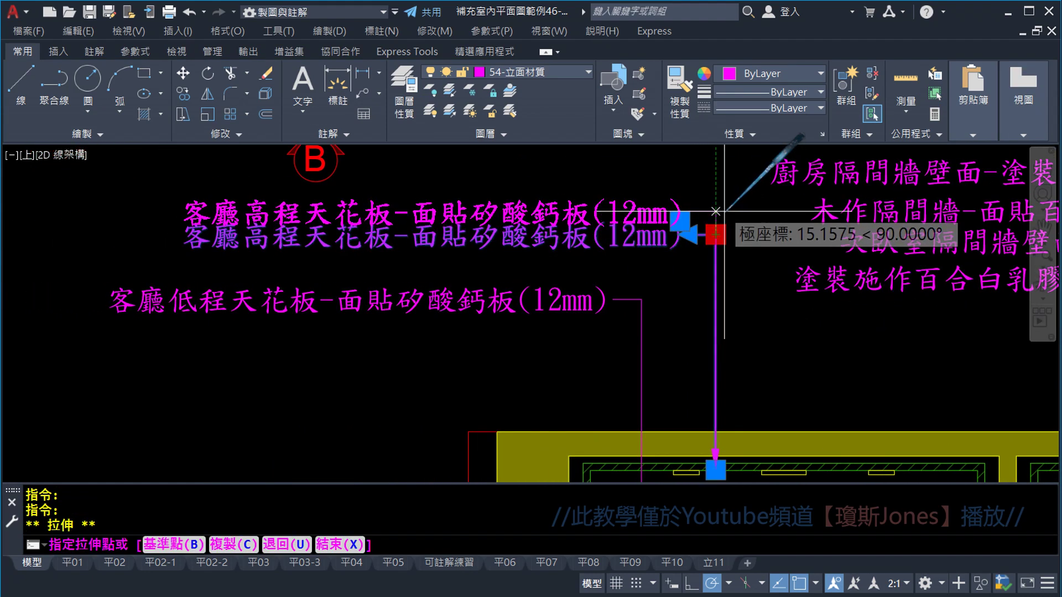
{"action": "left_click", "coordinate": [716, 204]}
{"action": "left_click", "coordinate": [641, 299]}
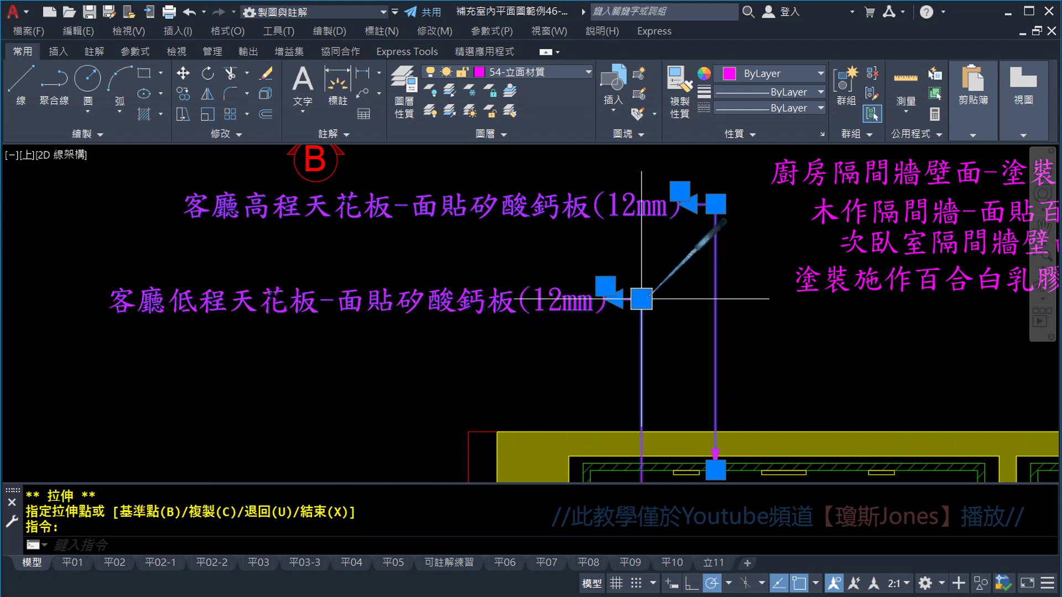
{"action": "left_click", "coordinate": [642, 241]}
{"action": "key", "text": "Escape"}
Step: Zoom out and pan to center the whole labelled elevation in view
{"action": "scroll", "coordinate": [737, 247], "scroll_direction": "down", "scroll_amount": 3}
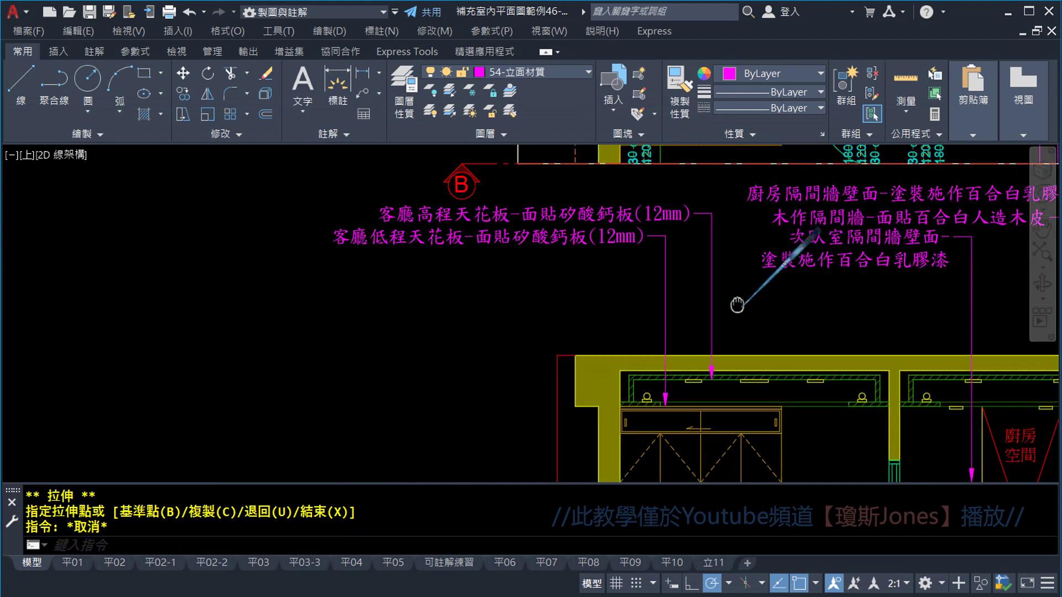
{"action": "mouse_move", "coordinate": [735, 303]}
{"action": "middle_mouse_down"}
{"action": "mouse_move", "coordinate": [645, 213]}
{"action": "mouse_move", "coordinate": [645, 308]}
{"action": "mouse_move", "coordinate": [637, 281]}
{"action": "middle_mouse_up"}
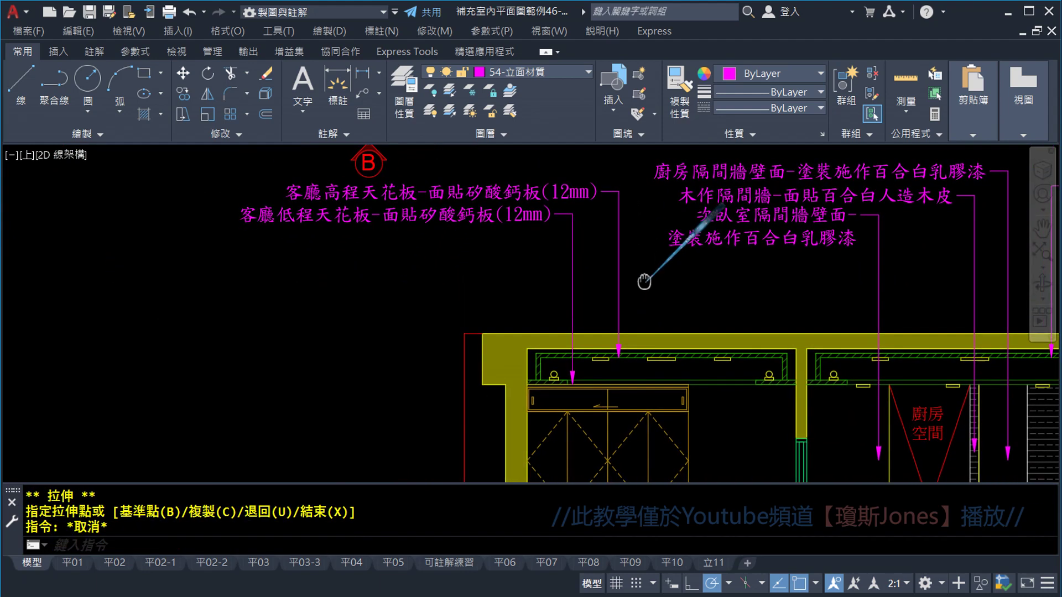
{"action": "middle_click_drag", "start_coordinate": [710, 317], "coordinate": [702, 278]}
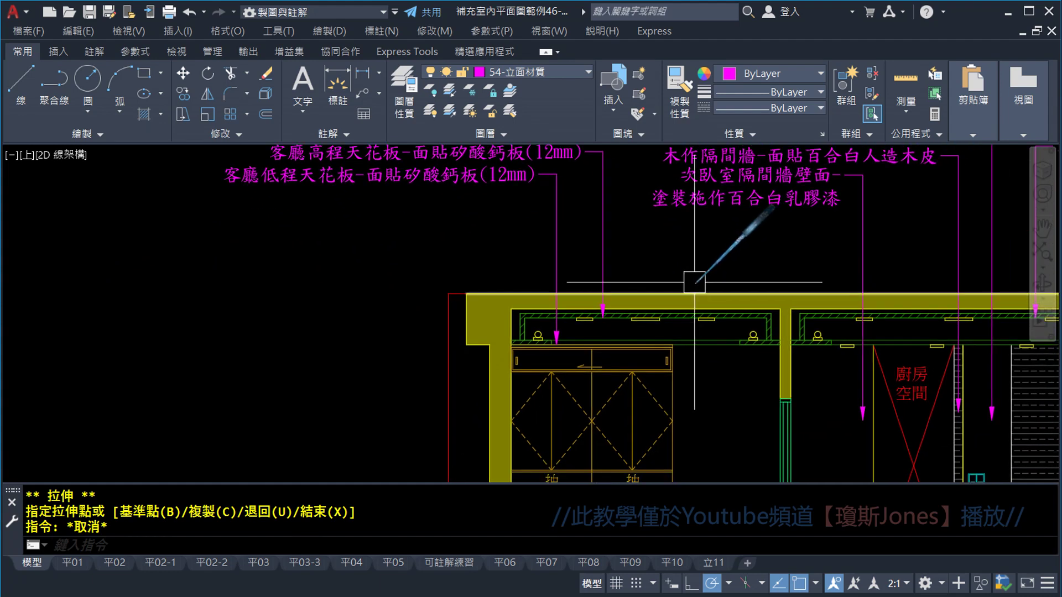
{"action": "scroll", "coordinate": [702, 278], "scroll_direction": "down", "scroll_amount": 2}
{"action": "middle_click_drag", "start_coordinate": [709, 335], "coordinate": [664, 235]}
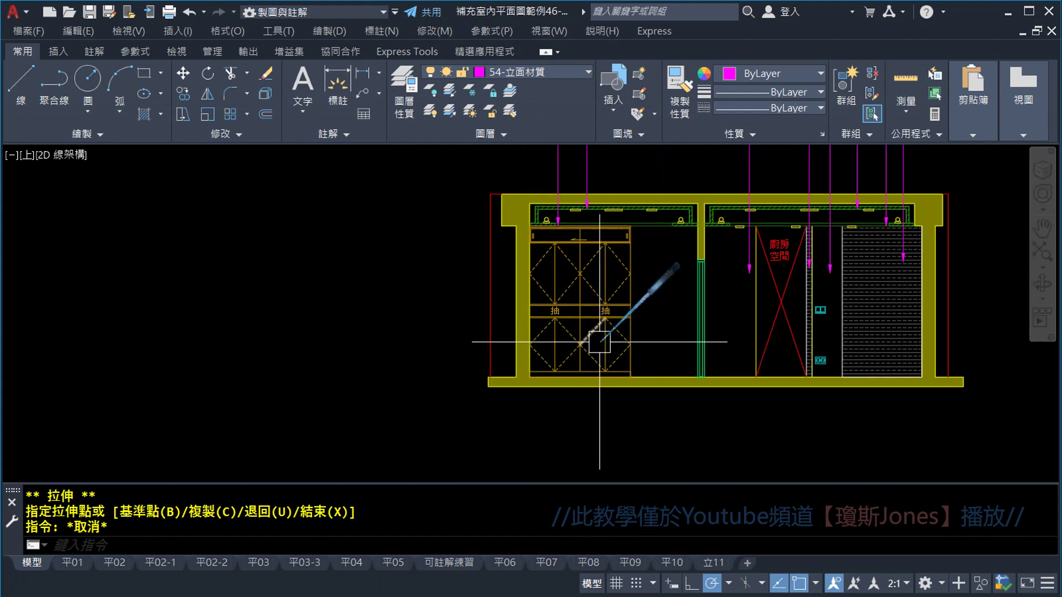
{"action": "middle_click_drag", "start_coordinate": [649, 310], "coordinate": [652, 353]}
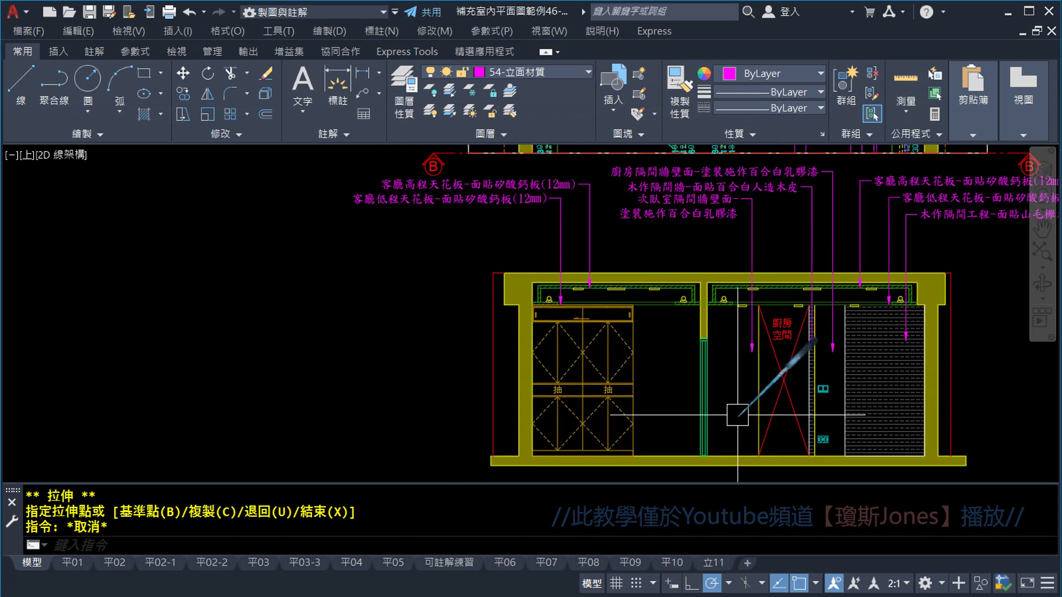
{"action": "mouse_move", "coordinate": [748, 399]}
{"action": "middle_mouse_down"}
{"action": "mouse_move", "coordinate": [726, 353]}
{"action": "mouse_move", "coordinate": [721, 396]}
{"action": "middle_mouse_up"}
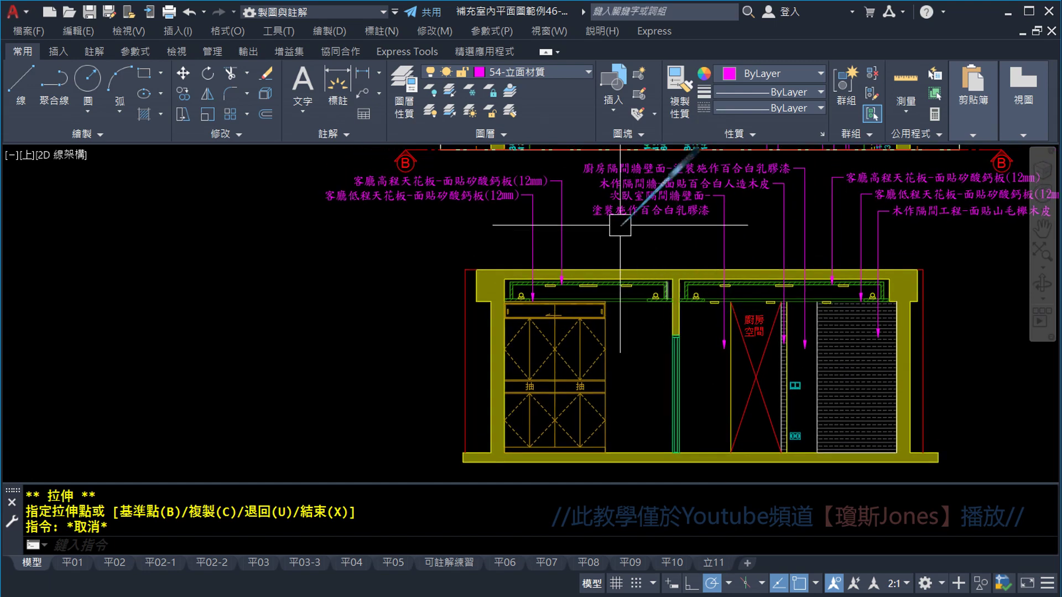
Step: Move the second-bedroom label's text below the elevation floor
{"action": "left_click", "coordinate": [183, 75]}
{"action": "scroll", "coordinate": [723, 210], "scroll_direction": "up", "scroll_amount": 4}
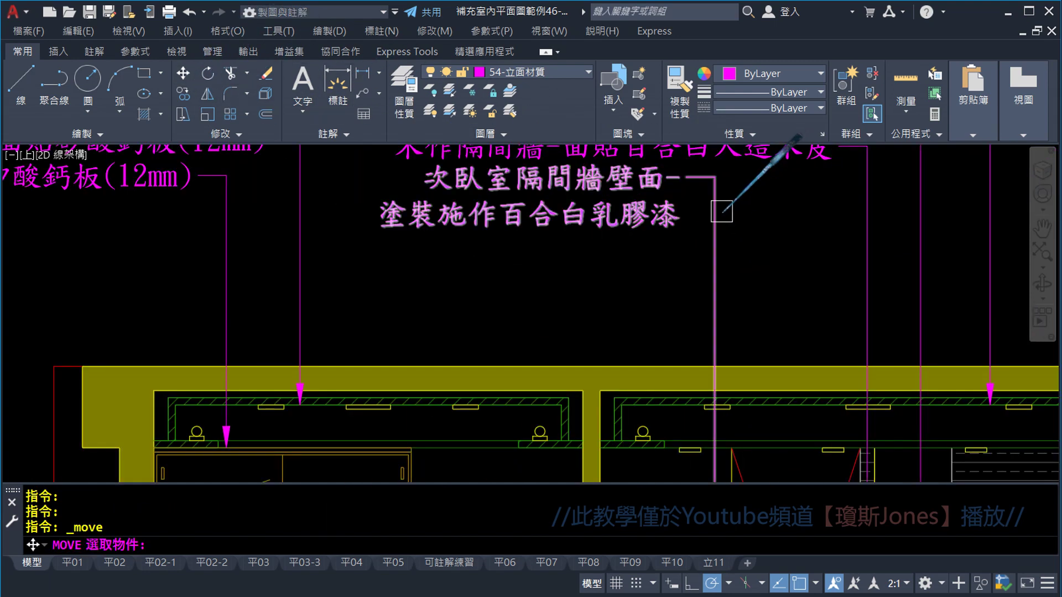
{"action": "key", "text": "Escape"}
{"action": "left_click", "coordinate": [719, 218]}
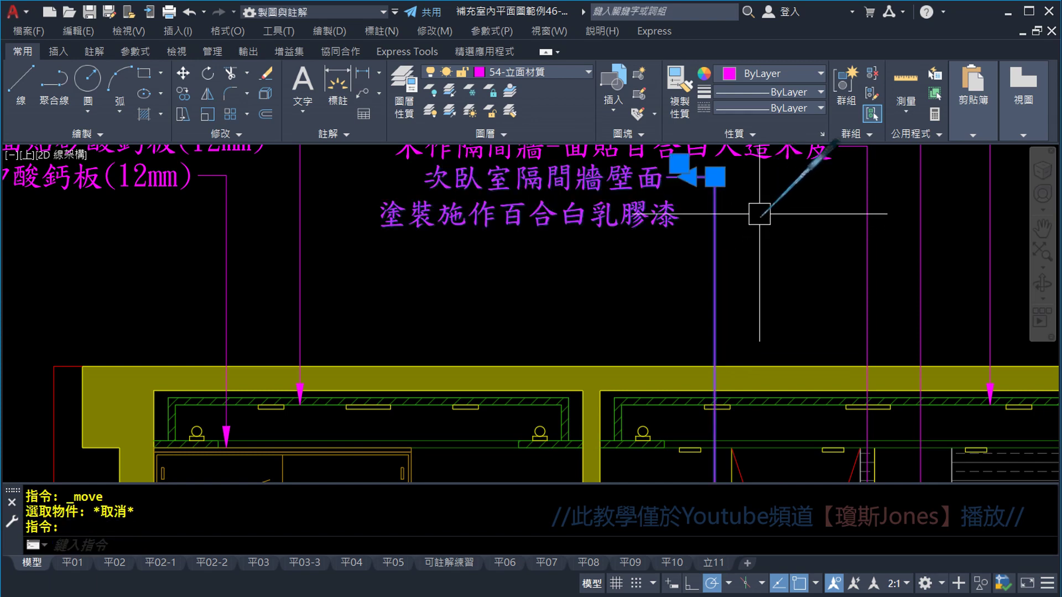
{"action": "left_click", "coordinate": [716, 177]}
{"action": "scroll", "coordinate": [715, 178], "scroll_direction": "down", "scroll_amount": 4}
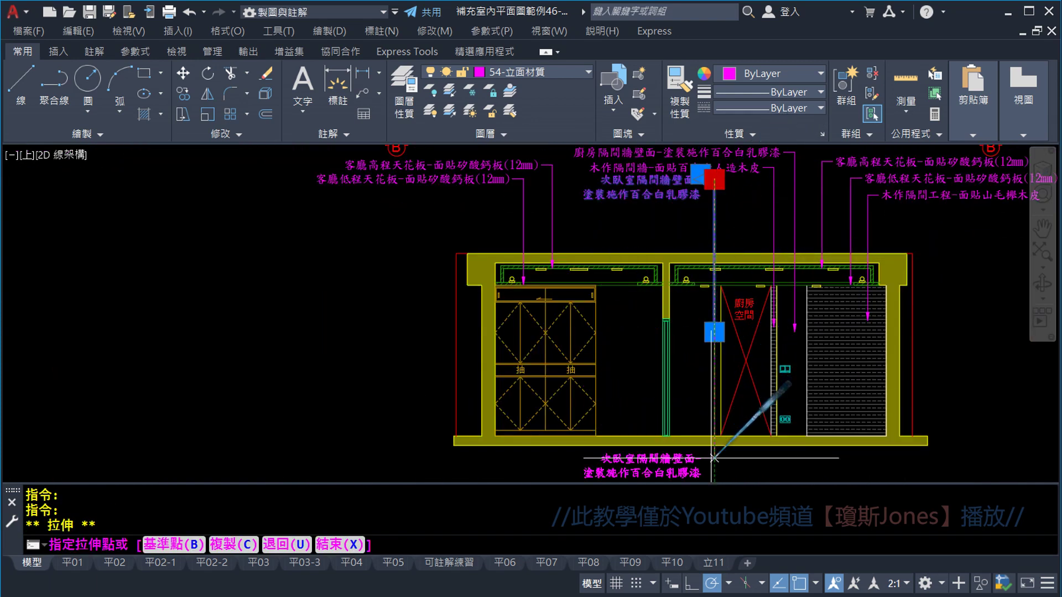
{"action": "middle_click_drag", "start_coordinate": [714, 458], "coordinate": [714, 383]}
{"action": "left_click", "coordinate": [734, 402]}
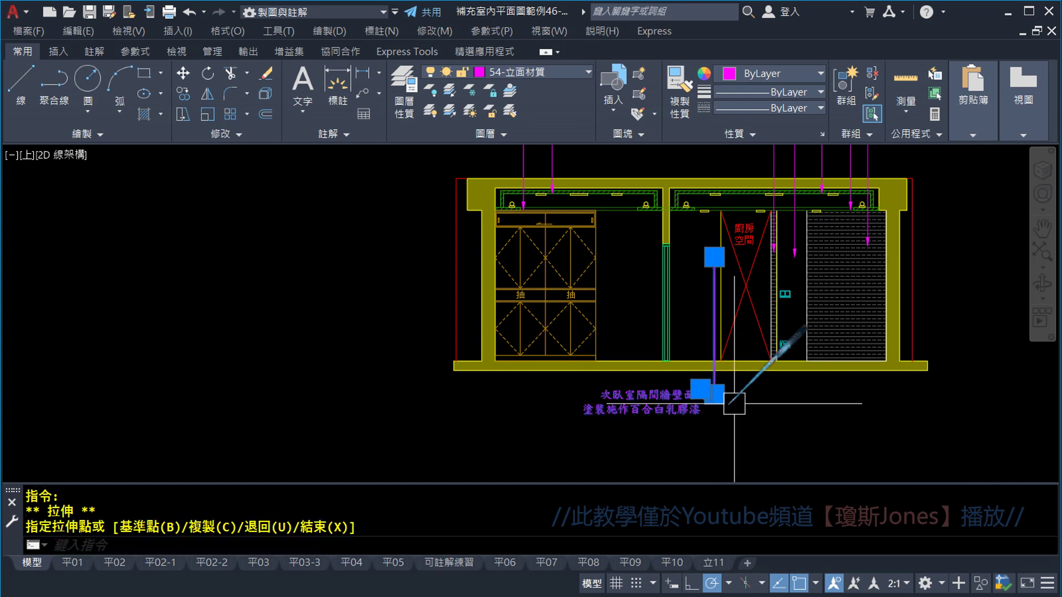
{"action": "key", "text": "Escape"}
Step: Remove the line break so the second-bedroom note reads on one line
{"action": "scroll", "coordinate": [714, 332], "scroll_direction": "up", "scroll_amount": 2}
{"action": "scroll", "coordinate": [692, 387], "scroll_direction": "up", "scroll_amount": 1}
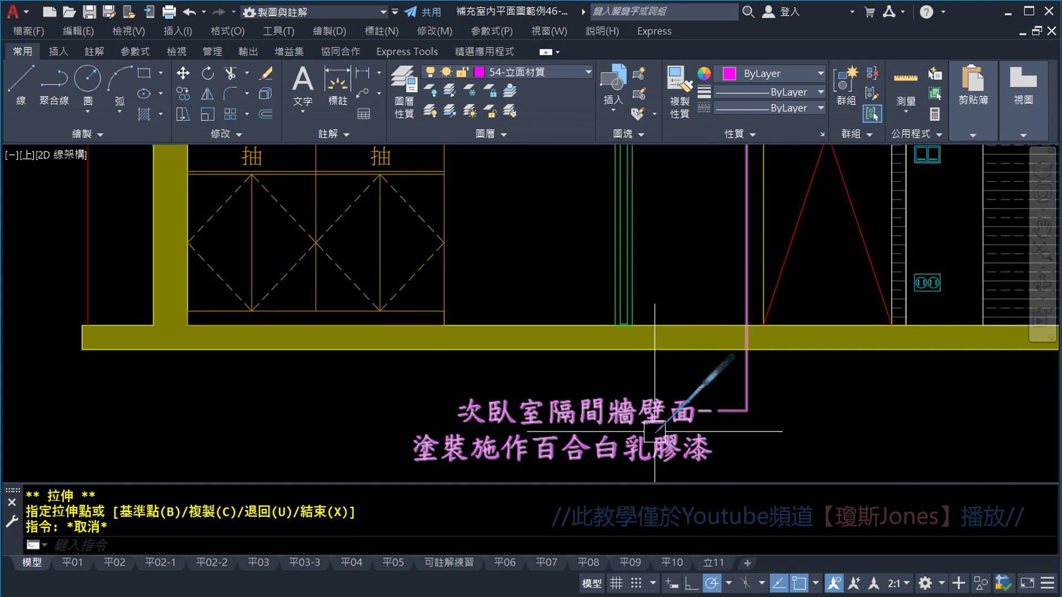
{"action": "double_click", "coordinate": [642, 418]}
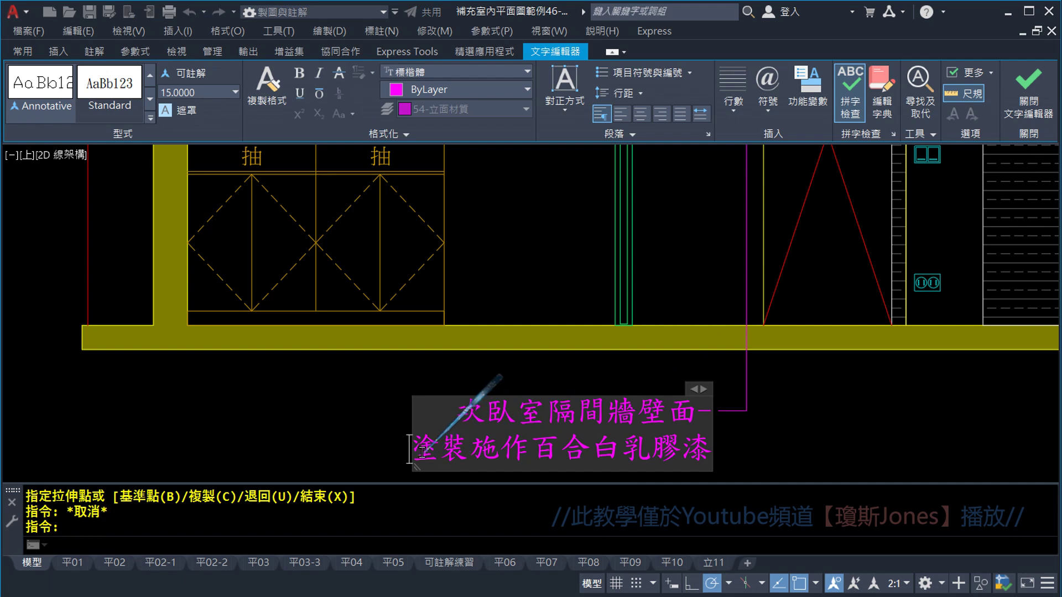
{"action": "key", "text": "BackSpace"}
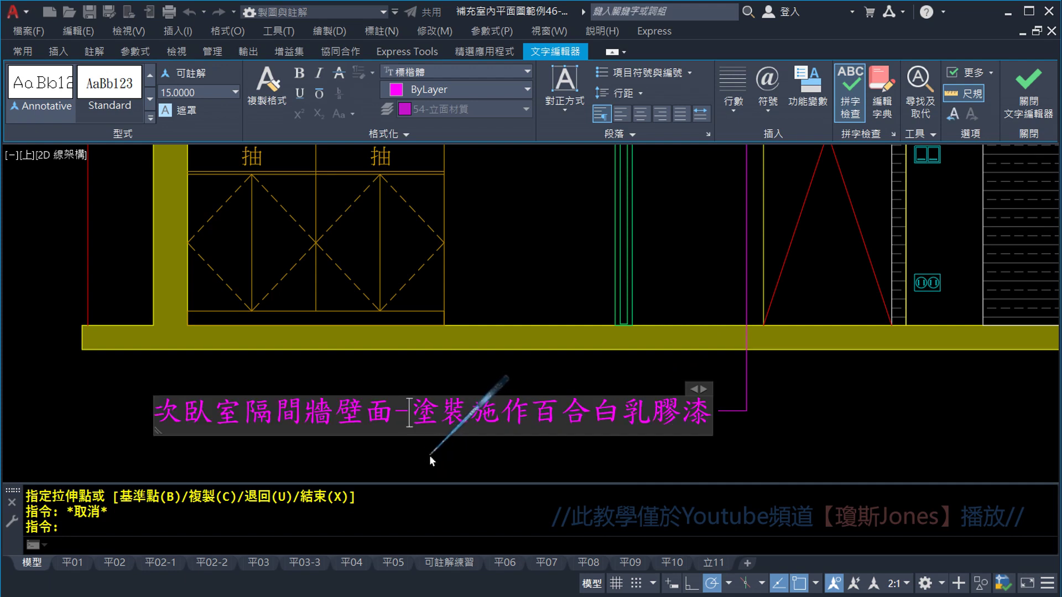
{"action": "left_click", "coordinate": [679, 458]}
Step: Reposition the single-line second-bedroom label below the floor and review it
{"action": "left_click", "coordinate": [687, 422]}
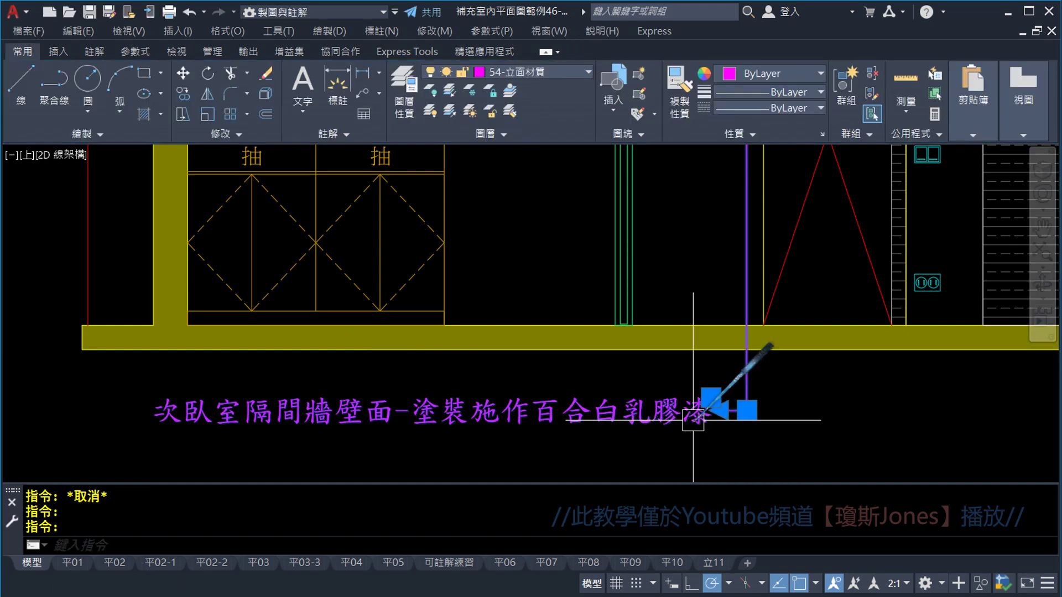
{"action": "left_click", "coordinate": [747, 410]}
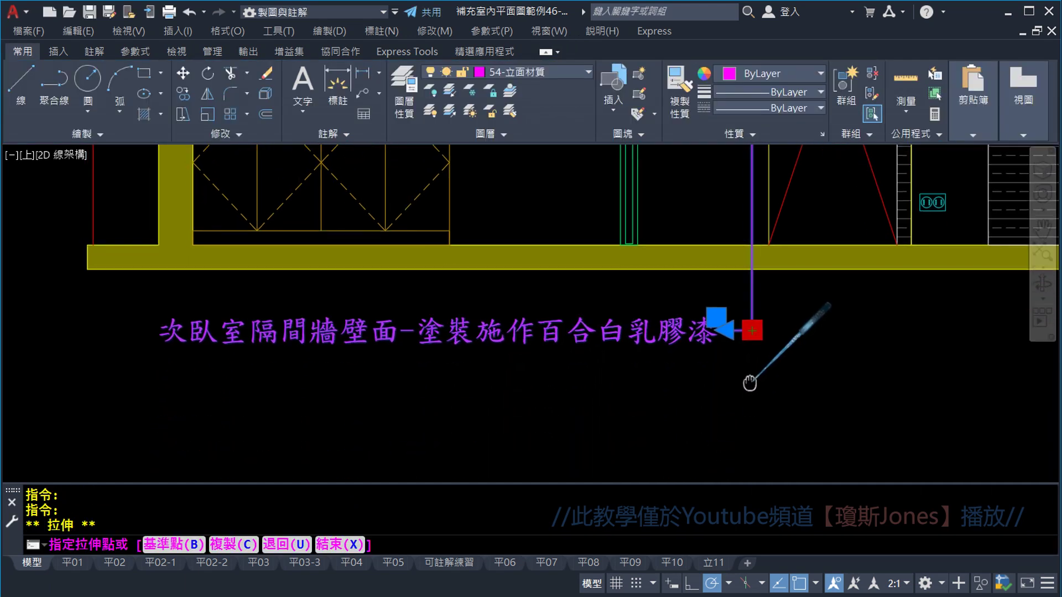
{"action": "middle_click_drag", "start_coordinate": [747, 457], "coordinate": [748, 379]}
{"action": "left_click", "coordinate": [751, 396]}
{"action": "key", "text": "Escape"}
{"action": "key", "text": "Escape"}
{"action": "scroll", "coordinate": [620, 288], "scroll_direction": "down", "scroll_amount": 3}
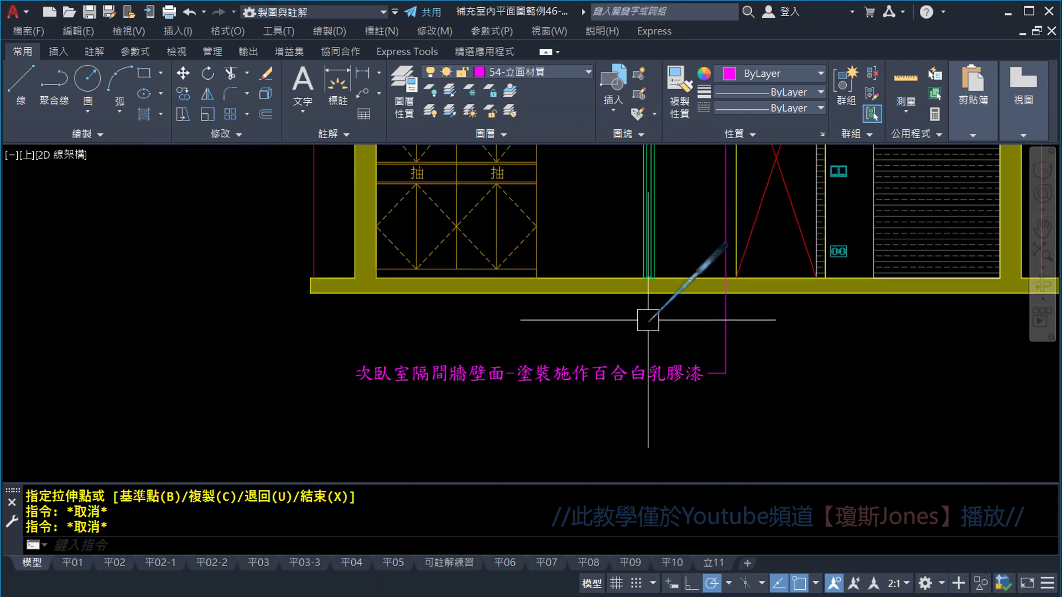
{"action": "middle_click_drag", "start_coordinate": [620, 289], "coordinate": [797, 378]}
{"action": "scroll", "coordinate": [631, 335], "scroll_direction": "up", "scroll_amount": 2}
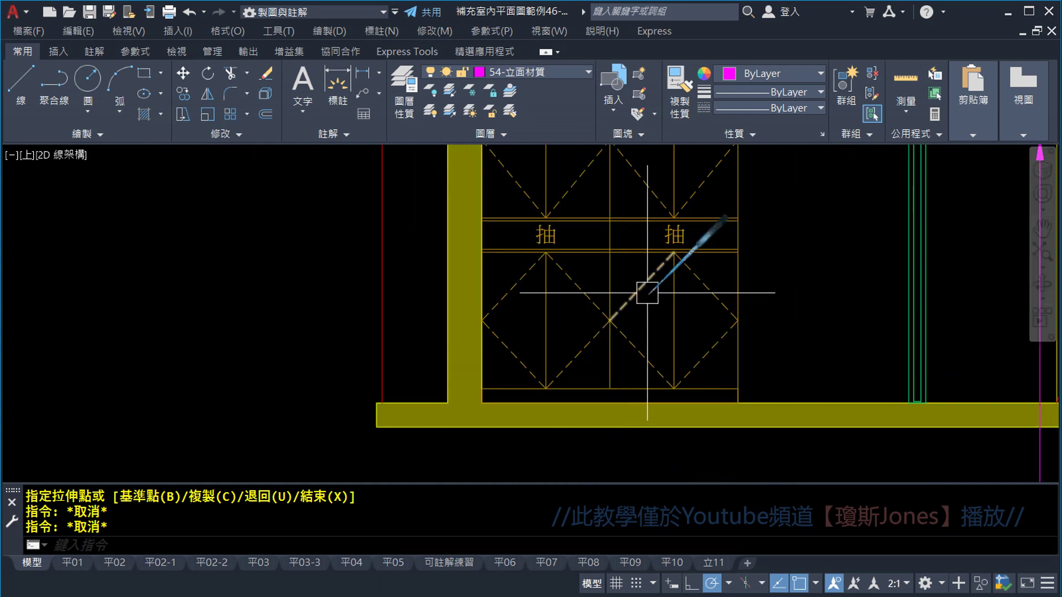
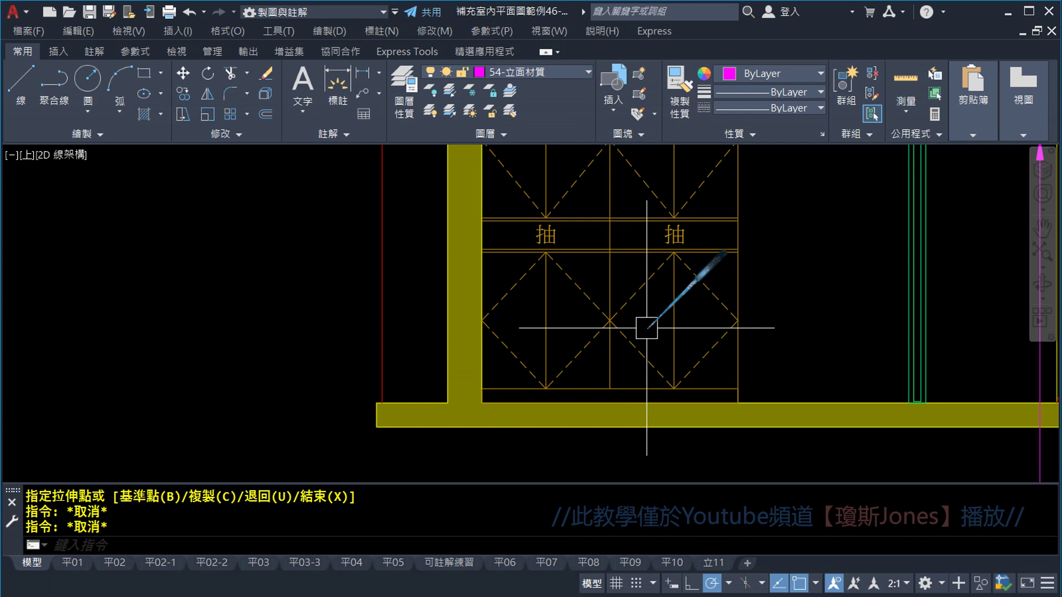
Step: Place a new multileader arrow on the lower wardrobe door, landing below the floor line
{"action": "scroll", "coordinate": [647, 328], "scroll_direction": "down", "scroll_amount": 2}
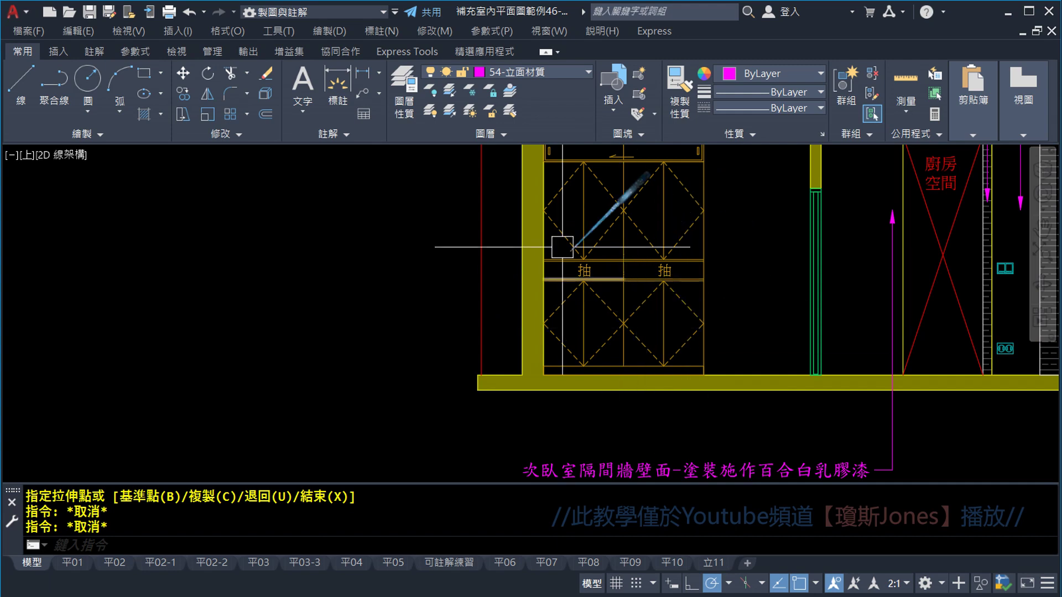
{"action": "left_click", "coordinate": [380, 94]}
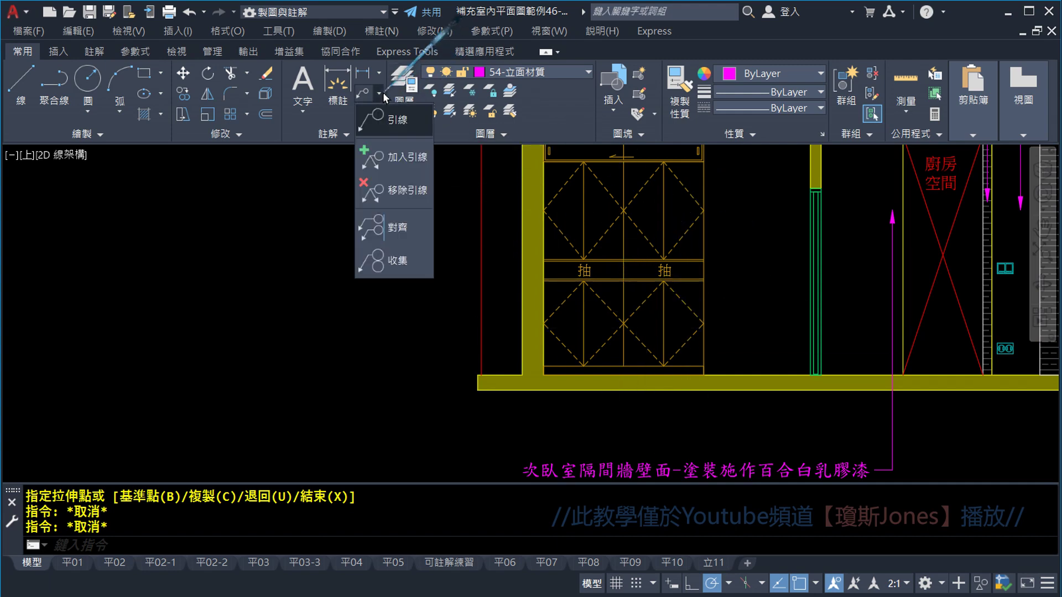
{"action": "left_click", "coordinate": [385, 131]}
{"action": "scroll", "coordinate": [620, 381], "scroll_direction": "up", "scroll_amount": 3}
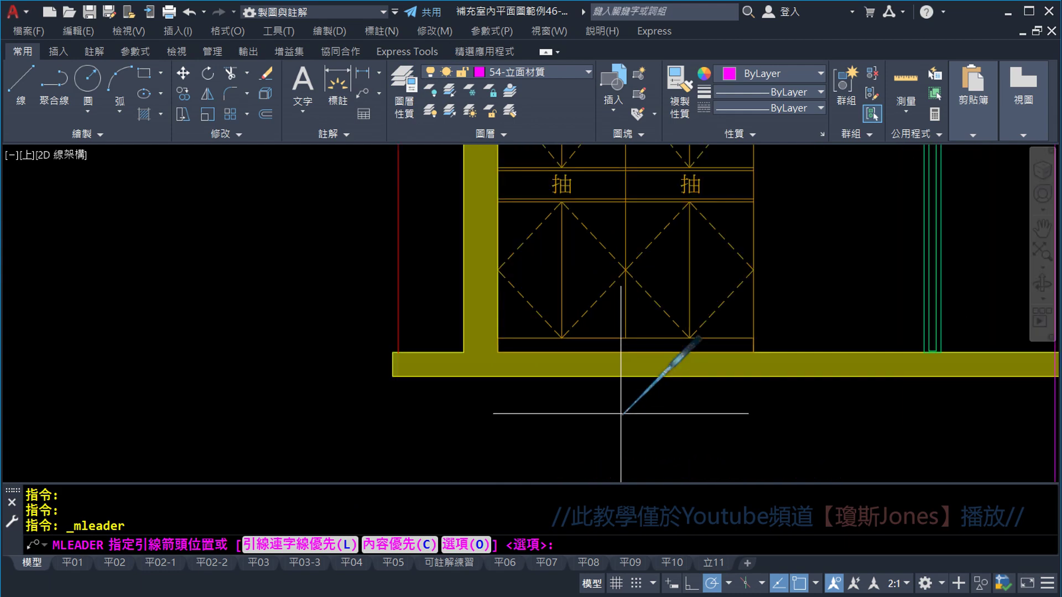
{"action": "mouse_move", "coordinate": [629, 408]}
{"action": "middle_mouse_down"}
{"action": "mouse_move", "coordinate": [762, 387]}
{"action": "mouse_move", "coordinate": [600, 386]}
{"action": "middle_mouse_up"}
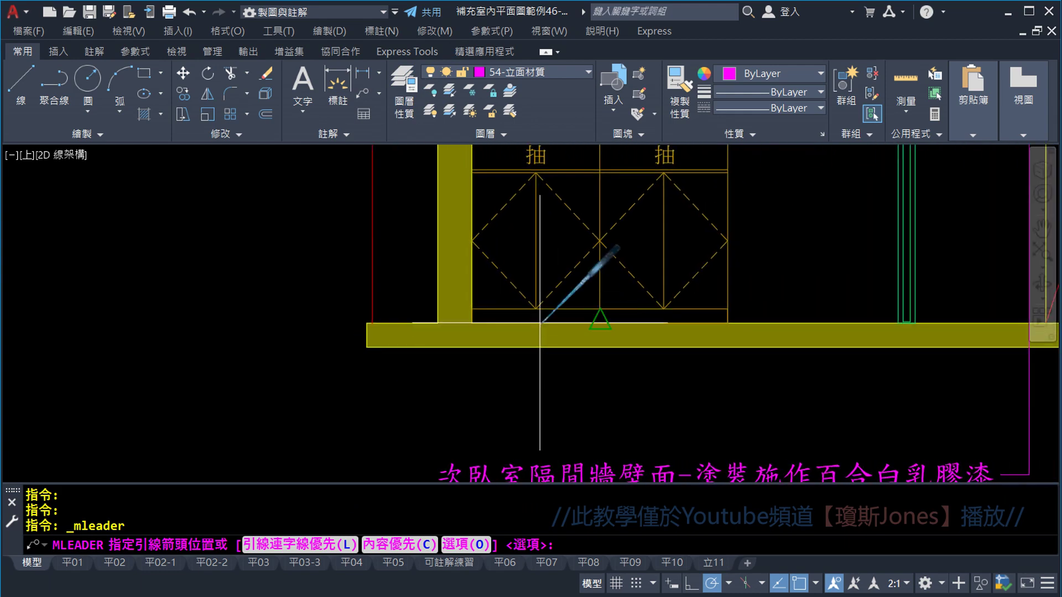
{"action": "scroll", "coordinate": [549, 265], "scroll_direction": "up", "scroll_amount": 2}
{"action": "middle_click_drag", "start_coordinate": [546, 269], "coordinate": [553, 192]}
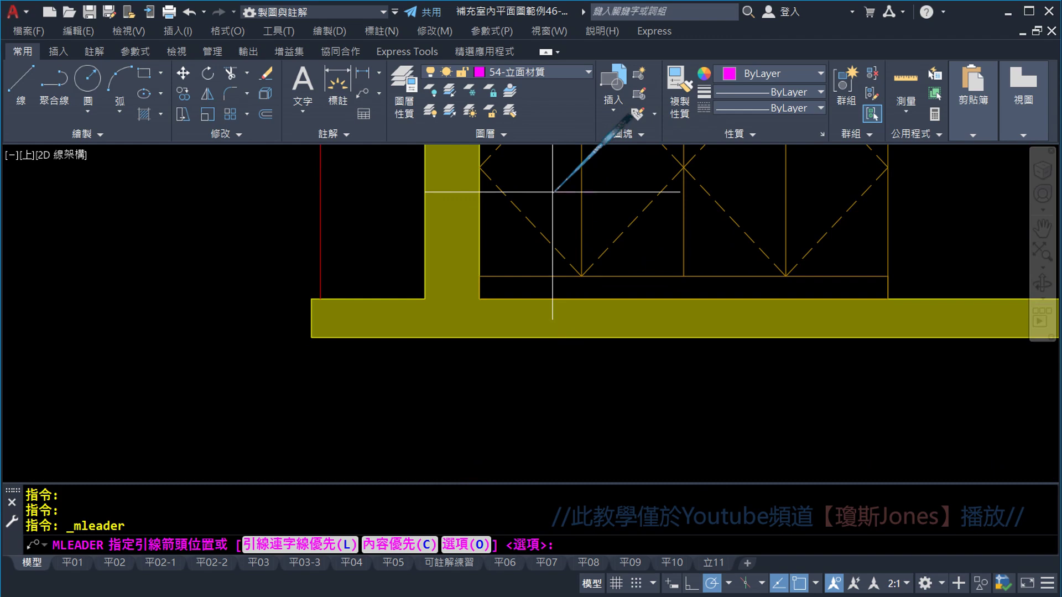
{"action": "left_click", "coordinate": [552, 192]}
{"action": "scroll", "coordinate": [553, 192], "scroll_direction": "down", "scroll_amount": 3}
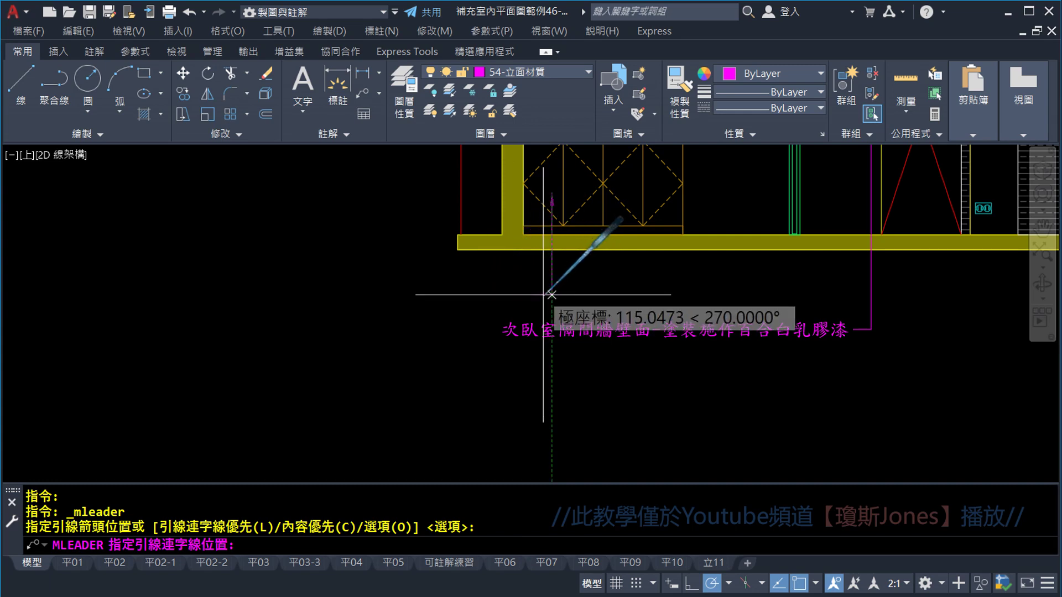
{"action": "left_click", "coordinate": [552, 295]}
{"action": "mouse_move", "coordinate": [581, 285]}
{"action": "middle_mouse_down"}
{"action": "mouse_move", "coordinate": [654, 358]}
{"action": "mouse_move", "coordinate": [630, 396]}
{"action": "middle_mouse_up"}
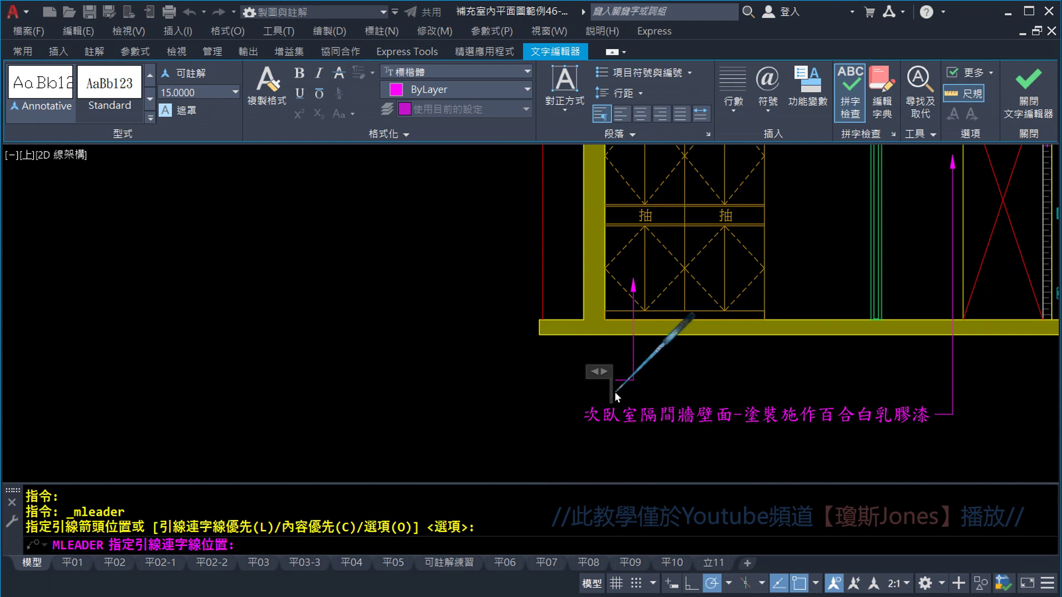
Step: Type the label's first part, 主臥室木作衣櫃-門板, with the phonetic IME
{"action": "scroll", "coordinate": [615, 391], "scroll_direction": "up", "scroll_amount": 2}
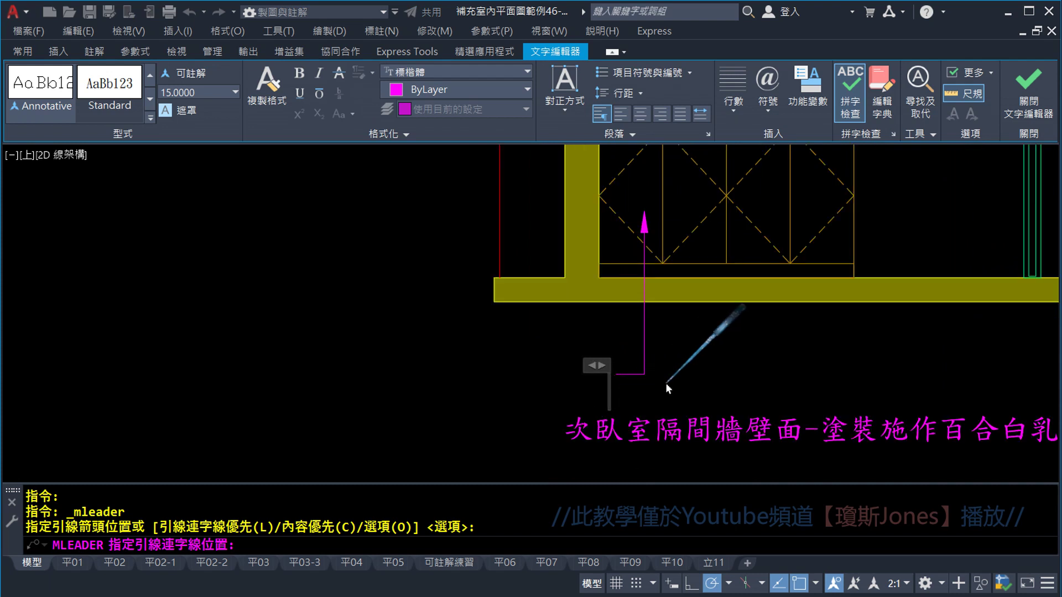
{"action": "type", "text": "主"}
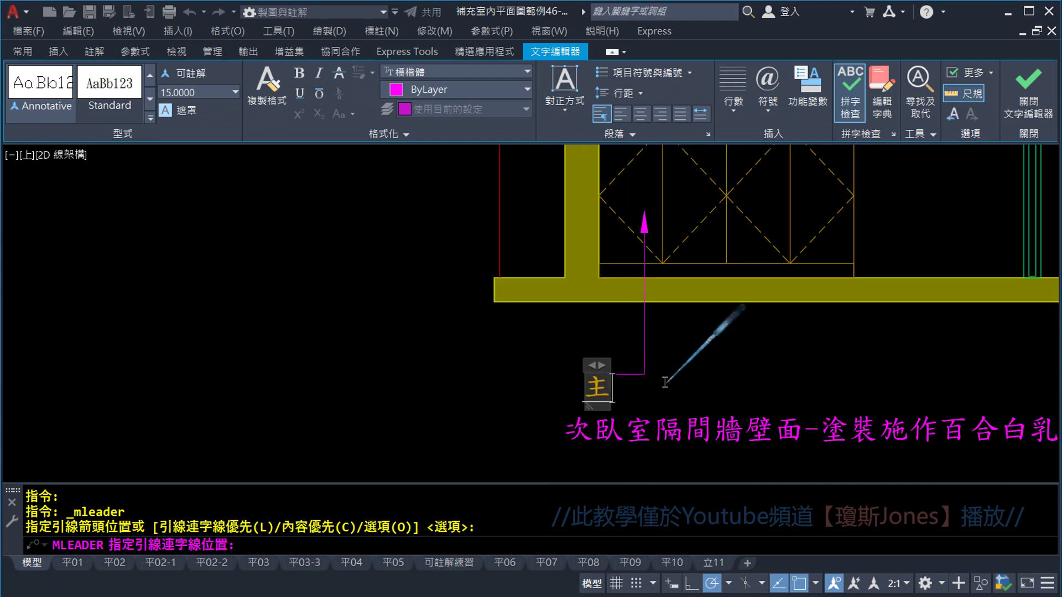
{"action": "type", "text": "ㄨㄛ"}
{"action": "key", "text": "Escape"}
{"action": "type", "text": "ㄧㄍㄨㄟ"}
{"action": "key", "text": "Return"}
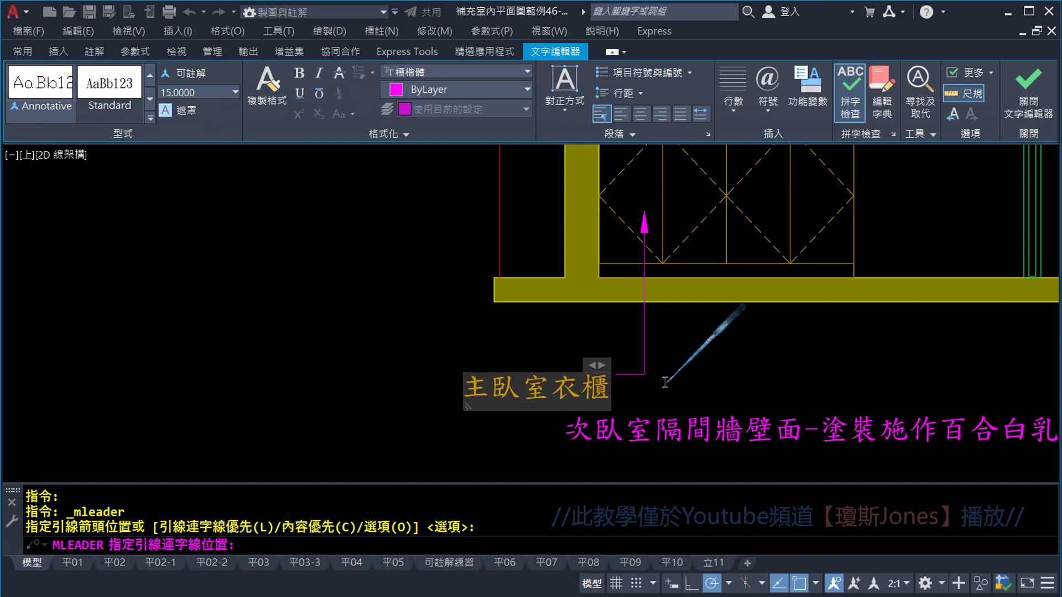
{"action": "key", "text": "Left"}
{"action": "key", "text": "Left"}
{"action": "type", "text": "ㄇㄨˋㄗㄨㄛˋ"}
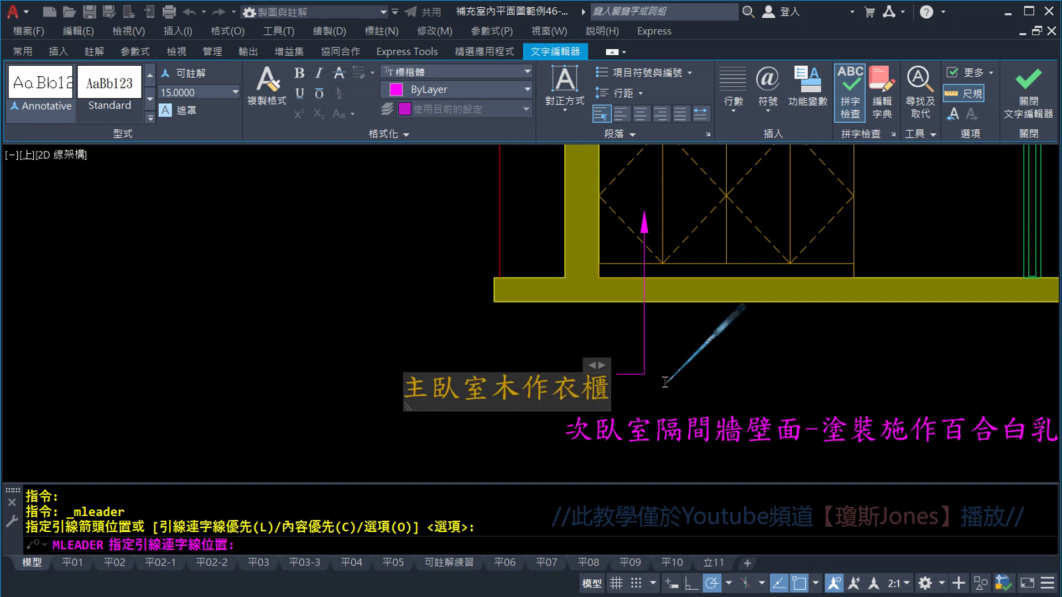
{"action": "key", "text": "Right"}
{"action": "key", "text": "Right"}
{"action": "type", "text": "-"}
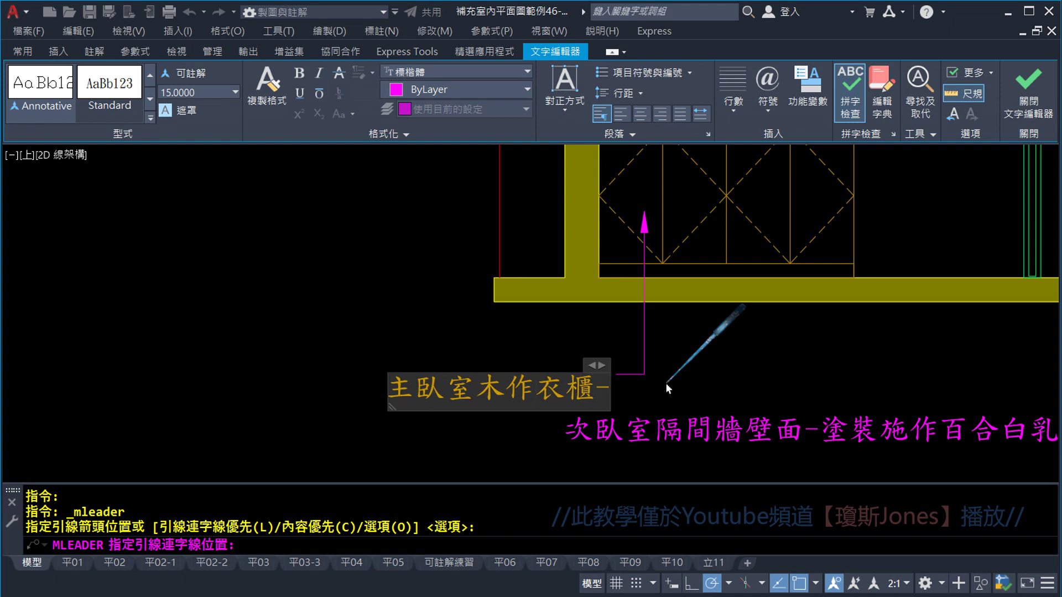
{"action": "type", "text": "ㄇㄣˊㄅㄢˇ"}
{"action": "key", "text": "Return"}
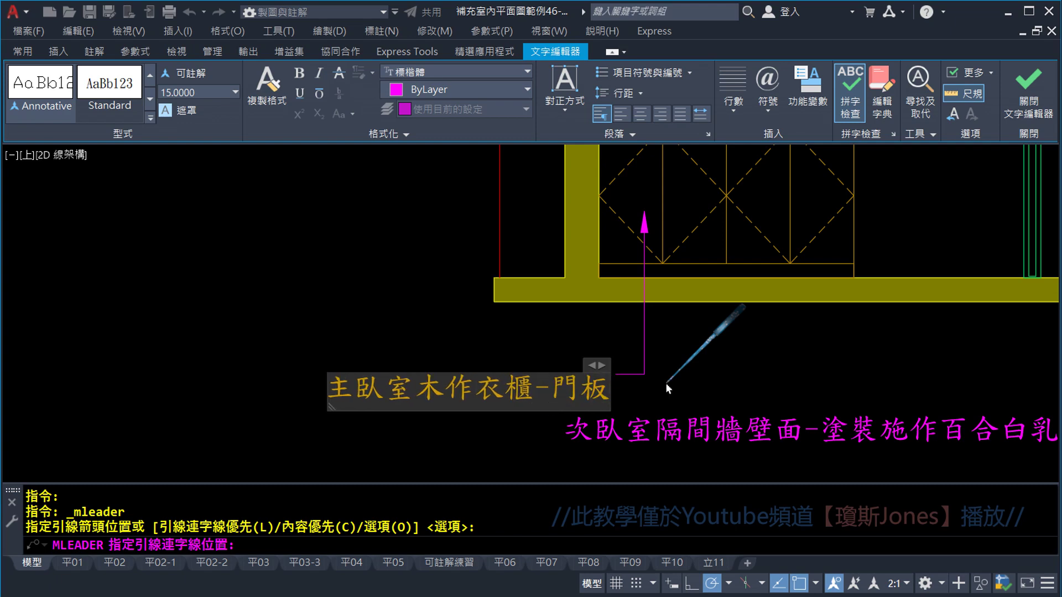
Step: Complete the label with 面貼雪杉人造木皮, remove the trial 0.48mm note, and close the editor
{"action": "middle_click_drag", "start_coordinate": [695, 215], "coordinate": [671, 358]}
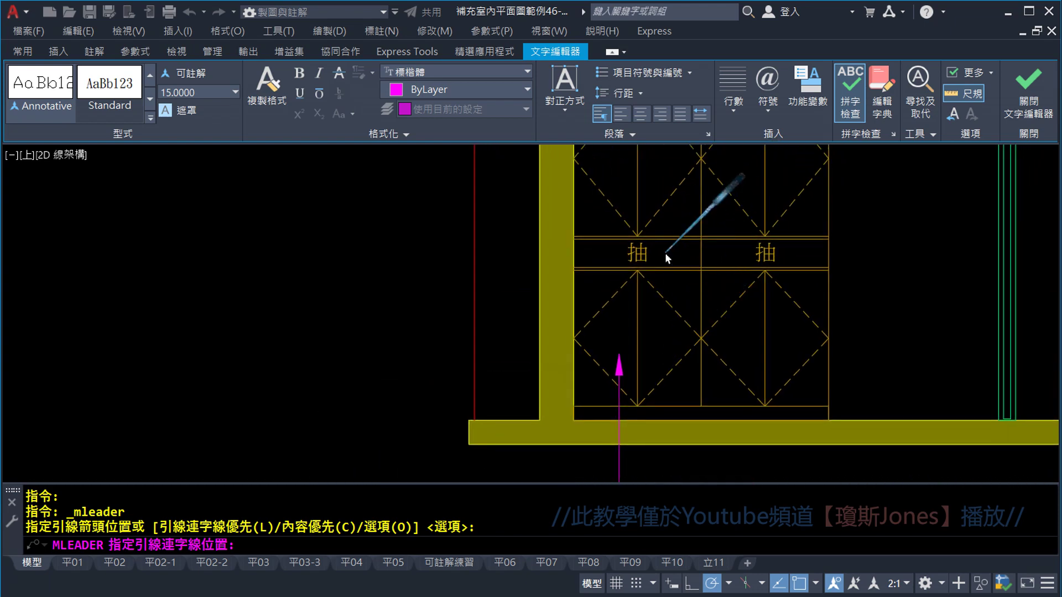
{"action": "mouse_move", "coordinate": [666, 258]}
{"action": "middle_mouse_down"}
{"action": "mouse_move", "coordinate": [670, 412]}
{"action": "mouse_move", "coordinate": [709, 250]}
{"action": "middle_mouse_up"}
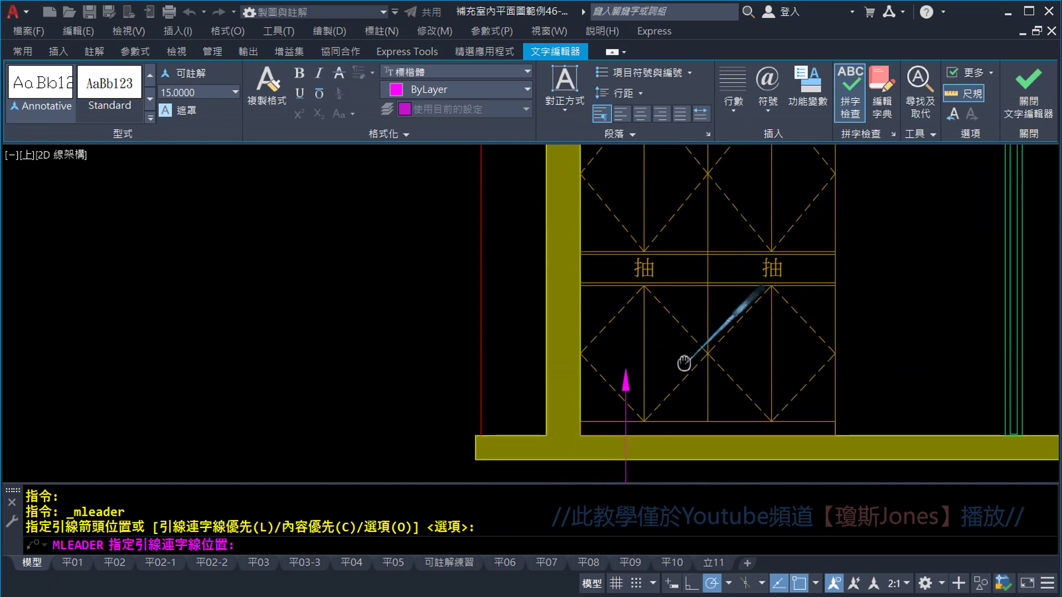
{"action": "middle_click_drag", "start_coordinate": [684, 364], "coordinate": [680, 301]}
{"action": "type", "text": "主臥室木作衣櫃-門板ㄇ"}
{"action": "middle_click_drag", "start_coordinate": [665, 454], "coordinate": [683, 353]}
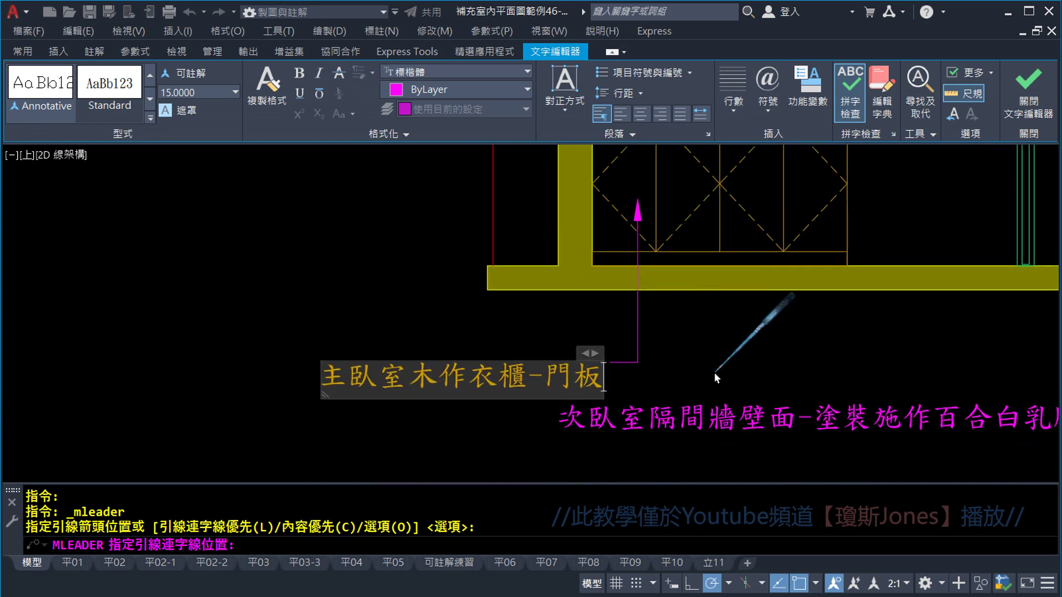
{"action": "type", "text": "面貼"}
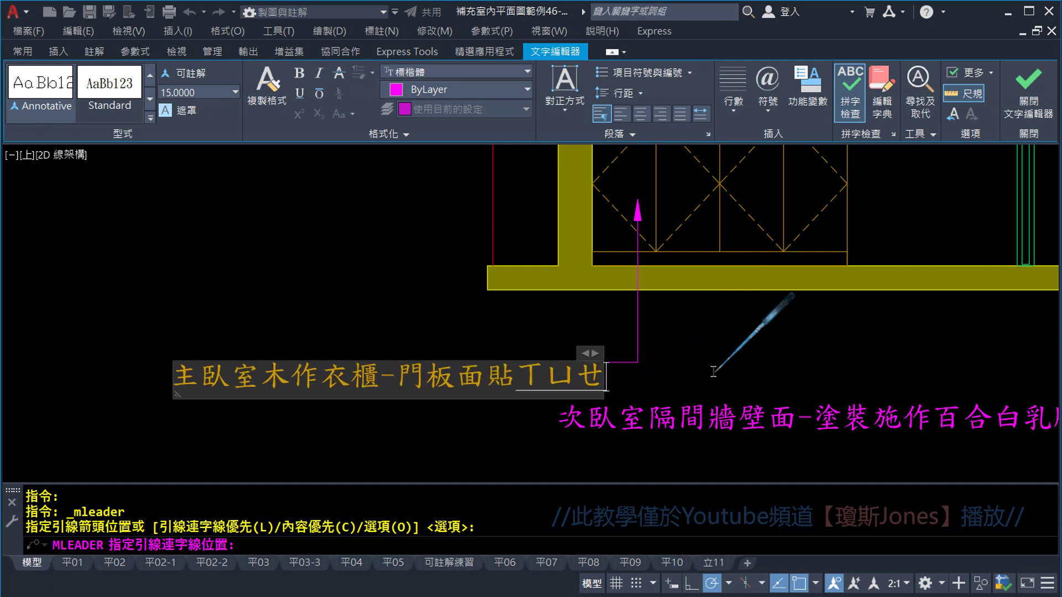
{"action": "type", "text": "雪山"}
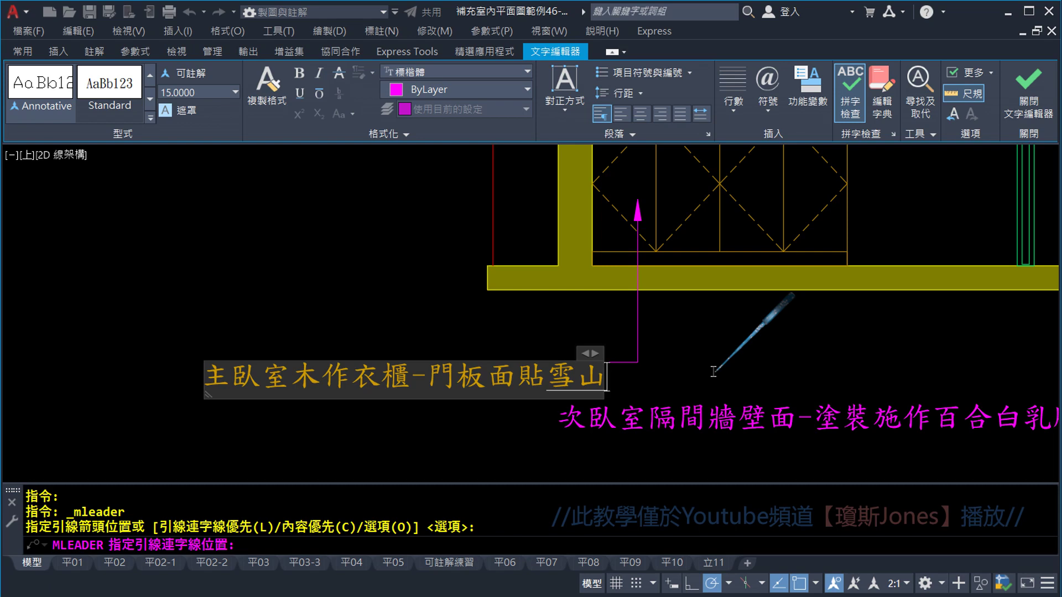
{"action": "key", "text": "Down"}
{"action": "type", "text": "4"}
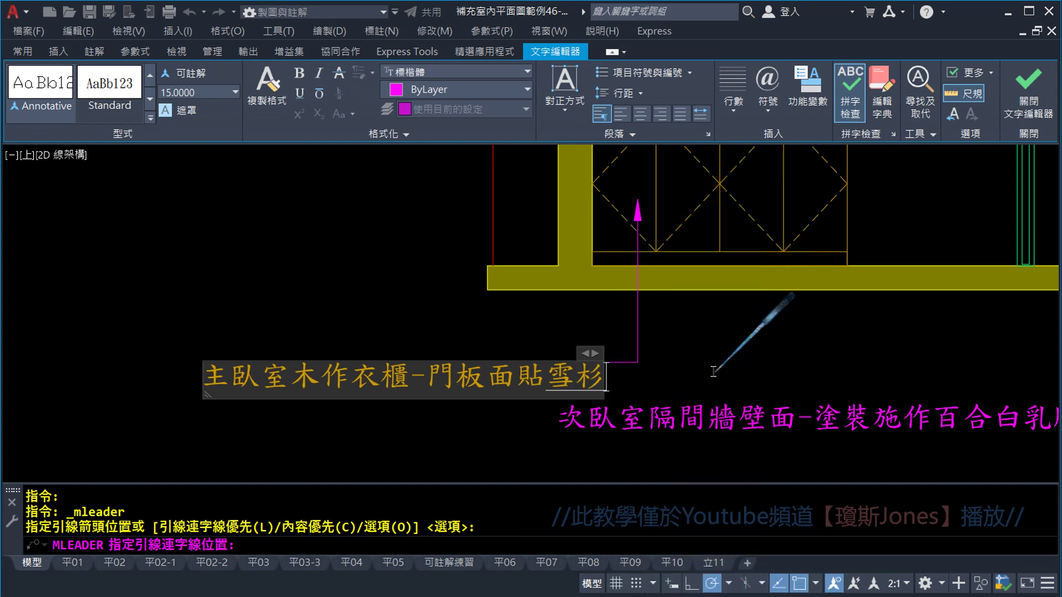
{"action": "type", "text": "人造"}
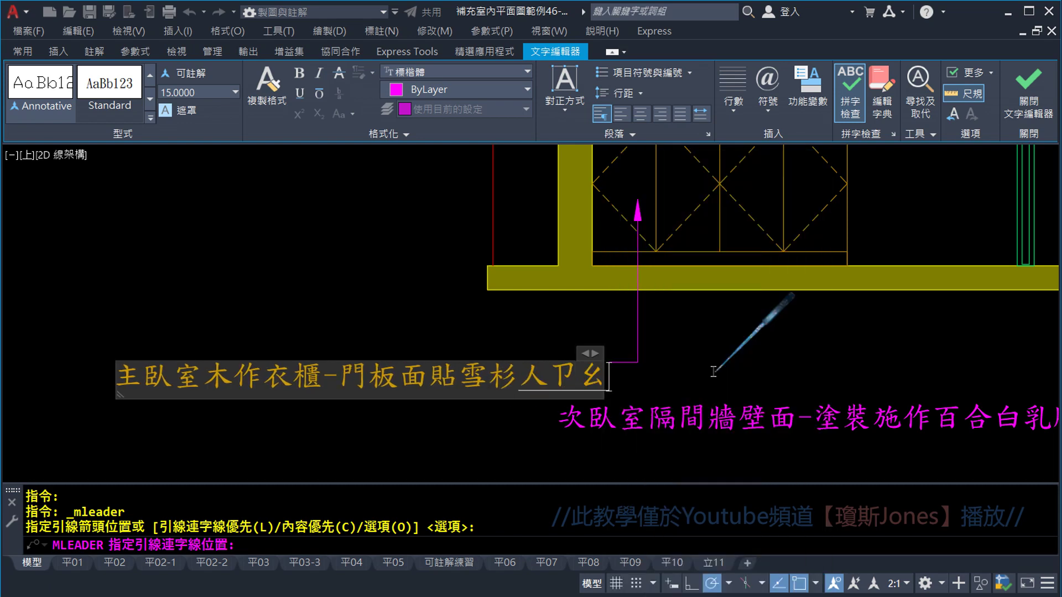
{"action": "type", "text": "木ㄆ皮"}
{"action": "key", "text": "Return"}
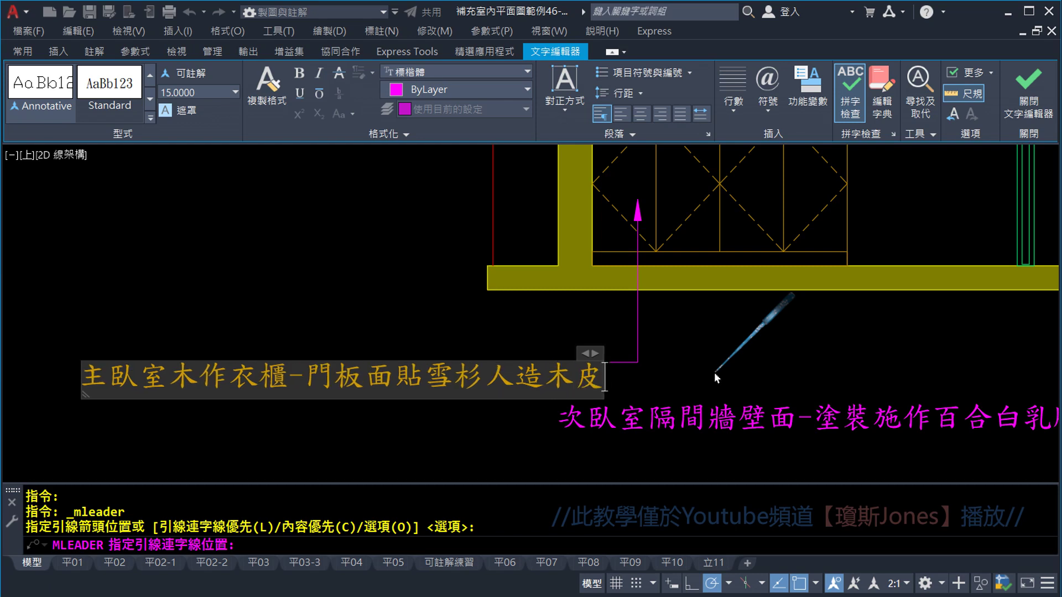
{"action": "type", "text": "()"}
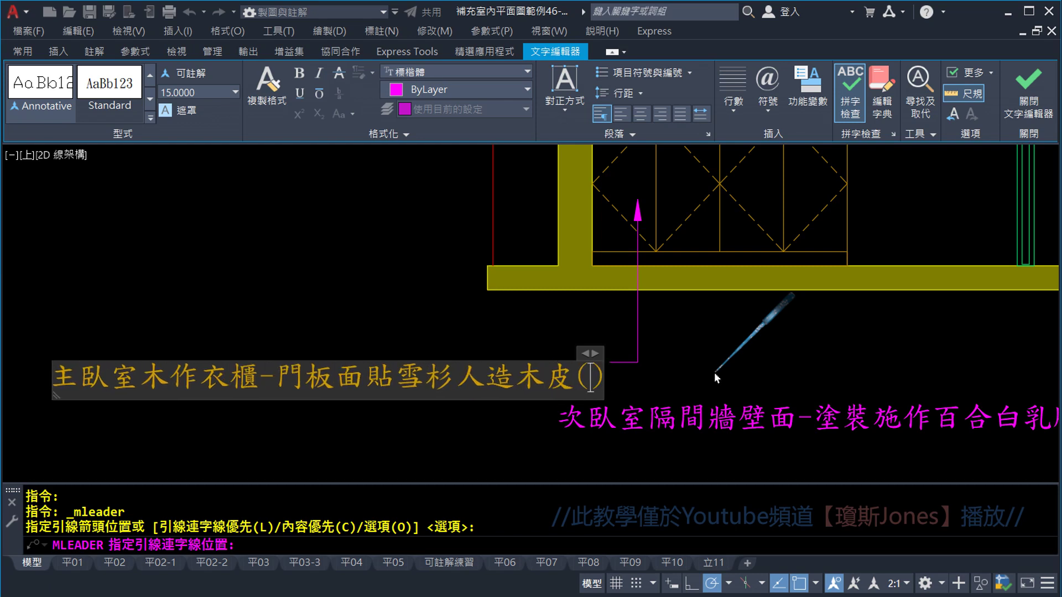
{"action": "type", "text": "0.48"}
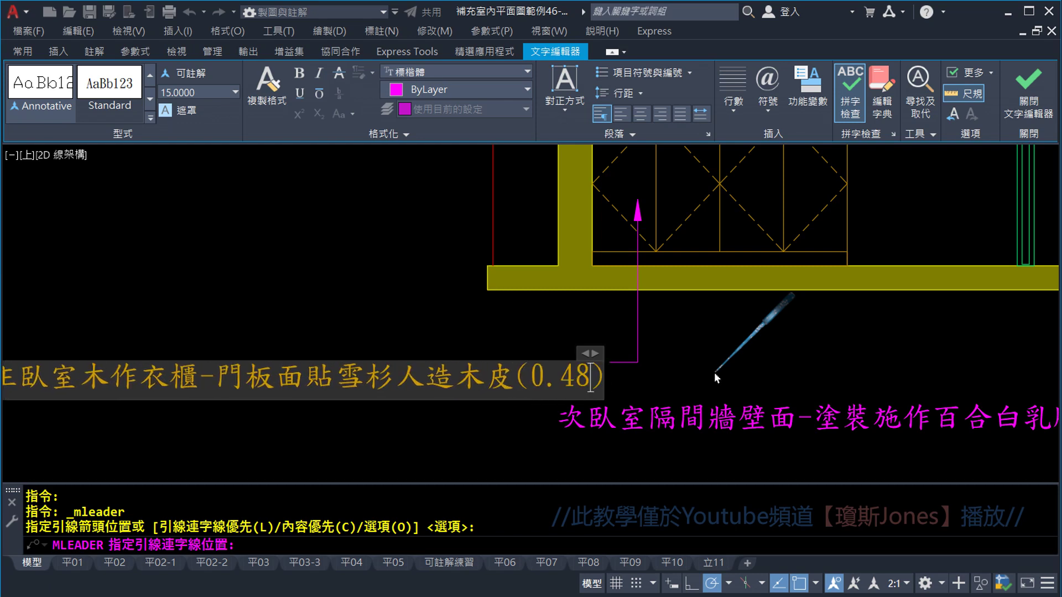
{"action": "type", "text": "mm"}
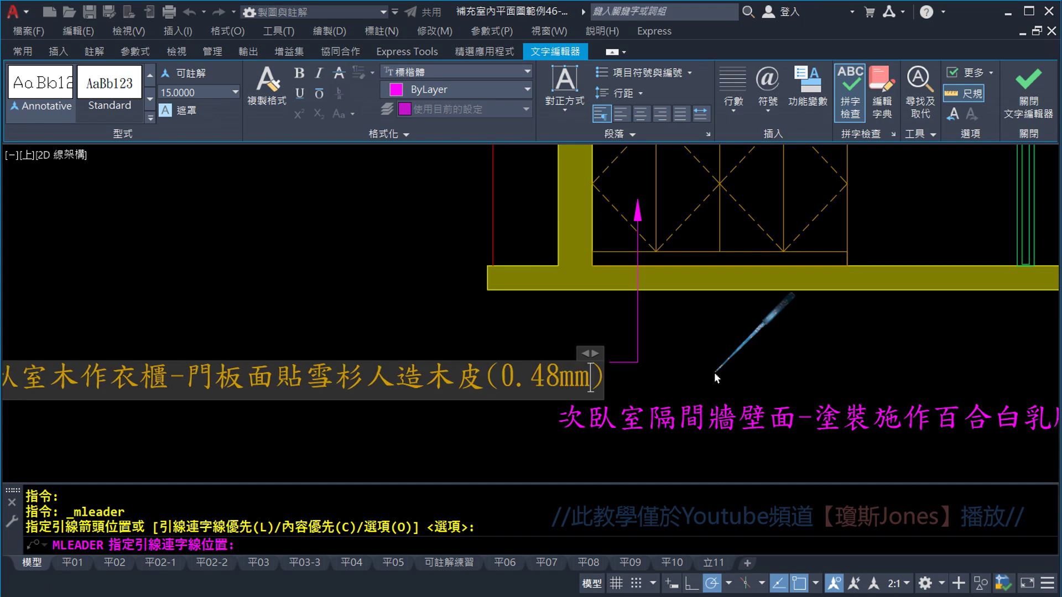
{"action": "key", "text": "BackSpace"}
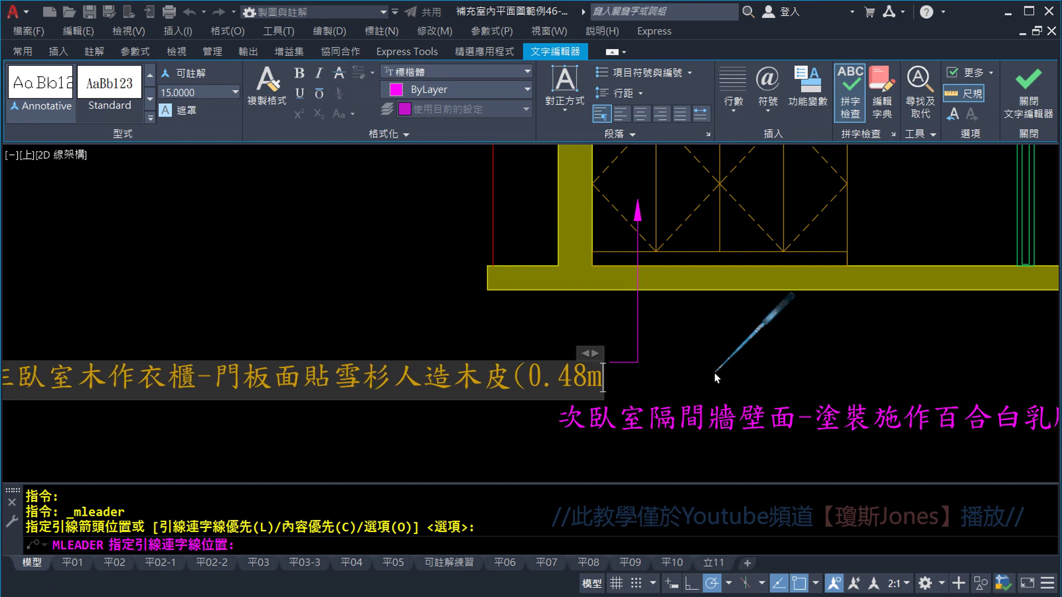
{"action": "key", "text": "BackSpace"}
{"action": "key", "text": "BackSpace"}
{"action": "key", "text": "BackSpace"}
{"action": "key", "text": "BackSpace"}
{"action": "key", "text": "BackSpace"}
{"action": "key", "text": "BackSpace"}
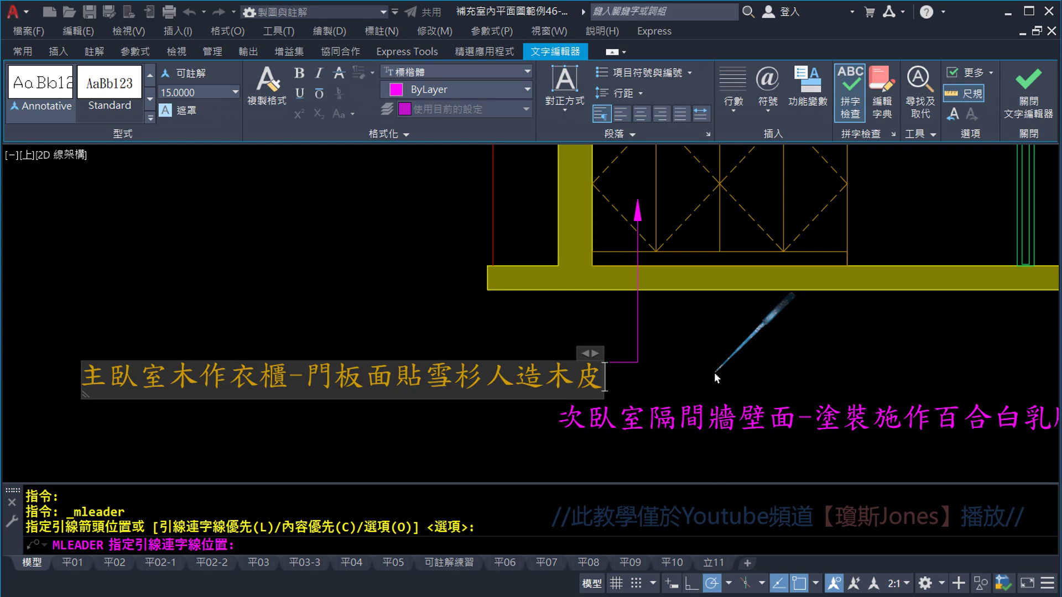
{"action": "left_click", "coordinate": [739, 381]}
Step: Copy the wardrobe callout to a lower position
{"action": "key", "text": "Escape"}
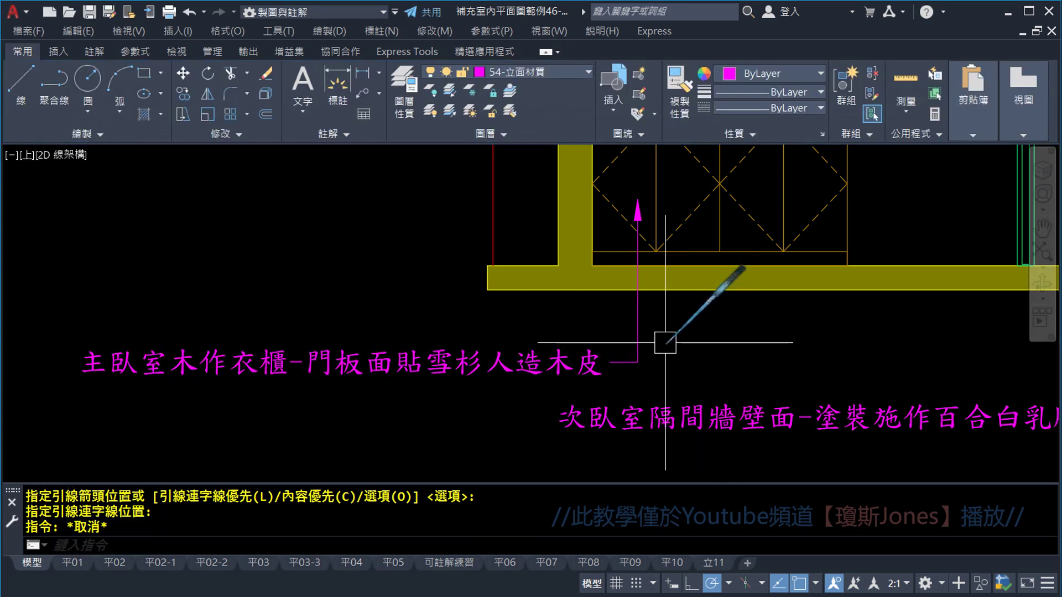
{"action": "middle_click_drag", "start_coordinate": [675, 284], "coordinate": [637, 363]}
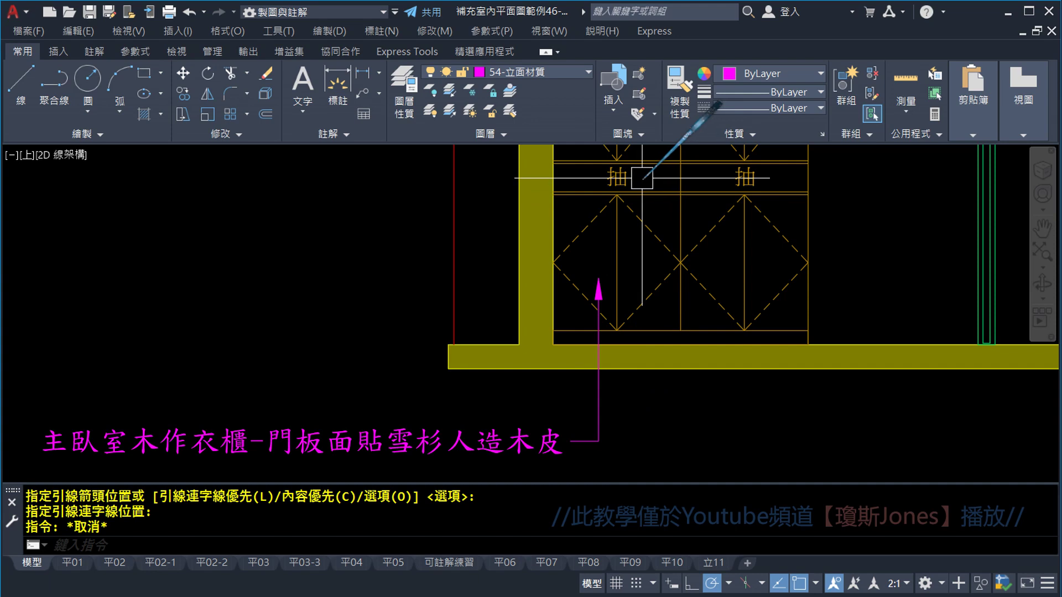
{"action": "middle_click_drag", "start_coordinate": [604, 332], "coordinate": [664, 253]}
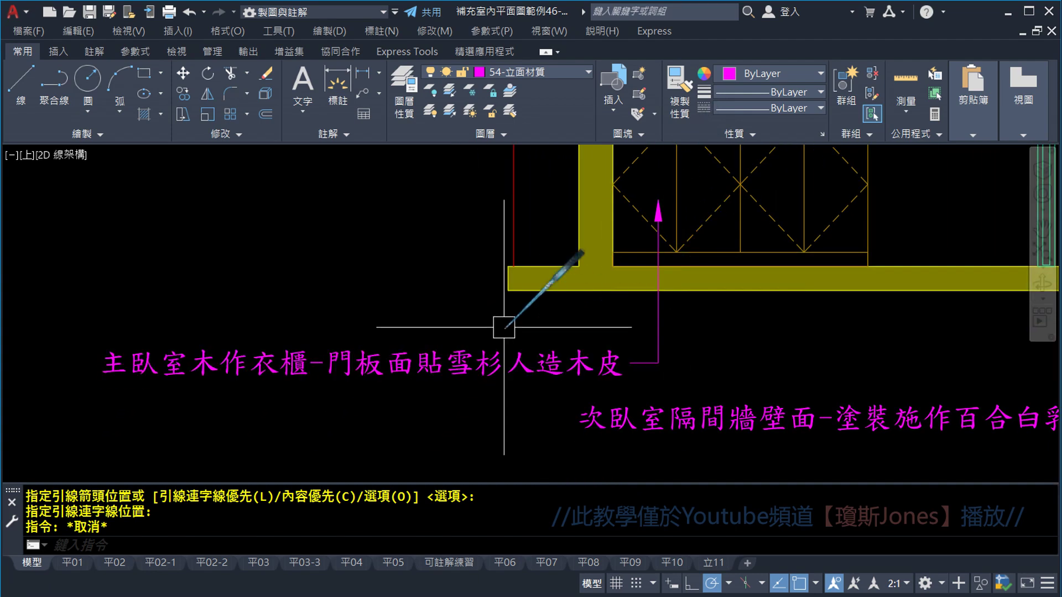
{"action": "left_click", "coordinate": [183, 95]}
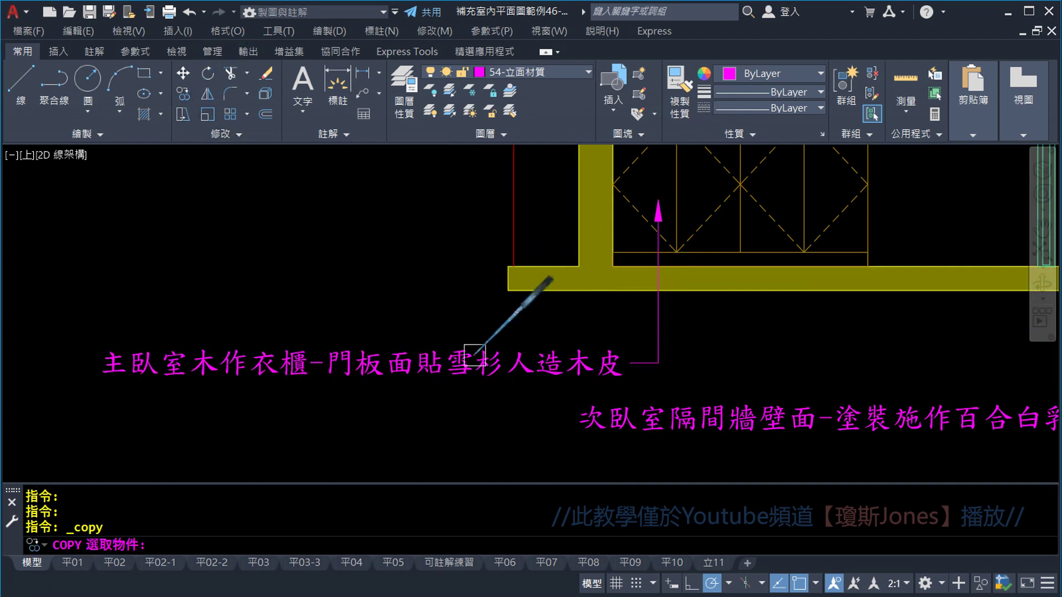
{"action": "left_click", "coordinate": [478, 366]}
{"action": "middle_click_drag", "start_coordinate": [715, 375], "coordinate": [653, 354]}
{"action": "key", "text": "Return"}
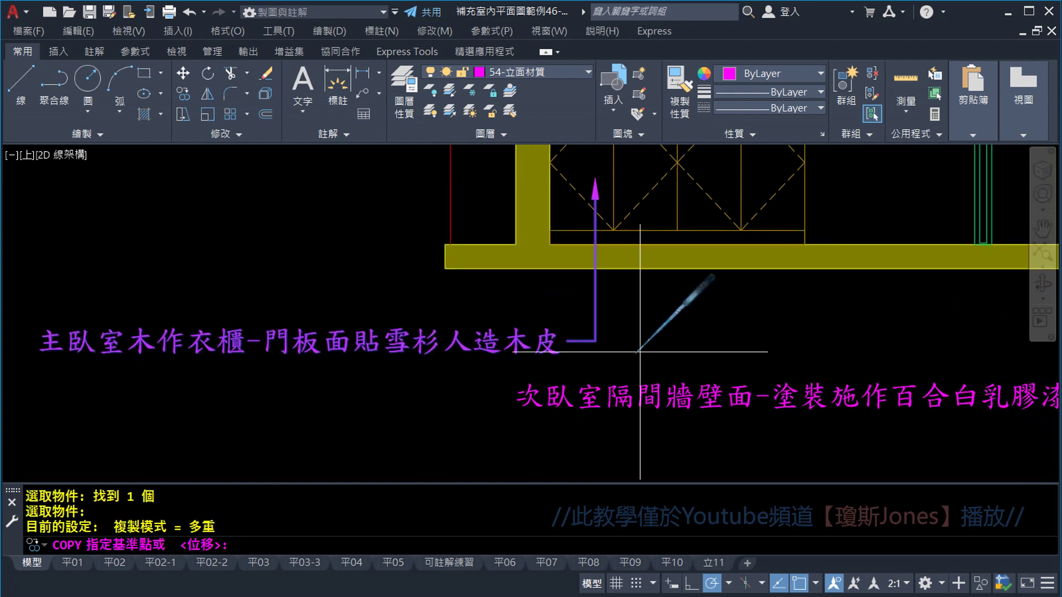
{"action": "left_click", "coordinate": [596, 342]}
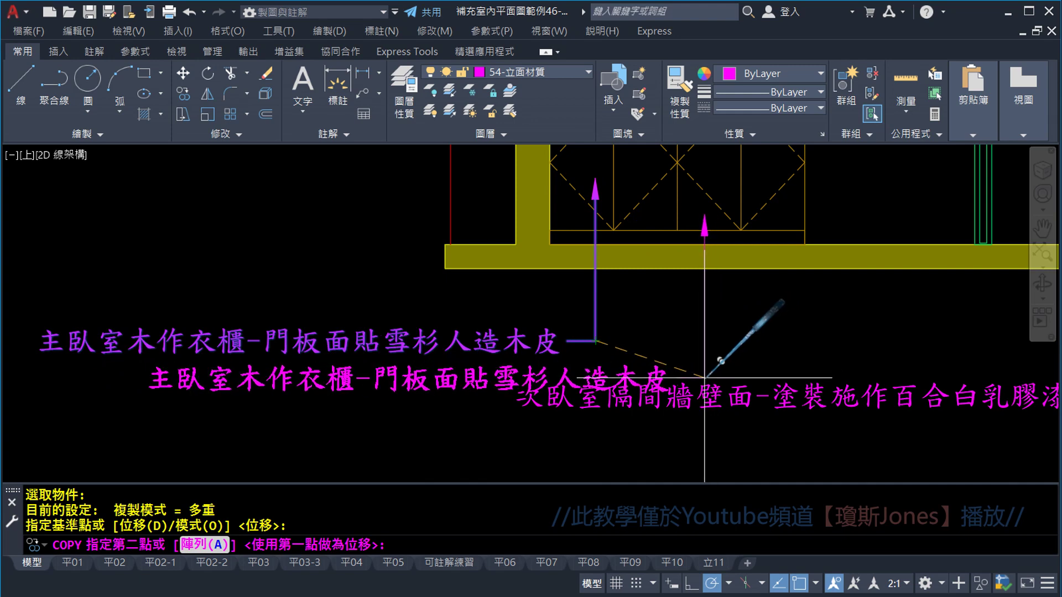
{"action": "left_click", "coordinate": [708, 369]}
{"action": "scroll", "coordinate": [668, 363], "scroll_direction": "down", "scroll_amount": 2}
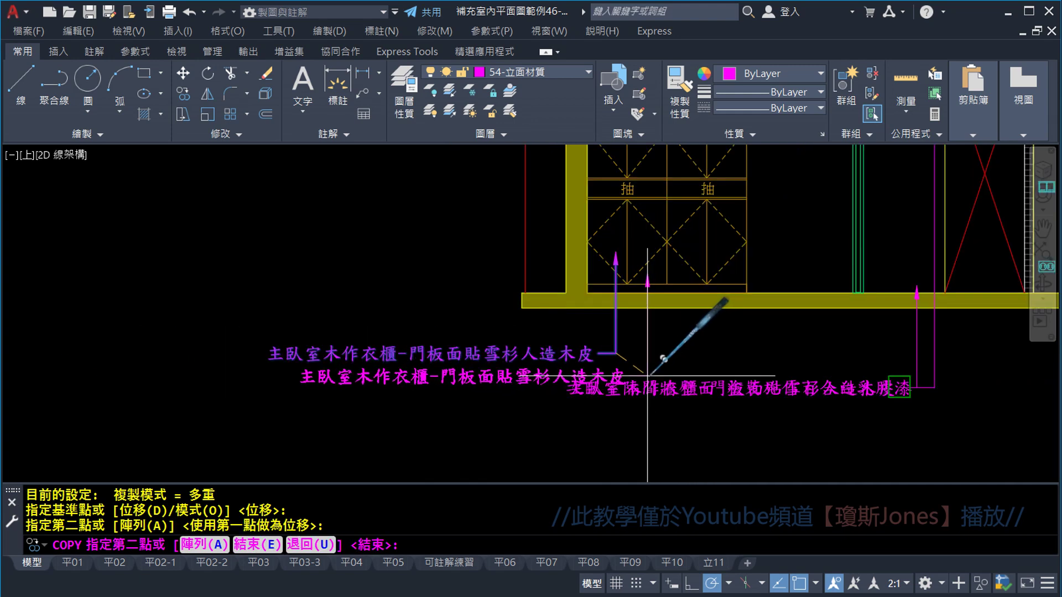
{"action": "key", "text": "Escape"}
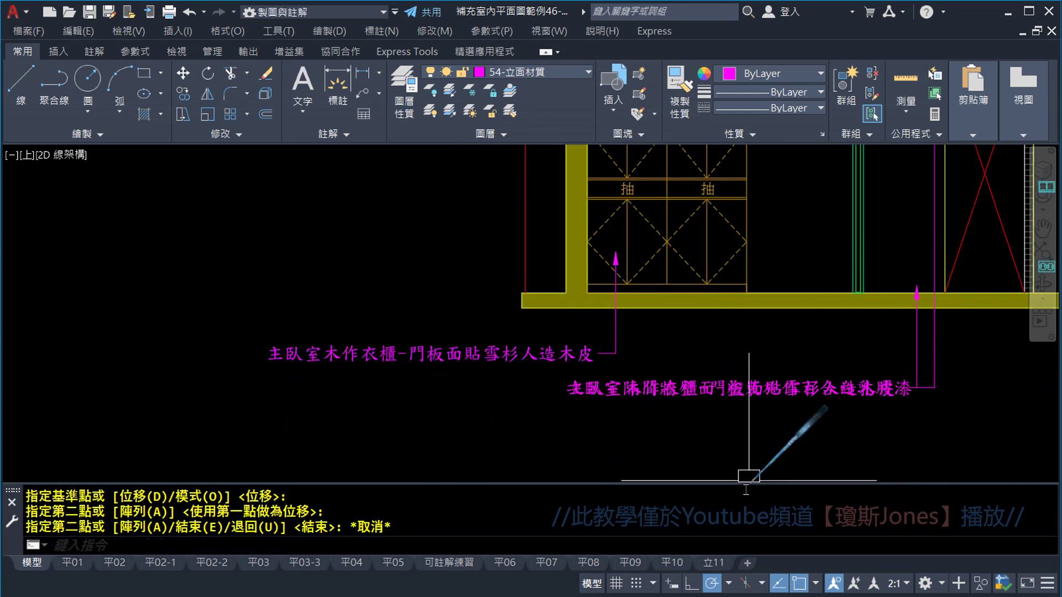
Step: Turn off object snap and delete the misplaced copied callout
{"action": "left_click", "coordinate": [799, 584]}
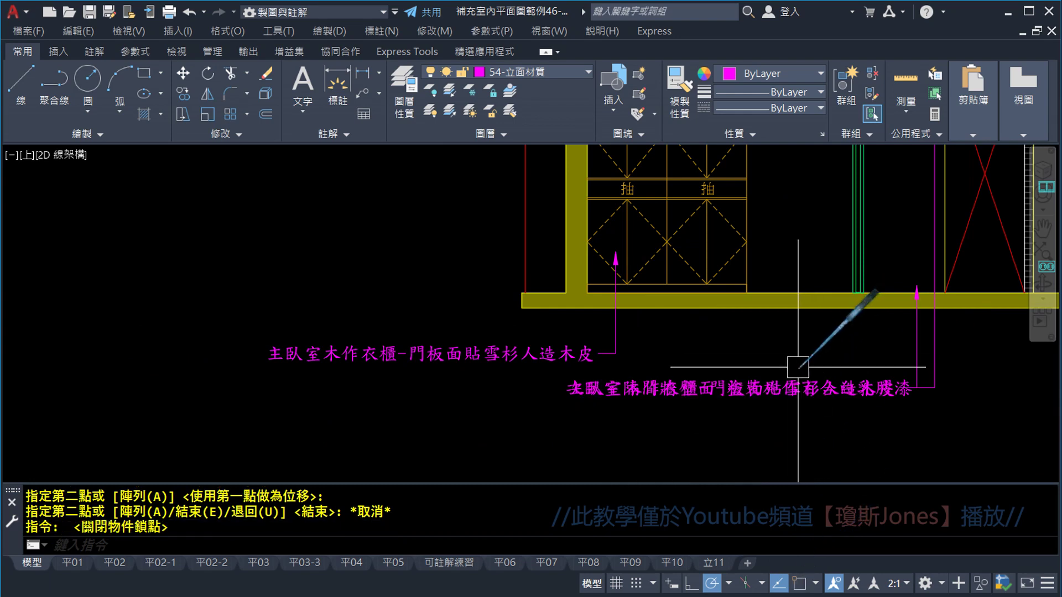
{"action": "left_click", "coordinate": [777, 360]}
{"action": "key", "text": "Delete"}
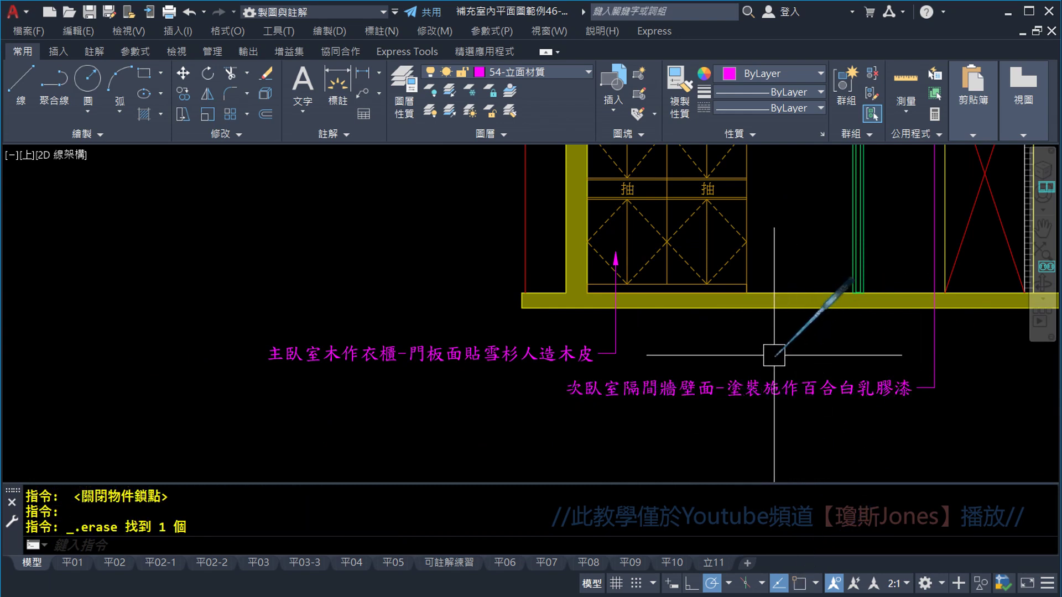
{"action": "scroll", "coordinate": [653, 329], "scroll_direction": "up", "scroll_amount": 2}
{"action": "scroll", "coordinate": [652, 327], "scroll_direction": "down", "scroll_amount": 2}
{"action": "scroll", "coordinate": [570, 321], "scroll_direction": "down", "scroll_amount": 1}
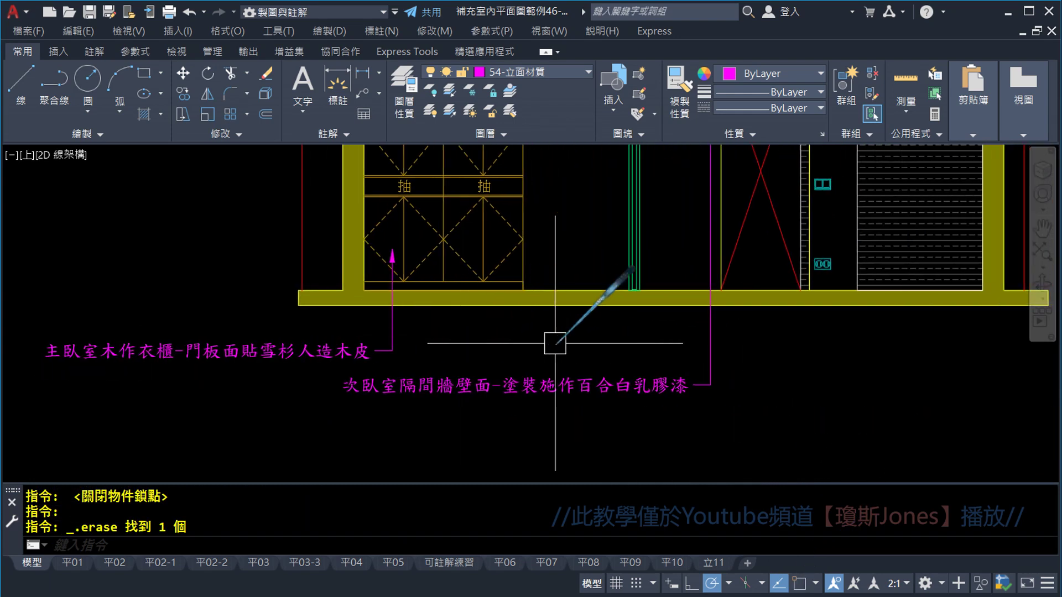
{"action": "scroll", "coordinate": [476, 360], "scroll_direction": "down", "scroll_amount": 1}
{"action": "scroll", "coordinate": [653, 411], "scroll_direction": "down", "scroll_amount": 1}
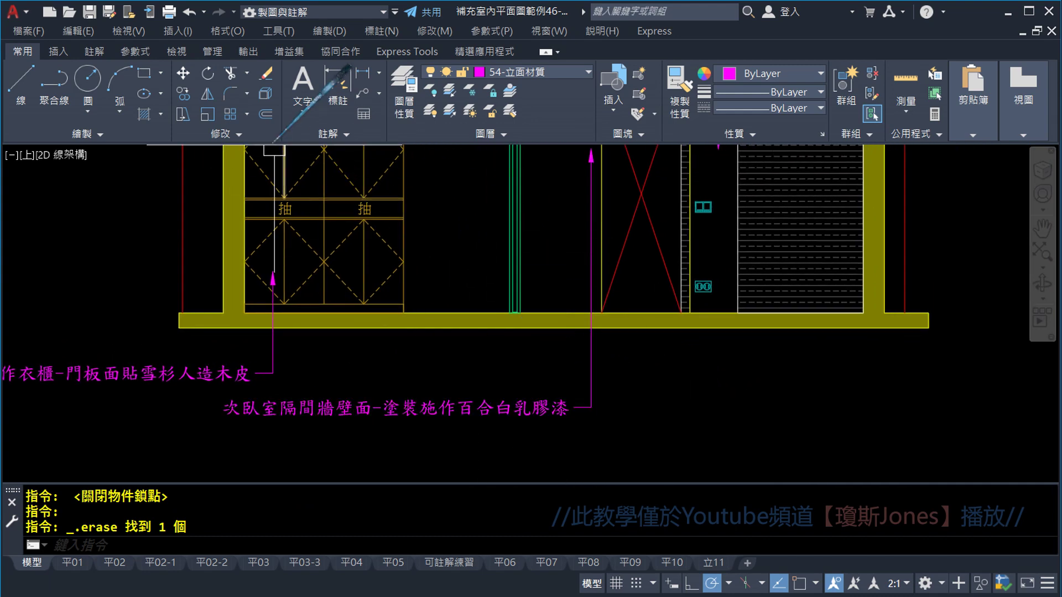
Step: Mirror the 次臥室 wall-paint callout about a vertical line, deleting the original
{"action": "left_click", "coordinate": [208, 94]}
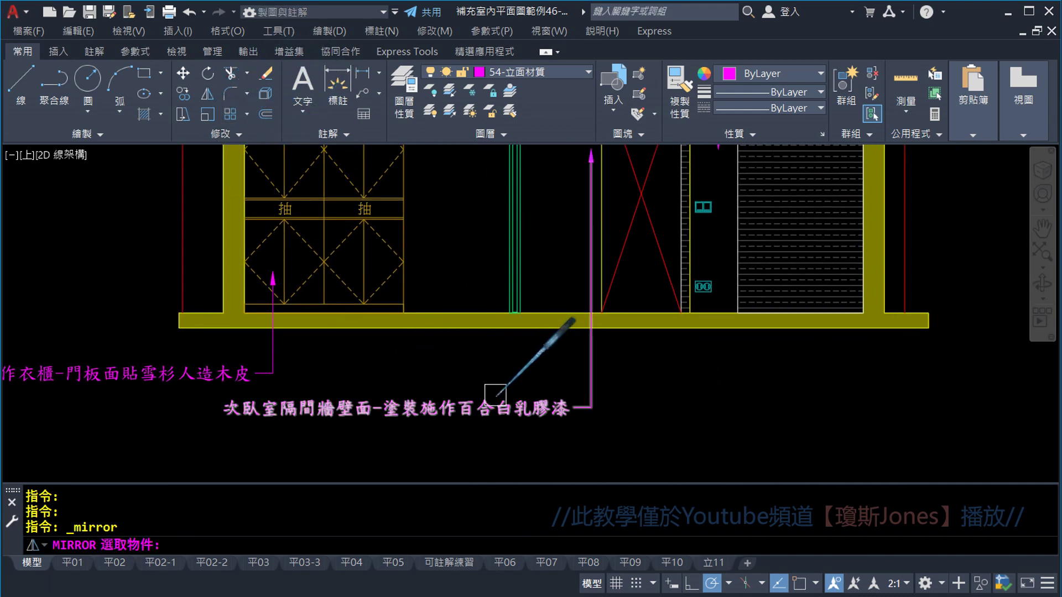
{"action": "left_click", "coordinate": [501, 409]}
{"action": "key", "text": "Return"}
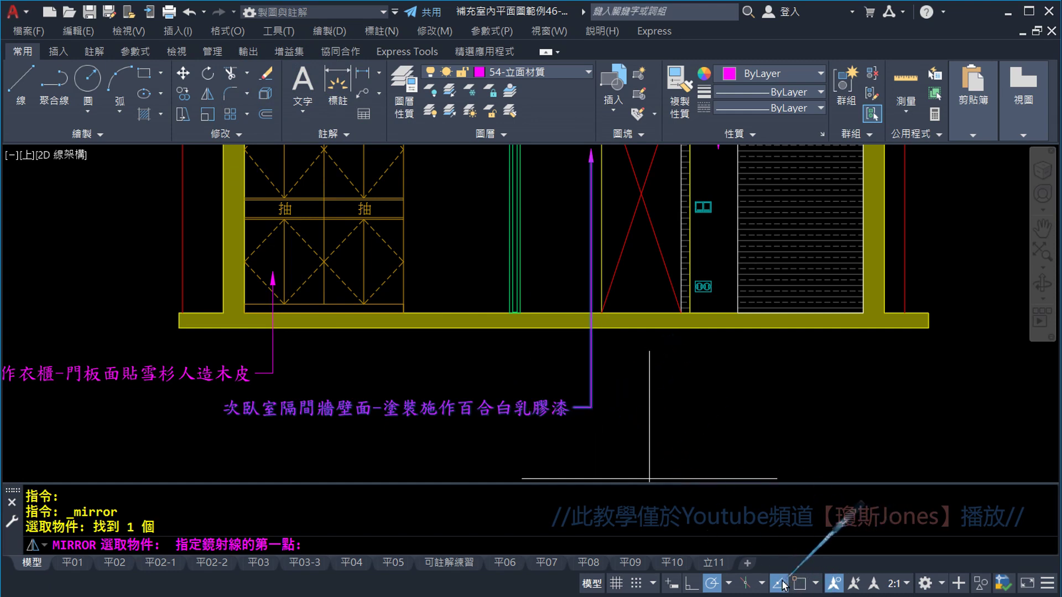
{"action": "key", "text": "F3"}
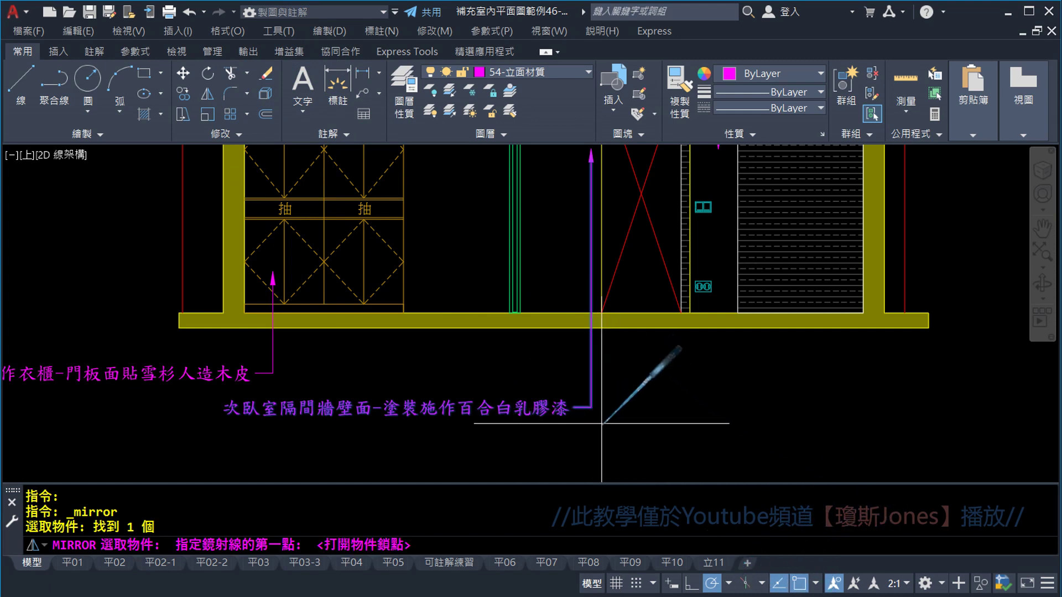
{"action": "left_click", "coordinate": [589, 408]}
{"action": "left_click", "coordinate": [593, 252]}
{"action": "type", "text": "y"}
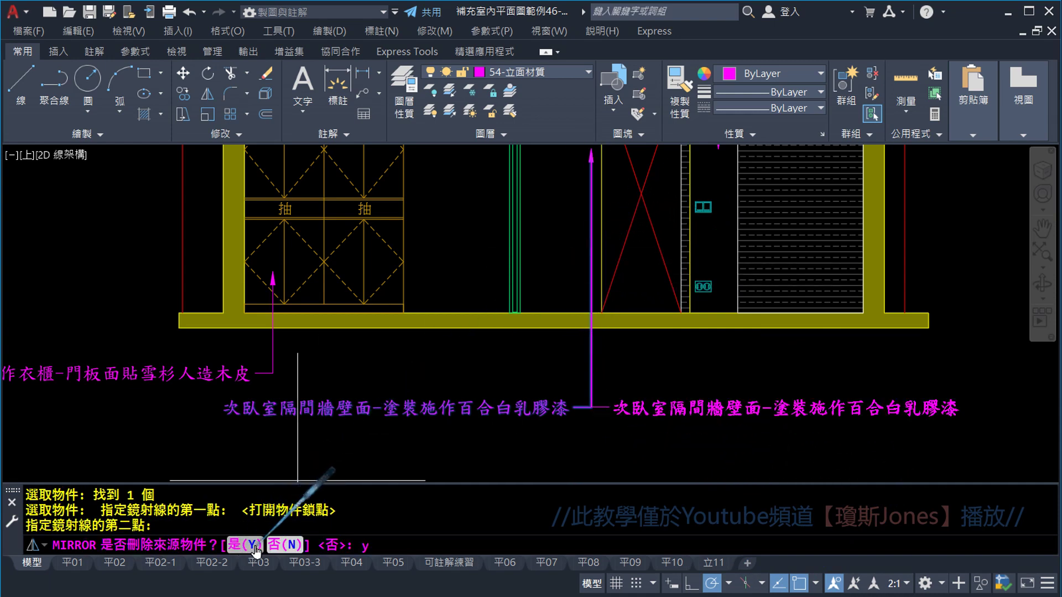
{"action": "key", "text": "Return"}
{"action": "key", "text": "Escape"}
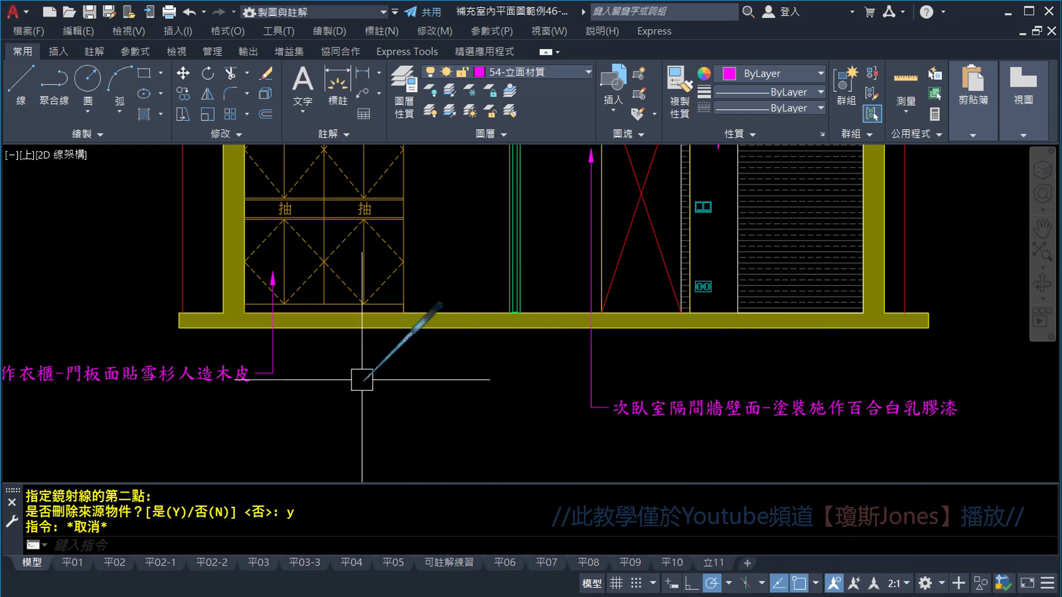
{"action": "middle_click_drag", "start_coordinate": [360, 375], "coordinate": [558, 328]}
{"action": "left_click", "coordinate": [184, 94]}
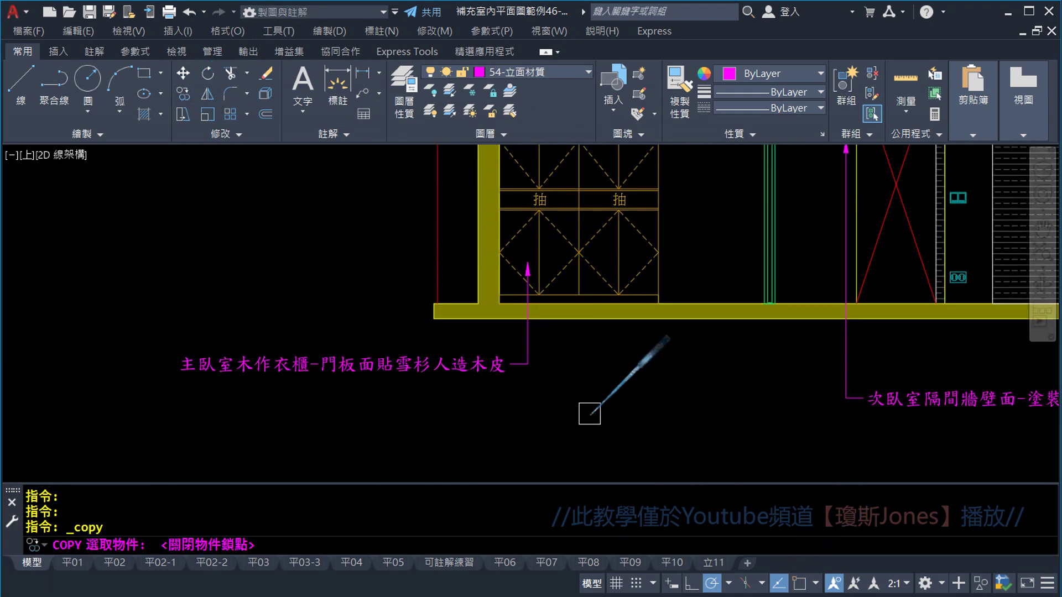
Step: Copy the wardrobe callout to a spot below the original
{"action": "scroll", "coordinate": [583, 418], "scroll_direction": "up", "scroll_amount": 2}
{"action": "left_click", "coordinate": [510, 331]}
{"action": "key", "text": "Return"}
{"action": "left_click", "coordinate": [552, 376]}
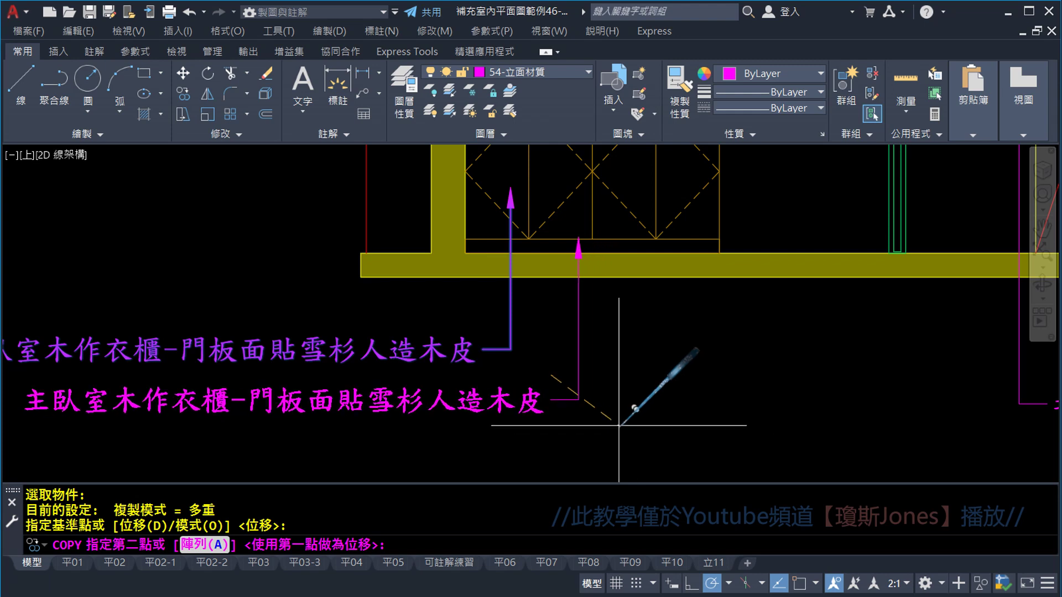
{"action": "left_click", "coordinate": [732, 452]}
{"action": "key", "text": "Escape"}
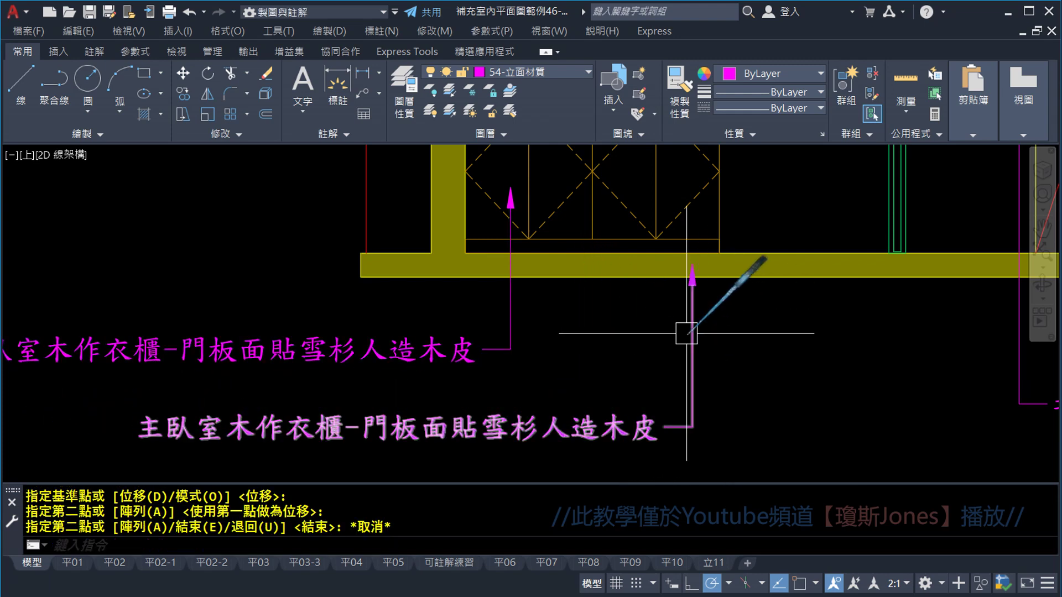
Step: Stretch the copied leader's arrowhead grip up onto the drawer line
{"action": "left_click", "coordinate": [686, 333]}
{"action": "middle_click_drag", "start_coordinate": [686, 333], "coordinate": [652, 467]}
{"action": "left_click", "coordinate": [657, 398]}
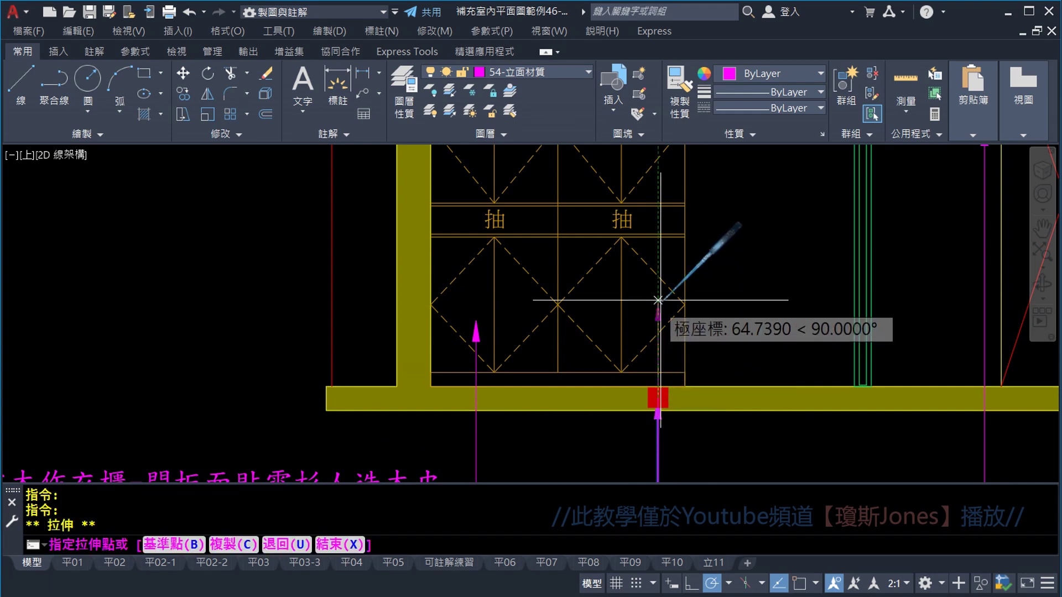
{"action": "scroll", "coordinate": [657, 301], "scroll_direction": "up", "scroll_amount": 4}
{"action": "left_click", "coordinate": [645, 188]}
{"action": "key", "text": "Escape"}
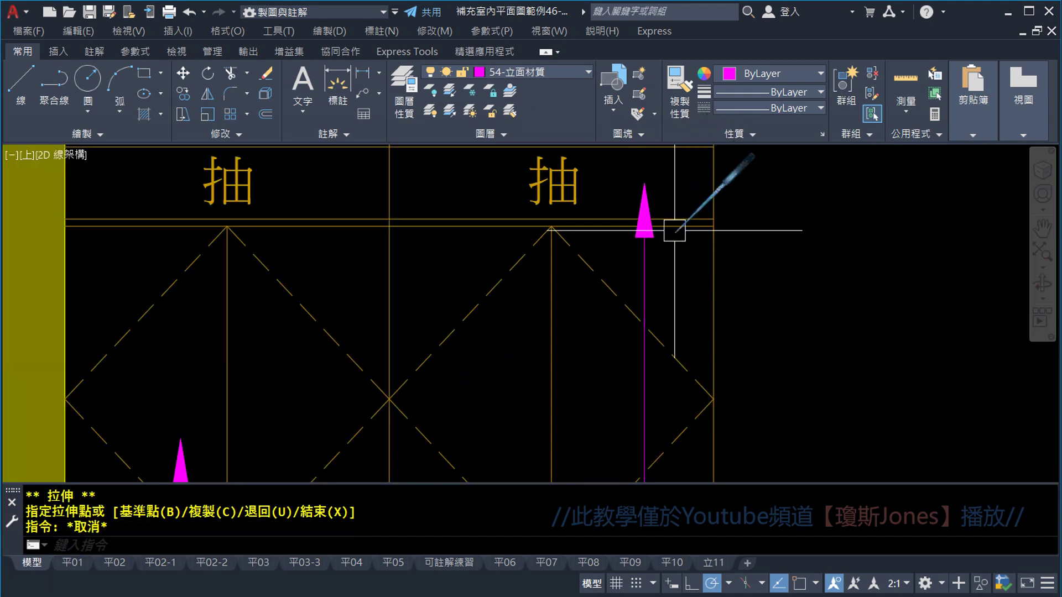
{"action": "scroll", "coordinate": [553, 332], "scroll_direction": "down", "scroll_amount": 5}
{"action": "scroll", "coordinate": [481, 395], "scroll_direction": "up", "scroll_amount": 3}
{"action": "scroll", "coordinate": [481, 395], "scroll_direction": "up", "scroll_amount": 2}
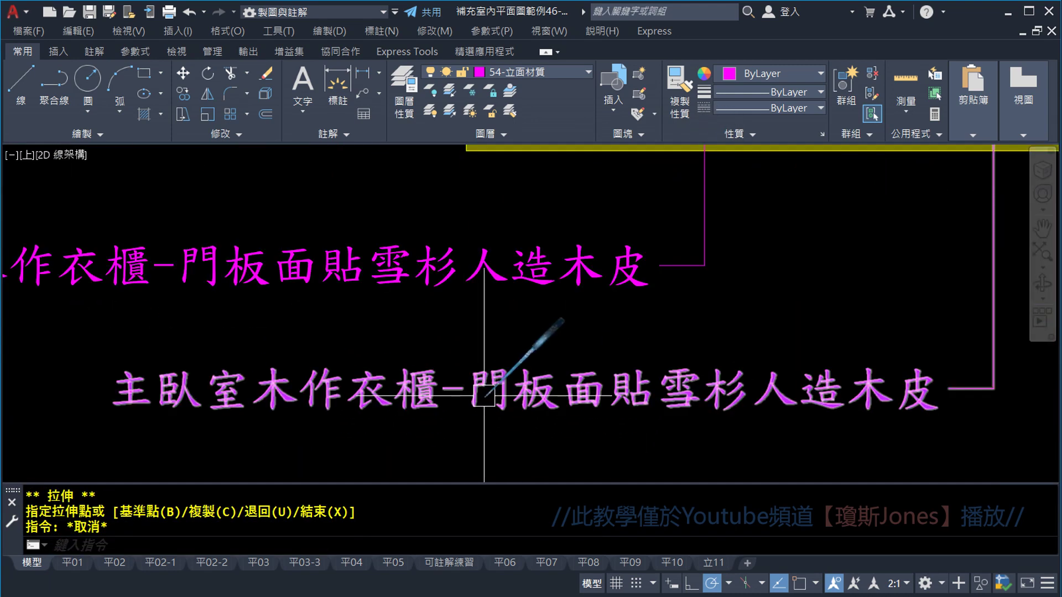
{"action": "type", "text": "ed"}
Step: Edit the copied callout's text to insert 抽屜 before 門板
{"action": "key", "text": "Return"}
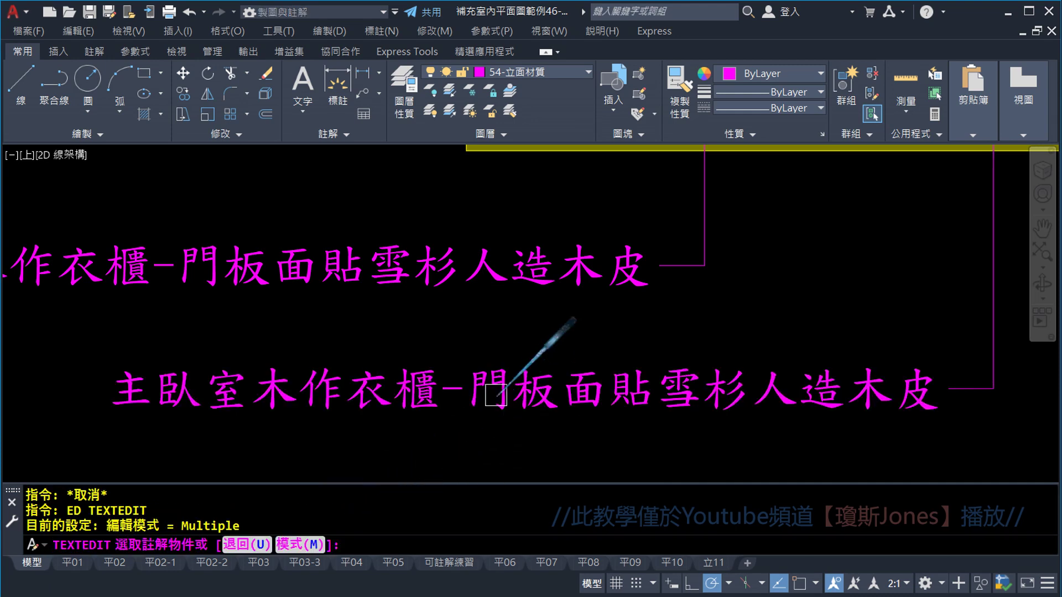
{"action": "left_click", "coordinate": [469, 396]}
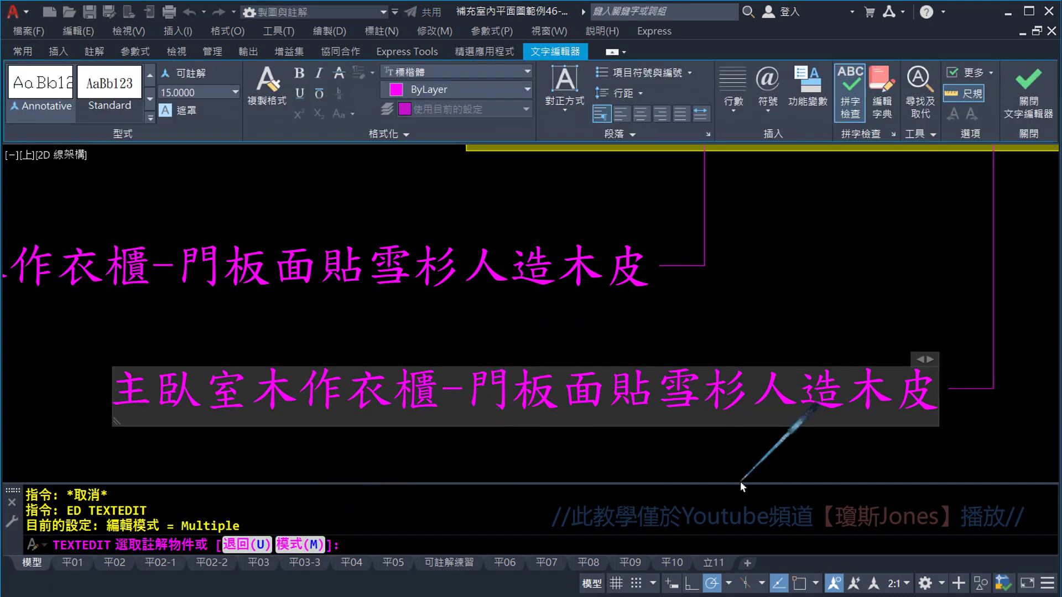
{"action": "type", "text": "抽"}
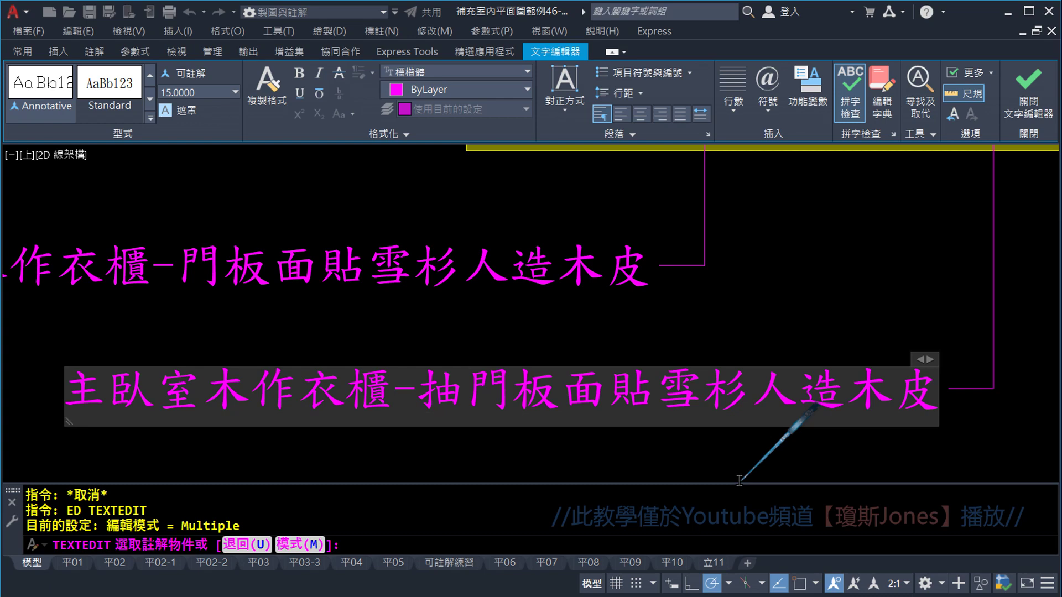
{"action": "type", "text": "屜"}
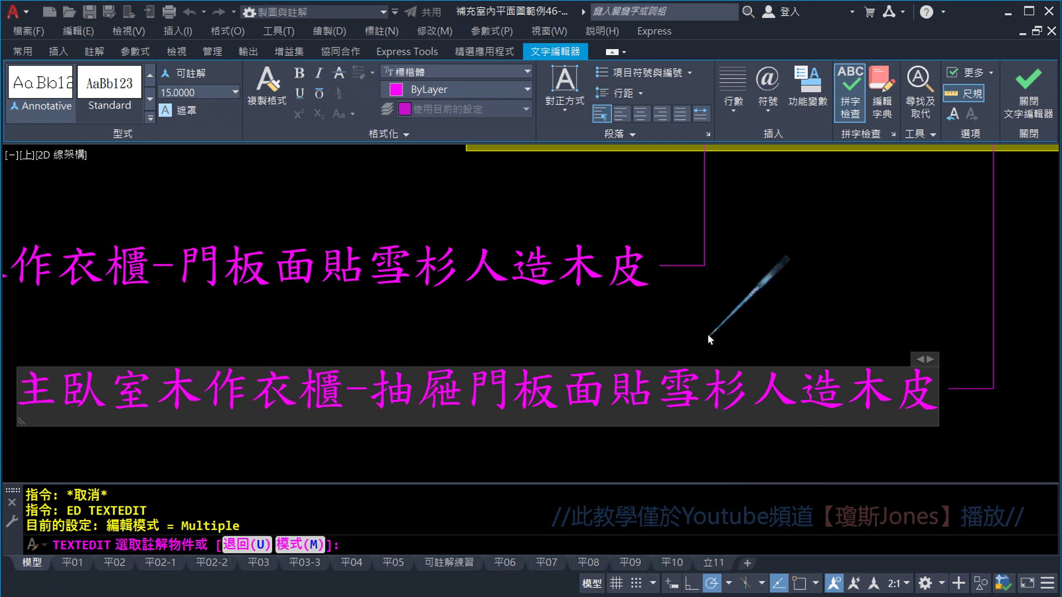
{"action": "left_click", "coordinate": [703, 333]}
{"action": "key", "text": "Escape"}
{"action": "key", "text": "Escape"}
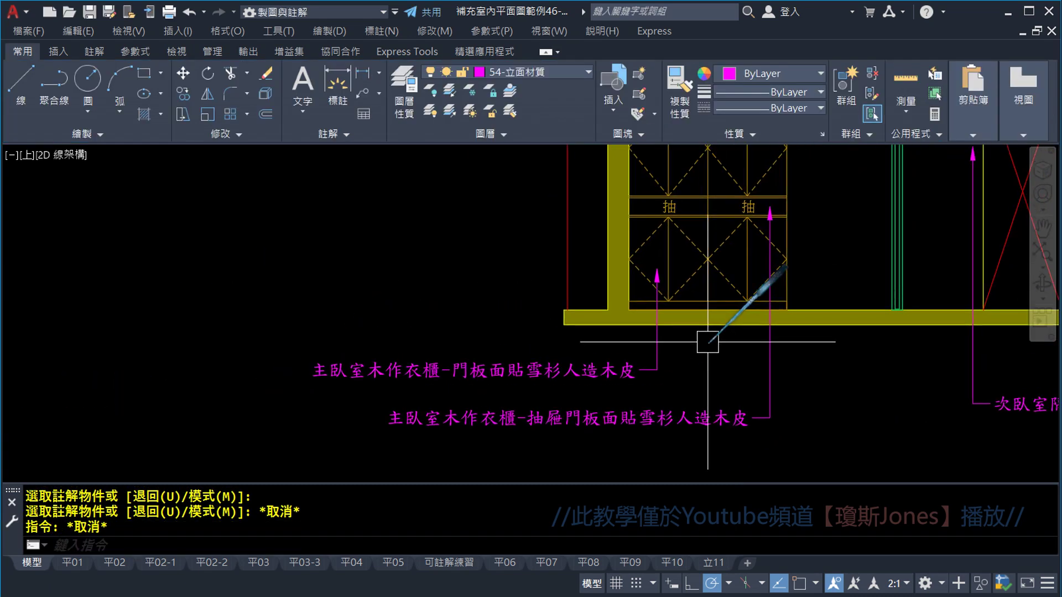
{"action": "scroll", "coordinate": [514, 340], "scroll_direction": "up", "scroll_amount": 4}
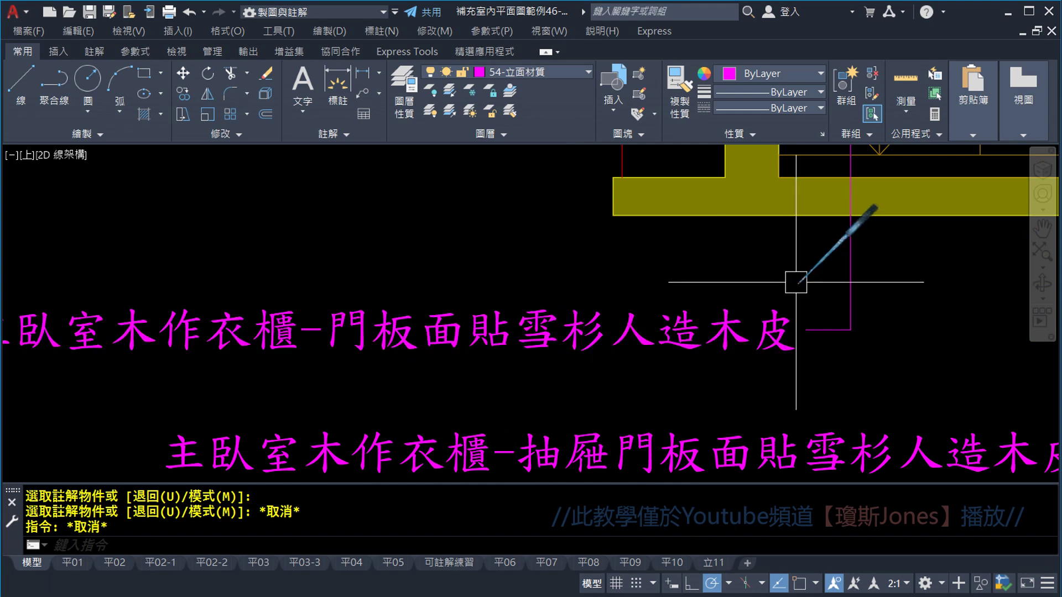
Step: Copy the wardrobe door callout to a spot between the two wardrobe callouts
{"action": "scroll", "coordinate": [813, 255], "scroll_direction": "down", "scroll_amount": 3}
{"action": "mouse_move", "coordinate": [794, 356]}
{"action": "middle_mouse_down"}
{"action": "mouse_move", "coordinate": [782, 290]}
{"action": "mouse_move", "coordinate": [771, 356]}
{"action": "middle_mouse_up"}
{"action": "scroll", "coordinate": [687, 415], "scroll_direction": "up", "scroll_amount": 2}
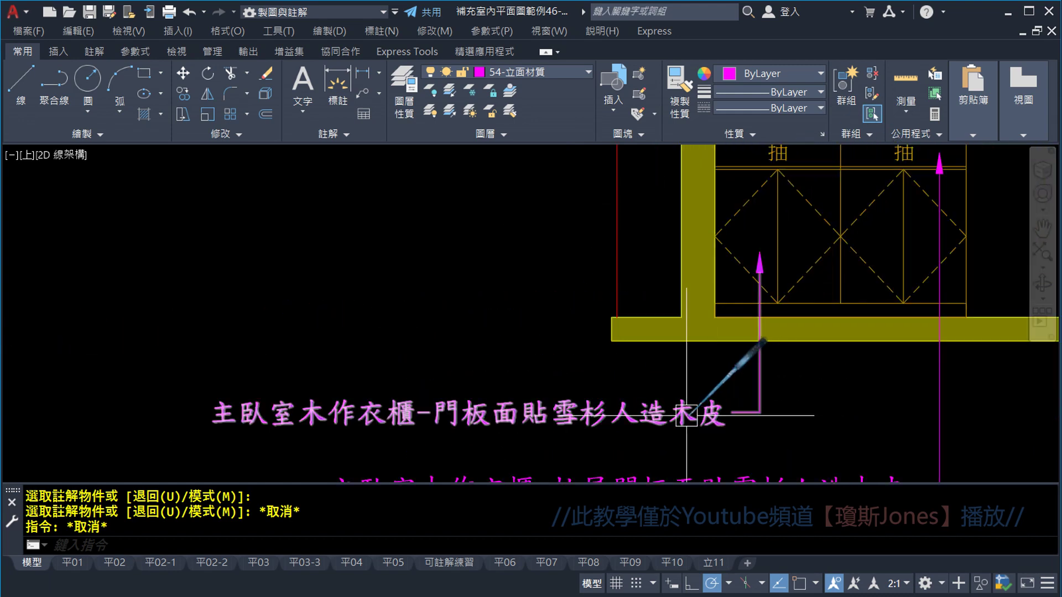
{"action": "left_click", "coordinate": [183, 93]}
{"action": "left_click", "coordinate": [674, 401]}
{"action": "middle_click_drag", "start_coordinate": [674, 400], "coordinate": [589, 324]}
{"action": "key", "text": "Return"}
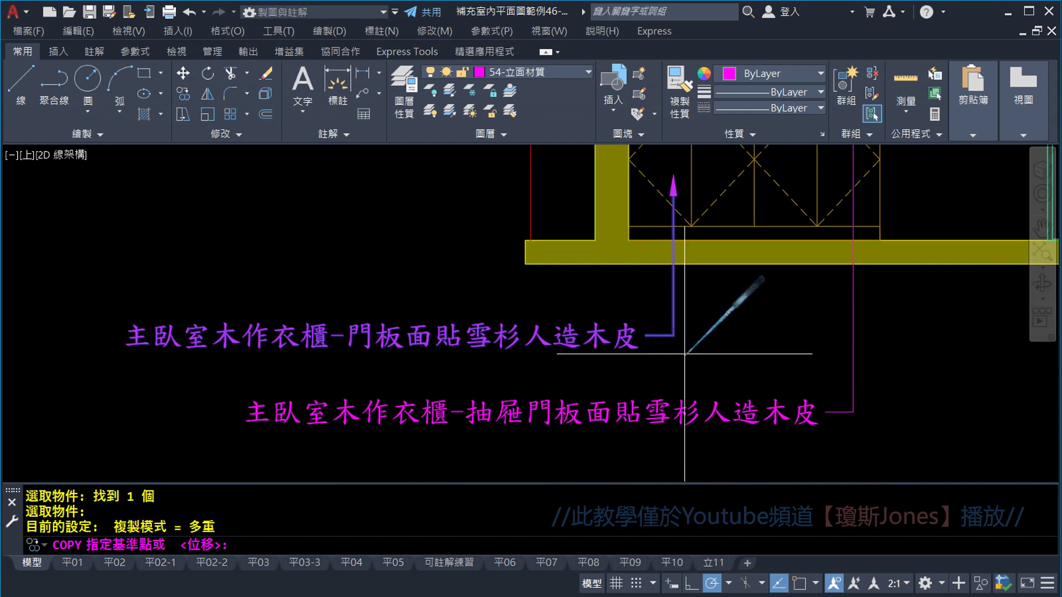
{"action": "left_click", "coordinate": [678, 337]}
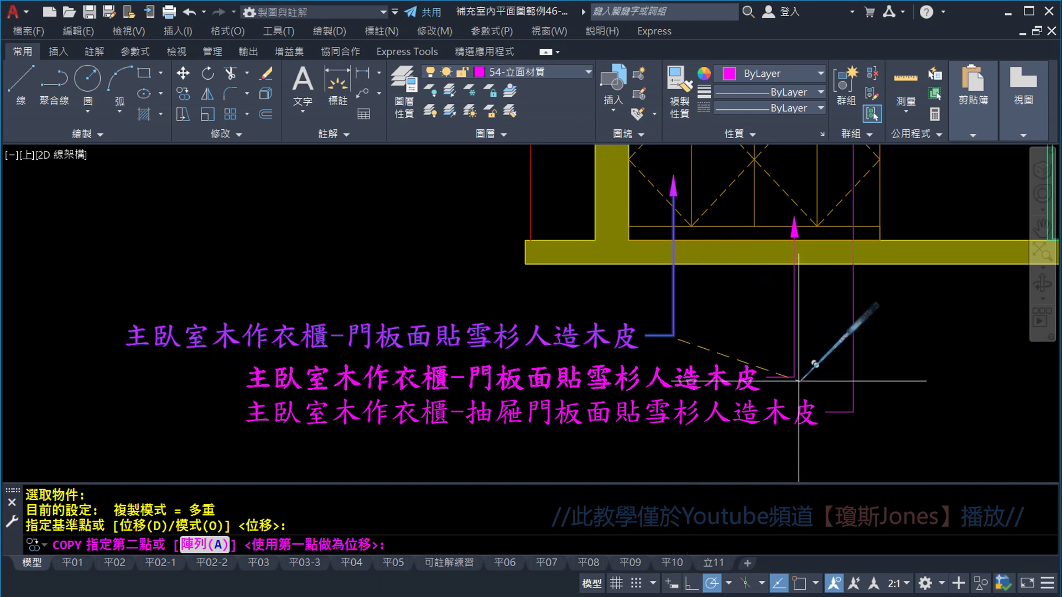
{"action": "left_click", "coordinate": [799, 381]}
{"action": "key", "text": "Escape"}
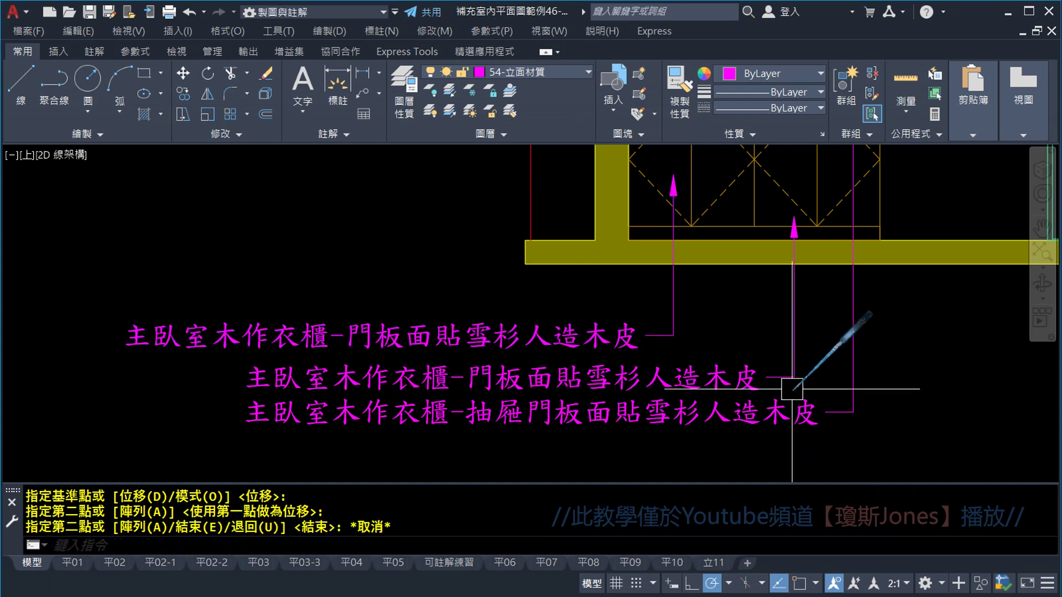
Step: In the middle callout, replace 門板 with 底部踢腳板 and 雪杉 with 深胡桃
{"action": "scroll", "coordinate": [557, 388], "scroll_direction": "up", "scroll_amount": 2}
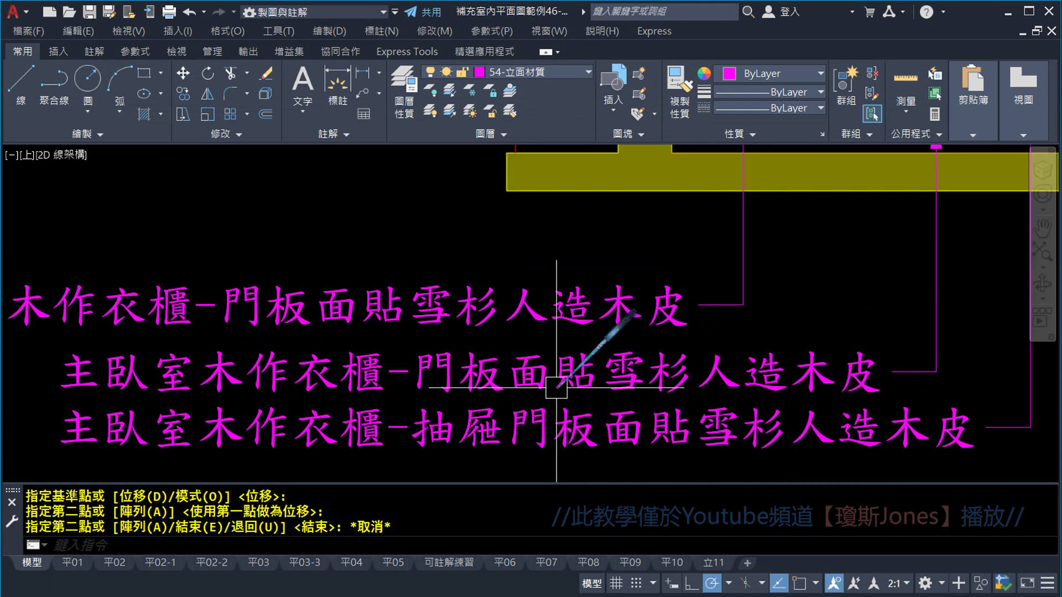
{"action": "double_click", "coordinate": [556, 387]}
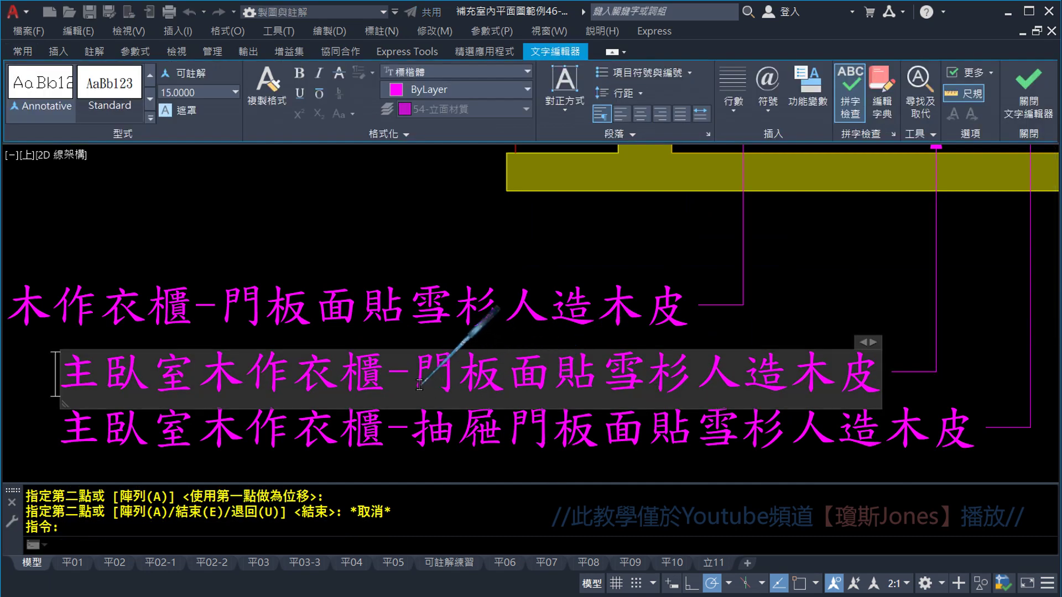
{"action": "left_click_drag", "start_coordinate": [420, 384], "coordinate": [490, 384]}
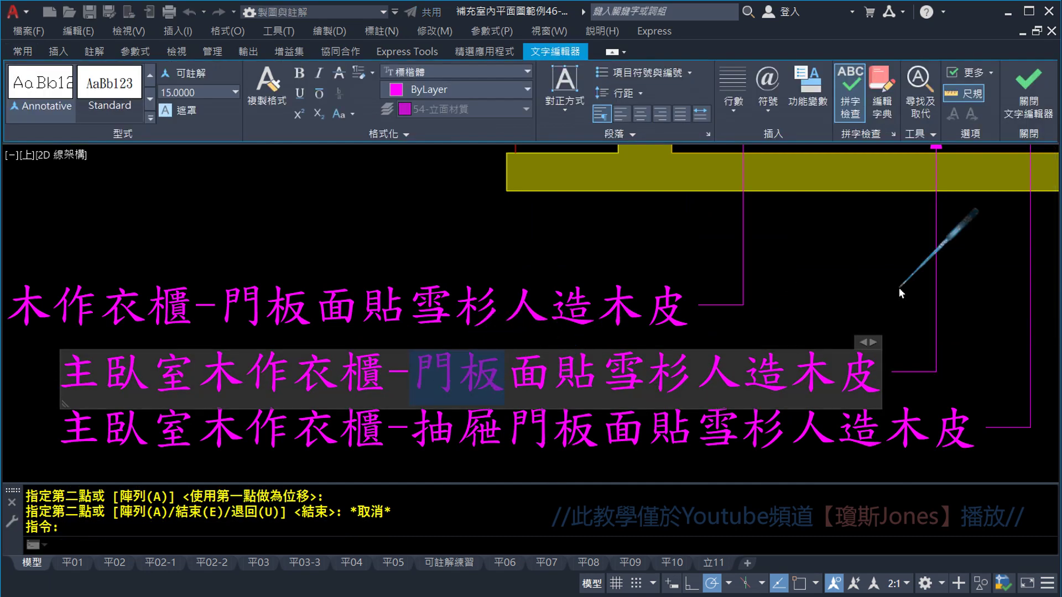
{"action": "type", "text": "ㄊ"}
{"action": "key", "text": "BackSpace"}
{"action": "type", "text": "ㄉ底"}
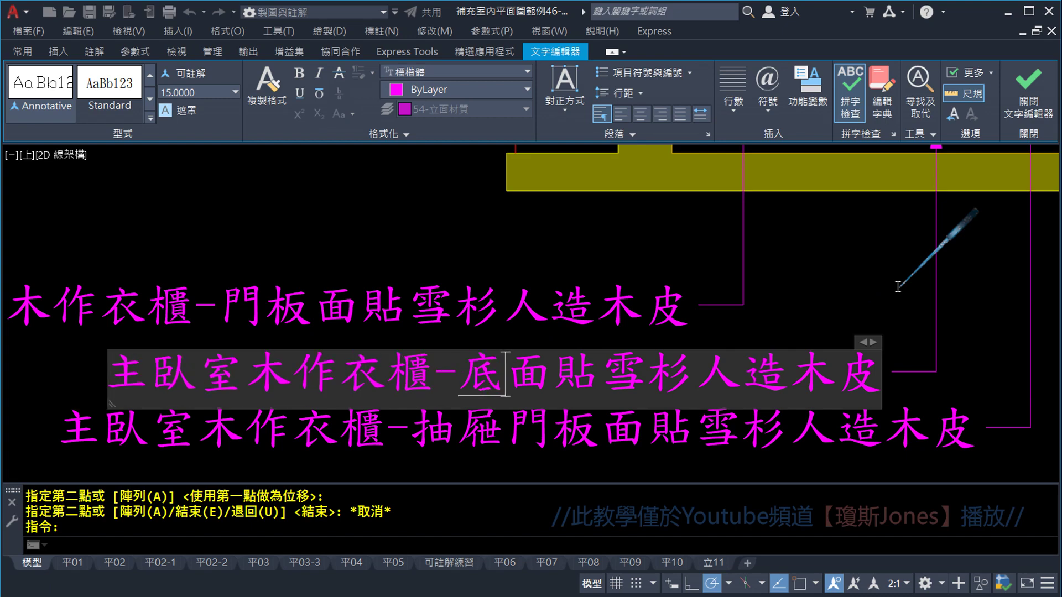
{"action": "type", "text": "部踢ㄐㄧㄠ腳"}
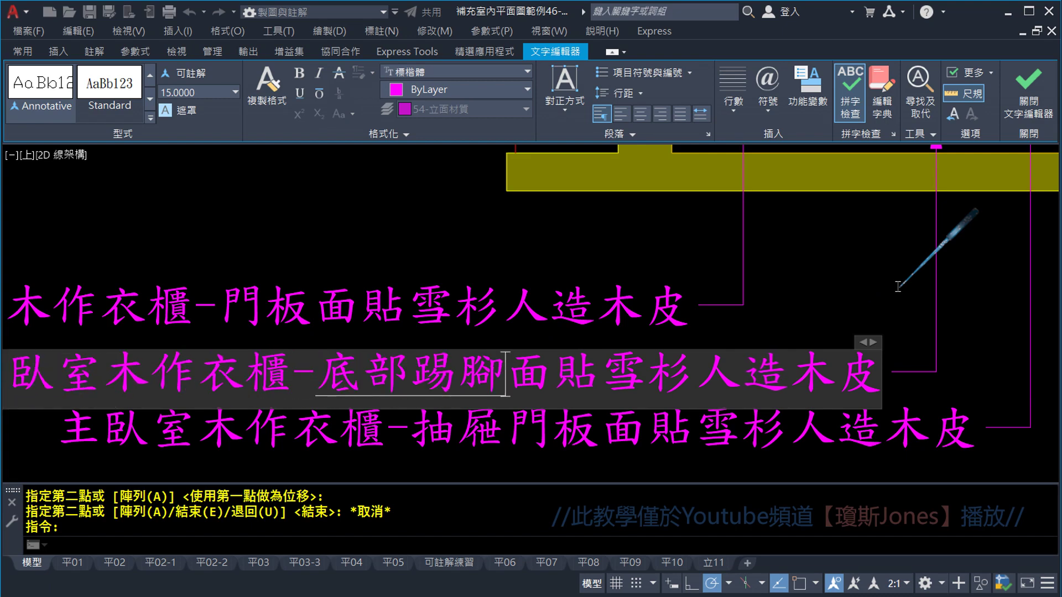
{"action": "type", "text": "板"}
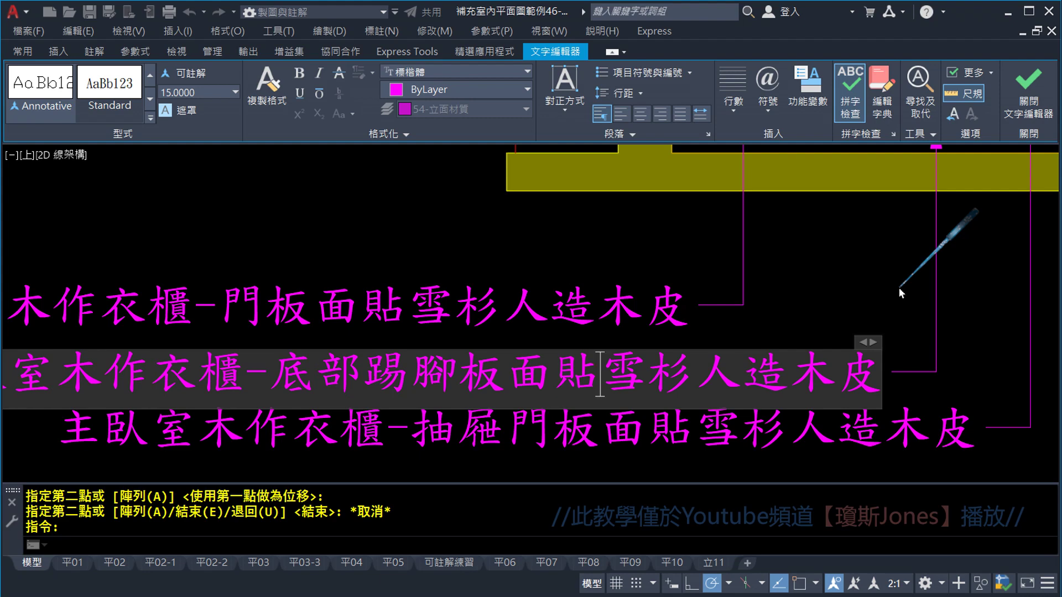
{"action": "key", "text": "BackSpace"}
{"action": "key", "text": "BackSpace"}
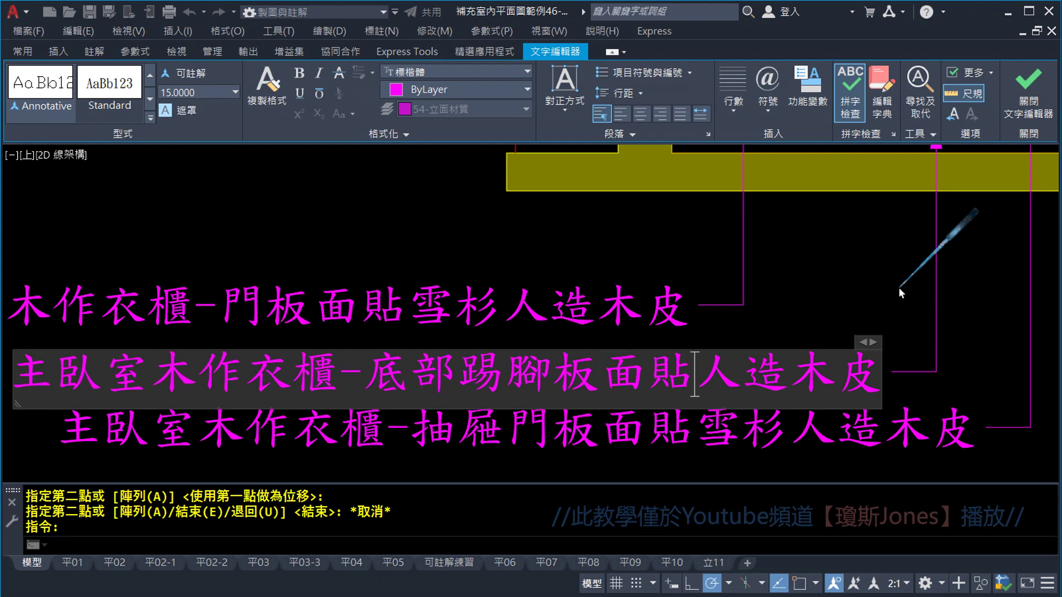
{"action": "type", "text": "ㄕㄣ深ㄏㄨ胡"}
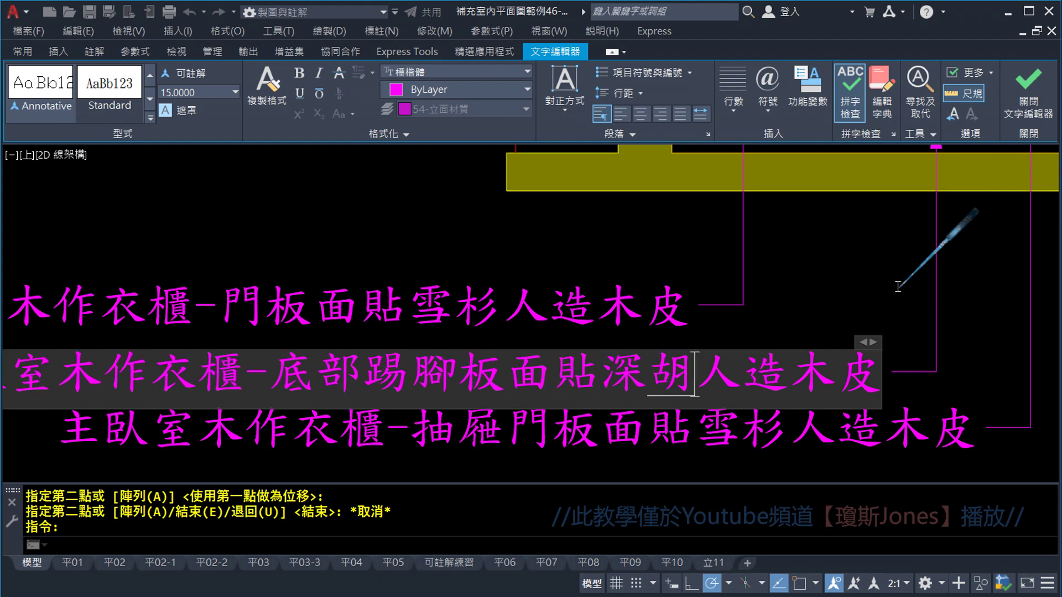
{"action": "type", "text": "桃ㄇ"}
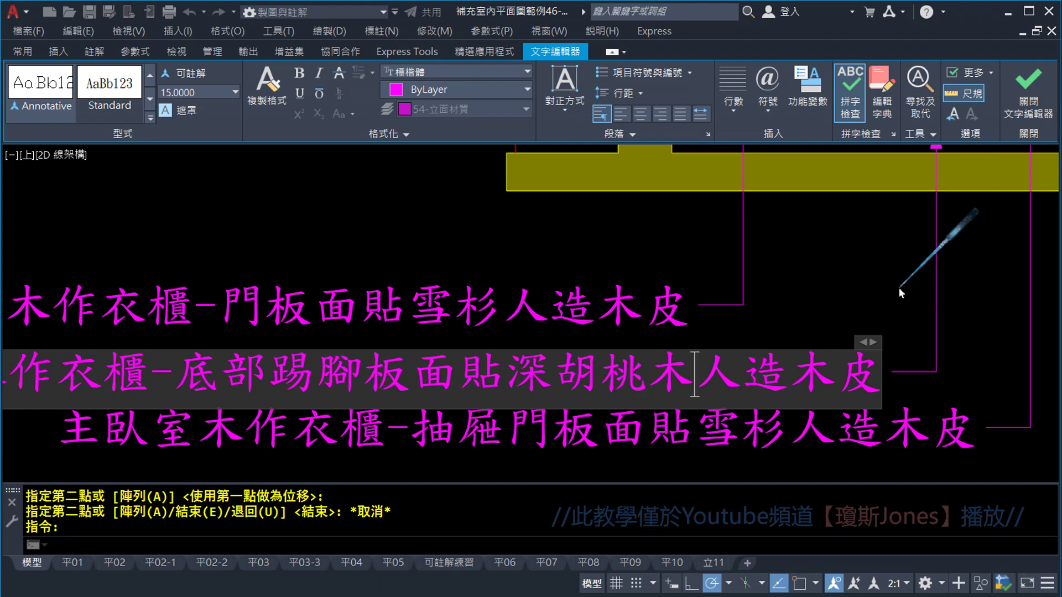
Step: Close the editor, keeping the kick-plate label, and check the middle leader's arrow point
{"action": "left_click", "coordinate": [849, 288]}
{"action": "scroll", "coordinate": [772, 307], "scroll_direction": "down", "scroll_amount": 2}
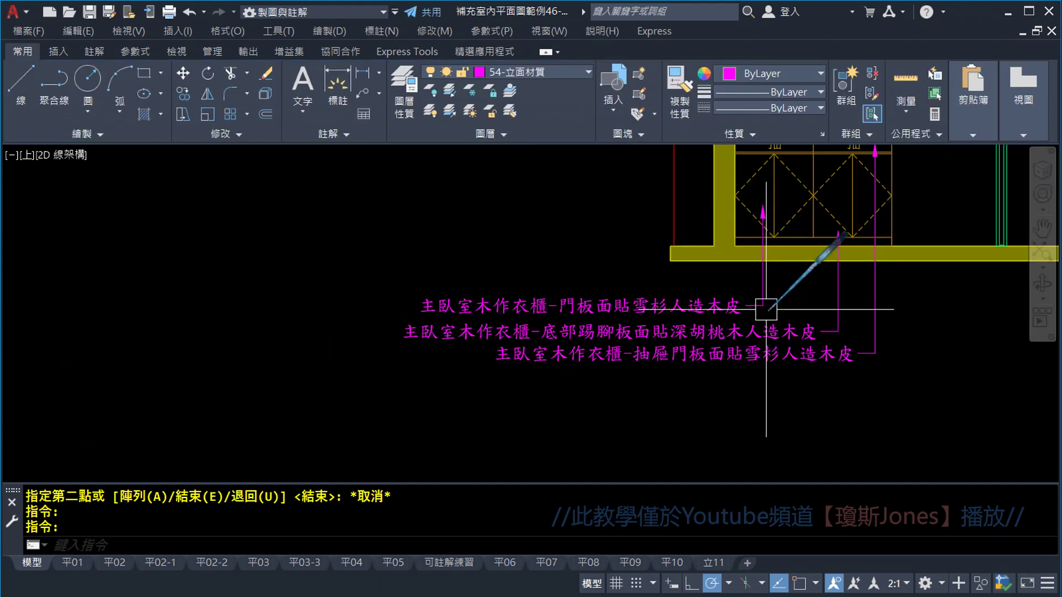
{"action": "scroll", "coordinate": [793, 376], "scroll_direction": "up", "scroll_amount": 2}
{"action": "scroll", "coordinate": [796, 350], "scroll_direction": "up", "scroll_amount": 1}
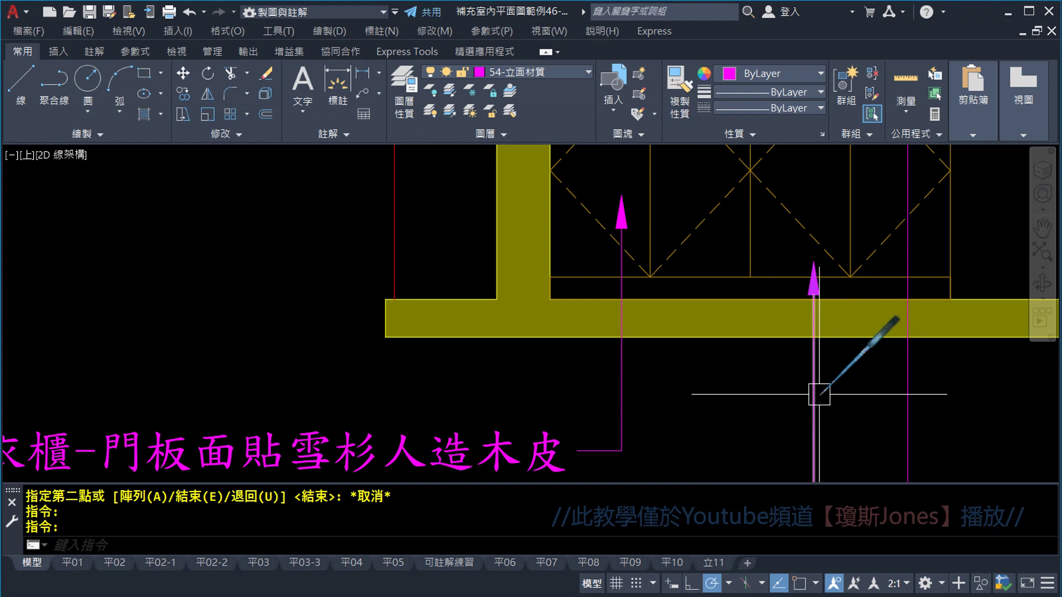
{"action": "left_click", "coordinate": [813, 381]}
{"action": "scroll", "coordinate": [813, 261], "scroll_direction": "up", "scroll_amount": 3}
{"action": "left_click", "coordinate": [856, 248]}
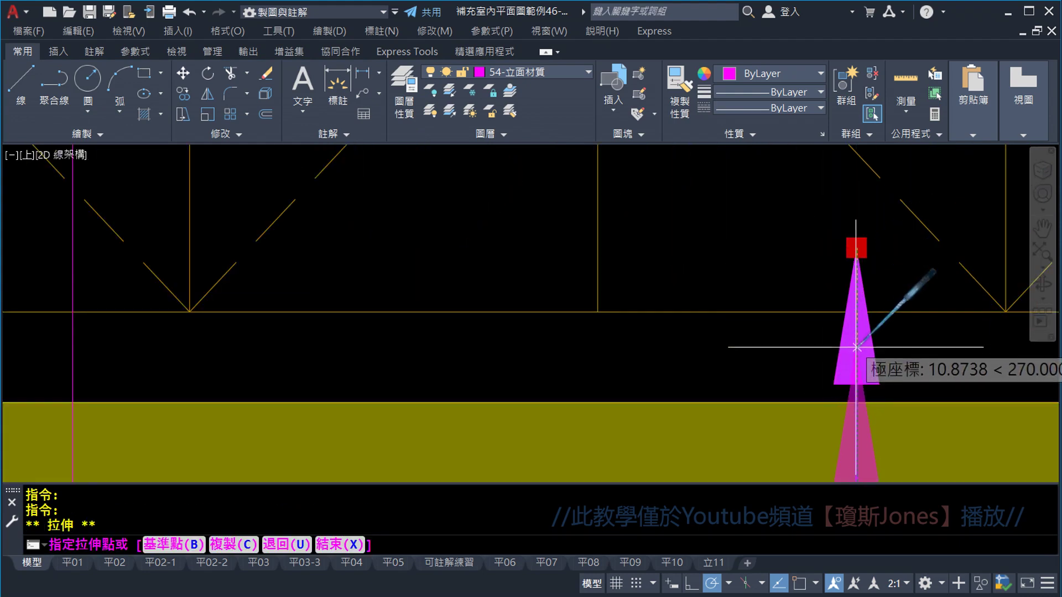
{"action": "key", "text": "Escape"}
{"action": "scroll", "coordinate": [823, 265], "scroll_direction": "down", "scroll_amount": 2}
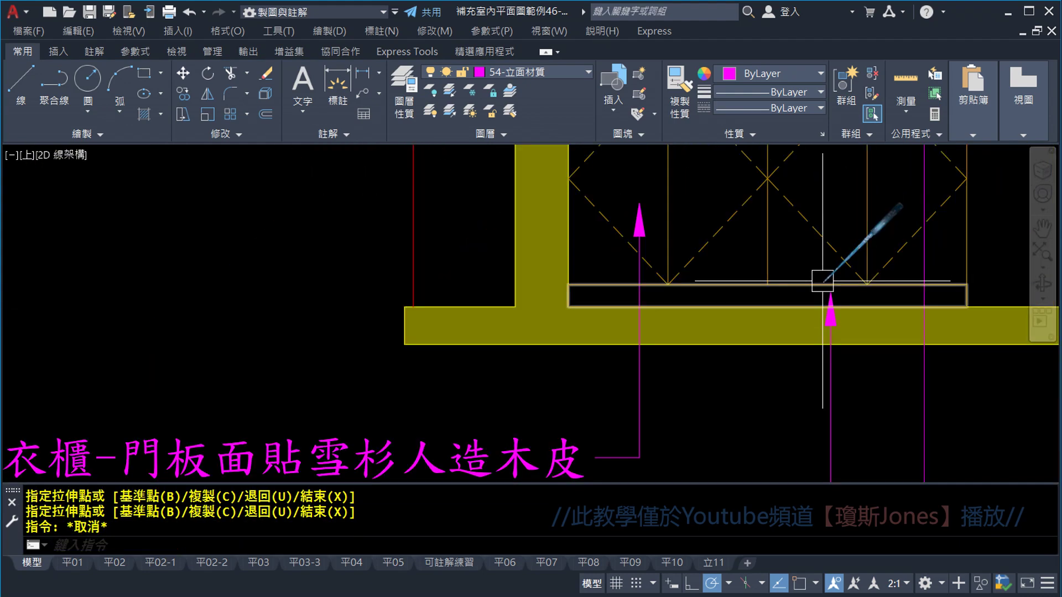
{"action": "scroll", "coordinate": [818, 289], "scroll_direction": "down", "scroll_amount": 1}
{"action": "scroll", "coordinate": [807, 359], "scroll_direction": "down", "scroll_amount": 1}
{"action": "middle_click_drag", "start_coordinate": [807, 359], "coordinate": [684, 380]}
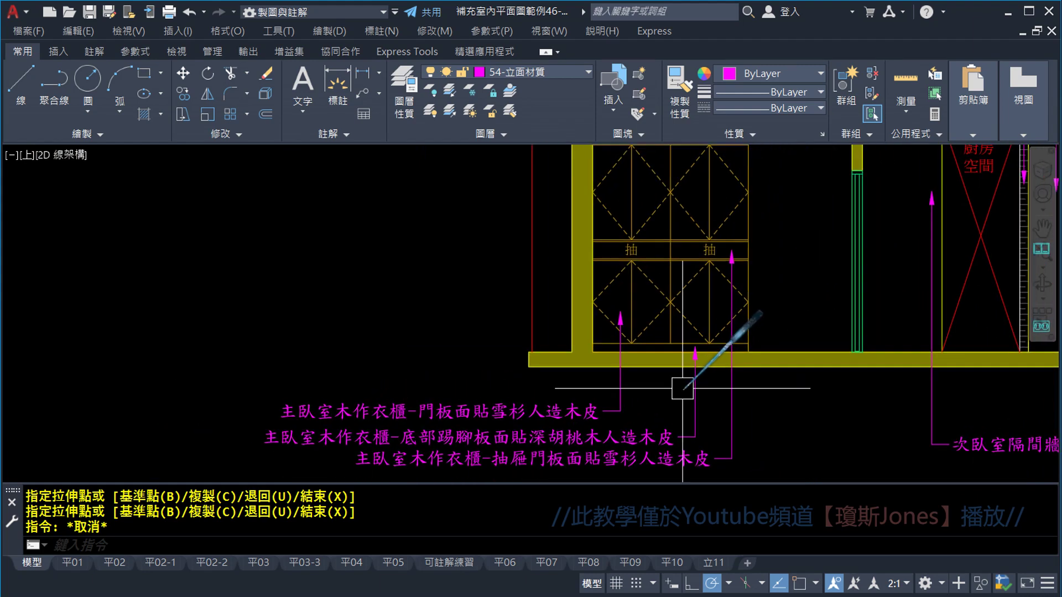
{"action": "middle_click_drag", "start_coordinate": [771, 273], "coordinate": [695, 360]}
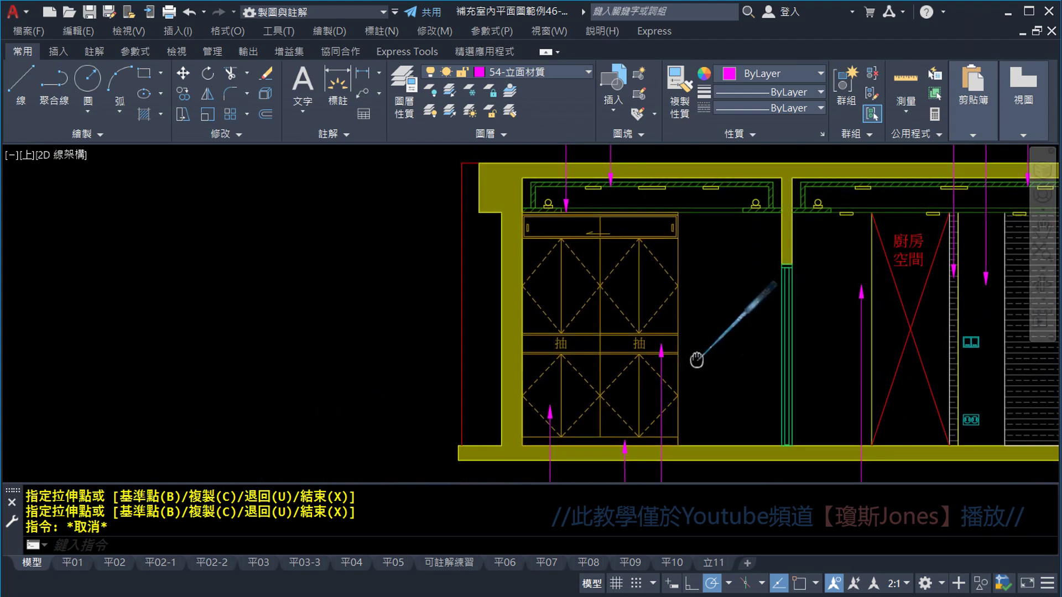
Step: Locate the 次臥室 wall-paint callout and select it for copying
{"action": "scroll", "coordinate": [648, 228], "scroll_direction": "up", "scroll_amount": 5}
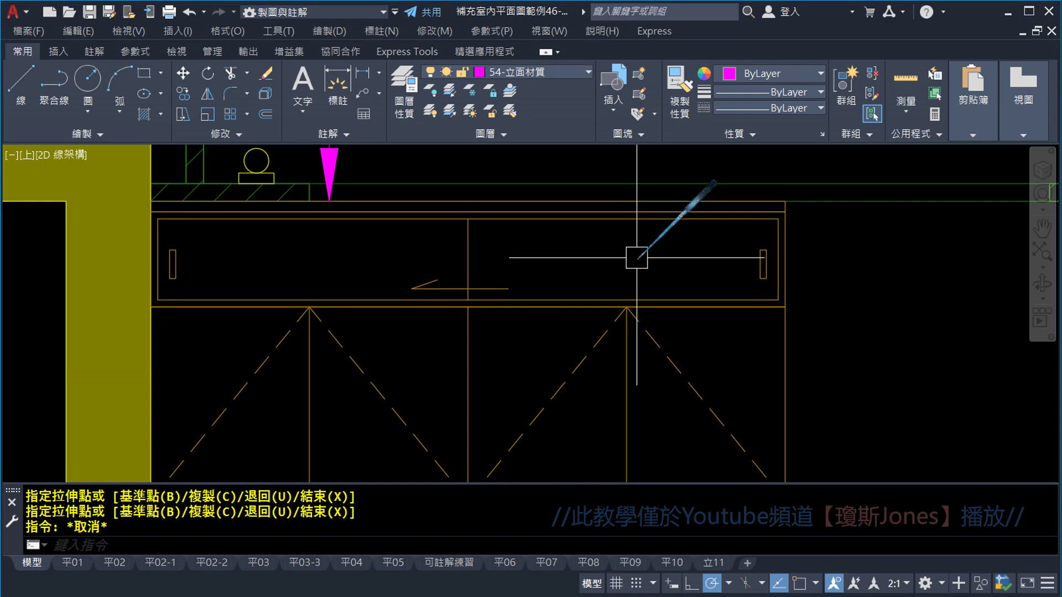
{"action": "scroll", "coordinate": [637, 258], "scroll_direction": "down", "scroll_amount": 5}
{"action": "mouse_move", "coordinate": [635, 225]}
{"action": "middle_mouse_down"}
{"action": "mouse_move", "coordinate": [683, 356]}
{"action": "mouse_move", "coordinate": [671, 471]}
{"action": "mouse_move", "coordinate": [669, 402]}
{"action": "middle_mouse_up"}
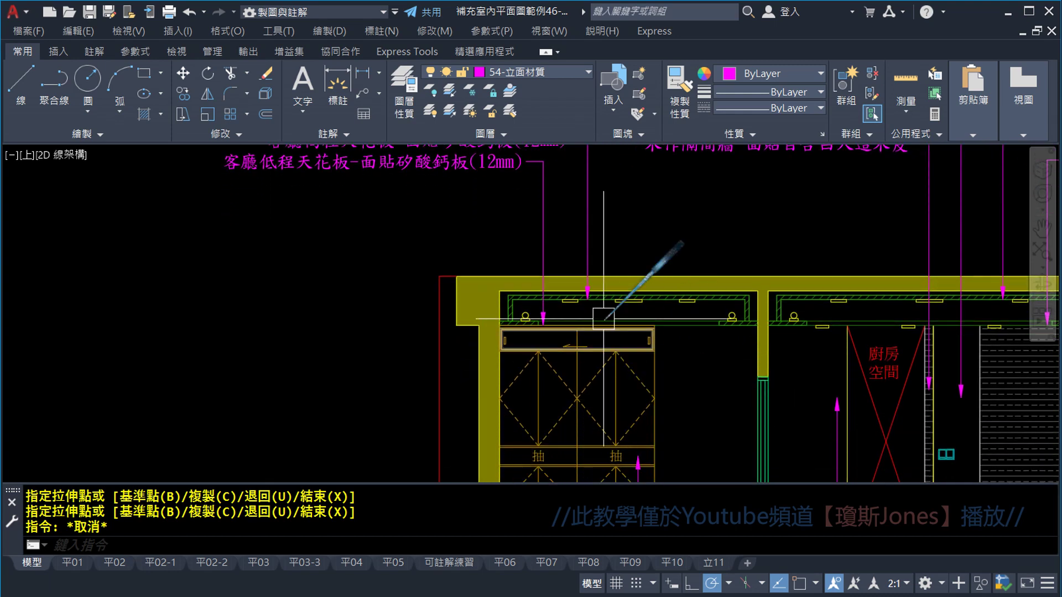
{"action": "middle_click_drag", "start_coordinate": [602, 468], "coordinate": [603, 269]}
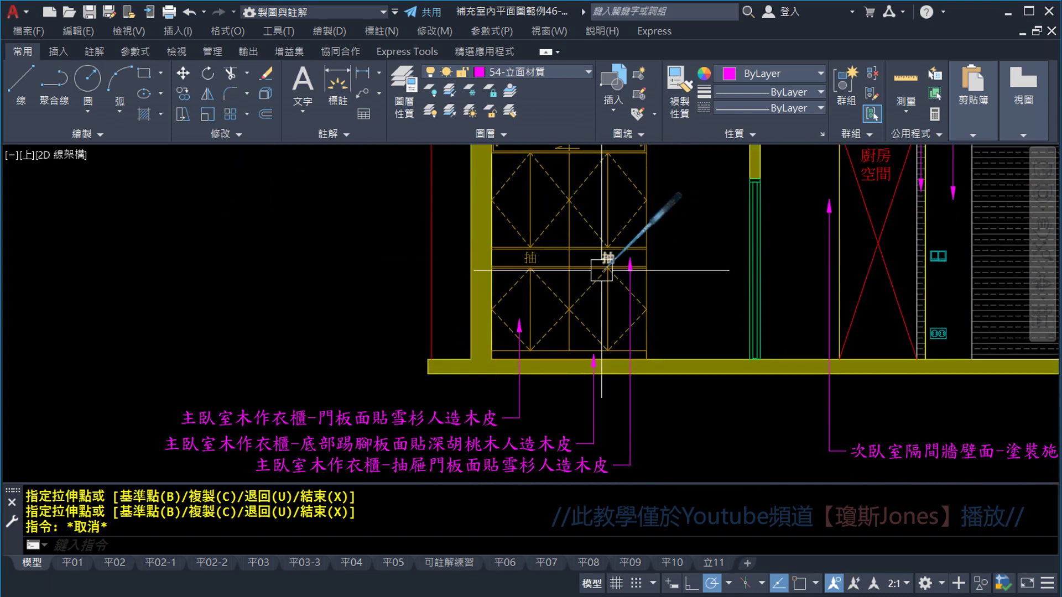
{"action": "mouse_move", "coordinate": [613, 412]}
{"action": "middle_mouse_down"}
{"action": "mouse_move", "coordinate": [643, 269]}
{"action": "mouse_move", "coordinate": [664, 427]}
{"action": "middle_mouse_up"}
{"action": "mouse_move", "coordinate": [689, 284]}
{"action": "middle_mouse_down"}
{"action": "mouse_move", "coordinate": [696, 439]}
{"action": "mouse_move", "coordinate": [643, 146]}
{"action": "middle_mouse_up"}
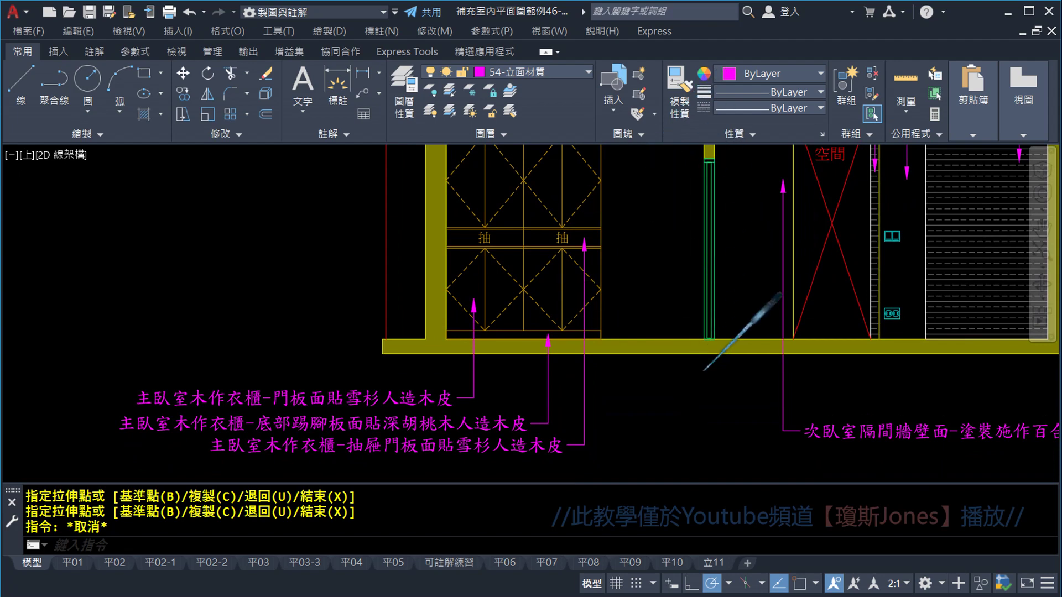
{"action": "middle_click_drag", "start_coordinate": [708, 335], "coordinate": [664, 336]}
{"action": "left_click", "coordinate": [183, 94]}
{"action": "middle_click_drag", "start_coordinate": [635, 408], "coordinate": [587, 344]}
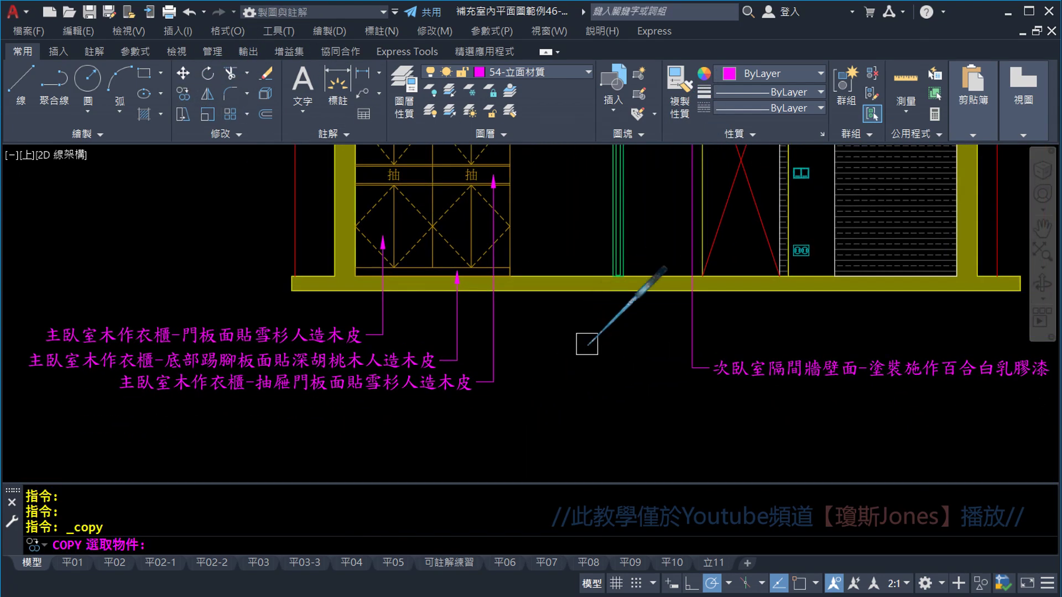
{"action": "left_click", "coordinate": [684, 371]}
{"action": "key", "text": "Return"}
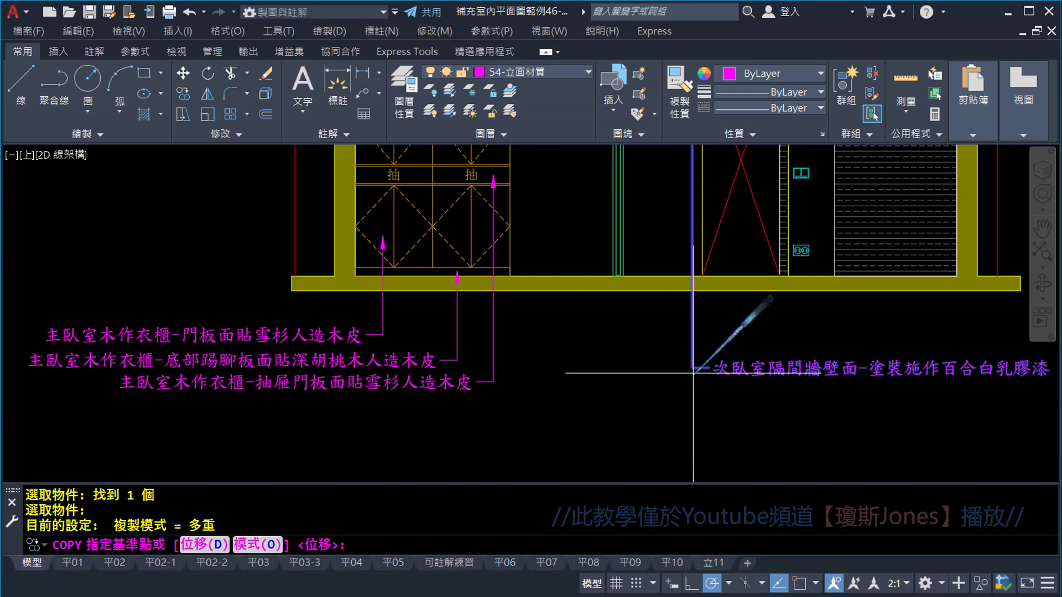
Step: Place the wall-paint callout copy just below the original
{"action": "left_click", "coordinate": [692, 373]}
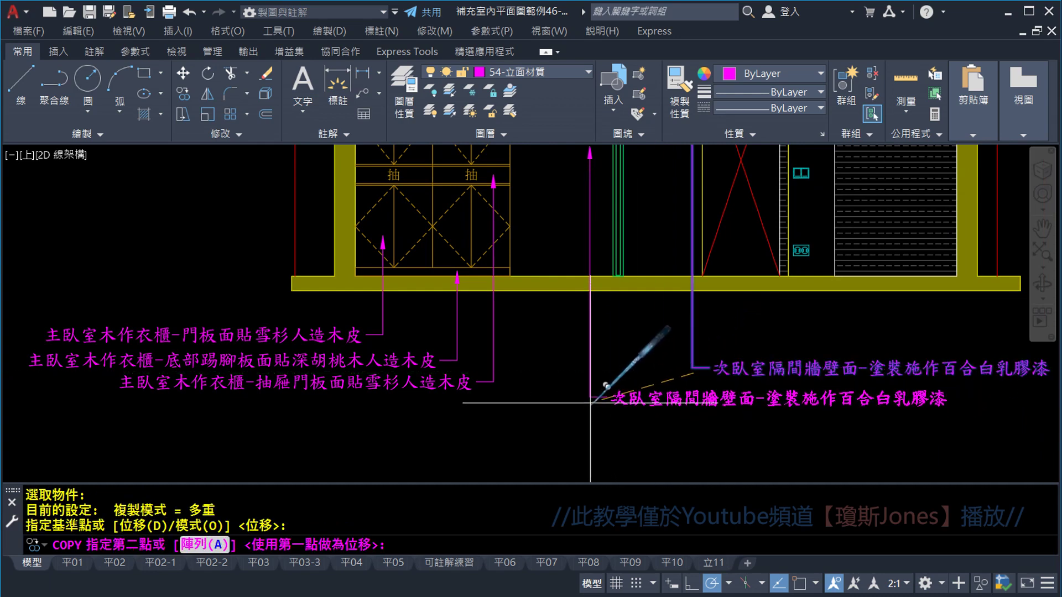
{"action": "left_click", "coordinate": [591, 402]}
{"action": "scroll", "coordinate": [586, 409], "scroll_direction": "up", "scroll_amount": 2}
{"action": "key", "text": "Escape"}
{"action": "scroll", "coordinate": [609, 406], "scroll_direction": "up", "scroll_amount": 3}
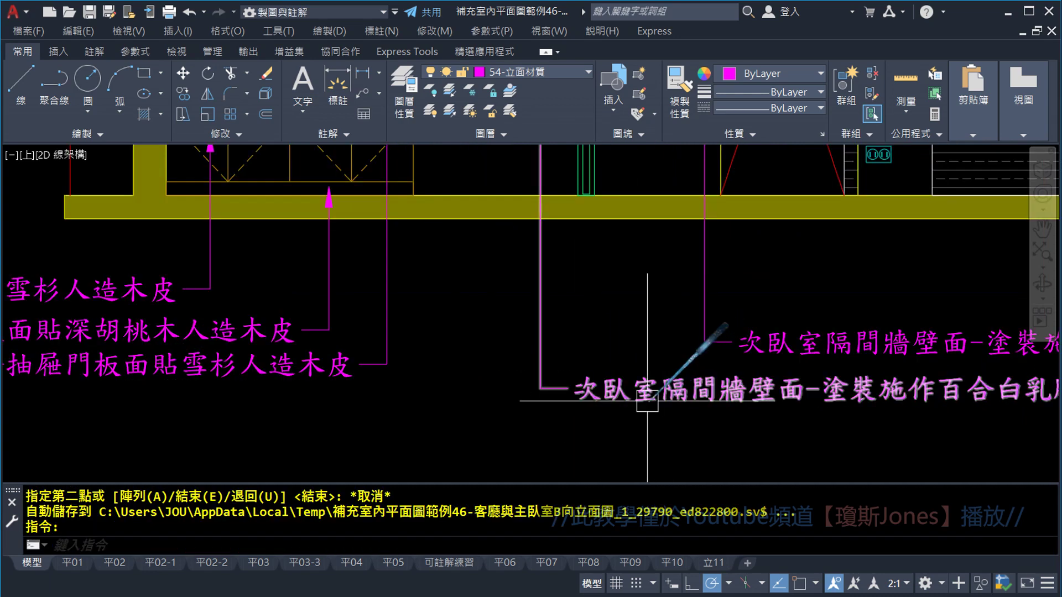
{"action": "scroll", "coordinate": [647, 401], "scroll_direction": "up", "scroll_amount": 3}
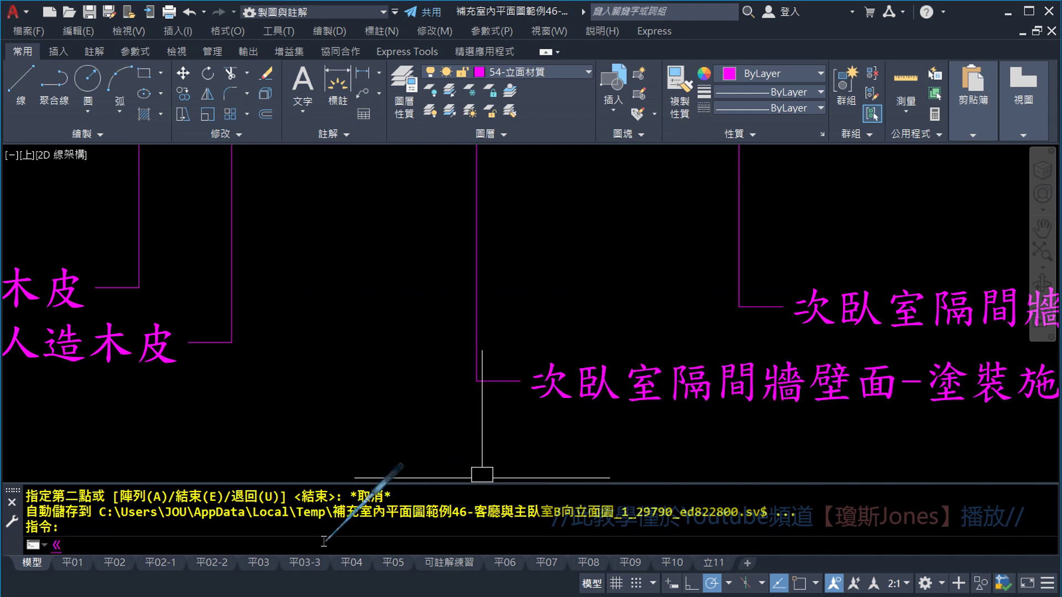
{"action": "key", "text": "Escape"}
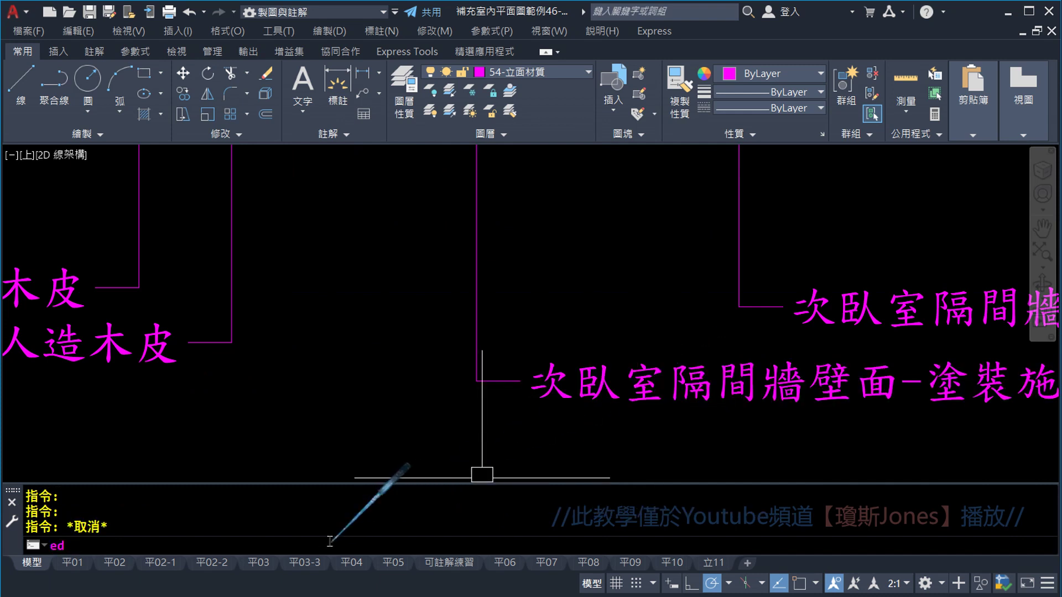
Step: Change the copy's first character 次 to 主 using ED, then close the editor
{"action": "key", "text": "Return"}
{"action": "left_click", "coordinate": [585, 405]}
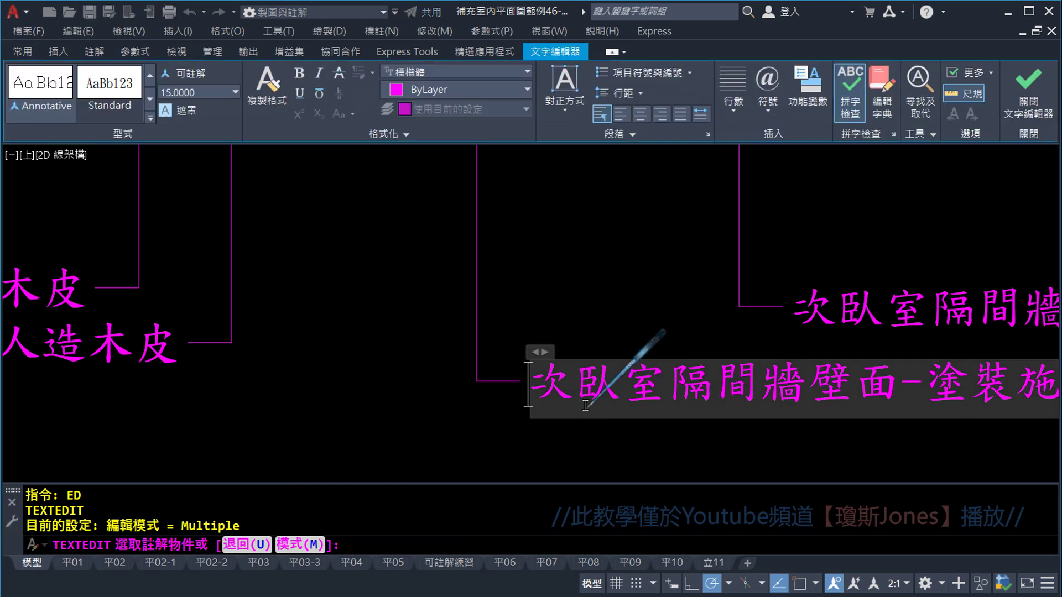
{"action": "key", "text": "shift+Right"}
{"action": "type", "text": "5"}
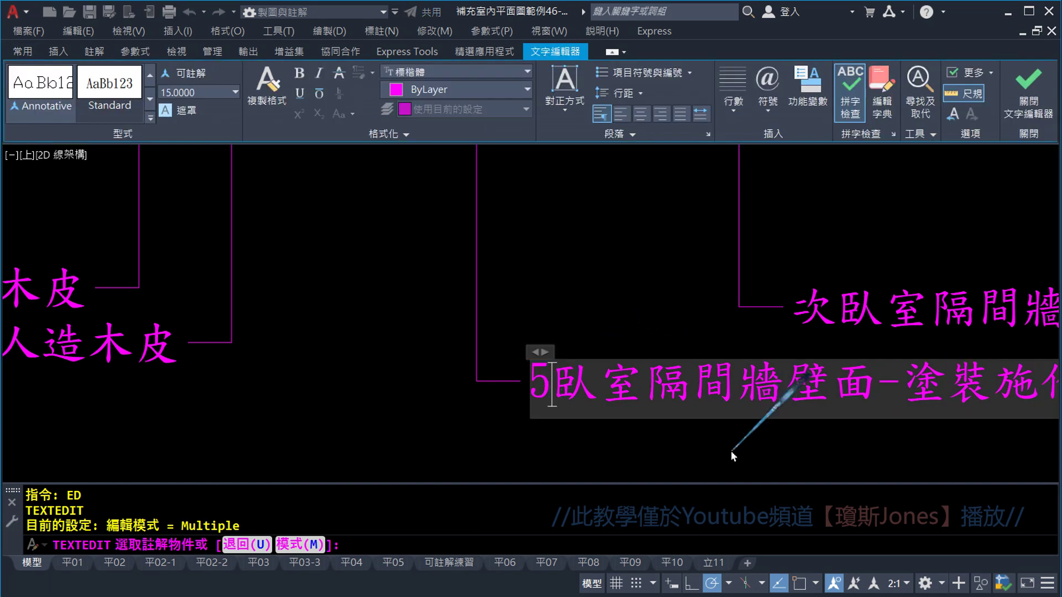
{"action": "type", "text": "j3"}
{"action": "key", "text": "BackSpace"}
{"action": "key", "text": "BackSpace"}
{"action": "key", "text": "BackSpace"}
{"action": "type", "text": "主"}
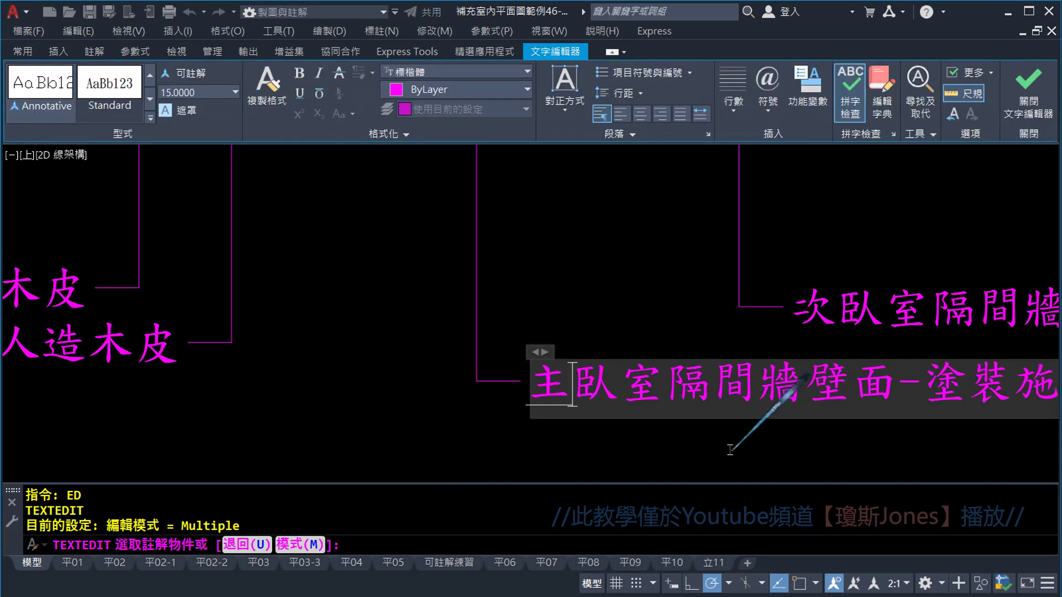
{"action": "key", "text": "End"}
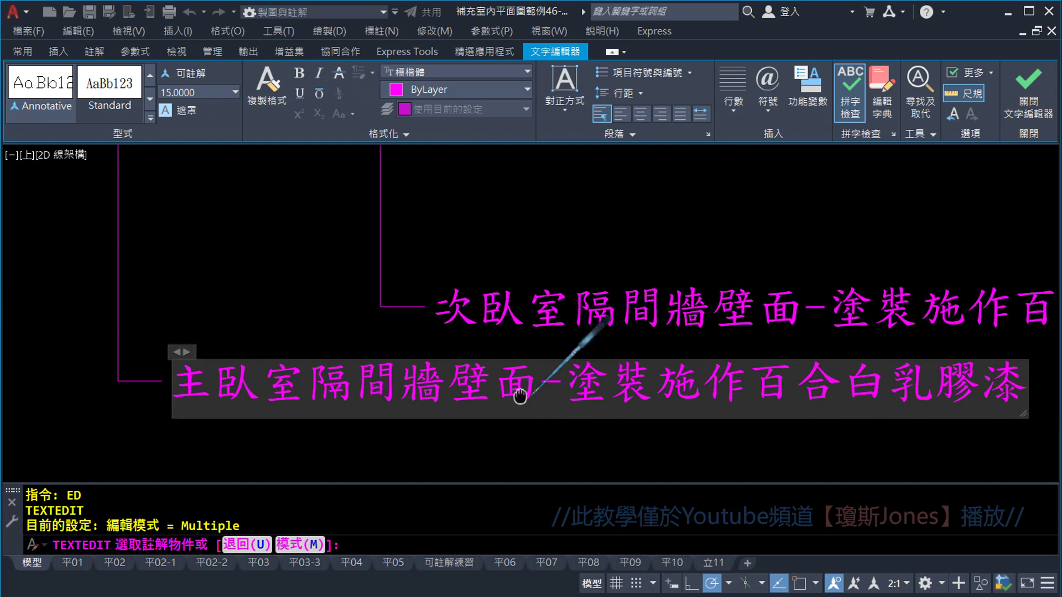
{"action": "left_click", "coordinate": [1022, 107]}
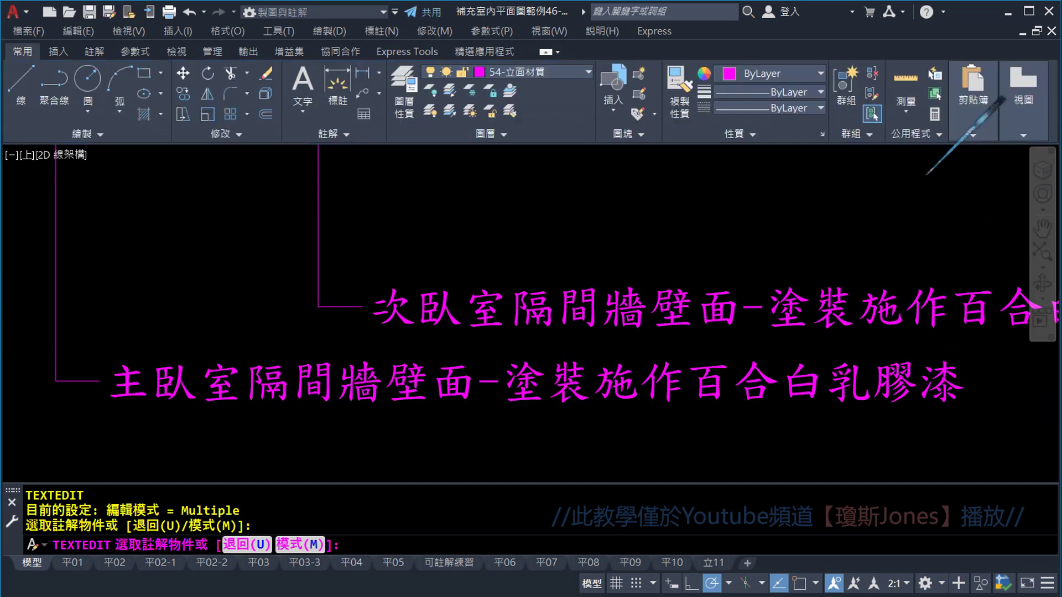
Step: Bring the wardrobe top and the magenta ceiling callouts into view
{"action": "mouse_move", "coordinate": [611, 282]}
{"action": "middle_mouse_down"}
{"action": "mouse_move", "coordinate": [770, 360]}
{"action": "mouse_move", "coordinate": [671, 374]}
{"action": "mouse_move", "coordinate": [680, 391]}
{"action": "middle_mouse_up"}
{"action": "key", "text": "Escape"}
{"action": "mouse_move", "coordinate": [599, 406]}
{"action": "middle_mouse_down"}
{"action": "mouse_move", "coordinate": [668, 279]}
{"action": "mouse_move", "coordinate": [682, 404]}
{"action": "middle_mouse_up"}
{"action": "middle_click_drag", "start_coordinate": [675, 301], "coordinate": [622, 265]}
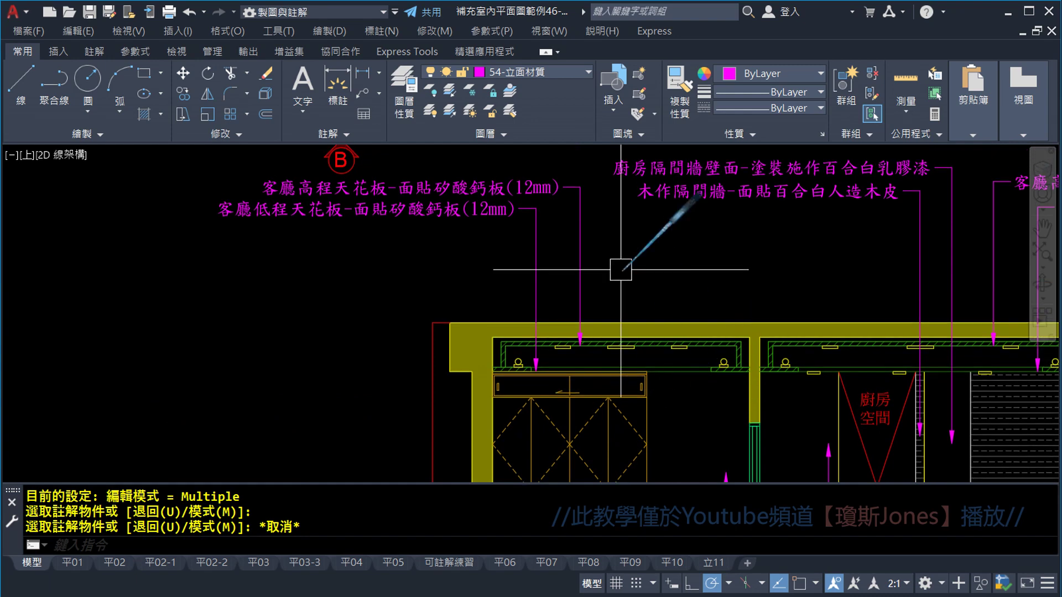
{"action": "scroll", "coordinate": [618, 387], "scroll_direction": "up", "scroll_amount": 4}
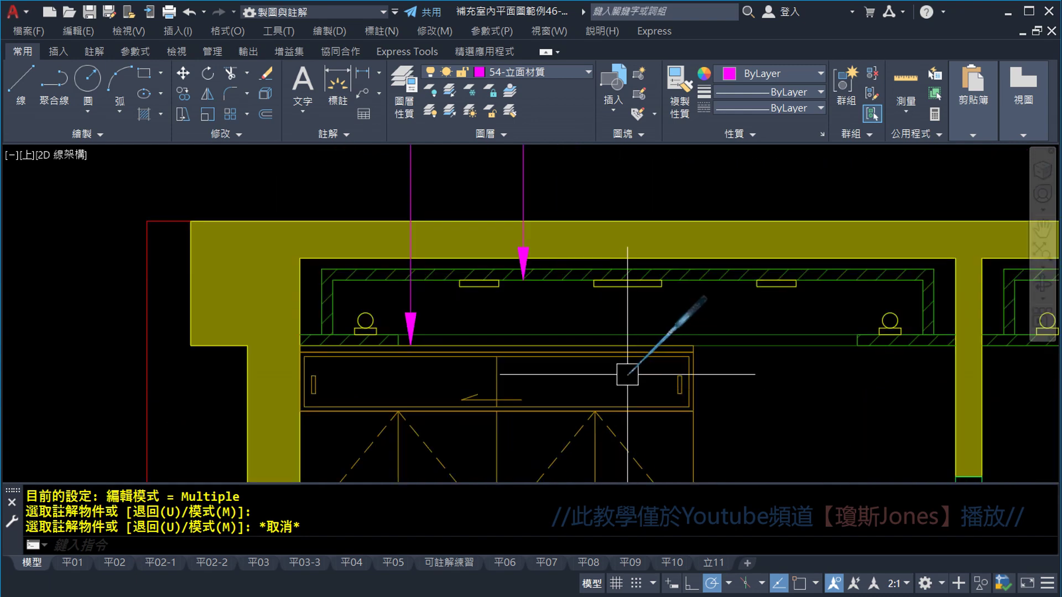
{"action": "scroll", "coordinate": [569, 332], "scroll_direction": "down", "scroll_amount": 2}
{"action": "middle_click_drag", "start_coordinate": [568, 320], "coordinate": [545, 417]}
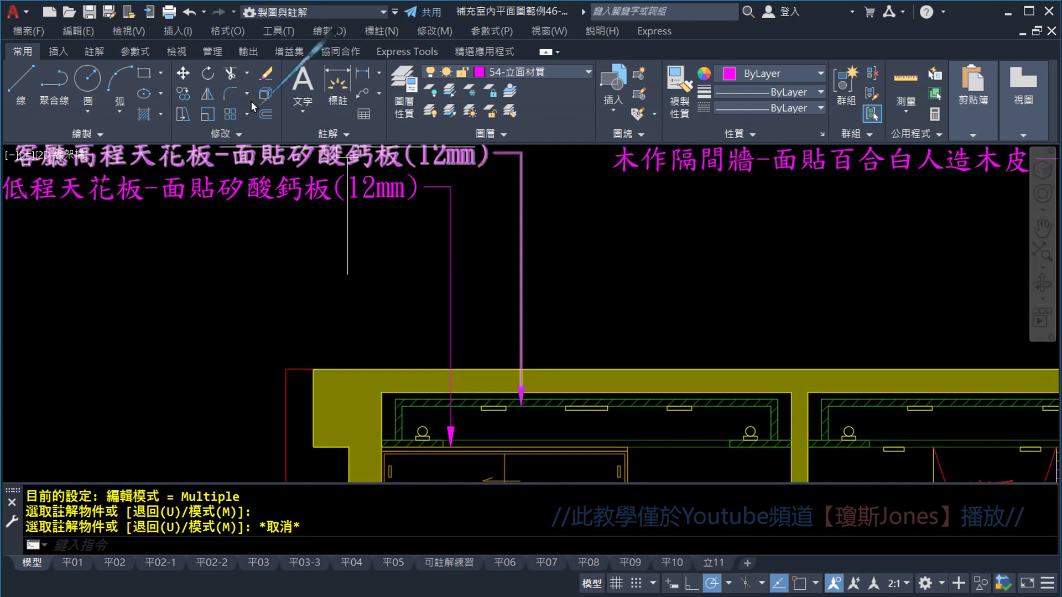
Step: Start a multileader with its arrow on the wardrobe's top doors and landing above
{"action": "left_click", "coordinate": [380, 94]}
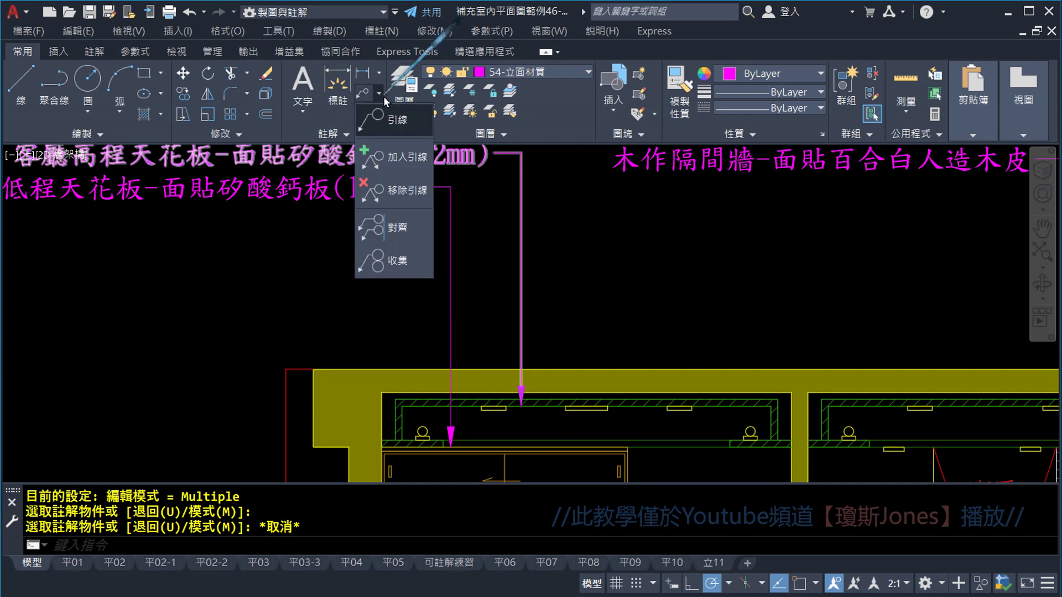
{"action": "left_click", "coordinate": [384, 123]}
{"action": "scroll", "coordinate": [575, 332], "scroll_direction": "up", "scroll_amount": 2}
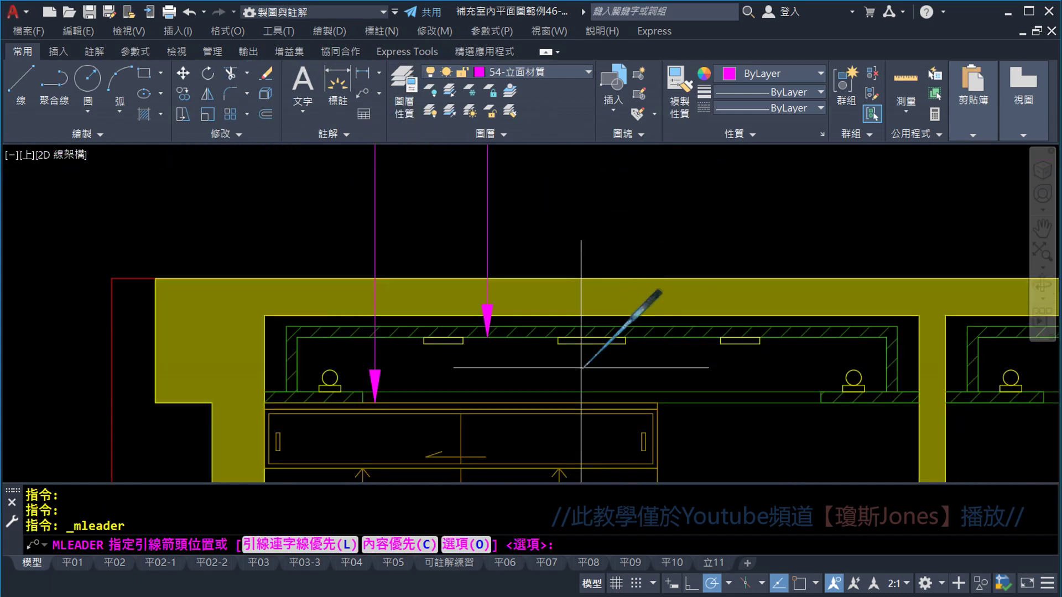
{"action": "left_click", "coordinate": [579, 429]}
{"action": "scroll", "coordinate": [578, 422], "scroll_direction": "down", "scroll_amount": 2}
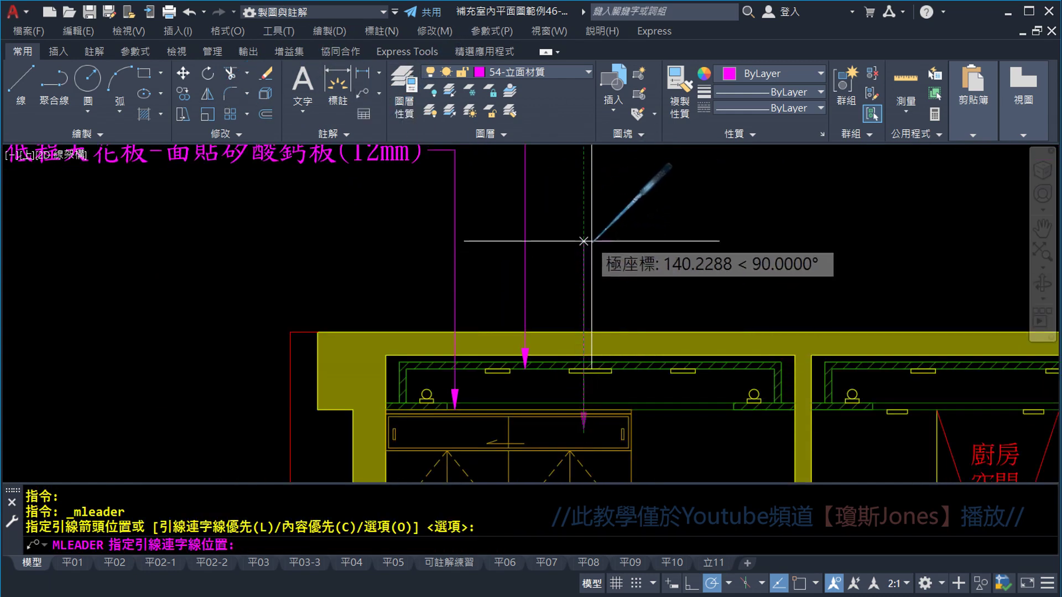
{"action": "middle_click_drag", "start_coordinate": [581, 237], "coordinate": [574, 304]}
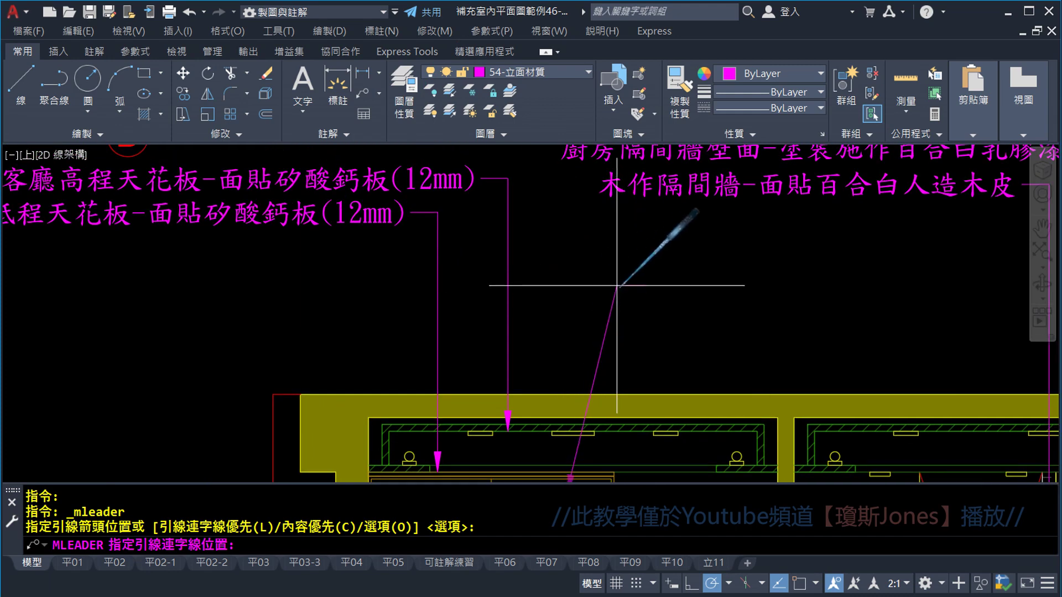
{"action": "left_click", "coordinate": [566, 271]}
Step: Type the wardrobe top-door label, ending in 門板面貼深胡桃木人造木皮
{"action": "middle_click_drag", "start_coordinate": [600, 318], "coordinate": [704, 234]}
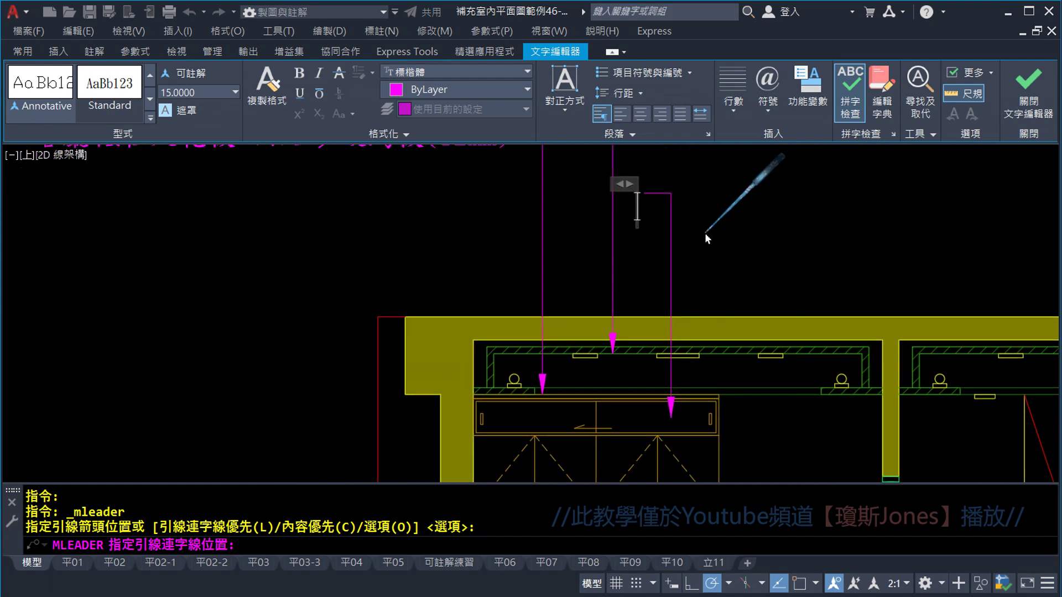
{"action": "scroll", "coordinate": [812, 254], "scroll_direction": "down", "scroll_amount": 2}
{"action": "type", "text": "ㄓ"}
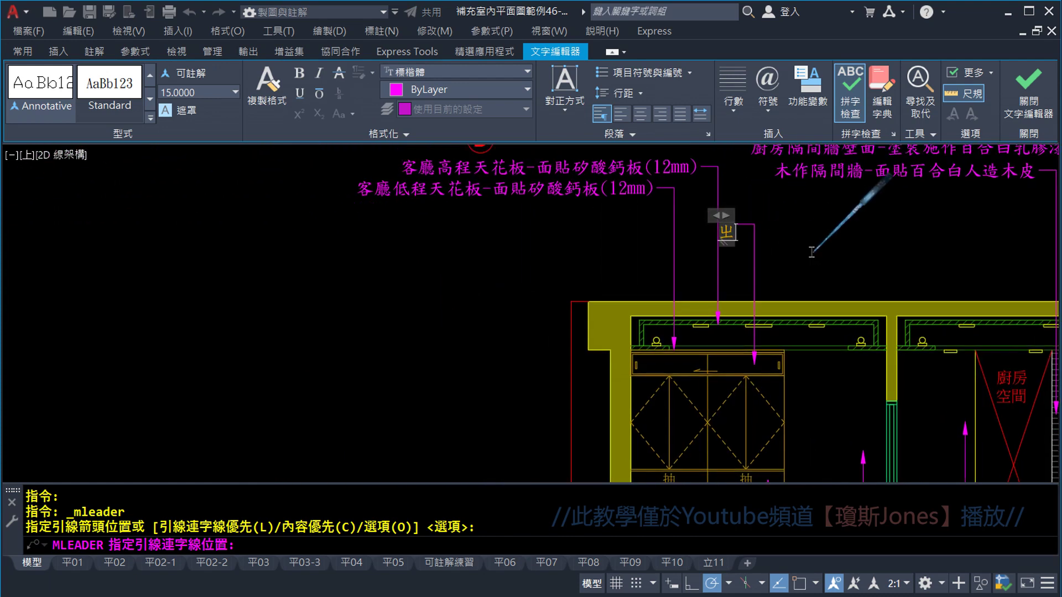
{"action": "type", "text": "ㄨ"}
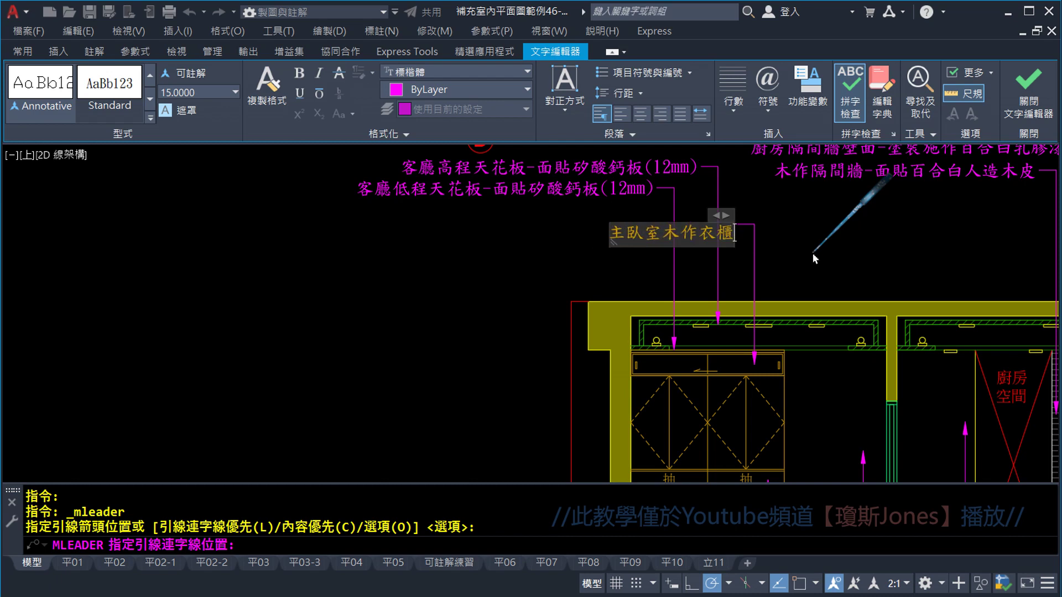
{"action": "type", "text": "-"}
{"action": "scroll", "coordinate": [812, 253], "scroll_direction": "up", "scroll_amount": 2}
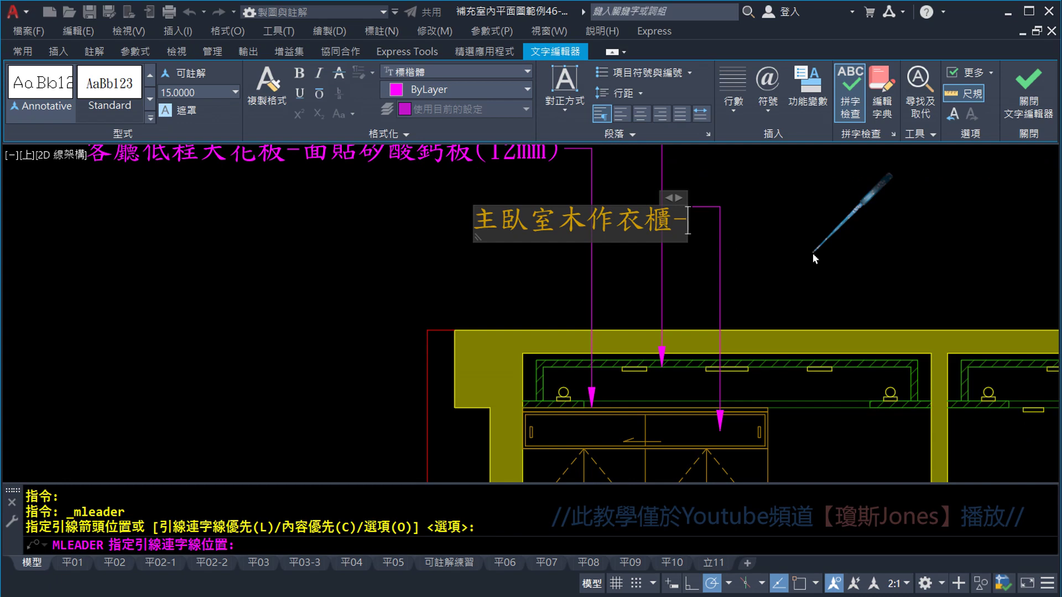
{"action": "type", "text": "ㄉ"}
{"action": "key", "text": "BackSpace"}
{"action": "type", "text": "ㄉㄥ"}
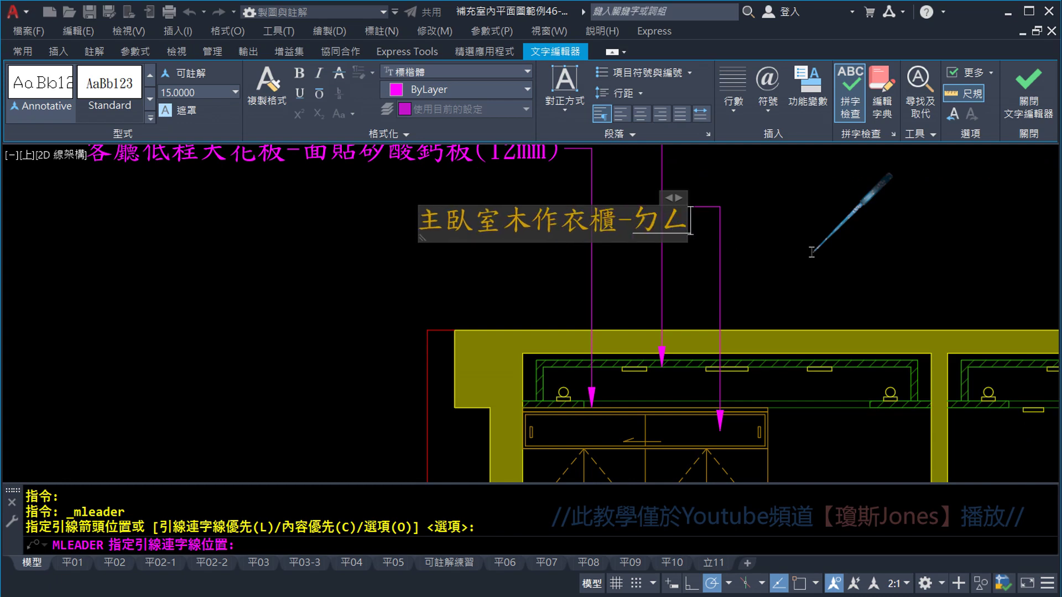
{"action": "type", "text": "頂部"}
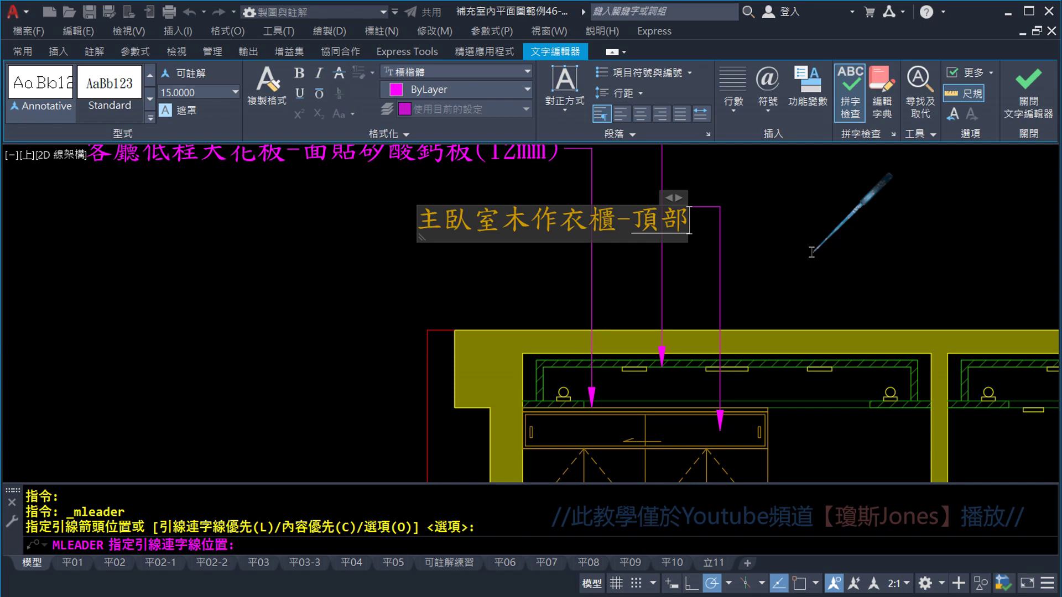
{"action": "type", "text": "ㄏㄨㄚ滑ㄇㄣ門"}
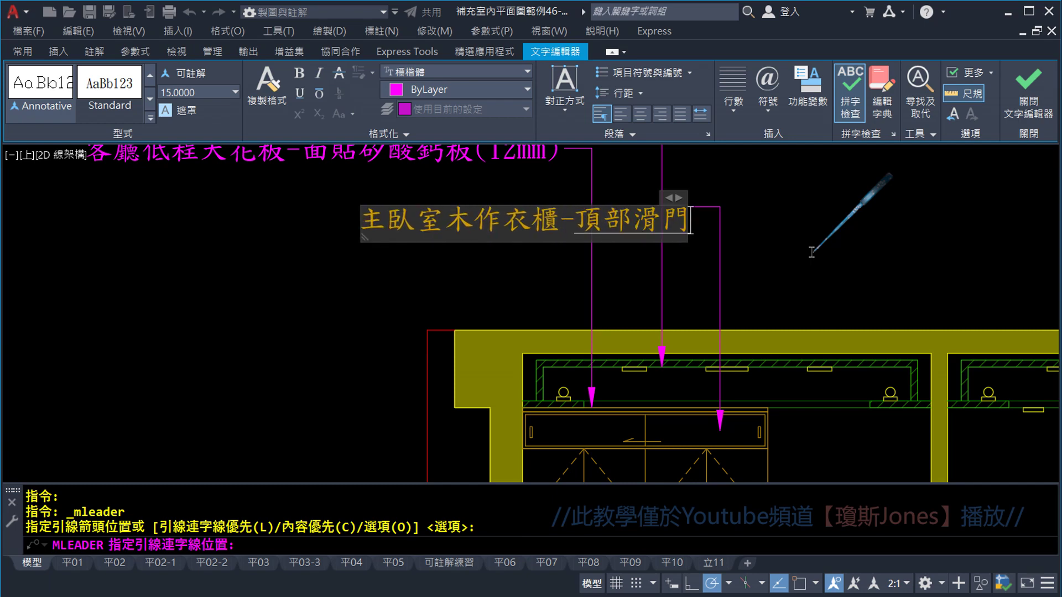
{"action": "type", "text": "ㄇ"}
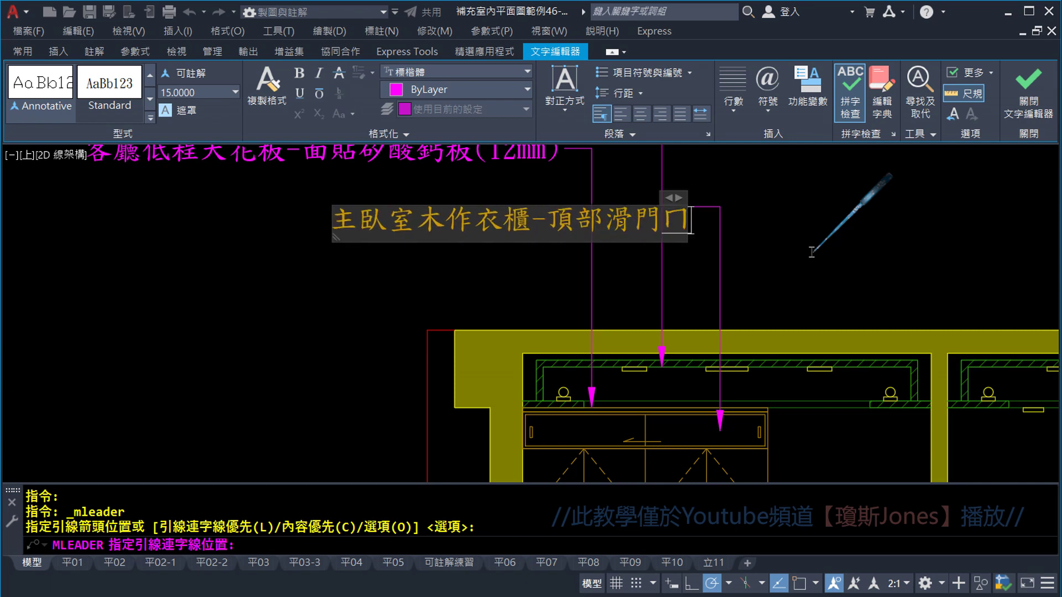
{"action": "type", "text": "ㄣㄅㄢ"}
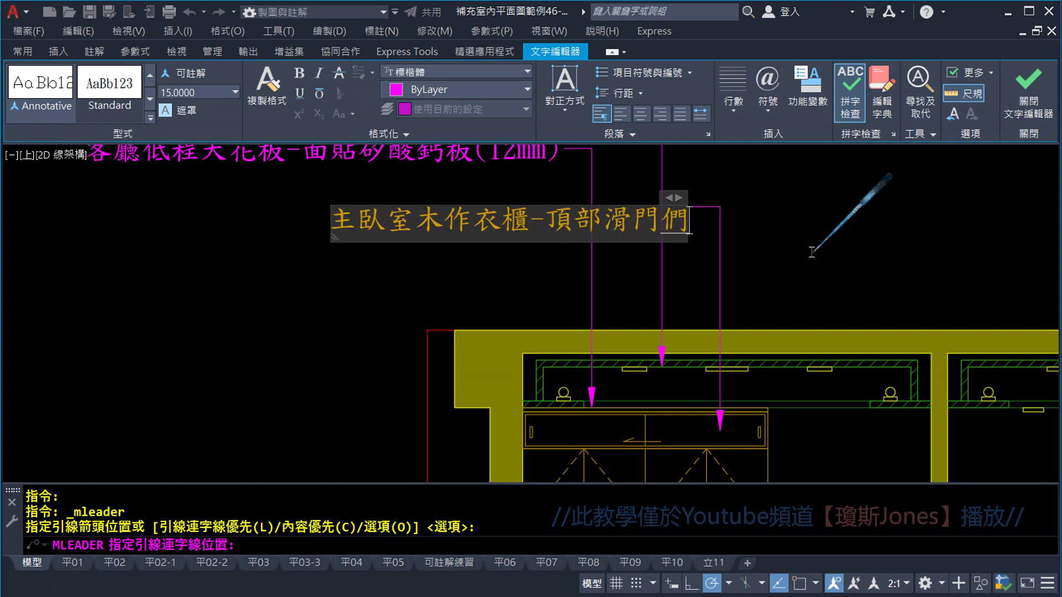
{"action": "type", "text": "板ㄇㄧ"}
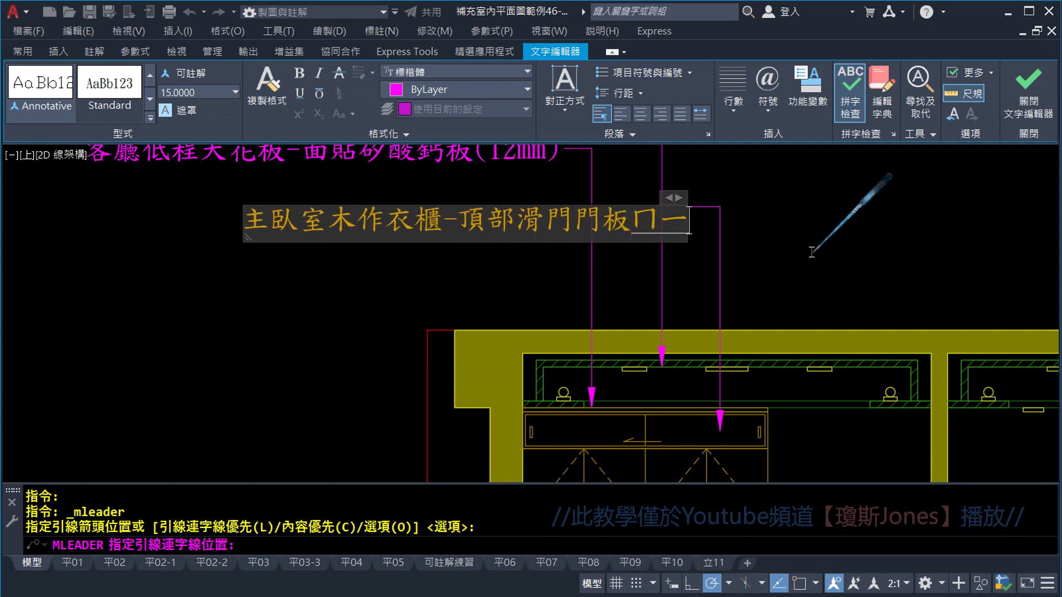
{"action": "type", "text": "ㄢㄊㄧㄝ"}
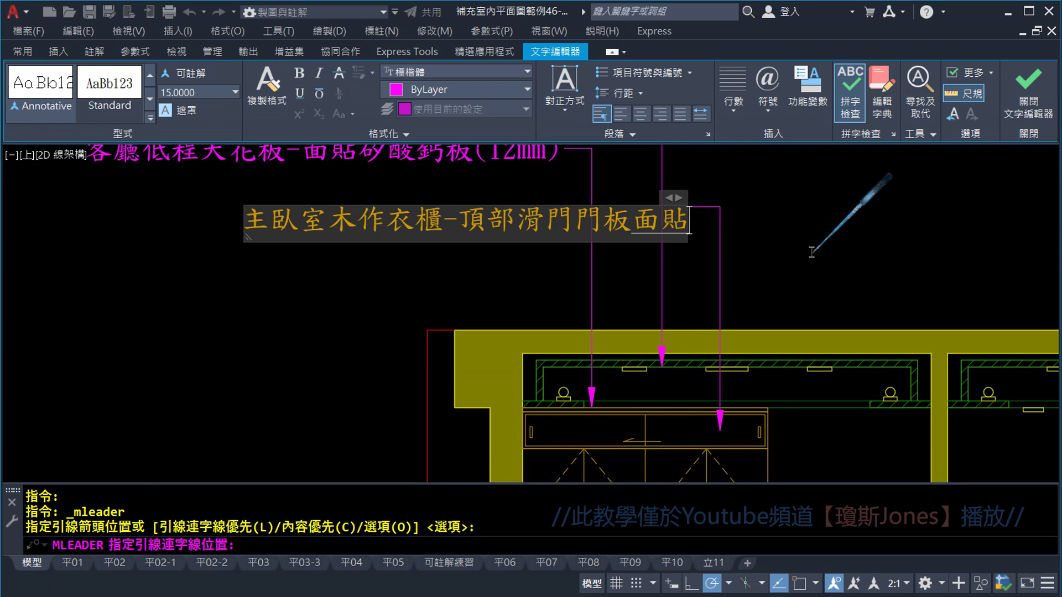
{"action": "type", "text": "ㄕㄣ"}
{"action": "key", "text": "Down"}
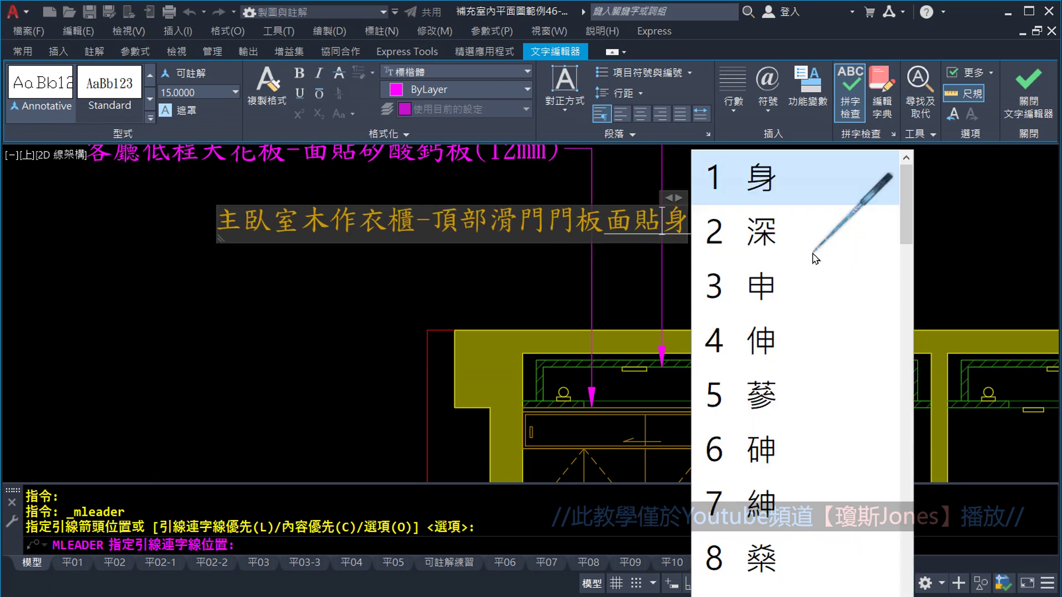
{"action": "type", "text": "2湖條"}
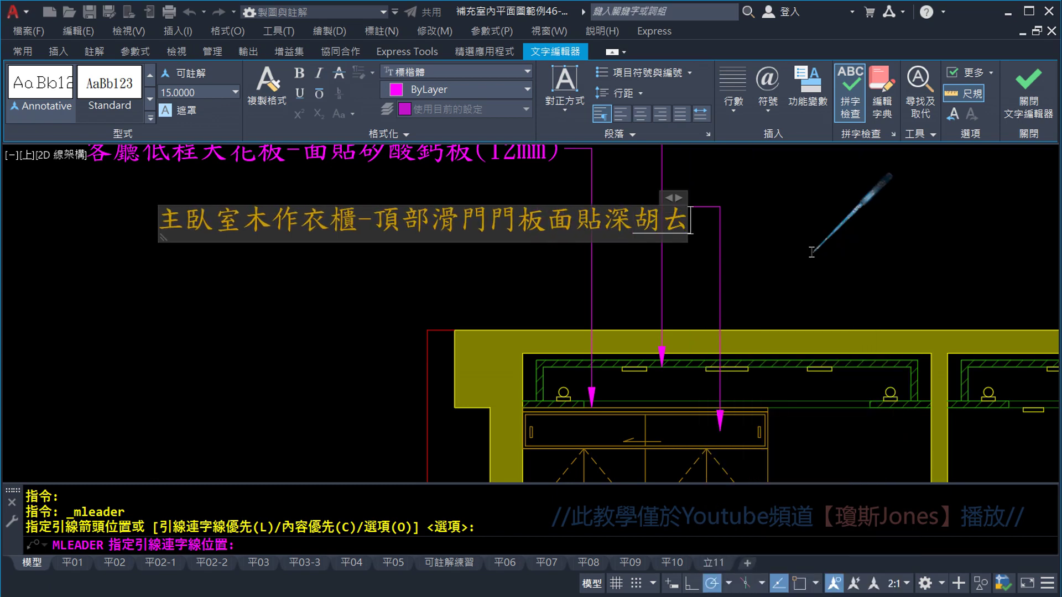
{"action": "type", "text": "目"}
{"action": "type", "text": "胡"}
{"action": "type", "text": "桃木人ㄗㄠ造木"}
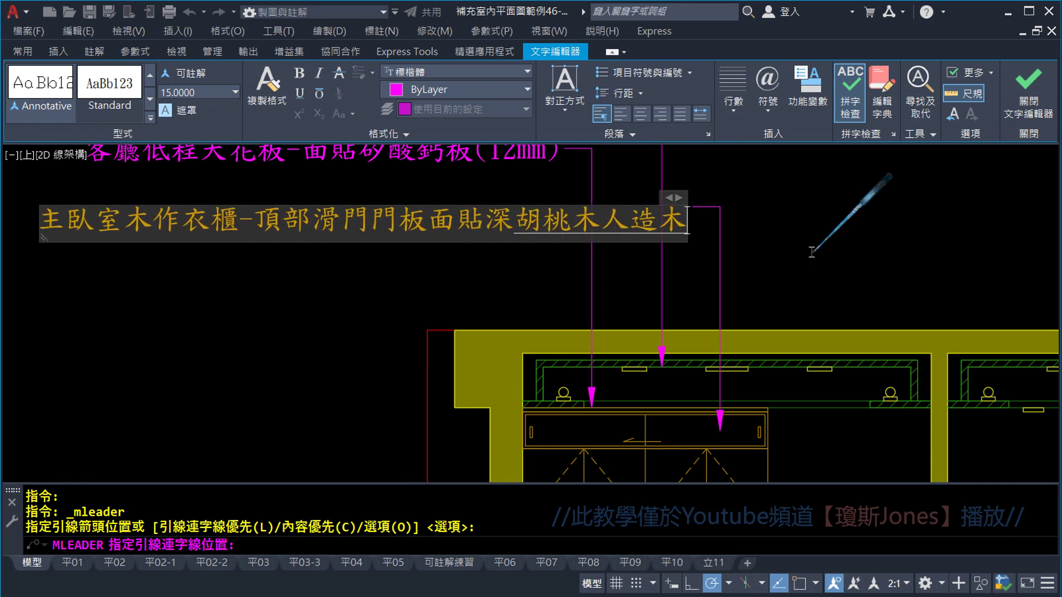
{"action": "type", "text": "皮"}
{"action": "key", "text": "Return"}
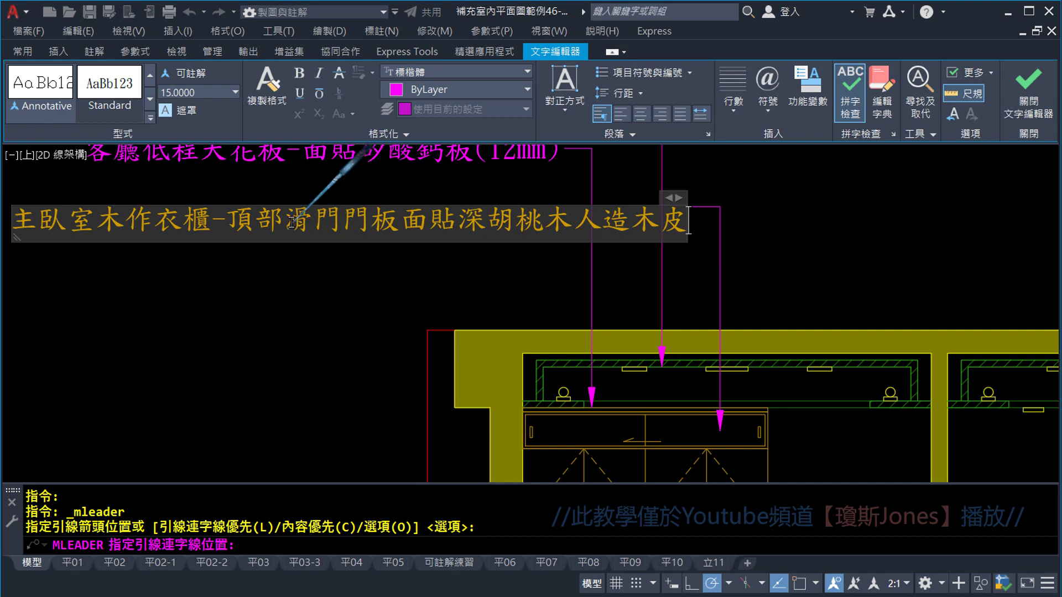
Step: Replace 滑門 with 拉門, fix the hyphen after 衣櫃, and close the text editor
{"action": "left_click_drag", "start_coordinate": [291, 223], "coordinate": [330, 221]}
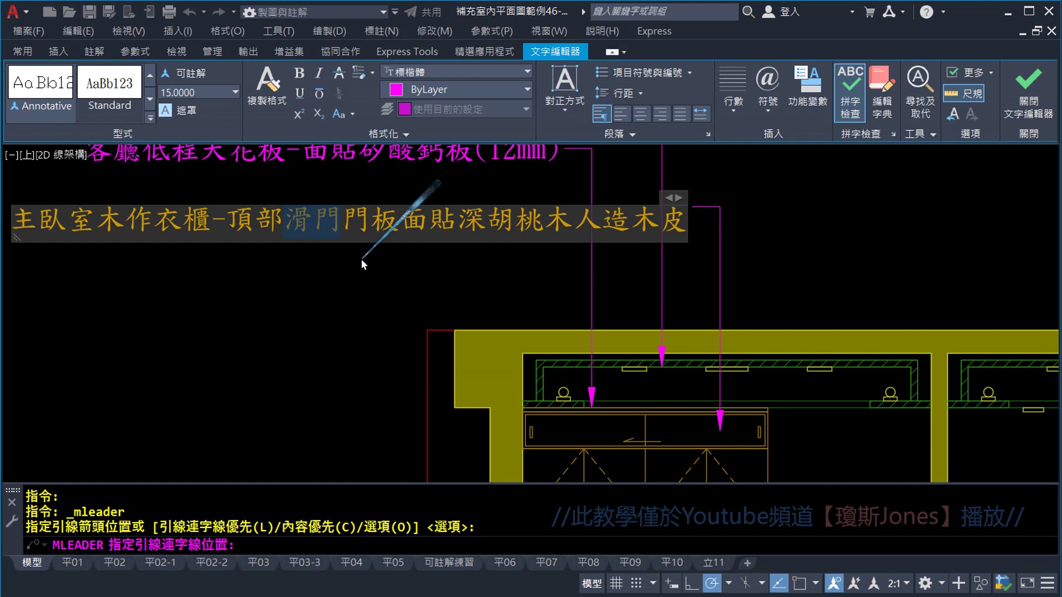
{"action": "type", "text": "拉門"}
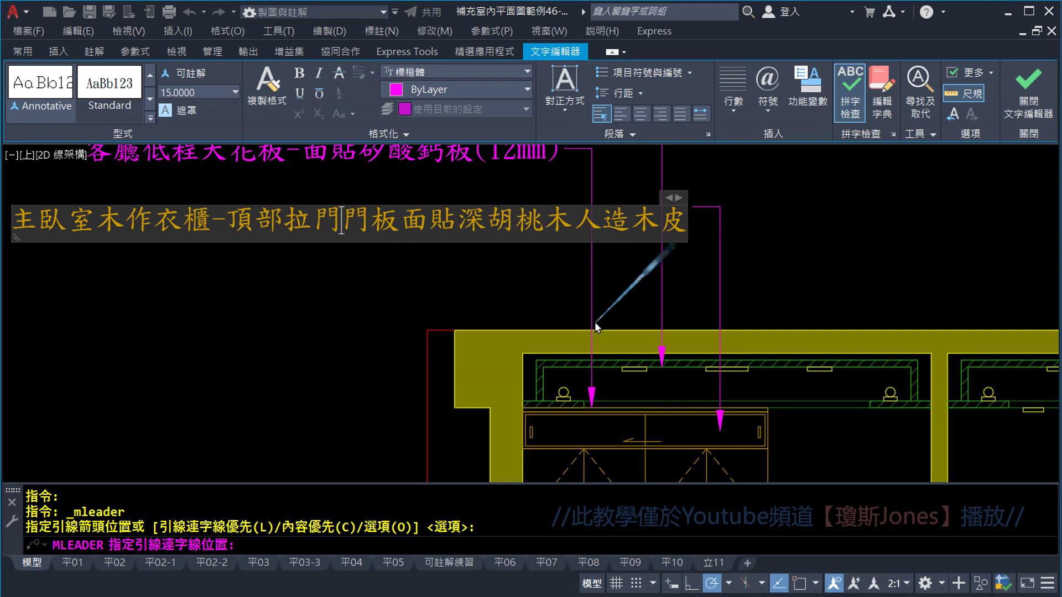
{"action": "type", "text": "-"}
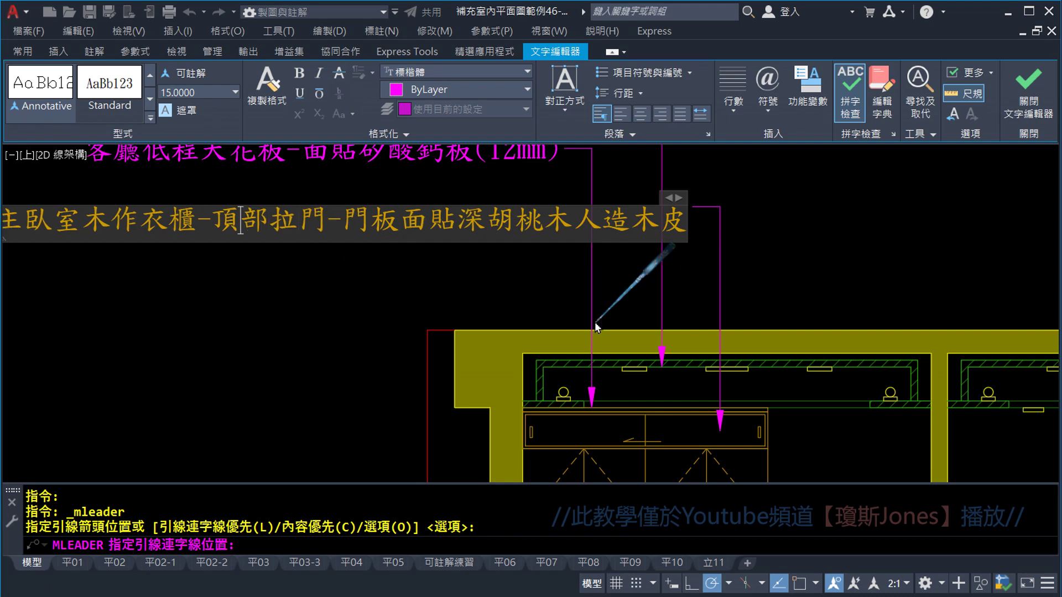
{"action": "key", "text": "Left"}
{"action": "key", "text": "BackSpace"}
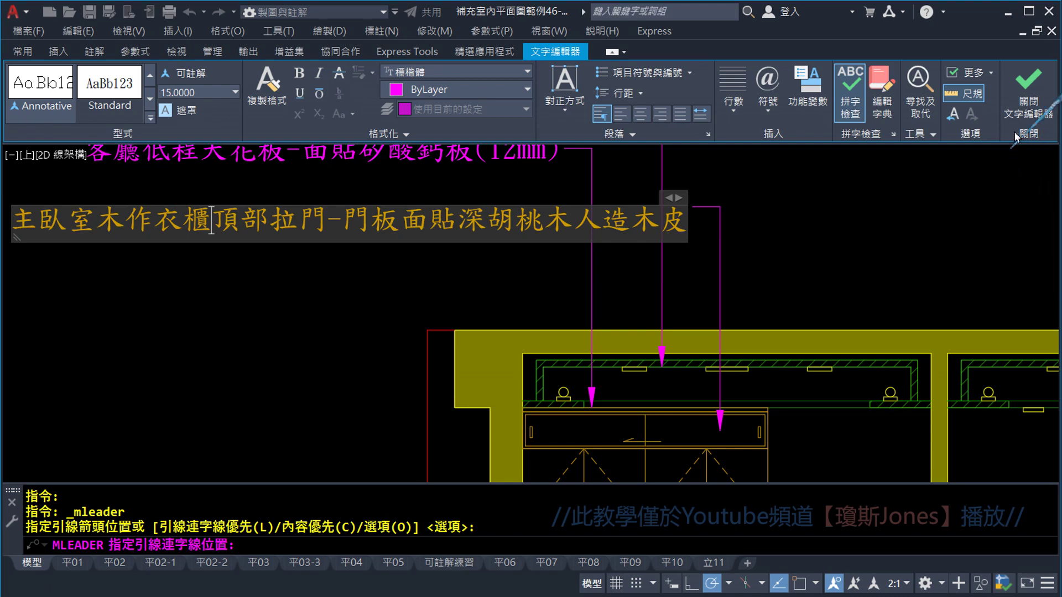
{"action": "left_click", "coordinate": [1016, 133]}
Step: End the repeated leader command and grab the new sliding-door callout's landing grip
{"action": "scroll", "coordinate": [619, 280], "scroll_direction": "down", "scroll_amount": 2}
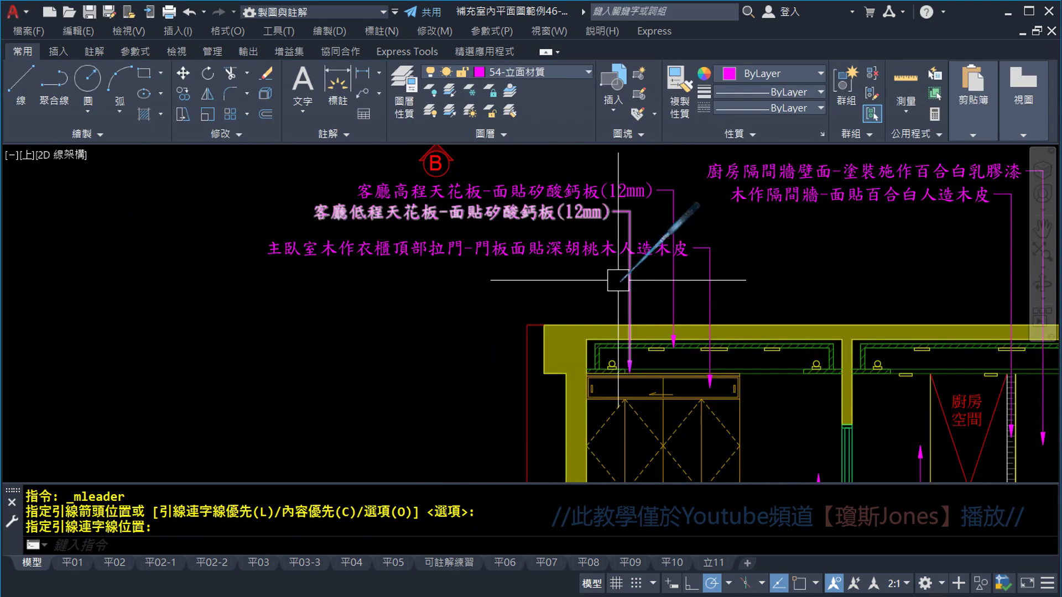
{"action": "scroll", "coordinate": [614, 266], "scroll_direction": "down", "scroll_amount": 1}
{"action": "scroll", "coordinate": [608, 260], "scroll_direction": "up", "scroll_amount": 2}
{"action": "scroll", "coordinate": [550, 290], "scroll_direction": "down", "scroll_amount": 1}
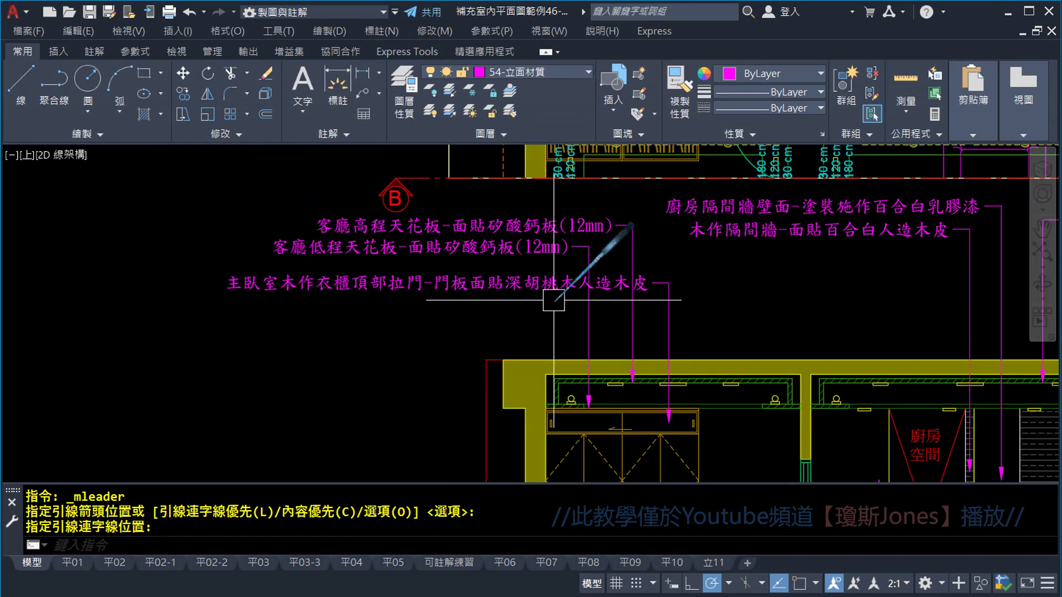
{"action": "key", "text": "Escape"}
{"action": "scroll", "coordinate": [683, 300], "scroll_direction": "up", "scroll_amount": 2}
{"action": "left_click", "coordinate": [681, 288]}
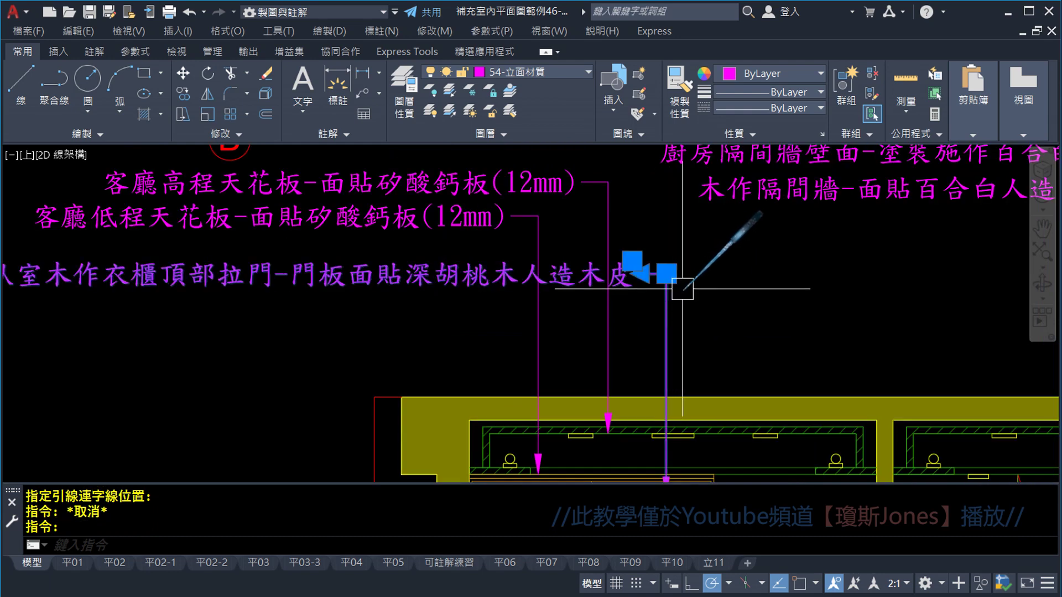
{"action": "middle_click_drag", "start_coordinate": [682, 289], "coordinate": [681, 363]}
{"action": "left_click", "coordinate": [665, 349]}
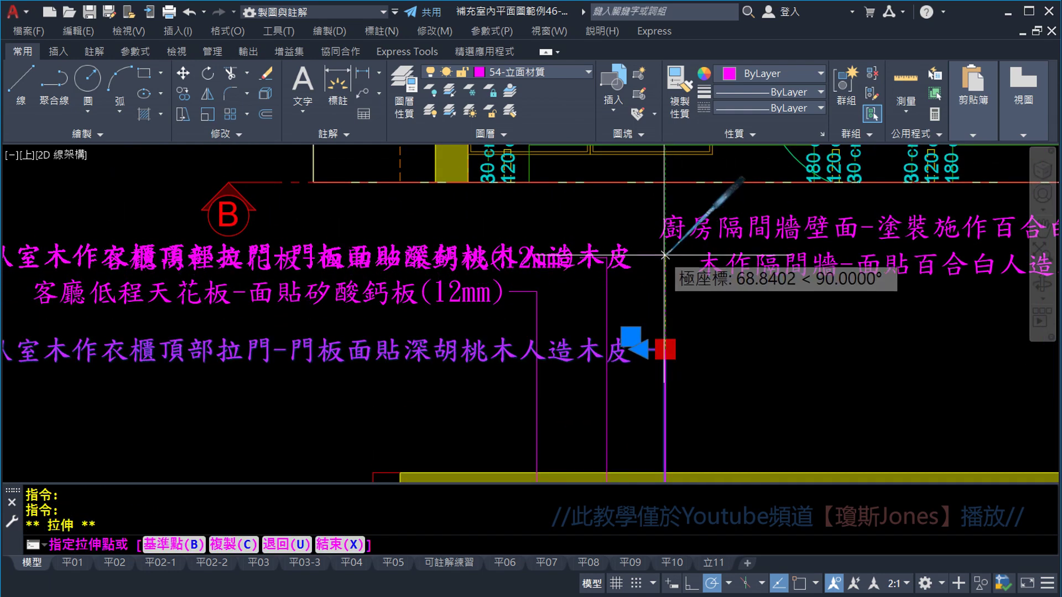
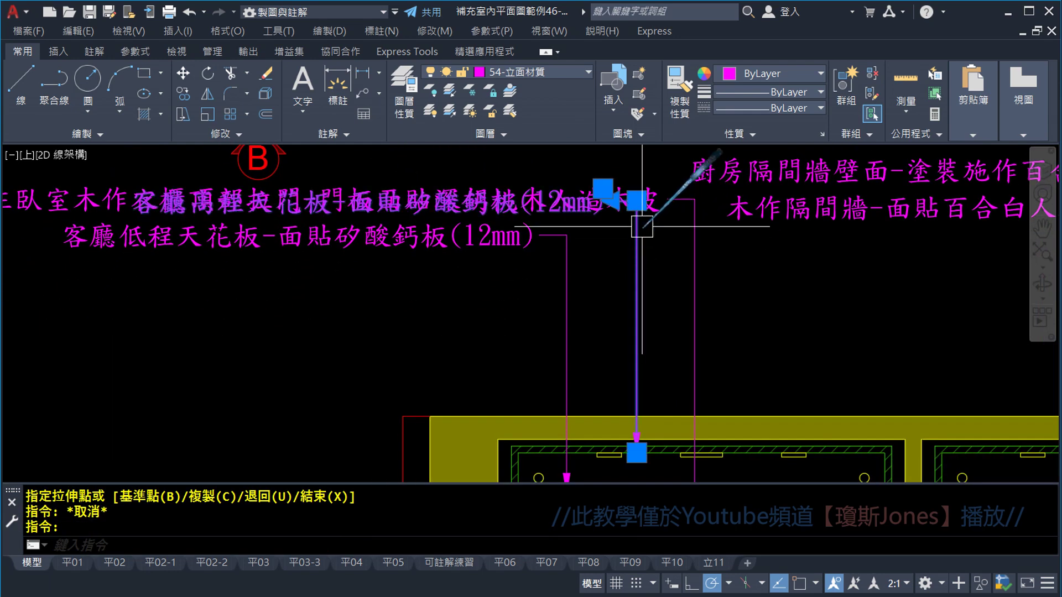
Step: Move the 客廳低程天花板 label down onto its own line, clear of the other ceiling labels
{"action": "left_click", "coordinate": [636, 200]}
{"action": "left_click", "coordinate": [636, 232]}
{"action": "key", "text": "Escape"}
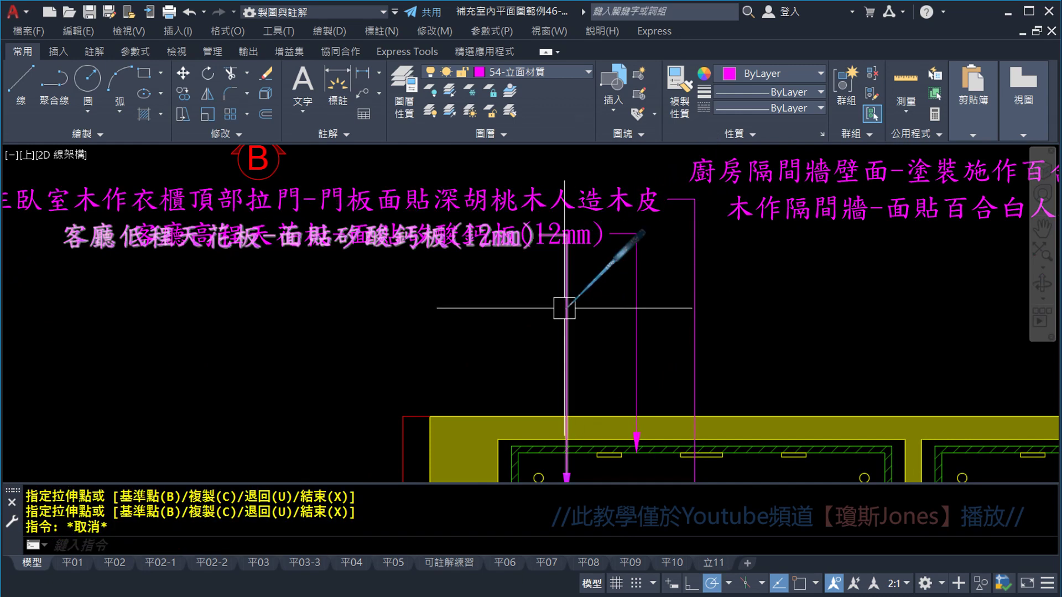
{"action": "left_click", "coordinate": [566, 235]}
{"action": "left_click", "coordinate": [566, 235]}
{"action": "left_click", "coordinate": [567, 270]}
{"action": "key", "text": "Escape"}
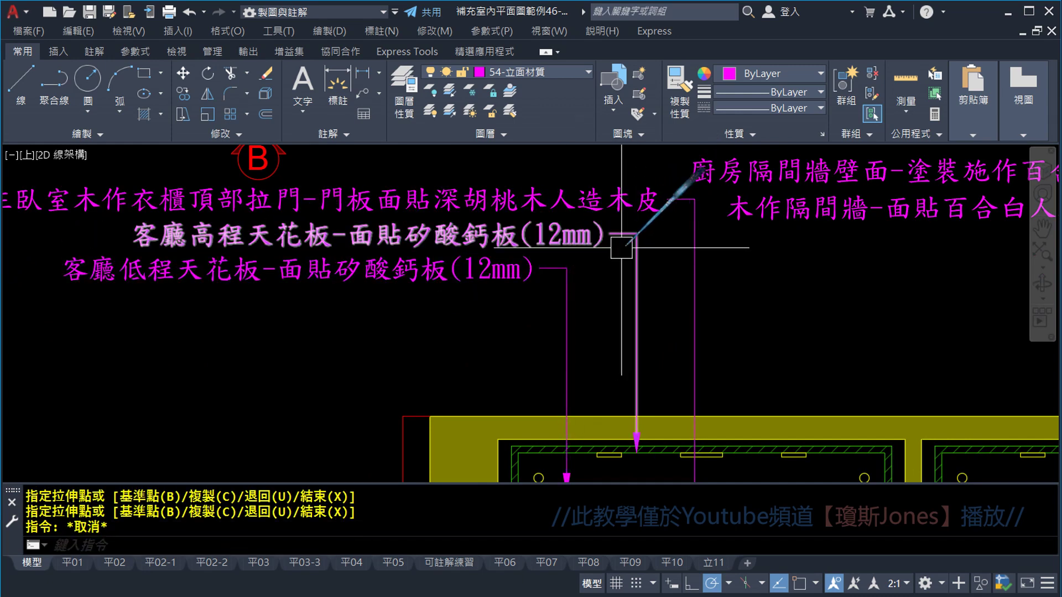
Step: Zoom and pan across the elevation to review the rearranged labels
{"action": "scroll", "coordinate": [622, 248], "scroll_direction": "down", "scroll_amount": 3}
{"action": "scroll", "coordinate": [699, 320], "scroll_direction": "down", "scroll_amount": 2}
{"action": "mouse_move", "coordinate": [782, 332]}
{"action": "middle_mouse_down"}
{"action": "mouse_move", "coordinate": [523, 312]}
{"action": "mouse_move", "coordinate": [549, 268]}
{"action": "middle_mouse_up"}
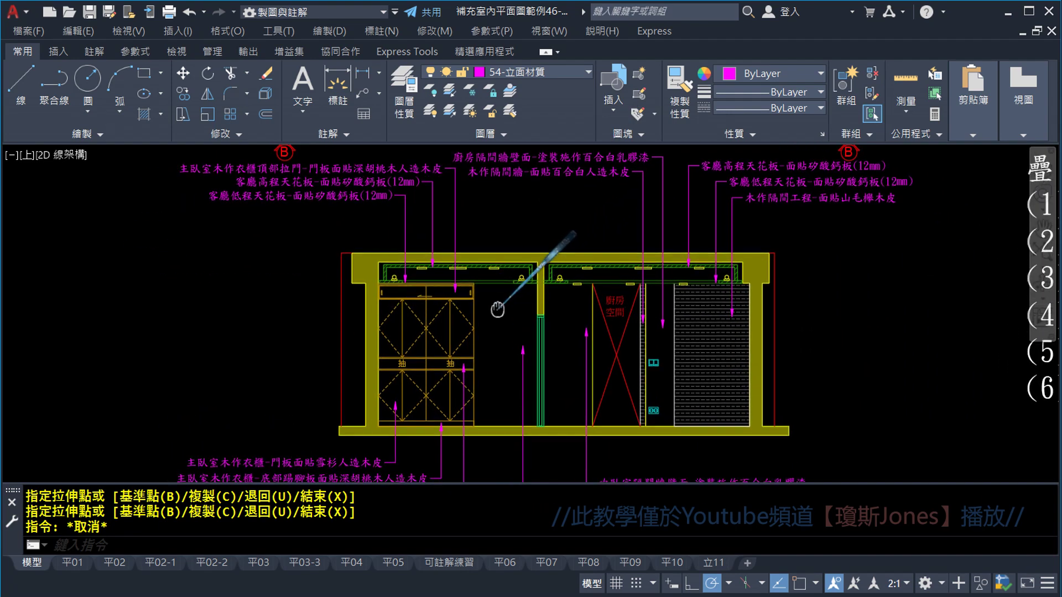
{"action": "scroll", "coordinate": [501, 282], "scroll_direction": "up", "scroll_amount": 2}
{"action": "scroll", "coordinate": [498, 287], "scroll_direction": "up", "scroll_amount": 2}
{"action": "scroll", "coordinate": [493, 286], "scroll_direction": "down", "scroll_amount": 1}
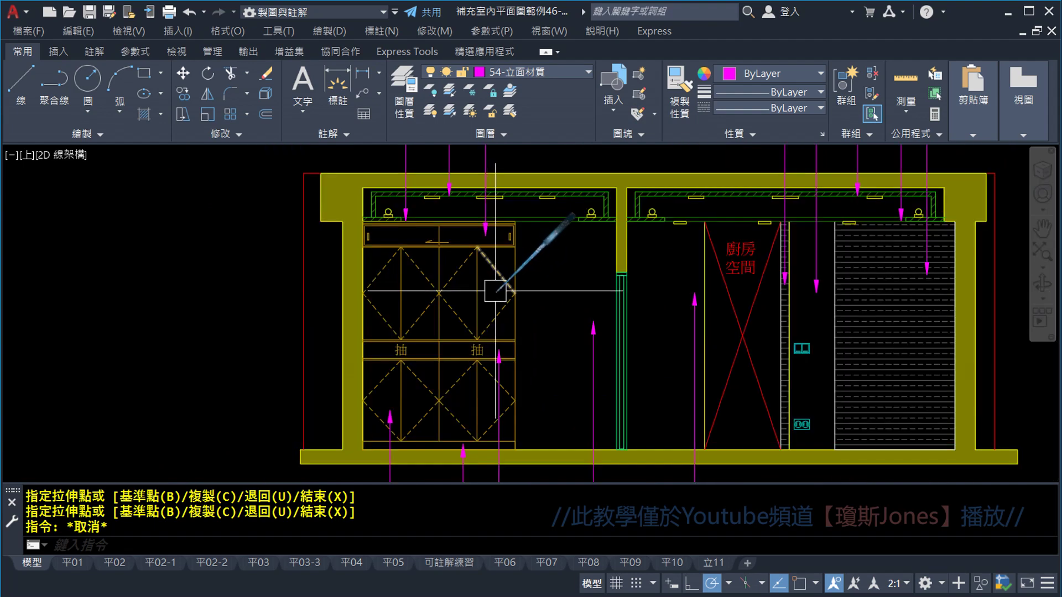
{"action": "scroll", "coordinate": [540, 304], "scroll_direction": "down", "scroll_amount": 1}
{"action": "scroll", "coordinate": [545, 307], "scroll_direction": "down", "scroll_amount": 2}
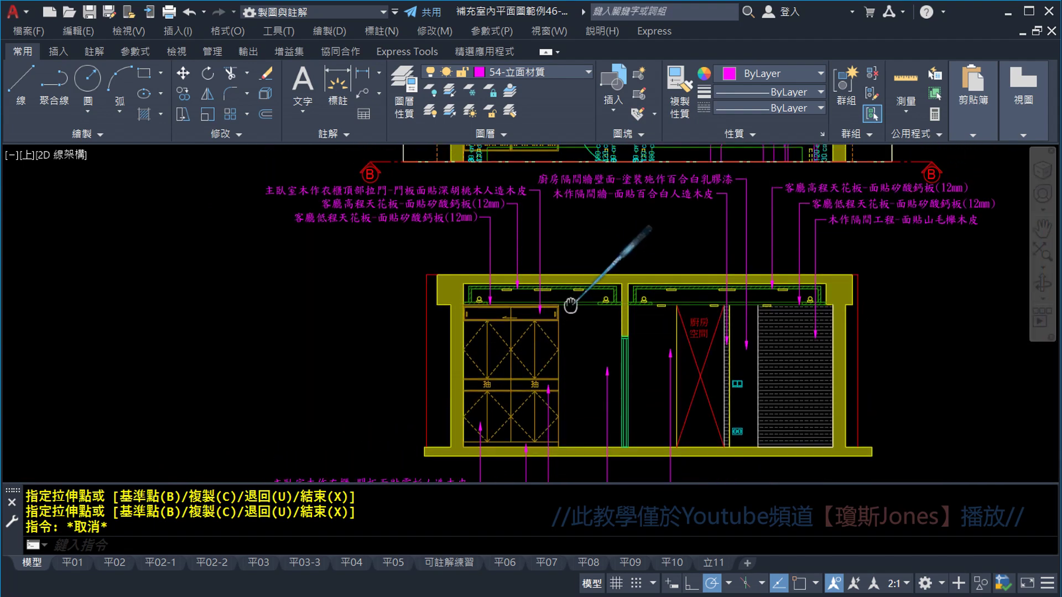
{"action": "middle_click_drag", "start_coordinate": [571, 255], "coordinate": [570, 318]}
{"action": "scroll", "coordinate": [578, 258], "scroll_direction": "up", "scroll_amount": 2}
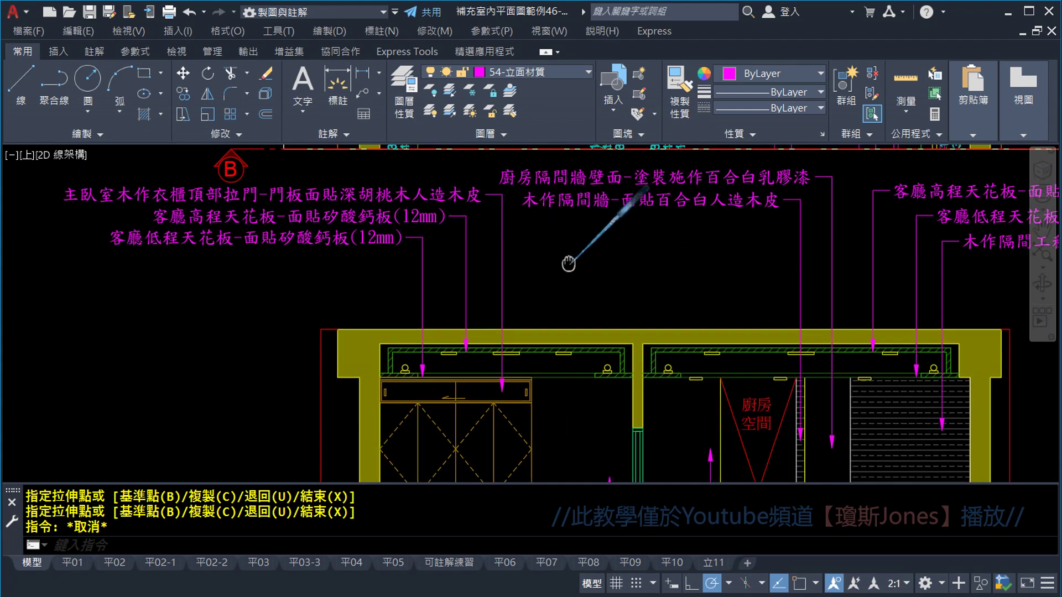
{"action": "middle_click_drag", "start_coordinate": [574, 271], "coordinate": [565, 264]}
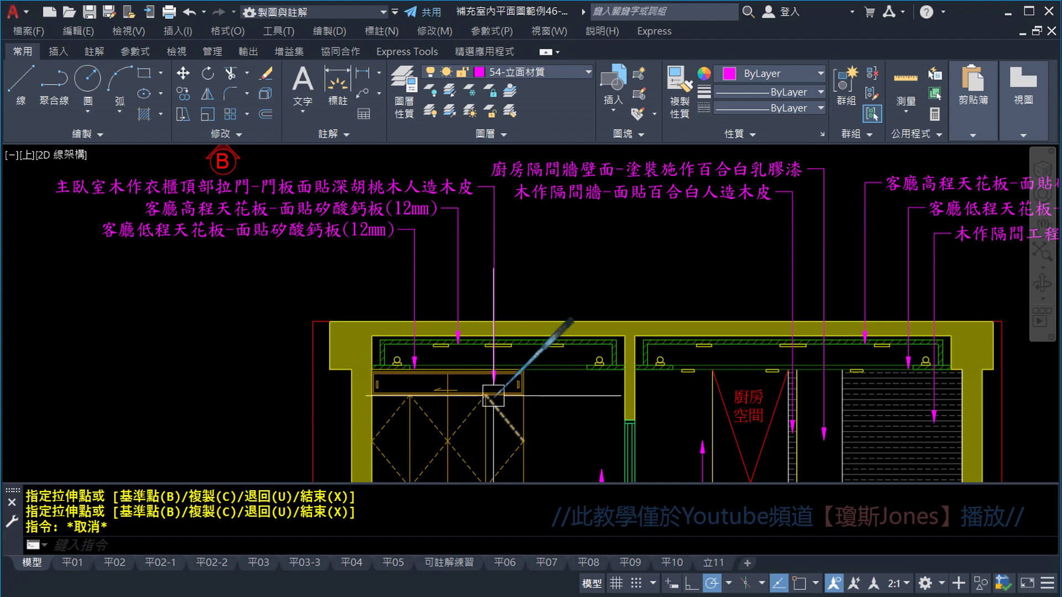
{"action": "scroll", "coordinate": [498, 404], "scroll_direction": "up", "scroll_amount": 3}
{"action": "scroll", "coordinate": [498, 376], "scroll_direction": "up", "scroll_amount": 2}
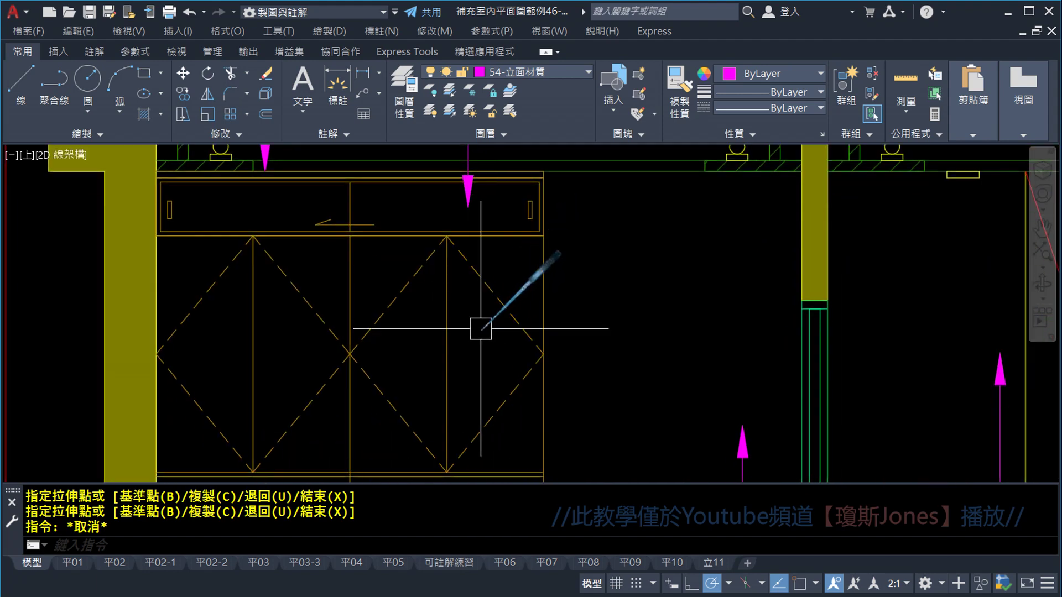
{"action": "scroll", "coordinate": [481, 328], "scroll_direction": "down", "scroll_amount": 4}
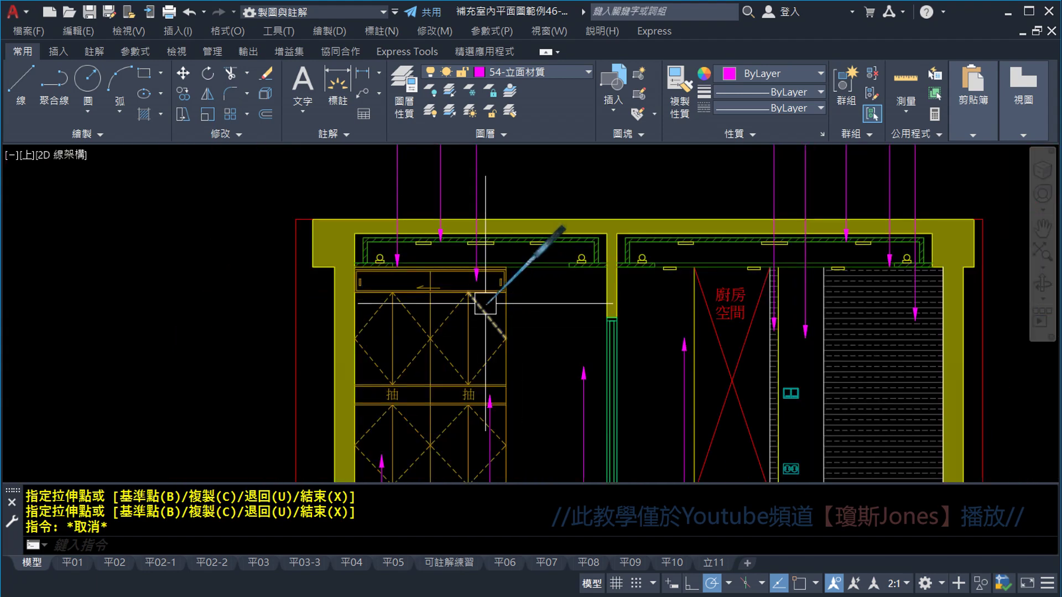
{"action": "middle_click_drag", "start_coordinate": [522, 234], "coordinate": [505, 306]}
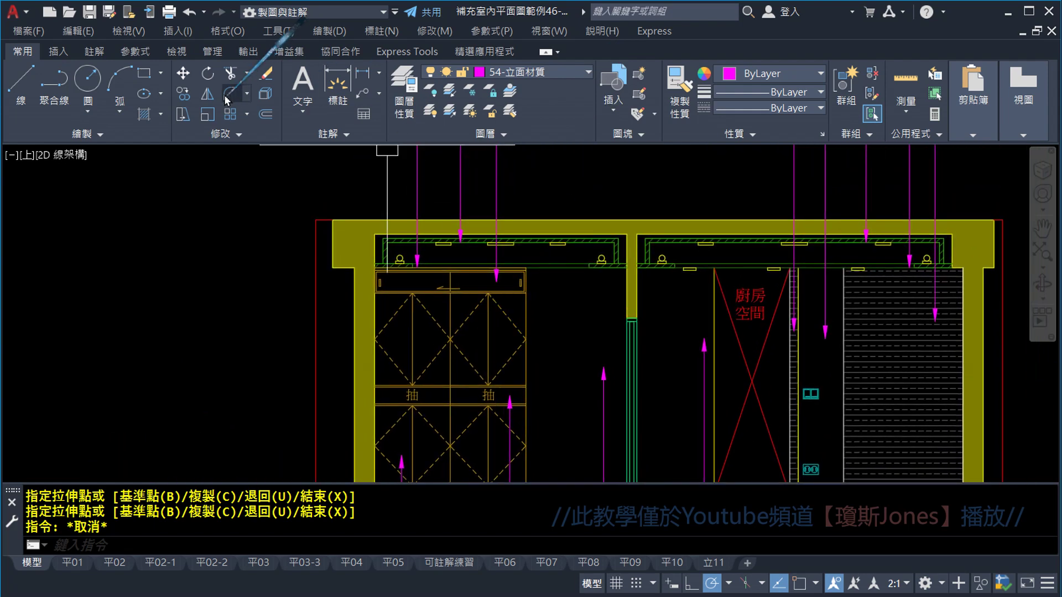
Step: Copy the 門板面貼雪杉人造木皮 label to a fourth line below the bottom wardrobe labels
{"action": "left_click", "coordinate": [182, 97]}
{"action": "mouse_move", "coordinate": [480, 199]}
{"action": "middle_mouse_down"}
{"action": "mouse_move", "coordinate": [491, 325]}
{"action": "mouse_move", "coordinate": [491, 197]}
{"action": "middle_mouse_up"}
{"action": "middle_click_drag", "start_coordinate": [498, 302], "coordinate": [503, 135]}
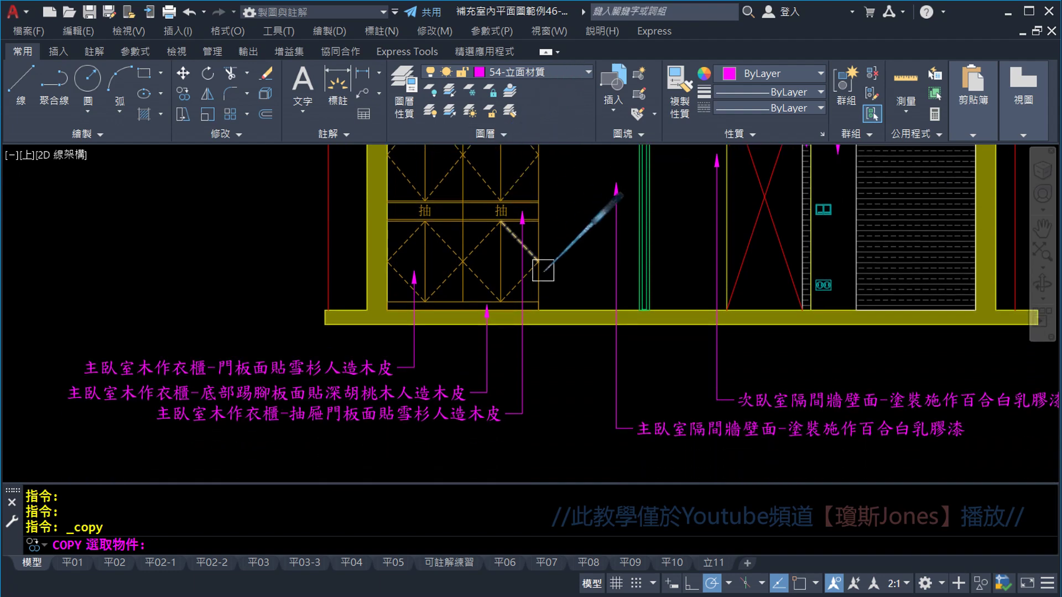
{"action": "key", "text": "Escape"}
{"action": "key", "text": "Escape"}
{"action": "middle_click_drag", "start_coordinate": [433, 310], "coordinate": [470, 296]}
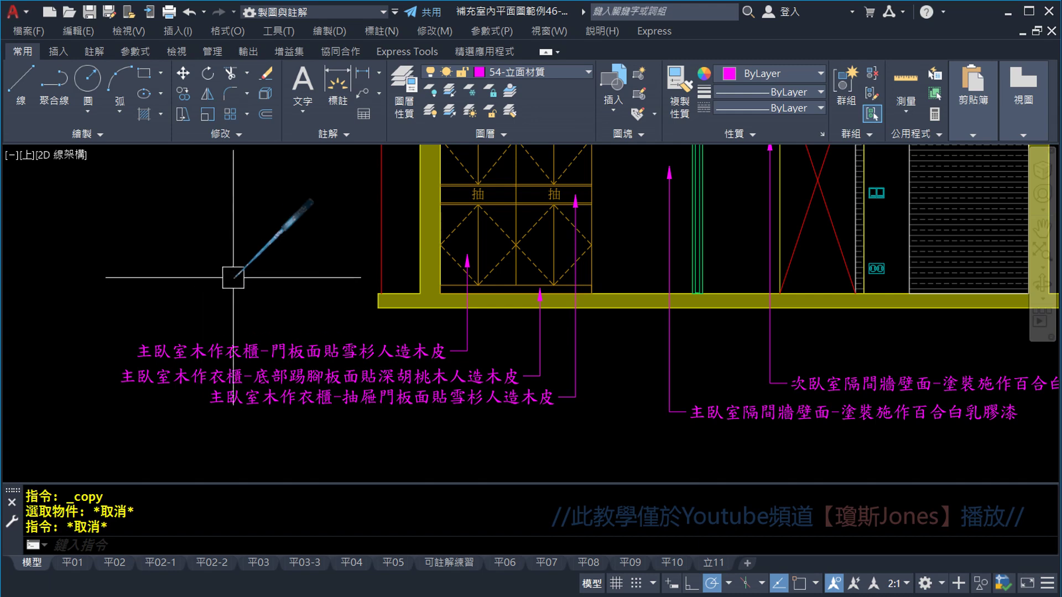
{"action": "scroll", "coordinate": [142, 334], "scroll_direction": "up", "scroll_amount": 2}
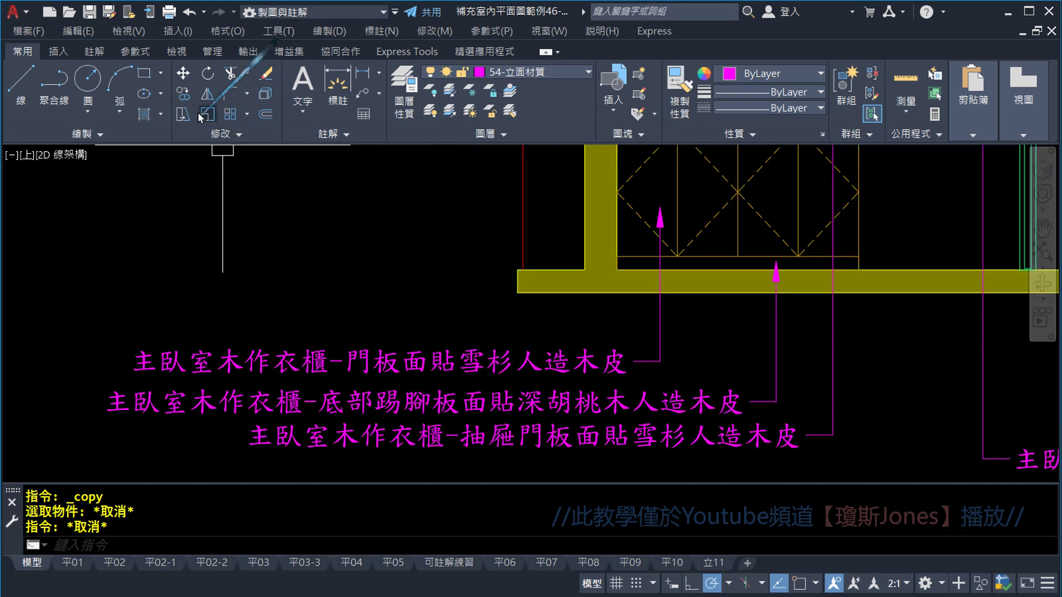
{"action": "left_click", "coordinate": [183, 94]}
{"action": "left_click", "coordinate": [318, 360]}
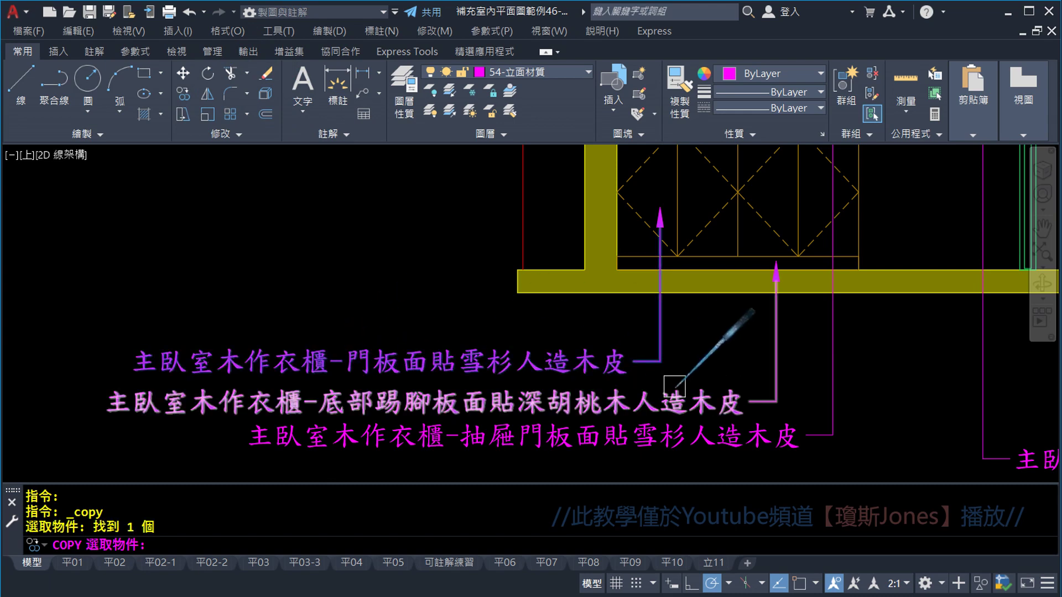
{"action": "key", "text": "Return"}
{"action": "left_click", "coordinate": [663, 361]}
{"action": "middle_click_drag", "start_coordinate": [663, 360], "coordinate": [615, 292]}
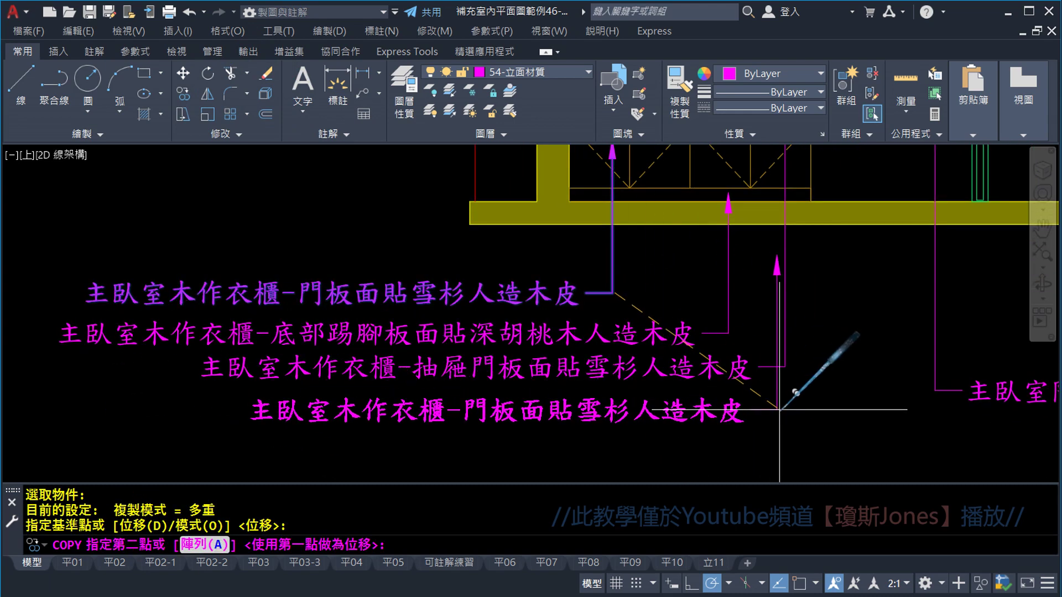
{"action": "left_click", "coordinate": [808, 408]}
{"action": "key", "text": "Escape"}
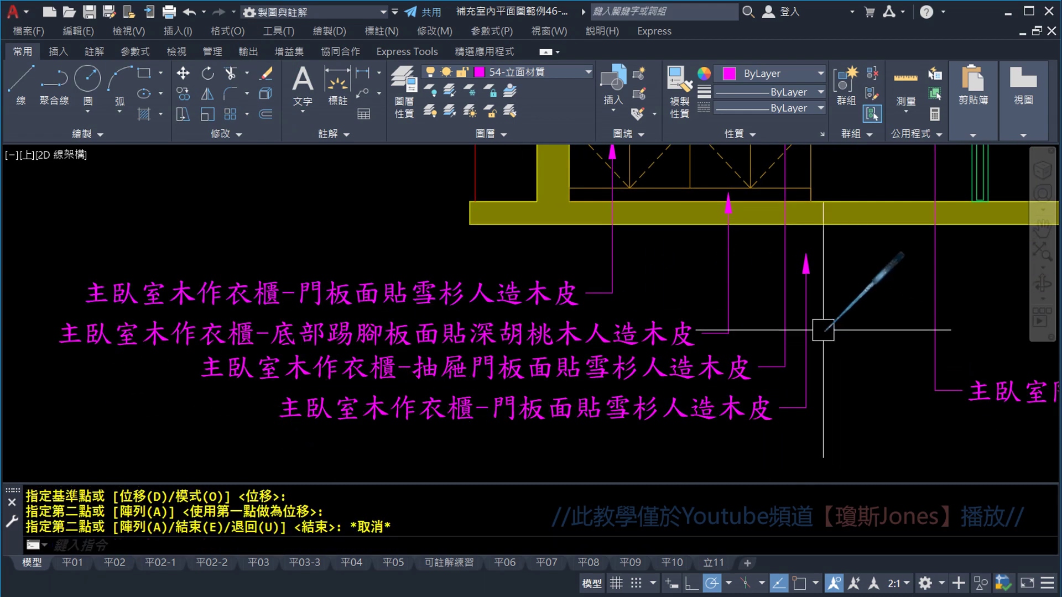
Step: Stretch the copied leader's arrow up into the upper cabinet doors
{"action": "left_click", "coordinate": [813, 327]}
{"action": "left_click", "coordinate": [806, 252]}
{"action": "scroll", "coordinate": [805, 253], "scroll_direction": "down", "scroll_amount": 5}
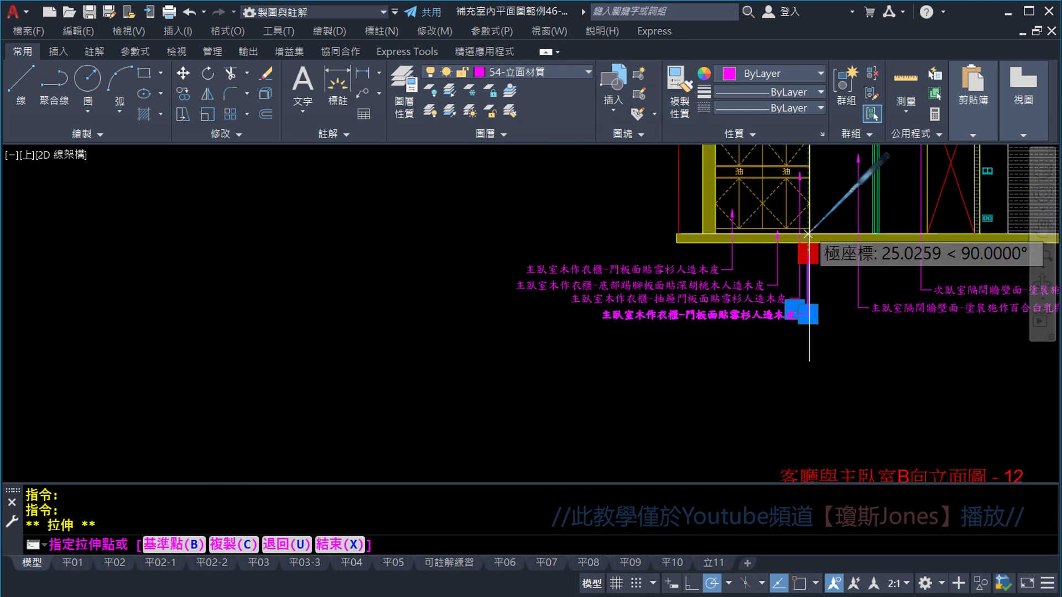
{"action": "scroll", "coordinate": [771, 437], "scroll_direction": "up", "scroll_amount": 3}
{"action": "scroll", "coordinate": [769, 365], "scroll_direction": "up", "scroll_amount": 4}
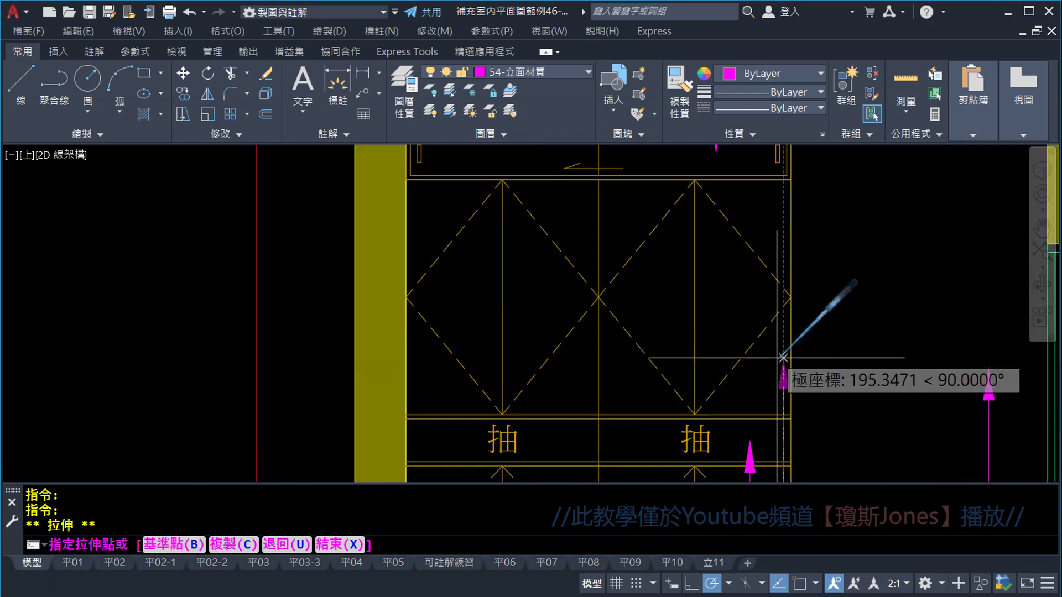
{"action": "left_click", "coordinate": [783, 351]}
{"action": "key", "text": "Escape"}
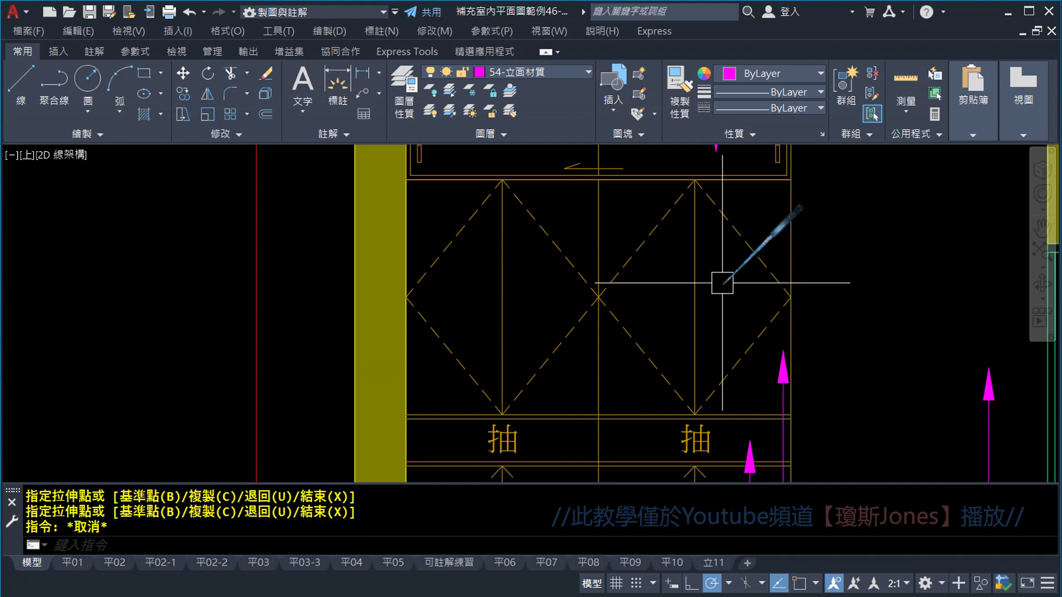
{"action": "scroll", "coordinate": [721, 284], "scroll_direction": "down", "scroll_amount": 3}
{"action": "scroll", "coordinate": [798, 430], "scroll_direction": "down", "scroll_amount": 3}
{"action": "scroll", "coordinate": [706, 289], "scroll_direction": "down", "scroll_amount": 3}
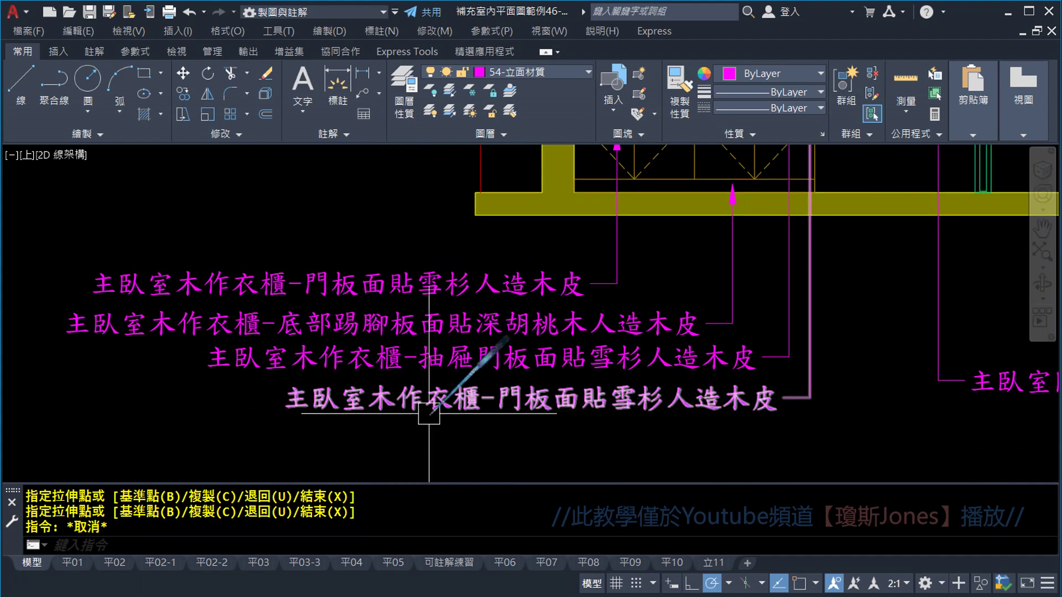
{"action": "scroll", "coordinate": [388, 476], "scroll_direction": "up", "scroll_amount": 5}
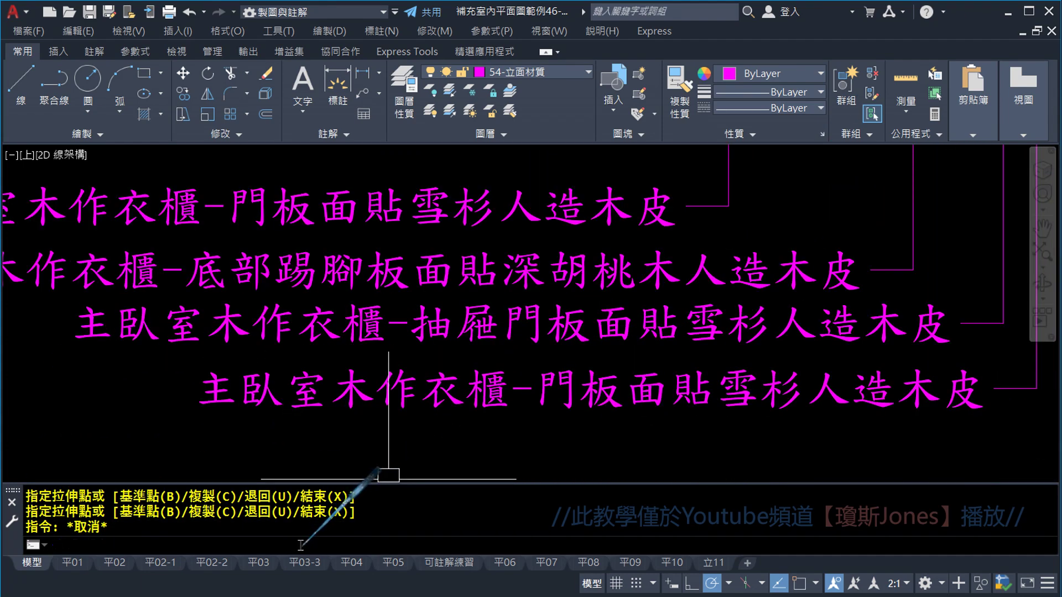
{"action": "type", "text": "ed"}
{"action": "key", "text": "Return"}
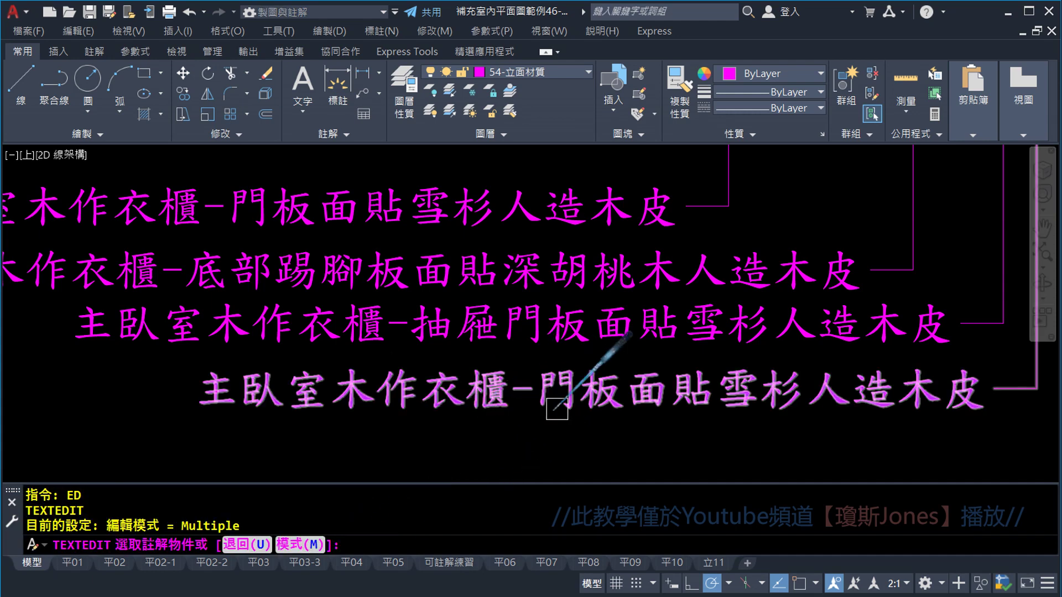
Step: Edit the new fourth label to read 上門板面貼雪杉人造木皮
{"action": "left_click", "coordinate": [589, 409]}
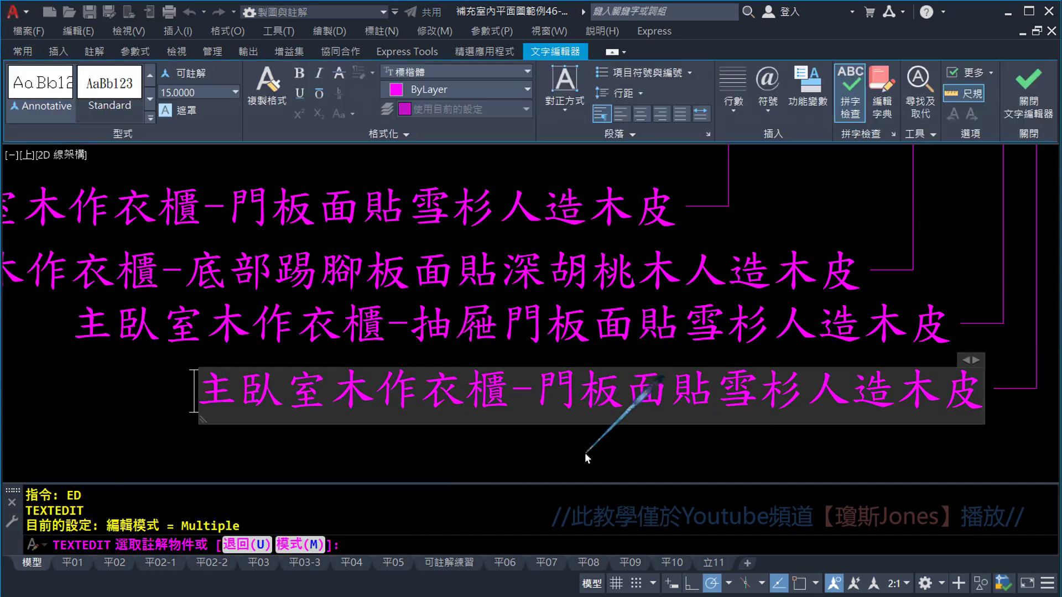
{"action": "middle_click_drag", "start_coordinate": [648, 436], "coordinate": [565, 438]}
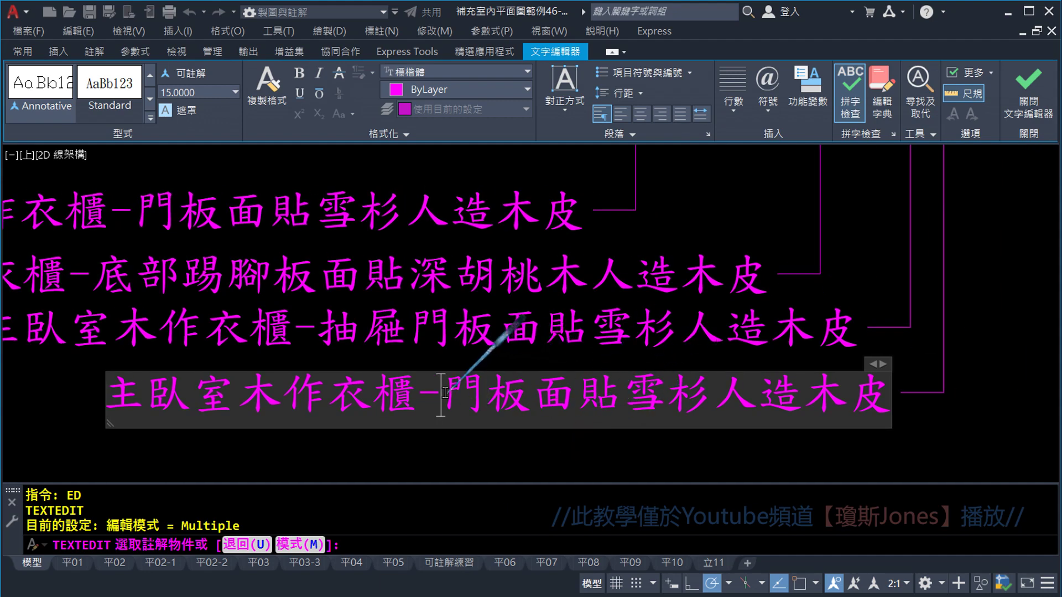
{"action": "type", "text": "2u/3"}
{"action": "key", "text": "BackSpace"}
{"action": "key", "text": "BackSpace"}
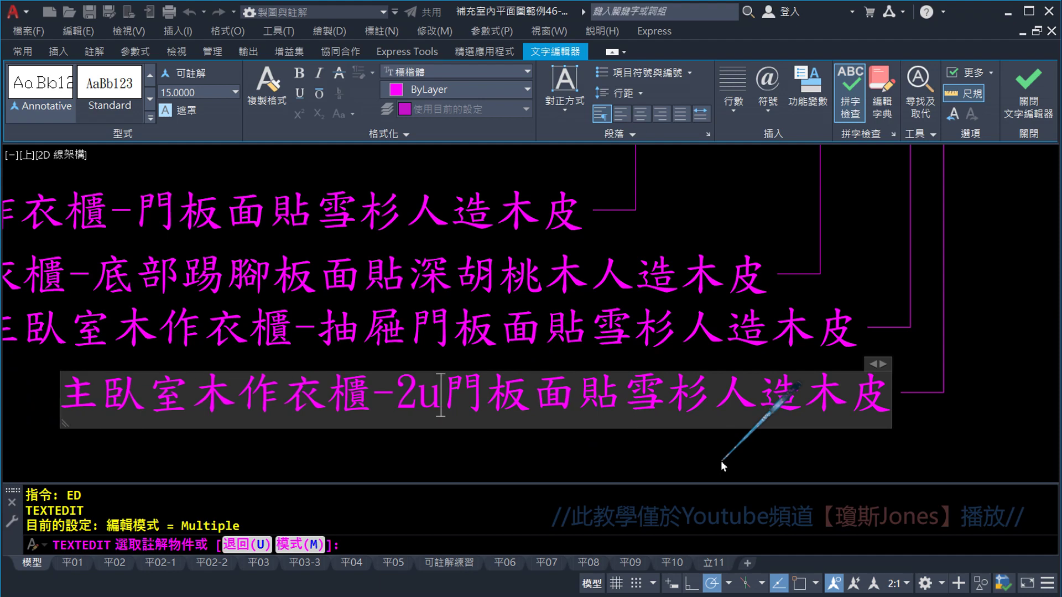
{"action": "key", "text": "BackSpace"}
{"action": "key", "text": "BackSpace"}
{"action": "type", "text": "2u/"}
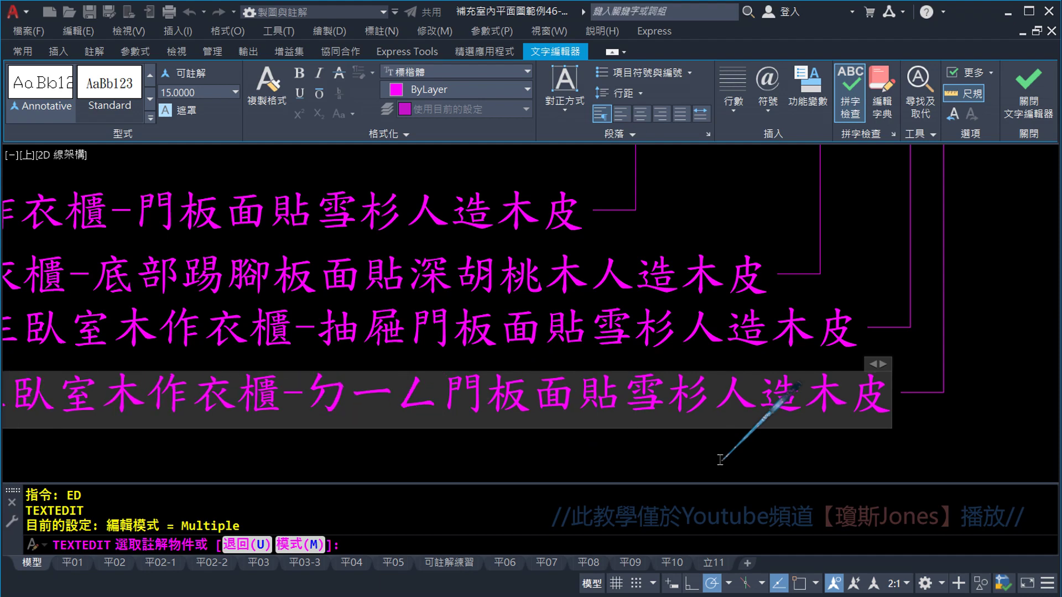
{"action": "key", "text": "BackSpace"}
{"action": "key", "text": "BackSpace"}
{"action": "type", "text": "上"}
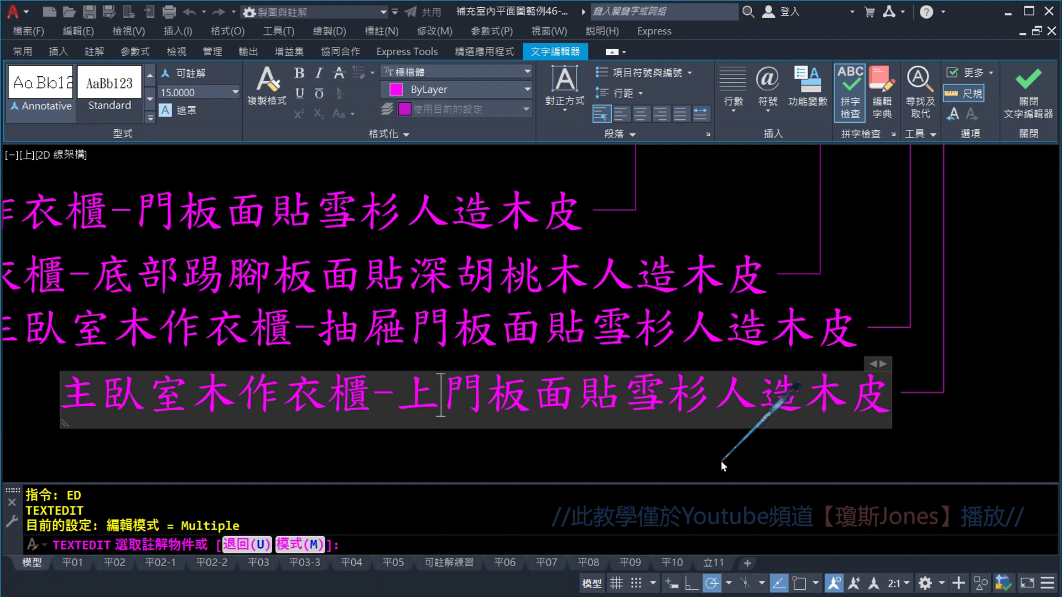
{"action": "left_click", "coordinate": [1012, 105]}
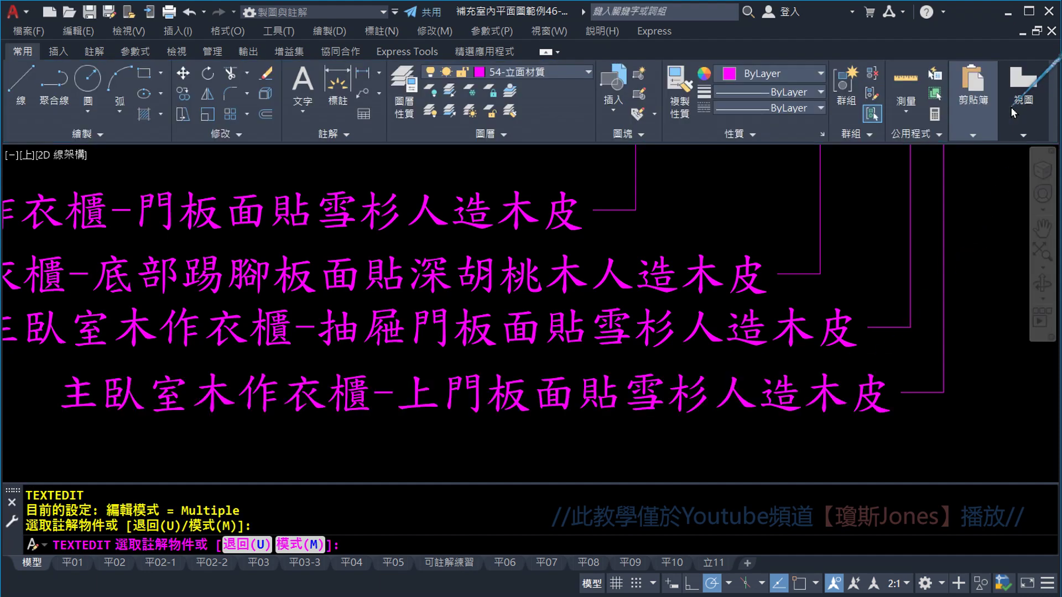
{"action": "scroll", "coordinate": [691, 376], "scroll_direction": "down", "scroll_amount": 2}
{"action": "scroll", "coordinate": [487, 142], "scroll_direction": "up", "scroll_amount": 2}
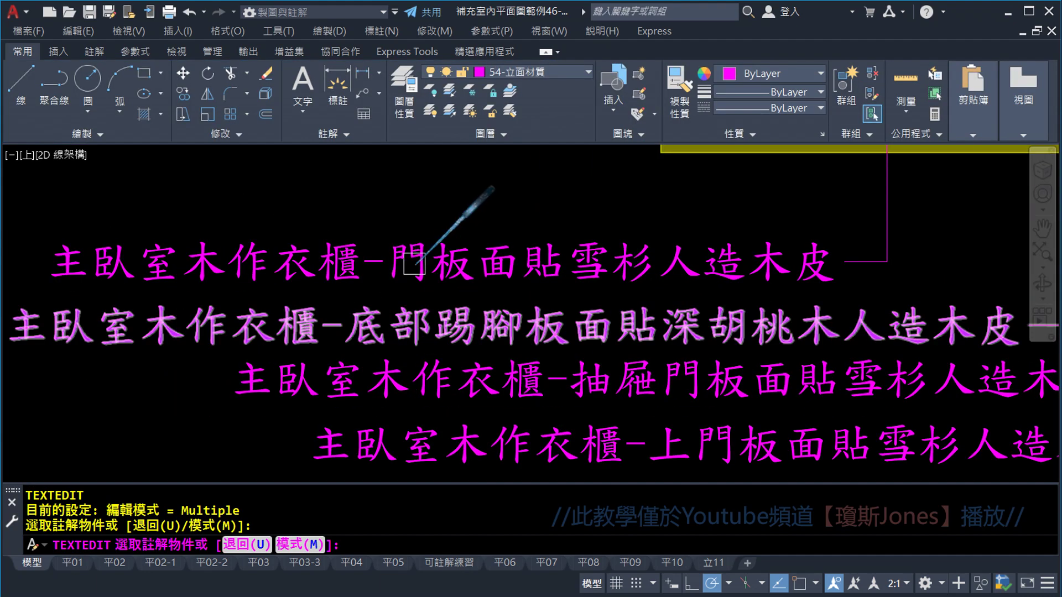
Step: Add 下 to the original door-panel label so it reads 下門板面貼雪杉人造木皮
{"action": "left_click", "coordinate": [394, 273]}
{"action": "type", "text": "下"}
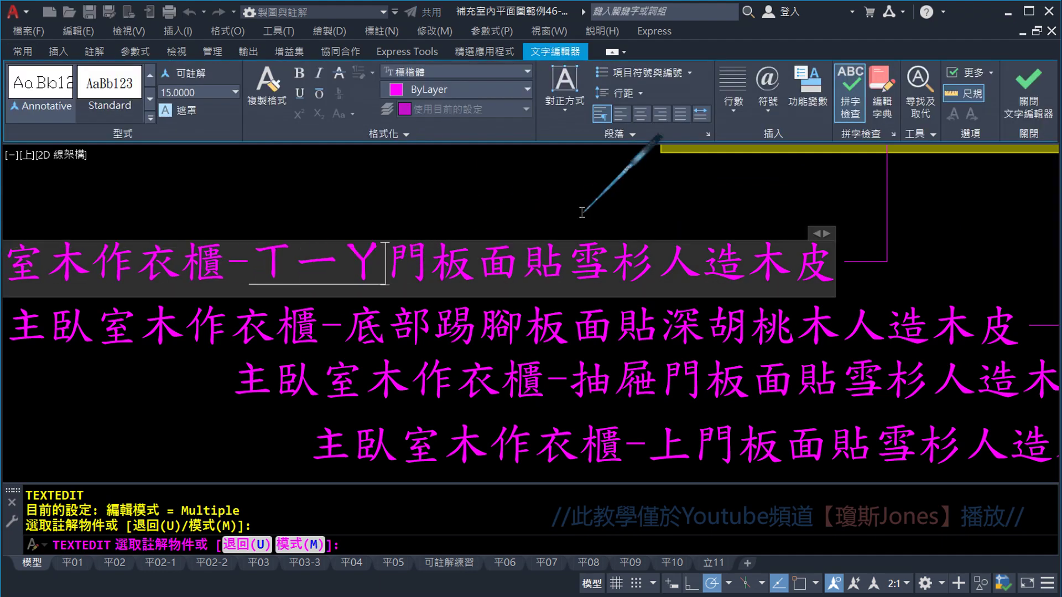
{"action": "key", "text": "Escape"}
{"action": "key", "text": "Escape"}
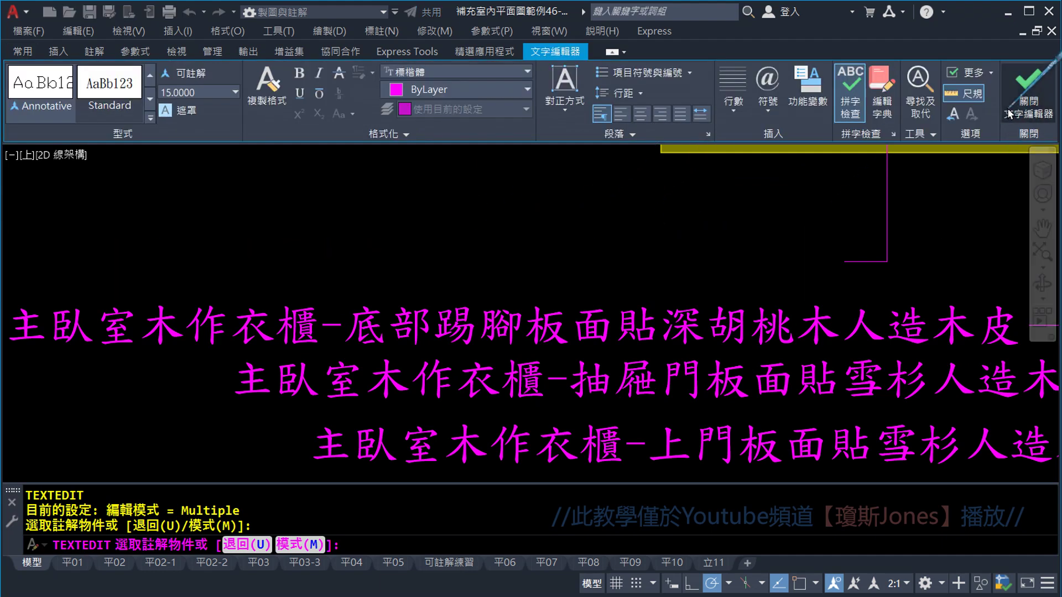
{"action": "scroll", "coordinate": [732, 326], "scroll_direction": "down", "scroll_amount": 4}
Step: Mirror the 上門板 callout about its vertical leader, deleting the original
{"action": "scroll", "coordinate": [636, 337], "scroll_direction": "down", "scroll_amount": 1}
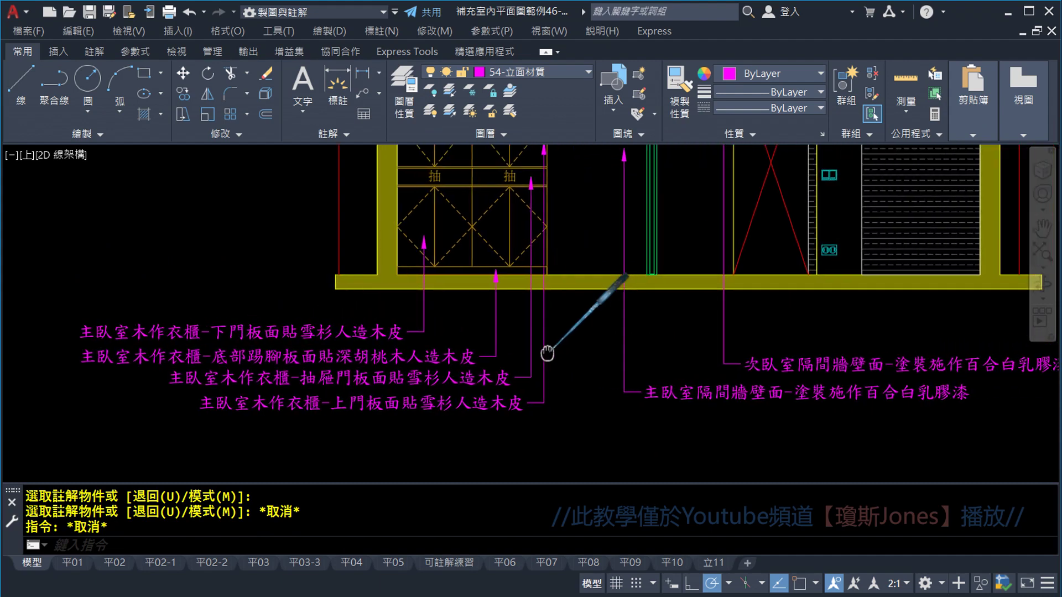
{"action": "scroll", "coordinate": [525, 326], "scroll_direction": "up", "scroll_amount": 1}
{"action": "scroll", "coordinate": [514, 309], "scroll_direction": "up", "scroll_amount": 1}
{"action": "scroll", "coordinate": [354, 241], "scroll_direction": "up", "scroll_amount": 2}
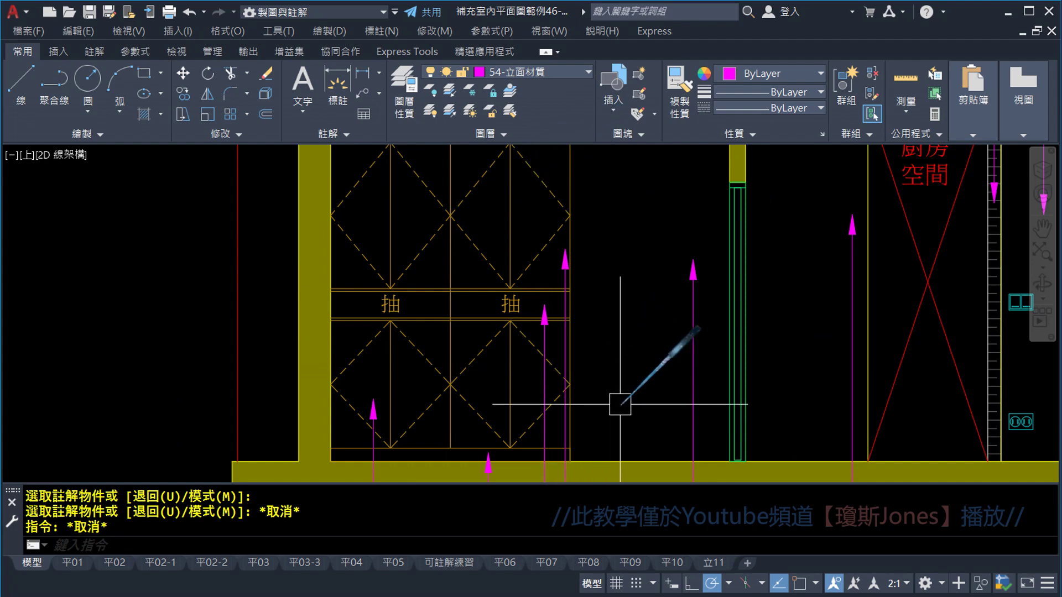
{"action": "scroll", "coordinate": [614, 309], "scroll_direction": "down", "scroll_amount": 1}
{"action": "scroll", "coordinate": [642, 276], "scroll_direction": "down", "scroll_amount": 1}
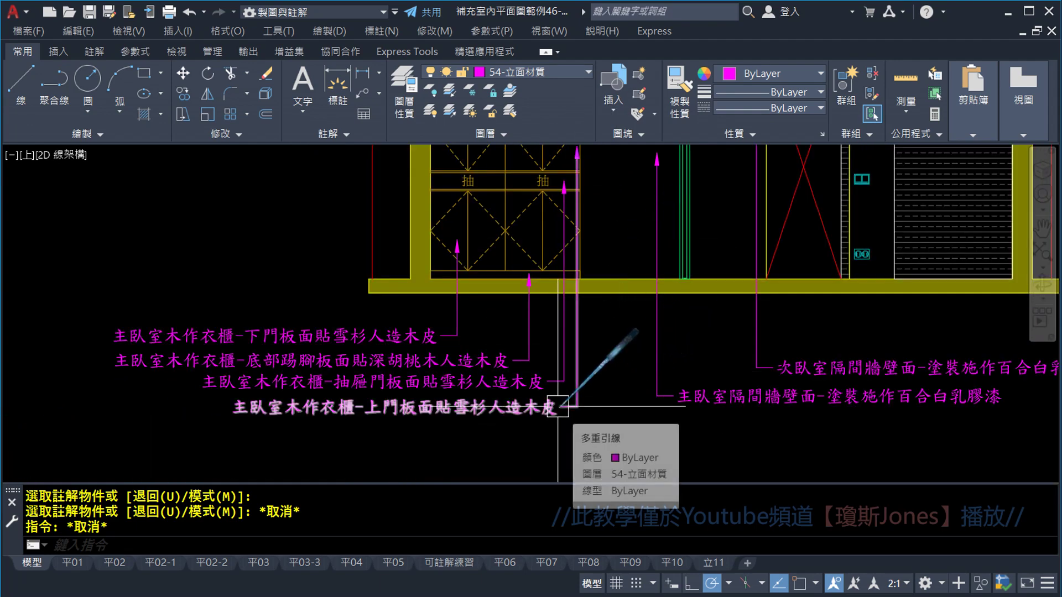
{"action": "left_click", "coordinate": [207, 99]}
{"action": "left_click", "coordinate": [577, 395]}
{"action": "scroll", "coordinate": [578, 406], "scroll_direction": "up", "scroll_amount": 2}
{"action": "key", "text": "Return"}
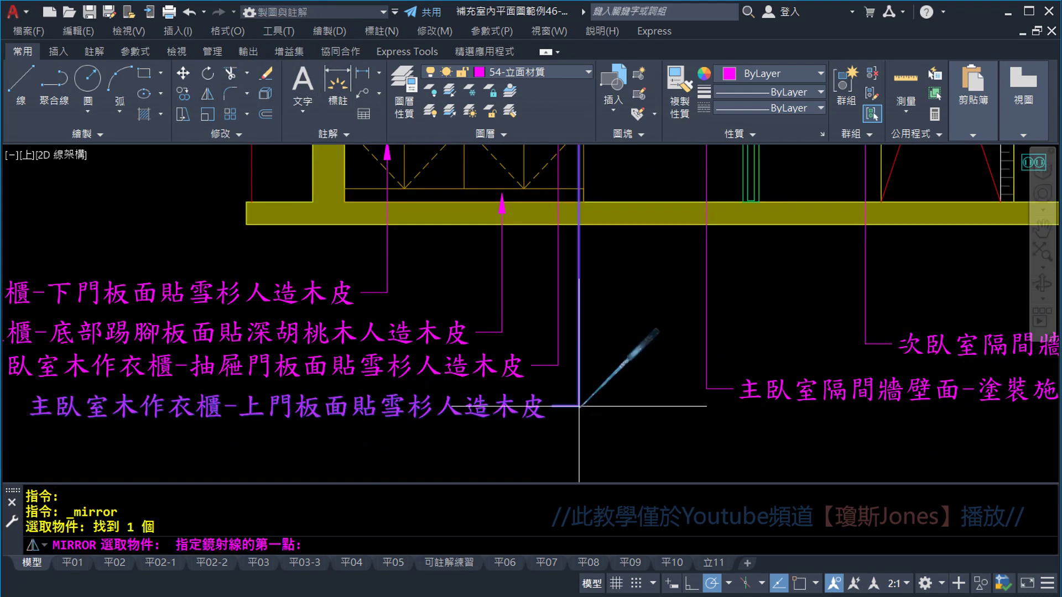
{"action": "left_click", "coordinate": [579, 406]}
{"action": "left_click", "coordinate": [580, 232]}
{"action": "type", "text": "y"}
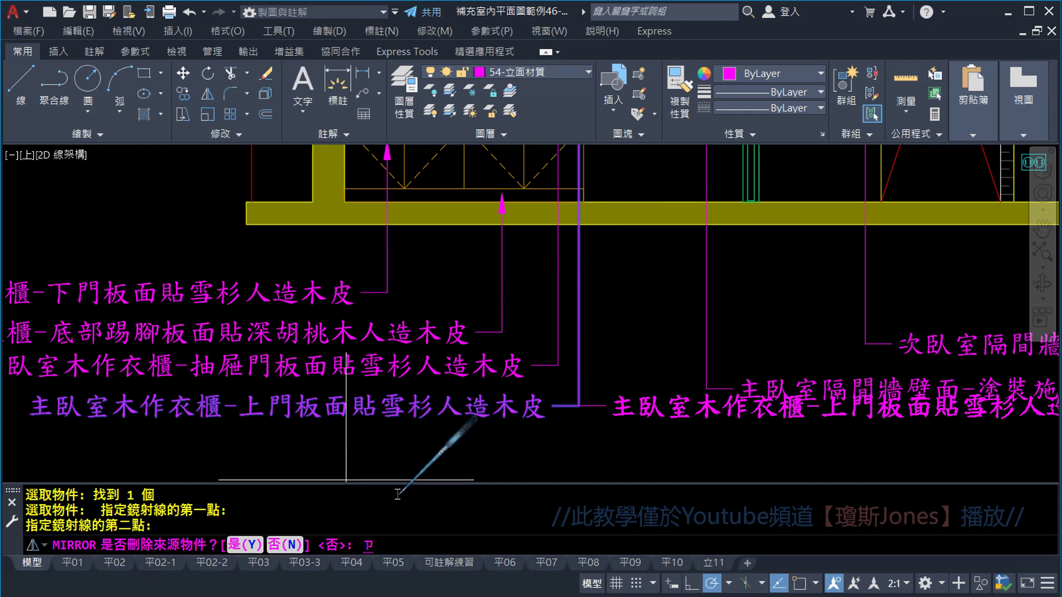
{"action": "key", "text": "Return"}
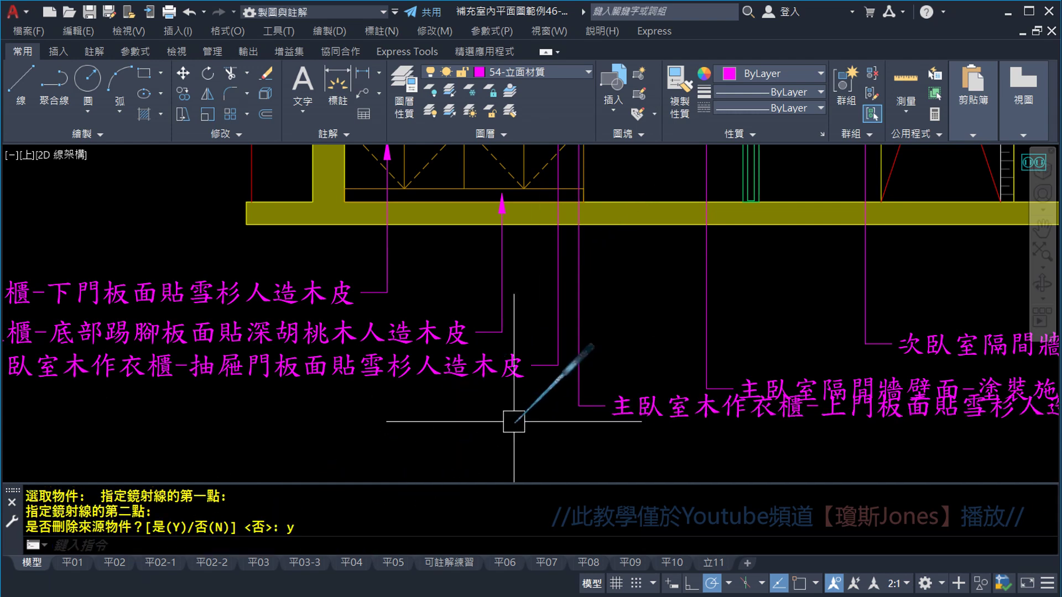
{"action": "key", "text": "Escape"}
{"action": "key", "text": "Escape"}
{"action": "middle_click_drag", "start_coordinate": [805, 393], "coordinate": [561, 392]}
{"action": "scroll", "coordinate": [483, 360], "scroll_direction": "up", "scroll_amount": 2}
Step: Select the 主臥室隔間牆壁面 callout's leader grip, then cancel without changing it
{"action": "left_click", "coordinate": [453, 376]}
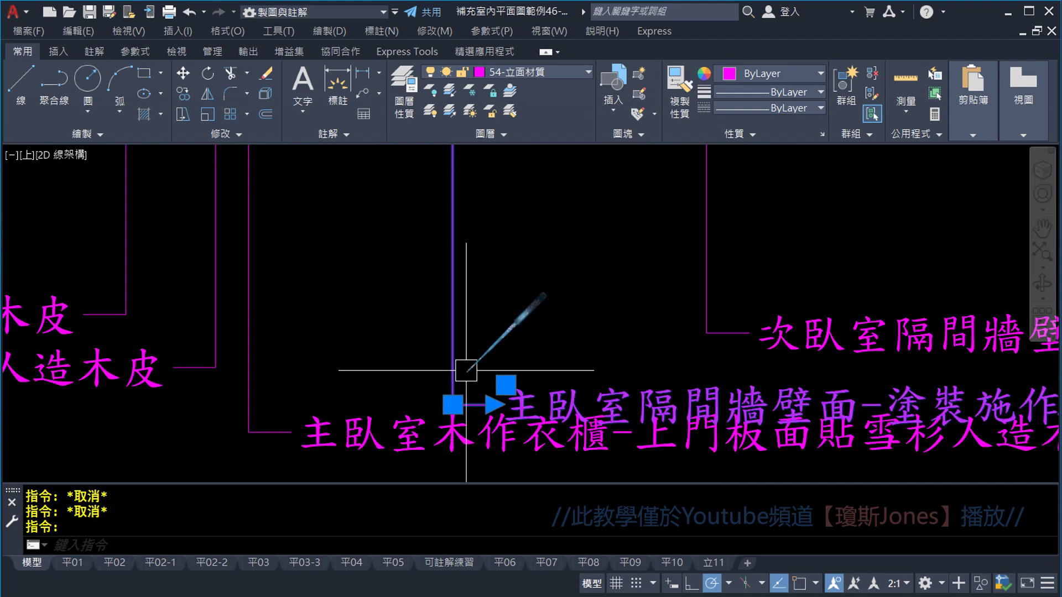
{"action": "left_click", "coordinate": [453, 404]}
{"action": "key", "text": "Escape"}
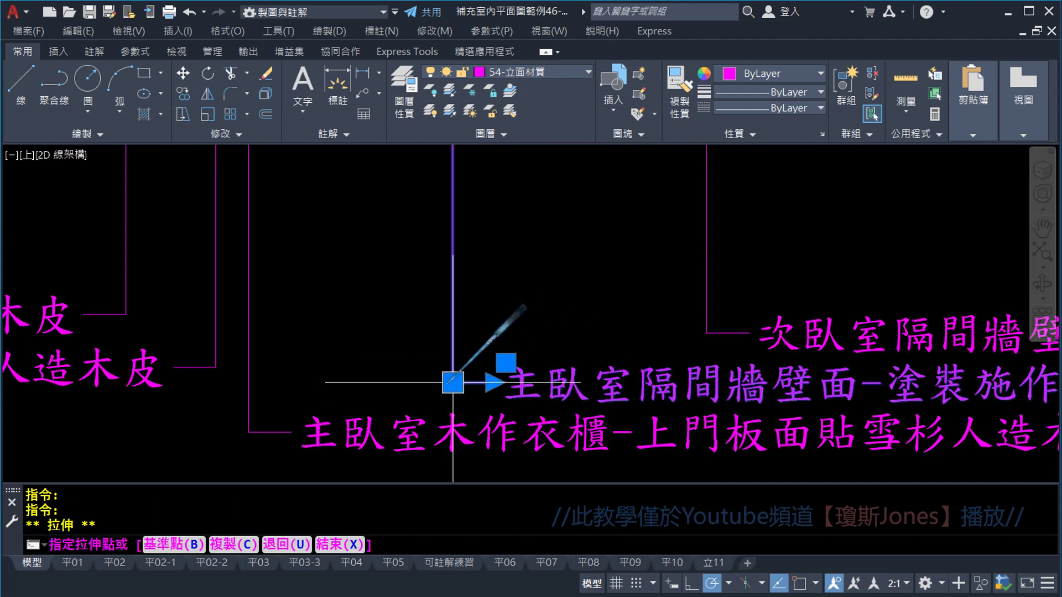
{"action": "key", "text": "Escape"}
{"action": "scroll", "coordinate": [407, 313], "scroll_direction": "down", "scroll_amount": 3}
{"action": "middle_click_drag", "start_coordinate": [387, 308], "coordinate": [562, 291]}
{"action": "scroll", "coordinate": [562, 291], "scroll_direction": "down", "scroll_amount": 1}
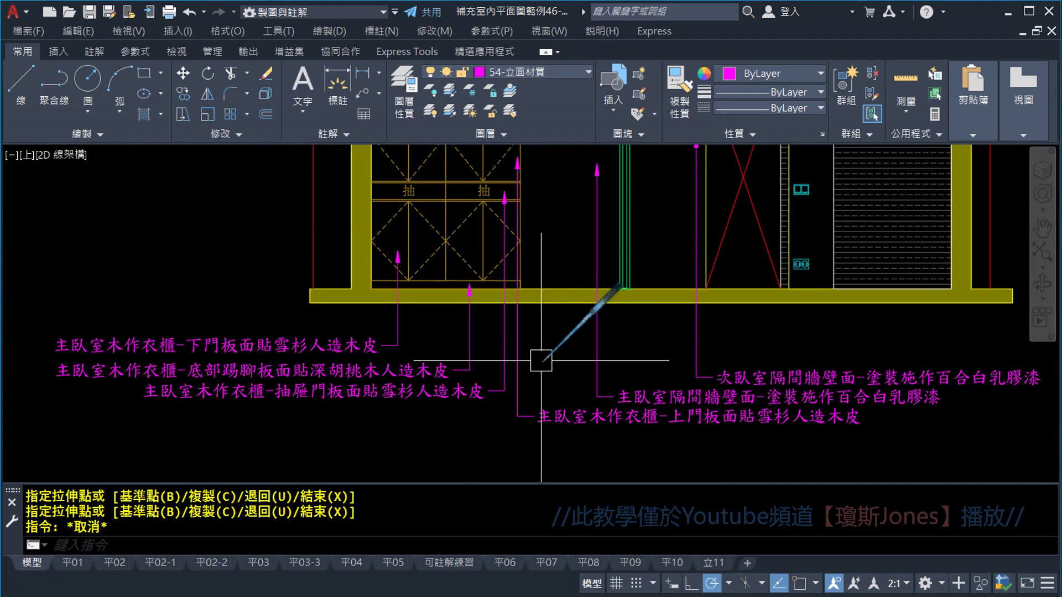
{"action": "scroll", "coordinate": [565, 365], "scroll_direction": "up", "scroll_amount": 1}
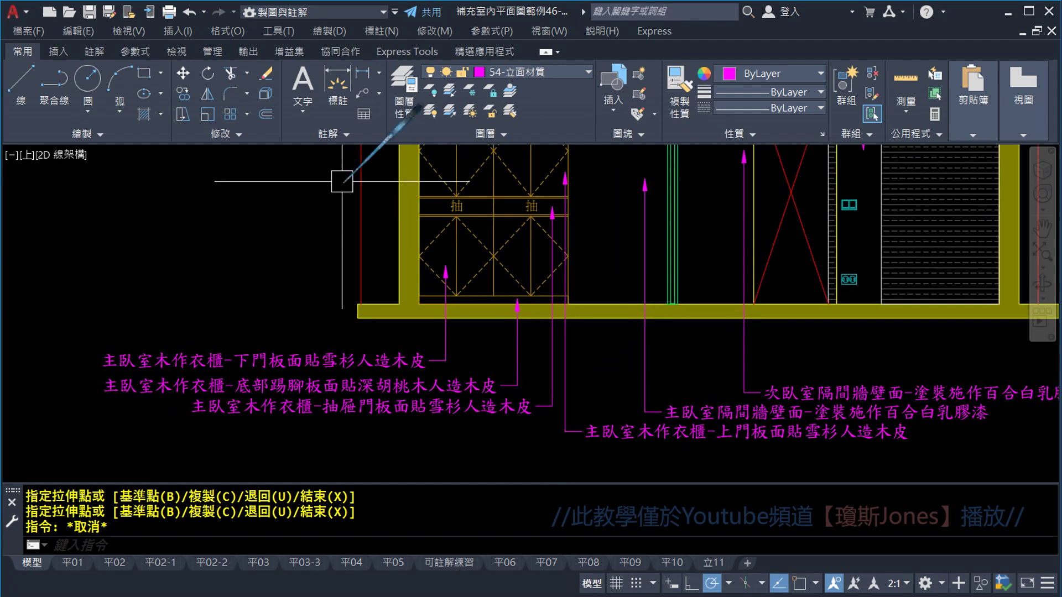
Step: Move the 抽屜門板 callout down and to the left
{"action": "left_click", "coordinate": [184, 73]}
{"action": "left_click", "coordinate": [547, 409]}
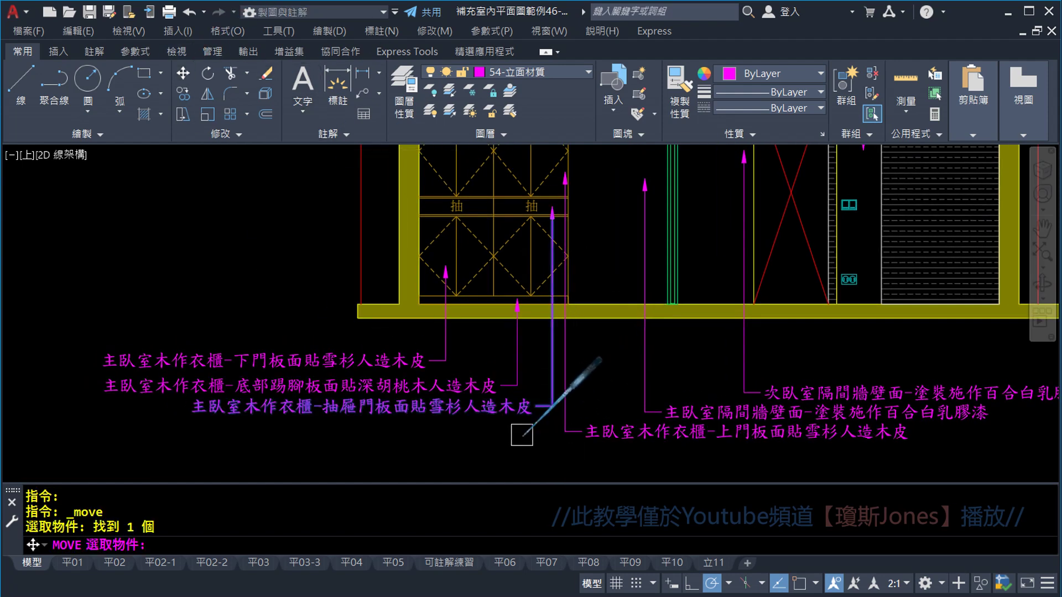
{"action": "scroll", "coordinate": [521, 435], "scroll_direction": "up", "scroll_amount": 2}
{"action": "key", "text": "Return"}
{"action": "left_click", "coordinate": [521, 435]}
{"action": "left_click", "coordinate": [494, 445]}
Step: Move the 上門板 callout to its new spot beside the drawer label
{"action": "key", "text": "Return"}
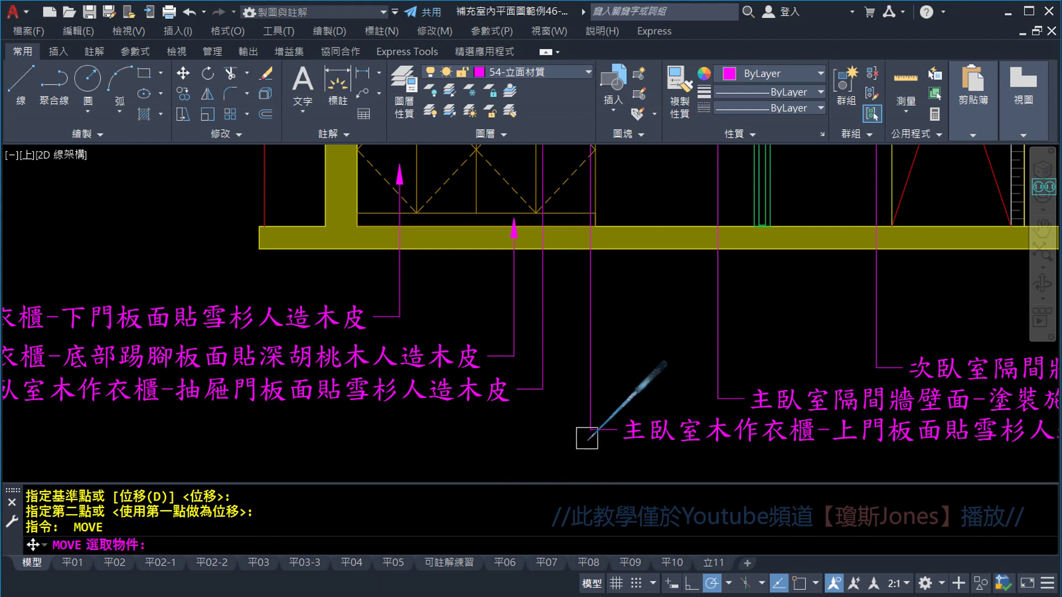
{"action": "left_click", "coordinate": [587, 438]}
{"action": "key", "text": "Return"}
{"action": "left_click", "coordinate": [560, 451]}
{"action": "scroll", "coordinate": [516, 396], "scroll_direction": "down", "scroll_amount": 2}
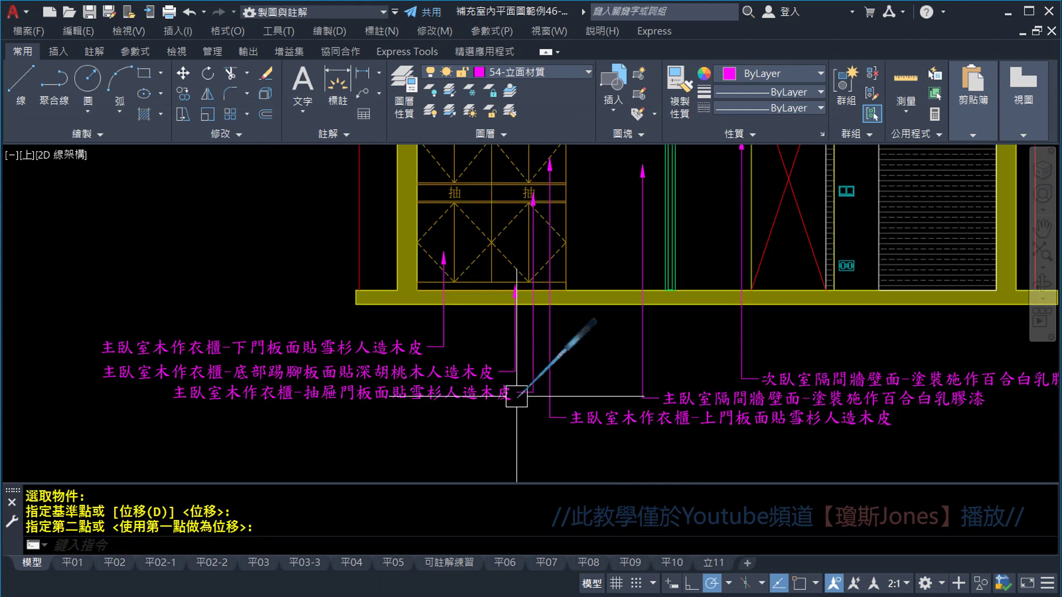
{"action": "scroll", "coordinate": [517, 396], "scroll_direction": "up", "scroll_amount": 2}
{"action": "key", "text": "Return"}
{"action": "left_click", "coordinate": [540, 429]}
{"action": "scroll", "coordinate": [551, 430], "scroll_direction": "down", "scroll_amount": 2}
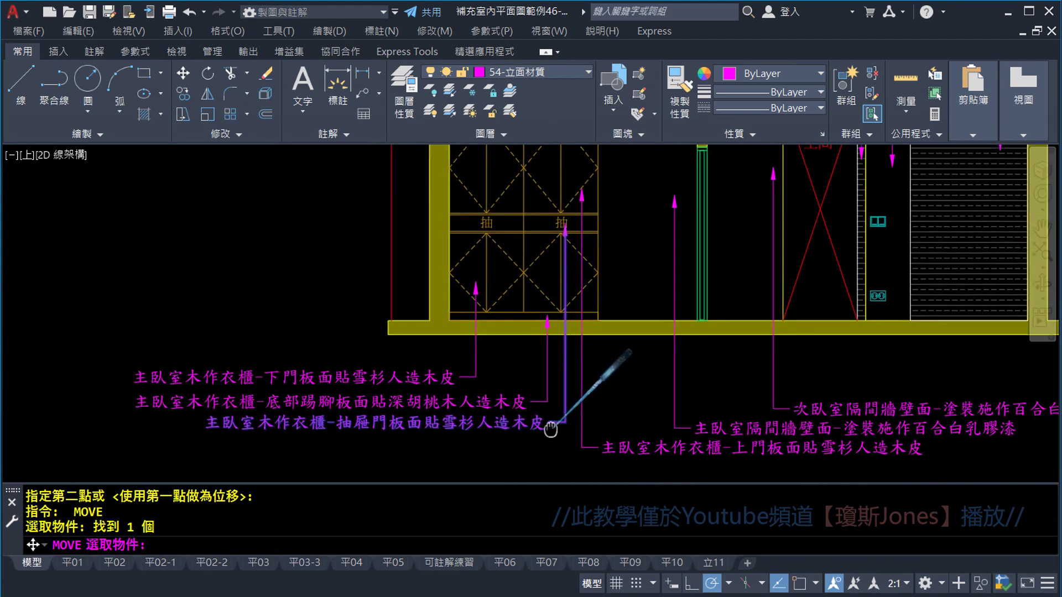
{"action": "key", "text": "Return"}
{"action": "left_click", "coordinate": [522, 460]}
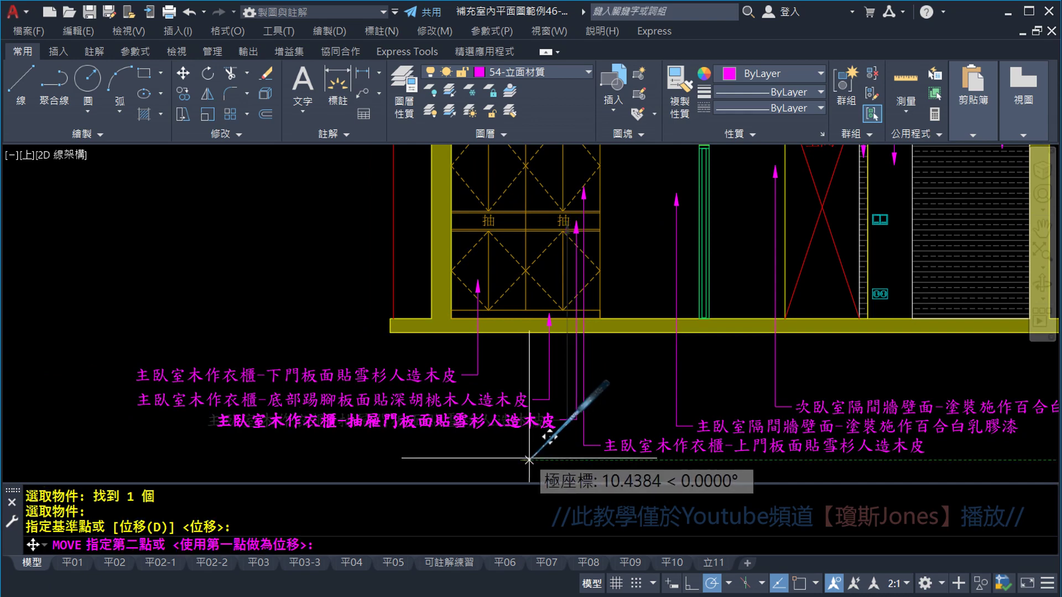
{"action": "key", "text": "Escape"}
{"action": "scroll", "coordinate": [553, 387], "scroll_direction": "up", "scroll_amount": 1}
{"action": "scroll", "coordinate": [573, 391], "scroll_direction": "down", "scroll_amount": 1}
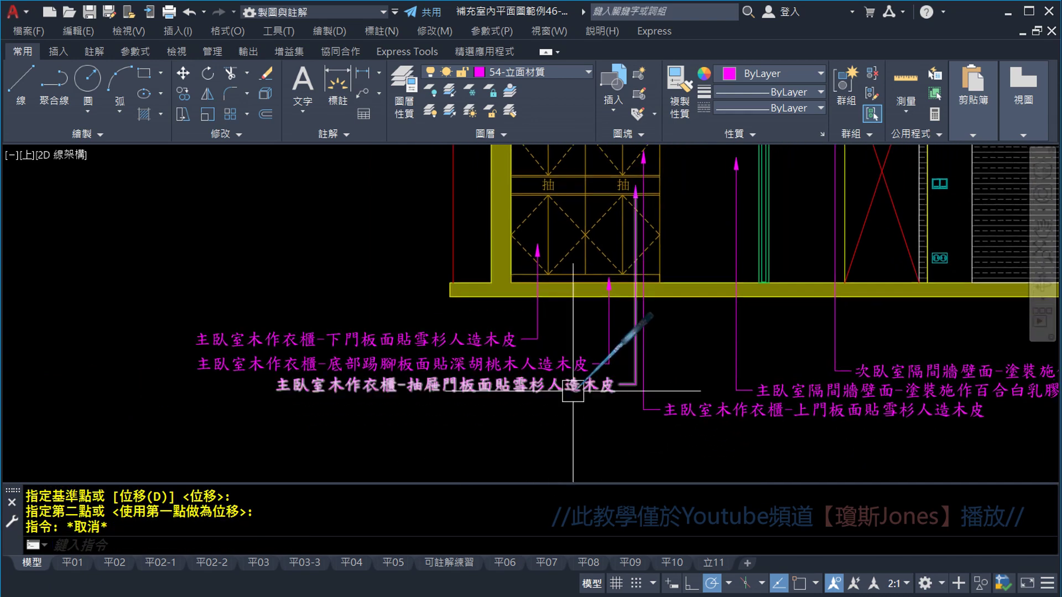
{"action": "scroll", "coordinate": [573, 391], "scroll_direction": "up", "scroll_amount": 2}
Step: Grip-drag the 抽屜門板 label lower beneath the other callouts
{"action": "left_click", "coordinate": [636, 377]}
{"action": "left_click", "coordinate": [692, 375]}
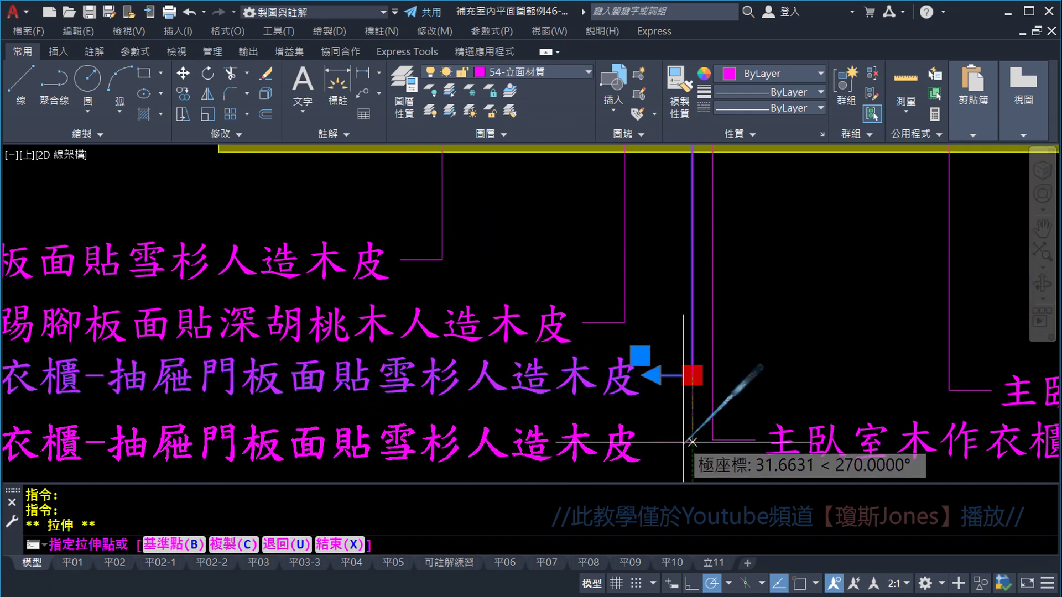
{"action": "left_click", "coordinate": [692, 443]}
{"action": "key", "text": "Escape"}
{"action": "left_click", "coordinate": [625, 310]}
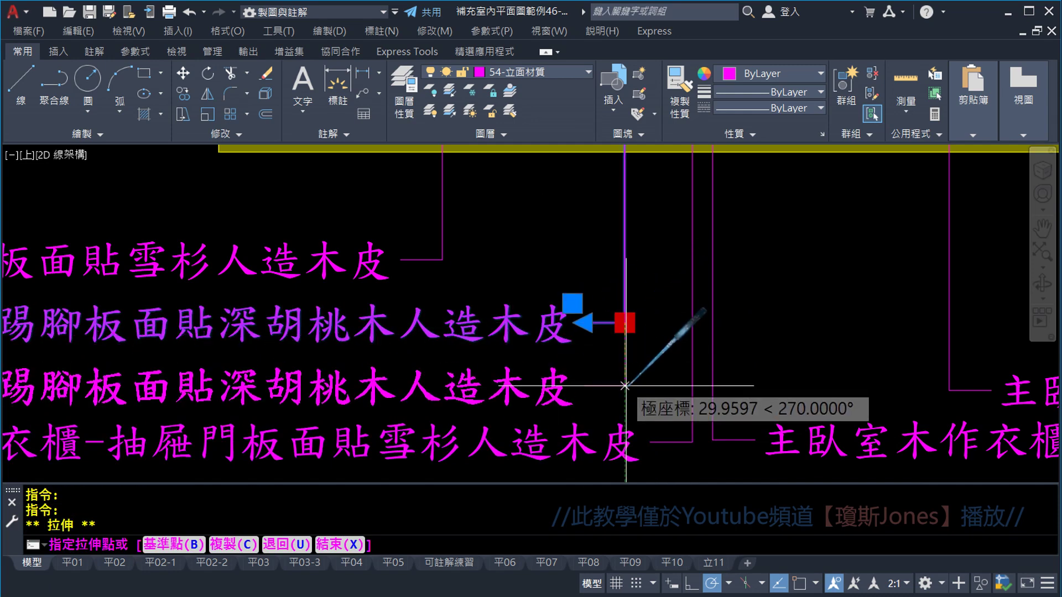
{"action": "key", "text": "Escape"}
{"action": "left_click", "coordinate": [442, 277]}
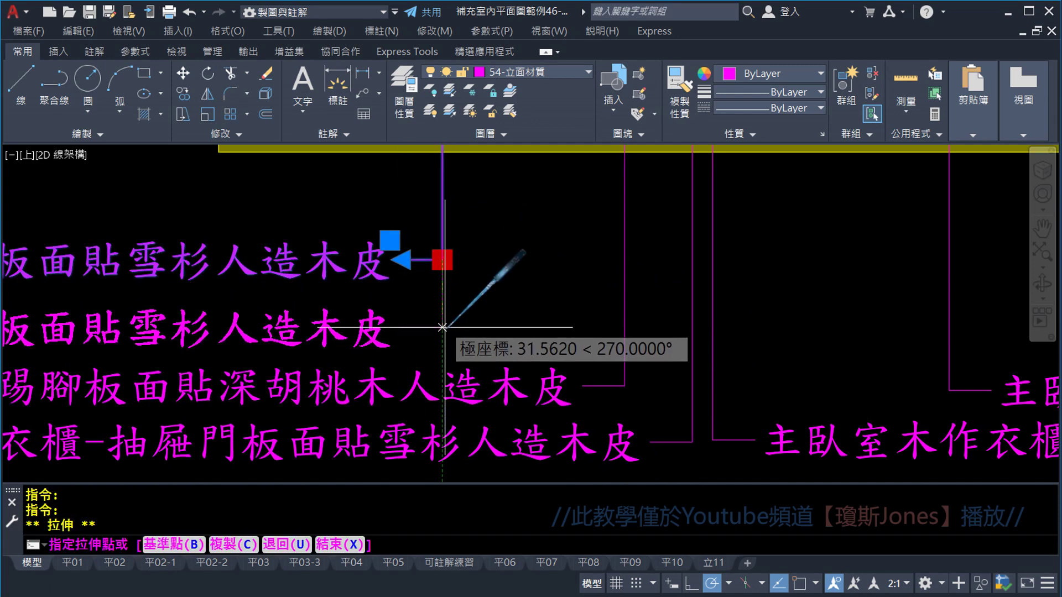
{"action": "key", "text": "Escape"}
Step: Move the 下門板 callout text right so it lines up with its leader end
{"action": "scroll", "coordinate": [517, 308], "scroll_direction": "down", "scroll_amount": 2}
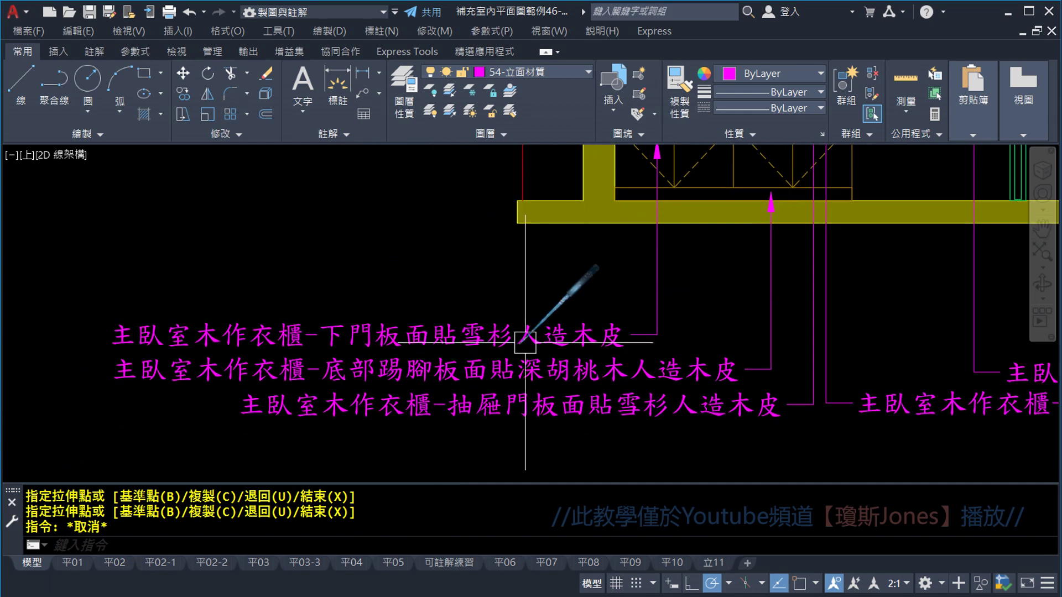
{"action": "left_click", "coordinate": [183, 73]}
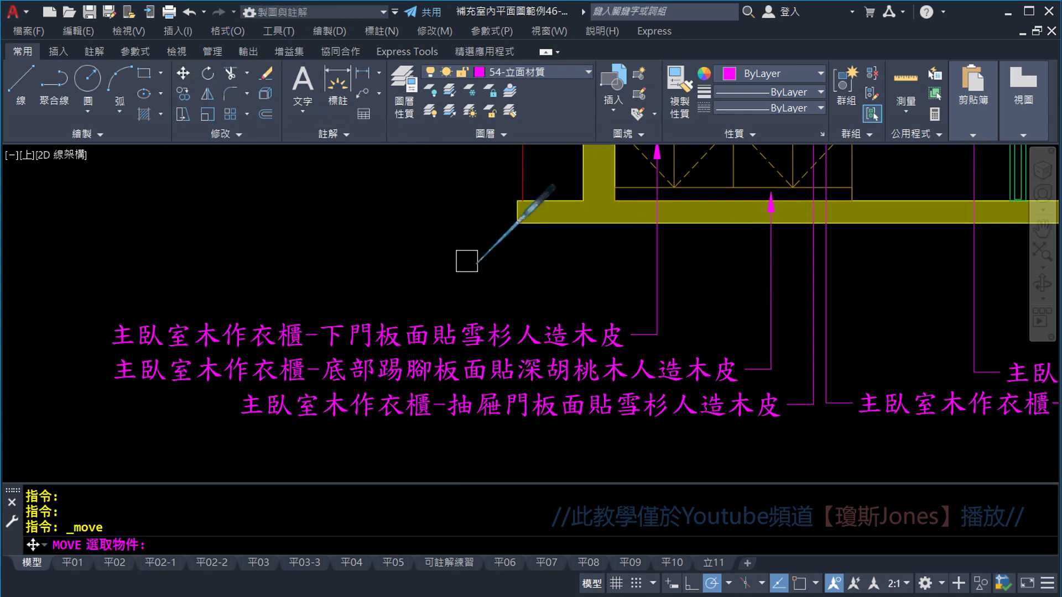
{"action": "left_click", "coordinate": [528, 336]}
{"action": "key", "text": "Return"}
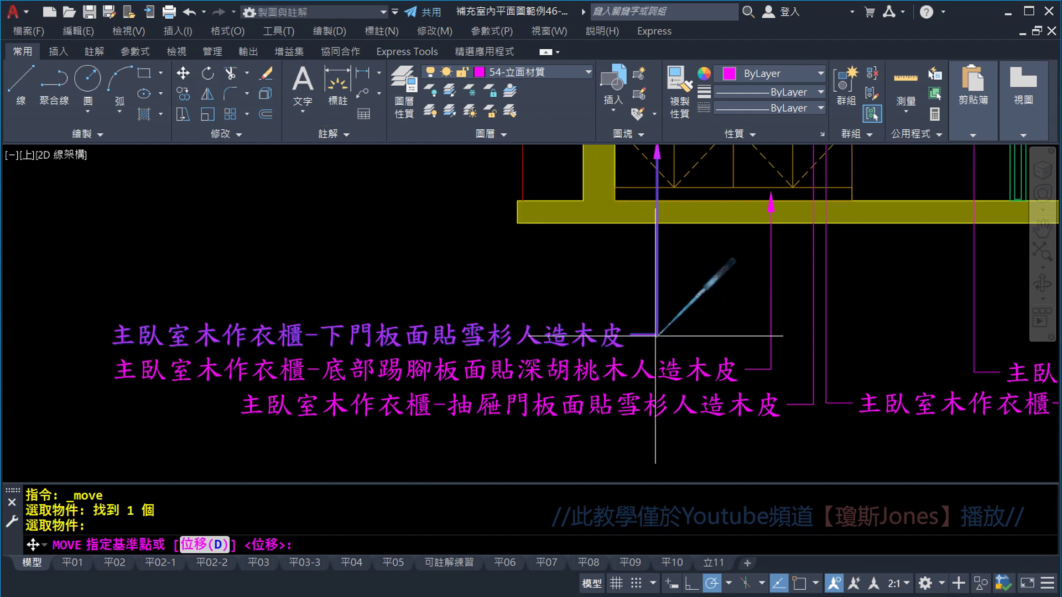
{"action": "left_click", "coordinate": [657, 336]}
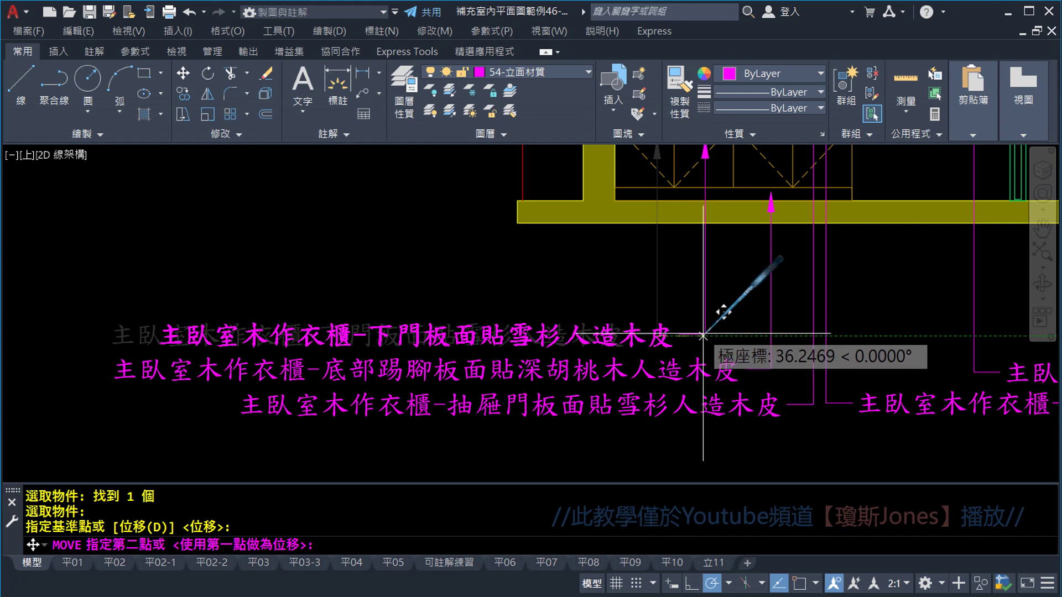
{"action": "left_click", "coordinate": [702, 336]}
{"action": "scroll", "coordinate": [713, 332], "scroll_direction": "down", "scroll_amount": 2}
{"action": "middle_click_drag", "start_coordinate": [757, 336], "coordinate": [662, 362]}
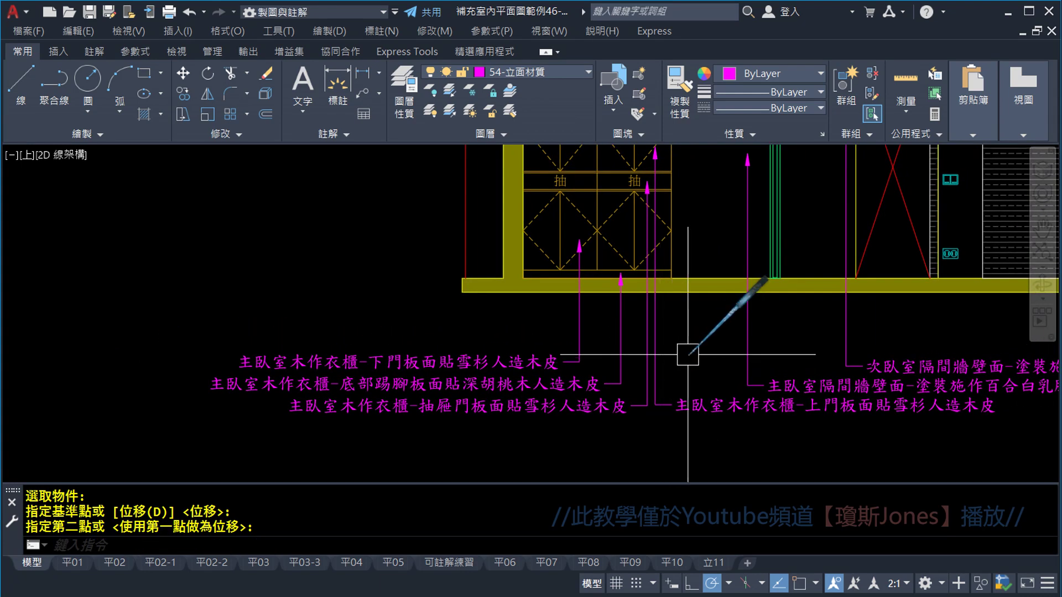
{"action": "scroll", "coordinate": [688, 355], "scroll_direction": "down", "scroll_amount": 3}
{"action": "scroll", "coordinate": [698, 431], "scroll_direction": "down", "scroll_amount": 1}
{"action": "scroll", "coordinate": [553, 387], "scroll_direction": "up", "scroll_amount": 1}
Step: Set 53-立面標註 as the current layer
{"action": "scroll", "coordinate": [529, 365], "scroll_direction": "up", "scroll_amount": 2}
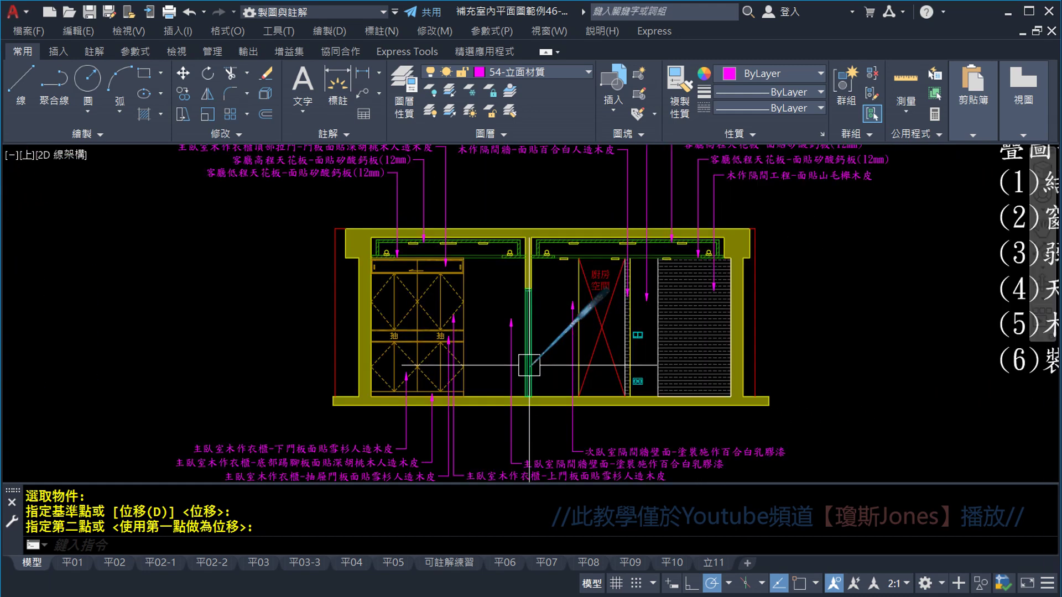
{"action": "scroll", "coordinate": [532, 365], "scroll_direction": "down", "scroll_amount": 1}
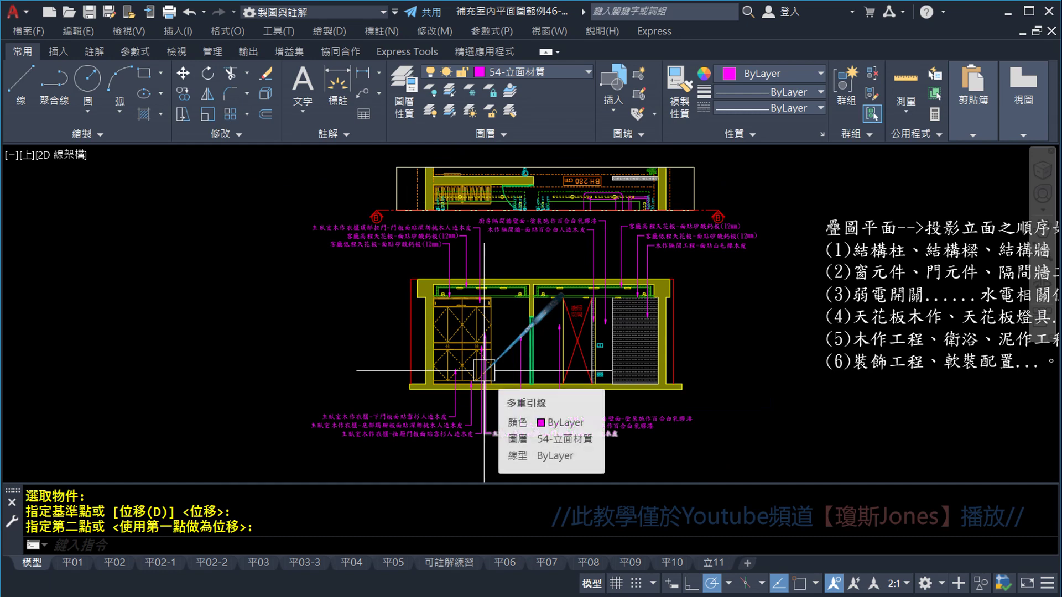
{"action": "scroll", "coordinate": [524, 261], "scroll_direction": "up", "scroll_amount": 2}
{"action": "scroll", "coordinate": [533, 241], "scroll_direction": "up", "scroll_amount": 1}
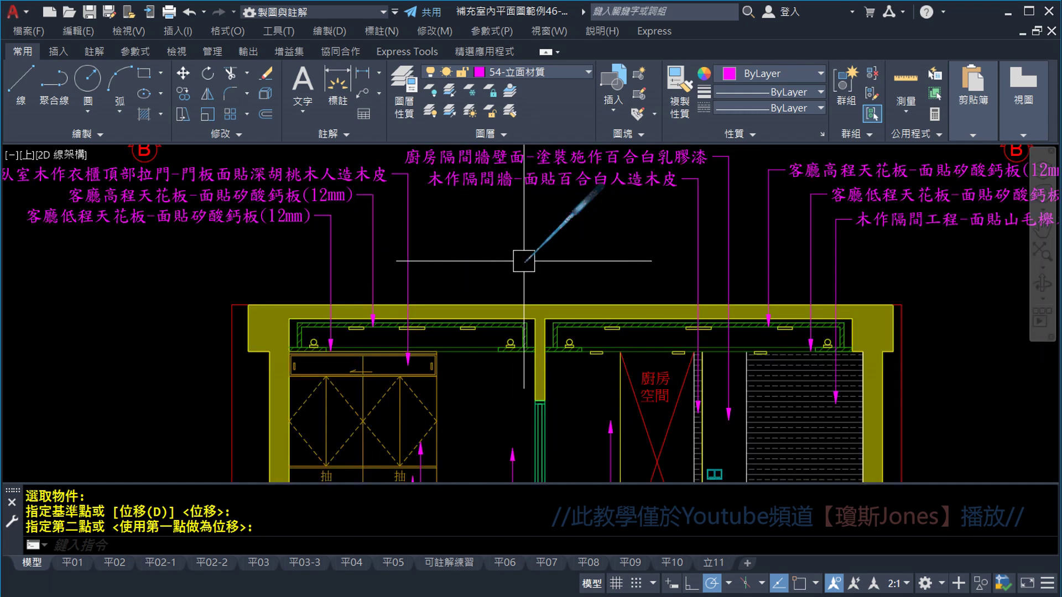
{"action": "scroll", "coordinate": [520, 220], "scroll_direction": "up", "scroll_amount": 1}
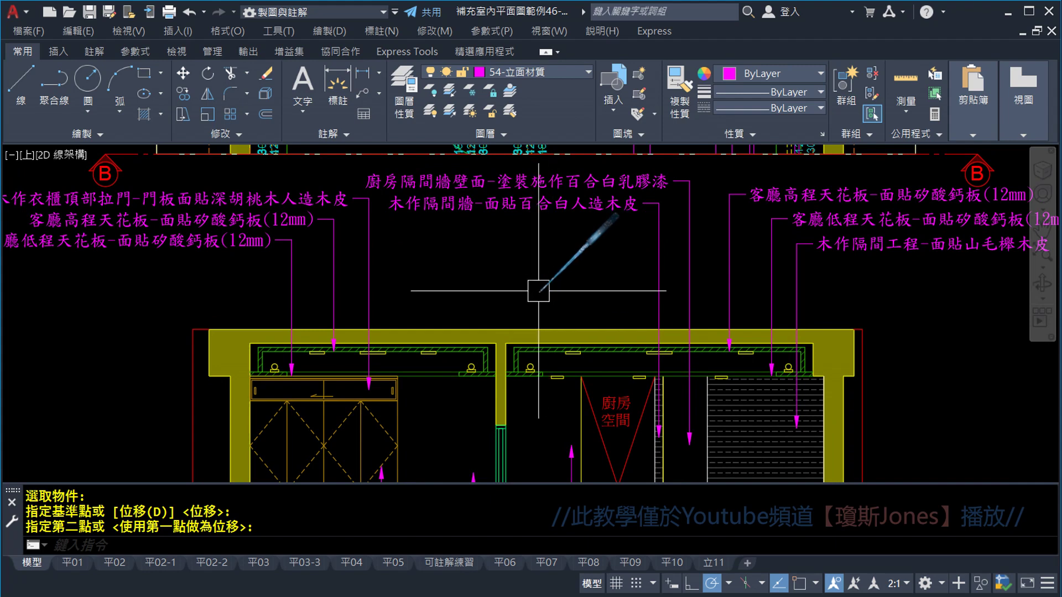
{"action": "scroll", "coordinate": [515, 299], "scroll_direction": "down", "scroll_amount": 1}
{"action": "scroll", "coordinate": [557, 230], "scroll_direction": "down", "scroll_amount": 1}
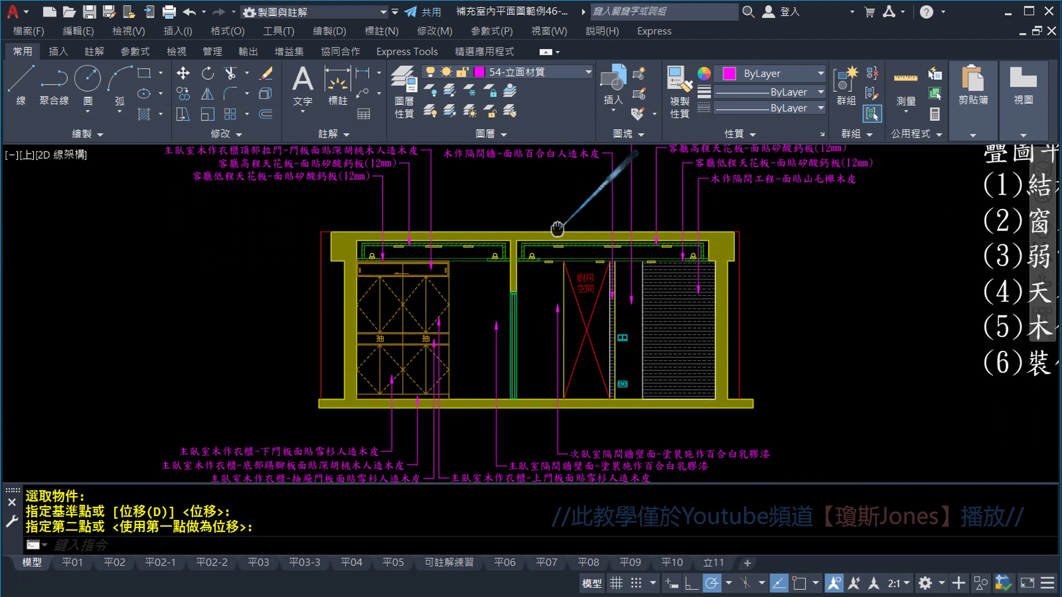
{"action": "middle_click_drag", "start_coordinate": [557, 221], "coordinate": [556, 231]}
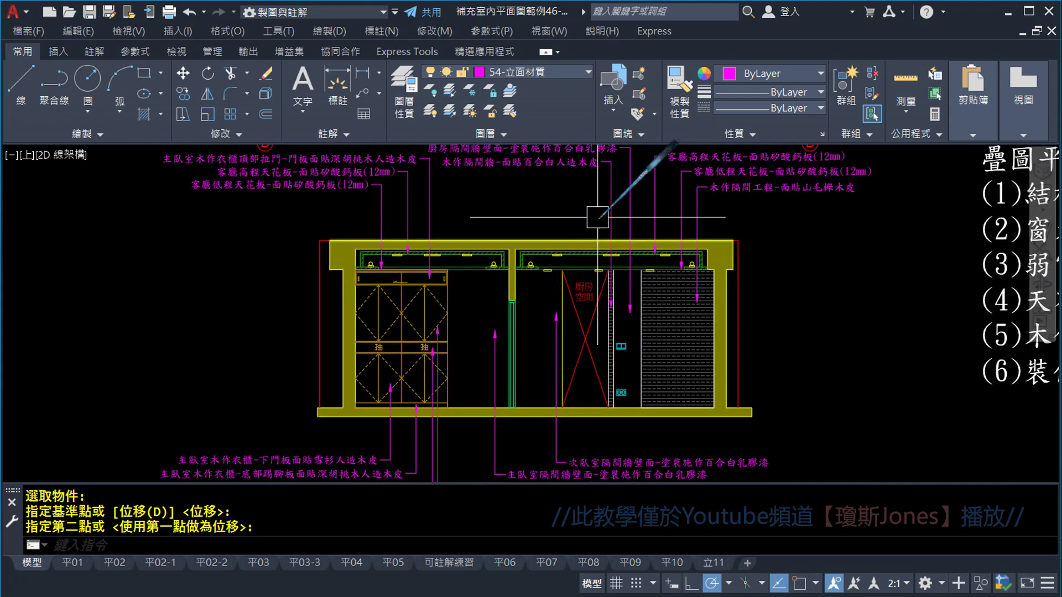
{"action": "left_click", "coordinate": [573, 74]}
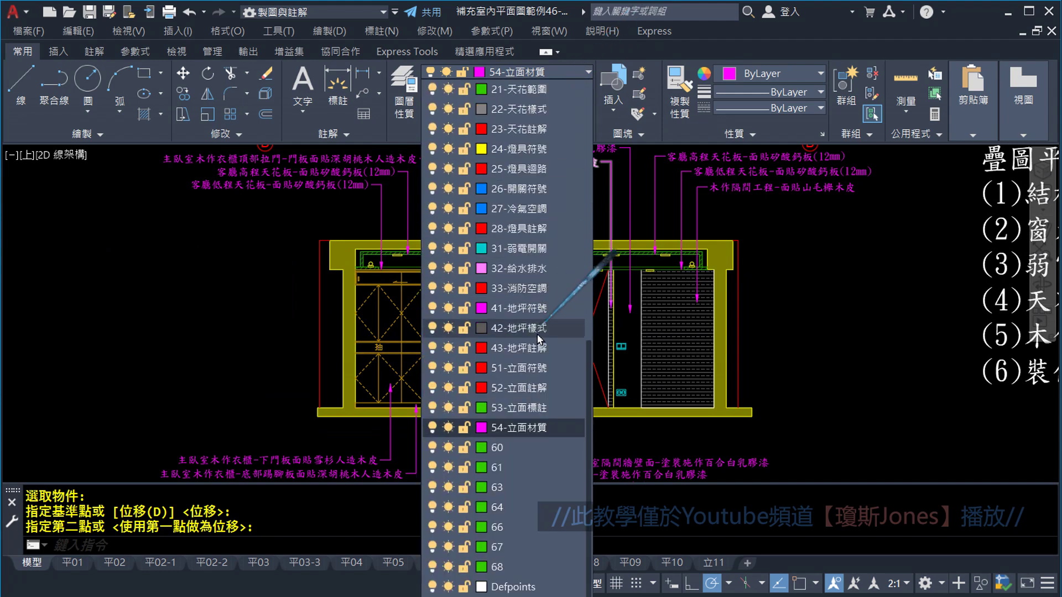
{"action": "left_click", "coordinate": [533, 409]}
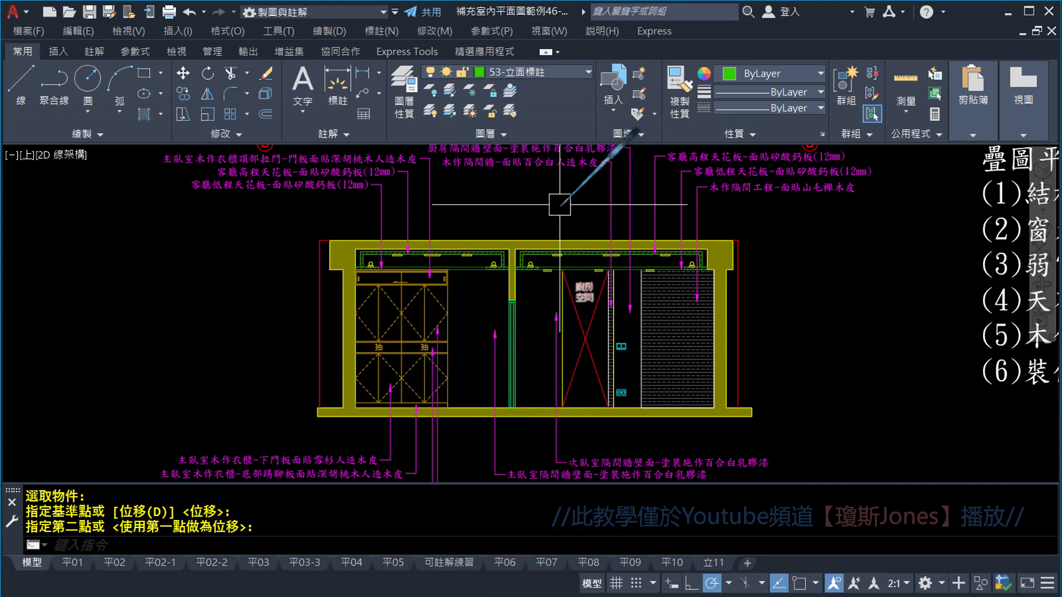
Step: Start a Linear dimension from the Annotation panel's dimension list
{"action": "left_click", "coordinate": [362, 136]}
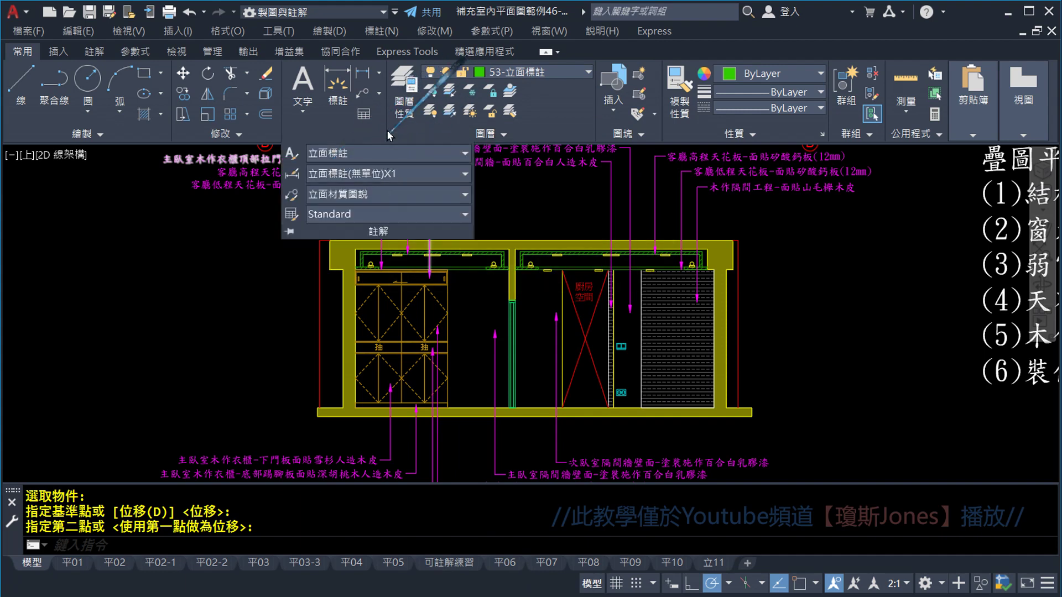
{"action": "left_click", "coordinate": [378, 74]}
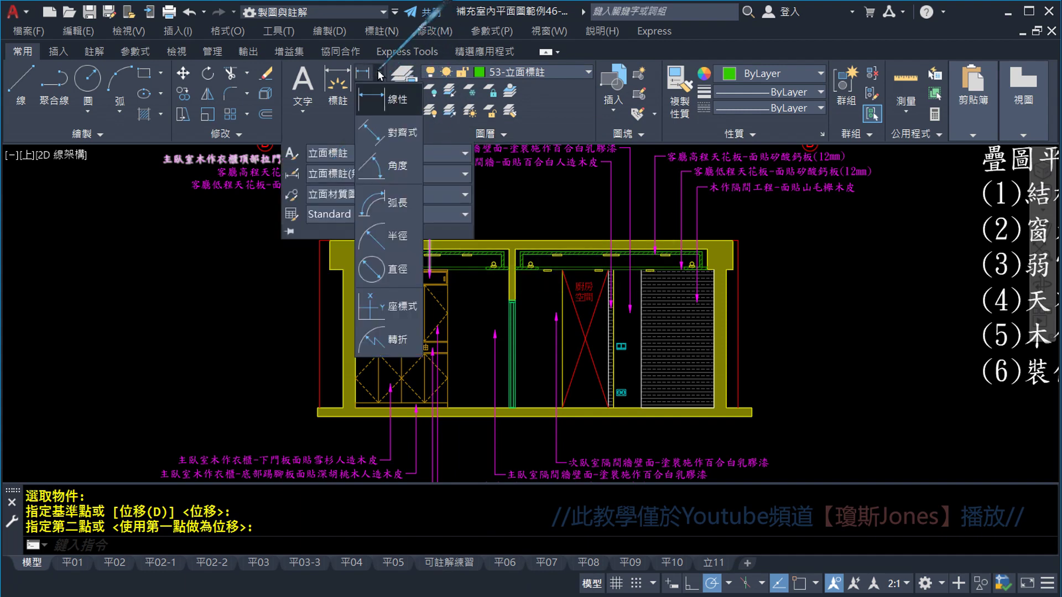
{"action": "left_click", "coordinate": [380, 102]}
Step: Dimension the upper-left wall corner endpoints as 26, placed above the ceiling edge
{"action": "scroll", "coordinate": [367, 209], "scroll_direction": "up", "scroll_amount": 1}
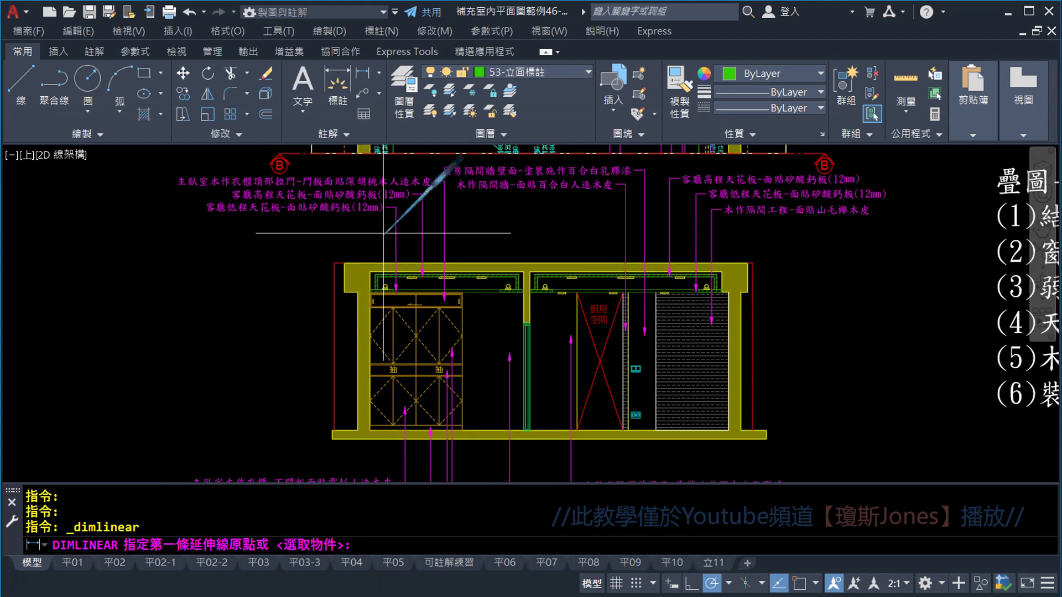
{"action": "scroll", "coordinate": [368, 225], "scroll_direction": "up", "scroll_amount": 3}
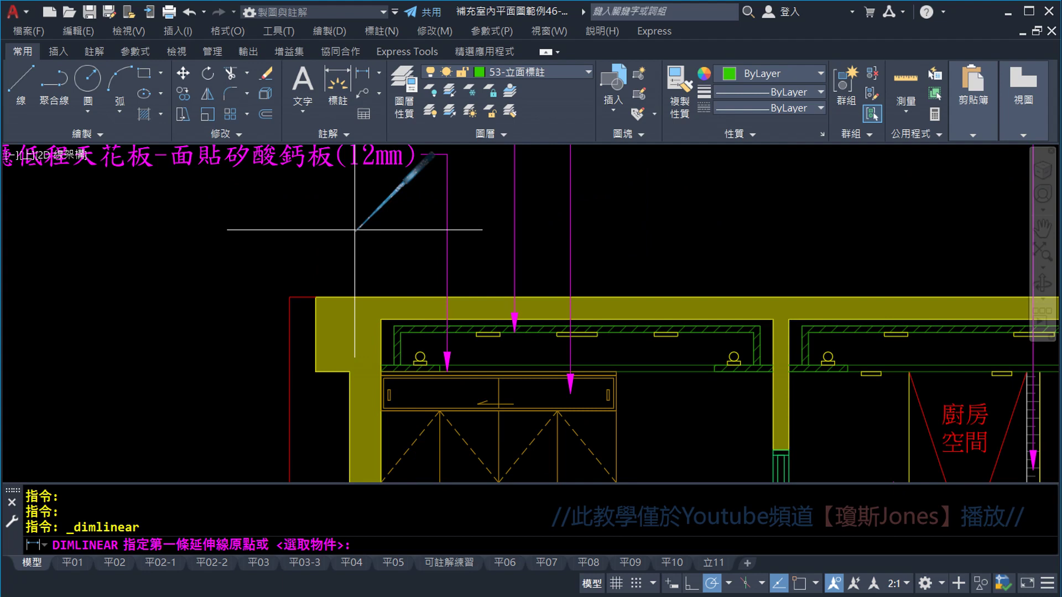
{"action": "scroll", "coordinate": [328, 328], "scroll_direction": "up", "scroll_amount": 2}
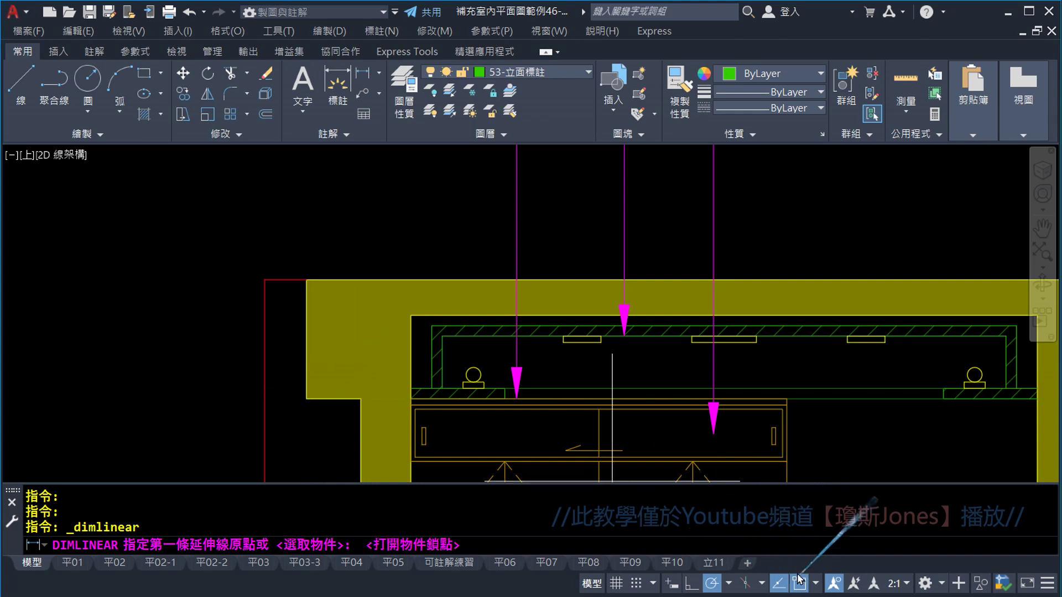
{"action": "scroll", "coordinate": [619, 332], "scroll_direction": "down", "scroll_amount": 2}
{"action": "scroll", "coordinate": [557, 285], "scroll_direction": "down", "scroll_amount": 3}
{"action": "scroll", "coordinate": [451, 261], "scroll_direction": "down", "scroll_amount": 2}
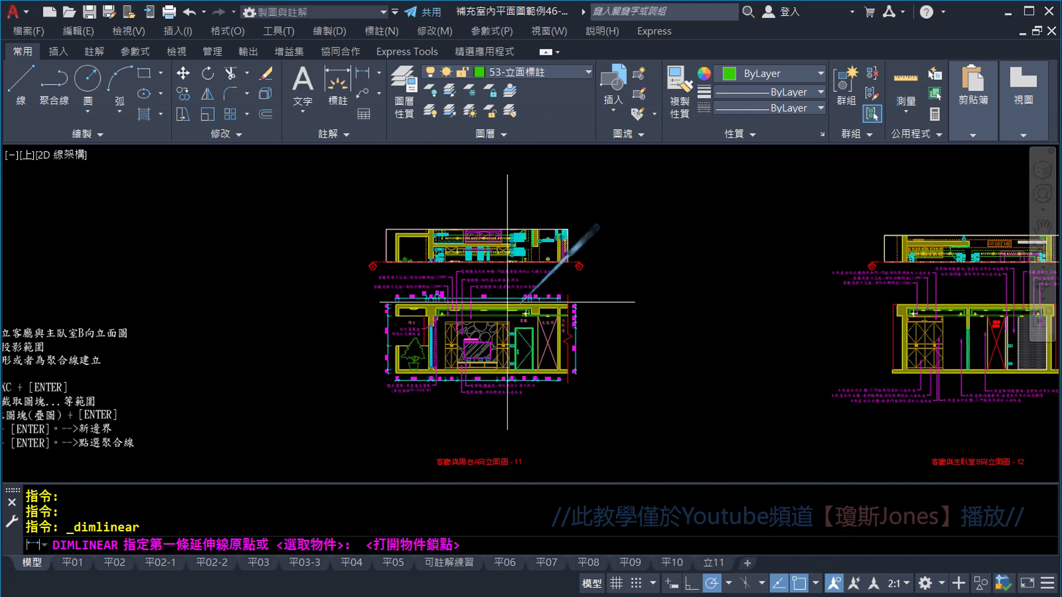
{"action": "scroll", "coordinate": [498, 304], "scroll_direction": "up", "scroll_amount": 2}
{"action": "scroll", "coordinate": [359, 310], "scroll_direction": "up", "scroll_amount": 1}
{"action": "scroll", "coordinate": [232, 315], "scroll_direction": "up", "scroll_amount": 1}
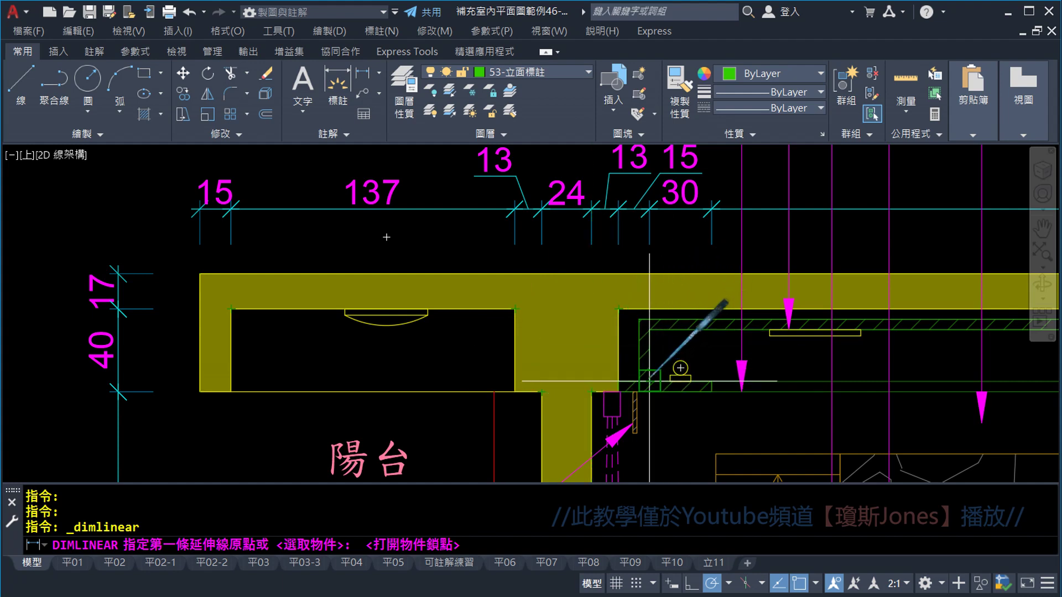
{"action": "scroll", "coordinate": [735, 374], "scroll_direction": "down", "scroll_amount": 2}
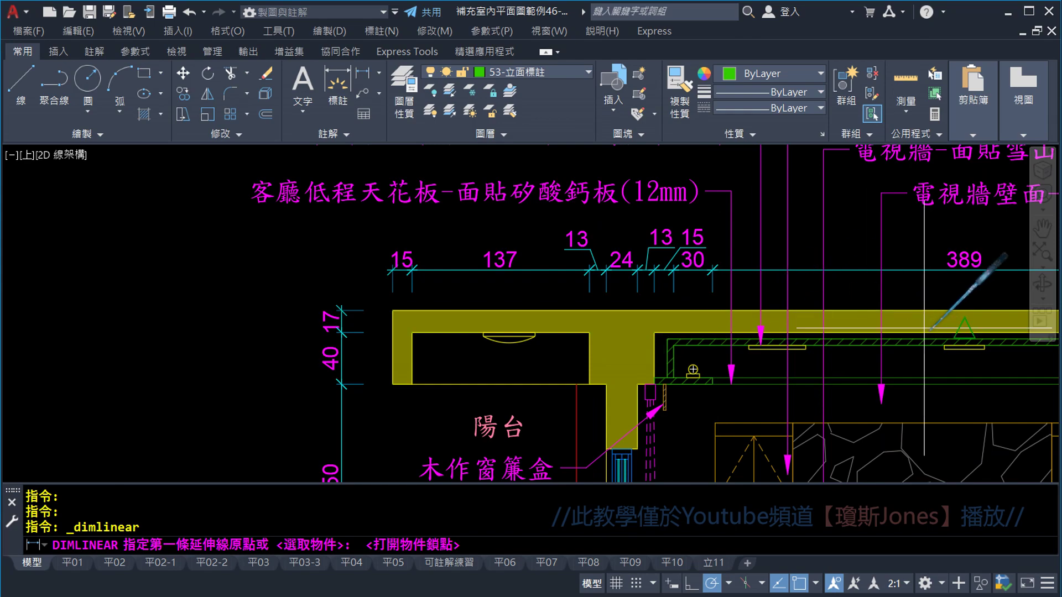
{"action": "scroll", "coordinate": [774, 298], "scroll_direction": "down", "scroll_amount": 5}
{"action": "scroll", "coordinate": [626, 274], "scroll_direction": "up", "scroll_amount": 3}
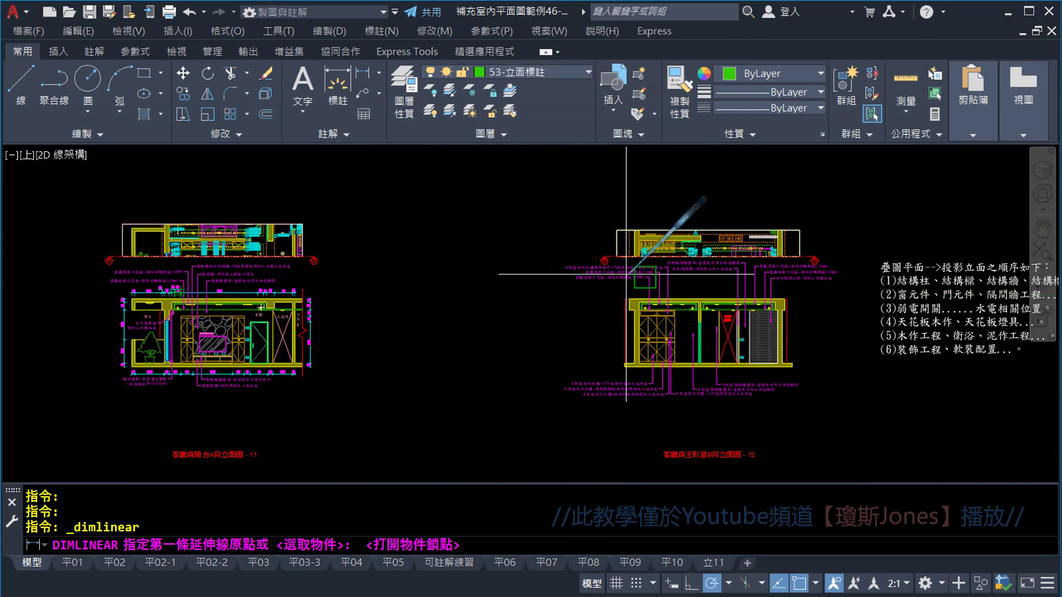
{"action": "scroll", "coordinate": [627, 273], "scroll_direction": "up", "scroll_amount": 2}
{"action": "scroll", "coordinate": [581, 271], "scroll_direction": "up", "scroll_amount": 1}
{"action": "scroll", "coordinate": [569, 260], "scroll_direction": "up", "scroll_amount": 1}
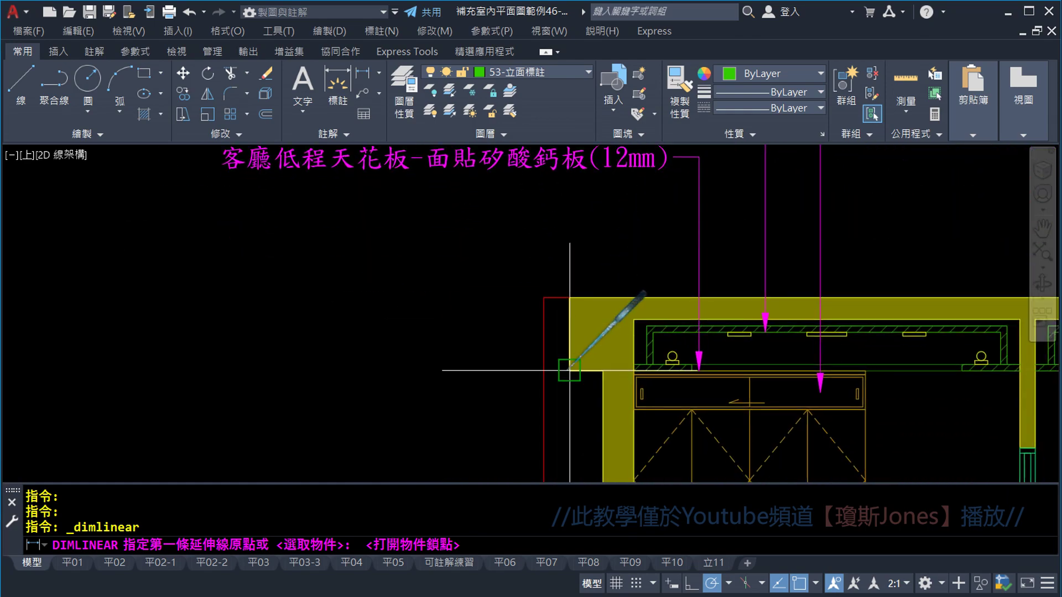
{"action": "left_click", "coordinate": [570, 371]}
{"action": "scroll", "coordinate": [571, 369], "scroll_direction": "up", "scroll_amount": 1}
{"action": "left_click", "coordinate": [615, 385]}
{"action": "scroll", "coordinate": [609, 360], "scroll_direction": "down", "scroll_amount": 1}
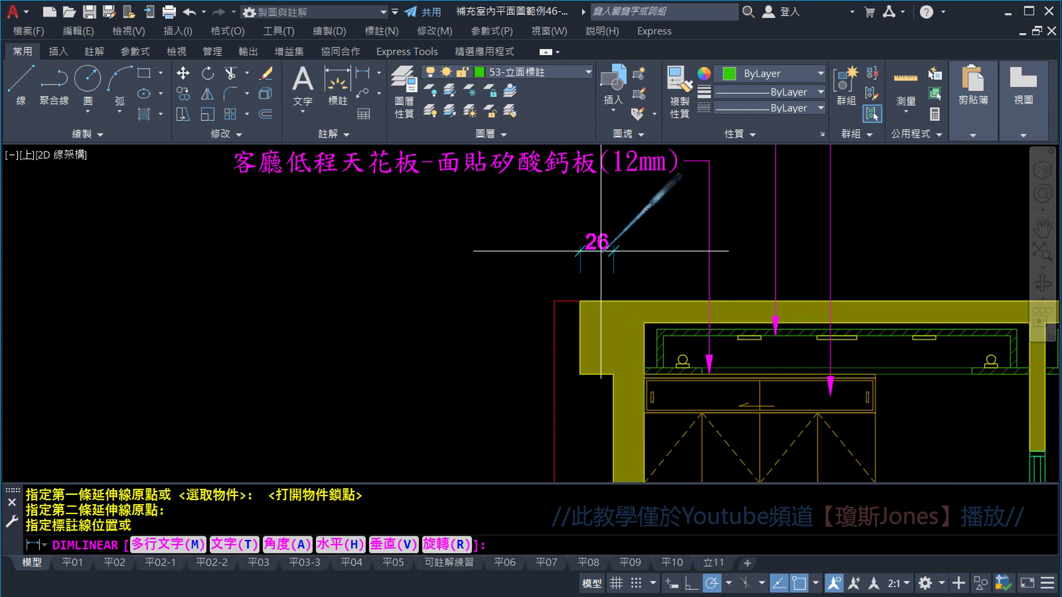
{"action": "left_click", "coordinate": [600, 248]}
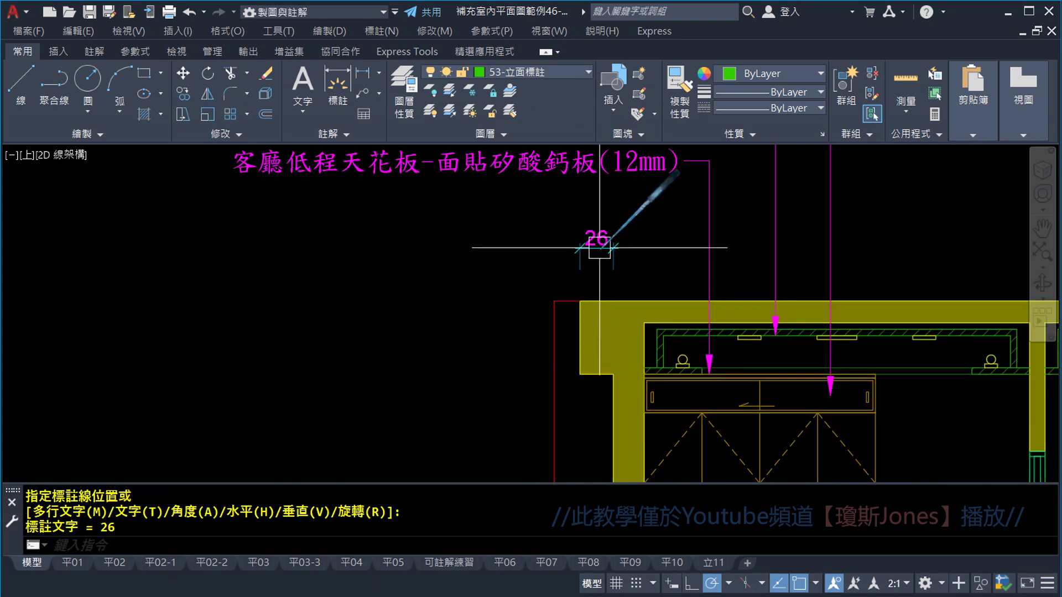
{"action": "scroll", "coordinate": [565, 254], "scroll_direction": "up", "scroll_amount": 2}
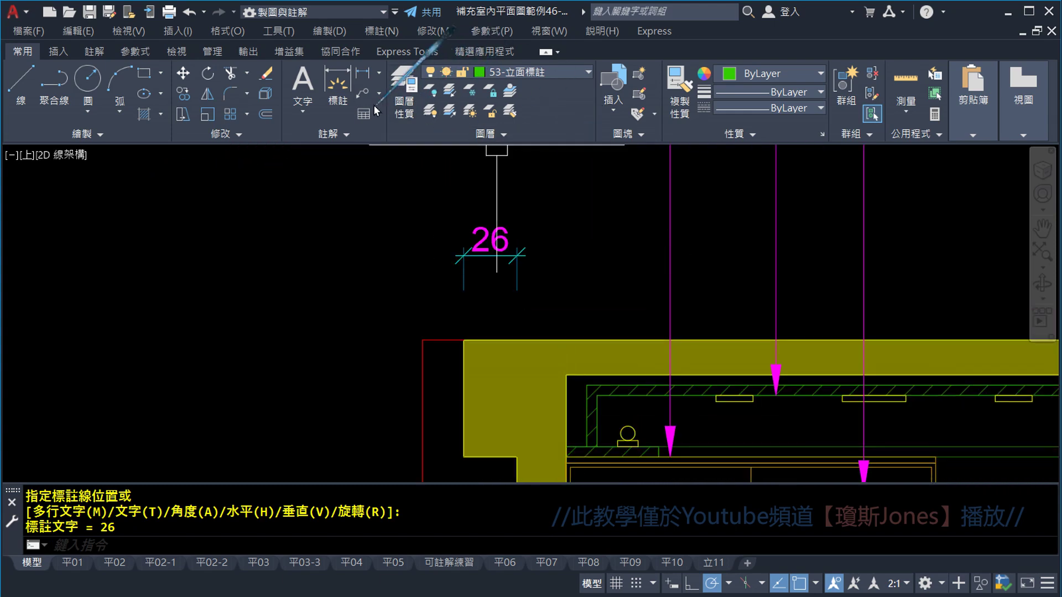
Step: Continue the chain from the 26 with the 24 and 15 segments at the next corners
{"action": "left_click", "coordinate": [106, 52]}
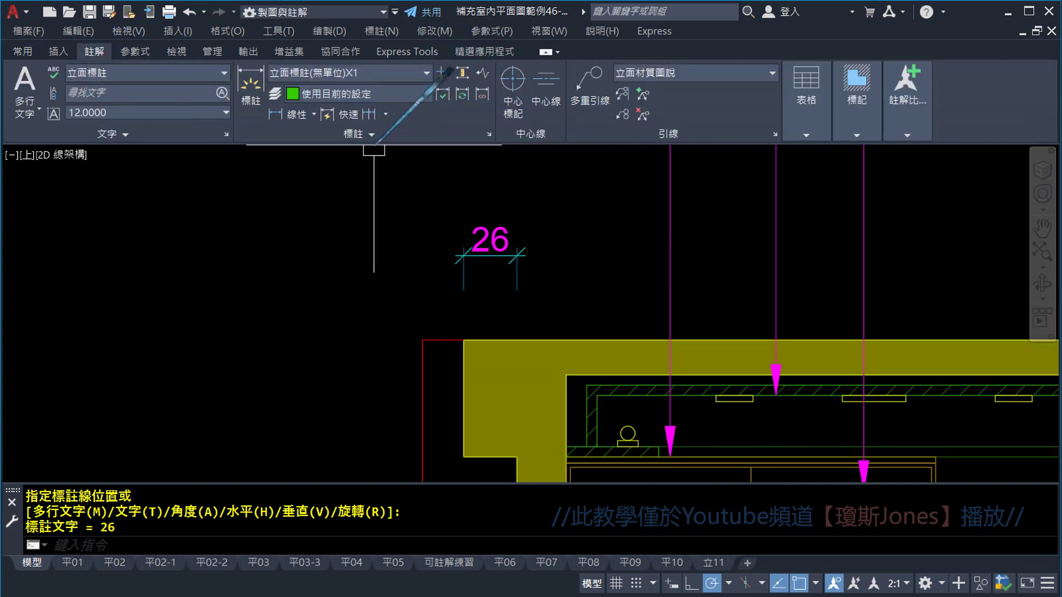
{"action": "left_click", "coordinate": [386, 114]}
{"action": "left_click", "coordinate": [407, 142]}
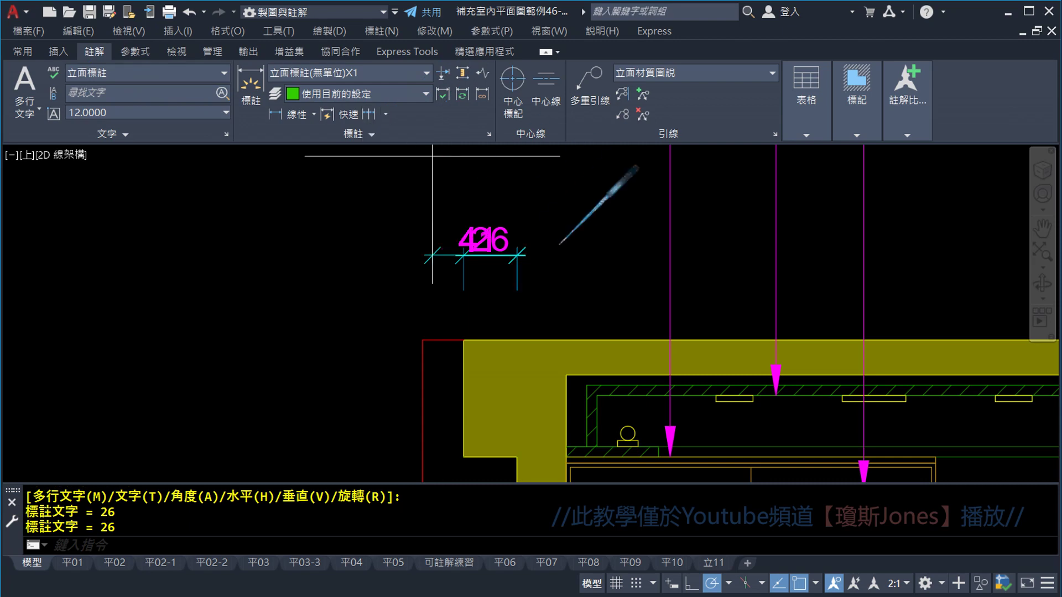
{"action": "middle_click_drag", "start_coordinate": [564, 332], "coordinate": [540, 265]}
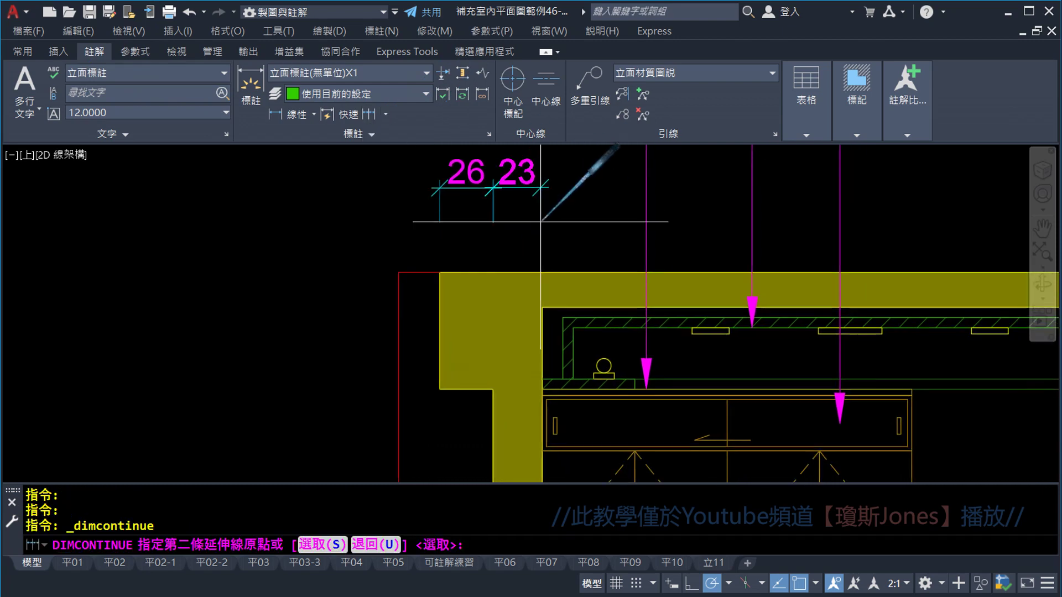
{"action": "left_click", "coordinate": [543, 306]}
{"action": "scroll", "coordinate": [542, 305], "scroll_direction": "up", "scroll_amount": 2}
{"action": "middle_click_drag", "start_coordinate": [542, 305], "coordinate": [424, 197]}
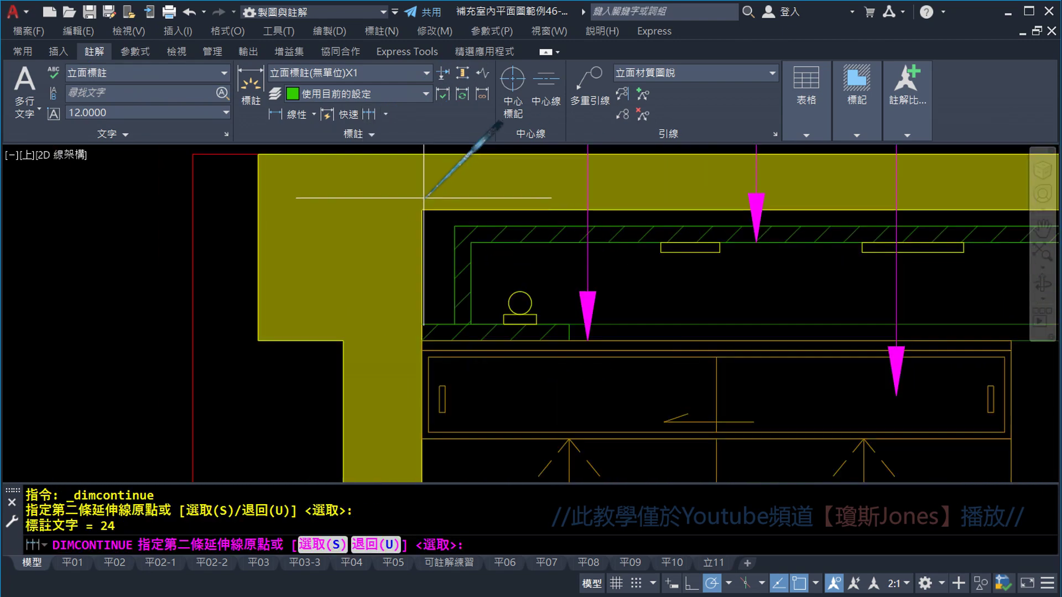
{"action": "scroll", "coordinate": [486, 304], "scroll_direction": "up", "scroll_amount": 2}
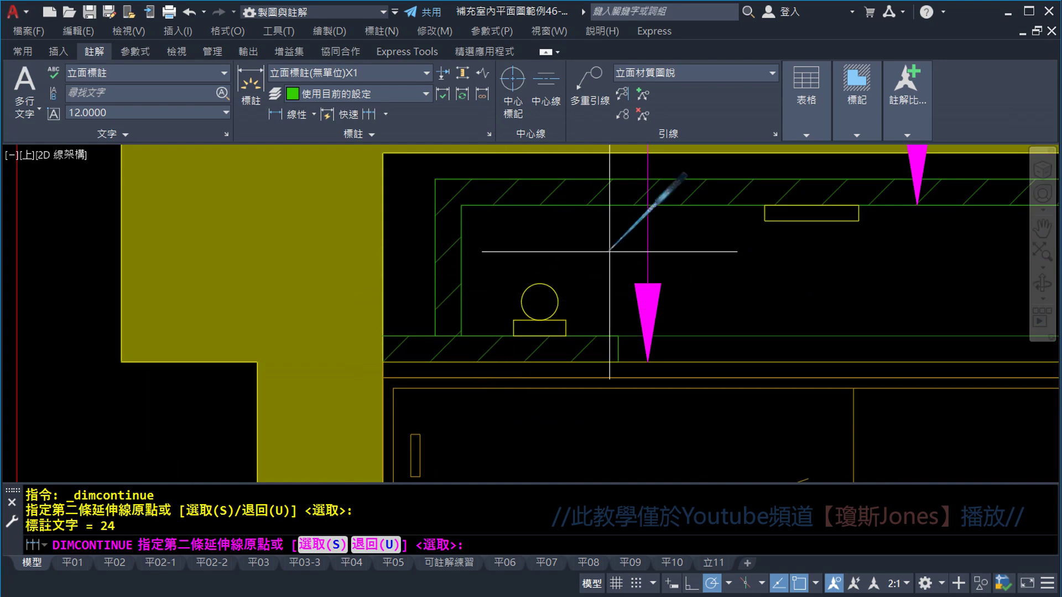
{"action": "scroll", "coordinate": [479, 320], "scroll_direction": "up", "scroll_amount": 4}
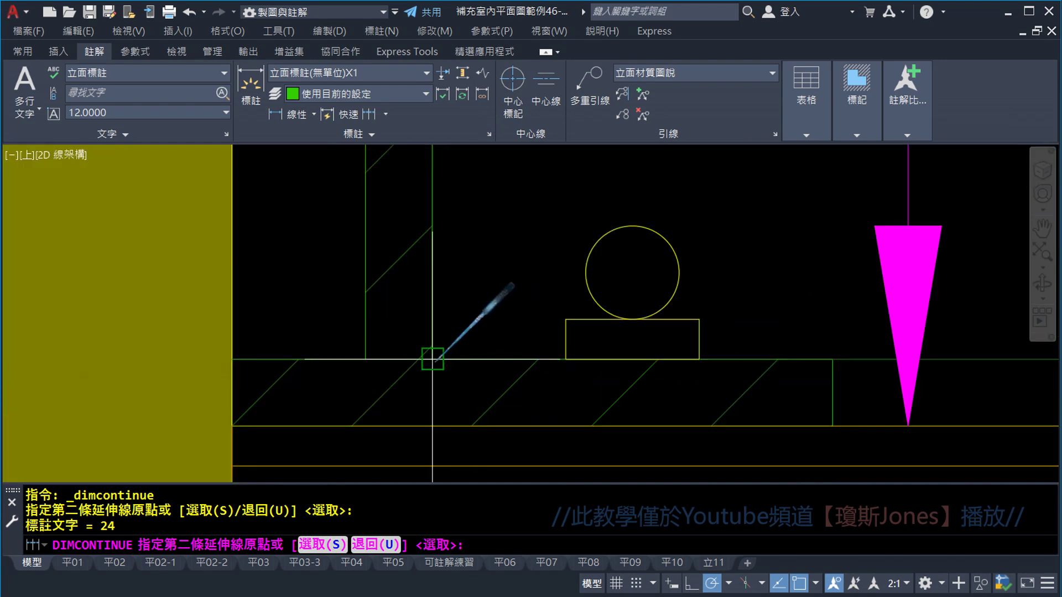
{"action": "left_click", "coordinate": [433, 359]}
{"action": "scroll", "coordinate": [579, 283], "scroll_direction": "down", "scroll_amount": 4}
{"action": "scroll", "coordinate": [587, 323], "scroll_direction": "up", "scroll_amount": 2}
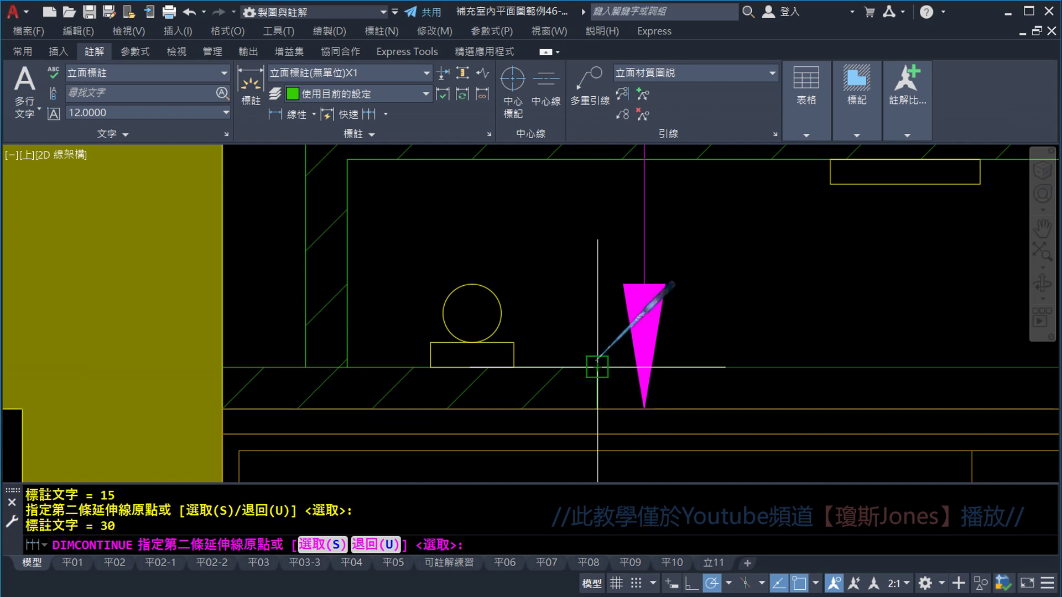
{"action": "scroll", "coordinate": [598, 366], "scroll_direction": "down", "scroll_amount": 3}
{"action": "middle_click_drag", "start_coordinate": [605, 144], "coordinate": [602, 222]}
{"action": "scroll", "coordinate": [609, 221], "scroll_direction": "down", "scroll_amount": 1}
{"action": "scroll", "coordinate": [707, 306], "scroll_direction": "up", "scroll_amount": 5}
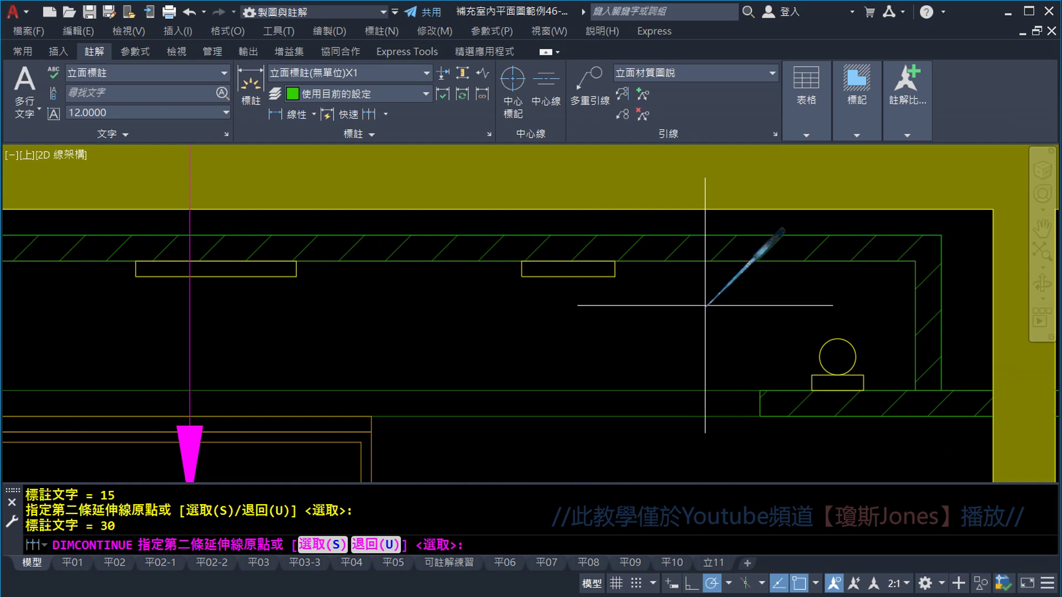
{"action": "scroll", "coordinate": [738, 349], "scroll_direction": "down", "scroll_amount": 3}
{"action": "scroll", "coordinate": [581, 248], "scroll_direction": "up", "scroll_amount": 2}
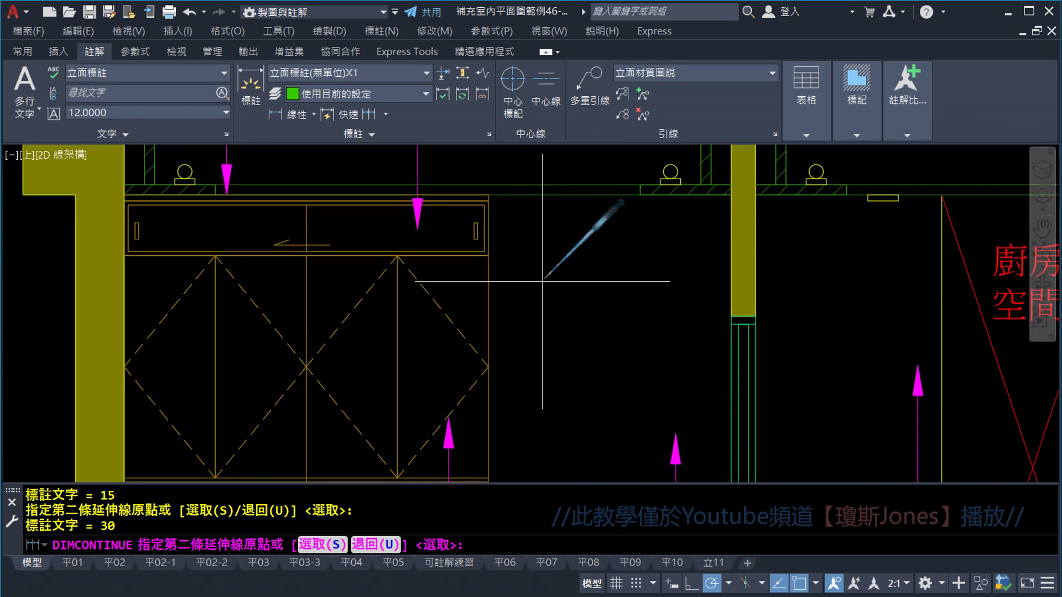
{"action": "mouse_move", "coordinate": [438, 249]}
{"action": "middle_mouse_down"}
{"action": "mouse_move", "coordinate": [408, 147]}
{"action": "mouse_move", "coordinate": [408, 107]}
{"action": "middle_mouse_up"}
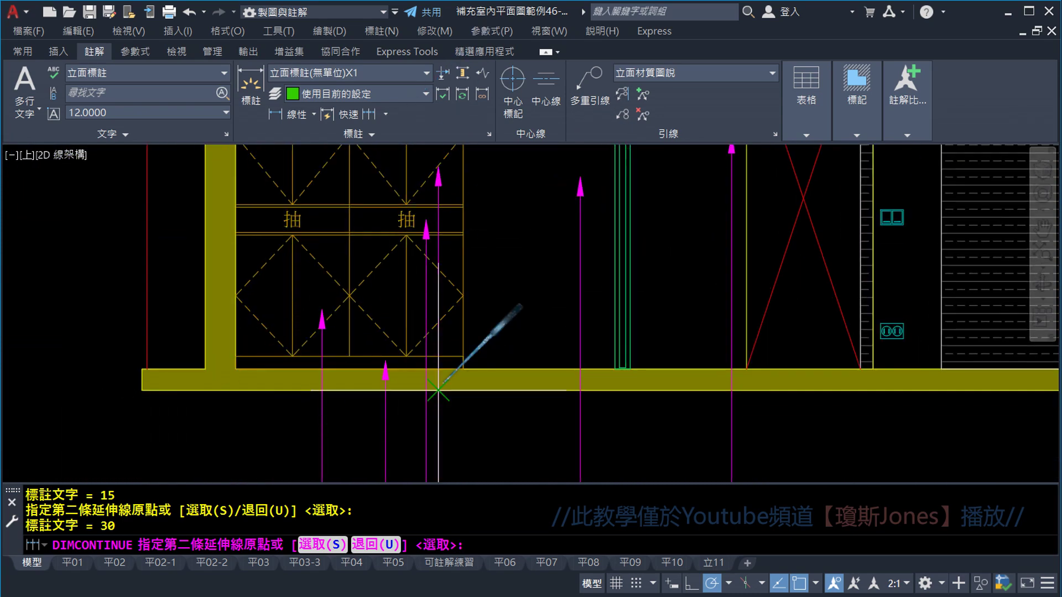
{"action": "scroll", "coordinate": [439, 390], "scroll_direction": "down", "scroll_amount": 3}
{"action": "scroll", "coordinate": [453, 349], "scroll_direction": "down", "scroll_amount": 2}
{"action": "scroll", "coordinate": [470, 307], "scroll_direction": "up", "scroll_amount": 6}
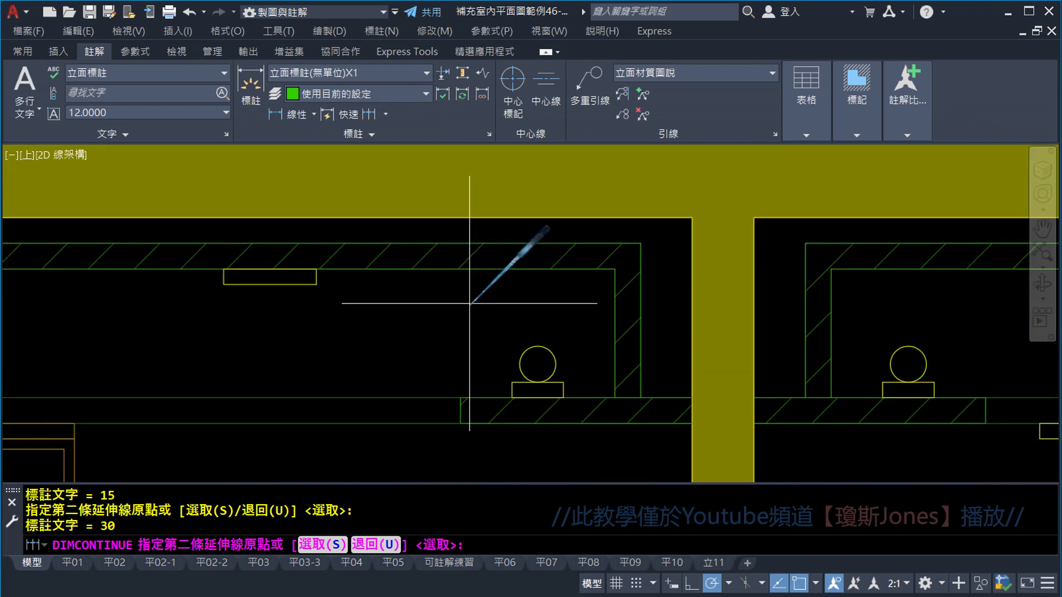
{"action": "scroll", "coordinate": [452, 374], "scroll_direction": "up", "scroll_amount": 2}
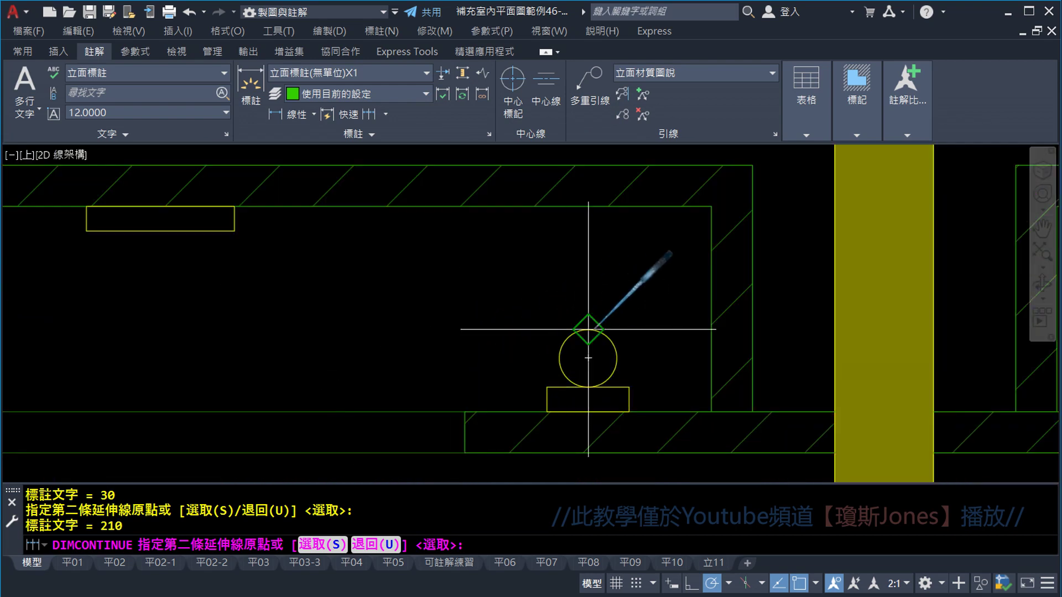
Step: Extend the chain with the 30 ledge segment, then the column and wall corners
{"action": "left_click", "coordinate": [711, 412]}
{"action": "scroll", "coordinate": [711, 412], "scroll_direction": "down", "scroll_amount": 3}
{"action": "scroll", "coordinate": [709, 409], "scroll_direction": "down", "scroll_amount": 1}
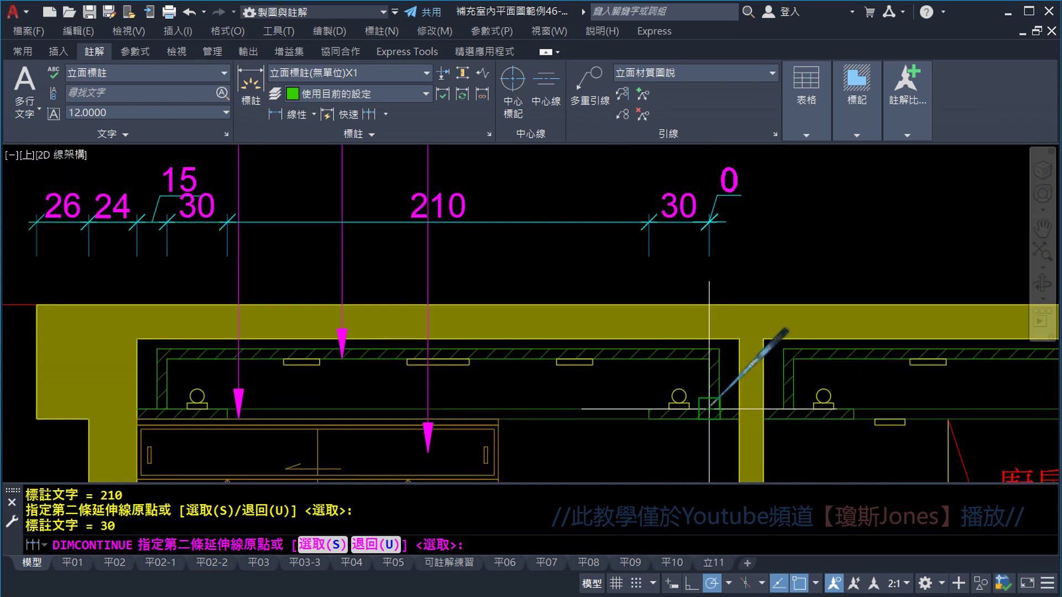
{"action": "scroll", "coordinate": [709, 410], "scroll_direction": "up", "scroll_amount": 2}
{"action": "scroll", "coordinate": [736, 340], "scroll_direction": "down", "scroll_amount": 1}
{"action": "scroll", "coordinate": [706, 358], "scroll_direction": "up", "scroll_amount": 3}
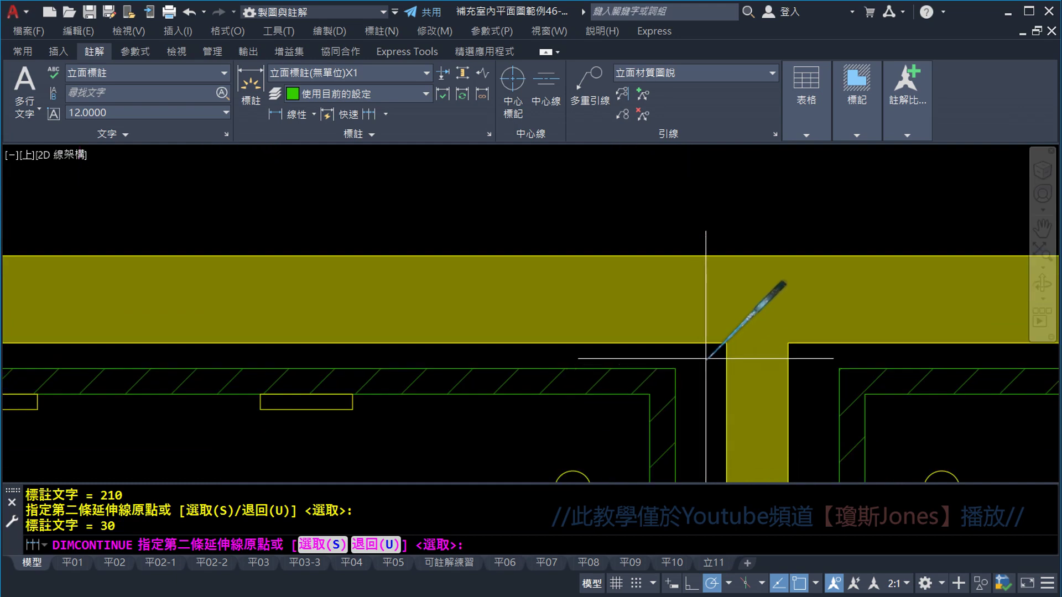
{"action": "left_click", "coordinate": [789, 343]}
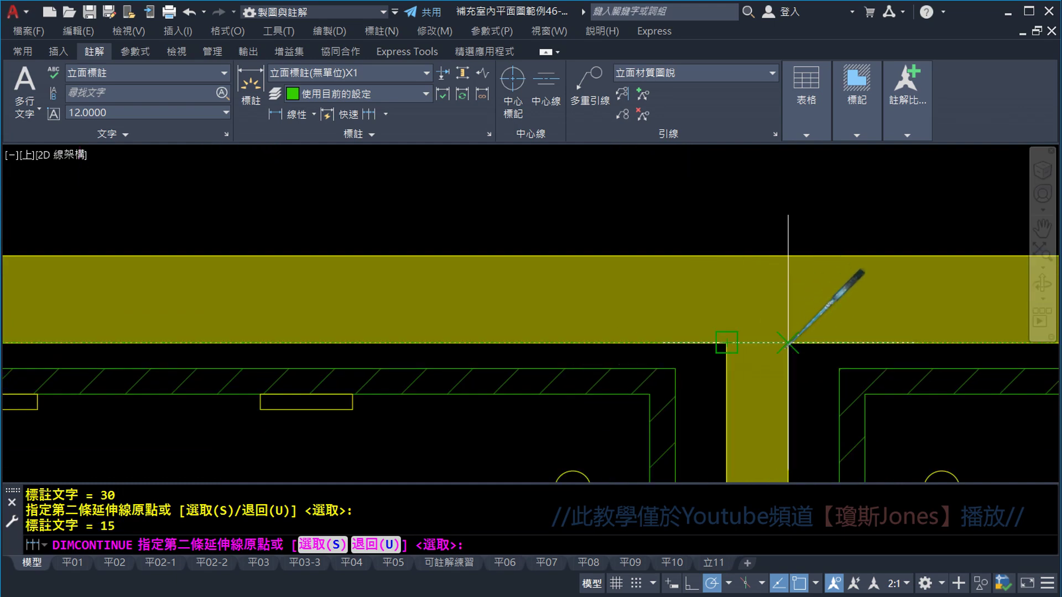
{"action": "scroll", "coordinate": [715, 294], "scroll_direction": "down", "scroll_amount": 1}
{"action": "scroll", "coordinate": [724, 350], "scroll_direction": "up", "scroll_amount": 1}
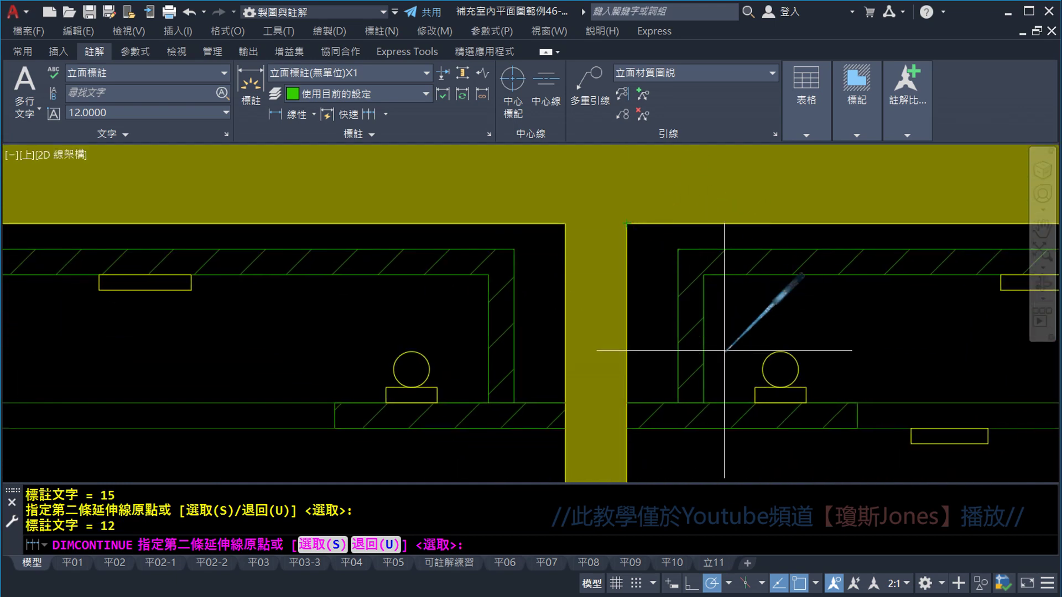
{"action": "left_click", "coordinate": [703, 402]}
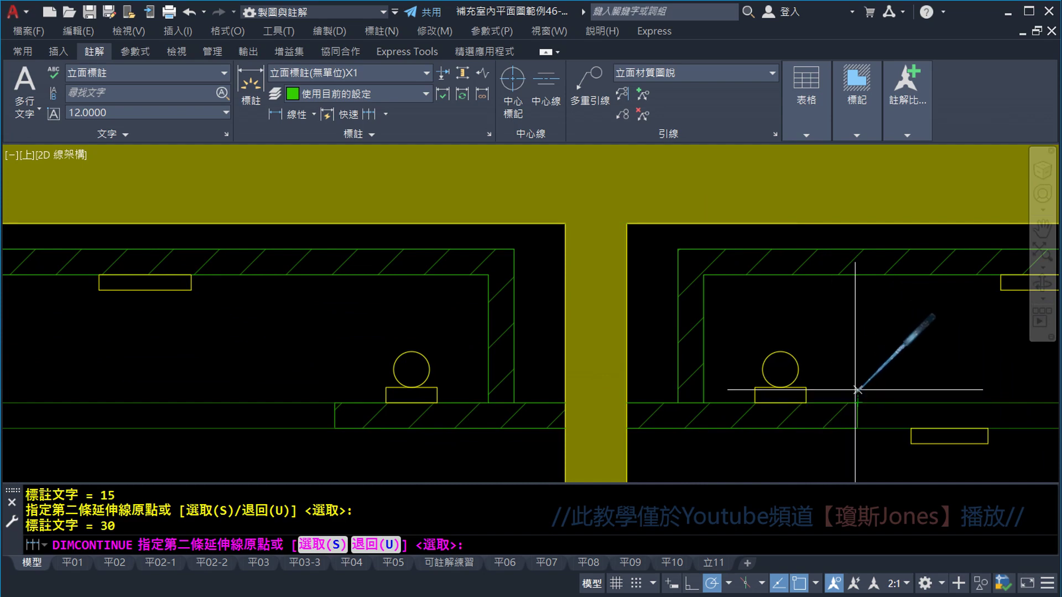
{"action": "scroll", "coordinate": [857, 389], "scroll_direction": "down", "scroll_amount": 3}
Step: Finish the chain on the right with the 285 span, 30 wall and final points to 38
{"action": "middle_click_drag", "start_coordinate": [901, 308], "coordinate": [427, 321]}
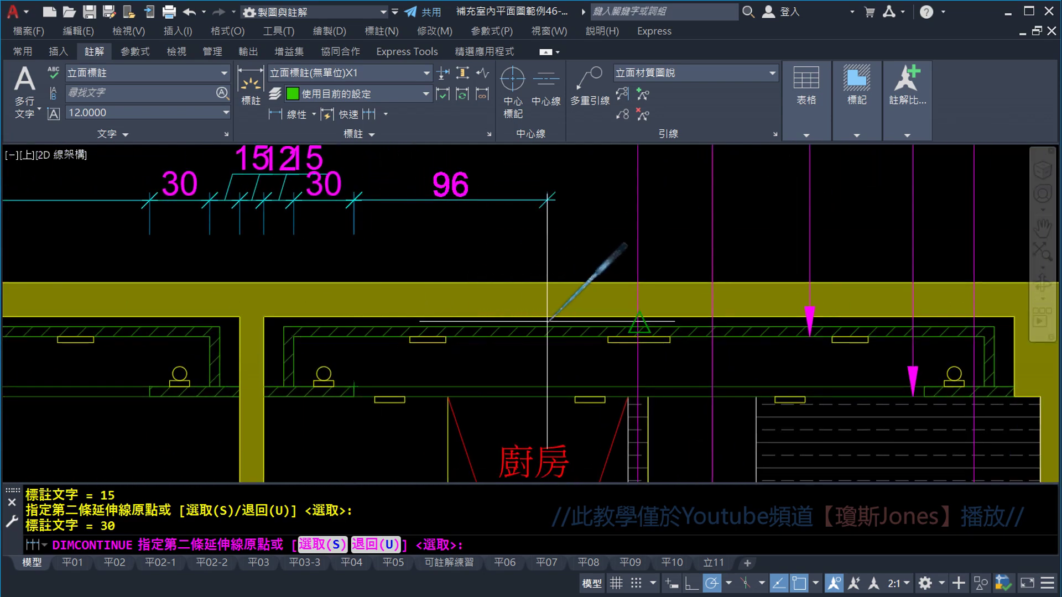
{"action": "middle_click_drag", "start_coordinate": [797, 354], "coordinate": [636, 359]}
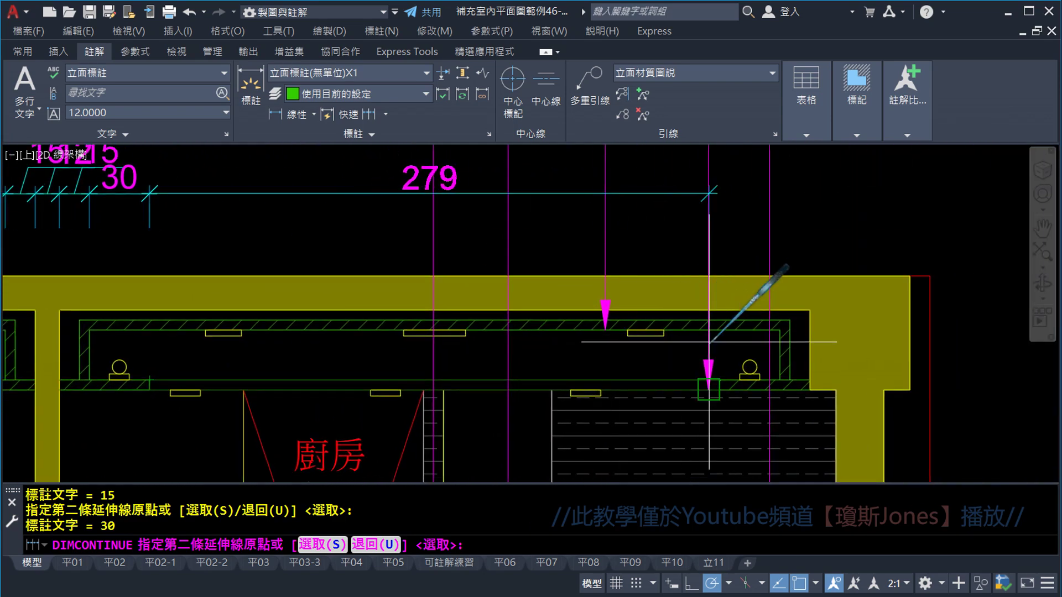
{"action": "scroll", "coordinate": [710, 342], "scroll_direction": "up", "scroll_amount": 2}
{"action": "scroll", "coordinate": [716, 360], "scroll_direction": "up", "scroll_amount": 4}
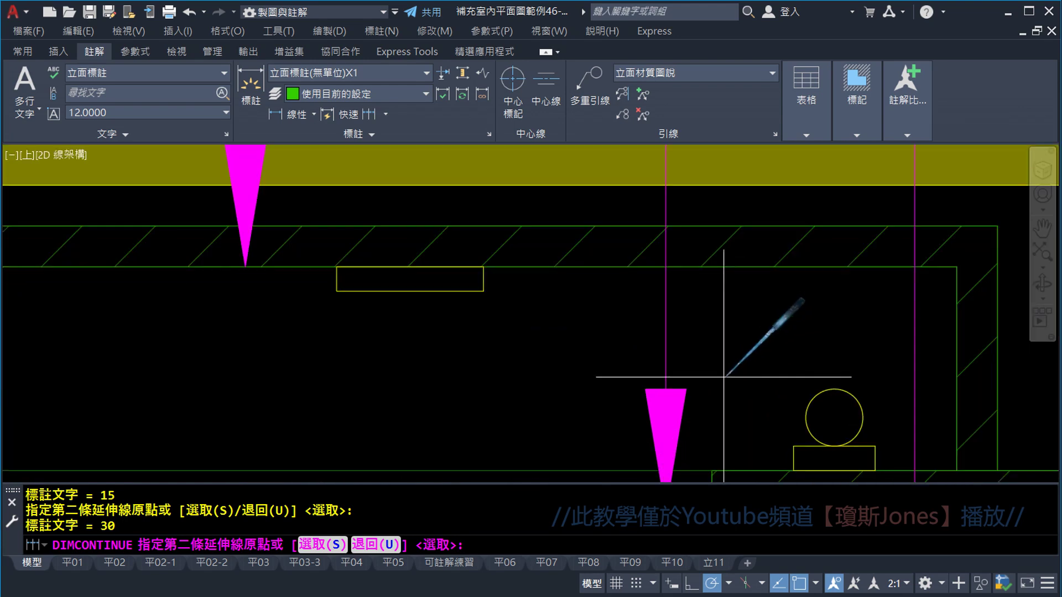
{"action": "left_click", "coordinate": [712, 470]}
{"action": "scroll", "coordinate": [712, 470], "scroll_direction": "down", "scroll_amount": 3}
{"action": "scroll", "coordinate": [793, 344], "scroll_direction": "up", "scroll_amount": 3}
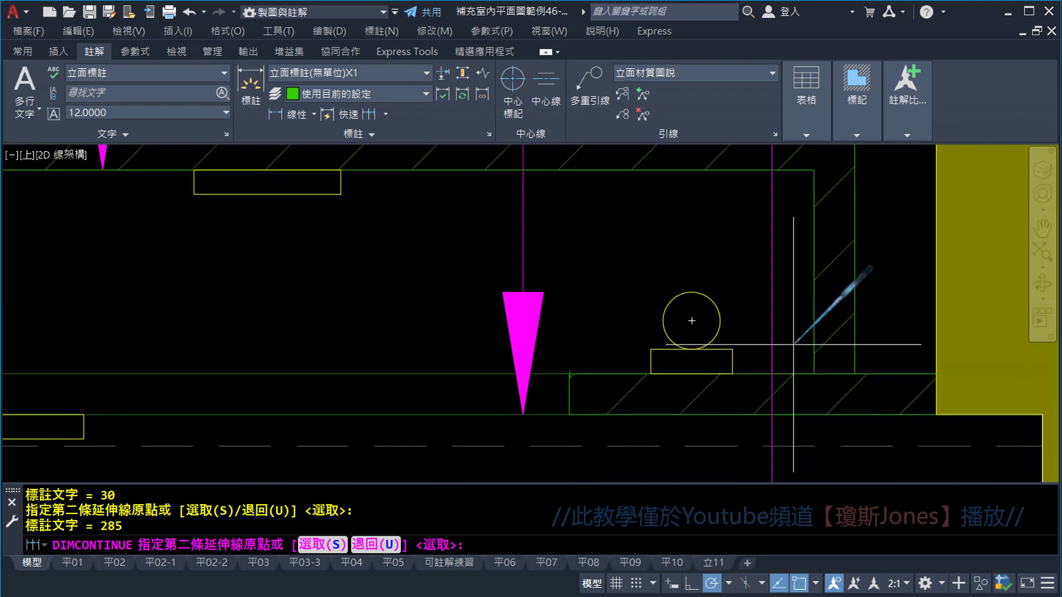
{"action": "left_click", "coordinate": [814, 373]}
{"action": "scroll", "coordinate": [813, 373], "scroll_direction": "down", "scroll_amount": 3}
{"action": "scroll", "coordinate": [712, 405], "scroll_direction": "up", "scroll_amount": 2}
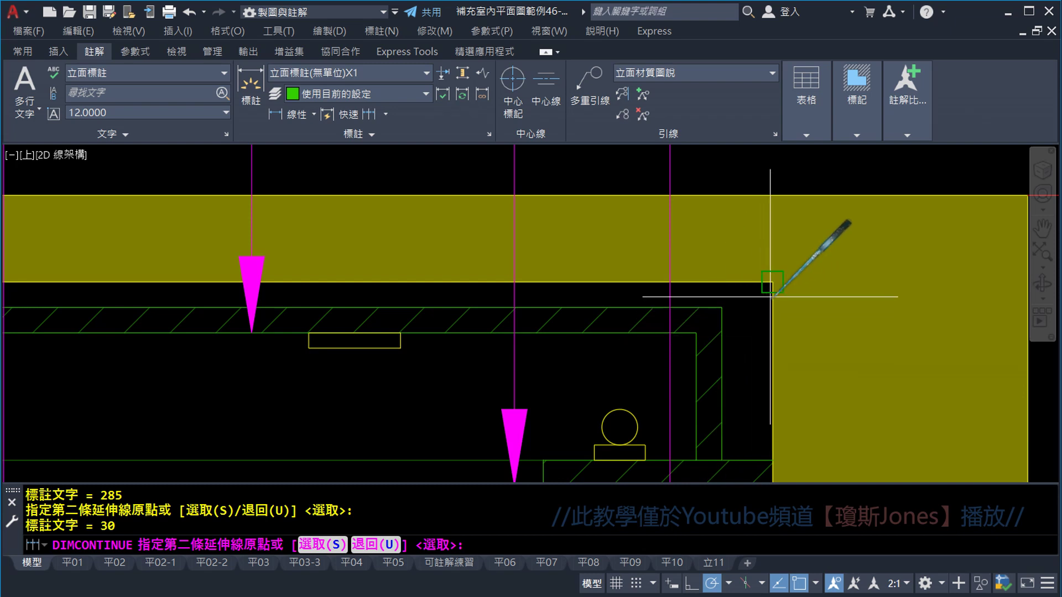
{"action": "scroll", "coordinate": [772, 281], "scroll_direction": "down", "scroll_amount": 3}
{"action": "scroll", "coordinate": [751, 307], "scroll_direction": "up", "scroll_amount": 2}
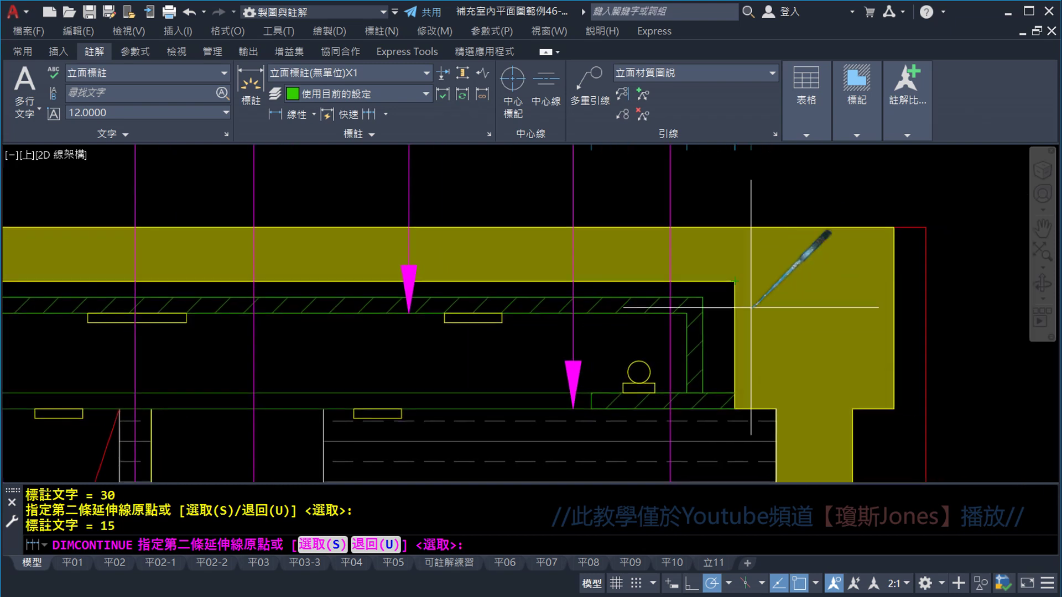
{"action": "left_click", "coordinate": [776, 410]}
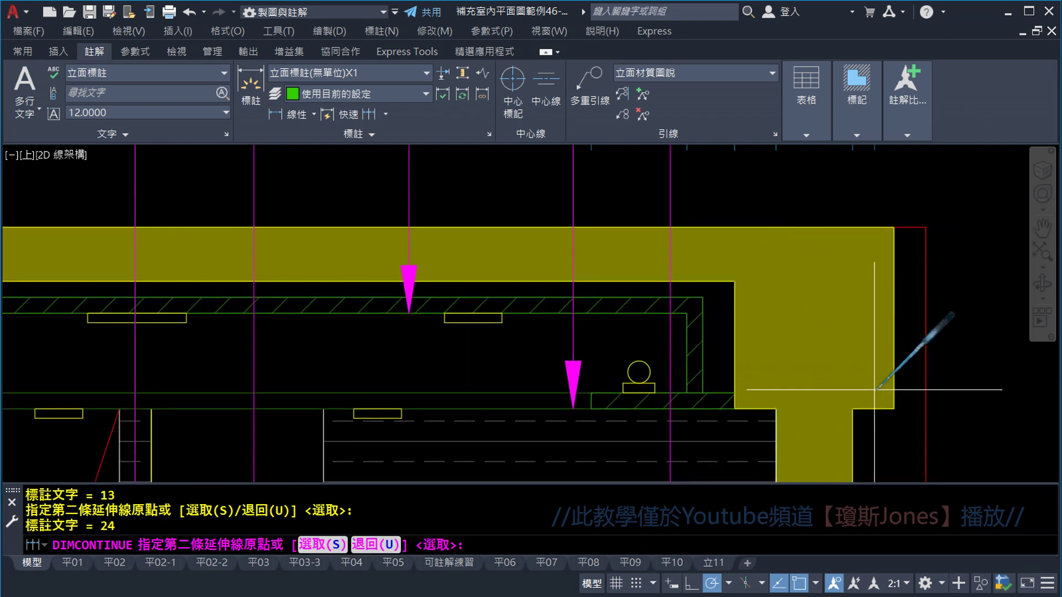
{"action": "left_click", "coordinate": [895, 409]}
{"action": "scroll", "coordinate": [917, 307], "scroll_direction": "down", "scroll_amount": 3}
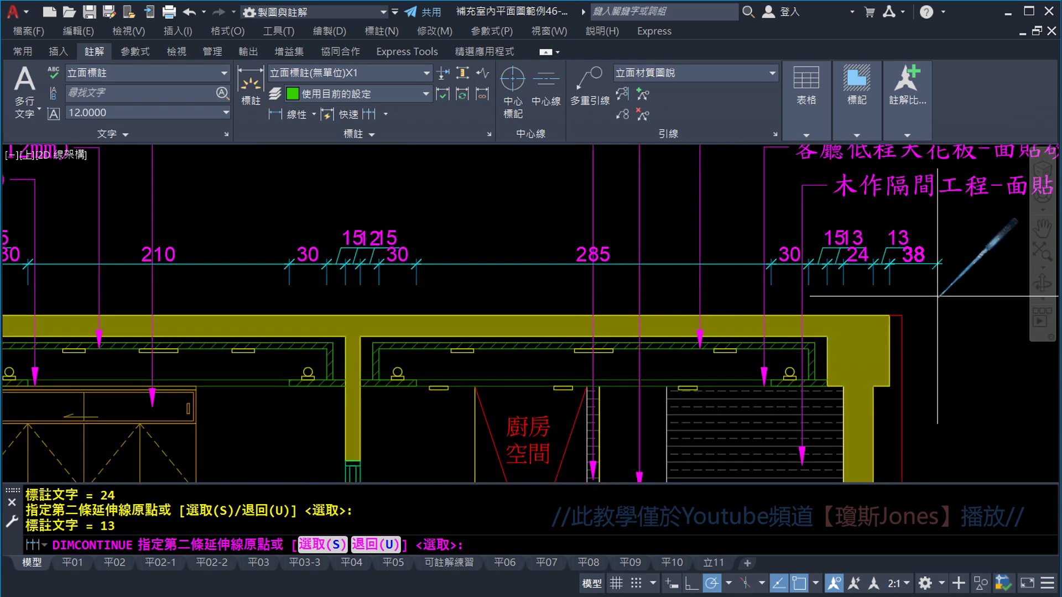
{"action": "key", "text": "Escape"}
{"action": "scroll", "coordinate": [443, 232], "scroll_direction": "down", "scroll_amount": 5}
{"action": "scroll", "coordinate": [326, 246], "scroll_direction": "up", "scroll_amount": 5}
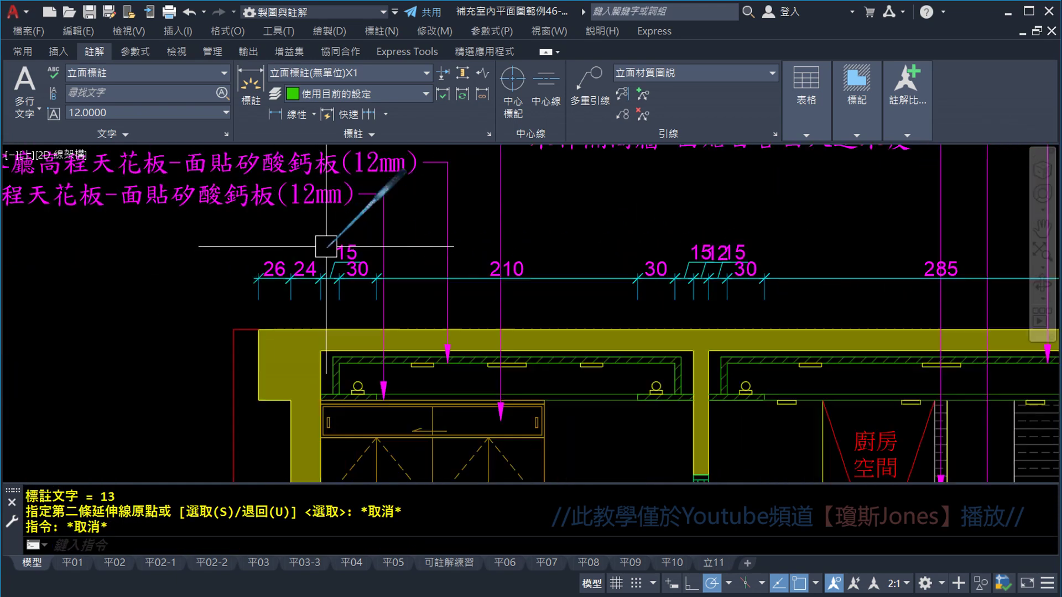
{"action": "scroll", "coordinate": [327, 246], "scroll_direction": "up", "scroll_amount": 3}
Step: Raise the crowded 15 label beside the 26/24 dimensions above its dimension line
{"action": "scroll", "coordinate": [332, 277], "scroll_direction": "up", "scroll_amount": 3}
{"action": "left_click", "coordinate": [425, 225]}
{"action": "middle_click_drag", "start_coordinate": [425, 226], "coordinate": [424, 303]}
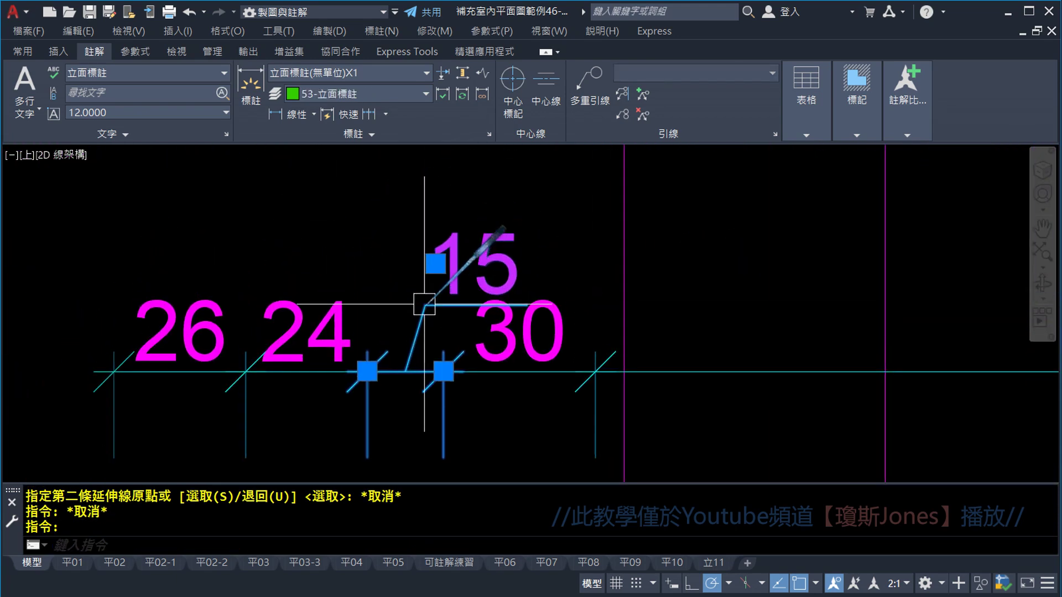
{"action": "left_click", "coordinate": [436, 263]}
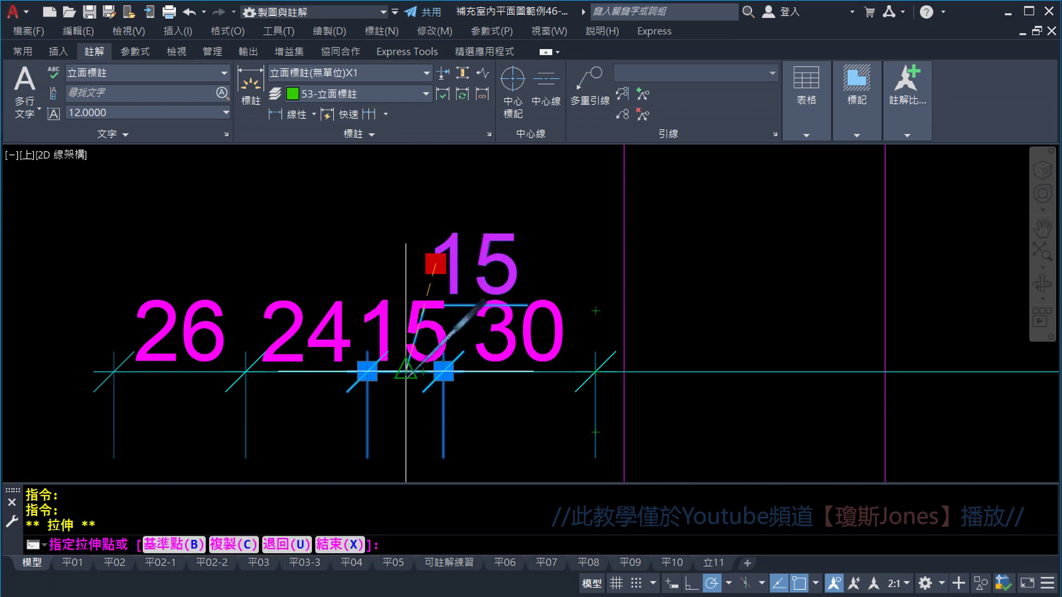
{"action": "scroll", "coordinate": [436, 278], "scroll_direction": "up", "scroll_amount": 2}
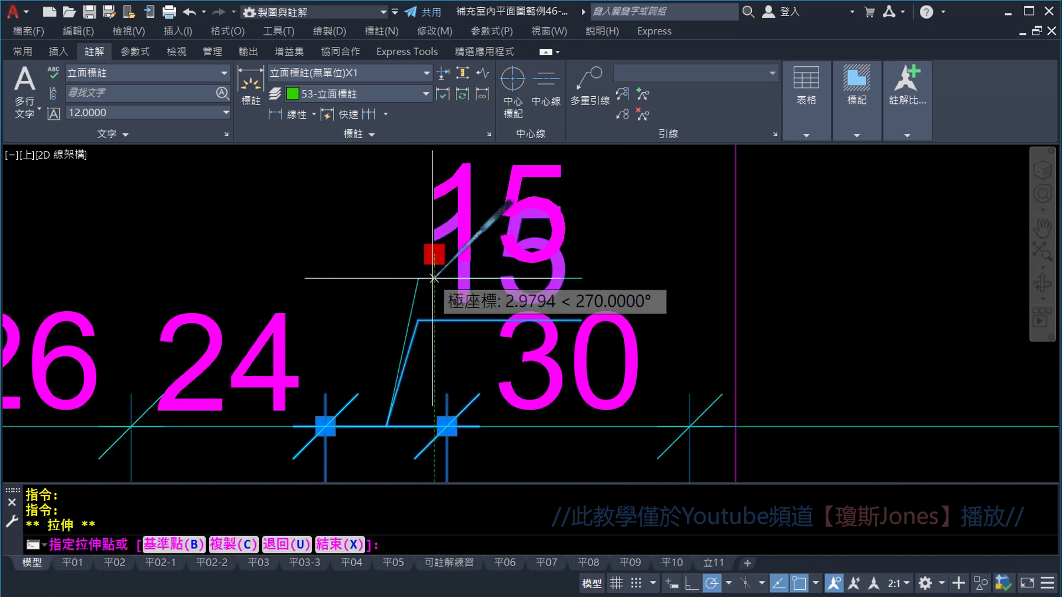
{"action": "left_click", "coordinate": [434, 250]}
{"action": "key", "text": "Escape"}
Step: Lift the first 15 label of the overlapping 15/12/15 group higher
{"action": "scroll", "coordinate": [365, 299], "scroll_direction": "down", "scroll_amount": 4}
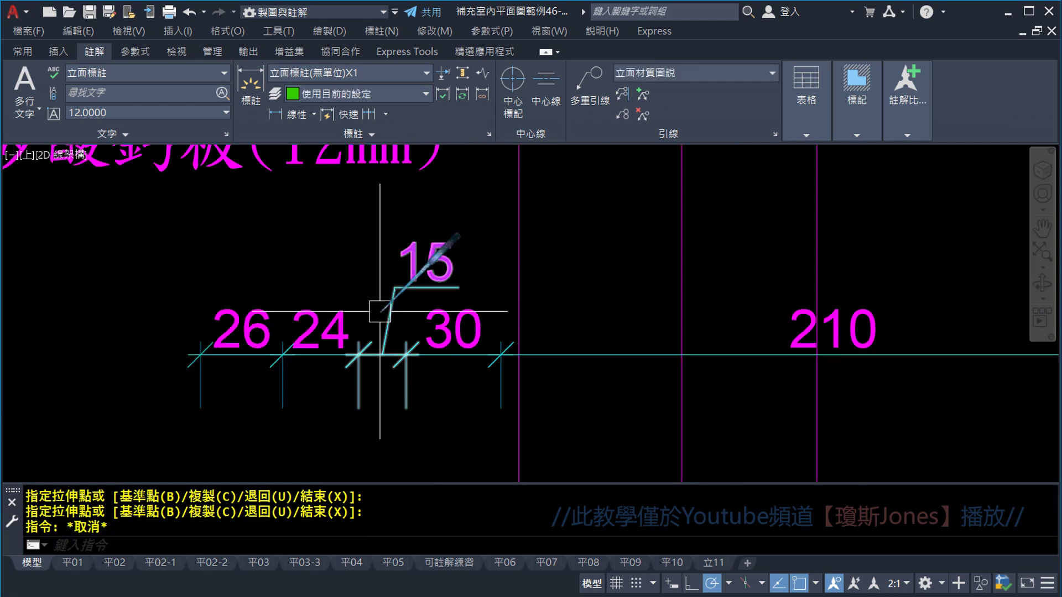
{"action": "middle_click_drag", "start_coordinate": [959, 291], "coordinate": [550, 290]}
{"action": "scroll", "coordinate": [541, 247], "scroll_direction": "up", "scroll_amount": 5}
{"action": "left_click", "coordinate": [513, 244]}
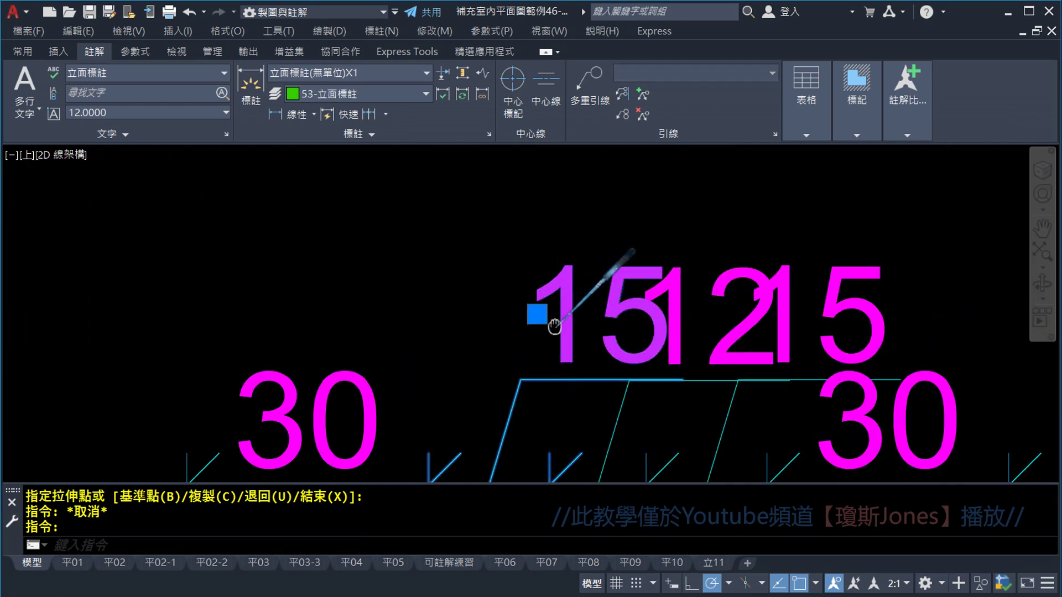
{"action": "left_click", "coordinate": [513, 244]}
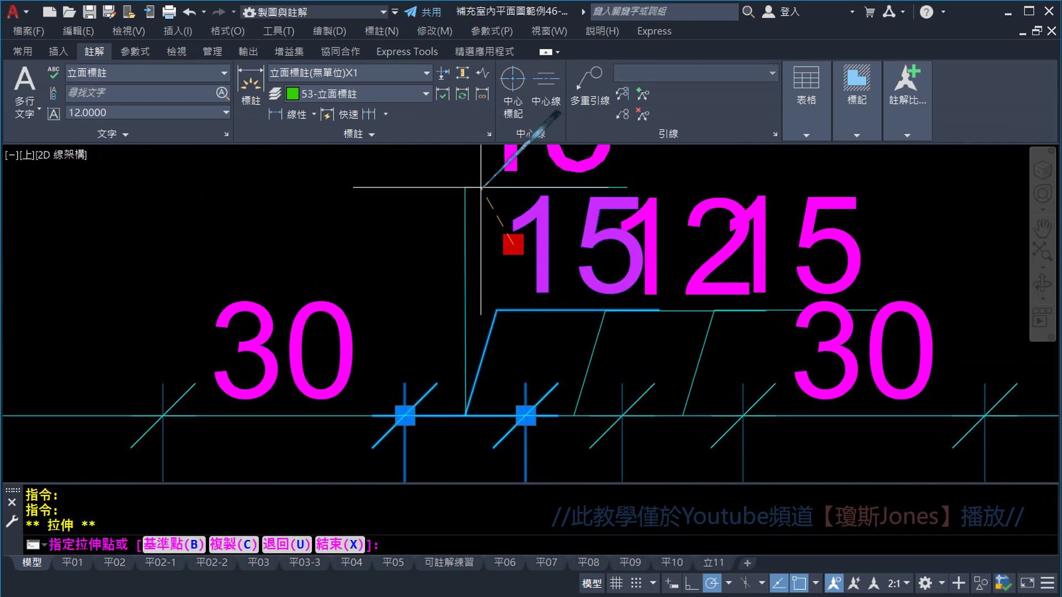
{"action": "left_click", "coordinate": [487, 194]}
{"action": "key", "text": "Escape"}
Step: Move the 12 and second 15 labels clear of their neighbours
{"action": "middle_click_drag", "start_coordinate": [612, 271], "coordinate": [489, 271]}
{"action": "left_click", "coordinate": [611, 243]}
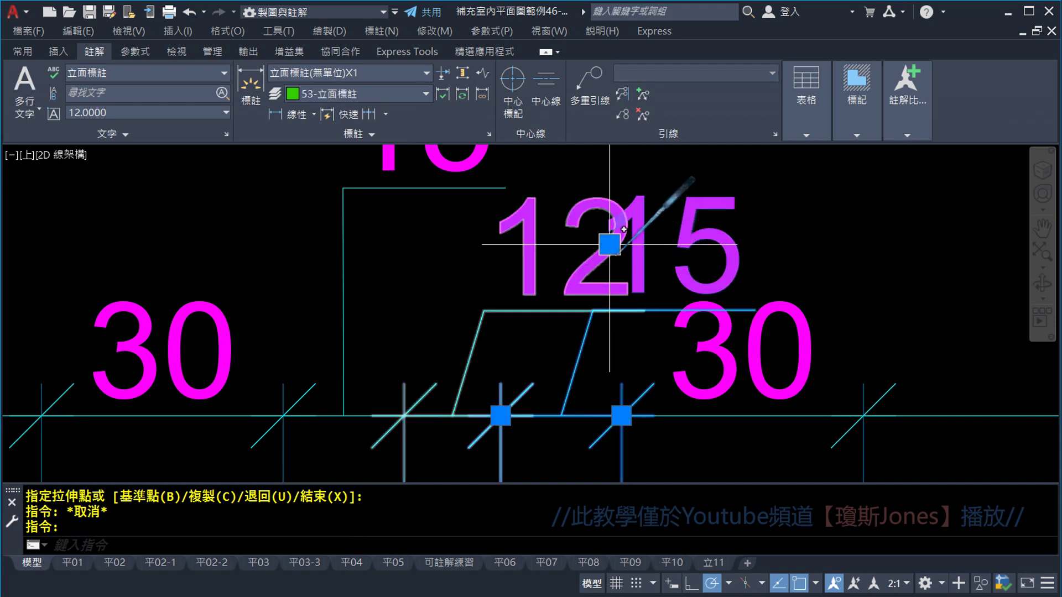
{"action": "left_click", "coordinate": [610, 244]}
{"action": "left_click", "coordinate": [636, 165]}
{"action": "key", "text": "Escape"}
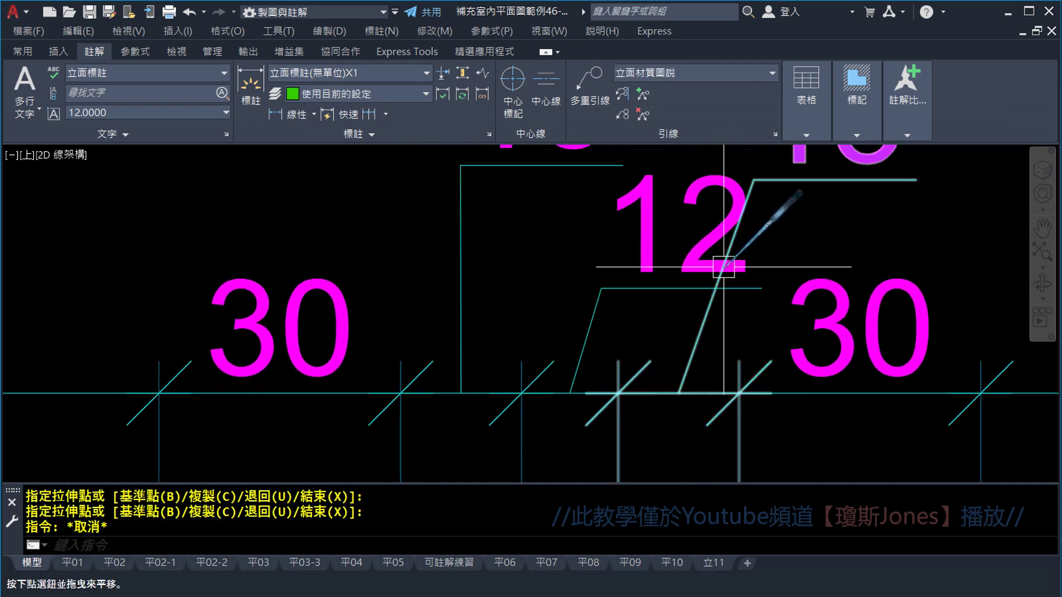
{"action": "middle_click_drag", "start_coordinate": [442, 274], "coordinate": [562, 251]}
{"action": "middle_click_drag", "start_coordinate": [501, 176], "coordinate": [586, 218]}
{"action": "left_click", "coordinate": [569, 209]}
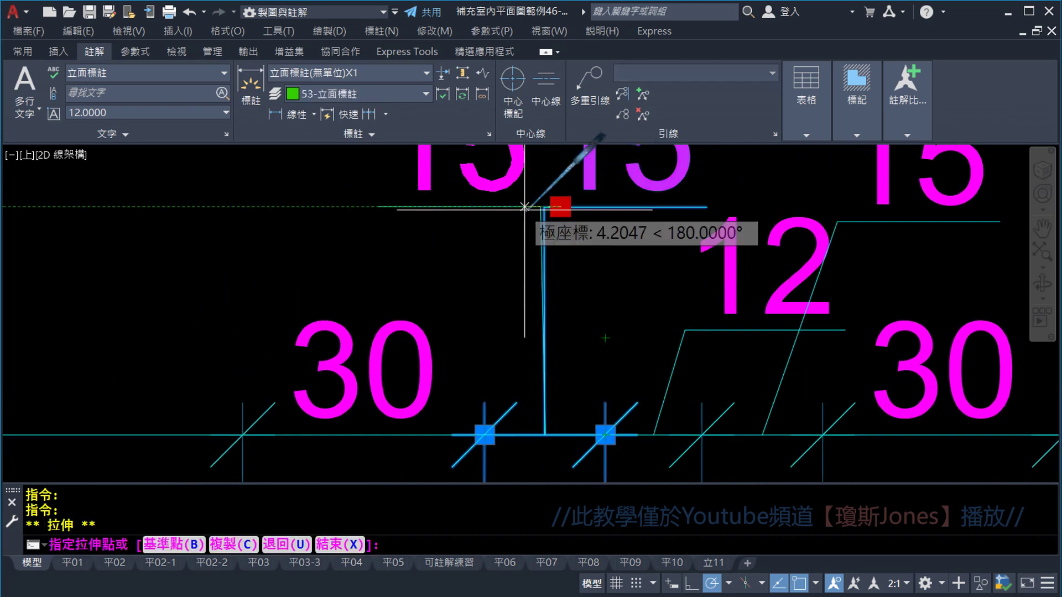
{"action": "left_click", "coordinate": [490, 207]}
{"action": "key", "text": "Escape"}
{"action": "left_click", "coordinate": [692, 331]}
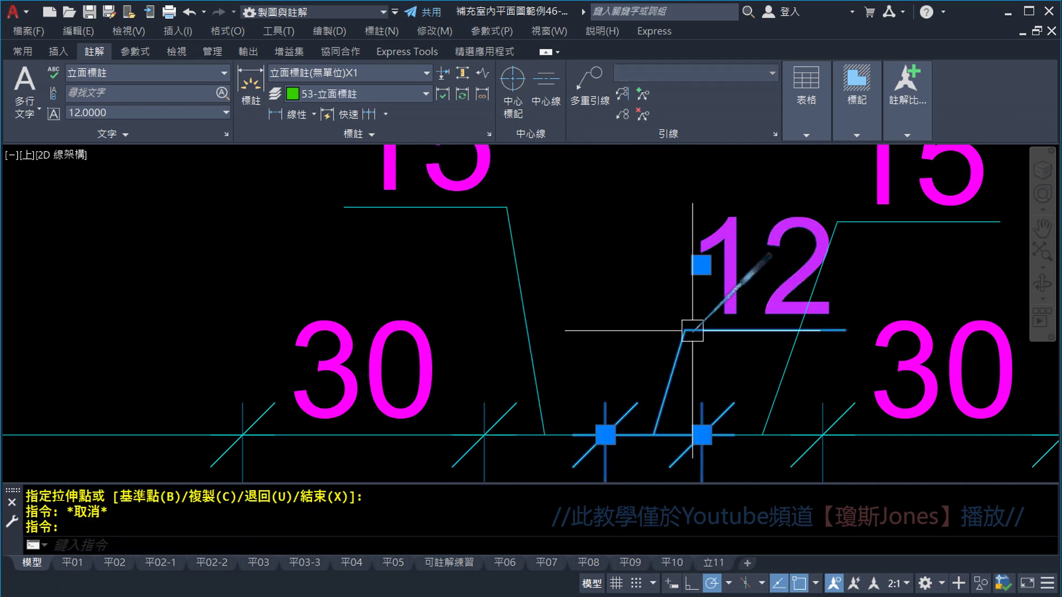
{"action": "left_click", "coordinate": [701, 265]}
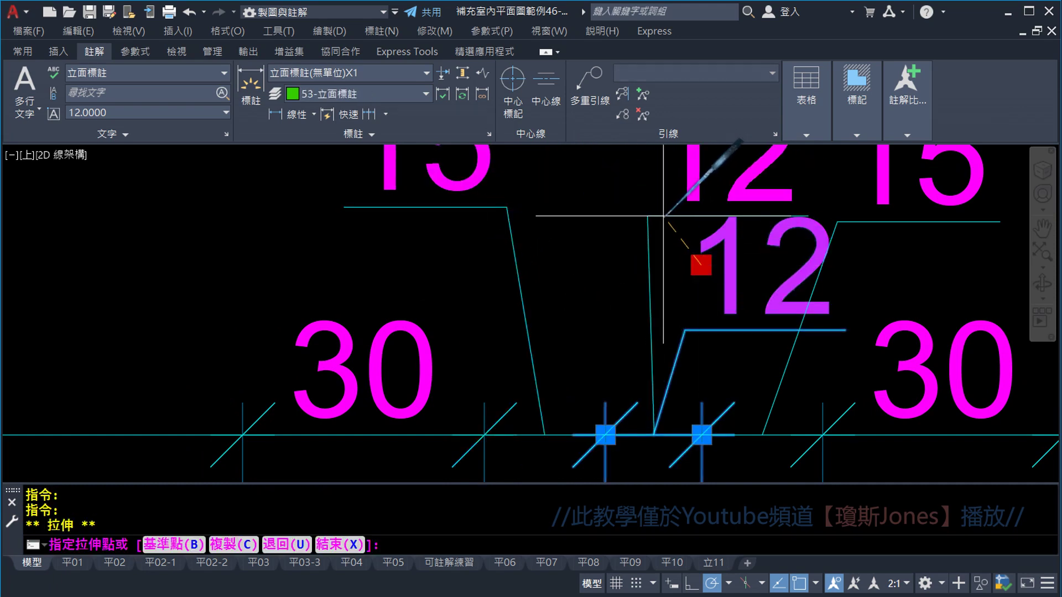
{"action": "key", "text": "Escape"}
Step: Lift the 15 and 13 labels in the 30/15/13/24 group above the line
{"action": "scroll", "coordinate": [664, 216], "scroll_direction": "down", "scroll_amount": 3}
{"action": "scroll", "coordinate": [758, 249], "scroll_direction": "down", "scroll_amount": 3}
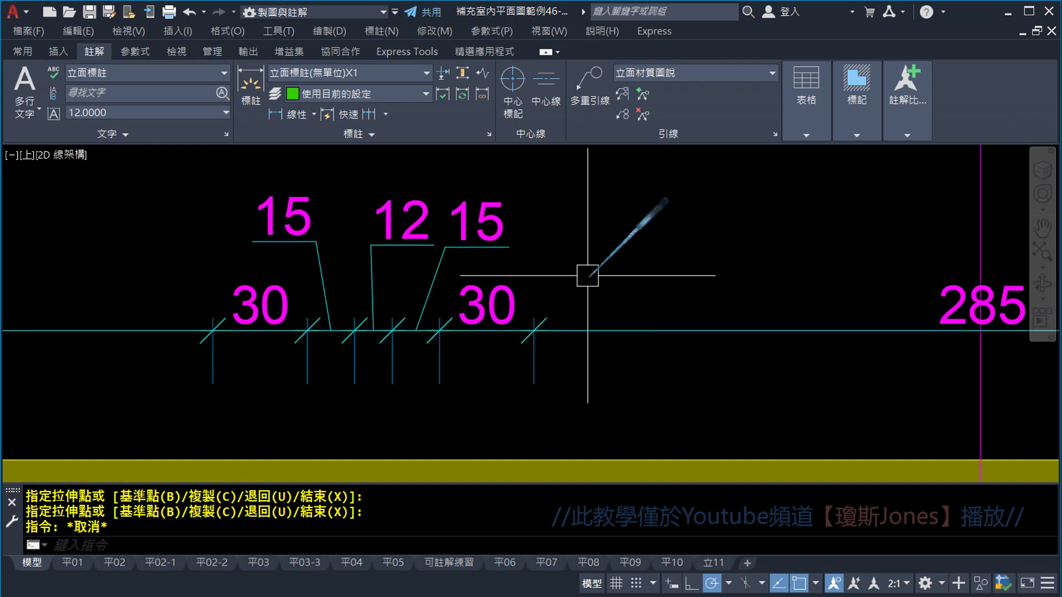
{"action": "mouse_move", "coordinate": [585, 279]}
{"action": "middle_mouse_down"}
{"action": "mouse_move", "coordinate": [695, 287]}
{"action": "mouse_move", "coordinate": [393, 294]}
{"action": "middle_mouse_up"}
{"action": "middle_click_drag", "start_coordinate": [694, 296], "coordinate": [575, 299]}
{"action": "scroll", "coordinate": [685, 303], "scroll_direction": "up", "scroll_amount": 3}
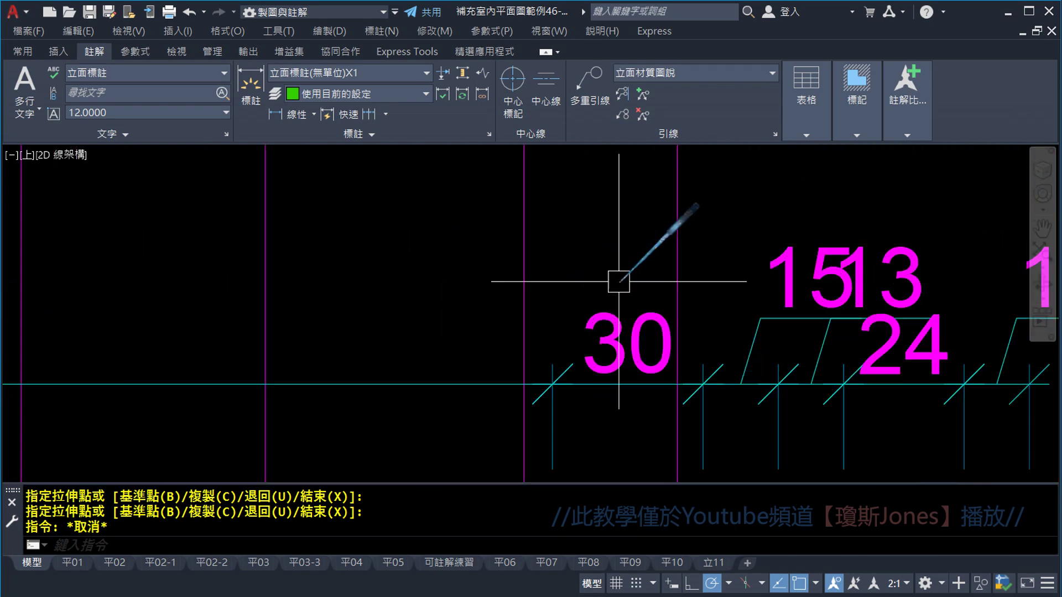
{"action": "left_click", "coordinate": [781, 298]}
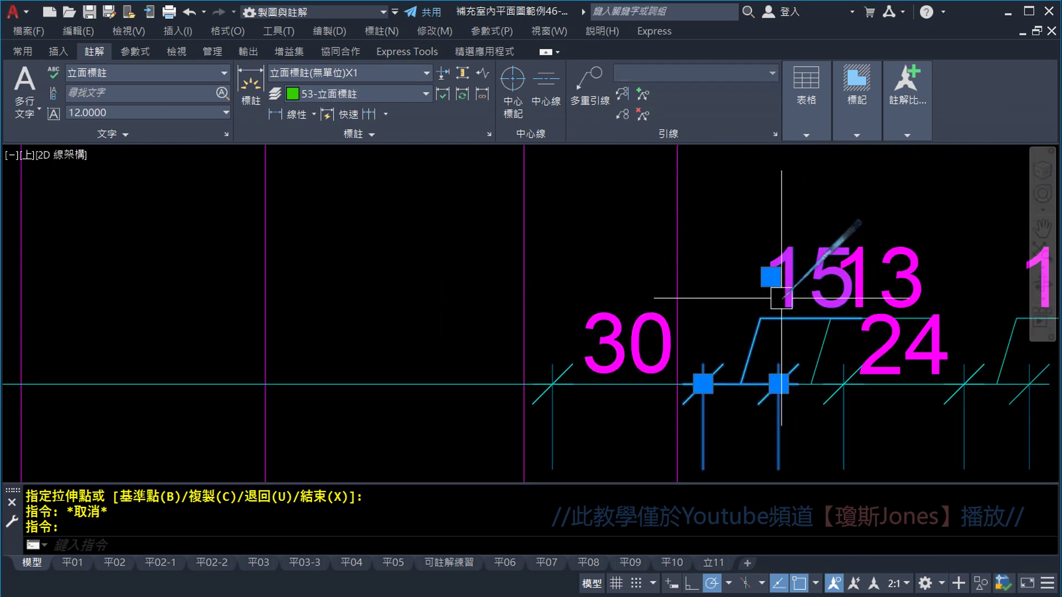
{"action": "left_click", "coordinate": [766, 268]}
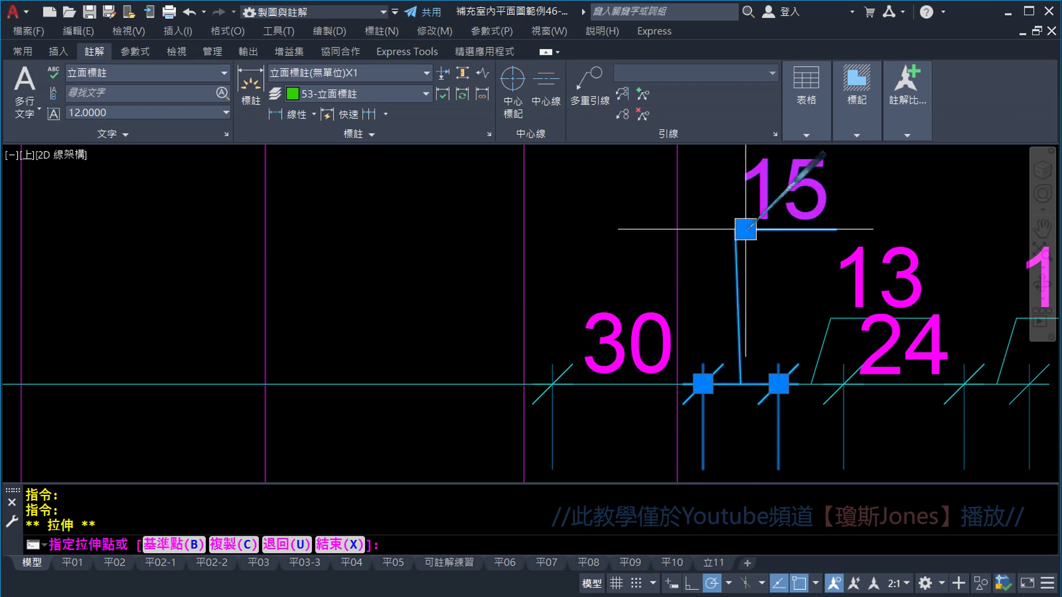
{"action": "key", "text": "Escape"}
{"action": "left_click", "coordinate": [856, 296]}
{"action": "left_click", "coordinate": [841, 277]}
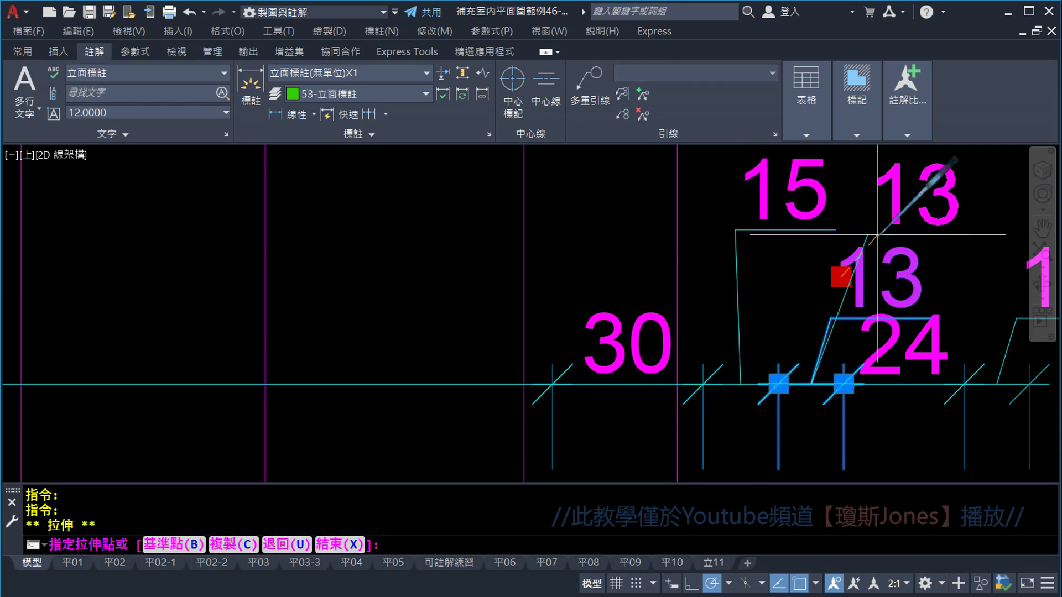
{"action": "scroll", "coordinate": [878, 230], "scroll_direction": "down", "scroll_amount": 4}
{"action": "key", "text": "Escape"}
Step: Move the small 13 text at the chain end up beside the other 13
{"action": "left_click", "coordinate": [749, 310]}
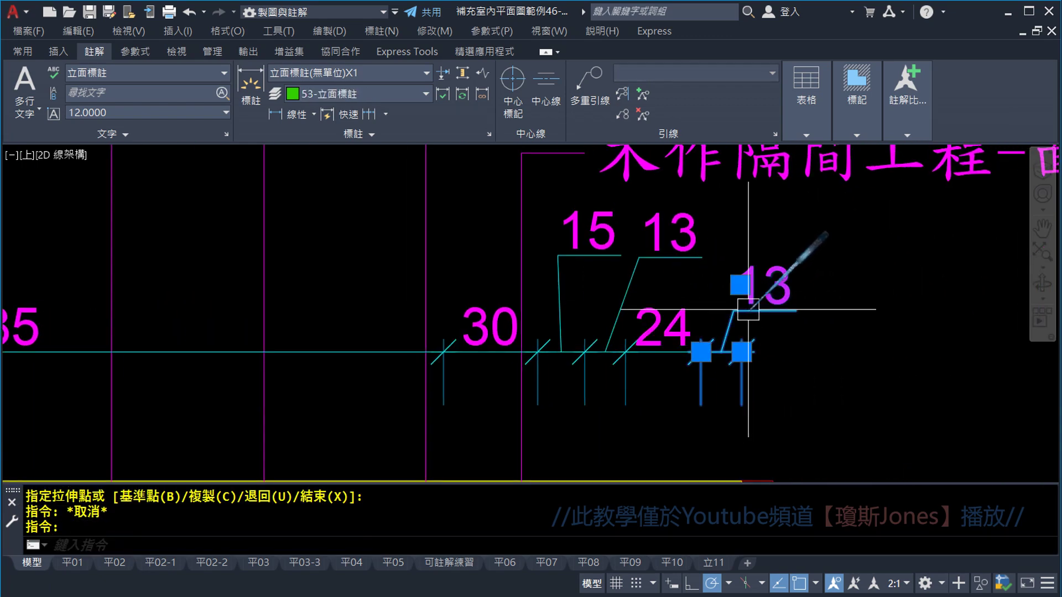
{"action": "left_click", "coordinate": [740, 285]}
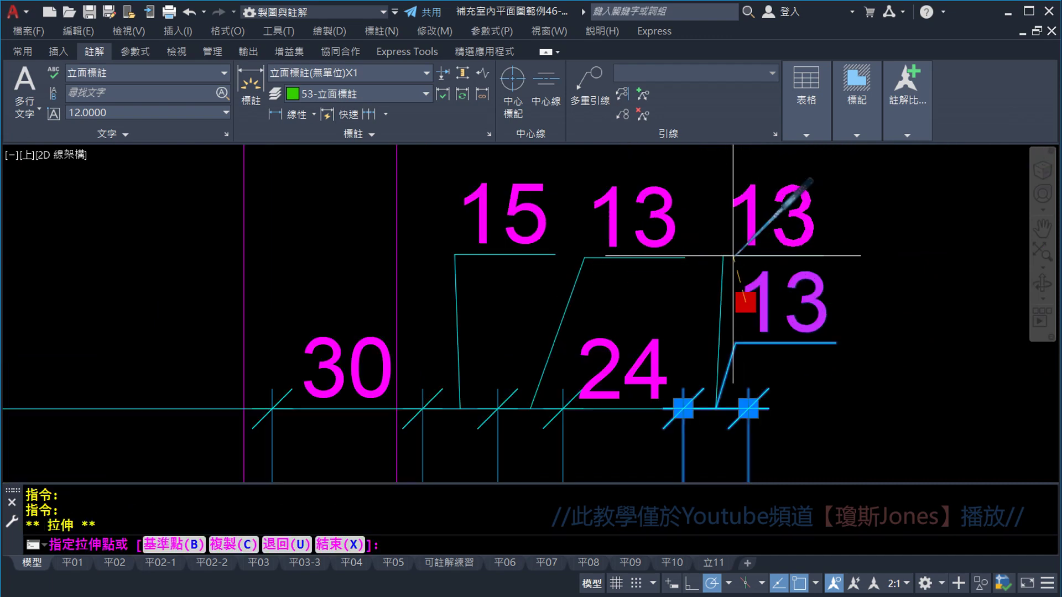
{"action": "left_click", "coordinate": [729, 252]}
{"action": "scroll", "coordinate": [737, 290], "scroll_direction": "down", "scroll_amount": 2}
{"action": "key", "text": "Escape"}
Step: Dimension the 17 floor slab on the right side of the kitchen wall
{"action": "scroll", "coordinate": [737, 290], "scroll_direction": "down", "scroll_amount": 3}
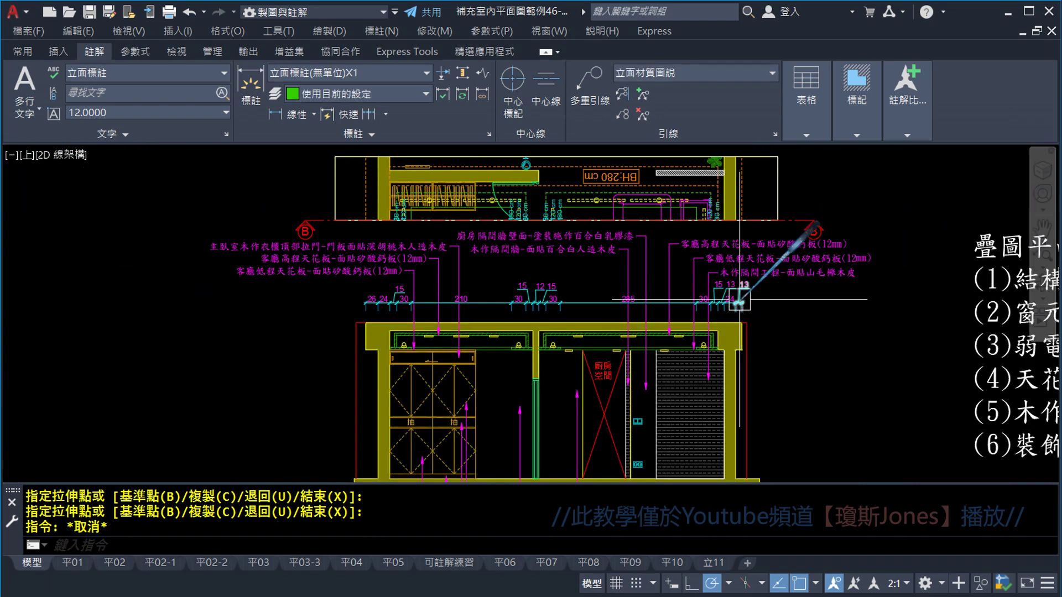
{"action": "scroll", "coordinate": [664, 303], "scroll_direction": "up", "scroll_amount": 1}
{"action": "scroll", "coordinate": [664, 303], "scroll_direction": "up", "scroll_amount": 1}
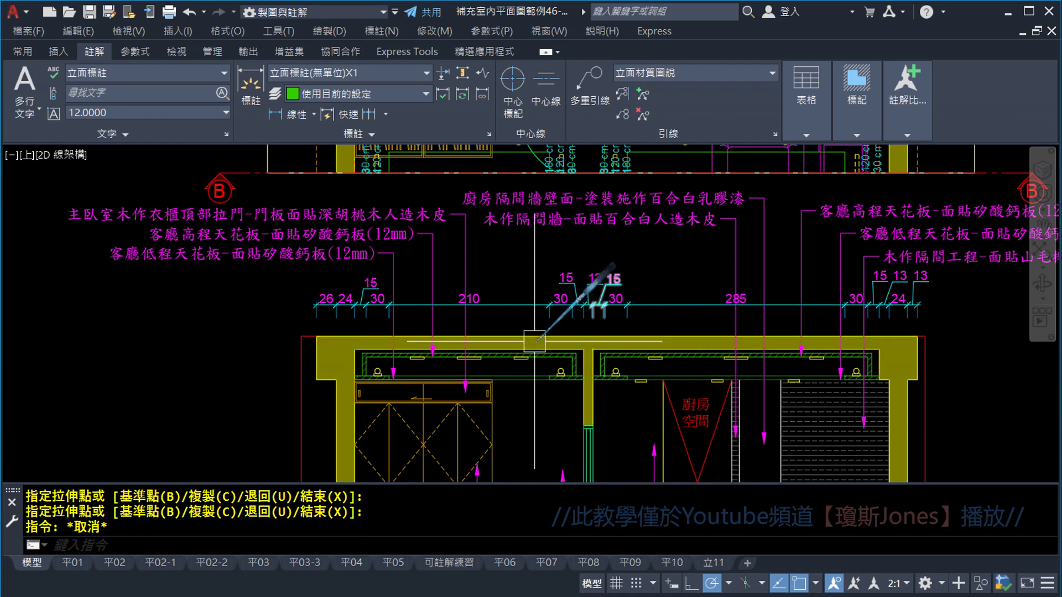
{"action": "middle_click_drag", "start_coordinate": [692, 426], "coordinate": [630, 218]}
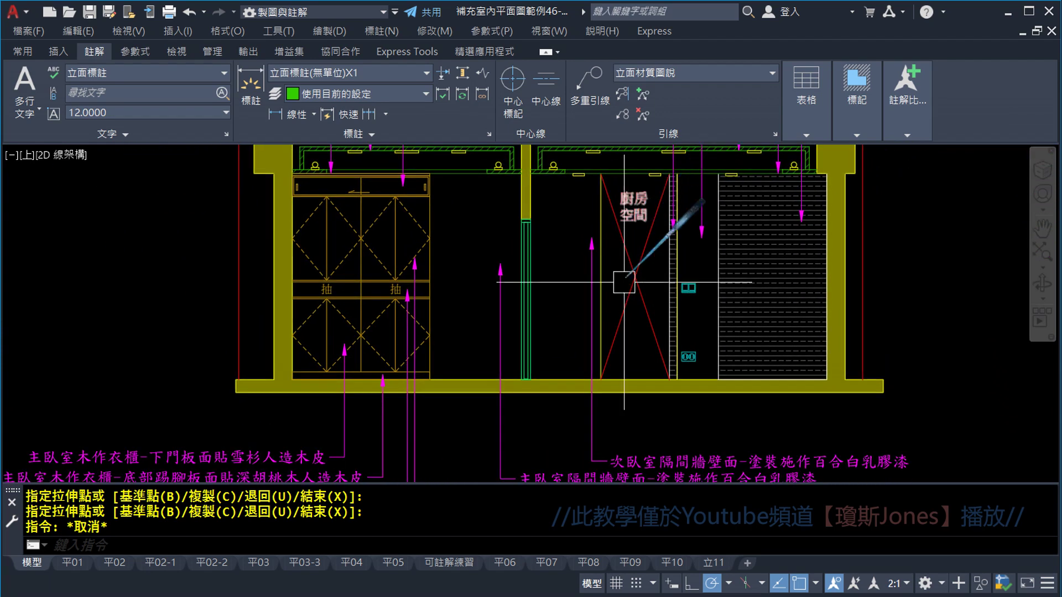
{"action": "scroll", "coordinate": [629, 297], "scroll_direction": "down", "scroll_amount": 1}
{"action": "scroll", "coordinate": [742, 225], "scroll_direction": "up", "scroll_amount": 1}
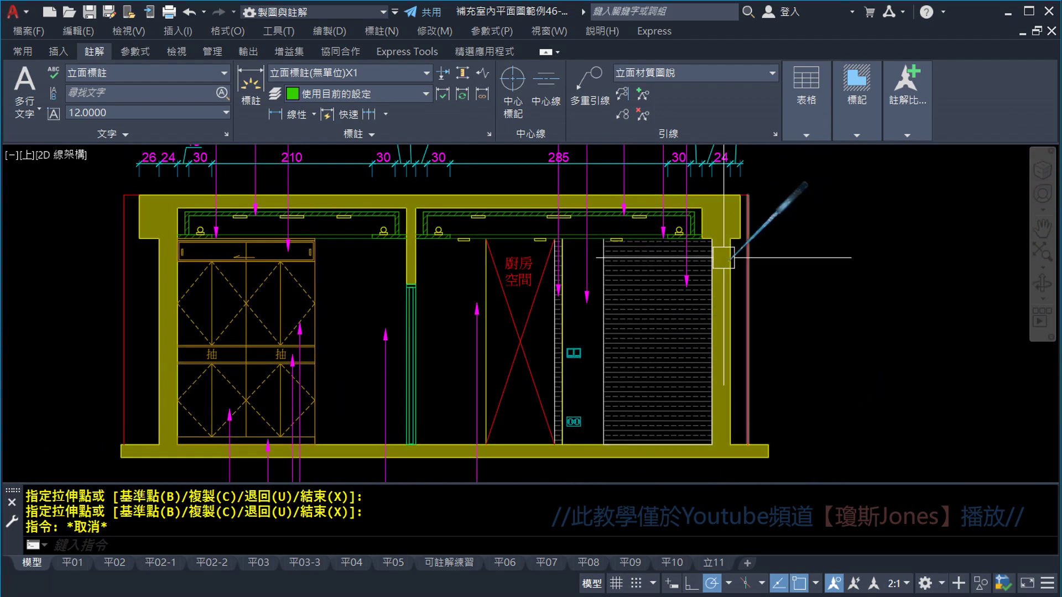
{"action": "left_click", "coordinate": [297, 115]}
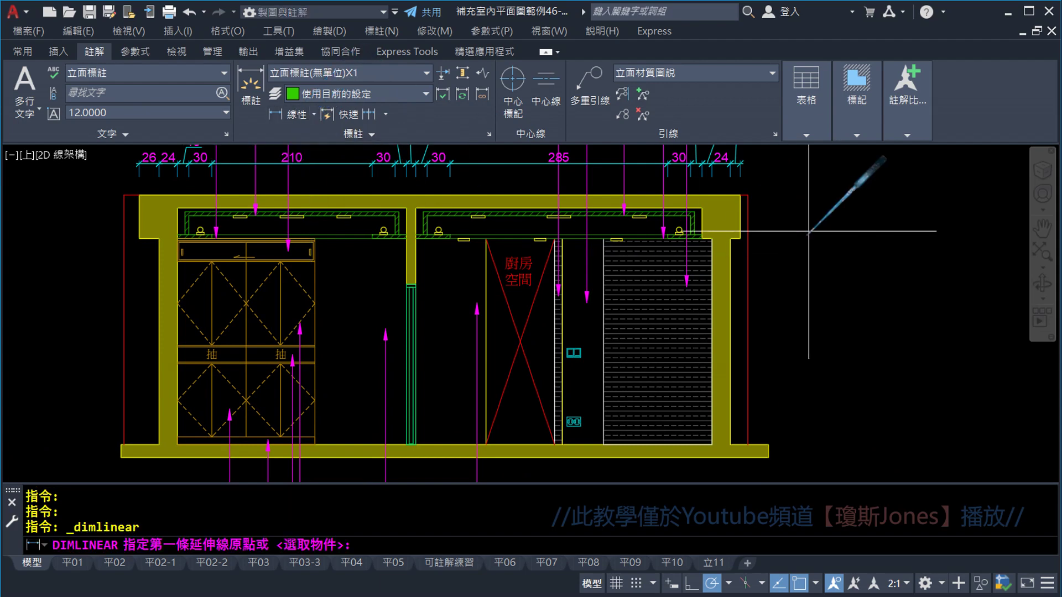
{"action": "scroll", "coordinate": [767, 201], "scroll_direction": "up", "scroll_amount": 6}
{"action": "scroll", "coordinate": [604, 195], "scroll_direction": "down", "scroll_amount": 3}
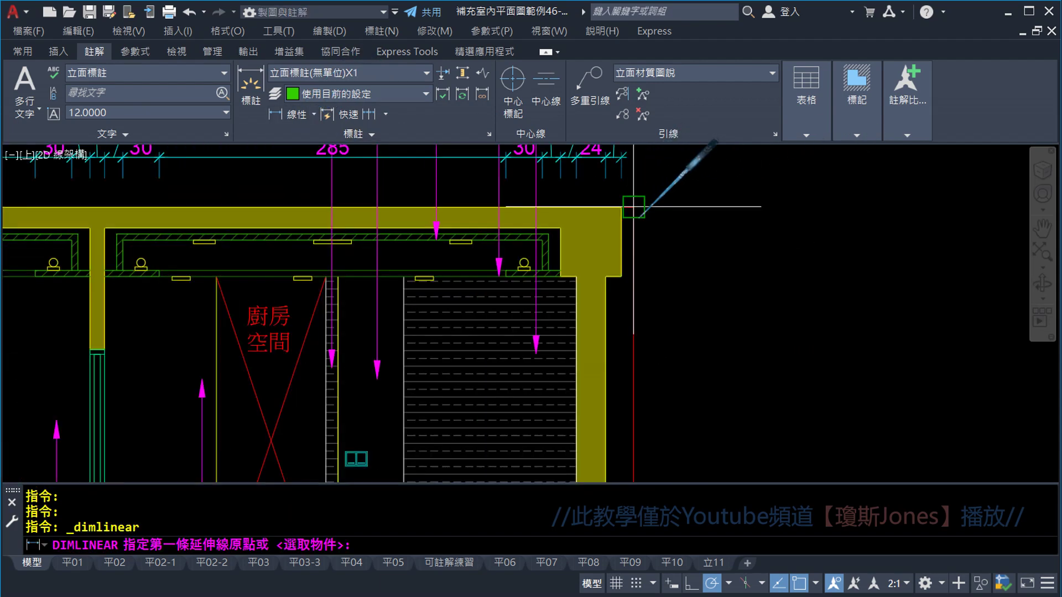
{"action": "scroll", "coordinate": [640, 407], "scroll_direction": "up", "scroll_amount": 4}
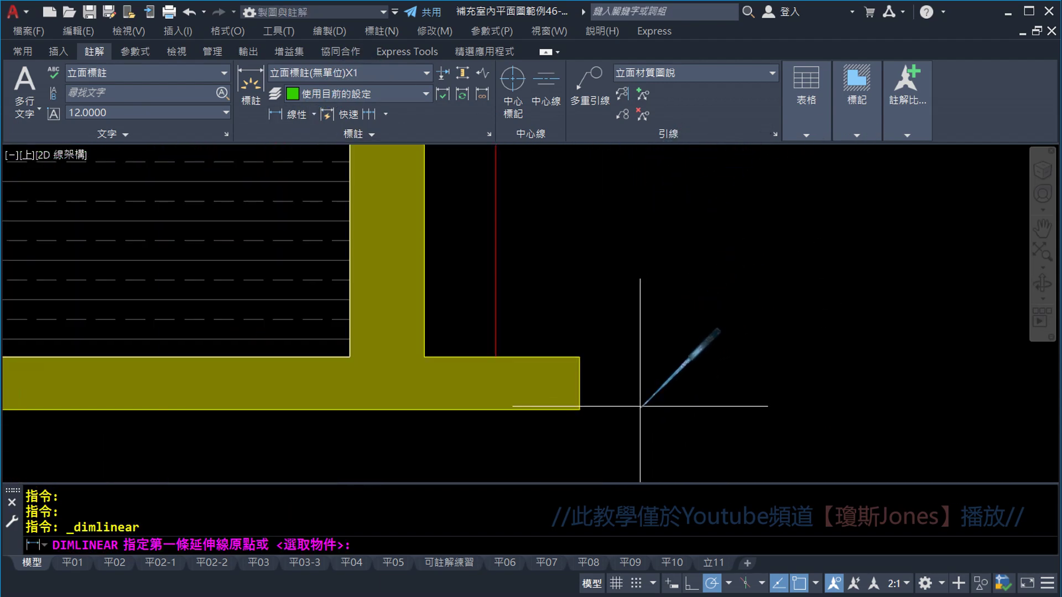
{"action": "left_click", "coordinate": [580, 410]}
{"action": "left_click", "coordinate": [579, 355]}
{"action": "scroll", "coordinate": [651, 381], "scroll_direction": "down", "scroll_amount": 2}
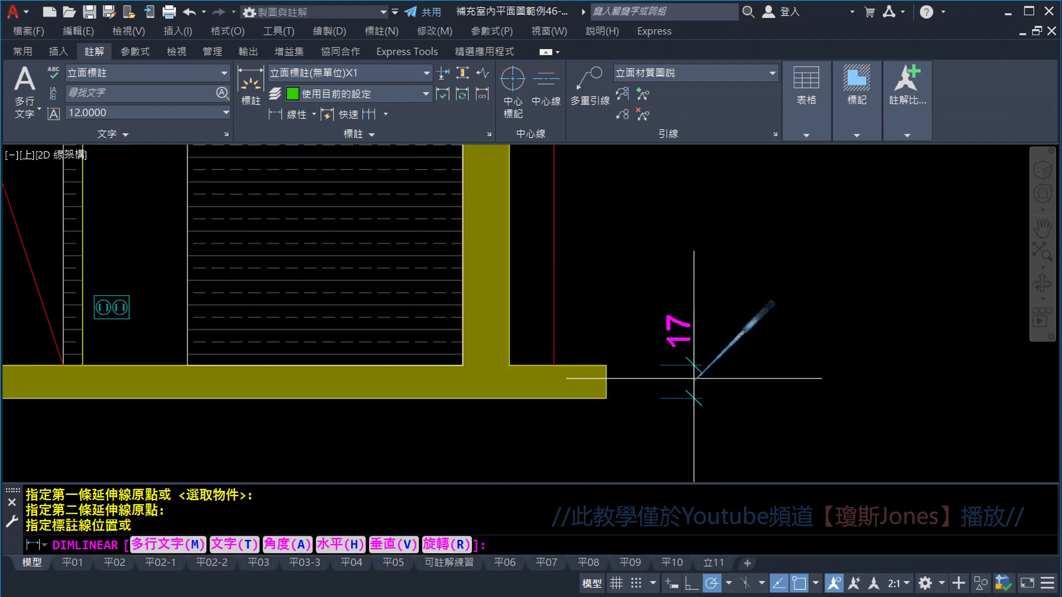
{"action": "left_click", "coordinate": [694, 378]}
{"action": "middle_click_drag", "start_coordinate": [653, 273], "coordinate": [657, 304]}
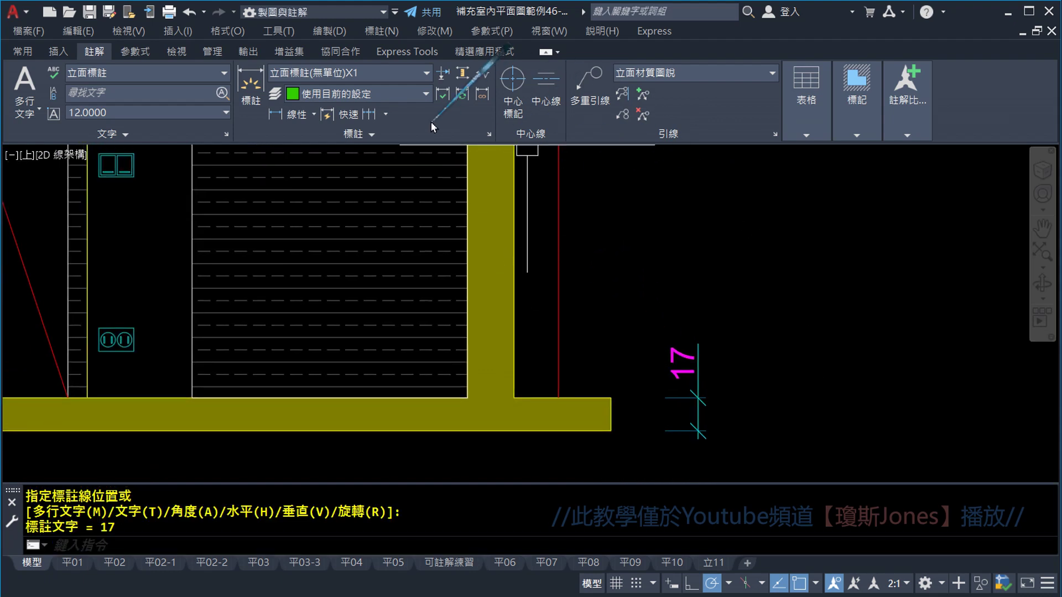
Step: Continue the right chain upward with 270, 40 and 17 dimensions
{"action": "left_click", "coordinate": [384, 115]}
{"action": "left_click", "coordinate": [397, 142]}
{"action": "scroll", "coordinate": [570, 221], "scroll_direction": "down", "scroll_amount": 2}
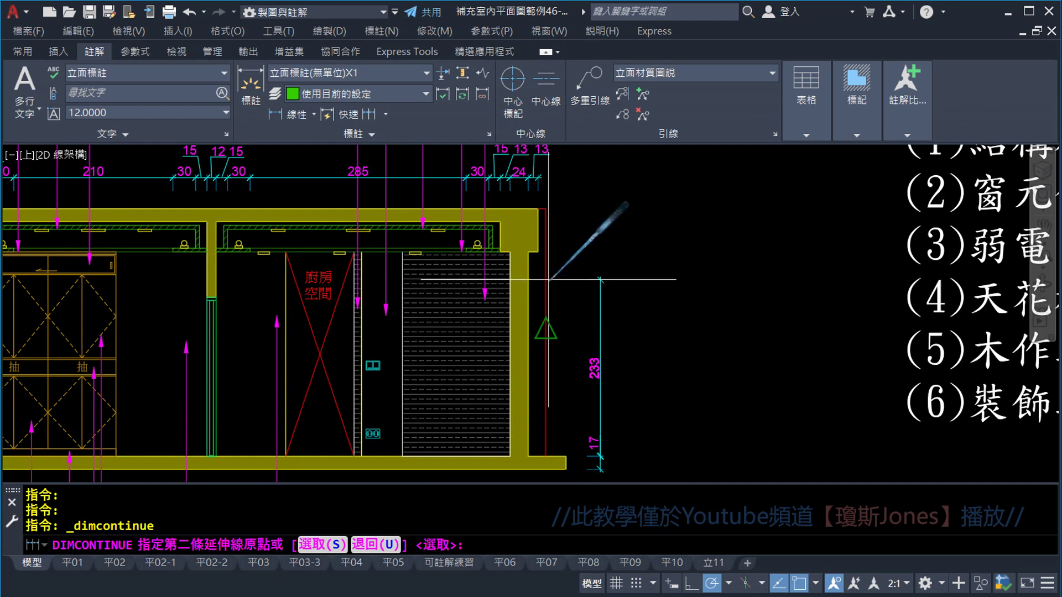
{"action": "scroll", "coordinate": [549, 279], "scroll_direction": "up", "scroll_amount": 3}
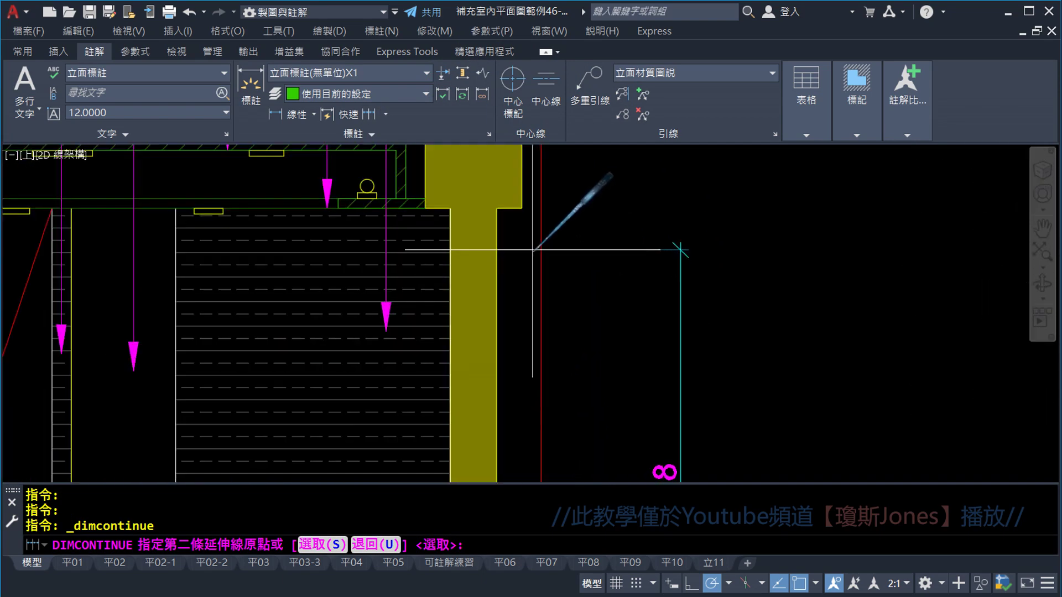
{"action": "left_click", "coordinate": [522, 208]}
{"action": "middle_click_drag", "start_coordinate": [521, 144], "coordinate": [562, 282]}
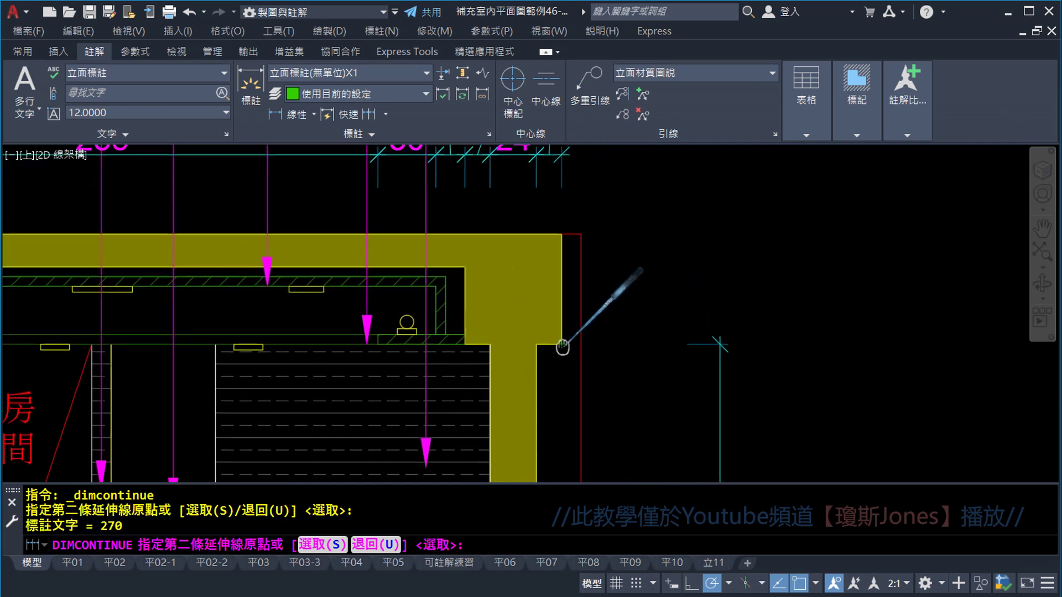
{"action": "left_click", "coordinate": [562, 268]}
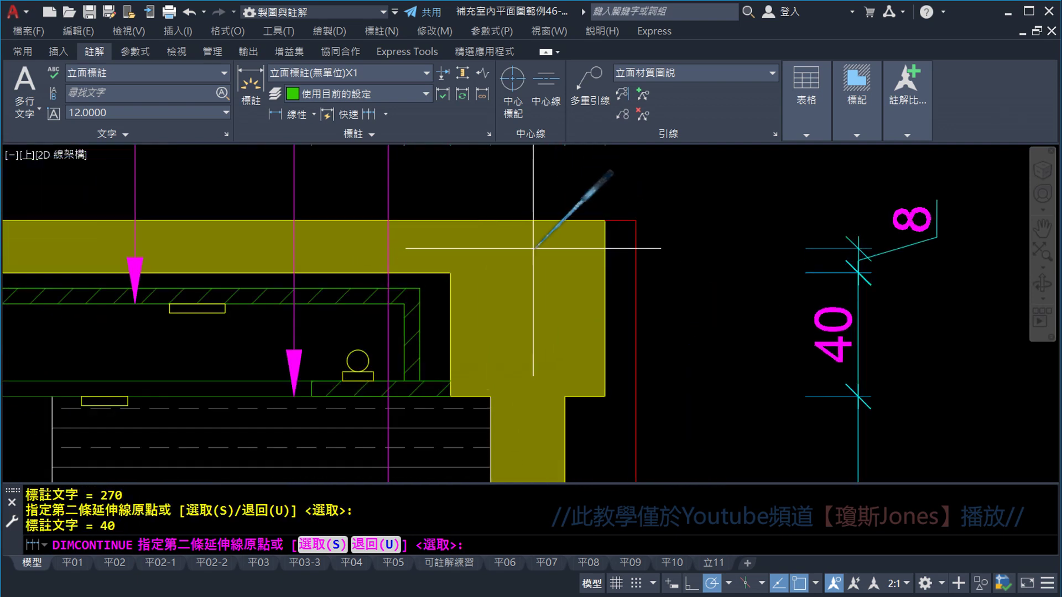
{"action": "left_click", "coordinate": [605, 220]}
{"action": "key", "text": "Escape"}
{"action": "key", "text": "Escape"}
{"action": "scroll", "coordinate": [693, 226], "scroll_direction": "down", "scroll_amount": 5}
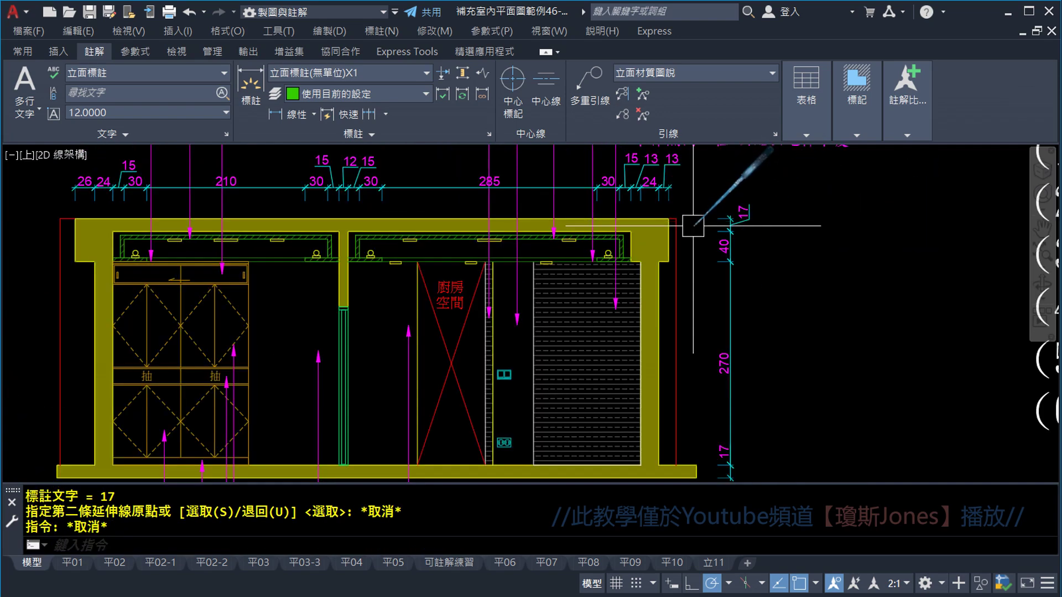
{"action": "middle_click_drag", "start_coordinate": [693, 226], "coordinate": [763, 249]}
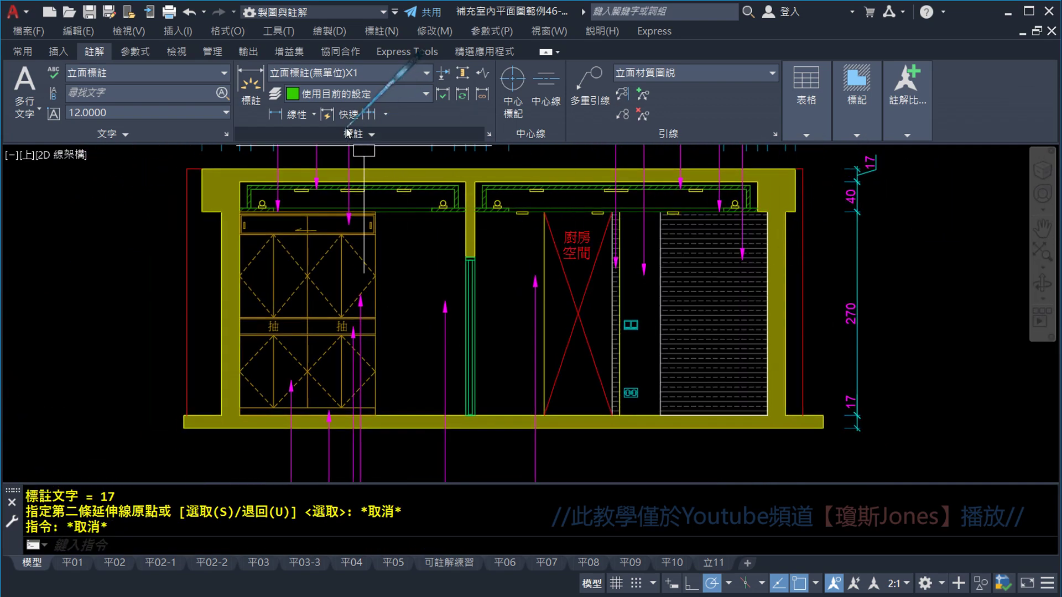
Step: Dimension the 17 floor slab on the left side of the wall
{"action": "left_click", "coordinate": [287, 114]}
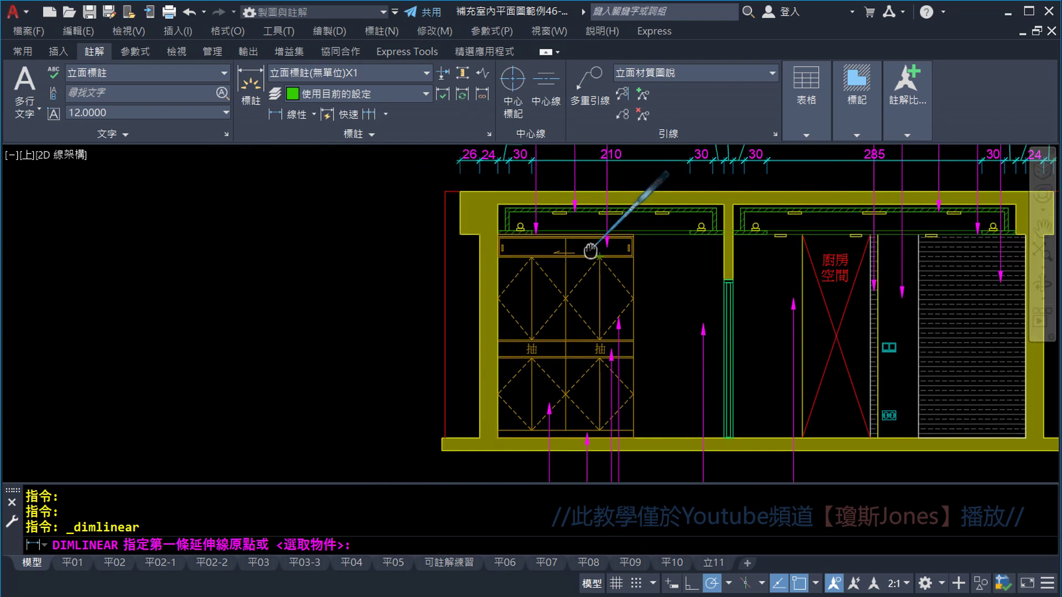
{"action": "scroll", "coordinate": [436, 456], "scroll_direction": "up", "scroll_amount": 5}
{"action": "scroll", "coordinate": [436, 457], "scroll_direction": "up", "scroll_amount": 3}
{"action": "left_click", "coordinate": [479, 435]}
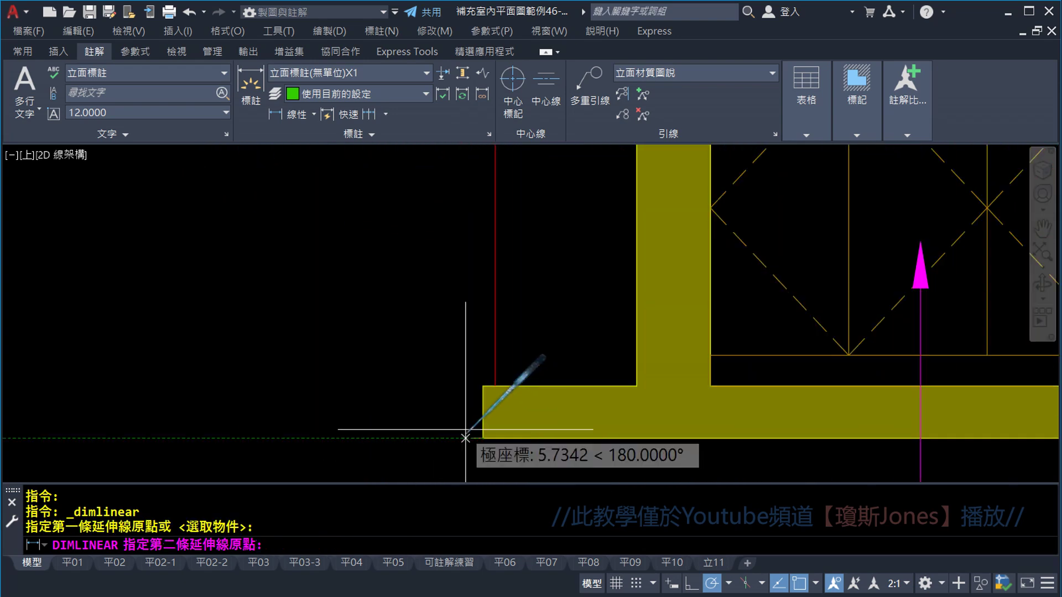
{"action": "left_click", "coordinate": [479, 388]}
{"action": "scroll", "coordinate": [475, 390], "scroll_direction": "down", "scroll_amount": 2}
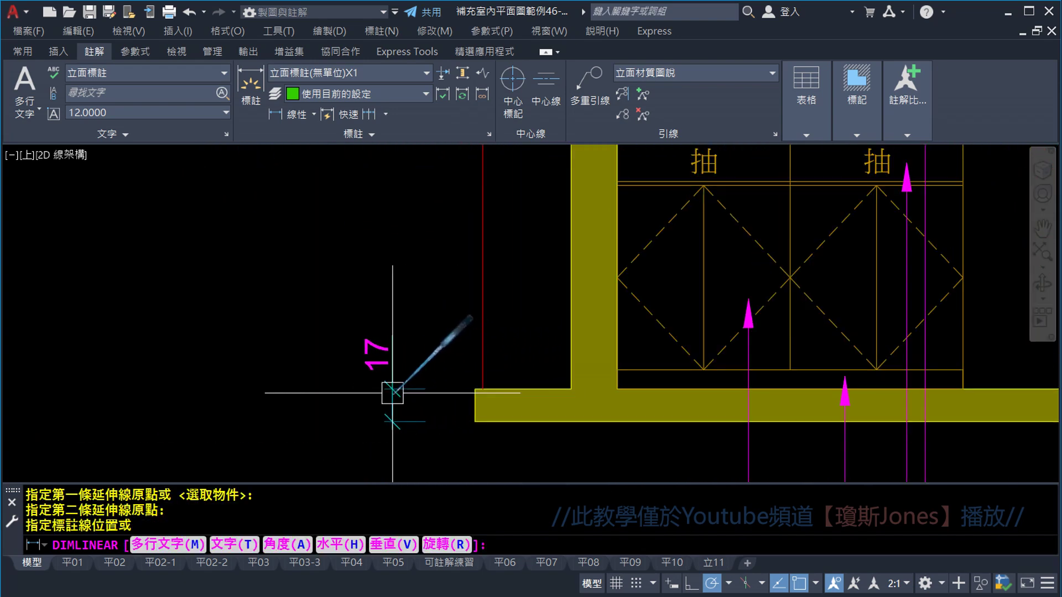
{"action": "left_click", "coordinate": [392, 393]}
Step: Continue the left chain upward with 270, 30 and 10 dimensions
{"action": "left_click", "coordinate": [385, 115]}
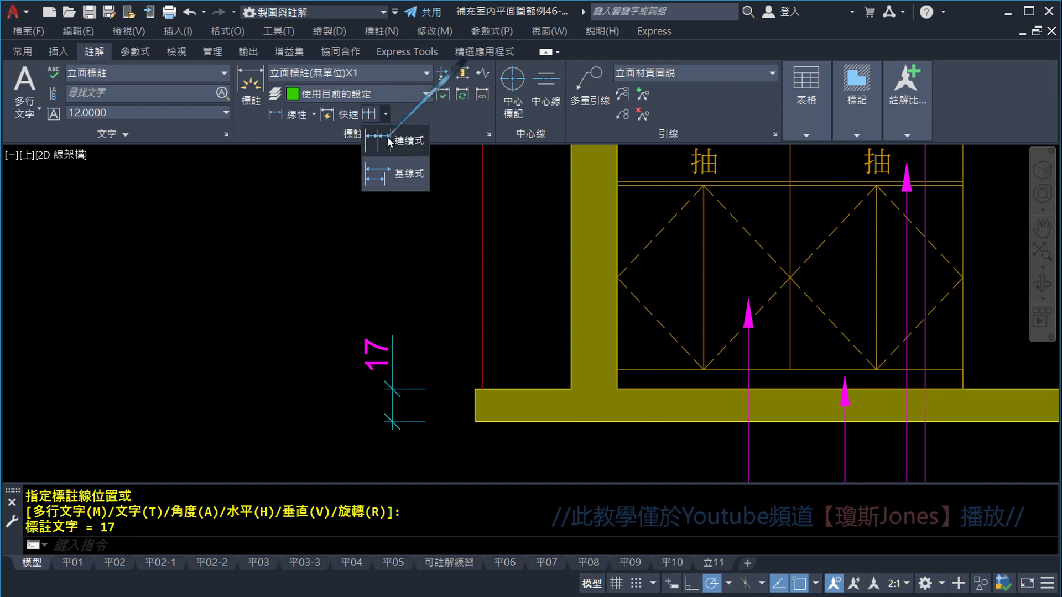
{"action": "left_click", "coordinate": [390, 143]}
{"action": "scroll", "coordinate": [552, 320], "scroll_direction": "down", "scroll_amount": 3}
{"action": "scroll", "coordinate": [552, 320], "scroll_direction": "down", "scroll_amount": 2}
{"action": "scroll", "coordinate": [552, 320], "scroll_direction": "up", "scroll_amount": 3}
{"action": "middle_click_drag", "start_coordinate": [552, 319], "coordinate": [566, 389]}
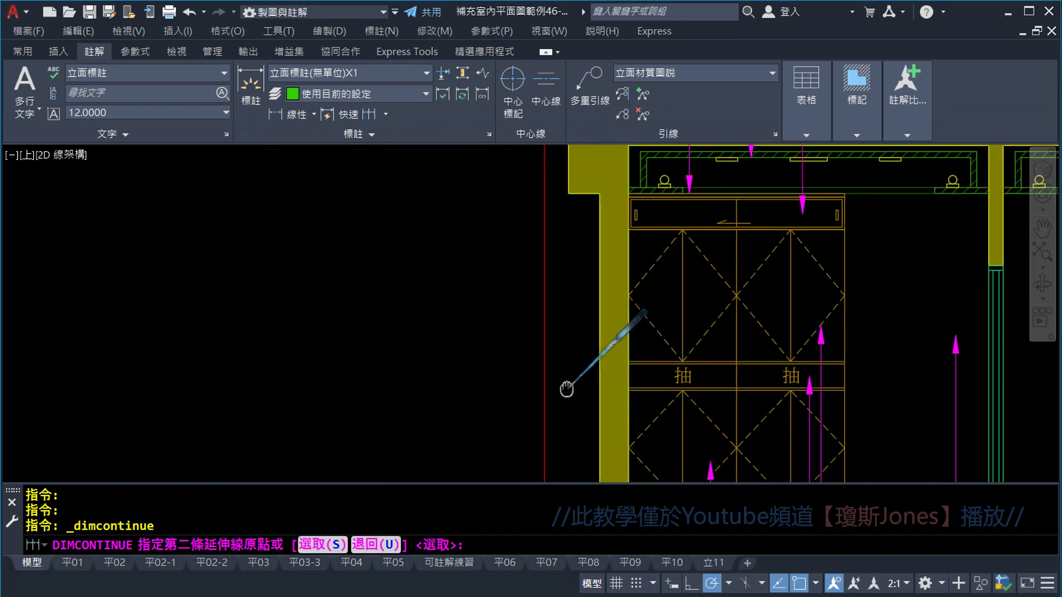
{"action": "scroll", "coordinate": [565, 332], "scroll_direction": "down", "scroll_amount": 2}
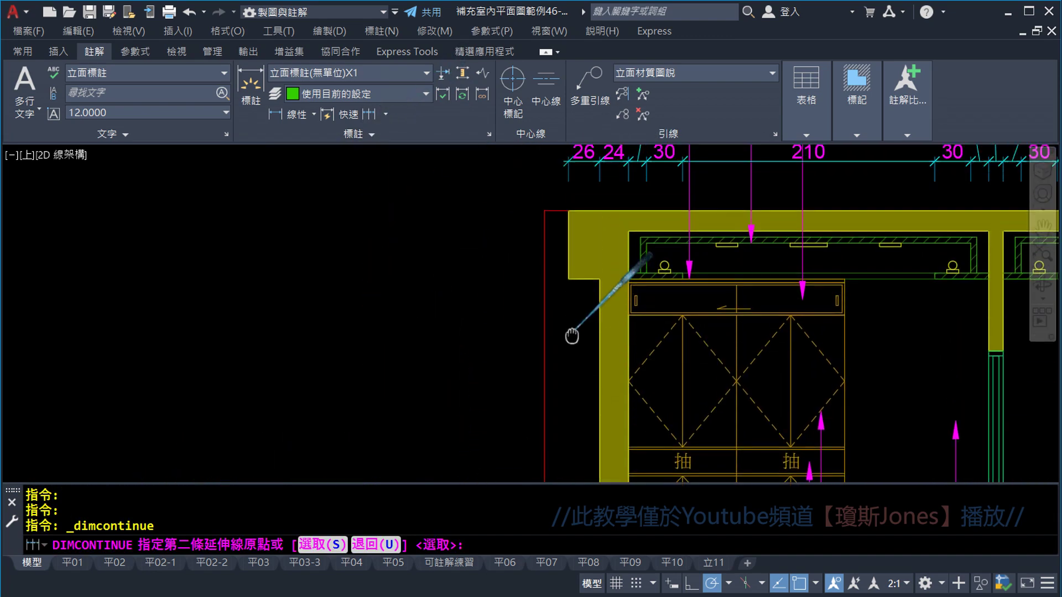
{"action": "scroll", "coordinate": [564, 332], "scroll_direction": "up", "scroll_amount": 4}
{"action": "left_click", "coordinate": [562, 242]}
{"action": "middle_click_drag", "start_coordinate": [562, 242], "coordinate": [551, 412]}
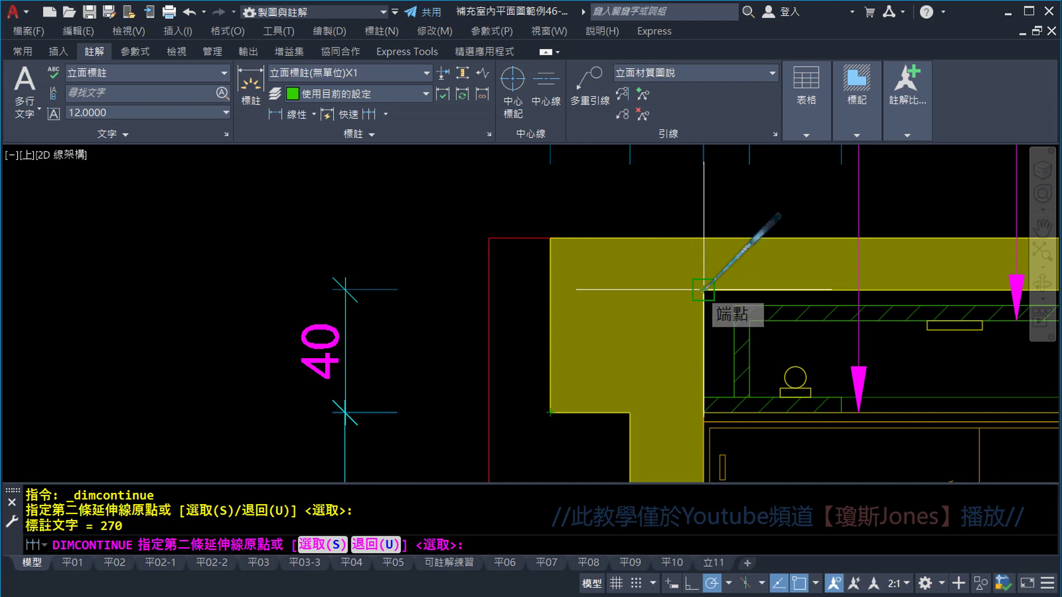
{"action": "left_click", "coordinate": [749, 320]}
{"action": "left_click", "coordinate": [704, 290]}
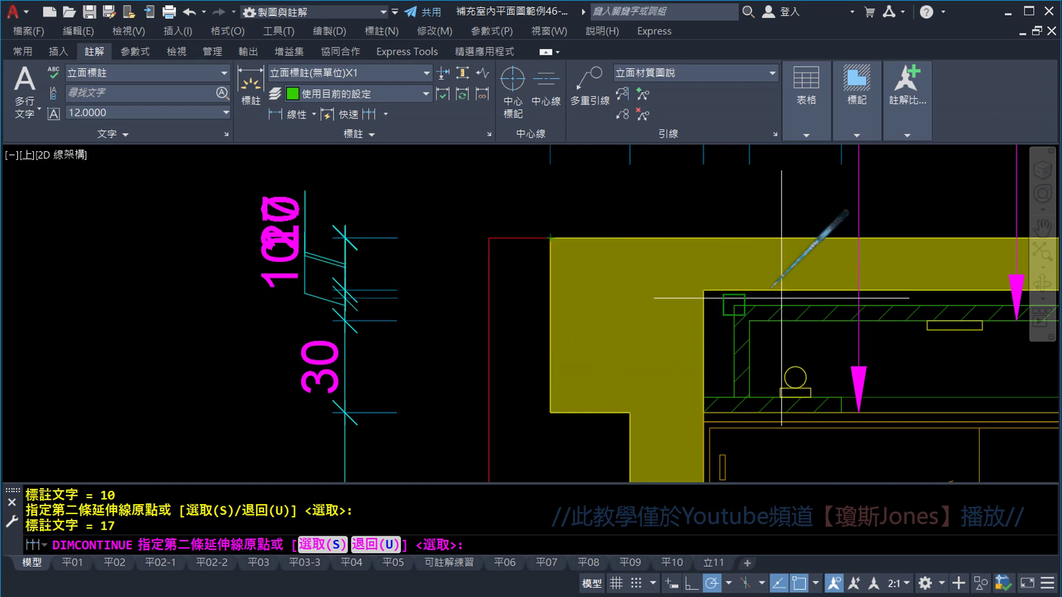
{"action": "key", "text": "Escape"}
{"action": "key", "text": "Escape"}
{"action": "scroll", "coordinate": [428, 268], "scroll_direction": "up", "scroll_amount": 2}
Step: Move the overlapping 10 dimension text clear of the 17
{"action": "left_click", "coordinate": [411, 265]}
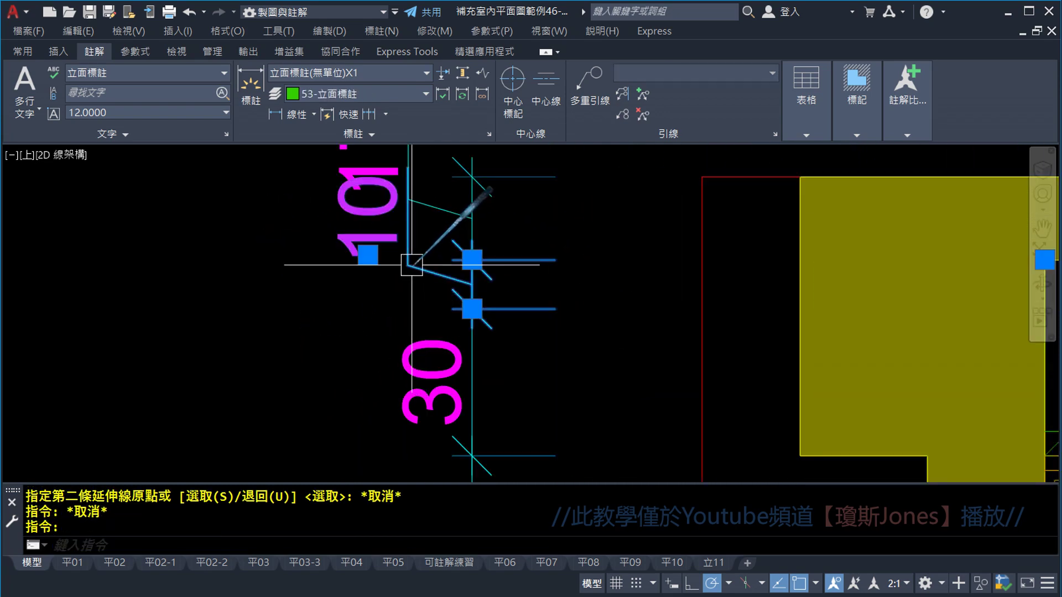
{"action": "left_click", "coordinate": [368, 255]}
{"action": "left_click", "coordinate": [379, 302]}
{"action": "key", "text": "Escape"}
Step: Move the bottom 17 dimension text lower, clear of the left chain
{"action": "scroll", "coordinate": [439, 360], "scroll_direction": "down", "scroll_amount": 1}
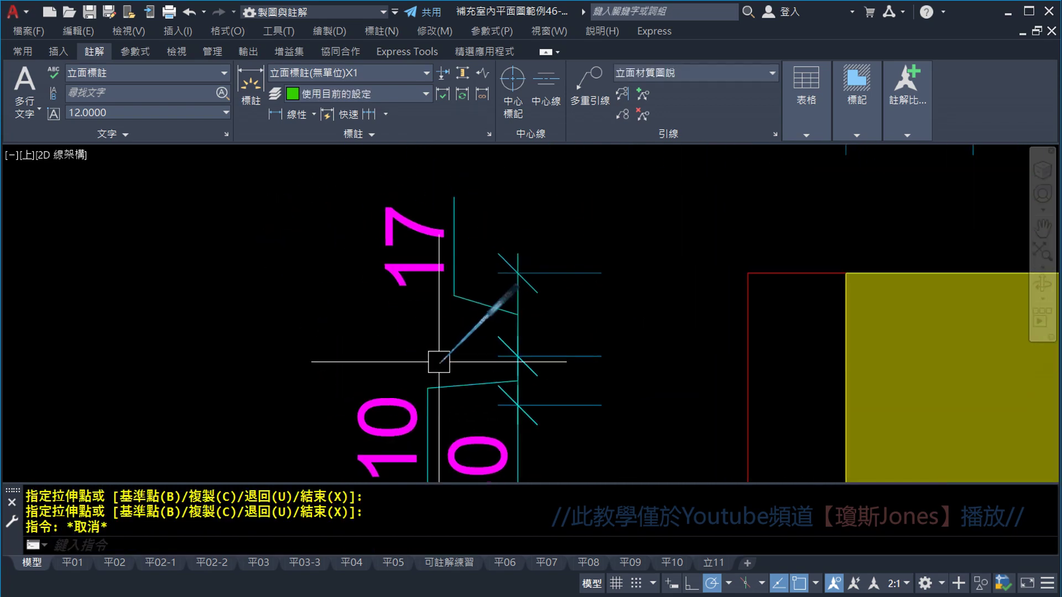
{"action": "scroll", "coordinate": [448, 306], "scroll_direction": "down", "scroll_amount": 3}
{"action": "middle_click_drag", "start_coordinate": [540, 350], "coordinate": [540, 230]}
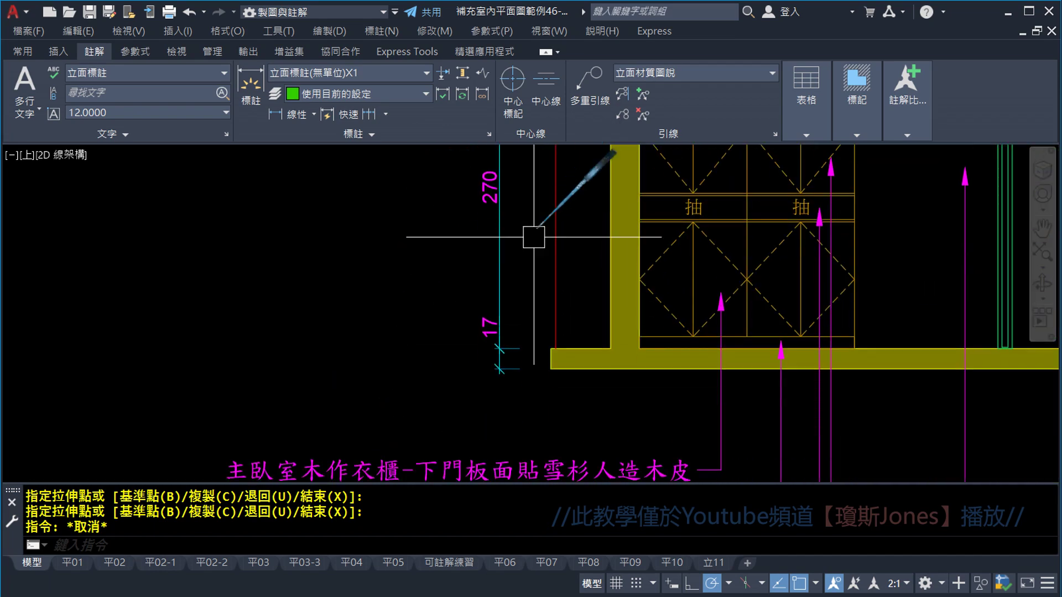
{"action": "scroll", "coordinate": [525, 339], "scroll_direction": "up", "scroll_amount": 5}
{"action": "left_click", "coordinate": [510, 325]}
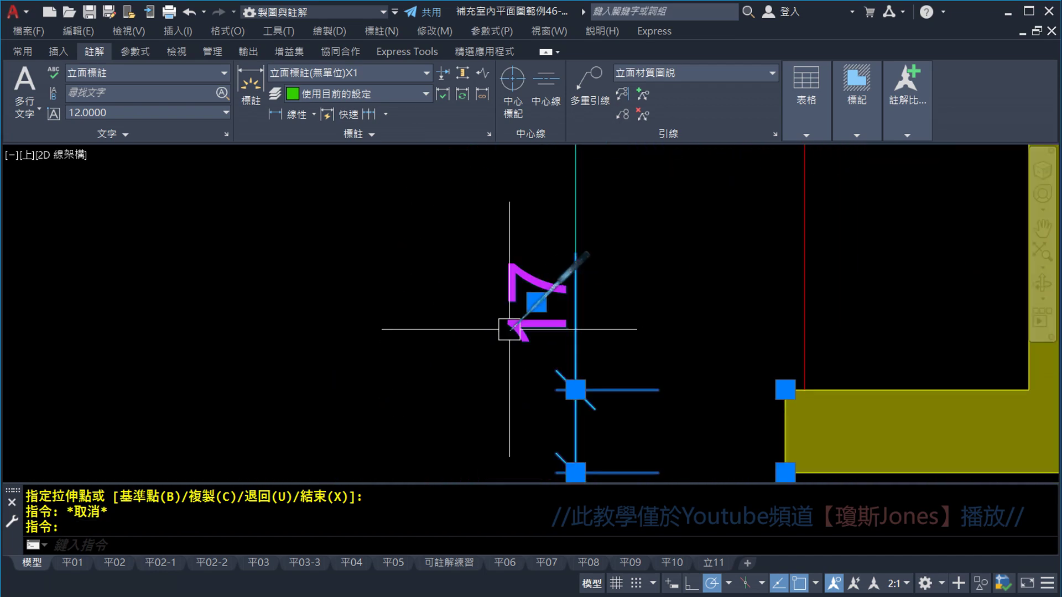
{"action": "left_click", "coordinate": [536, 303]}
{"action": "left_click", "coordinate": [572, 429]}
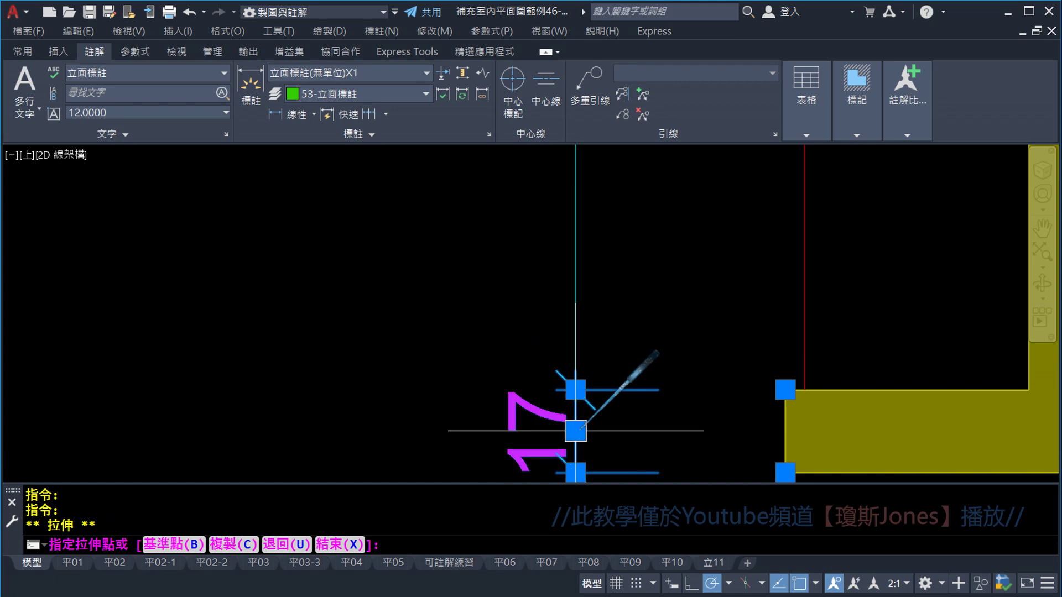
{"action": "key", "text": "Escape"}
{"action": "scroll", "coordinate": [461, 365], "scroll_direction": "down", "scroll_amount": 3}
{"action": "scroll", "coordinate": [461, 365], "scroll_direction": "down", "scroll_amount": 3}
{"action": "scroll", "coordinate": [627, 367], "scroll_direction": "down", "scroll_amount": 3}
{"action": "scroll", "coordinate": [739, 349], "scroll_direction": "up", "scroll_amount": 3}
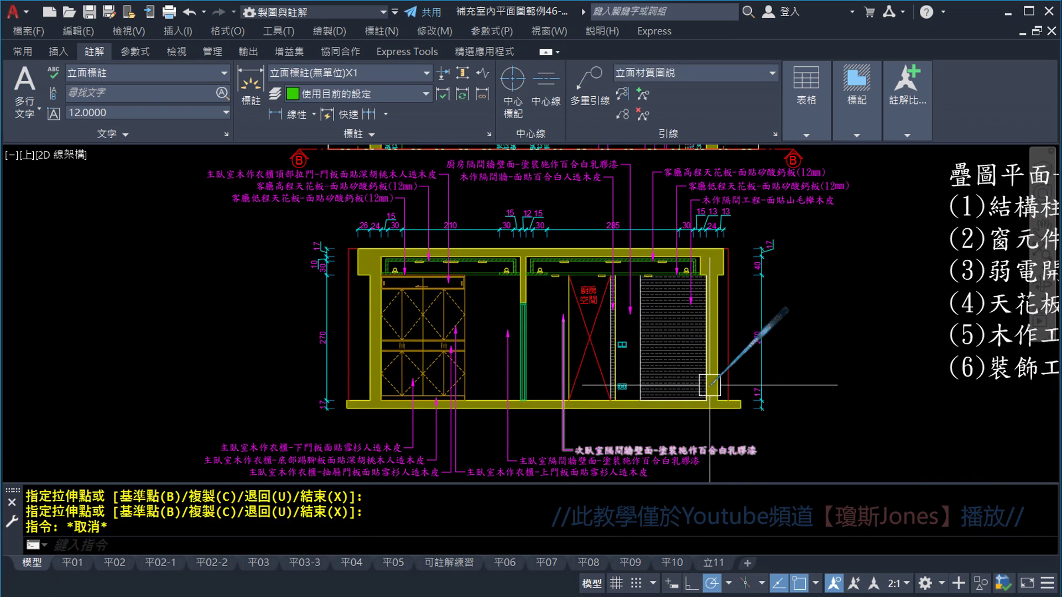
{"action": "scroll", "coordinate": [796, 224], "scroll_direction": "up", "scroll_amount": 2}
{"action": "scroll", "coordinate": [794, 194], "scroll_direction": "up", "scroll_amount": 2}
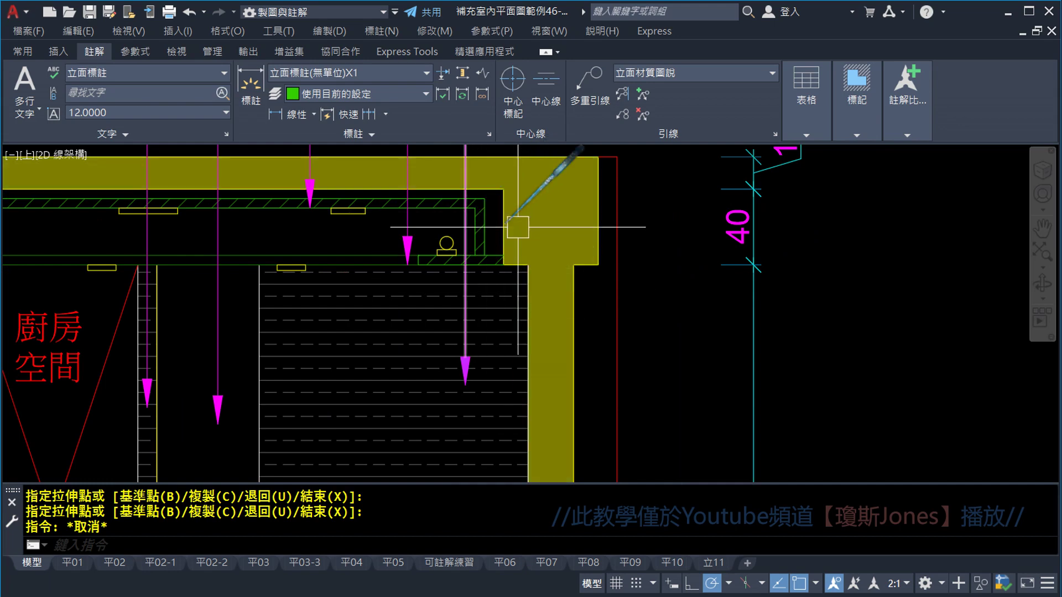
Step: Erase the old 40 and 7 dimensions beside the right ceiling corner
{"action": "middle_click_drag", "start_coordinate": [518, 226], "coordinate": [497, 305]}
{"action": "left_click_drag", "start_coordinate": [711, 237], "coordinate": [735, 260]}
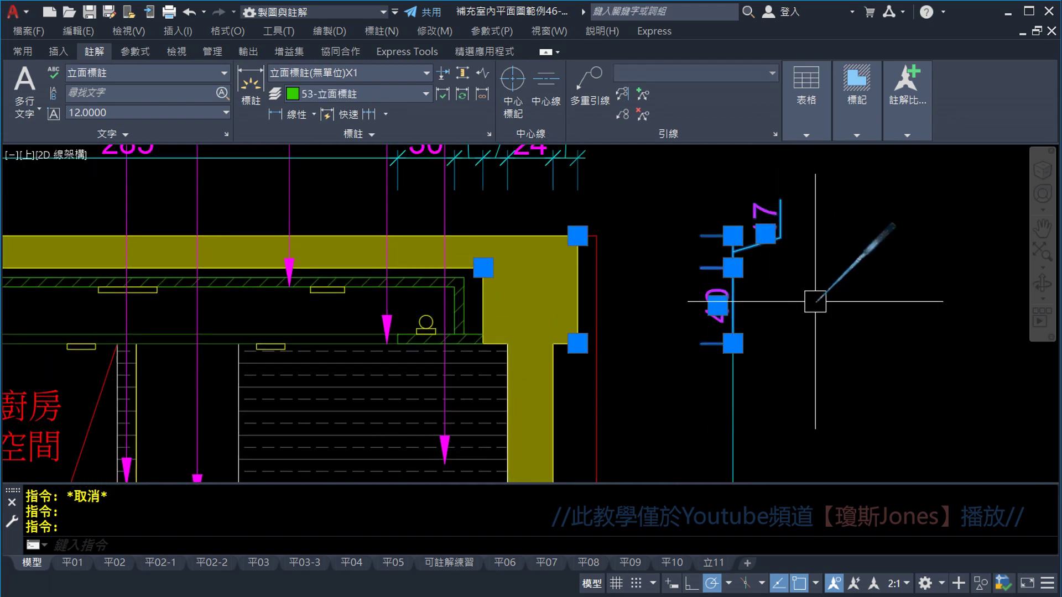
{"action": "key", "text": "Delete"}
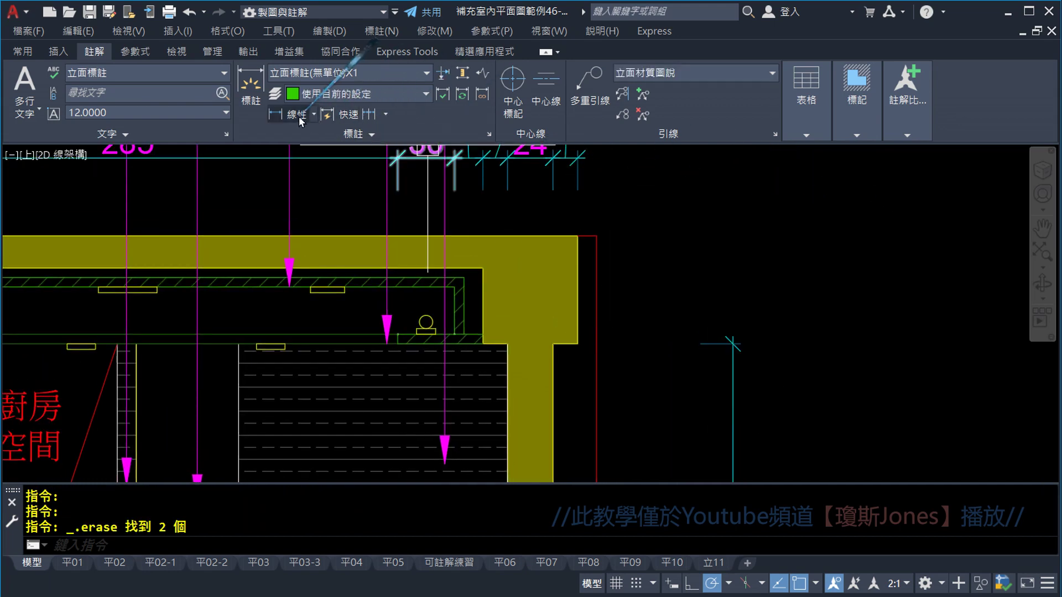
{"action": "left_click", "coordinate": [283, 114]}
{"action": "scroll", "coordinate": [667, 292], "scroll_direction": "up", "scroll_amount": 2}
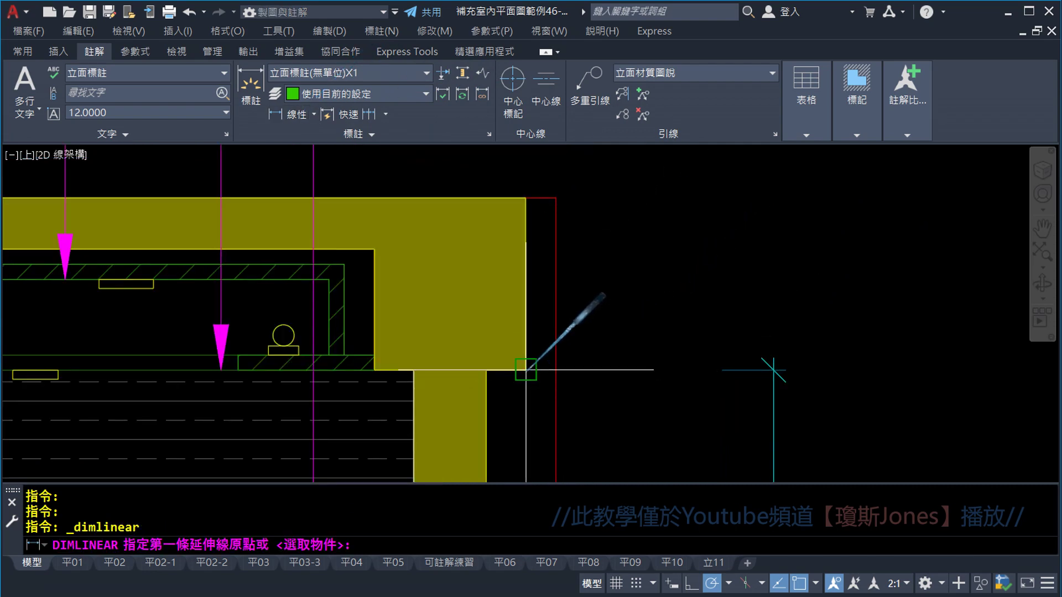
{"action": "left_click", "coordinate": [525, 370]}
{"action": "scroll", "coordinate": [332, 290], "scroll_direction": "up", "scroll_amount": 2}
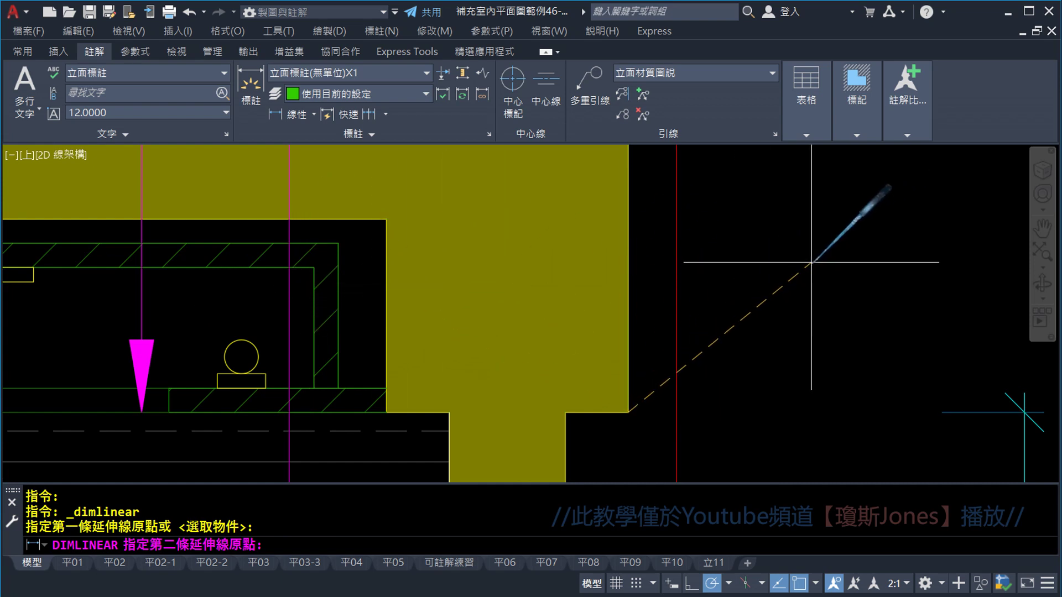
{"action": "key", "text": "Escape"}
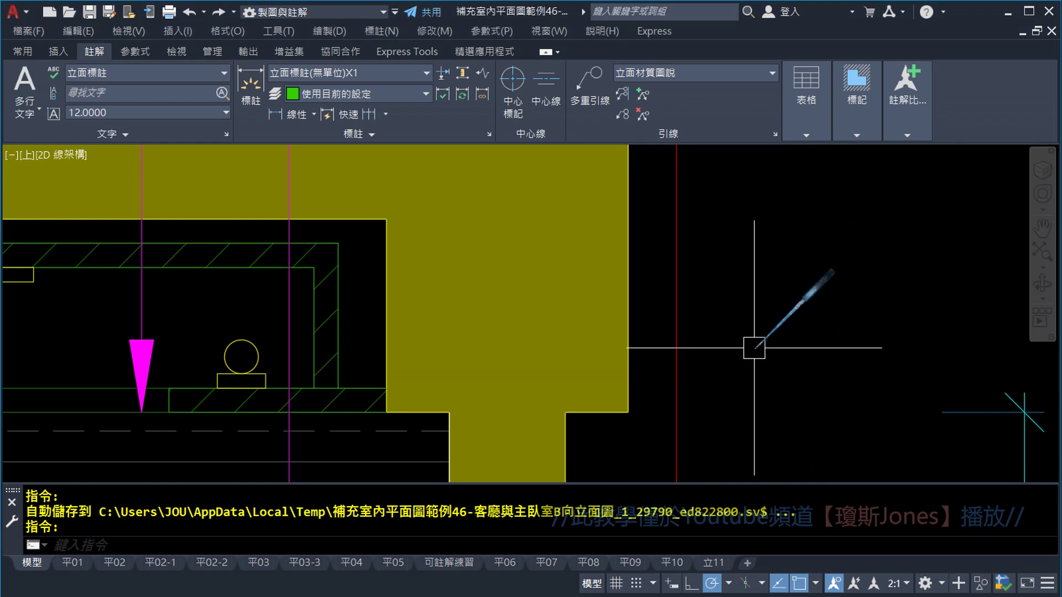
Step: Add a 30 linear dimension from the wall corner to the ceiling corner
{"action": "left_click", "coordinate": [314, 115]}
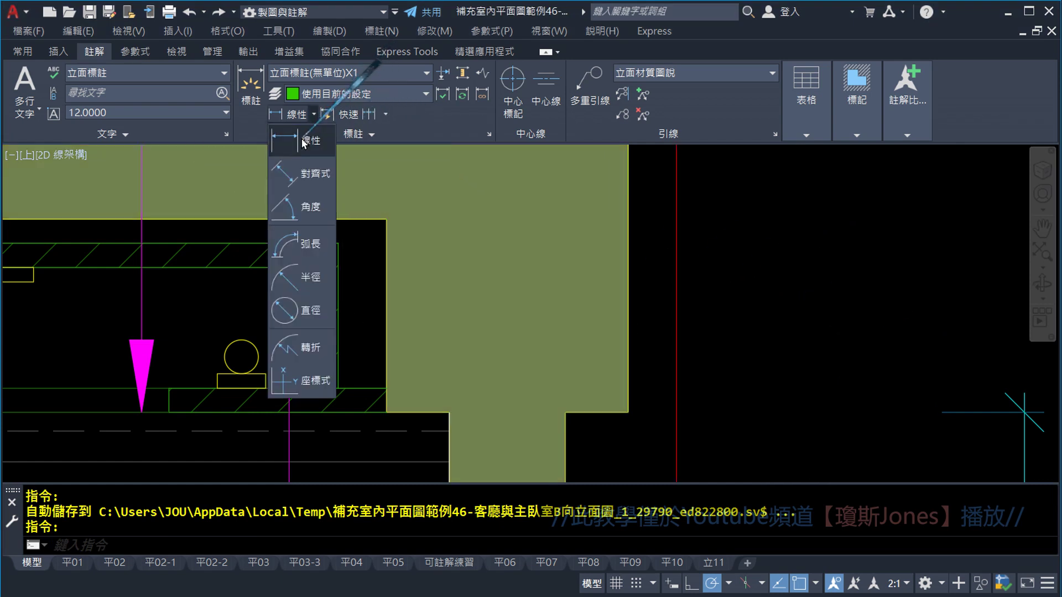
{"action": "left_click", "coordinate": [301, 138]}
{"action": "mouse_move", "coordinate": [778, 310]}
{"action": "middle_mouse_down"}
{"action": "mouse_move", "coordinate": [642, 279]}
{"action": "mouse_move", "coordinate": [694, 259]}
{"action": "middle_mouse_up"}
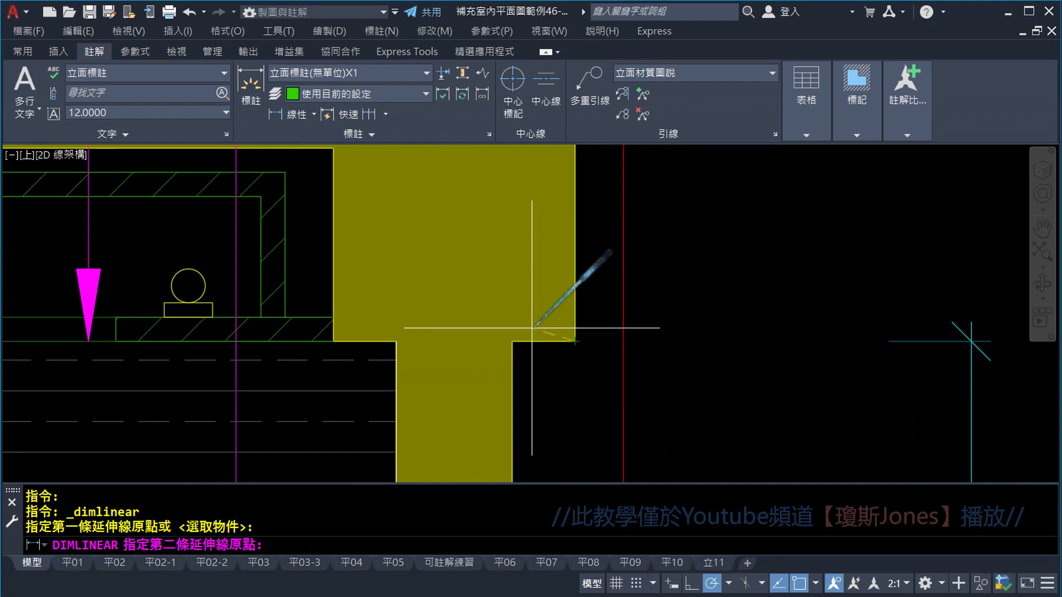
{"action": "mouse_move", "coordinate": [332, 342]}
{"action": "middle_mouse_down"}
{"action": "mouse_move", "coordinate": [491, 357]}
{"action": "mouse_move", "coordinate": [538, 372]}
{"action": "middle_mouse_up"}
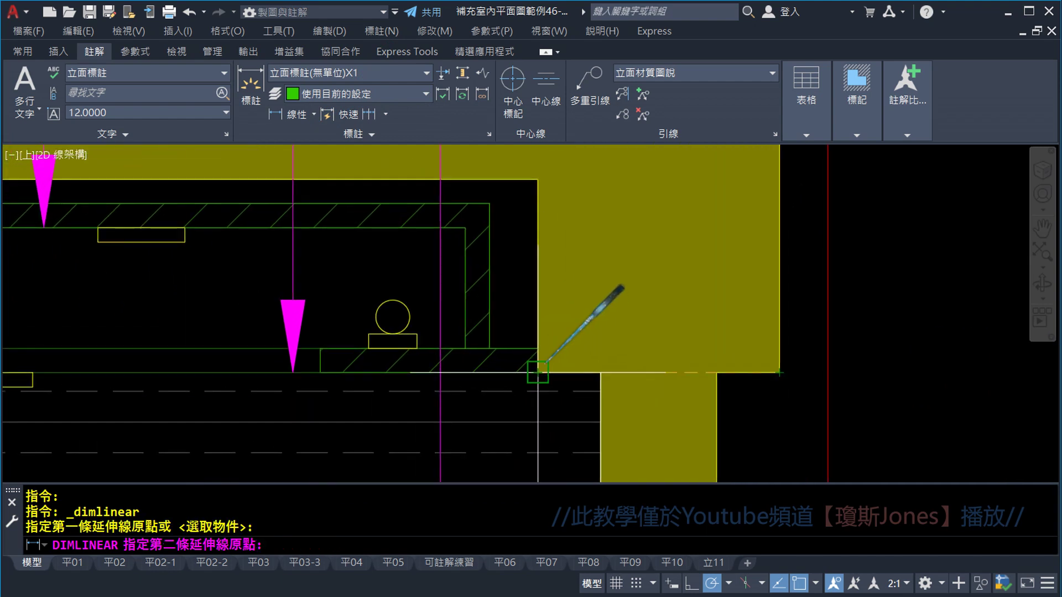
{"action": "left_click", "coordinate": [465, 227]}
{"action": "scroll", "coordinate": [465, 226], "scroll_direction": "down", "scroll_amount": 2}
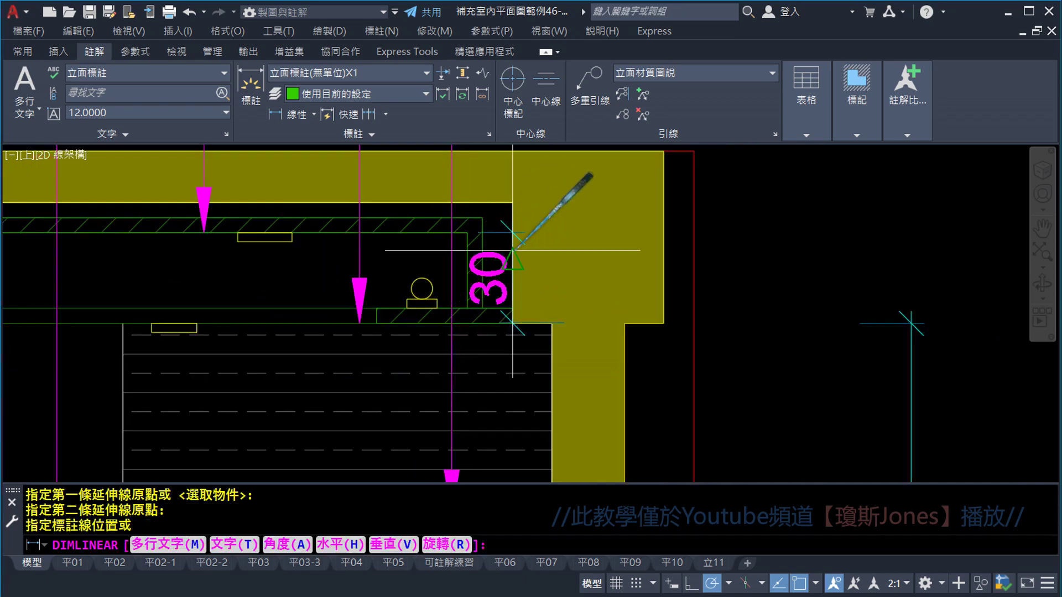
{"action": "middle_click_drag", "start_coordinate": [793, 321], "coordinate": [468, 368]}
{"action": "scroll", "coordinate": [925, 362], "scroll_direction": "up", "scroll_amount": 3}
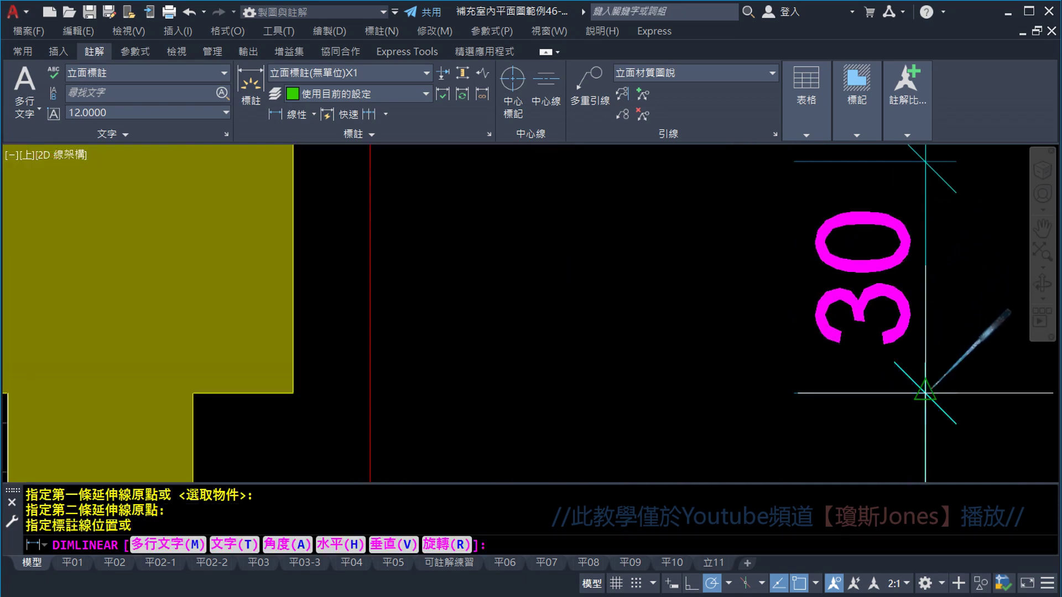
{"action": "left_click", "coordinate": [915, 359]}
{"action": "scroll", "coordinate": [862, 354], "scroll_direction": "down", "scroll_amount": 4}
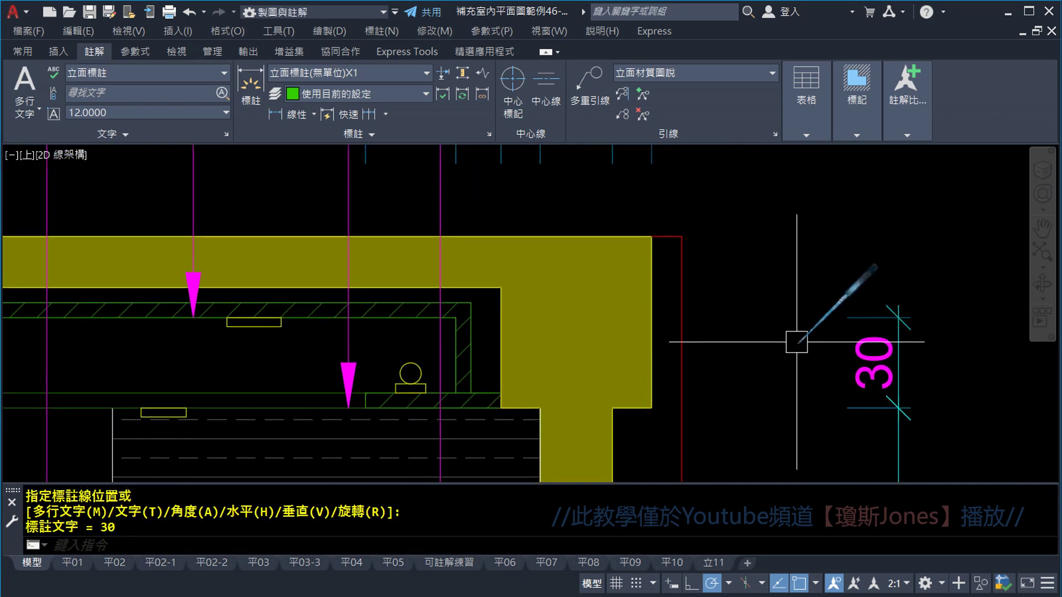
Step: Continue the chain from the 30 with 10 and 17 dimensions
{"action": "left_click", "coordinate": [385, 114]}
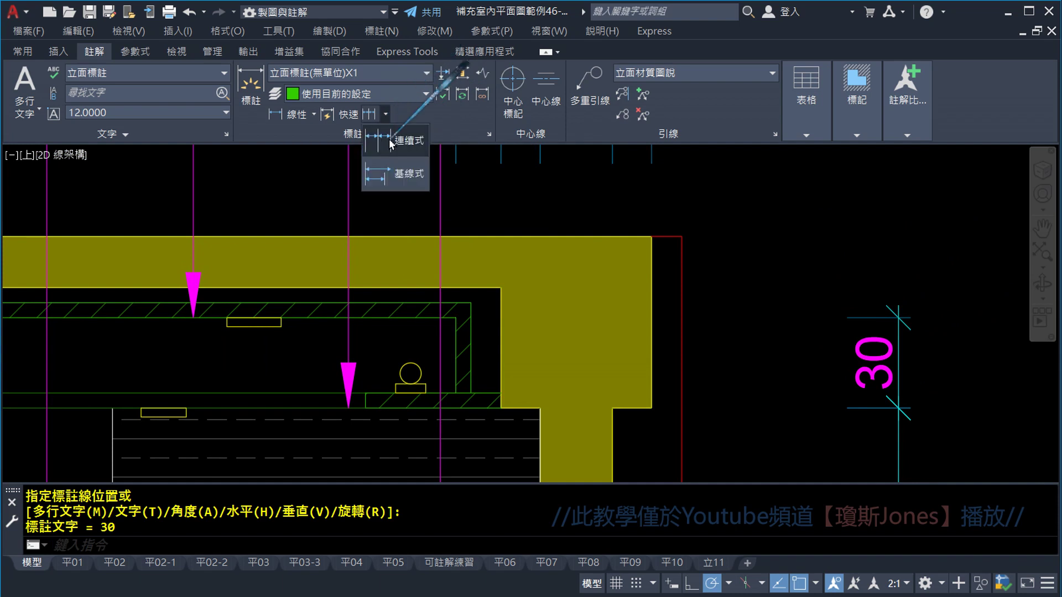
{"action": "left_click", "coordinate": [391, 143]}
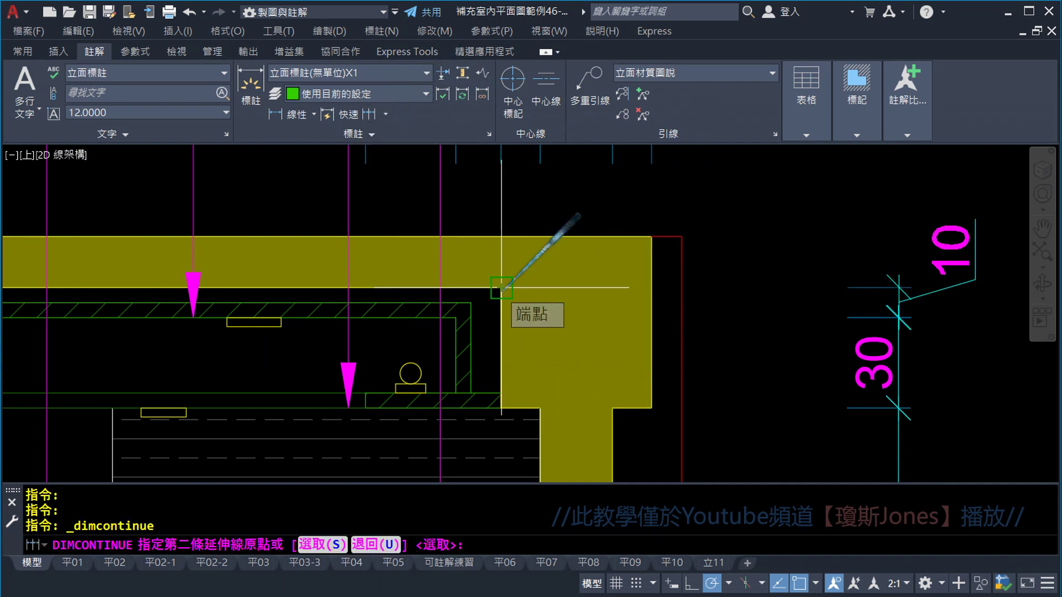
{"action": "left_click", "coordinate": [501, 287]}
{"action": "left_click", "coordinate": [651, 236]}
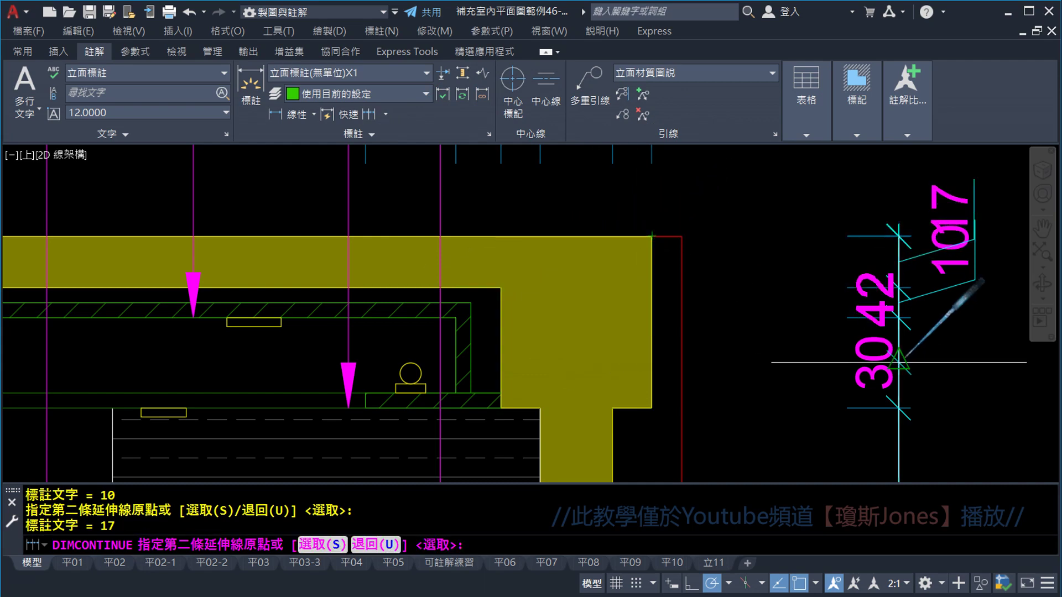
{"action": "key", "text": "Escape"}
{"action": "key", "text": "Escape"}
{"action": "middle_click_drag", "start_coordinate": [958, 277], "coordinate": [811, 343]}
Step: Drop the overlapping 17 dimension text lower on the right chain
{"action": "left_click", "coordinate": [787, 275]}
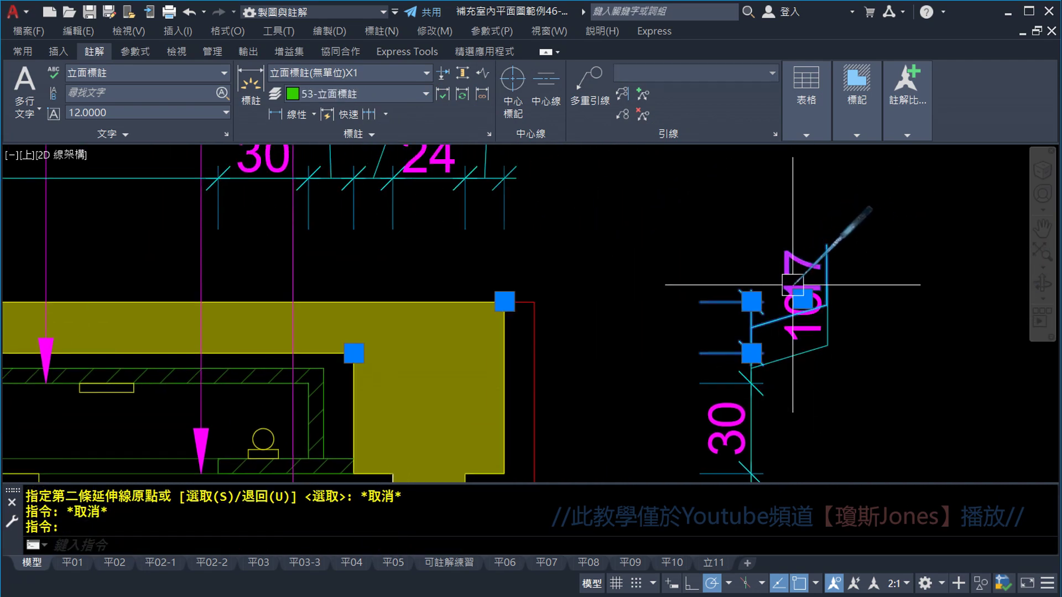
{"action": "left_click", "coordinate": [803, 298]}
{"action": "key", "text": "Escape"}
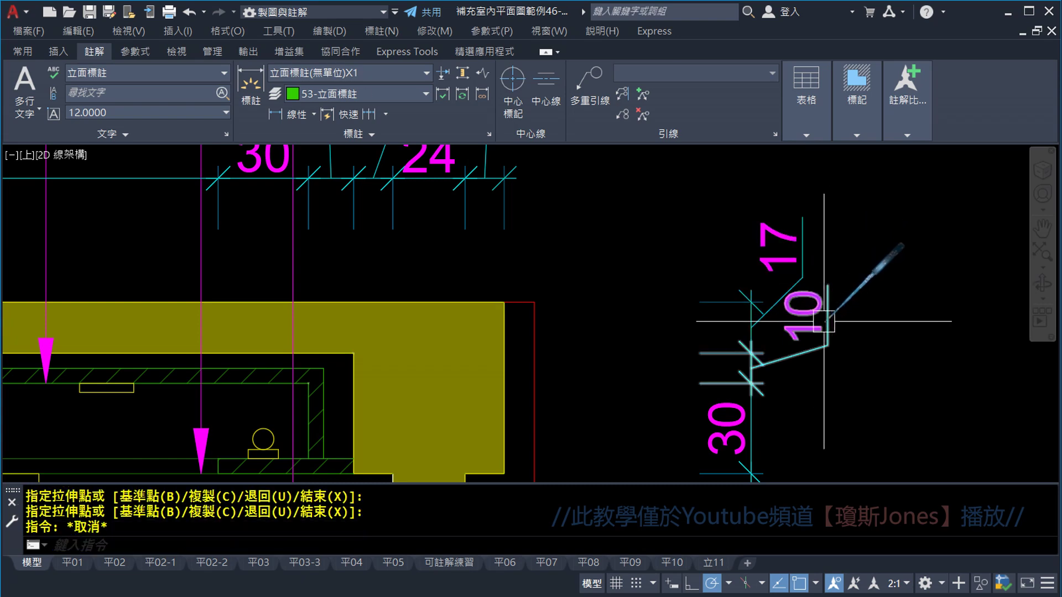
{"action": "left_click", "coordinate": [805, 332]}
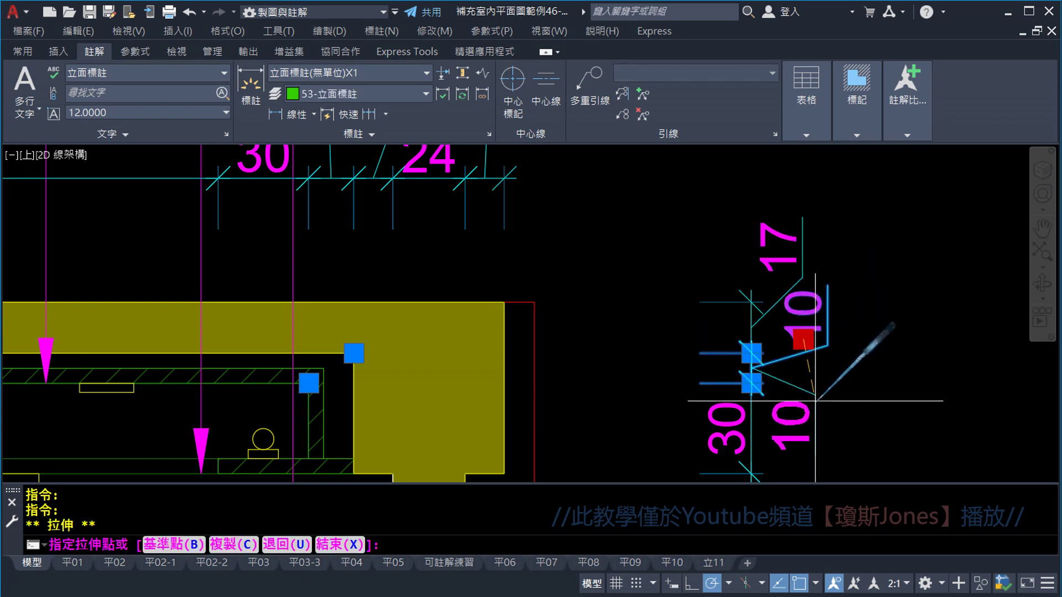
{"action": "key", "text": "Escape"}
{"action": "scroll", "coordinate": [807, 394], "scroll_direction": "up", "scroll_amount": 2}
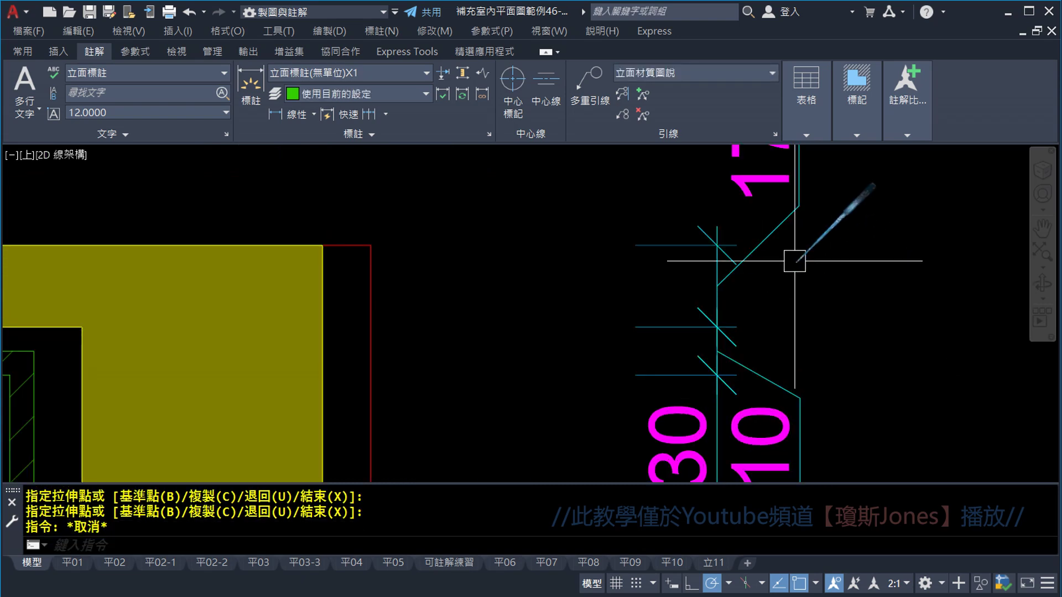
{"action": "left_click", "coordinate": [805, 224]}
{"action": "left_click", "coordinate": [799, 196]}
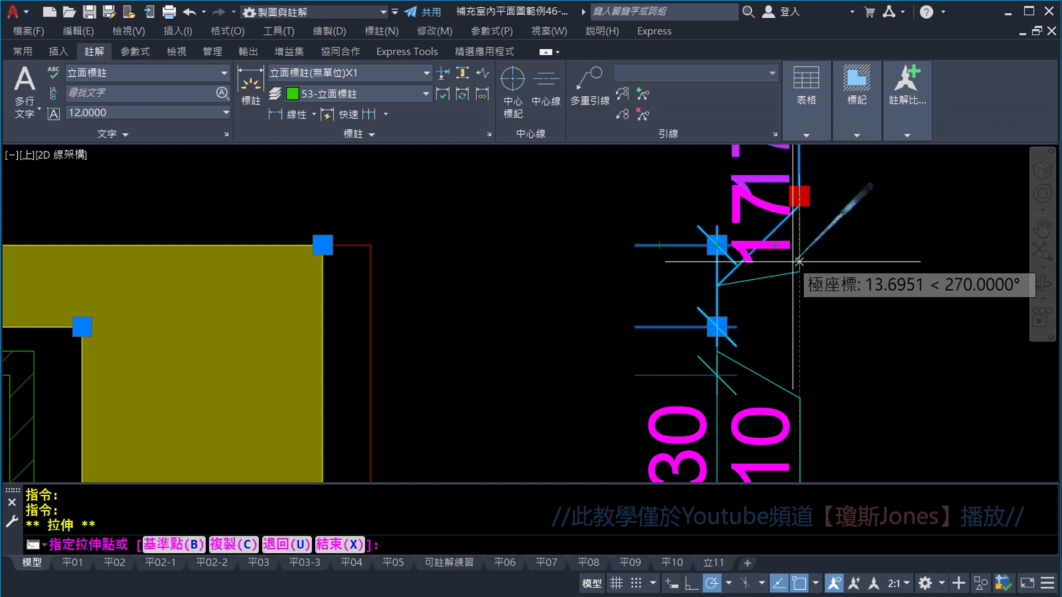
{"action": "left_click", "coordinate": [799, 250]}
{"action": "key", "text": "Escape"}
Step: Move the 17 text further down and raise the 10 text beside it
{"action": "middle_click_drag", "start_coordinate": [803, 306], "coordinate": [799, 258]}
{"action": "left_click", "coordinate": [790, 218]}
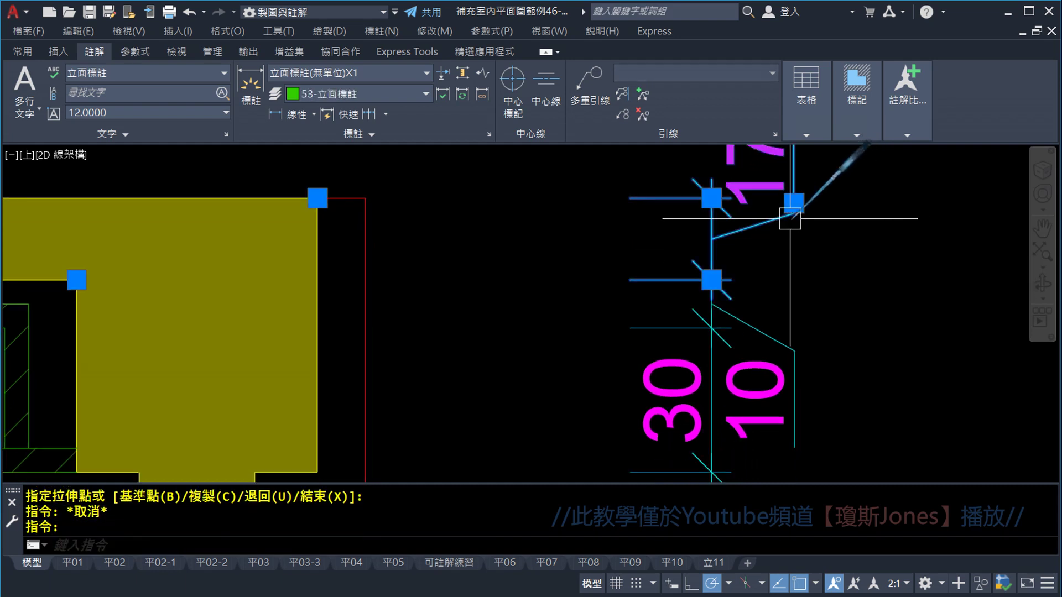
{"action": "left_click", "coordinate": [794, 203]}
{"action": "left_click", "coordinate": [795, 356]}
{"action": "key", "text": "Escape"}
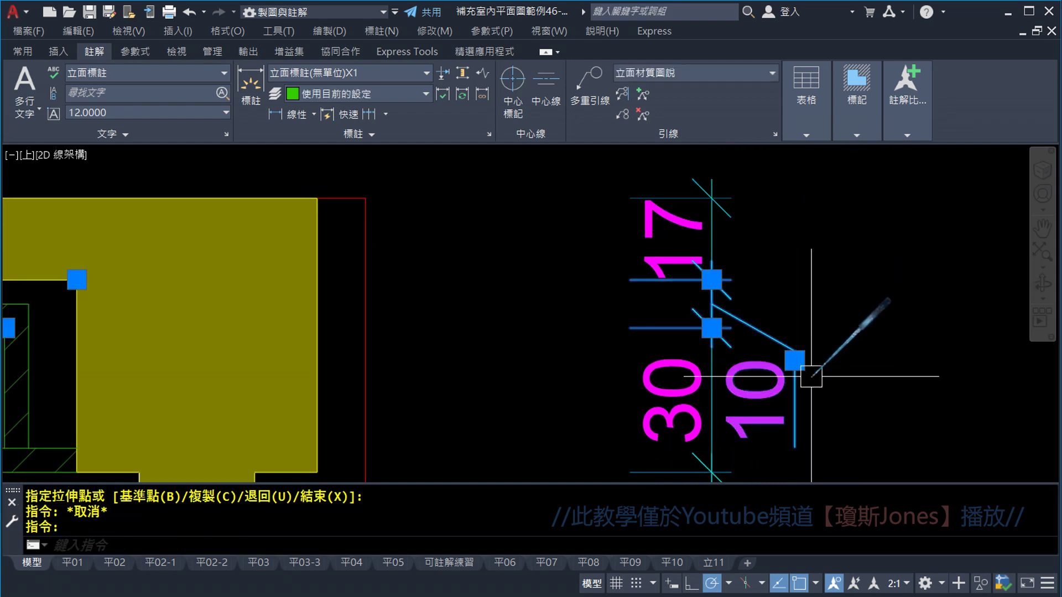
{"action": "left_click", "coordinate": [795, 359]}
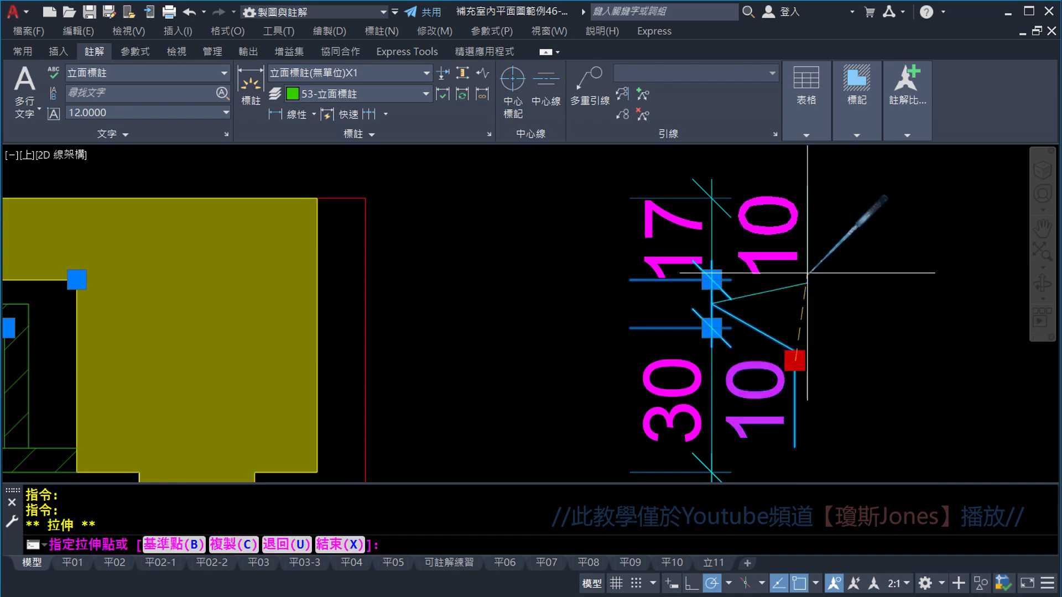
{"action": "left_click", "coordinate": [808, 272]}
{"action": "key", "text": "Escape"}
Step: Start a linear dimension and frame the lower-left wall end
{"action": "scroll", "coordinate": [846, 297], "scroll_direction": "down", "scroll_amount": 5}
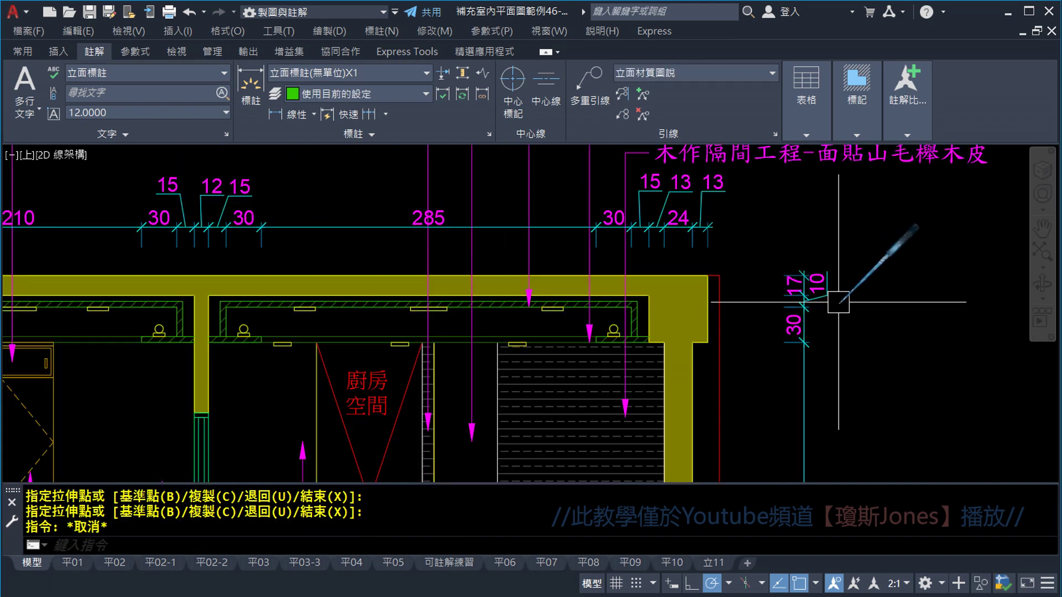
{"action": "scroll", "coordinate": [848, 314], "scroll_direction": "down", "scroll_amount": 1}
{"action": "scroll", "coordinate": [848, 313], "scroll_direction": "down", "scroll_amount": 1}
{"action": "scroll", "coordinate": [807, 271], "scroll_direction": "down", "scroll_amount": 1}
{"action": "scroll", "coordinate": [713, 332], "scroll_direction": "up", "scroll_amount": 1}
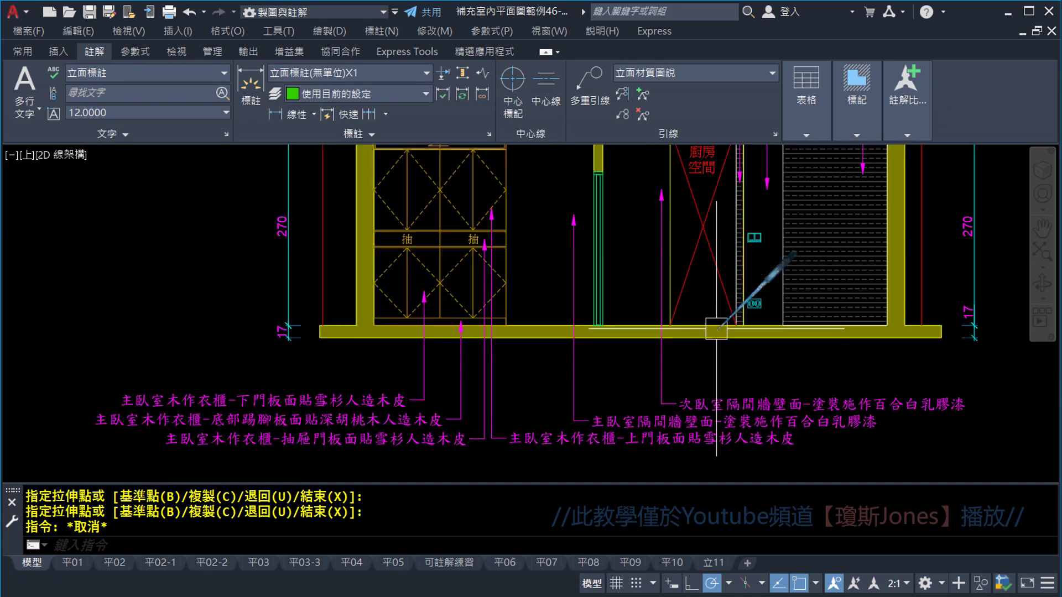
{"action": "scroll", "coordinate": [726, 335], "scroll_direction": "up", "scroll_amount": 1}
{"action": "scroll", "coordinate": [563, 360], "scroll_direction": "up", "scroll_amount": 2}
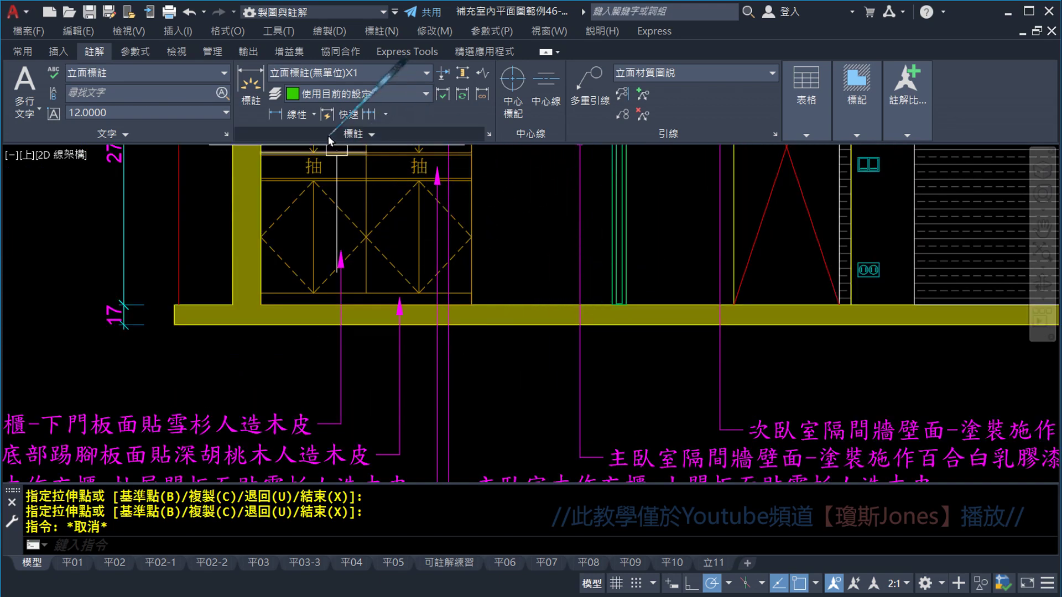
{"action": "left_click", "coordinate": [313, 114]}
{"action": "left_click", "coordinate": [301, 141]}
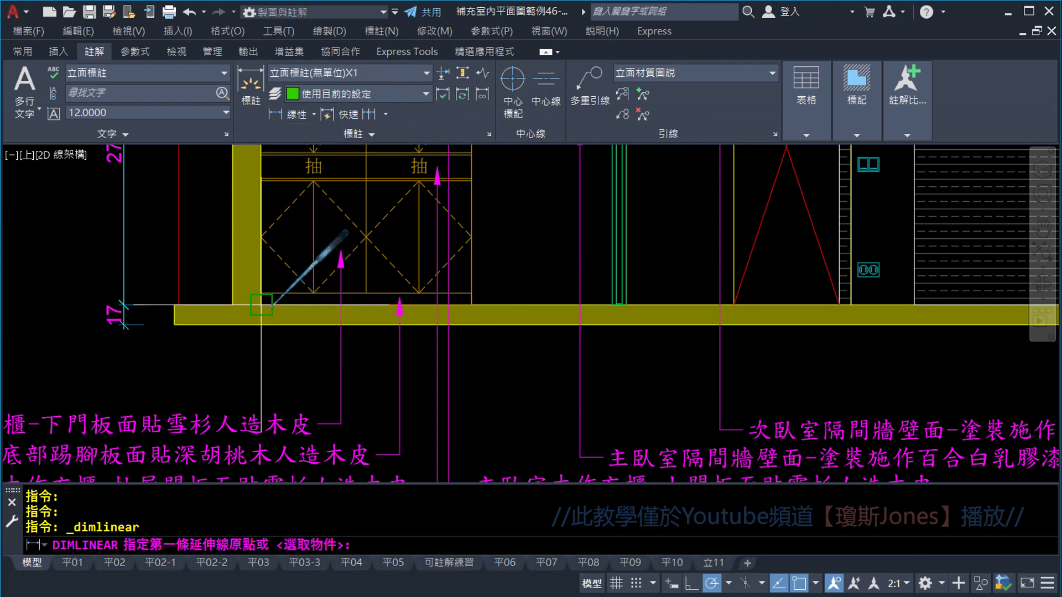
{"action": "scroll", "coordinate": [226, 303], "scroll_direction": "up", "scroll_amount": 2}
{"action": "scroll", "coordinate": [260, 359], "scroll_direction": "down", "scroll_amount": 3}
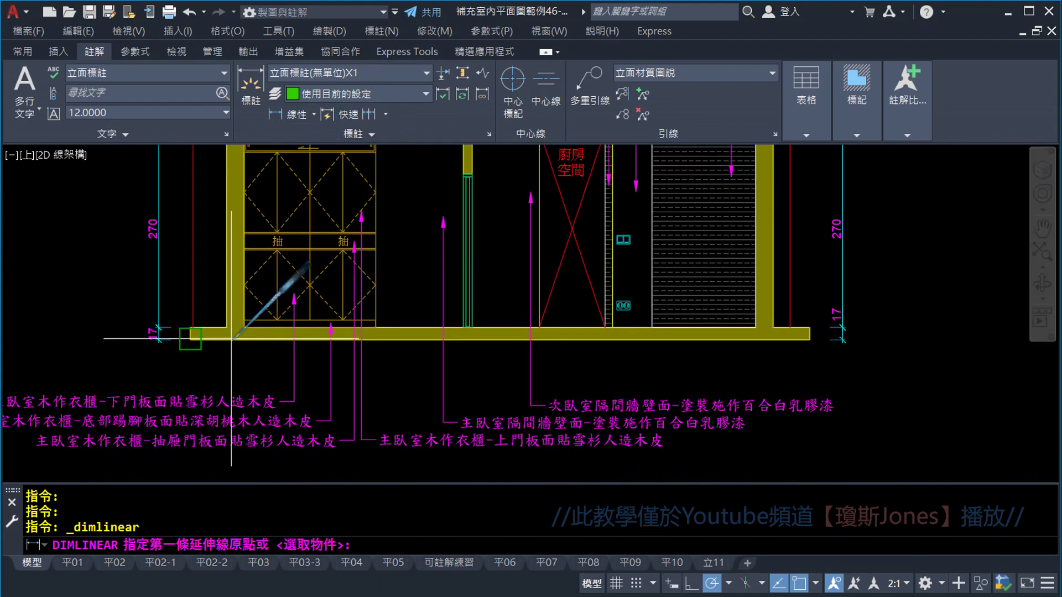
{"action": "scroll", "coordinate": [257, 368], "scroll_direction": "down", "scroll_amount": 2}
{"action": "mouse_move", "coordinate": [261, 377]}
{"action": "middle_mouse_down"}
{"action": "mouse_move", "coordinate": [277, 407]}
{"action": "mouse_move", "coordinate": [276, 393]}
{"action": "middle_mouse_up"}
{"action": "scroll", "coordinate": [277, 331], "scroll_direction": "up", "scroll_amount": 2}
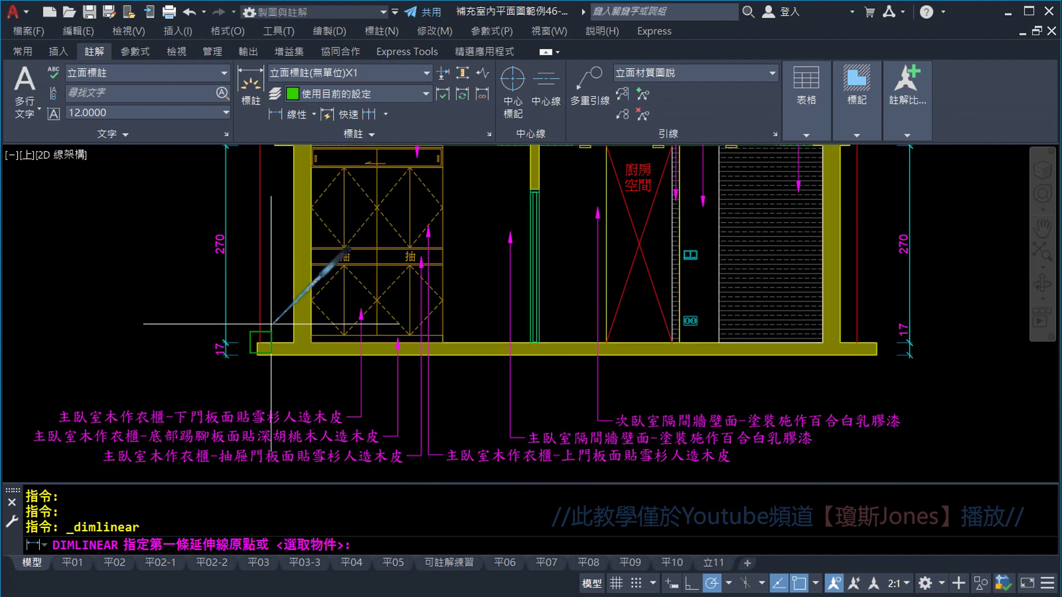
{"action": "scroll", "coordinate": [282, 326], "scroll_direction": "up", "scroll_amount": 2}
{"action": "scroll", "coordinate": [275, 321], "scroll_direction": "up", "scroll_amount": 2}
{"action": "middle_click_drag", "start_coordinate": [274, 322], "coordinate": [274, 311]}
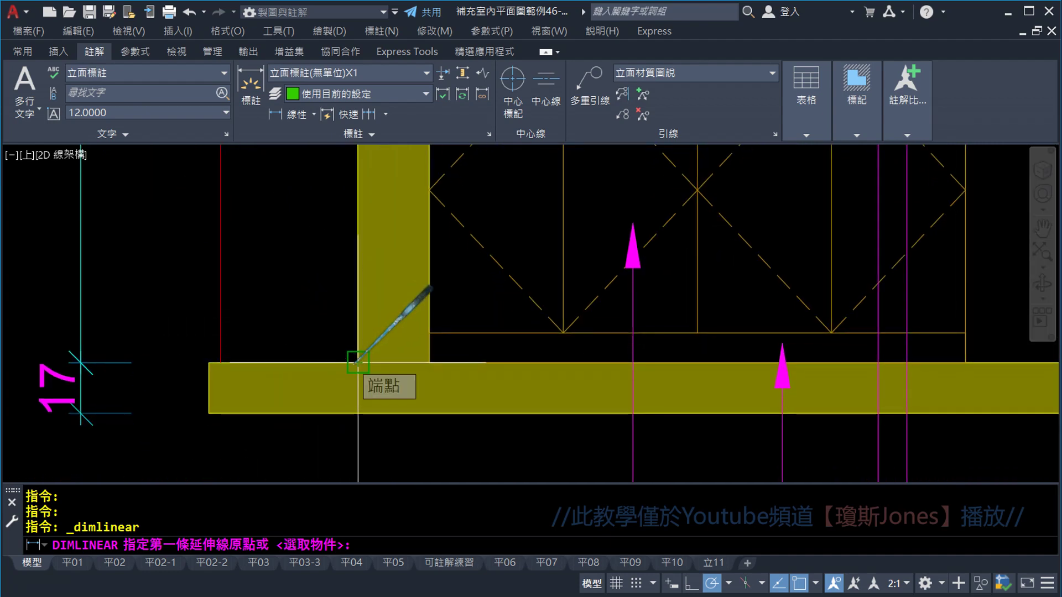
Step: Dimension the 24 wall width below the floor at the left end
{"action": "left_click", "coordinate": [358, 362]}
{"action": "left_click", "coordinate": [430, 363]}
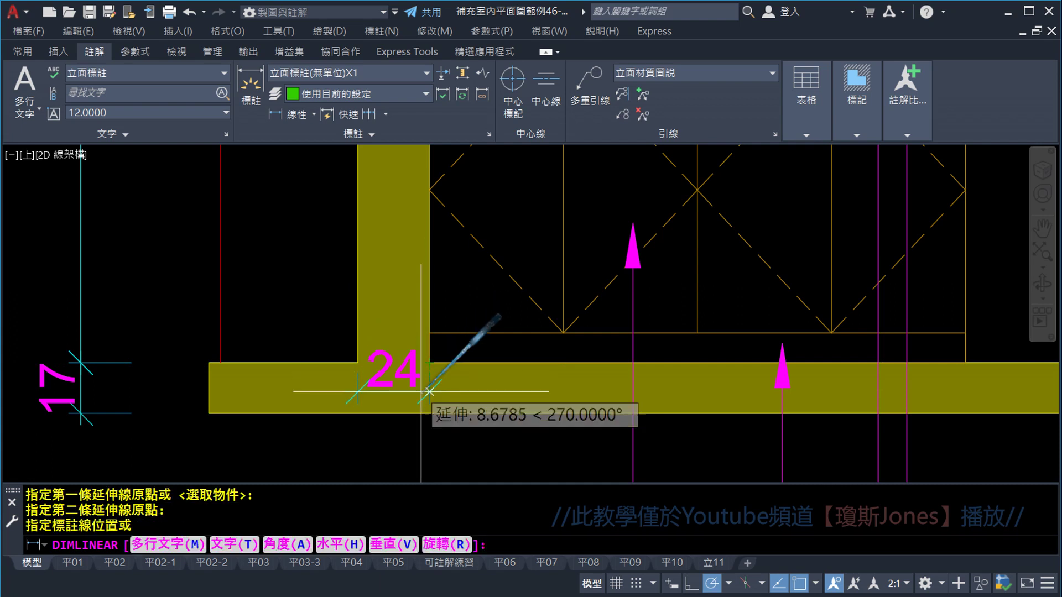
{"action": "middle_click_drag", "start_coordinate": [431, 360], "coordinate": [432, 230]}
{"action": "scroll", "coordinate": [421, 310], "scroll_direction": "down", "scroll_amount": 2}
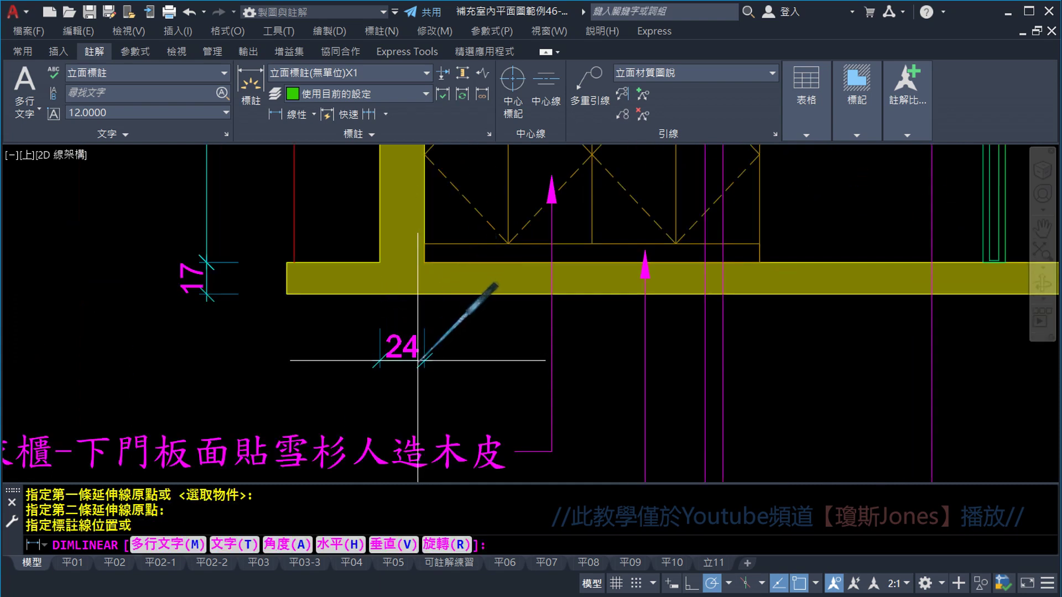
{"action": "left_click", "coordinate": [418, 361]}
{"action": "middle_click_drag", "start_coordinate": [474, 343], "coordinate": [421, 366]}
{"action": "left_click", "coordinate": [386, 115]}
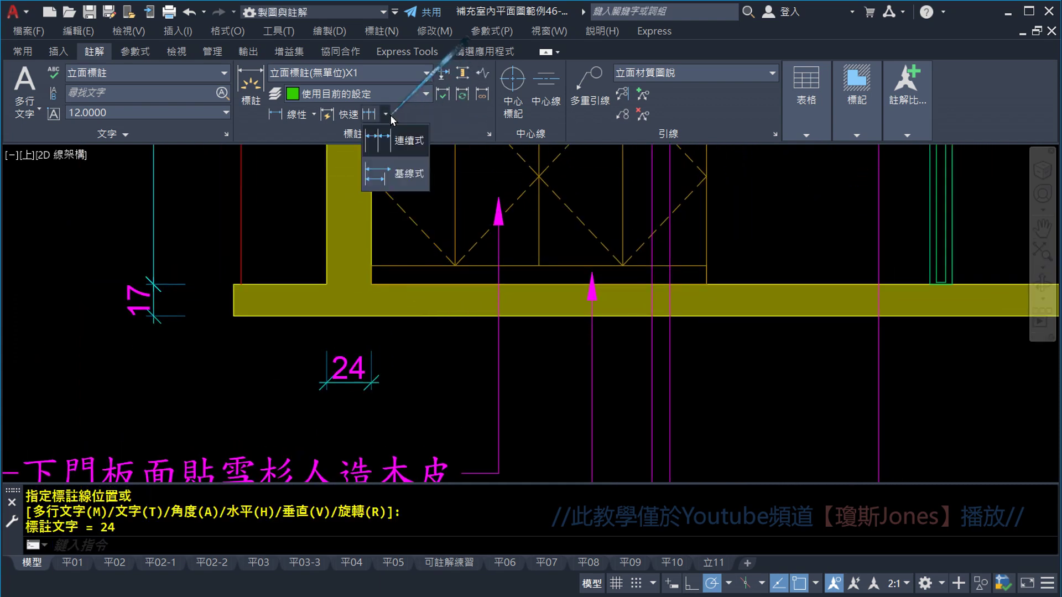
Step: Continue the bottom chain from the 24 with the 180, 12 and 92 dimensions
{"action": "left_click", "coordinate": [393, 140]}
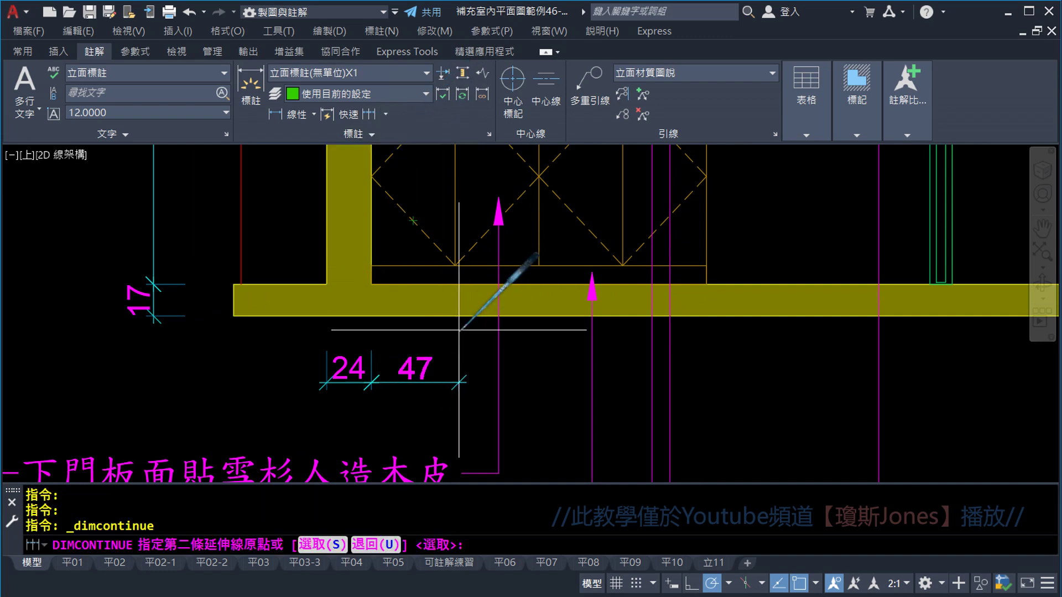
{"action": "scroll", "coordinate": [742, 293], "scroll_direction": "up", "scroll_amount": 2}
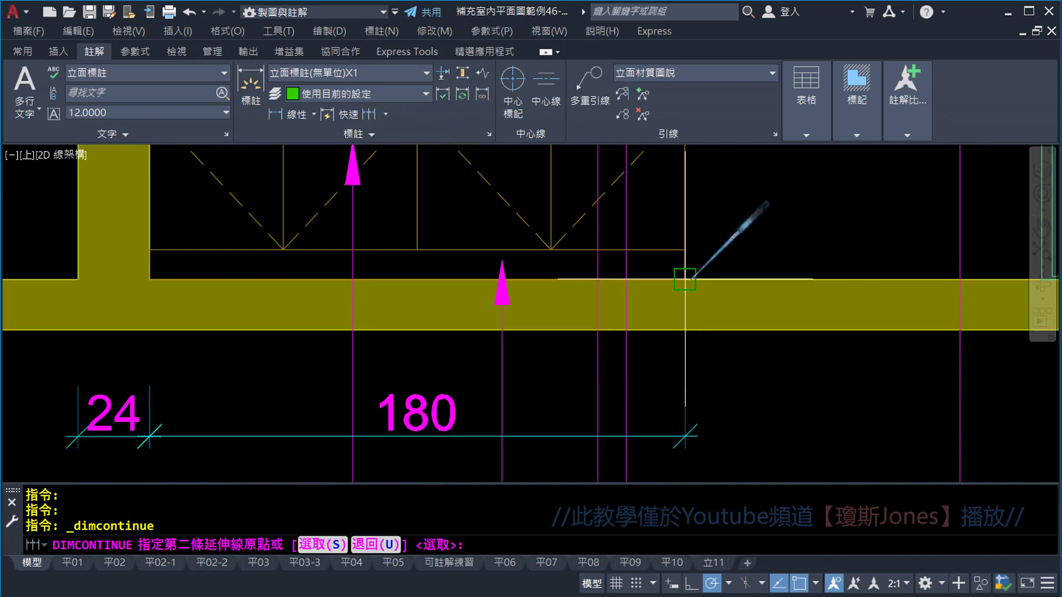
{"action": "left_click", "coordinate": [685, 279]}
{"action": "scroll", "coordinate": [685, 280], "scroll_direction": "down", "scroll_amount": 2}
{"action": "scroll", "coordinate": [676, 292], "scroll_direction": "down", "scroll_amount": 1}
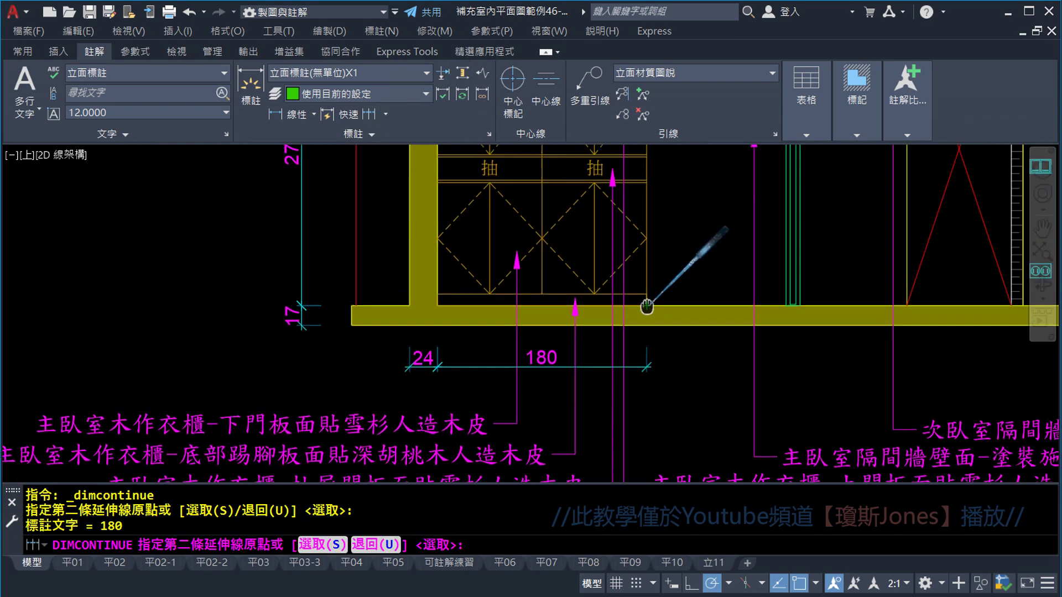
{"action": "mouse_move", "coordinate": [640, 304]}
{"action": "middle_mouse_down"}
{"action": "mouse_move", "coordinate": [522, 349]}
{"action": "mouse_move", "coordinate": [509, 388]}
{"action": "middle_mouse_up"}
{"action": "scroll", "coordinate": [663, 382], "scroll_direction": "up", "scroll_amount": 5}
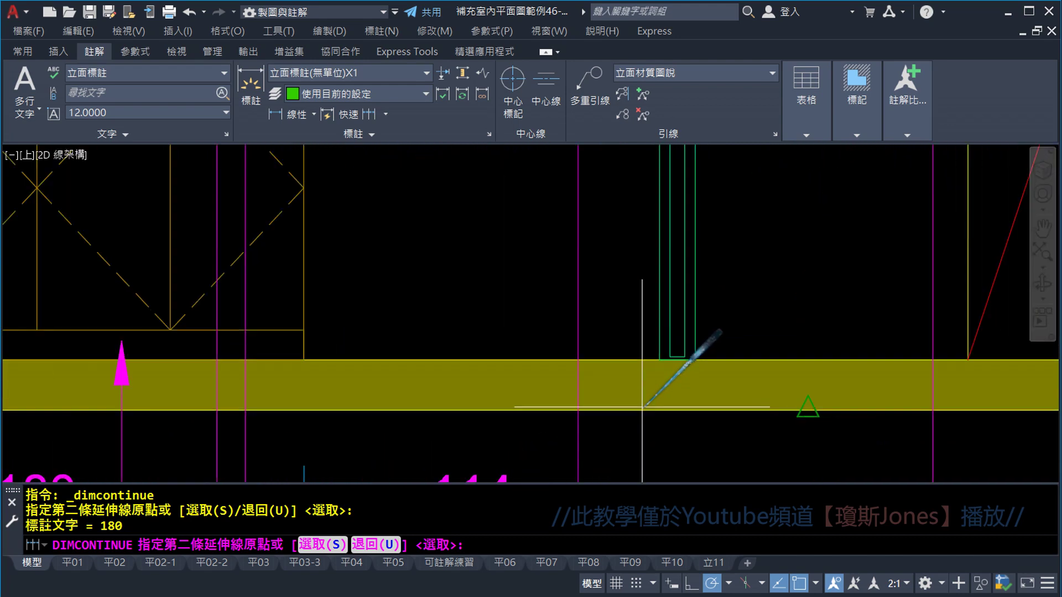
{"action": "scroll", "coordinate": [625, 343], "scroll_direction": "up", "scroll_amount": 3}
{"action": "scroll", "coordinate": [640, 344], "scroll_direction": "up", "scroll_amount": 1}
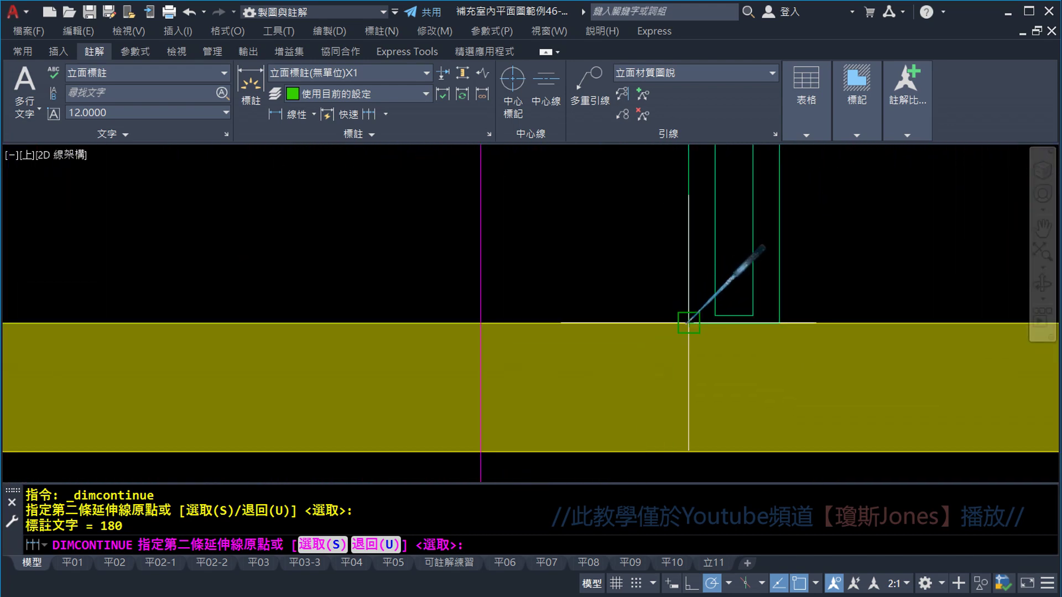
{"action": "scroll", "coordinate": [689, 322], "scroll_direction": "down", "scroll_amount": 2}
{"action": "scroll", "coordinate": [689, 322], "scroll_direction": "down", "scroll_amount": 2}
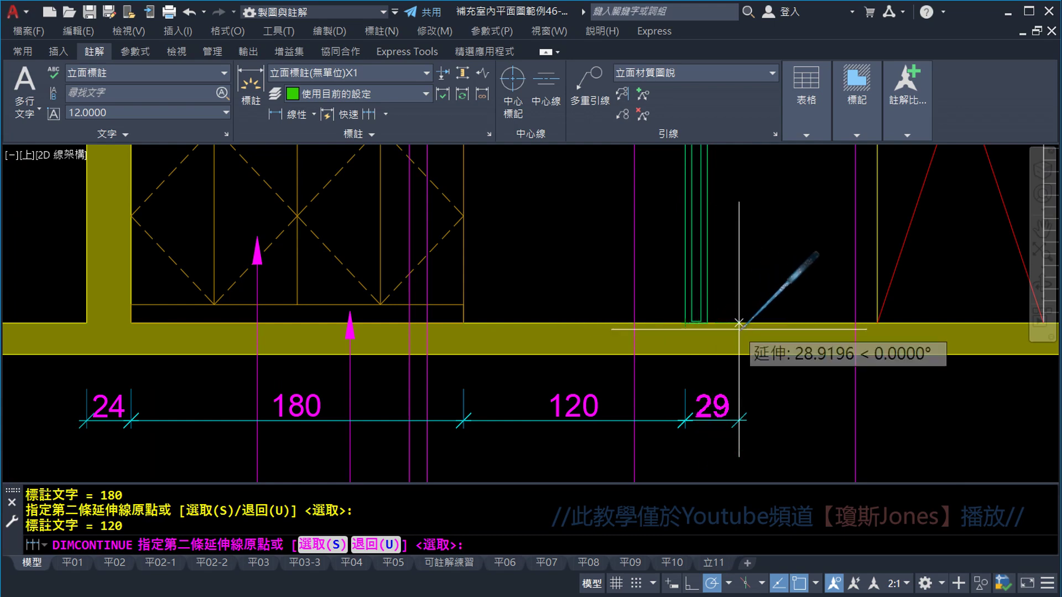
{"action": "scroll", "coordinate": [696, 320], "scroll_direction": "up", "scroll_amount": 4}
{"action": "left_click", "coordinate": [622, 317]}
{"action": "scroll", "coordinate": [622, 317], "scroll_direction": "down", "scroll_amount": 4}
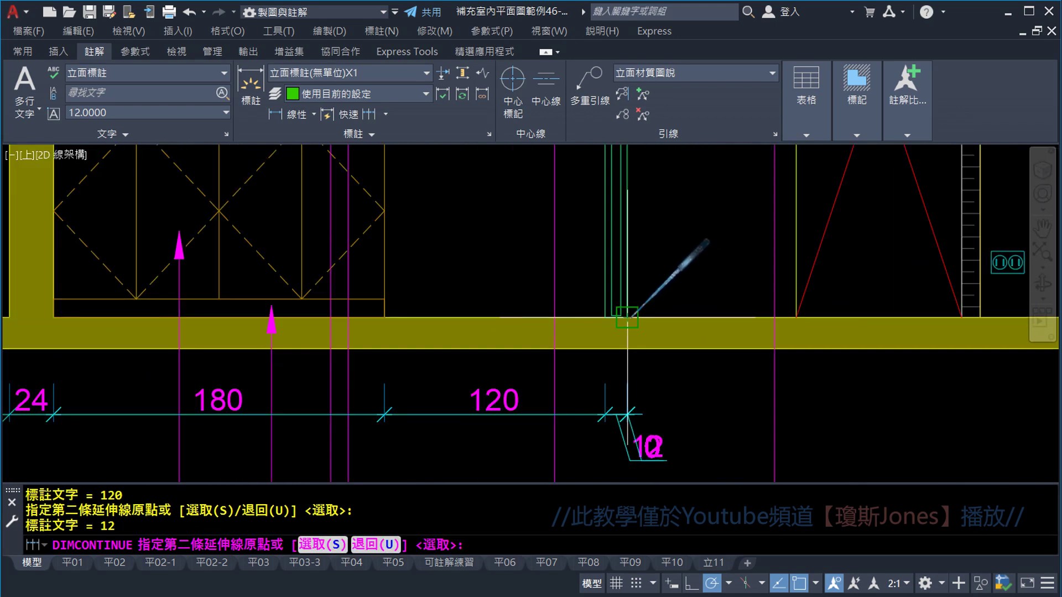
{"action": "scroll", "coordinate": [697, 317], "scroll_direction": "up", "scroll_amount": 1}
{"action": "scroll", "coordinate": [692, 318], "scroll_direction": "down", "scroll_amount": 1}
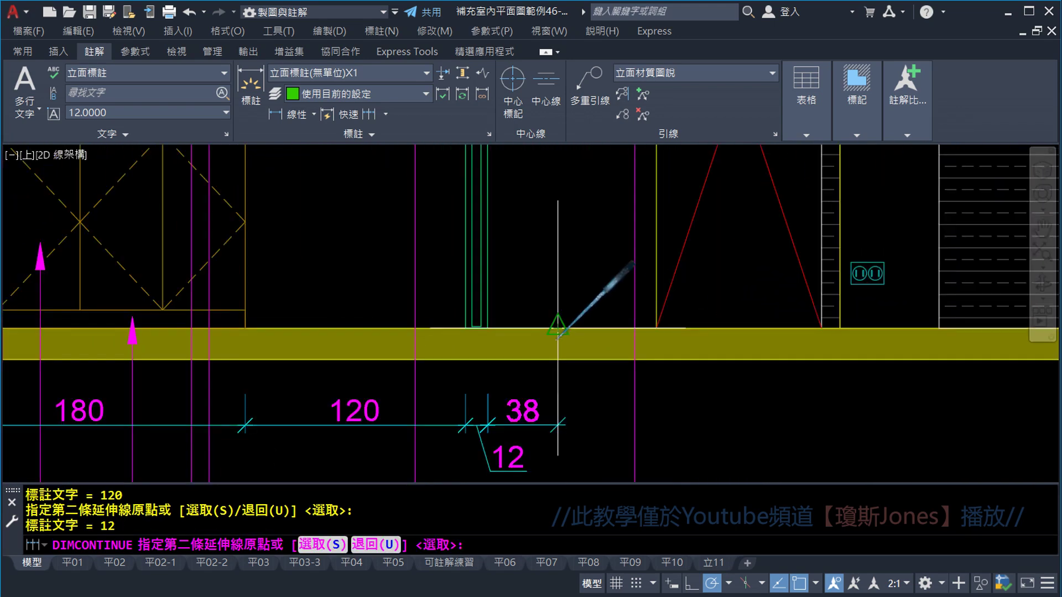
{"action": "scroll", "coordinate": [662, 335], "scroll_direction": "up", "scroll_amount": 4}
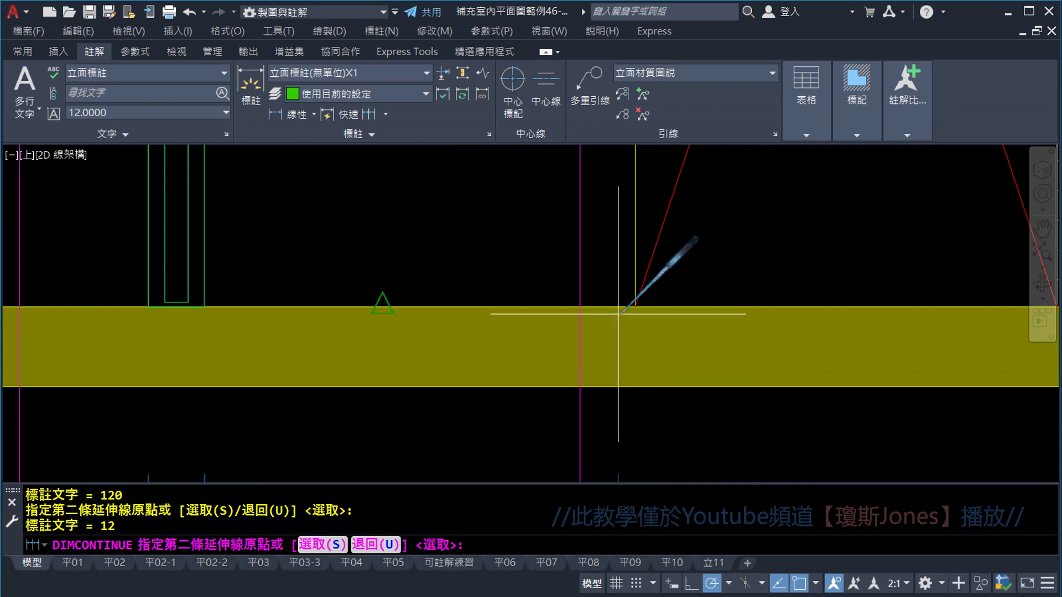
{"action": "left_click", "coordinate": [635, 306]}
Step: Extend the chain through the remaining 90, 10, 54, 142, 24 and 23 segments, then end it
{"action": "scroll", "coordinate": [635, 307], "scroll_direction": "down", "scroll_amount": 4}
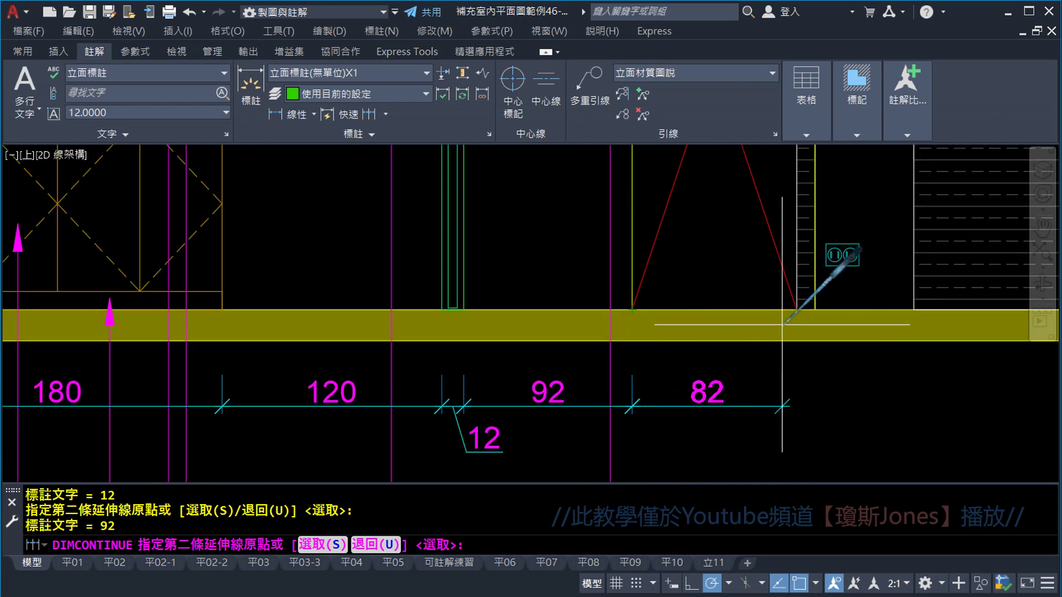
{"action": "scroll", "coordinate": [795, 322], "scroll_direction": "up", "scroll_amount": 4}
{"action": "middle_click_drag", "start_coordinate": [795, 322], "coordinate": [631, 331]}
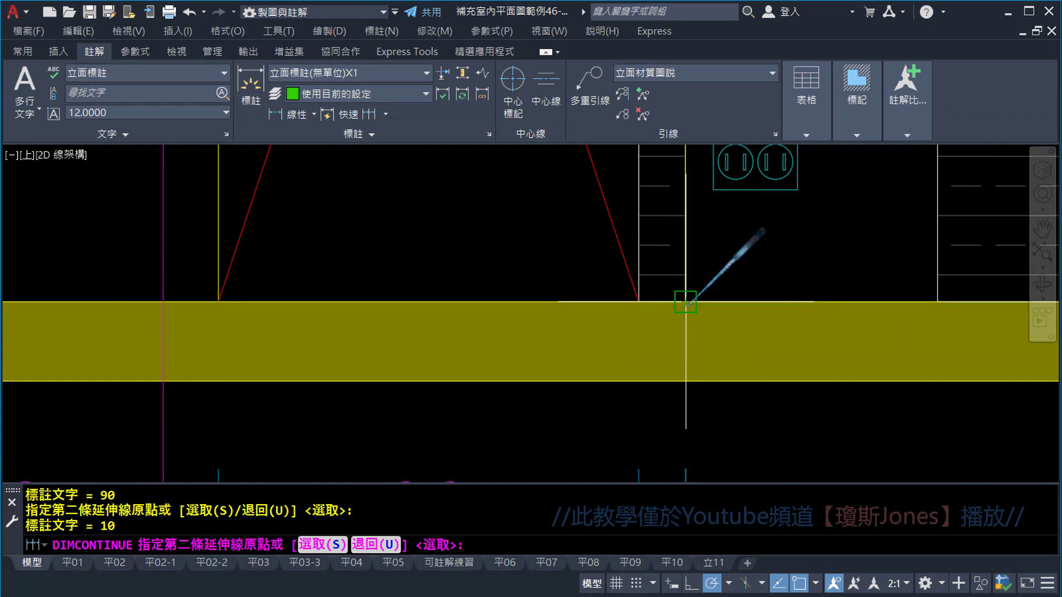
{"action": "scroll", "coordinate": [685, 302], "scroll_direction": "down", "scroll_amount": 4}
{"action": "scroll", "coordinate": [612, 334], "scroll_direction": "up", "scroll_amount": 4}
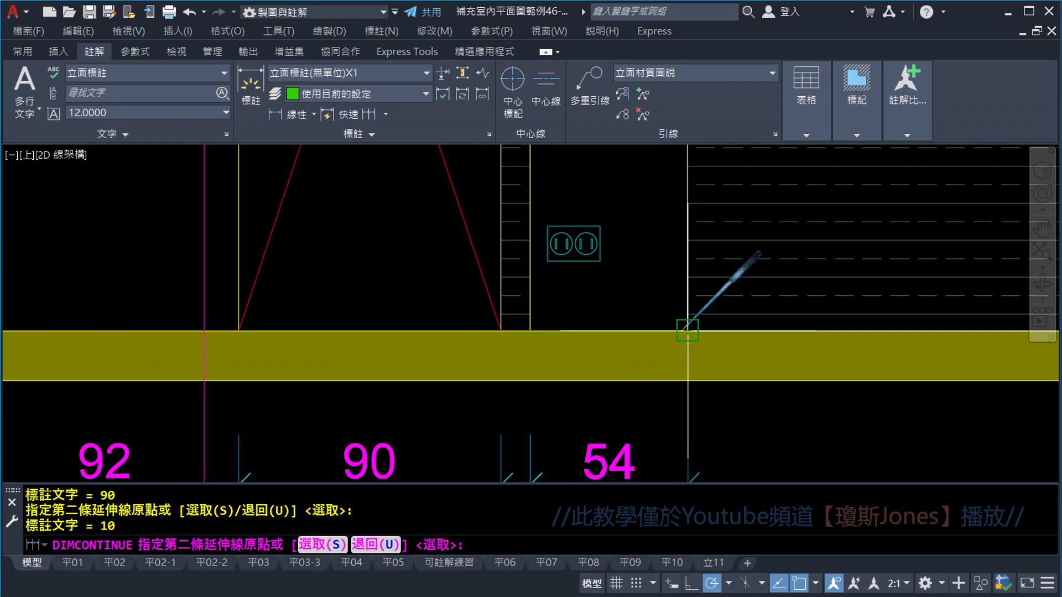
{"action": "scroll", "coordinate": [688, 331], "scroll_direction": "down", "scroll_amount": 3}
{"action": "scroll", "coordinate": [707, 351], "scroll_direction": "up", "scroll_amount": 3}
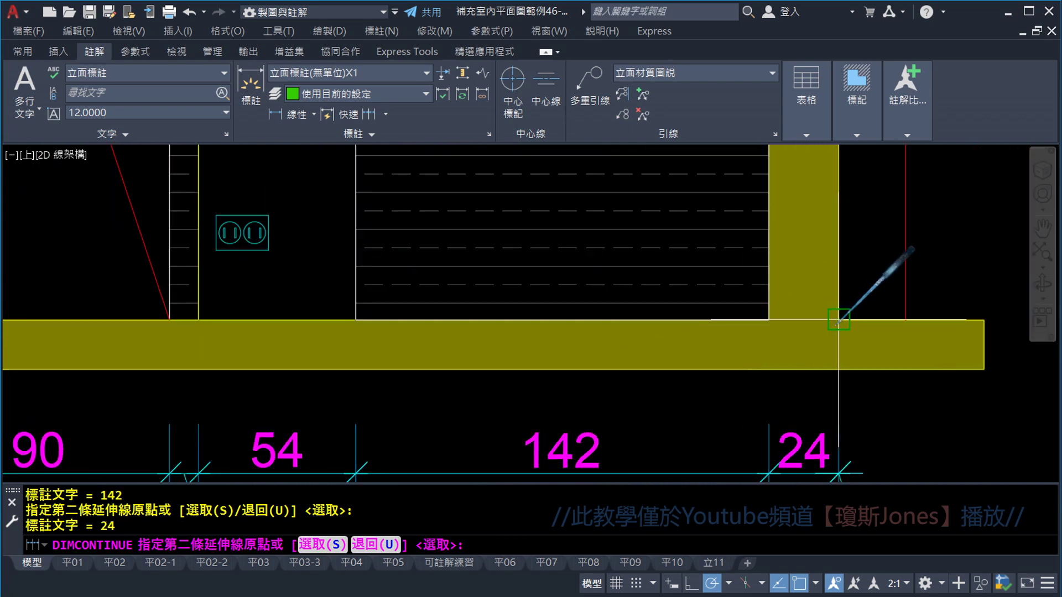
{"action": "scroll", "coordinate": [838, 319], "scroll_direction": "down", "scroll_amount": 1}
{"action": "scroll", "coordinate": [838, 319], "scroll_direction": "down", "scroll_amount": 3}
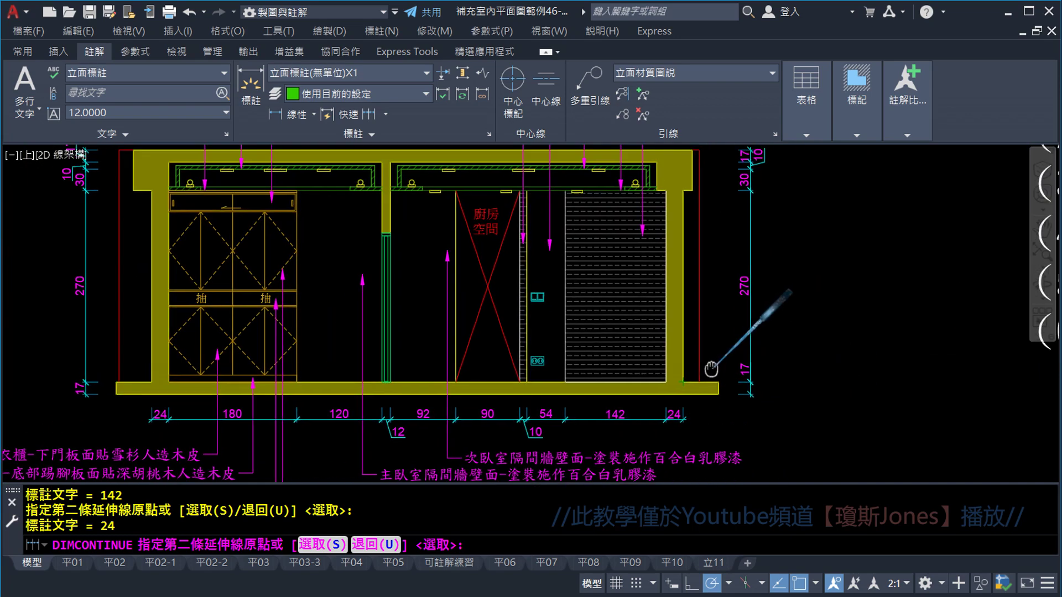
{"action": "mouse_move", "coordinate": [720, 342]}
{"action": "middle_mouse_down"}
{"action": "mouse_move", "coordinate": [700, 397]}
{"action": "mouse_move", "coordinate": [702, 342]}
{"action": "middle_mouse_up"}
{"action": "scroll", "coordinate": [696, 360], "scroll_direction": "up", "scroll_amount": 4}
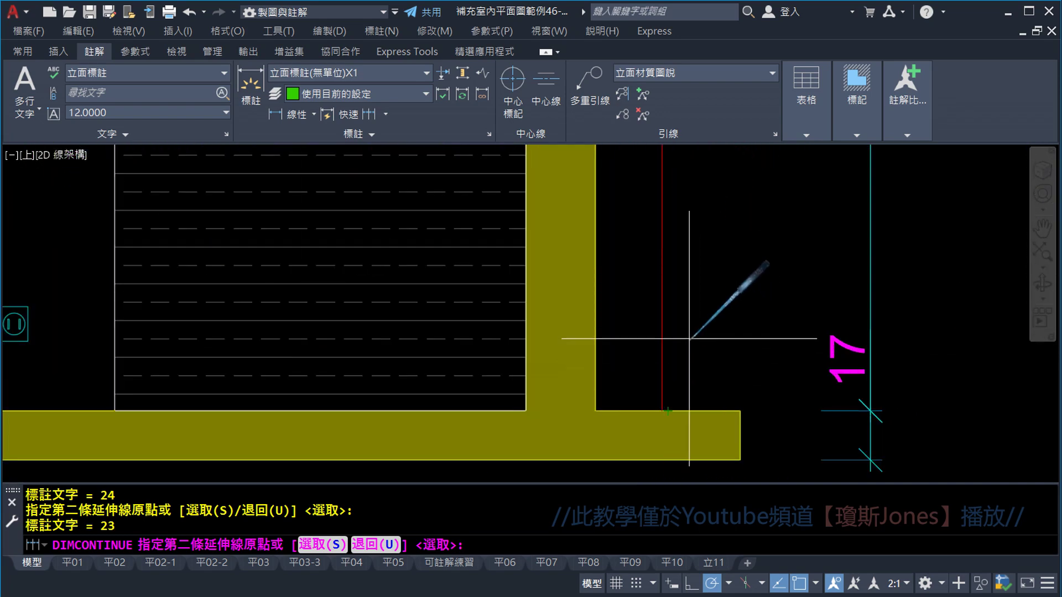
{"action": "scroll", "coordinate": [689, 338], "scroll_direction": "down", "scroll_amount": 4}
{"action": "scroll", "coordinate": [698, 344], "scroll_direction": "up", "scroll_amount": 4}
{"action": "key", "text": "Escape"}
{"action": "scroll", "coordinate": [683, 358], "scroll_direction": "down", "scroll_amount": 1}
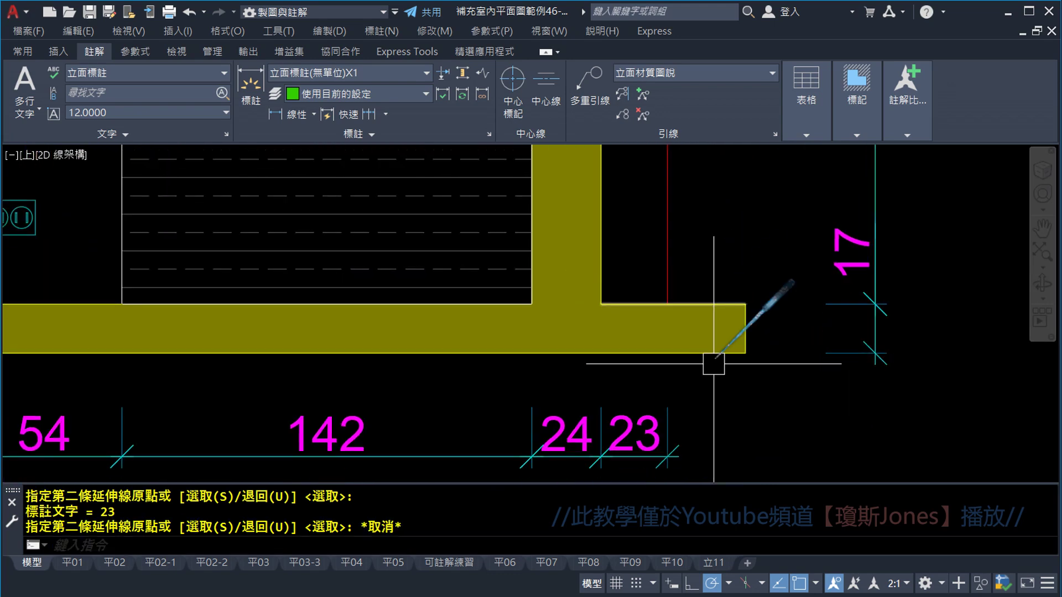
{"action": "left_click", "coordinate": [670, 420]}
{"action": "key", "text": "Escape"}
{"action": "scroll", "coordinate": [700, 382], "scroll_direction": "down", "scroll_amount": 2}
Step: Start a linear dimension from the outer left corner to the wall corner
{"action": "scroll", "coordinate": [700, 381], "scroll_direction": "down", "scroll_amount": 2}
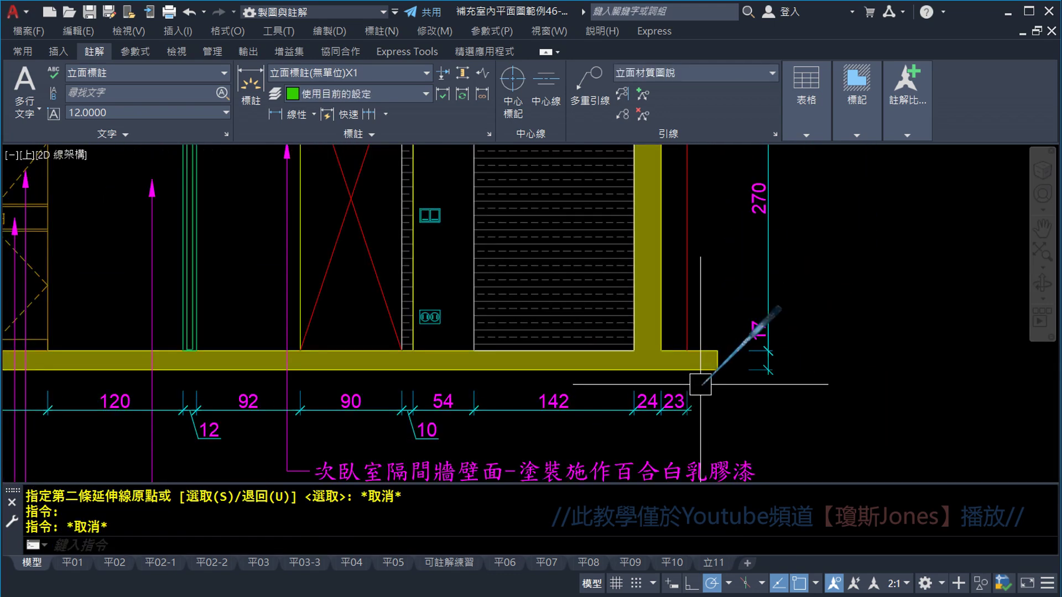
{"action": "middle_click_drag", "start_coordinate": [437, 407], "coordinate": [807, 391]}
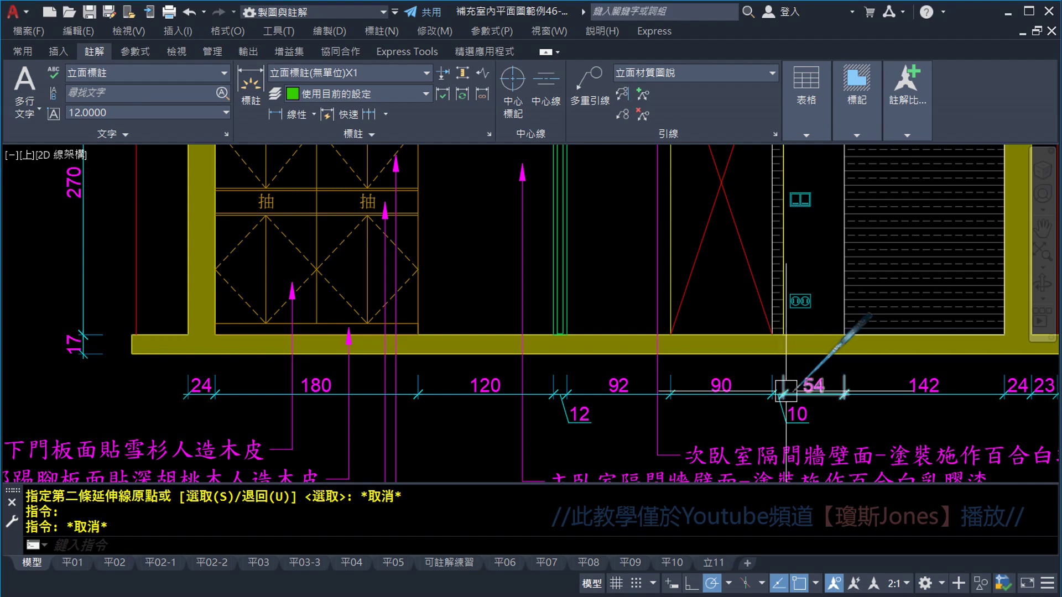
{"action": "middle_click_drag", "start_coordinate": [277, 366], "coordinate": [531, 379]}
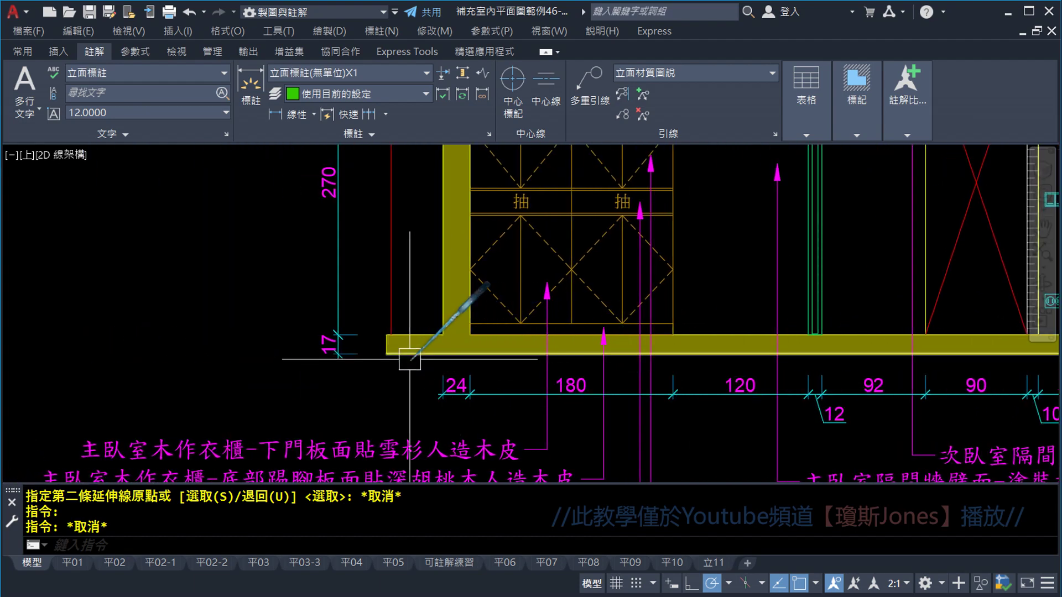
{"action": "scroll", "coordinate": [547, 360], "scroll_direction": "up", "scroll_amount": 3}
{"action": "scroll", "coordinate": [498, 344], "scroll_direction": "up", "scroll_amount": 1}
{"action": "scroll", "coordinate": [496, 345], "scroll_direction": "up", "scroll_amount": 4}
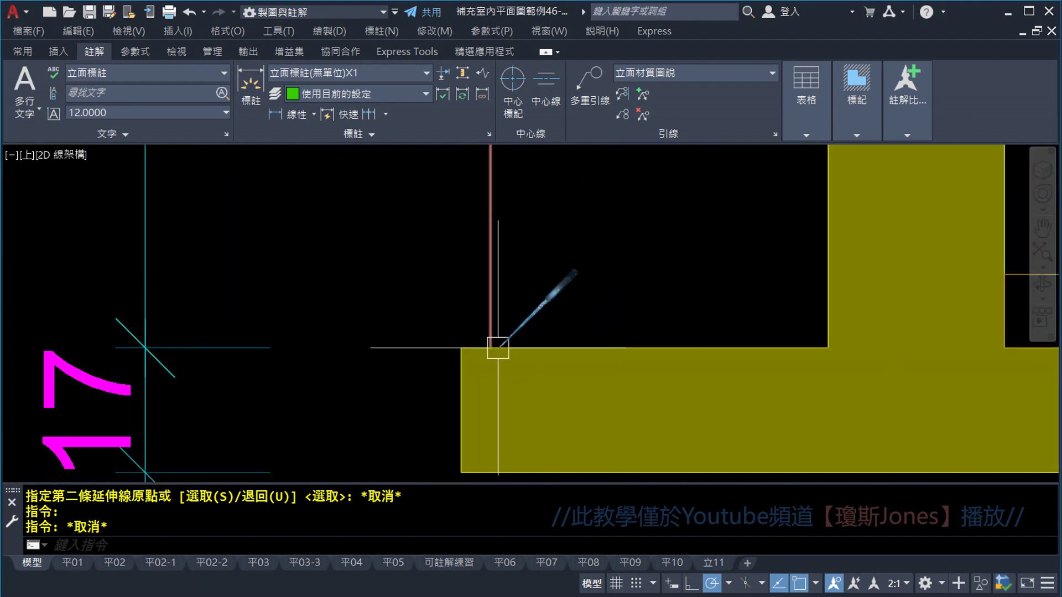
{"action": "left_click", "coordinate": [283, 114]}
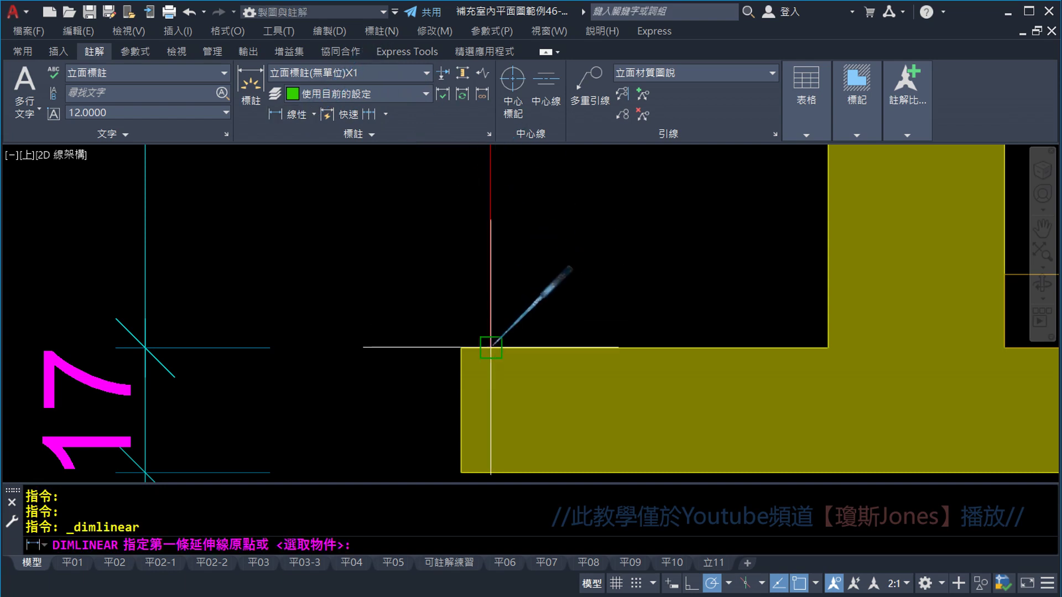
{"action": "left_click", "coordinate": [491, 347]}
{"action": "left_click", "coordinate": [828, 347]}
Step: Place the 46 dimension in line with the bottom chain at the far left
{"action": "scroll", "coordinate": [828, 347], "scroll_direction": "down", "scroll_amount": 3}
{"action": "mouse_move", "coordinate": [818, 349]}
{"action": "middle_mouse_down"}
{"action": "mouse_move", "coordinate": [701, 254]}
{"action": "mouse_move", "coordinate": [642, 111]}
{"action": "middle_mouse_up"}
{"action": "scroll", "coordinate": [635, 344], "scroll_direction": "up", "scroll_amount": 3}
{"action": "scroll", "coordinate": [634, 344], "scroll_direction": "down", "scroll_amount": 1}
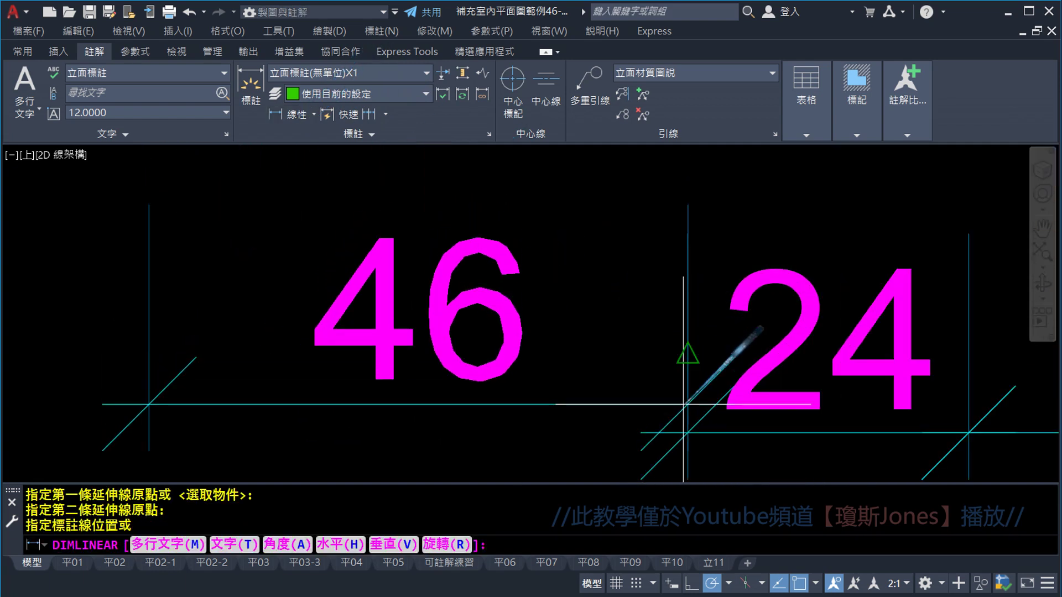
{"action": "left_click", "coordinate": [688, 434]}
{"action": "scroll", "coordinate": [688, 433], "scroll_direction": "down", "scroll_amount": 2}
{"action": "mouse_move", "coordinate": [652, 363]}
{"action": "middle_mouse_down"}
{"action": "mouse_move", "coordinate": [546, 335]}
{"action": "mouse_move", "coordinate": [552, 345]}
{"action": "middle_mouse_up"}
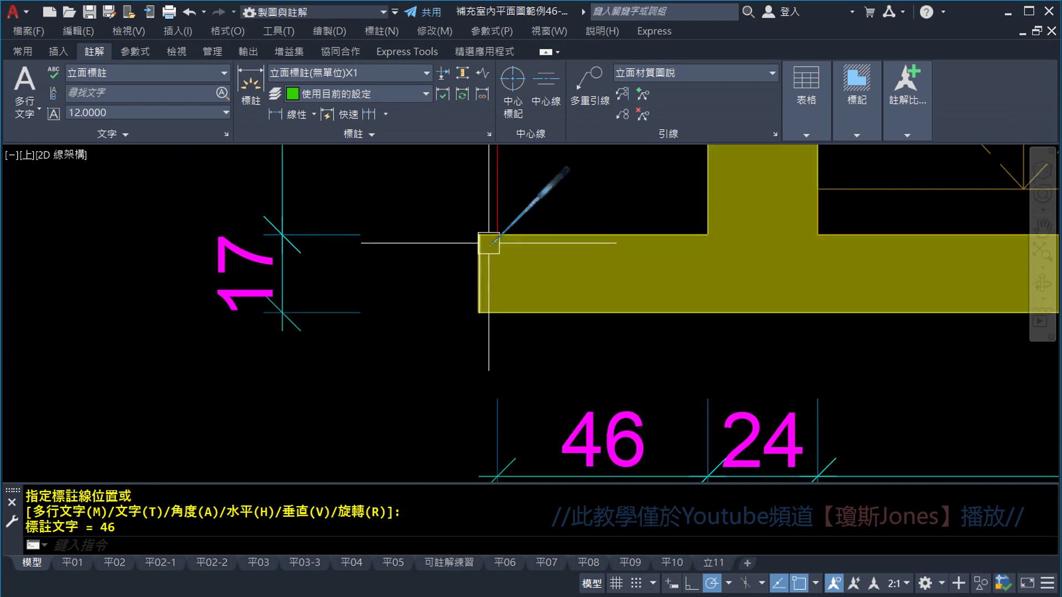
{"action": "scroll", "coordinate": [484, 293], "scroll_direction": "down", "scroll_amount": 2}
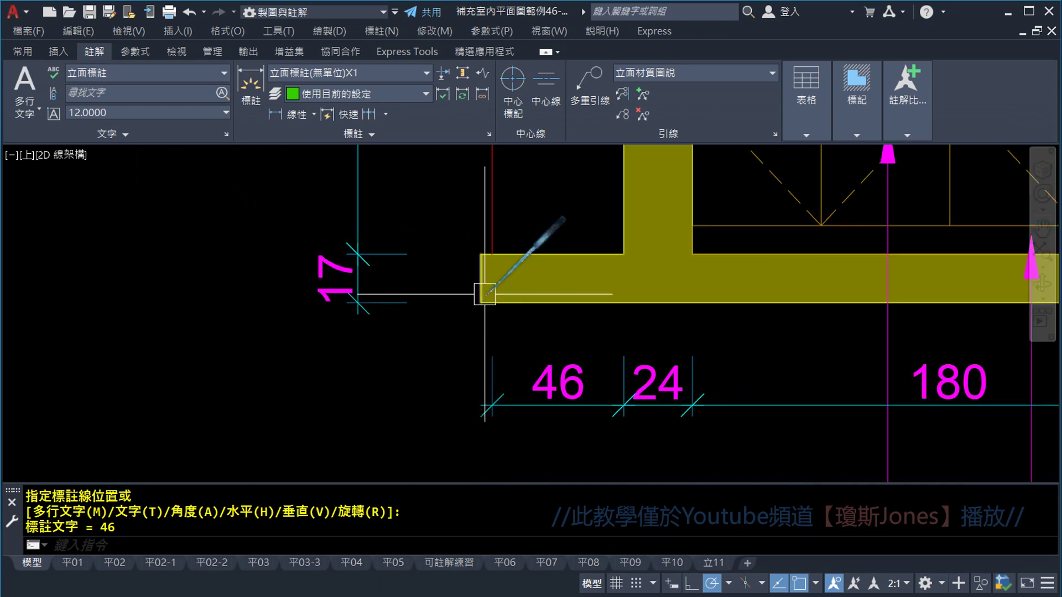
{"action": "scroll", "coordinate": [485, 294], "scroll_direction": "down", "scroll_amount": 5}
{"action": "middle_click_drag", "start_coordinate": [705, 244], "coordinate": [611, 311]}
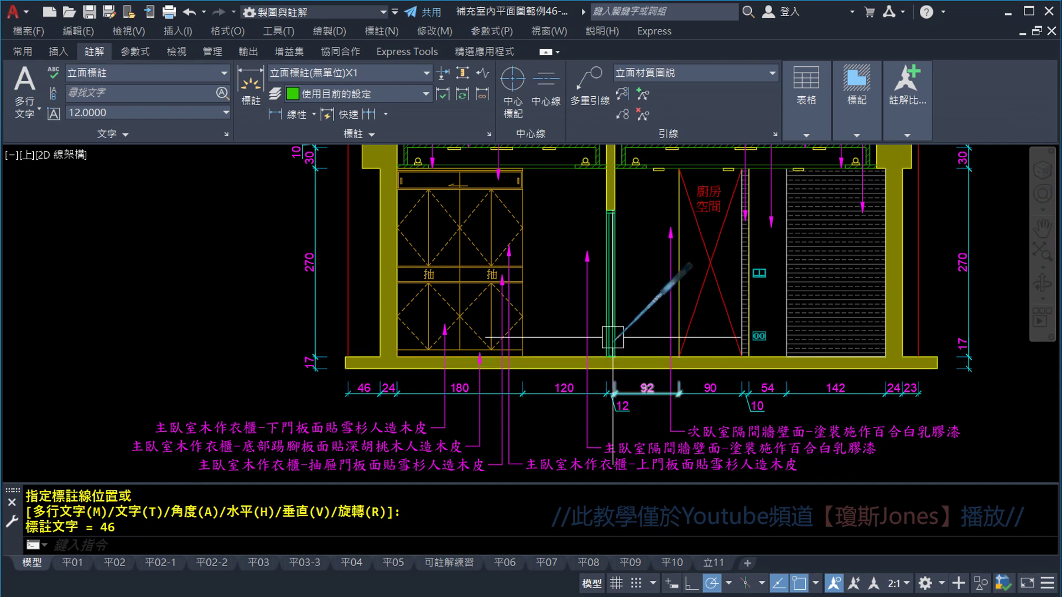
Step: Reposition the 10 dimension text and select the 12 dimension for adjustment
{"action": "scroll", "coordinate": [750, 403], "scroll_direction": "up", "scroll_amount": 6}
{"action": "left_click", "coordinate": [769, 409]}
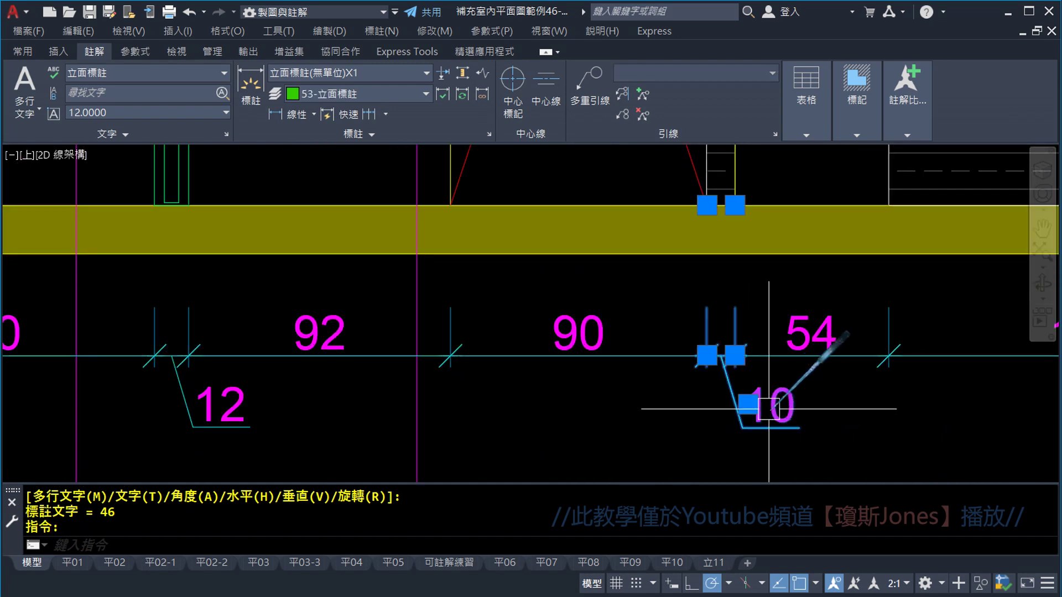
{"action": "scroll", "coordinate": [748, 404], "scroll_direction": "up", "scroll_amount": 3}
{"action": "left_click", "coordinate": [710, 389]}
{"action": "key", "text": "Escape"}
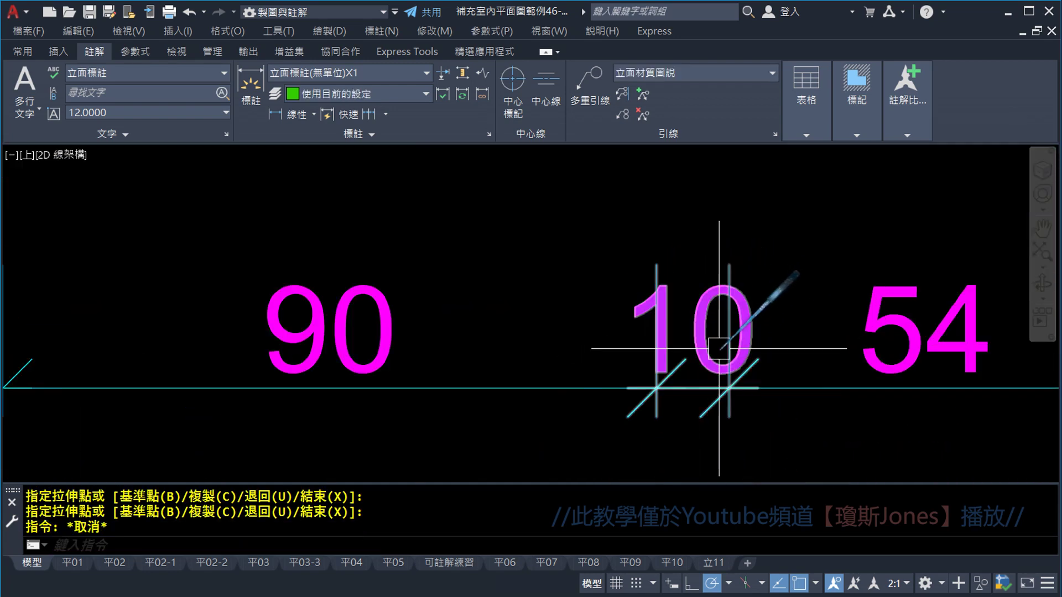
{"action": "scroll", "coordinate": [715, 374], "scroll_direction": "down", "scroll_amount": 4}
{"action": "middle_click_drag", "start_coordinate": [715, 373], "coordinate": [782, 301]}
{"action": "scroll", "coordinate": [592, 379], "scroll_direction": "up", "scroll_amount": 3}
{"action": "left_click", "coordinate": [556, 374]}
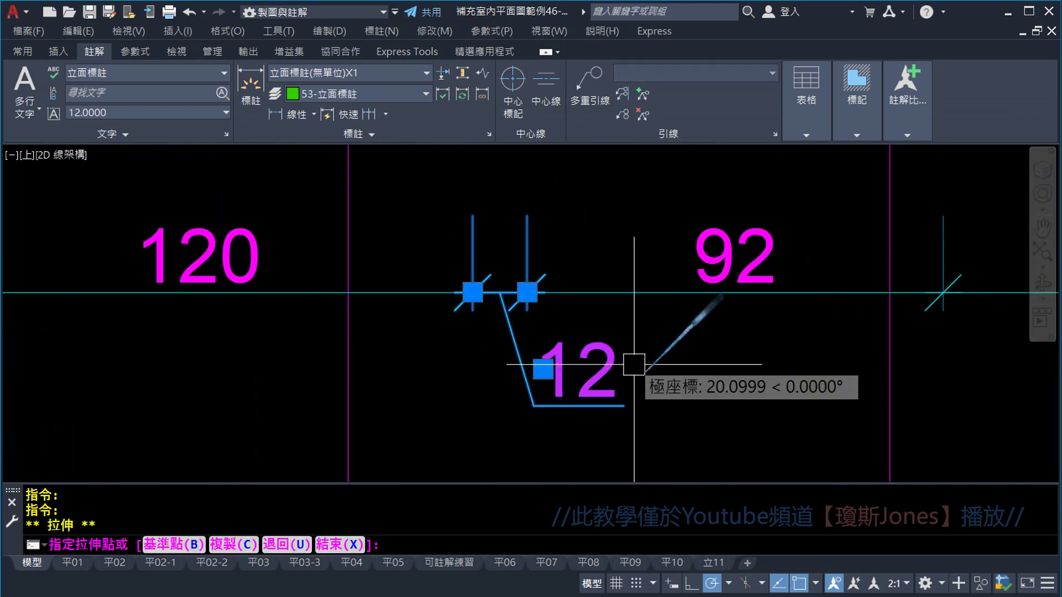
{"action": "key", "text": "Escape"}
{"action": "scroll", "coordinate": [667, 381], "scroll_direction": "down", "scroll_amount": 4}
{"action": "key", "text": "Escape"}
Step: Place the 10 dimension text below the chain on a short leader beside the 12
{"action": "middle_click_drag", "start_coordinate": [885, 378], "coordinate": [495, 375]}
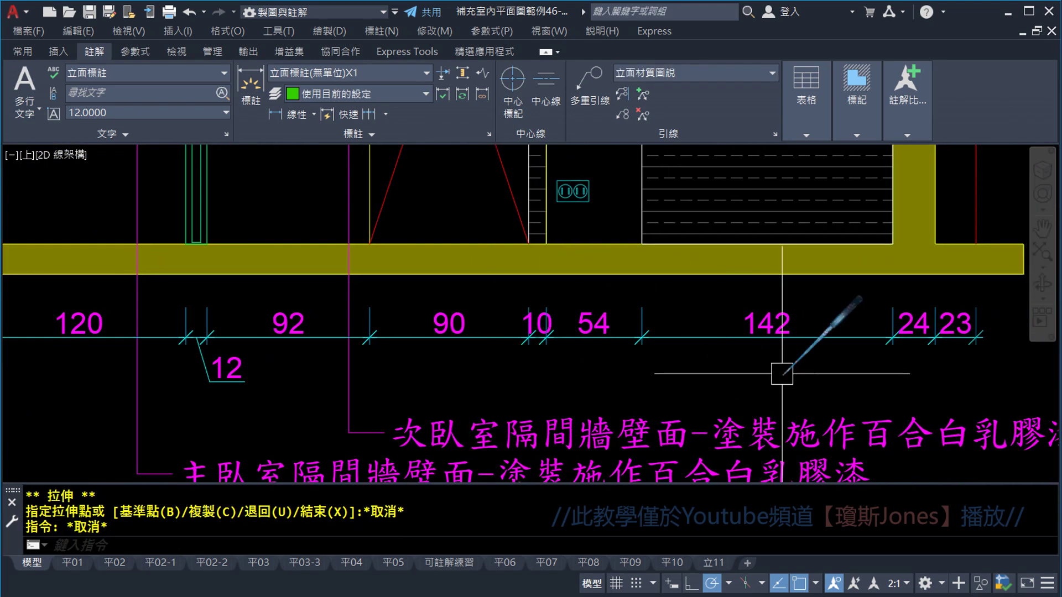
{"action": "scroll", "coordinate": [531, 365], "scroll_direction": "up", "scroll_amount": 4}
{"action": "left_click", "coordinate": [553, 282]}
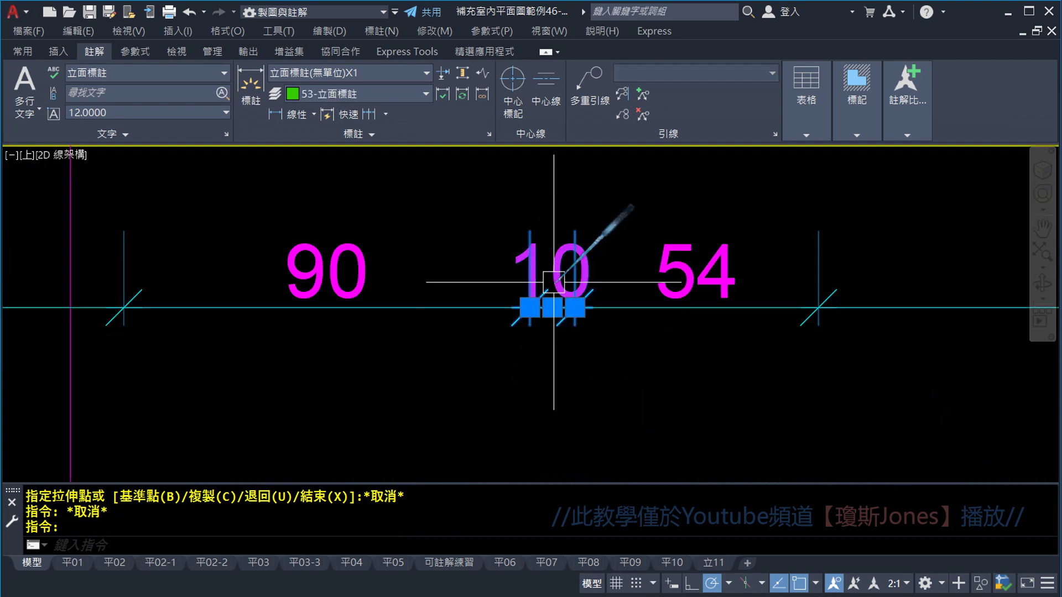
{"action": "scroll", "coordinate": [553, 308], "scroll_direction": "down", "scroll_amount": 2}
{"action": "left_click", "coordinate": [554, 310]}
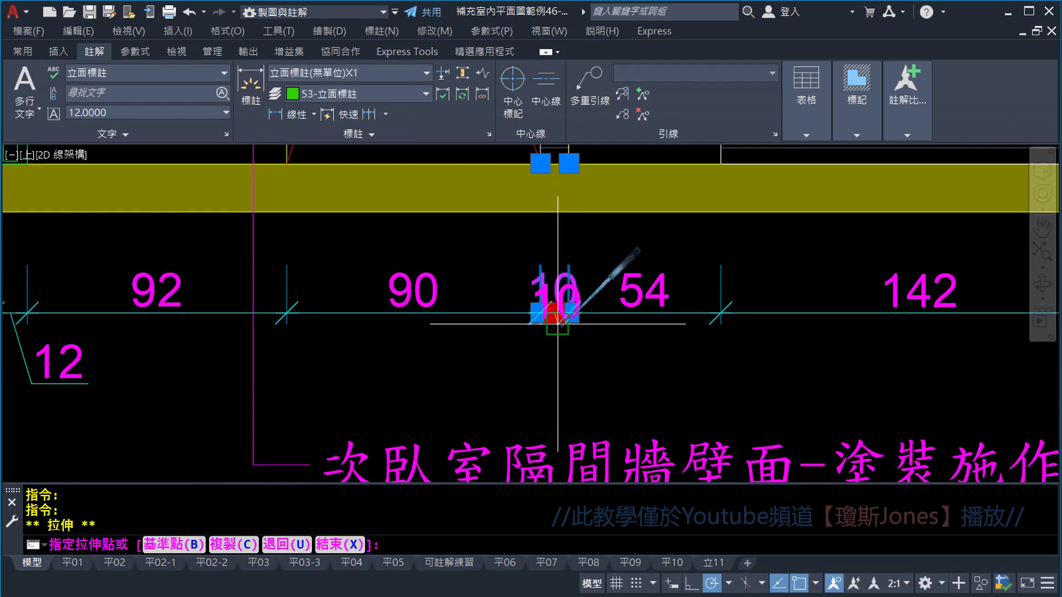
{"action": "left_click", "coordinate": [579, 377]}
{"action": "key", "text": "Escape"}
{"action": "scroll", "coordinate": [688, 360], "scroll_direction": "down", "scroll_amount": 3}
{"action": "scroll", "coordinate": [691, 358], "scroll_direction": "down", "scroll_amount": 2}
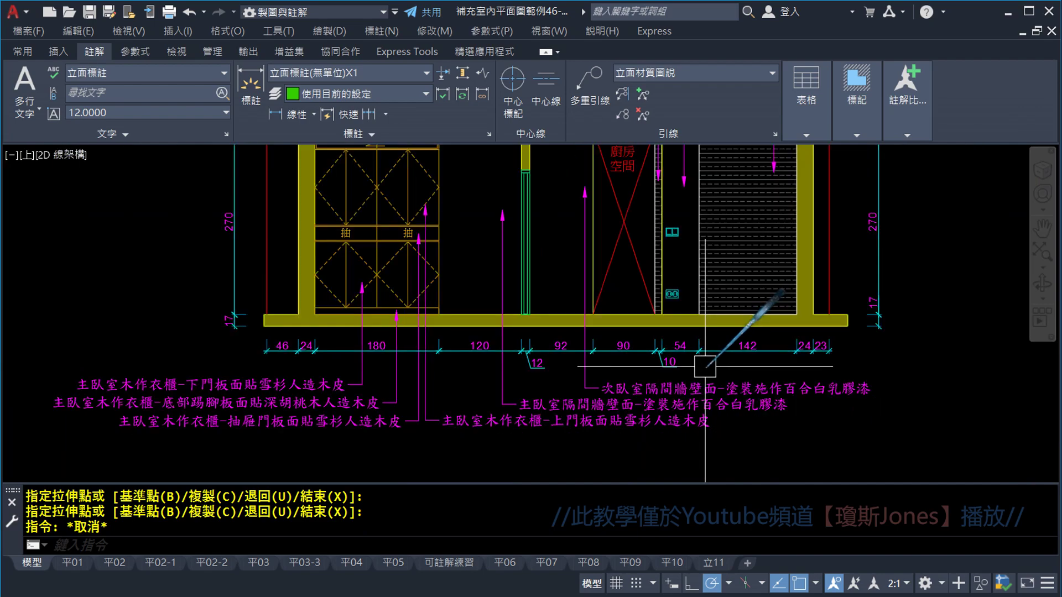
{"action": "scroll", "coordinate": [697, 357], "scroll_direction": "down", "scroll_amount": 2}
{"action": "middle_click_drag", "start_coordinate": [598, 267], "coordinate": [545, 331]}
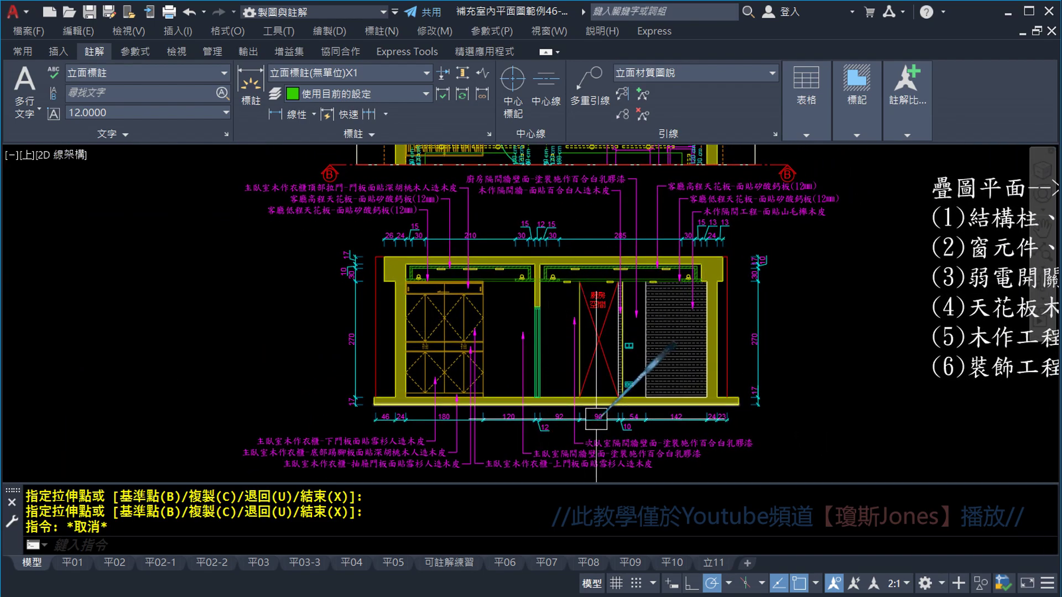
Step: Drop the 木作隔間牆 (timber partition wall) label lower above the top chain
{"action": "scroll", "coordinate": [550, 380], "scroll_direction": "up", "scroll_amount": 3}
{"action": "scroll", "coordinate": [533, 380], "scroll_direction": "up", "scroll_amount": 3}
{"action": "scroll", "coordinate": [402, 397], "scroll_direction": "up", "scroll_amount": 3}
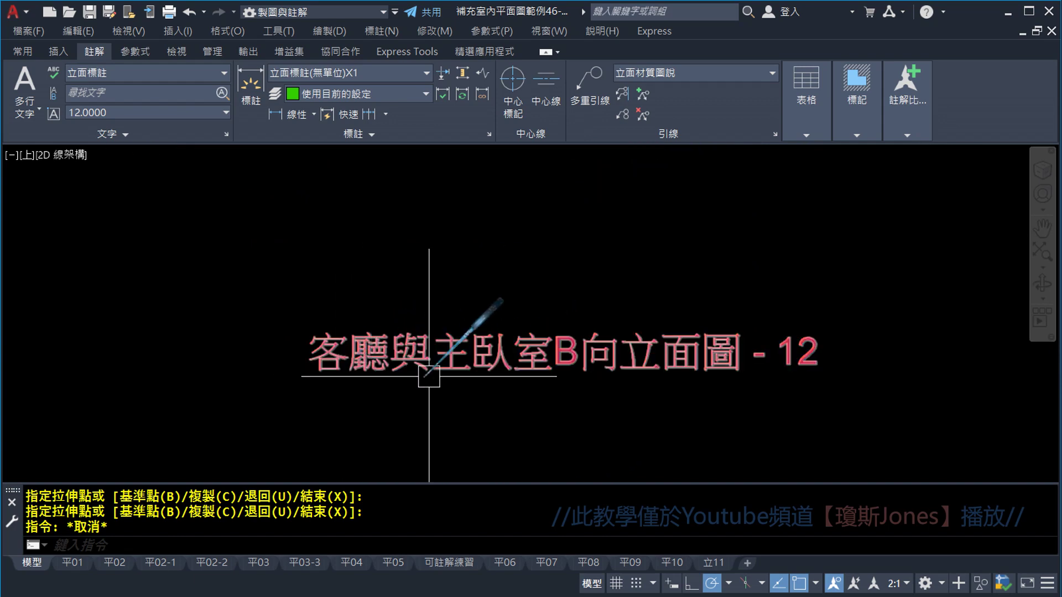
{"action": "scroll", "coordinate": [550, 384], "scroll_direction": "down", "scroll_amount": 3}
{"action": "middle_click_drag", "start_coordinate": [570, 408], "coordinate": [590, 288]}
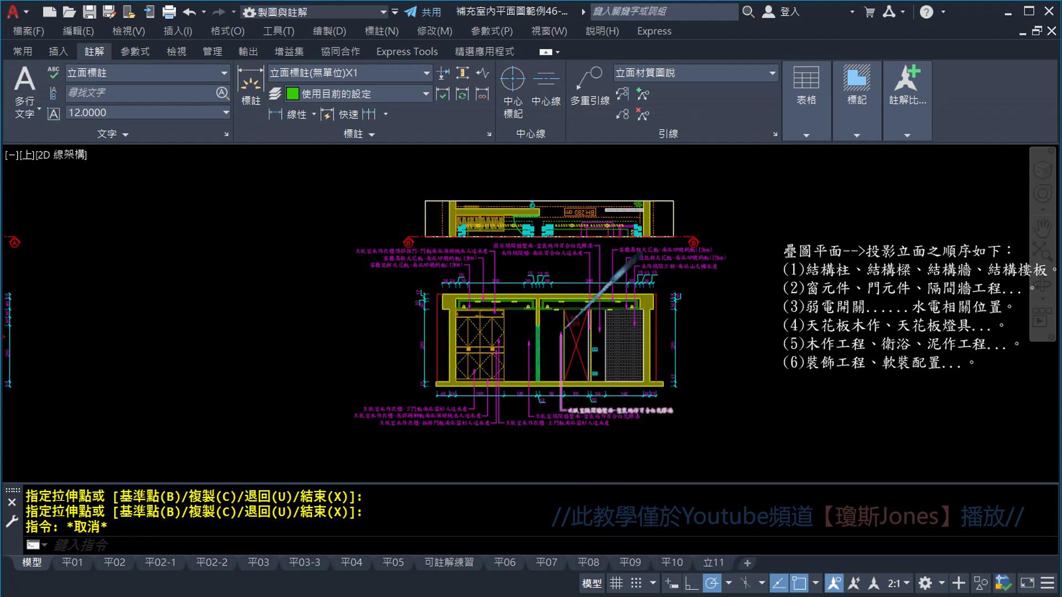
{"action": "scroll", "coordinate": [589, 289], "scroll_direction": "up", "scroll_amount": 2}
{"action": "middle_click_drag", "start_coordinate": [568, 213], "coordinate": [572, 256]}
{"action": "scroll", "coordinate": [571, 257], "scroll_direction": "up", "scroll_amount": 2}
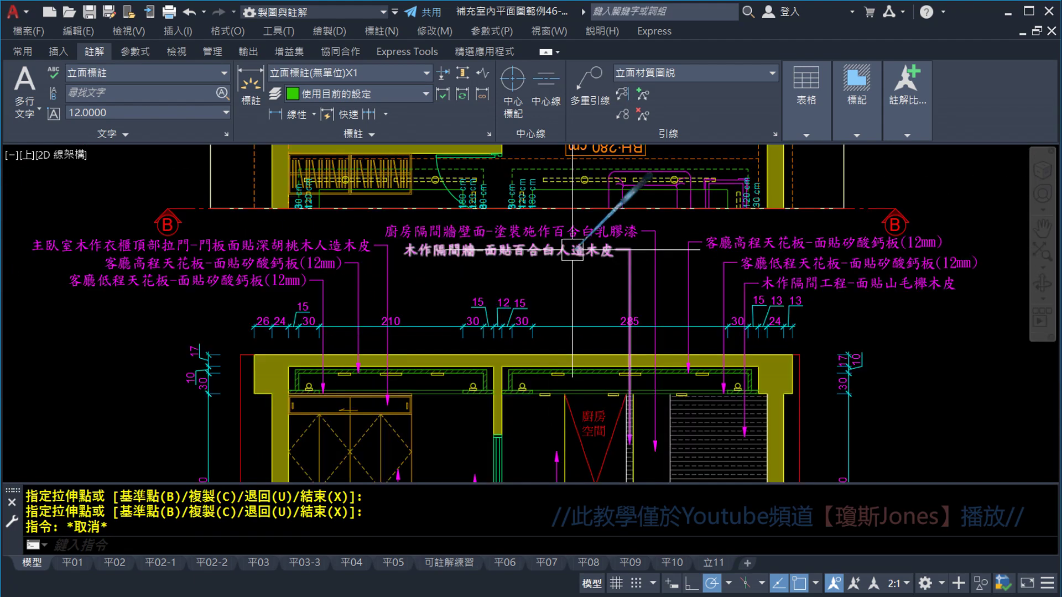
{"action": "scroll", "coordinate": [568, 294], "scroll_direction": "up", "scroll_amount": 2}
{"action": "left_click", "coordinate": [636, 224]}
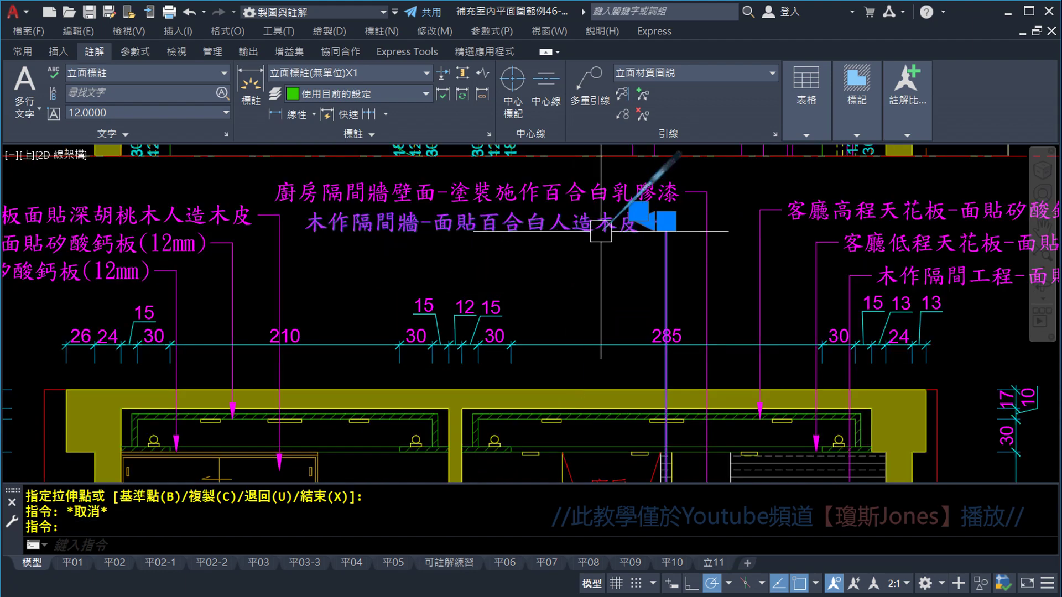
{"action": "left_click", "coordinate": [665, 222]}
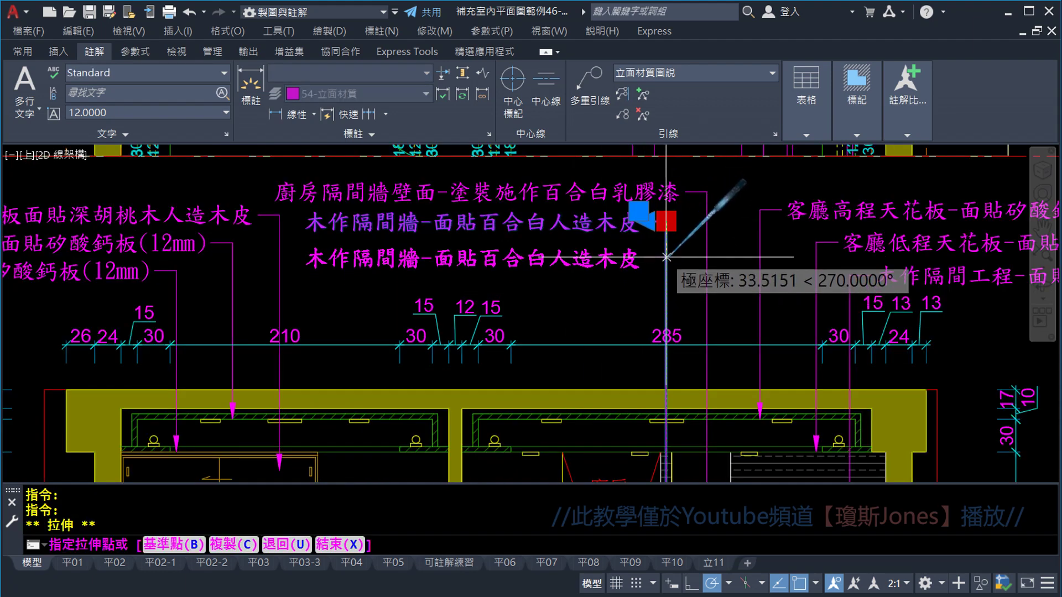
{"action": "left_click", "coordinate": [667, 257]}
{"action": "key", "text": "Escape"}
Step: Place the 廚房隔間牆壁面 (kitchen partition) label on its own line above the timber label
{"action": "left_click", "coordinate": [706, 191]}
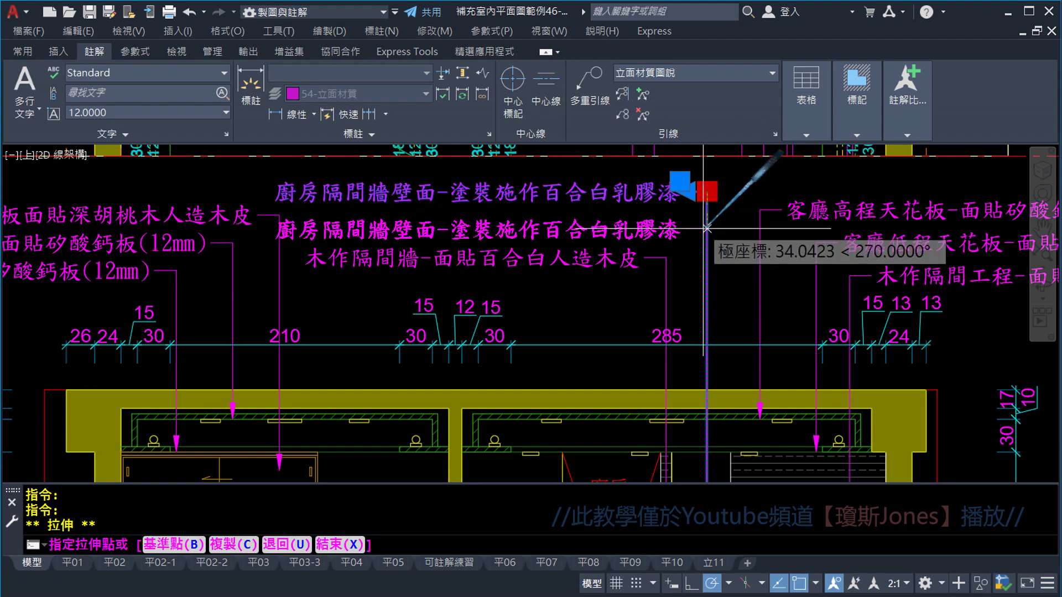
{"action": "left_click", "coordinate": [706, 228]}
{"action": "key", "text": "Escape"}
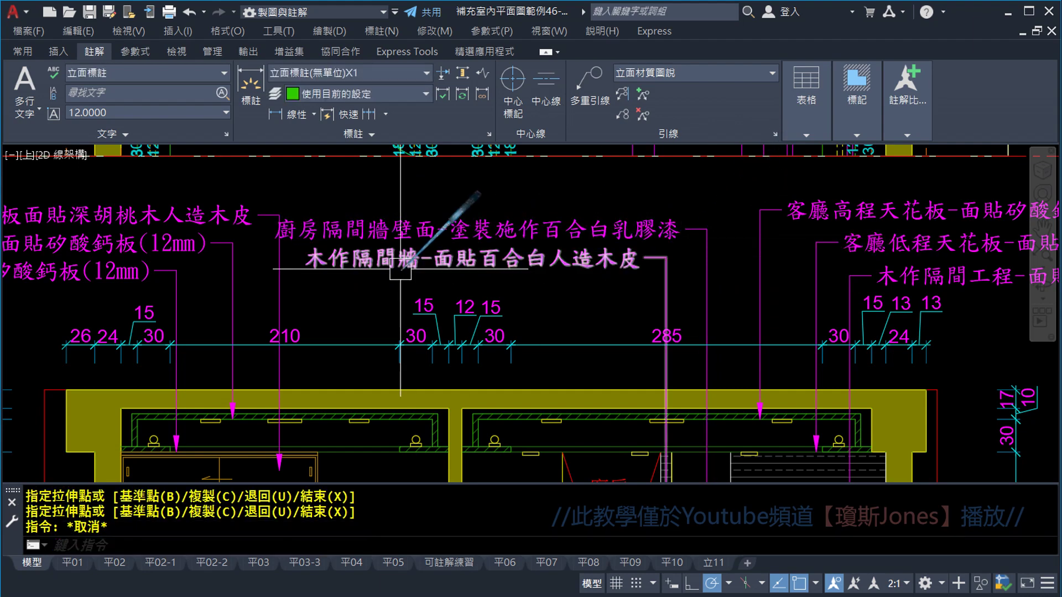
{"action": "mouse_move", "coordinate": [233, 219]}
{"action": "middle_mouse_down"}
{"action": "mouse_move", "coordinate": [429, 210]}
{"action": "mouse_move", "coordinate": [623, 227]}
{"action": "middle_mouse_up"}
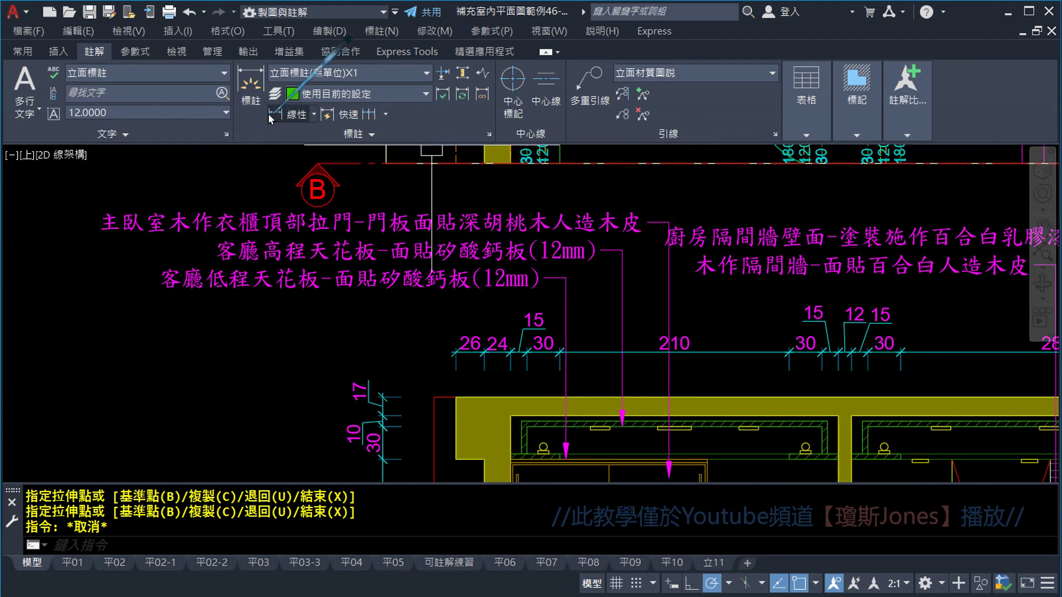
Step: Mirror the wardrobe top sliding-door label across a vertical axis, deleting the original
{"action": "left_click", "coordinate": [36, 51]}
{"action": "left_click", "coordinate": [207, 94]}
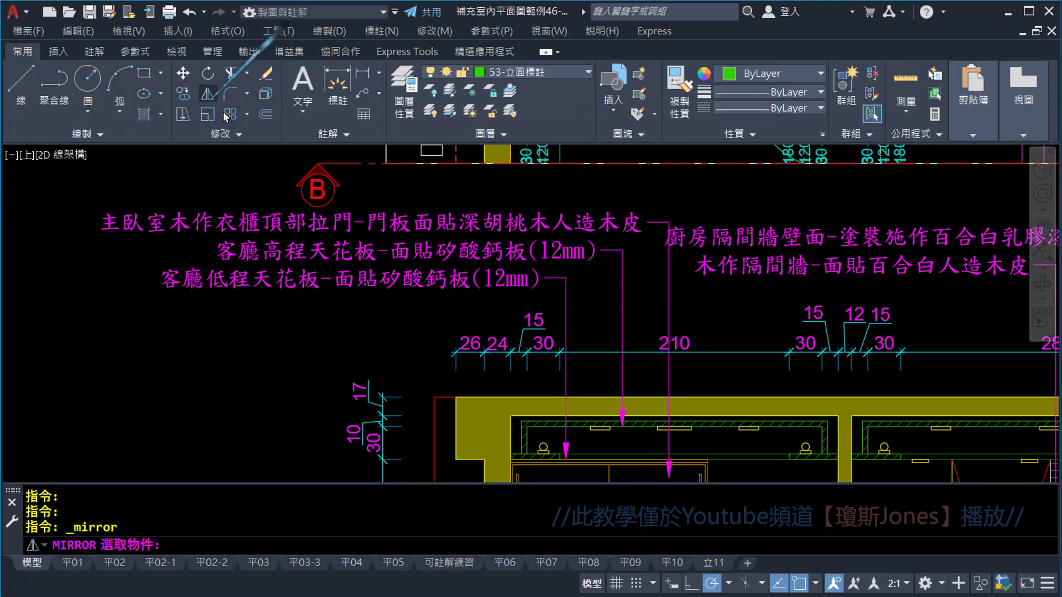
{"action": "left_click", "coordinate": [657, 220]}
{"action": "scroll", "coordinate": [677, 194], "scroll_direction": "up", "scroll_amount": 2}
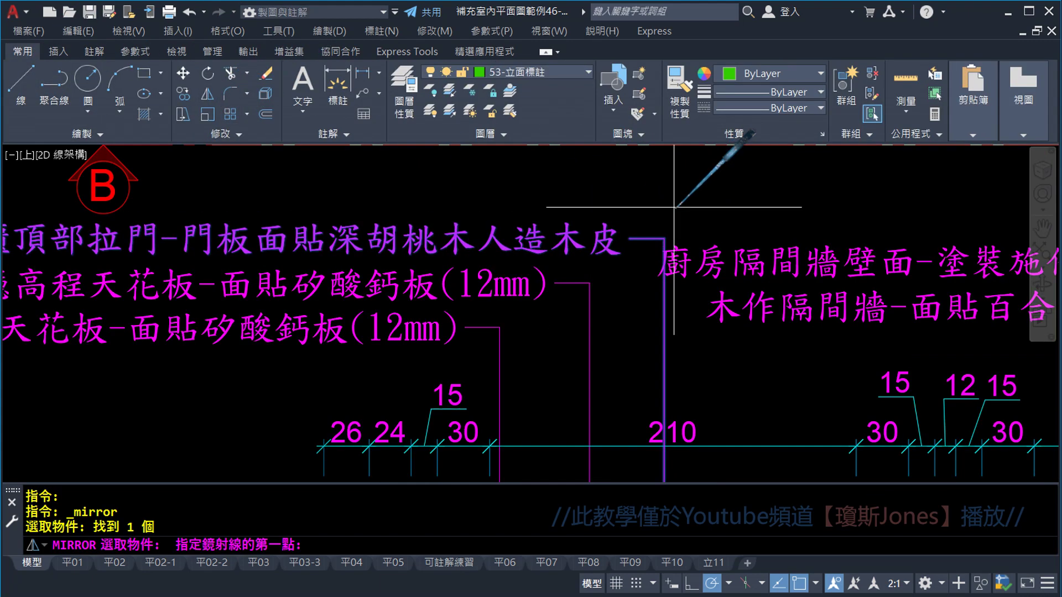
{"action": "left_click", "coordinate": [664, 239]}
{"action": "left_click", "coordinate": [664, 198]}
{"action": "type", "text": "y"}
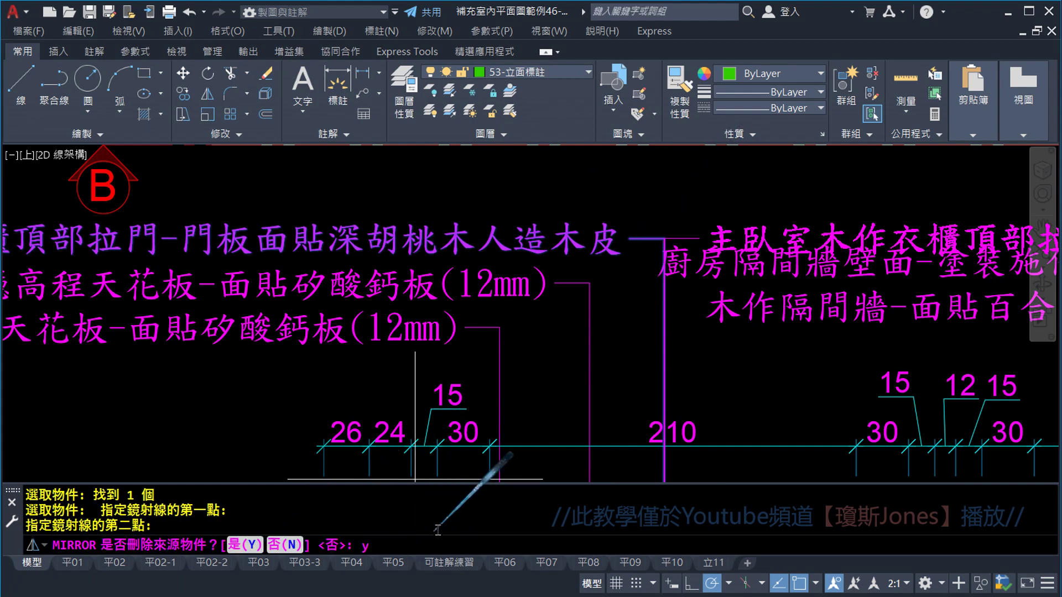
{"action": "key", "text": "Return"}
{"action": "key", "text": "Escape"}
Step: Raise the mirrored label's text into line above the kitchen partition labels
{"action": "left_click", "coordinate": [664, 334]}
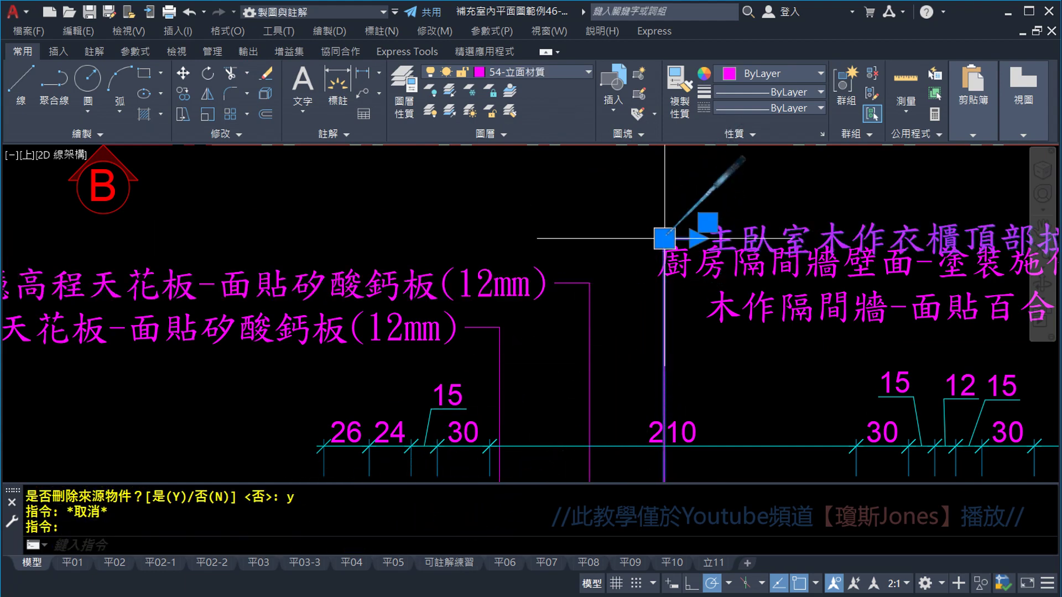
{"action": "left_click", "coordinate": [664, 239]}
{"action": "left_click", "coordinate": [665, 214]}
{"action": "key", "text": "Escape"}
{"action": "mouse_move", "coordinate": [688, 305]}
{"action": "middle_mouse_down"}
{"action": "mouse_move", "coordinate": [609, 307]}
{"action": "mouse_move", "coordinate": [482, 231]}
{"action": "mouse_move", "coordinate": [509, 291]}
{"action": "middle_mouse_up"}
{"action": "scroll", "coordinate": [609, 308], "scroll_direction": "down", "scroll_amount": 3}
Step: Move the kitchen partition label slightly to the right
{"action": "left_click", "coordinate": [183, 72]}
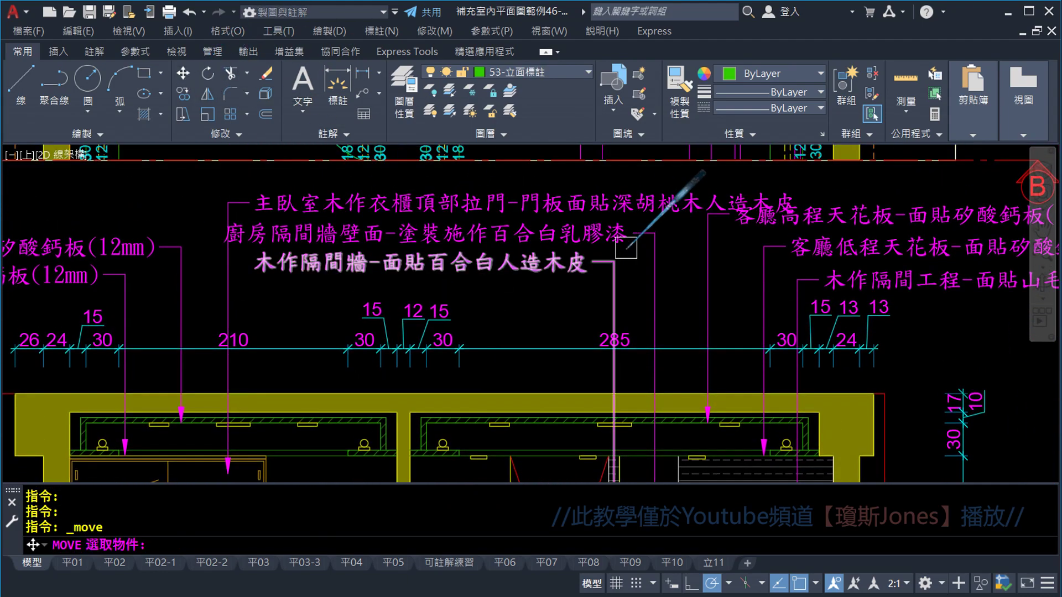
{"action": "left_click", "coordinate": [647, 233]}
{"action": "key", "text": "Return"}
{"action": "left_click", "coordinate": [540, 300]}
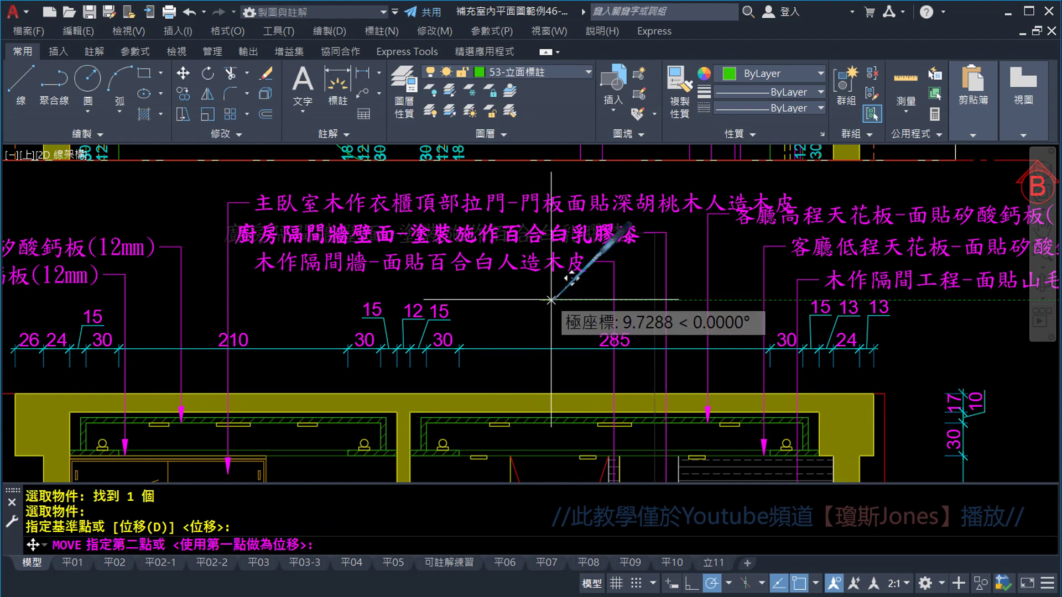
{"action": "left_click", "coordinate": [548, 300]}
Step: Move the 客廳 high and low ceiling labels on the left together
{"action": "mouse_move", "coordinate": [195, 283]}
{"action": "middle_mouse_down"}
{"action": "mouse_move", "coordinate": [446, 231]}
{"action": "mouse_move", "coordinate": [569, 259]}
{"action": "middle_mouse_up"}
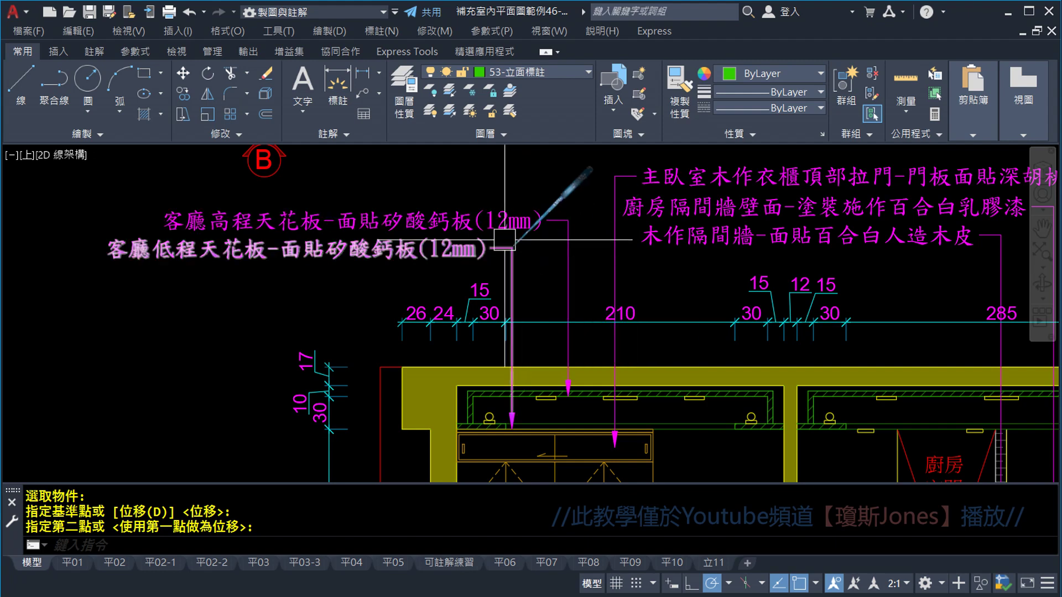
{"action": "left_click", "coordinate": [185, 73]}
{"action": "left_click", "coordinate": [398, 221]}
{"action": "left_click", "coordinate": [410, 249]}
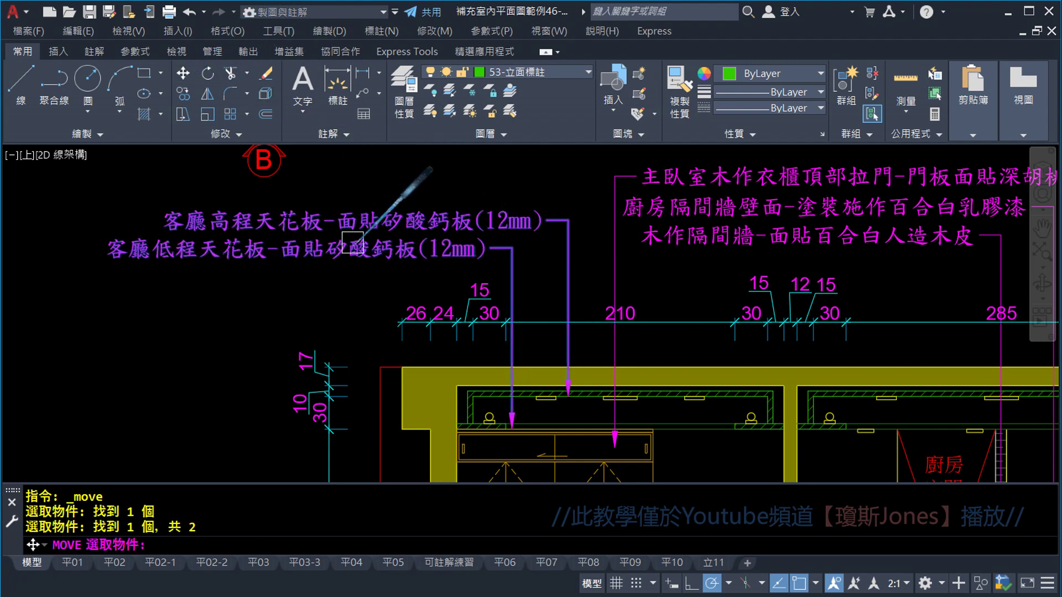
{"action": "key", "text": "Return"}
{"action": "left_click", "coordinate": [423, 179]}
Step: Cancel the ceiling-label move and pan to bring the wardrobe labels into view
{"action": "key", "text": "Escape"}
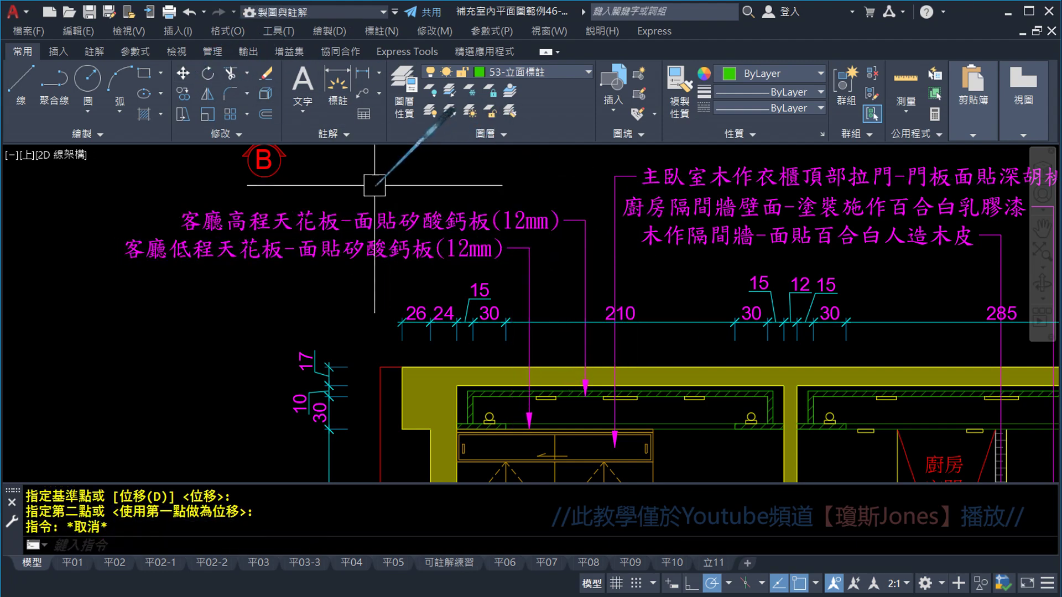
{"action": "scroll", "coordinate": [387, 221], "scroll_direction": "down", "scroll_amount": 3}
{"action": "scroll", "coordinate": [458, 346], "scroll_direction": "down", "scroll_amount": 2}
{"action": "scroll", "coordinate": [457, 346], "scroll_direction": "down", "scroll_amount": 2}
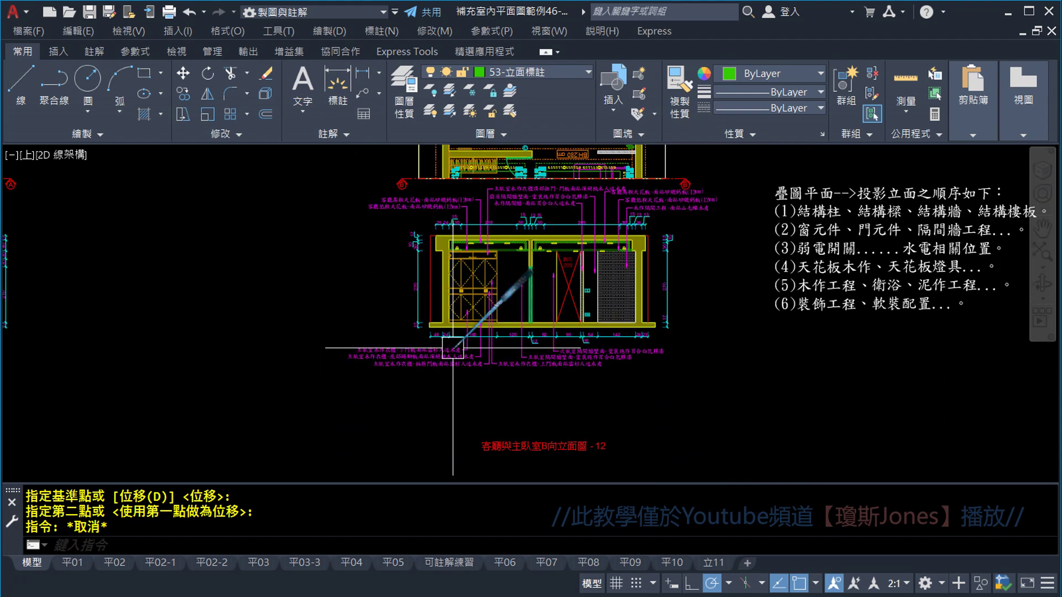
{"action": "scroll", "coordinate": [420, 277], "scroll_direction": "down", "scroll_amount": 1}
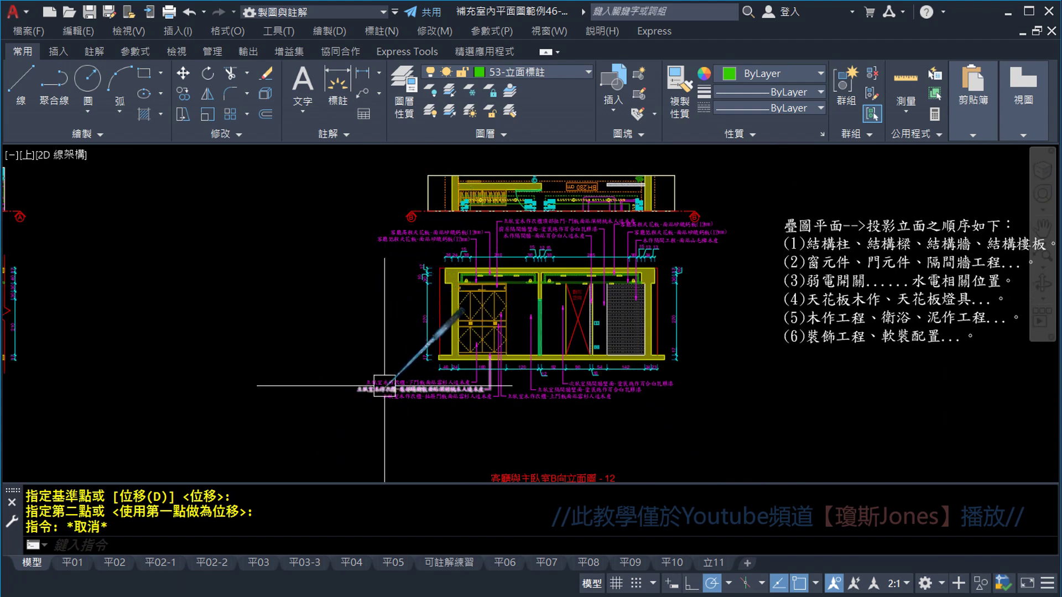
{"action": "scroll", "coordinate": [375, 385], "scroll_direction": "up", "scroll_amount": 5}
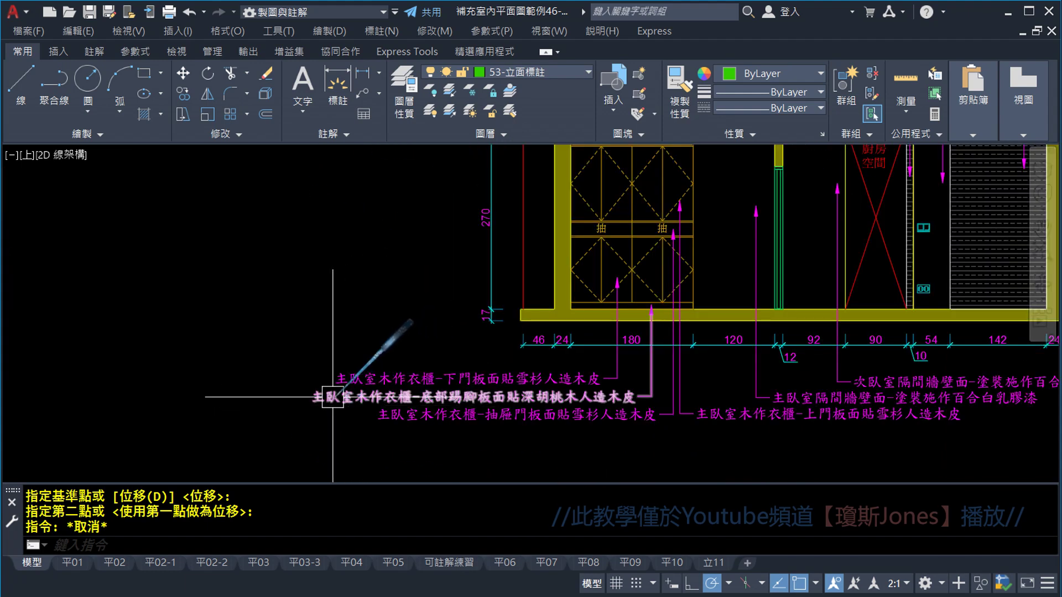
{"action": "scroll", "coordinate": [475, 397], "scroll_direction": "up", "scroll_amount": 2}
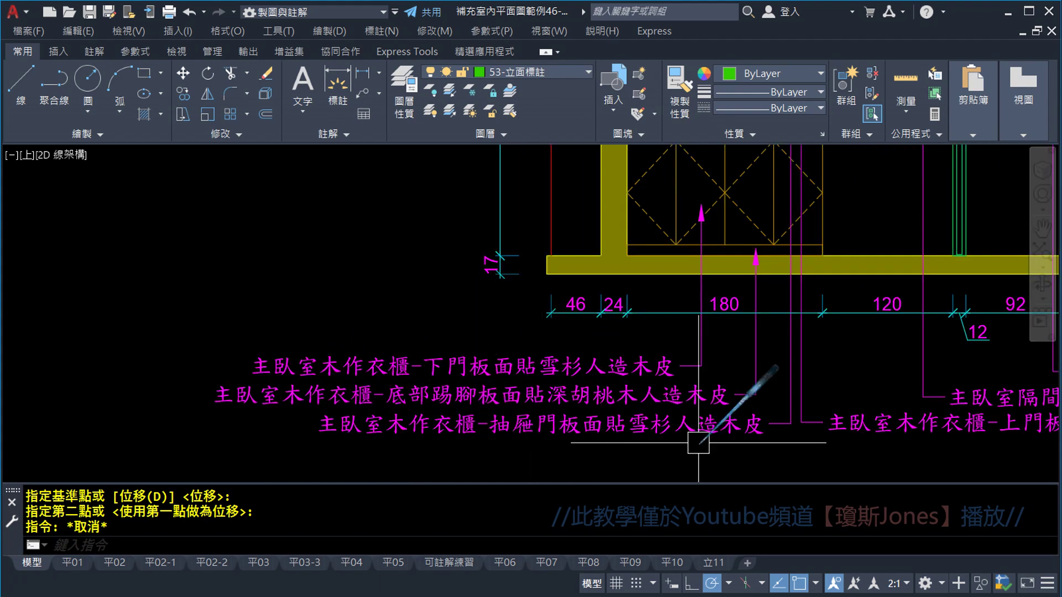
{"action": "middle_click_drag", "start_coordinate": [716, 469], "coordinate": [627, 430]}
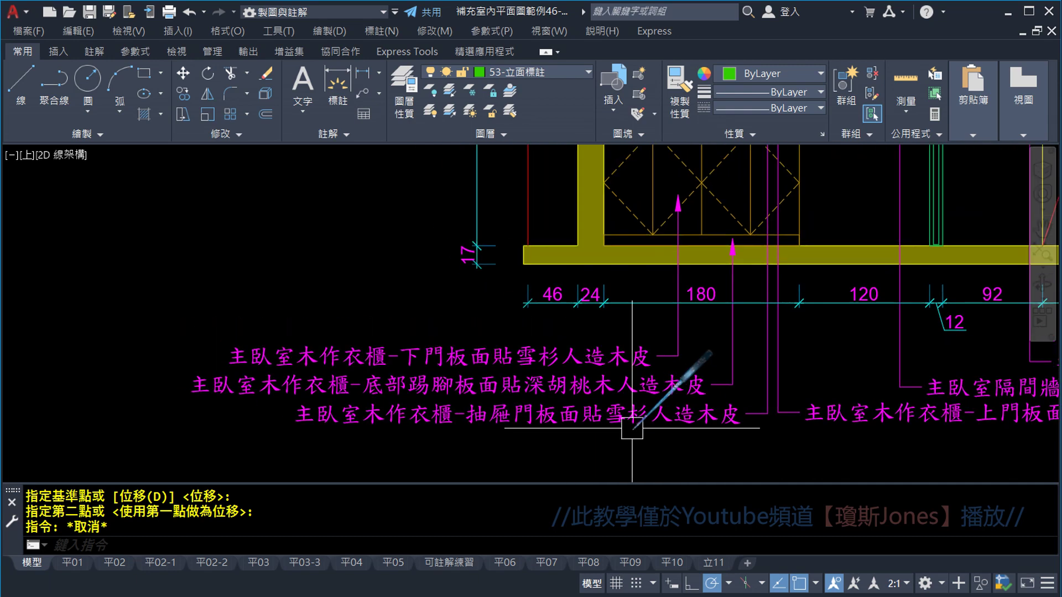
Step: Grip-stretch the drawer-door (抽屜門板面) label lower on its leader
{"action": "left_click", "coordinate": [704, 394]}
{"action": "middle_click_drag", "start_coordinate": [706, 396], "coordinate": [706, 363]}
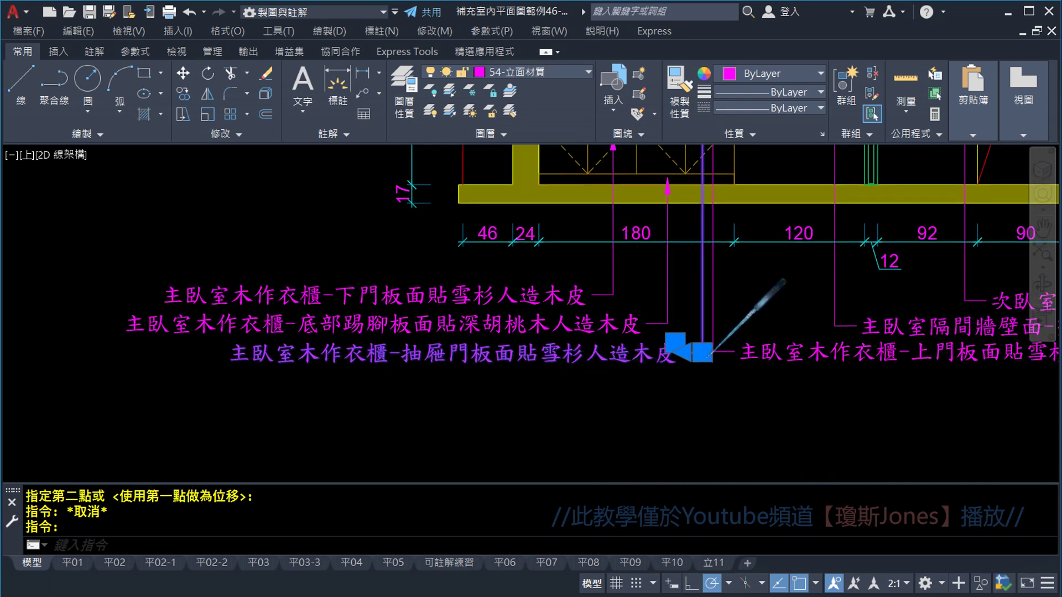
{"action": "left_click", "coordinate": [703, 352]}
{"action": "key", "text": "Escape"}
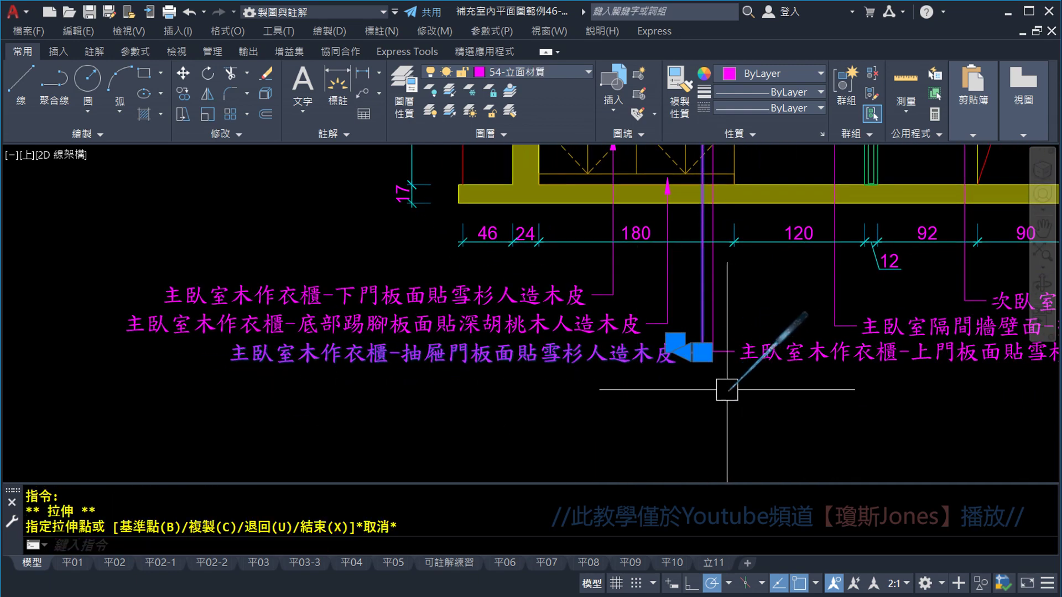
{"action": "key", "text": "Escape"}
{"action": "mouse_move", "coordinate": [708, 376]}
{"action": "middle_mouse_down"}
{"action": "mouse_move", "coordinate": [675, 437]}
{"action": "mouse_move", "coordinate": [758, 408]}
{"action": "middle_mouse_up"}
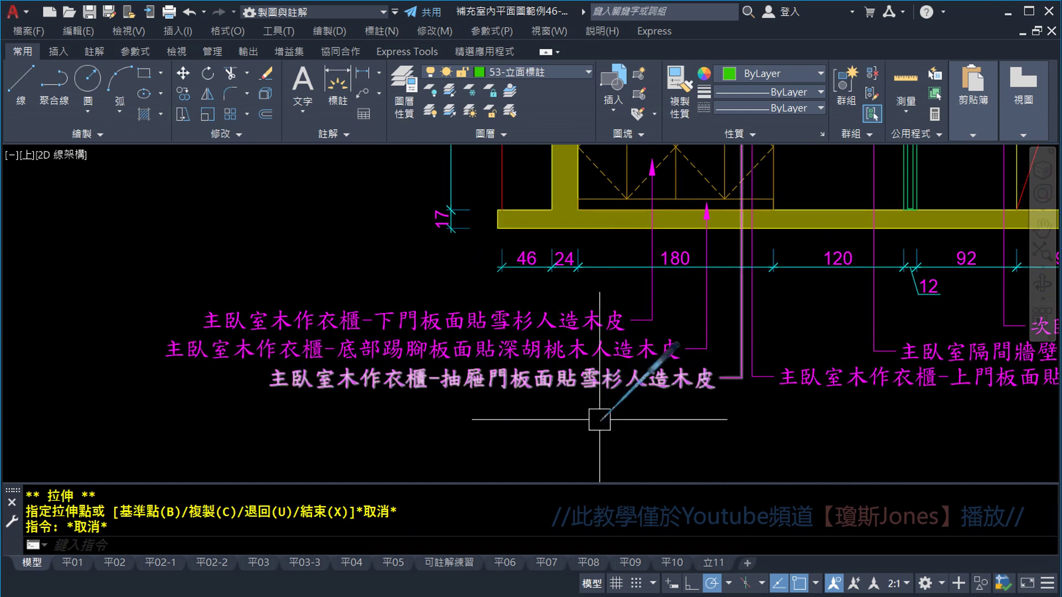
{"action": "scroll", "coordinate": [708, 393], "scroll_direction": "up", "scroll_amount": 2}
{"action": "left_click", "coordinate": [730, 365]}
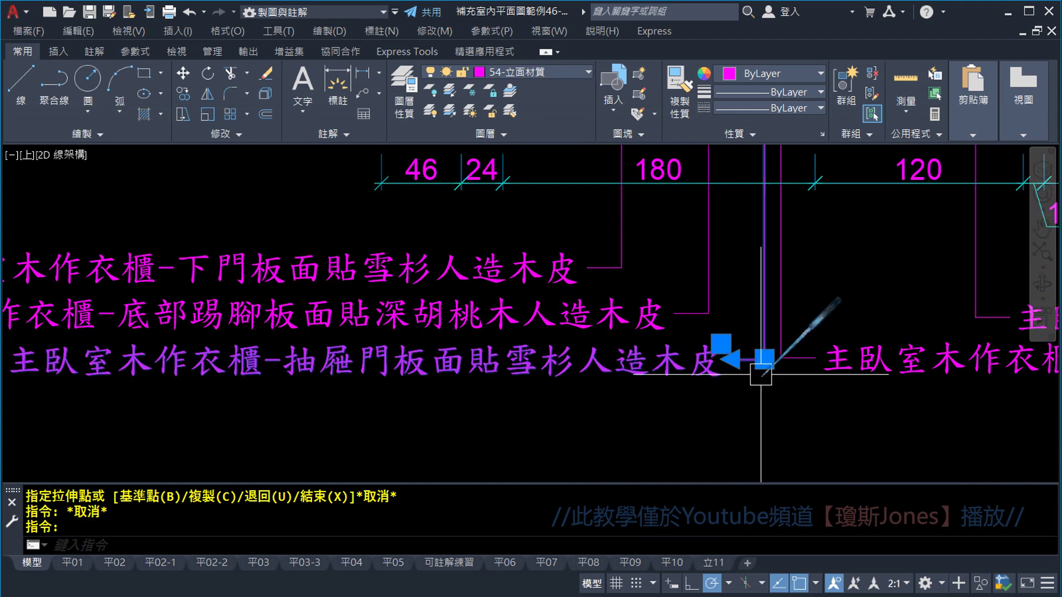
{"action": "left_click", "coordinate": [764, 360]}
{"action": "left_click", "coordinate": [765, 374]}
{"action": "key", "text": "Escape"}
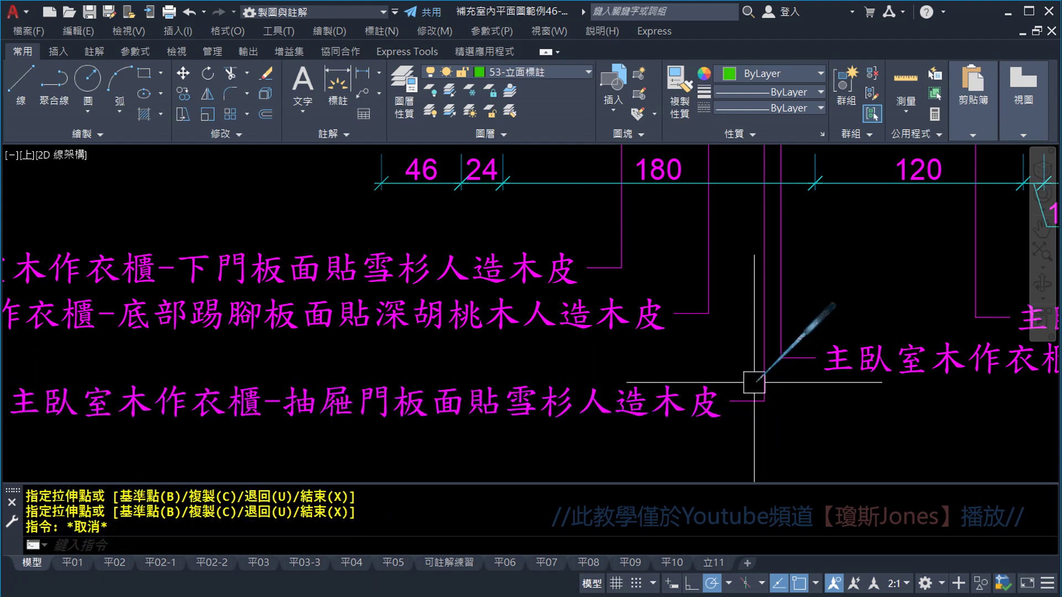
Step: Mirror the drawer-door label about a vertical line to its leader's right, deleting the original
{"action": "left_click", "coordinate": [208, 94]}
{"action": "left_click", "coordinate": [714, 404]}
{"action": "left_click", "coordinate": [764, 400]}
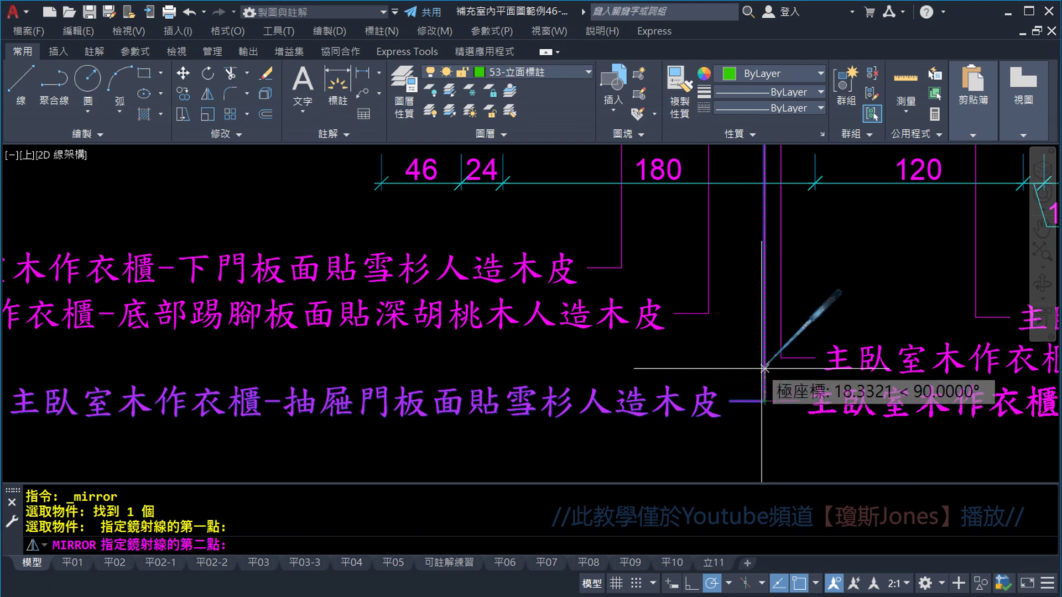
{"action": "left_click", "coordinate": [762, 366]}
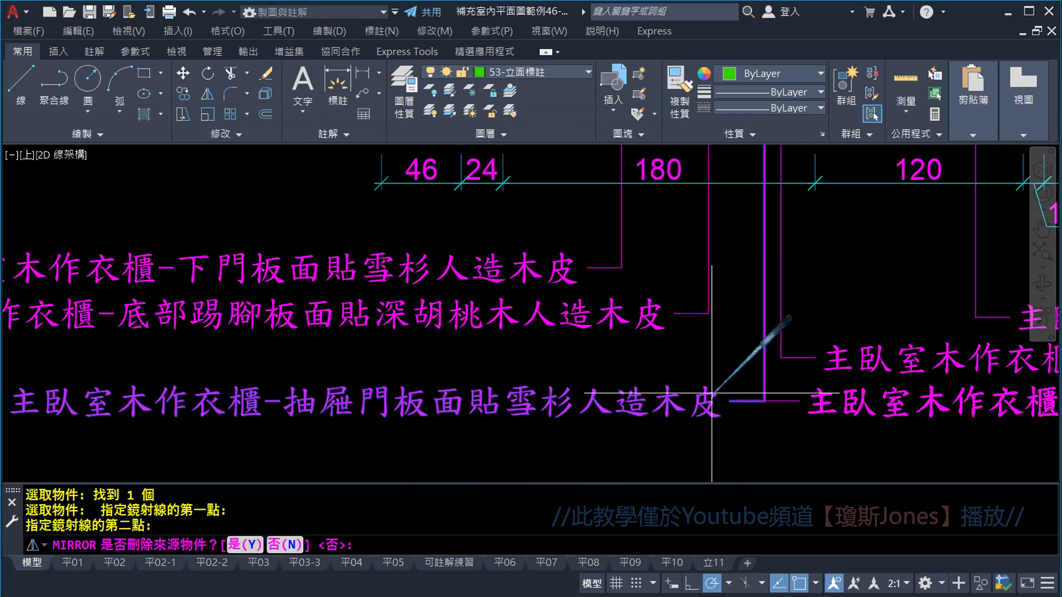
{"action": "type", "text": "y"}
{"action": "key", "text": "Return"}
{"action": "key", "text": "Escape"}
{"action": "scroll", "coordinate": [681, 411], "scroll_direction": "down", "scroll_amount": 2}
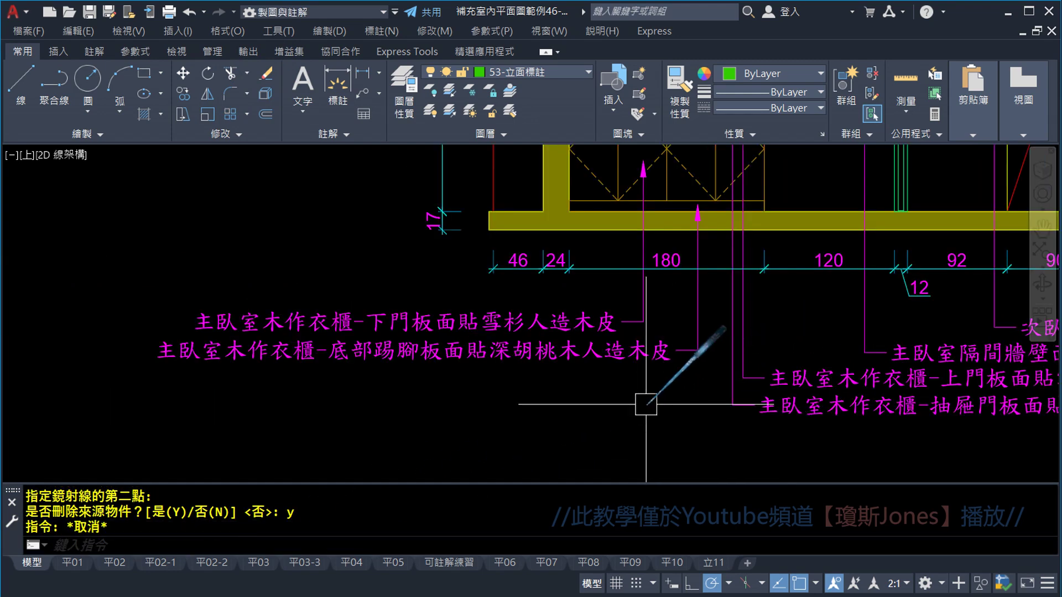
{"action": "scroll", "coordinate": [688, 392], "scroll_direction": "down", "scroll_amount": 1}
{"action": "left_click", "coordinate": [708, 382]}
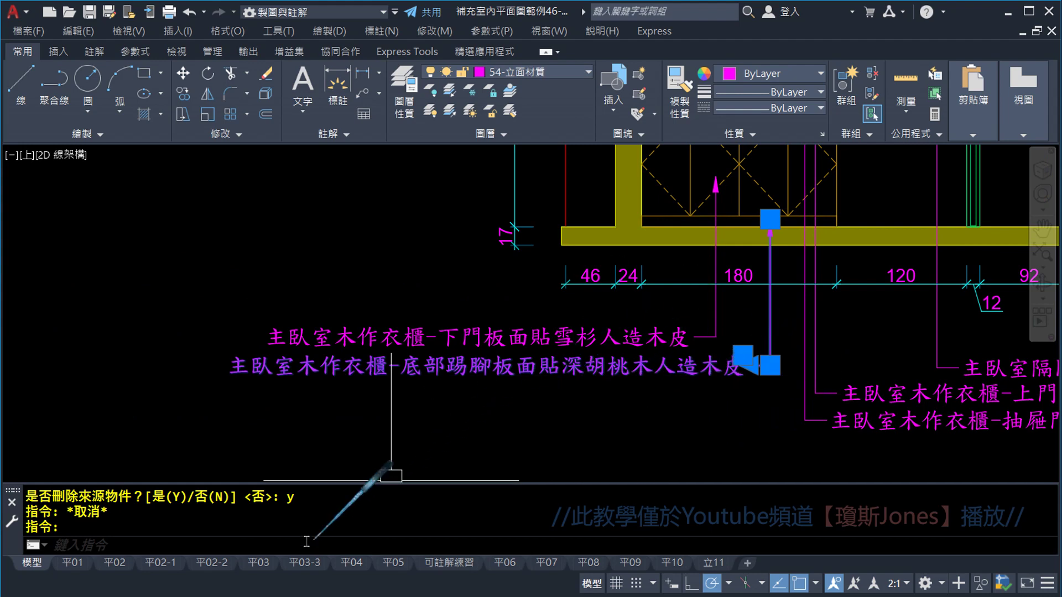
{"action": "type", "text": "ed"}
Step: Wrap the skirting-board (踢腳板) label onto two lines after 主臥室木作衣櫃-
{"action": "key", "text": "Return"}
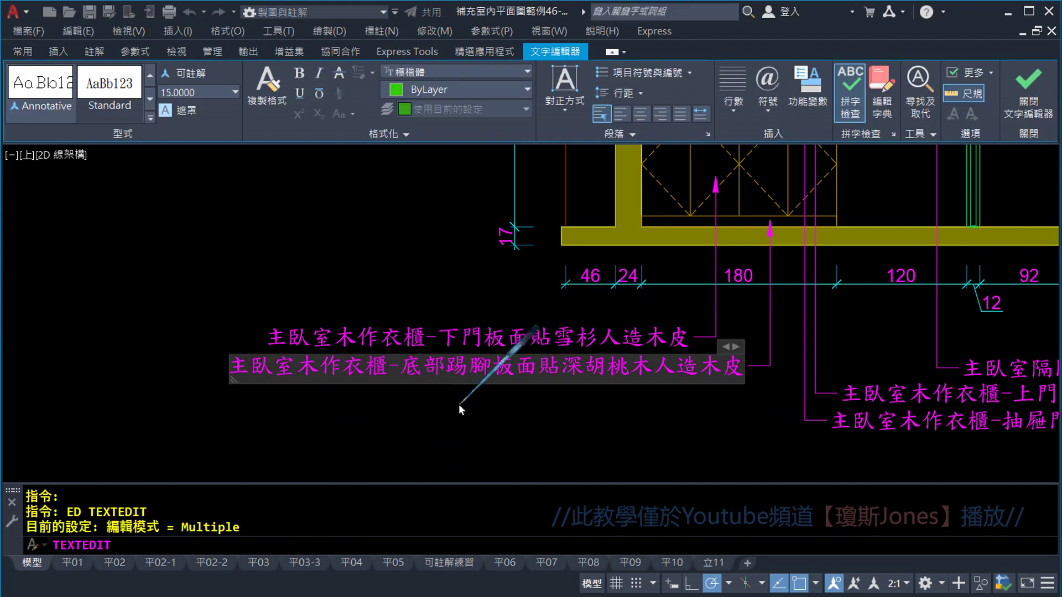
{"action": "key", "text": "Return"}
{"action": "left_click", "coordinate": [636, 442]}
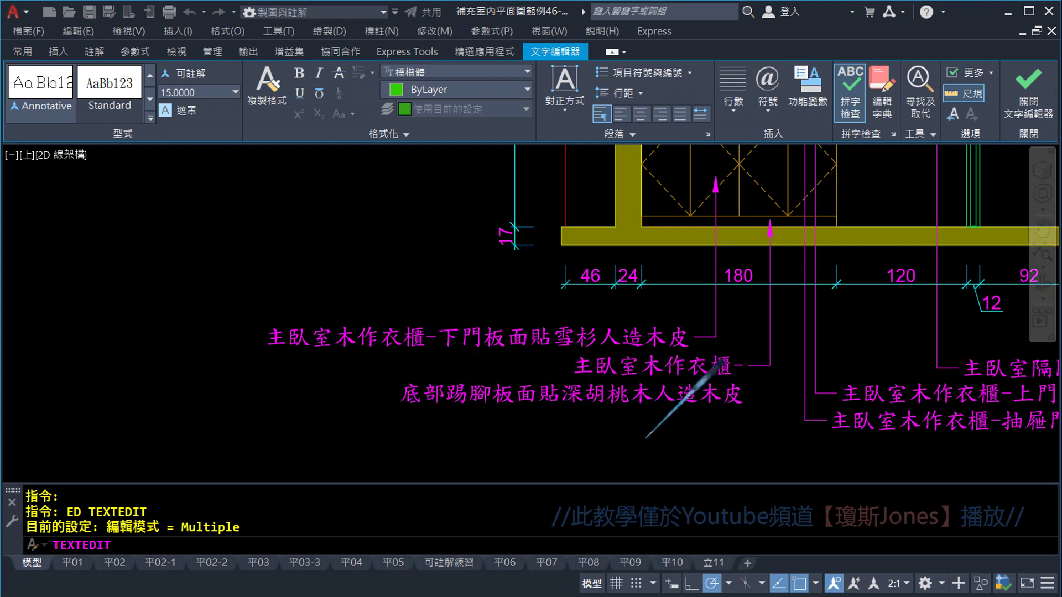
{"action": "scroll", "coordinate": [675, 421], "scroll_direction": "down", "scroll_amount": 4}
{"action": "scroll", "coordinate": [675, 420], "scroll_direction": "down", "scroll_amount": 3}
{"action": "scroll", "coordinate": [621, 408], "scroll_direction": "up", "scroll_amount": 2}
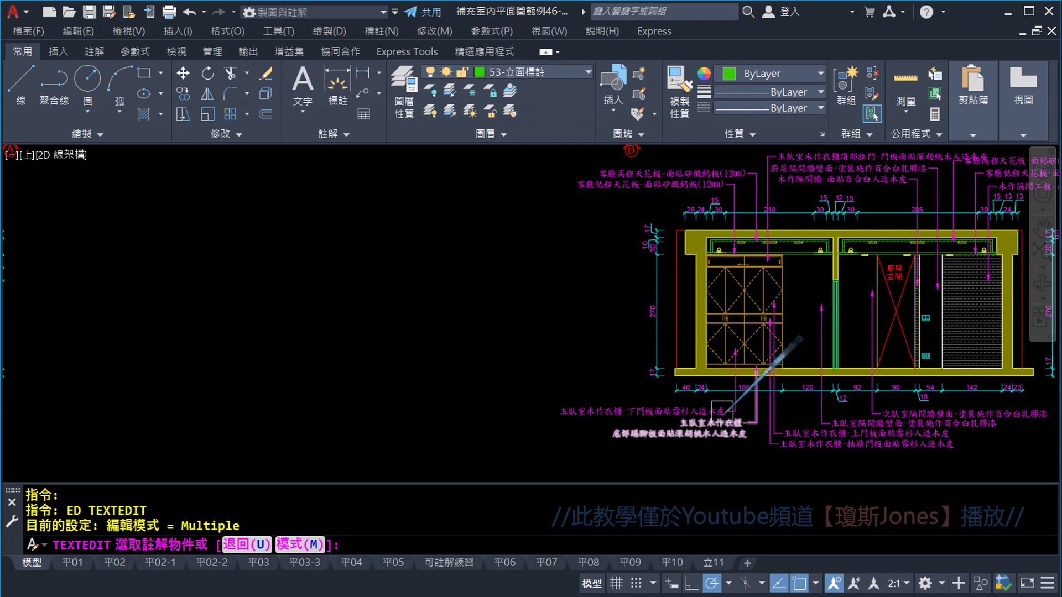
{"action": "key", "text": "Escape"}
{"action": "scroll", "coordinate": [674, 395], "scroll_direction": "up", "scroll_amount": 2}
{"action": "scroll", "coordinate": [674, 395], "scroll_direction": "up", "scroll_amount": 2}
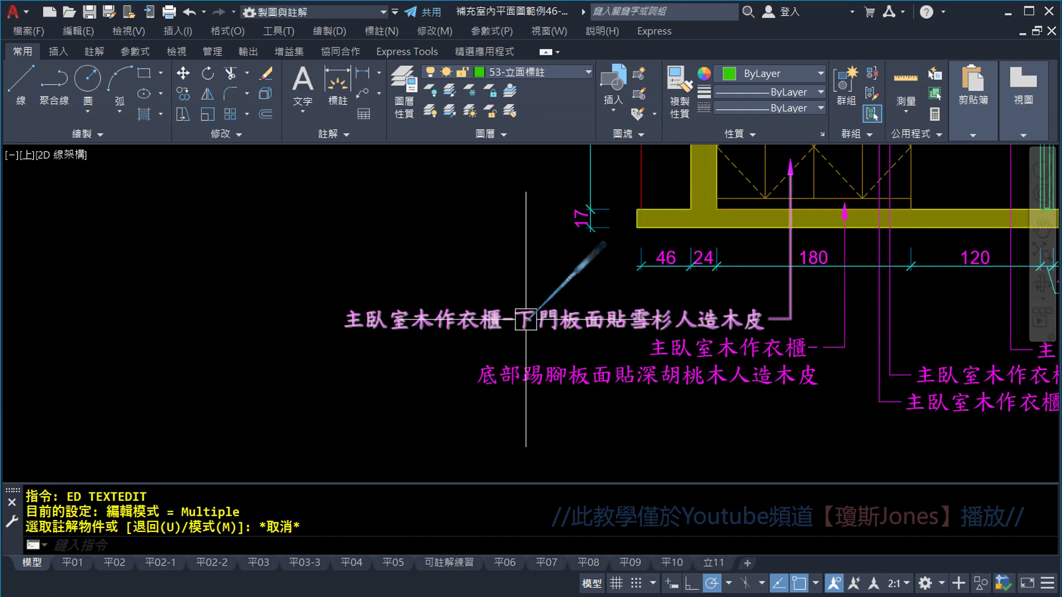
Step: Grip-move the skirting-board label lower down
{"action": "left_click", "coordinate": [823, 377]}
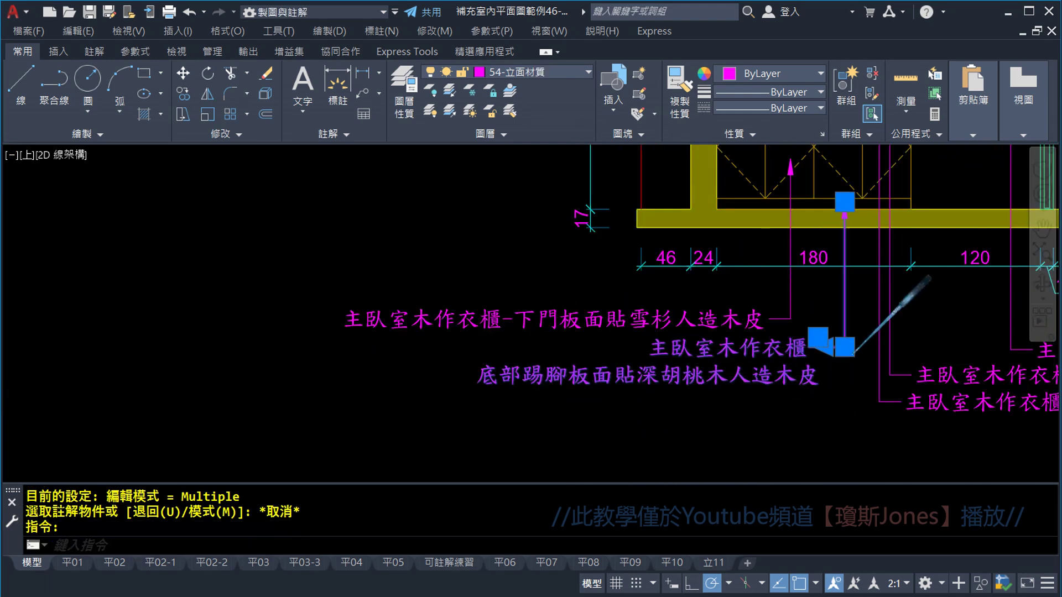
{"action": "left_click", "coordinate": [844, 346]}
{"action": "left_click", "coordinate": [845, 376]}
{"action": "key", "text": "Escape"}
{"action": "type", "text": "ED"}
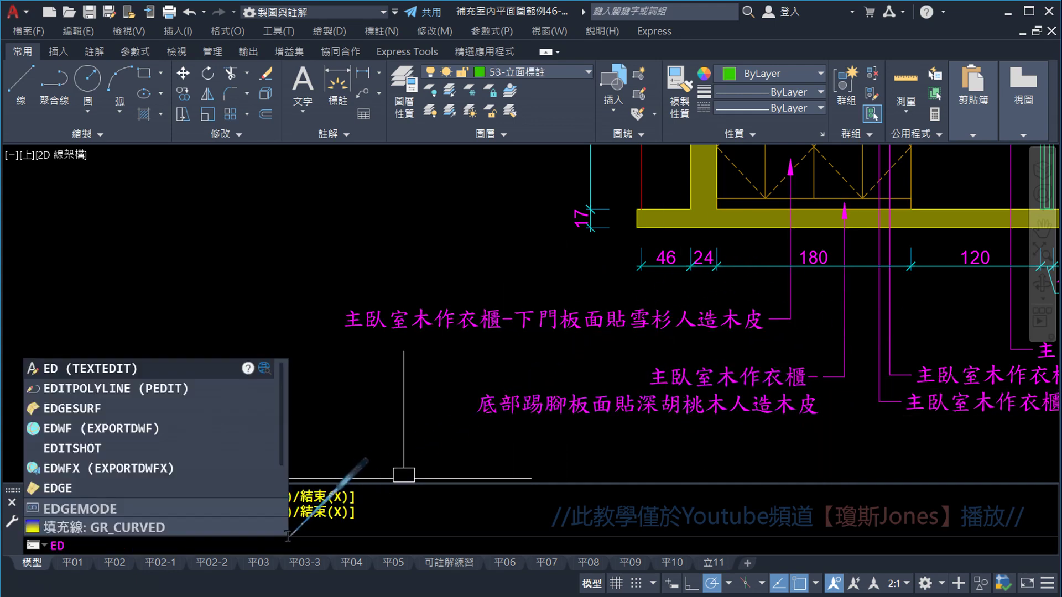
Step: Wrap the lower-door (下門板面) label onto two lines after 主臥室木作衣櫃-
{"action": "key", "text": "Return"}
{"action": "scroll", "coordinate": [484, 332], "scroll_direction": "up", "scroll_amount": 2}
{"action": "left_click", "coordinate": [539, 332]}
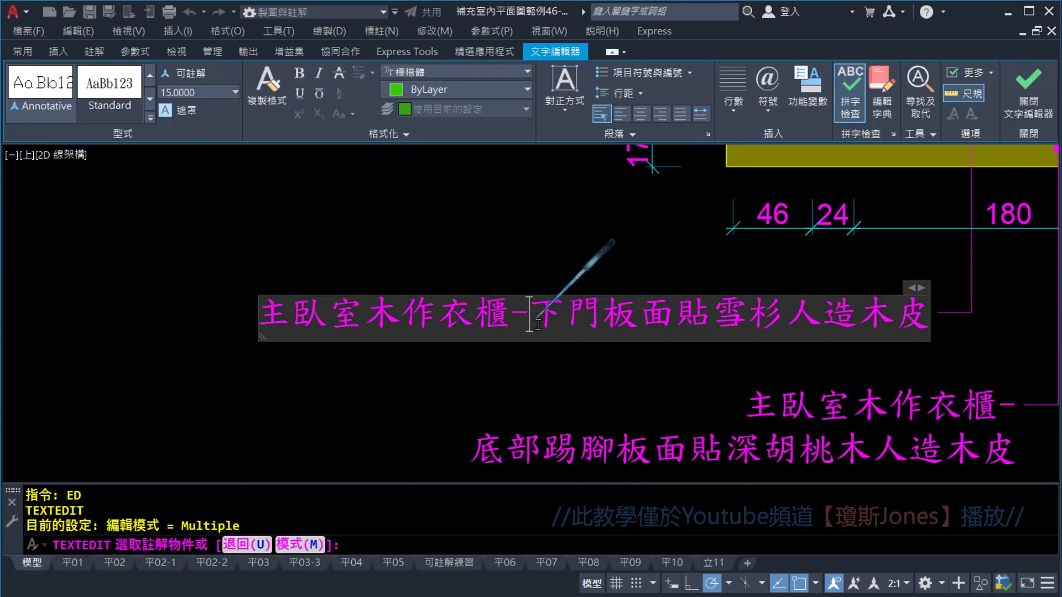
{"action": "key", "text": "Return"}
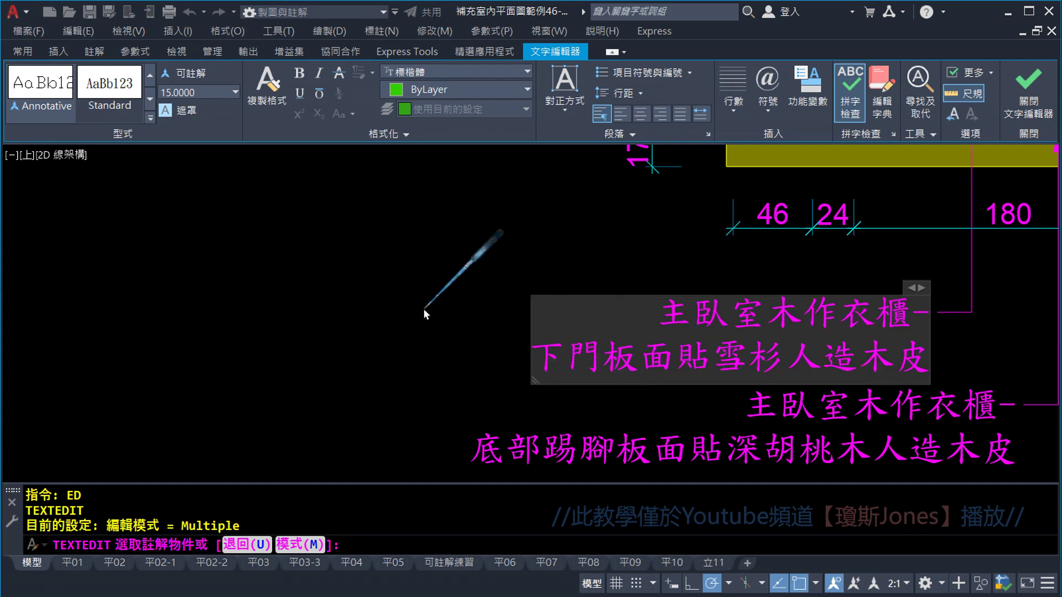
{"action": "left_click", "coordinate": [424, 314]}
{"action": "scroll", "coordinate": [608, 288], "scroll_direction": "down", "scroll_amount": 4}
{"action": "key", "text": "Escape"}
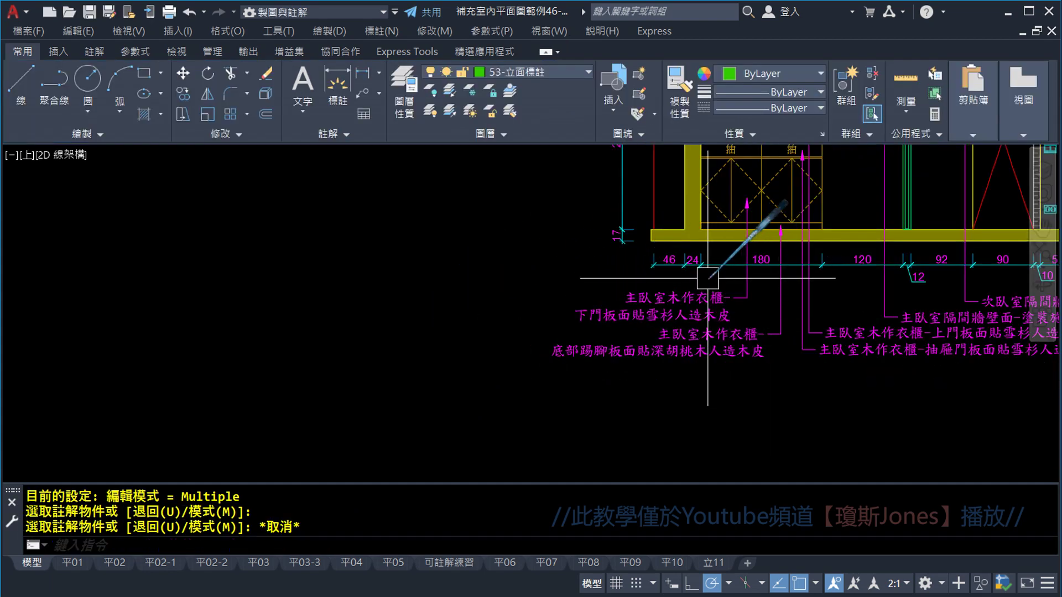
{"action": "middle_click_drag", "start_coordinate": [768, 329], "coordinate": [715, 284]}
{"action": "scroll", "coordinate": [716, 283], "scroll_direction": "down", "scroll_amount": 1}
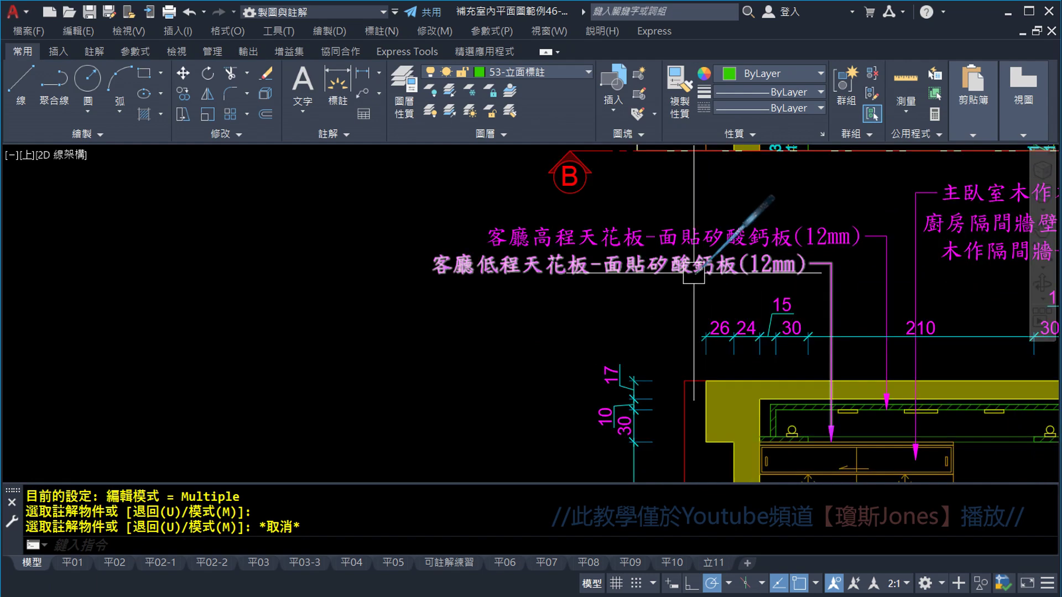
{"action": "scroll", "coordinate": [716, 283], "scroll_direction": "down", "scroll_amount": 1}
{"action": "scroll", "coordinate": [718, 283], "scroll_direction": "down", "scroll_amount": 2}
{"action": "scroll", "coordinate": [721, 282], "scroll_direction": "down", "scroll_amount": 3}
{"action": "middle_click_drag", "start_coordinate": [721, 282], "coordinate": [551, 260]}
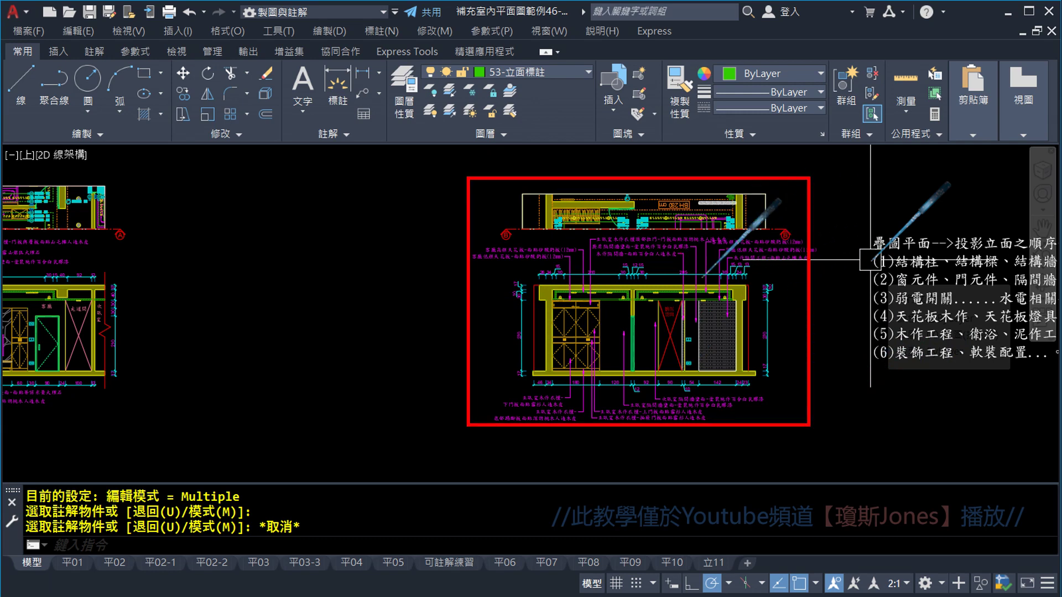
{"action": "scroll", "coordinate": [634, 379], "scroll_direction": "up", "scroll_amount": 2}
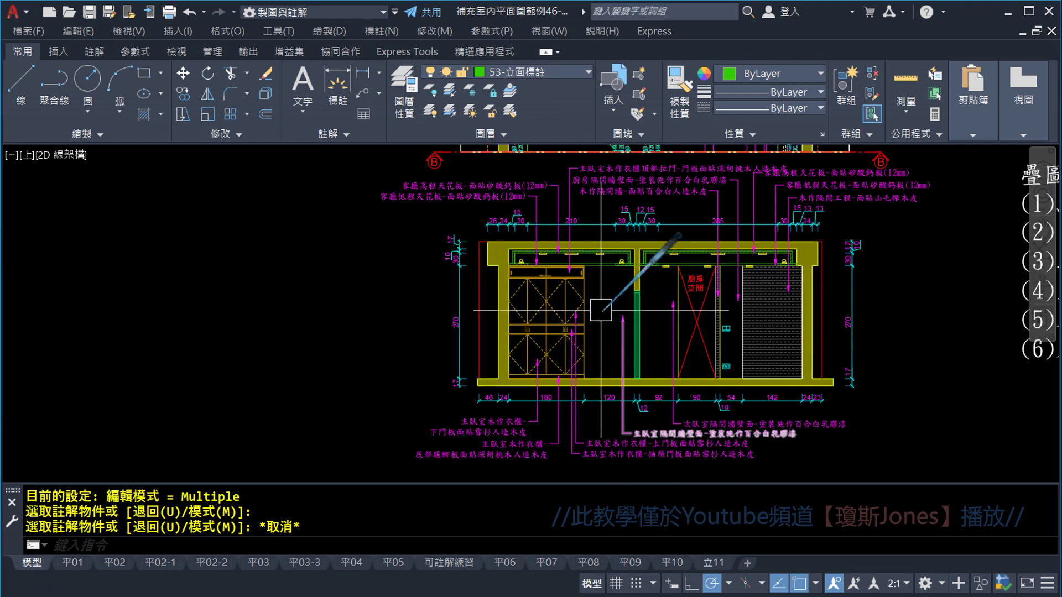
{"action": "scroll", "coordinate": [510, 236], "scroll_direction": "up", "scroll_amount": 2}
{"action": "scroll", "coordinate": [509, 237], "scroll_direction": "up", "scroll_amount": 1}
{"action": "scroll", "coordinate": [510, 237], "scroll_direction": "up", "scroll_amount": 1}
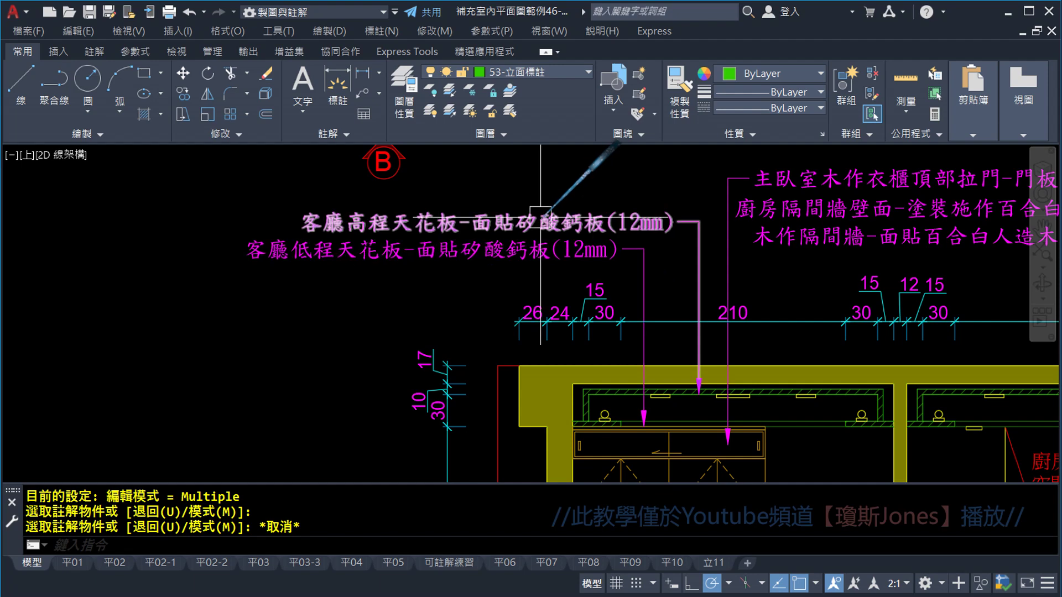
{"action": "left_click", "coordinate": [567, 215]}
{"action": "key", "text": "Escape"}
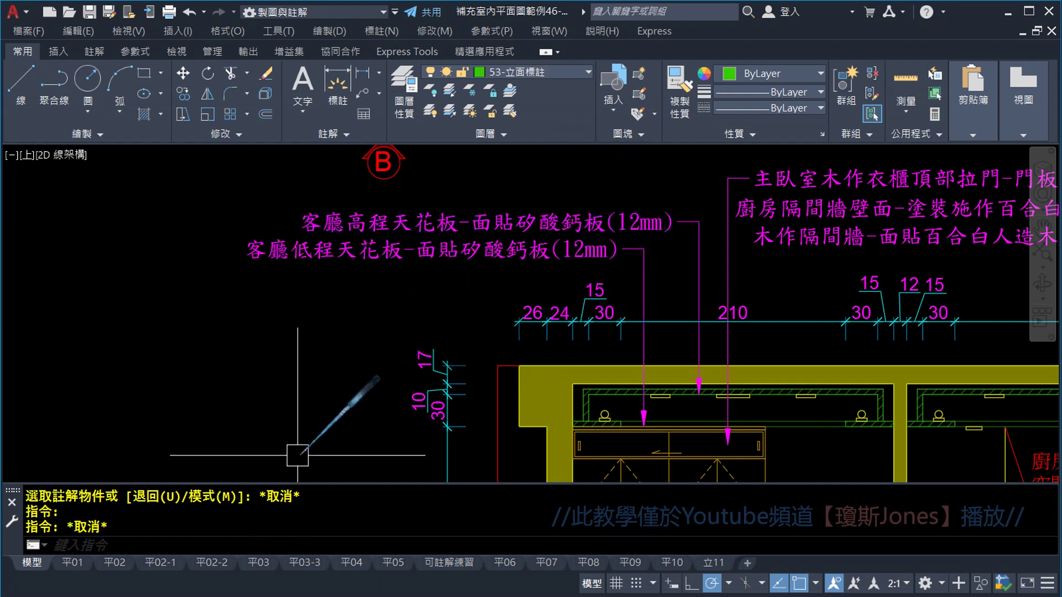
{"action": "scroll", "coordinate": [415, 249], "scroll_direction": "down", "scroll_amount": 2}
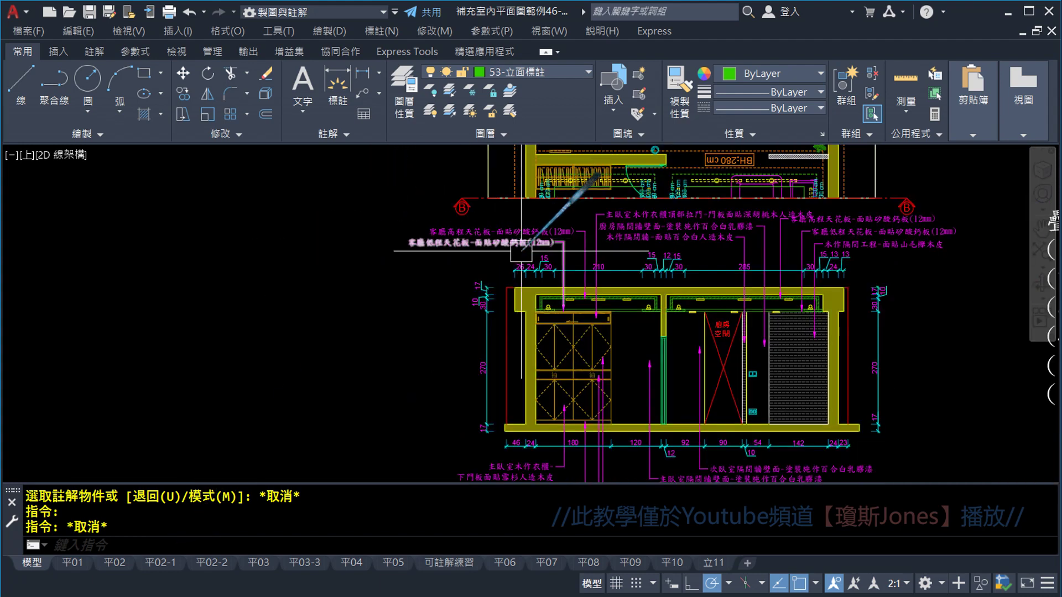
{"action": "scroll", "coordinate": [415, 249], "scroll_direction": "down", "scroll_amount": 1}
{"action": "scroll", "coordinate": [595, 299], "scroll_direction": "up", "scroll_amount": 1}
{"action": "scroll", "coordinate": [594, 299], "scroll_direction": "down", "scroll_amount": 2}
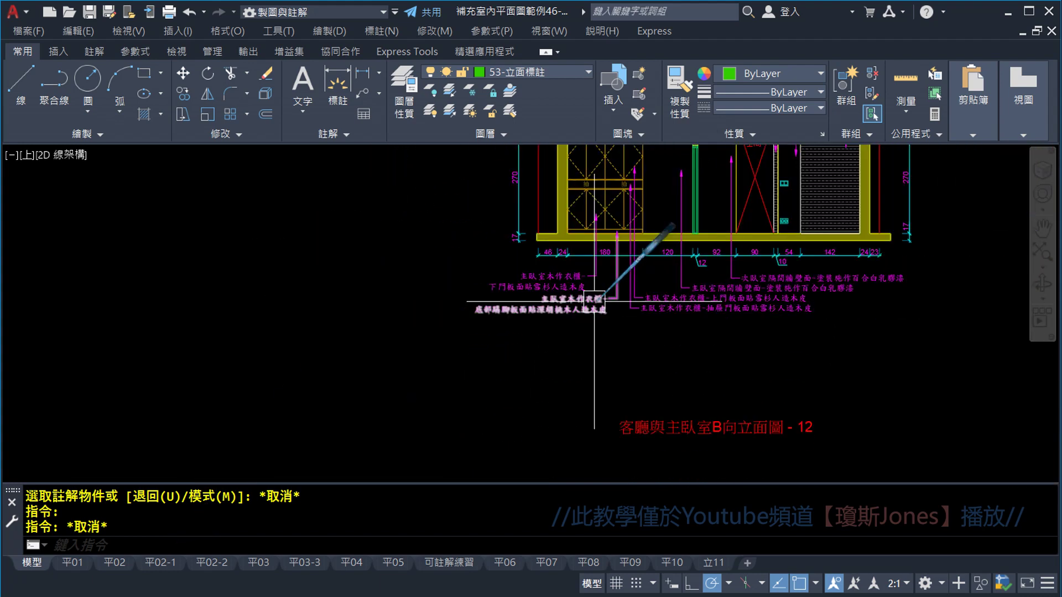
{"action": "mouse_move", "coordinate": [594, 299]}
{"action": "middle_mouse_down"}
{"action": "mouse_move", "coordinate": [685, 353]}
{"action": "mouse_move", "coordinate": [677, 369]}
{"action": "middle_mouse_up"}
{"action": "scroll", "coordinate": [686, 353], "scroll_direction": "up", "scroll_amount": 2}
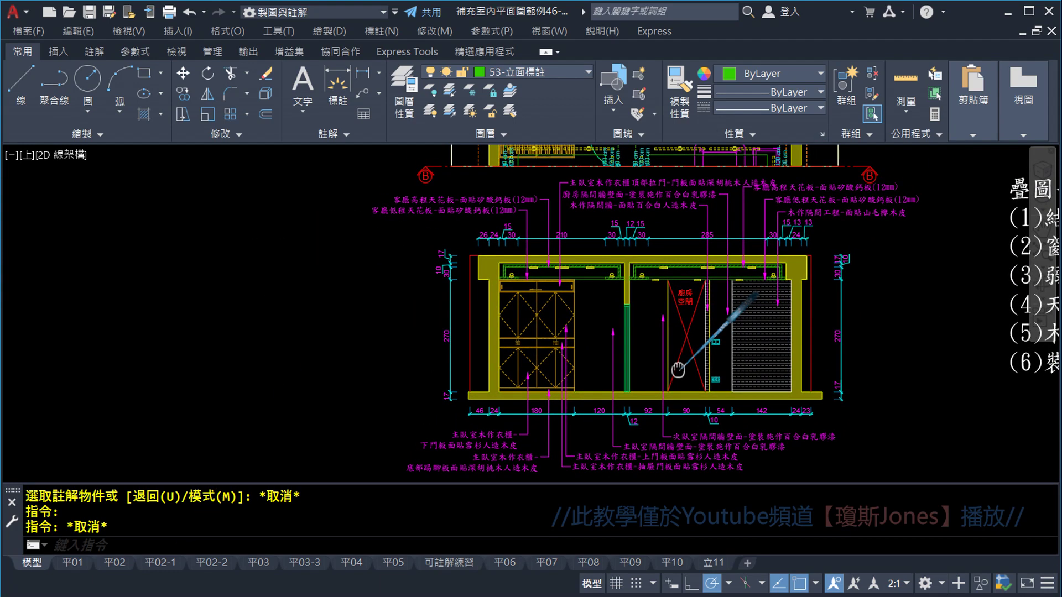
{"action": "scroll", "coordinate": [806, 175], "scroll_direction": "up", "scroll_amount": 4}
{"action": "left_click", "coordinate": [723, 242]}
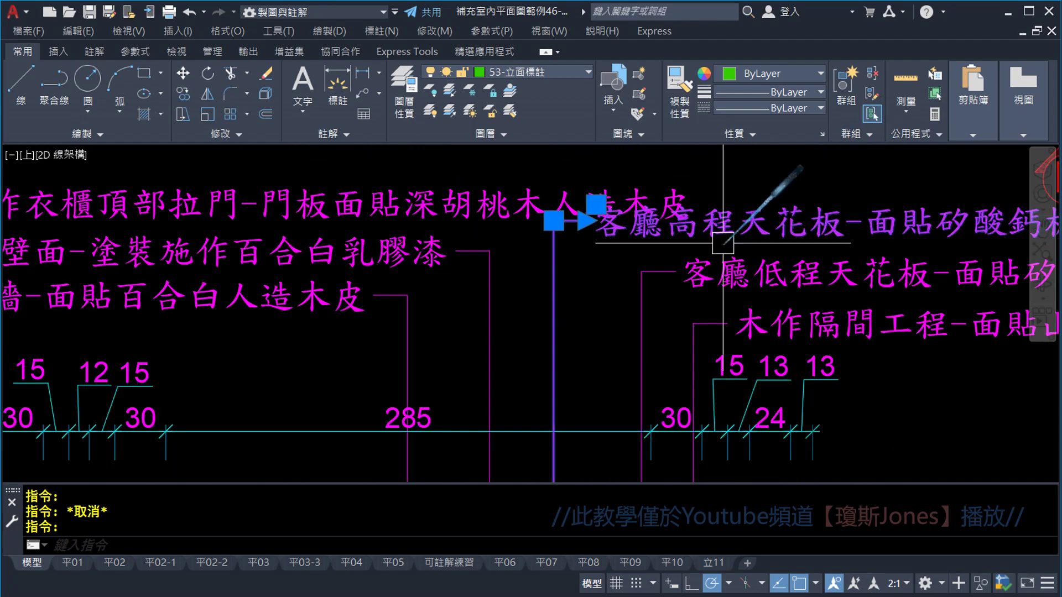
{"action": "left_click", "coordinate": [553, 224]}
{"action": "middle_click_drag", "start_coordinate": [691, 293], "coordinate": [649, 248]}
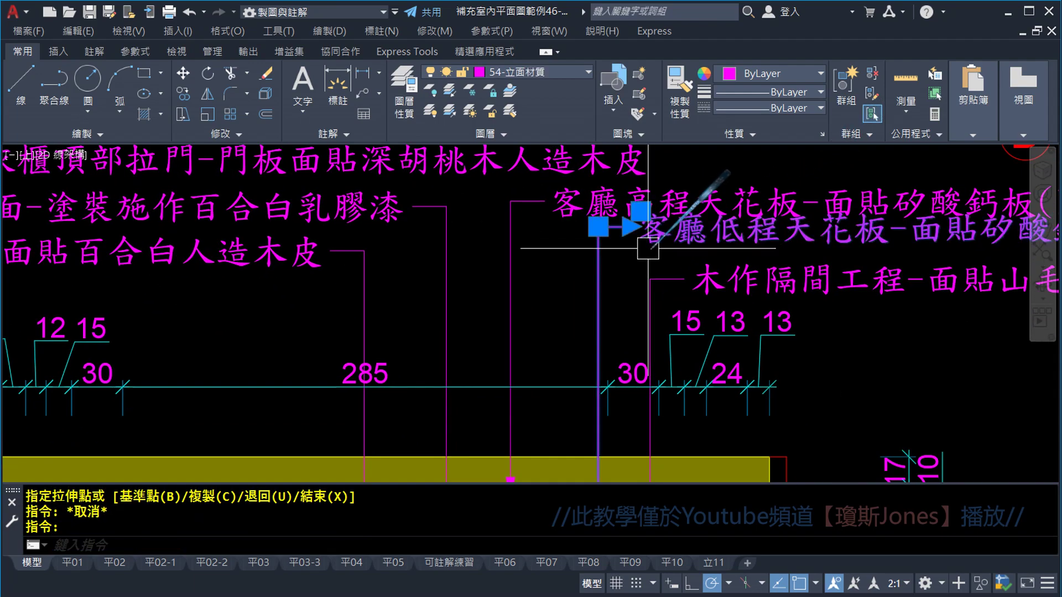
{"action": "key", "text": "Escape"}
{"action": "mouse_move", "coordinate": [76, 180]}
{"action": "middle_mouse_down"}
{"action": "mouse_move", "coordinate": [355, 244]}
{"action": "mouse_move", "coordinate": [548, 231]}
{"action": "middle_mouse_up"}
{"action": "left_click", "coordinate": [234, 210]}
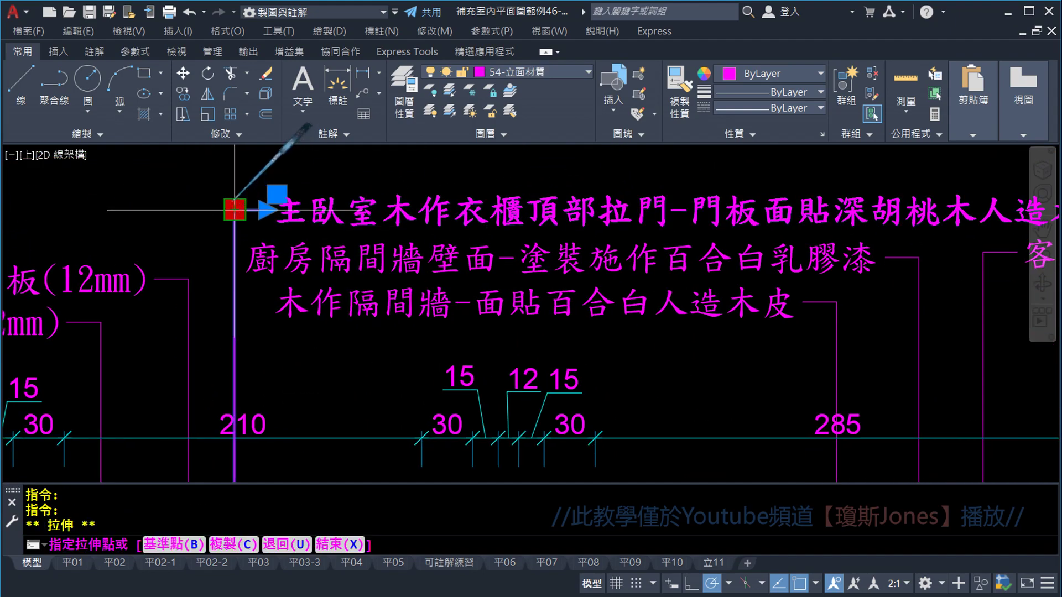
{"action": "key", "text": "Escape"}
{"action": "scroll", "coordinate": [418, 211], "scroll_direction": "down", "scroll_amount": 4}
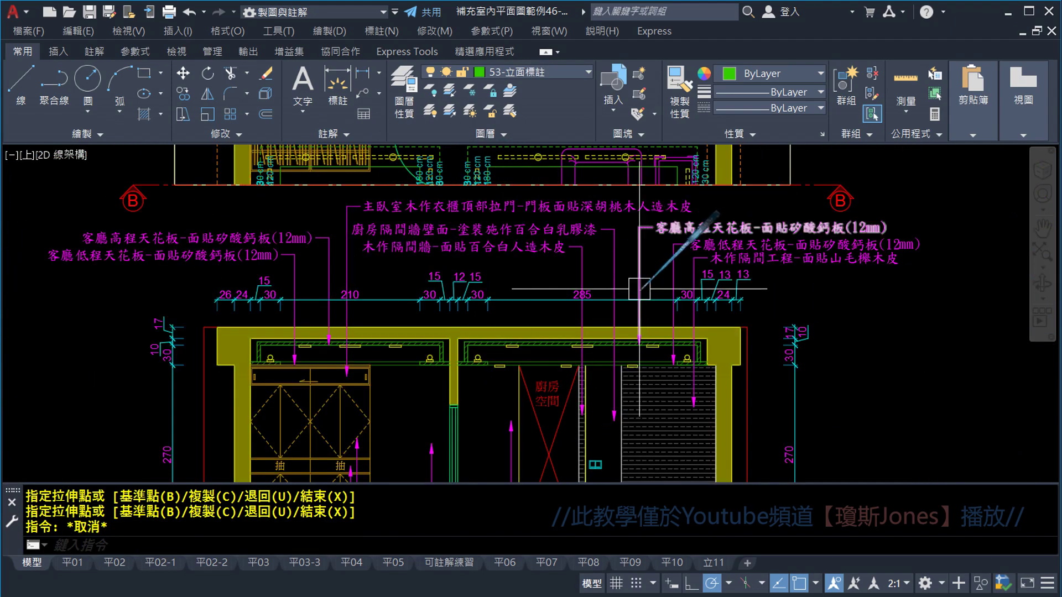
{"action": "middle_click_drag", "start_coordinate": [642, 309], "coordinate": [690, 273]}
{"action": "scroll", "coordinate": [692, 276], "scroll_direction": "down", "scroll_amount": 2}
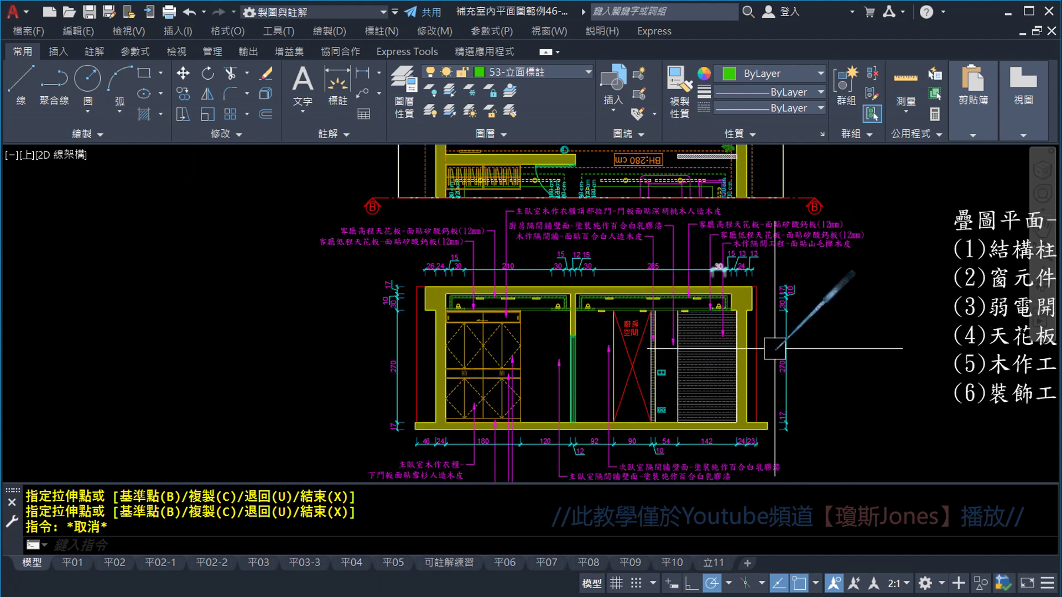
{"action": "mouse_move", "coordinate": [813, 361]}
{"action": "middle_mouse_down"}
{"action": "mouse_move", "coordinate": [819, 300]}
{"action": "mouse_move", "coordinate": [805, 324]}
{"action": "middle_mouse_up"}
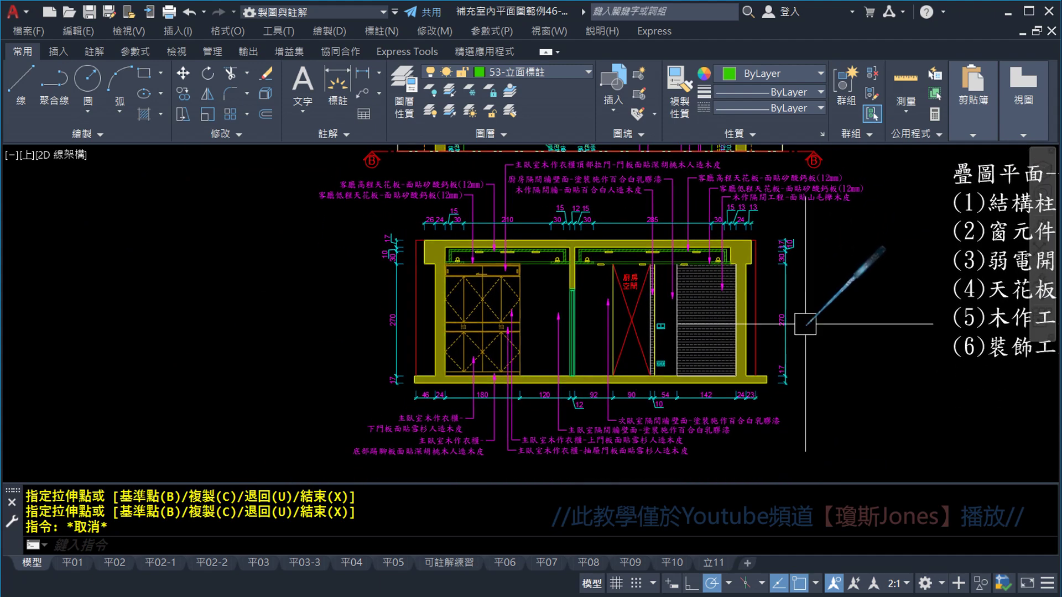